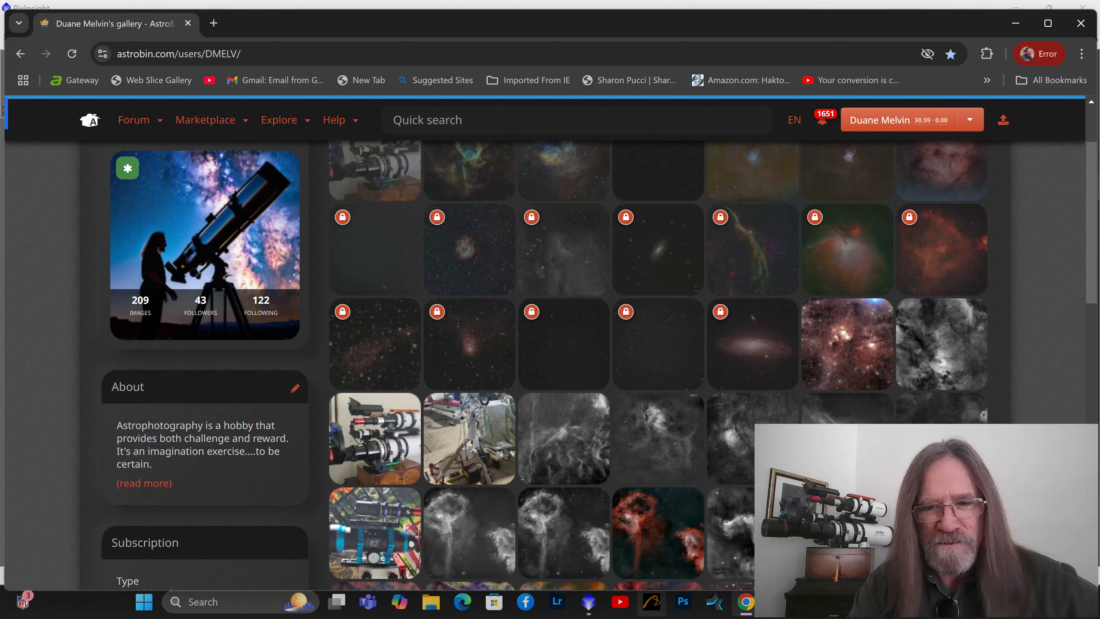
Switch to PixInsight, dismiss the temporary folder warning and close the process console
left_click(589, 602)
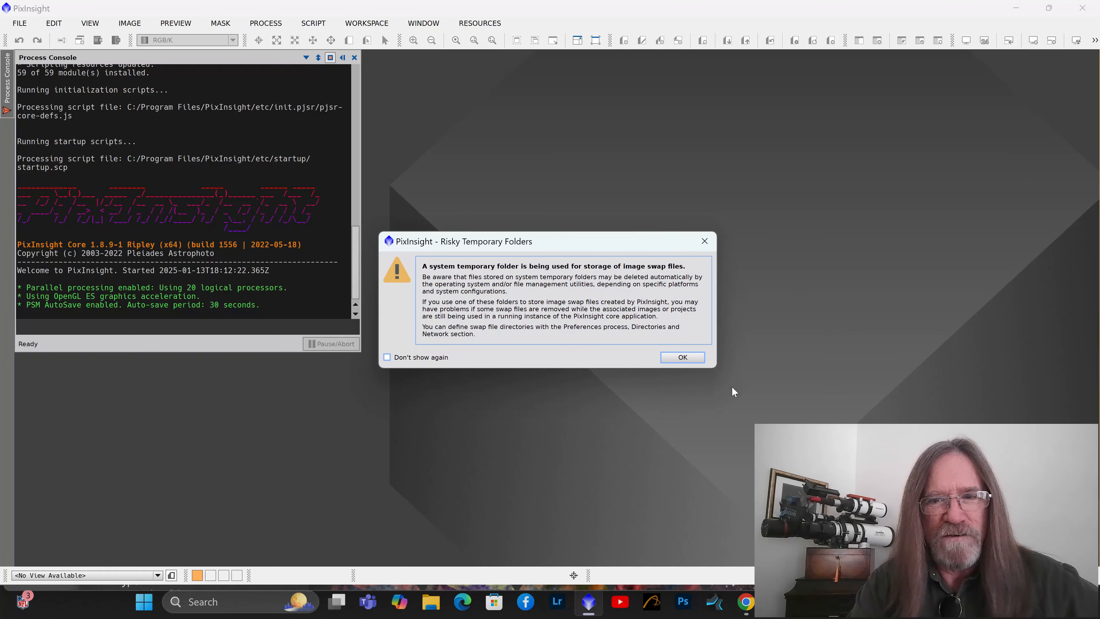
left_click(686, 359)
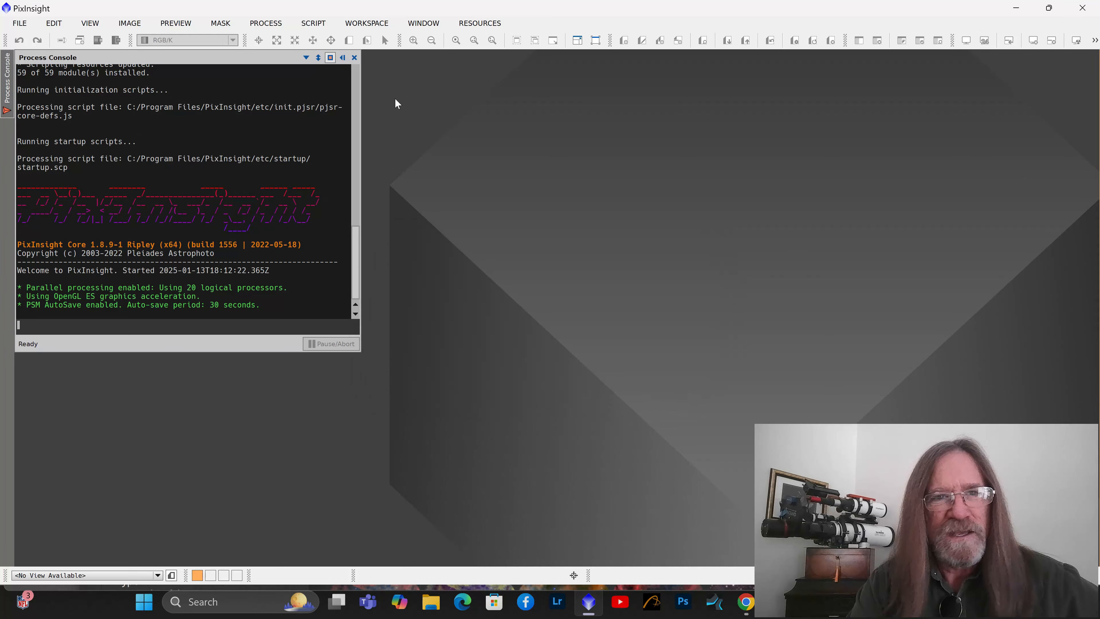
left_click(354, 58)
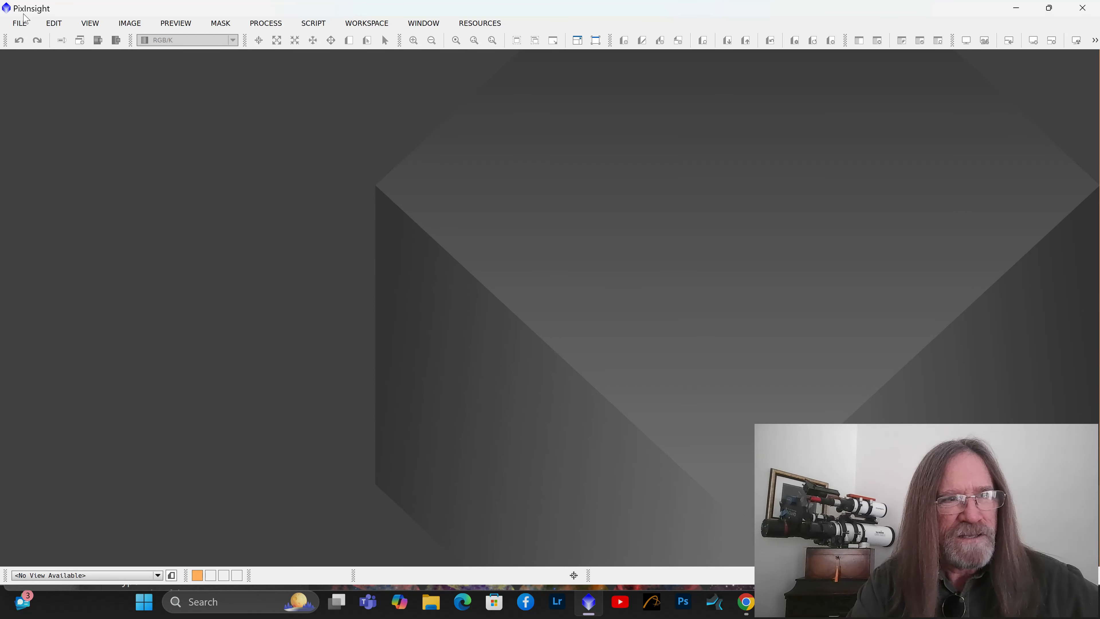
Open Autosave001, Autosave002, Autosave003 and Autosave004 from the NGC2185 Starbase folder and close the process console
left_click(21, 23)
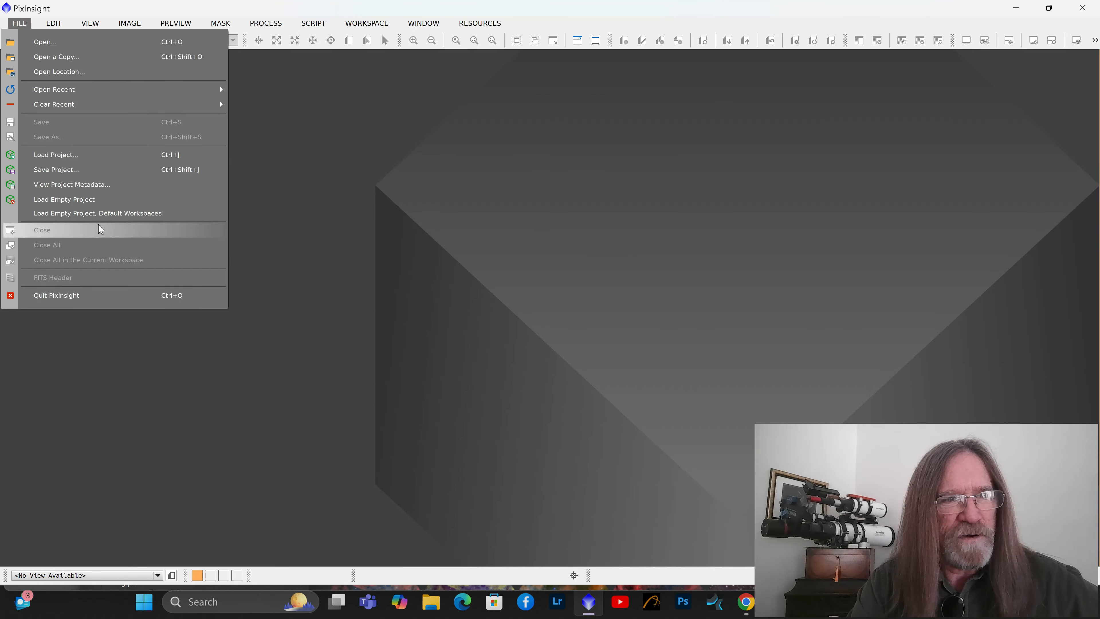
left_click(46, 42)
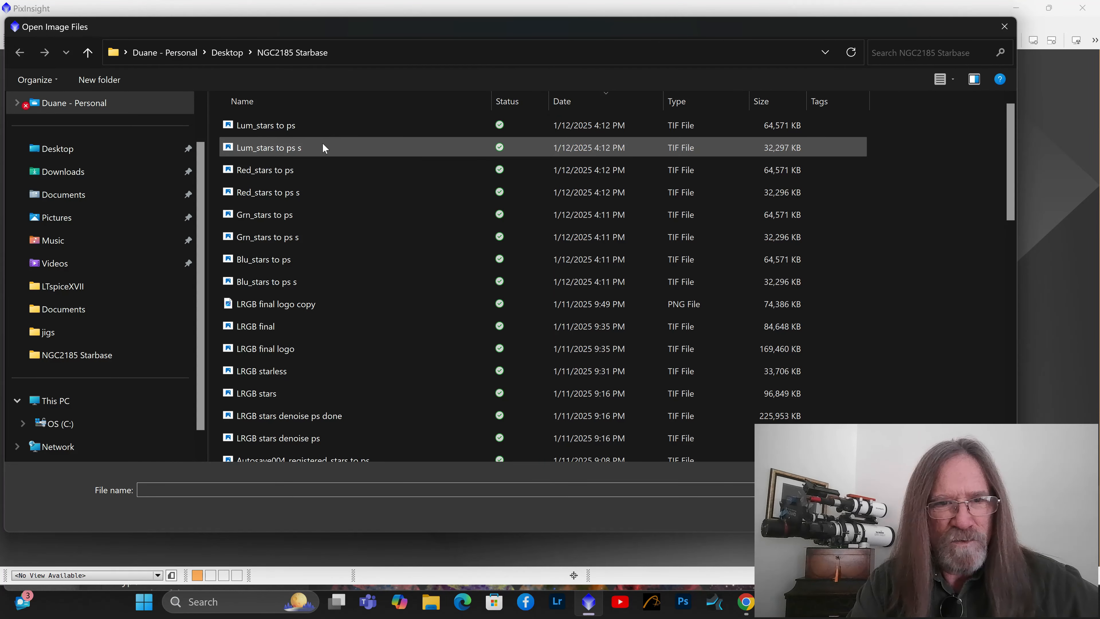
scroll(355, 373, "down", 5)
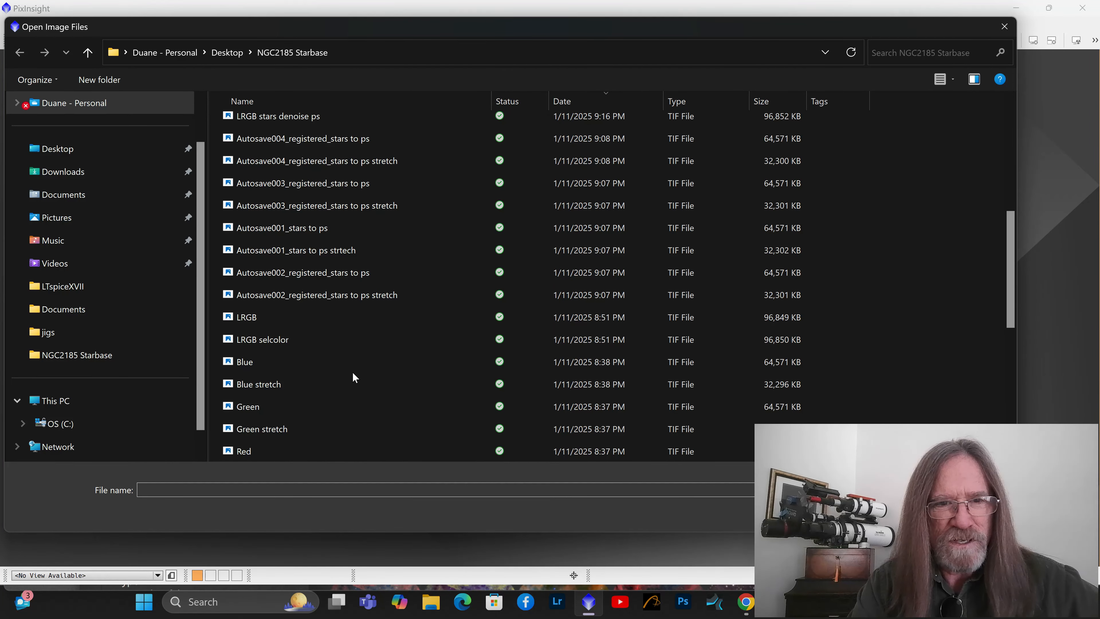
scroll(353, 378, "down", 4)
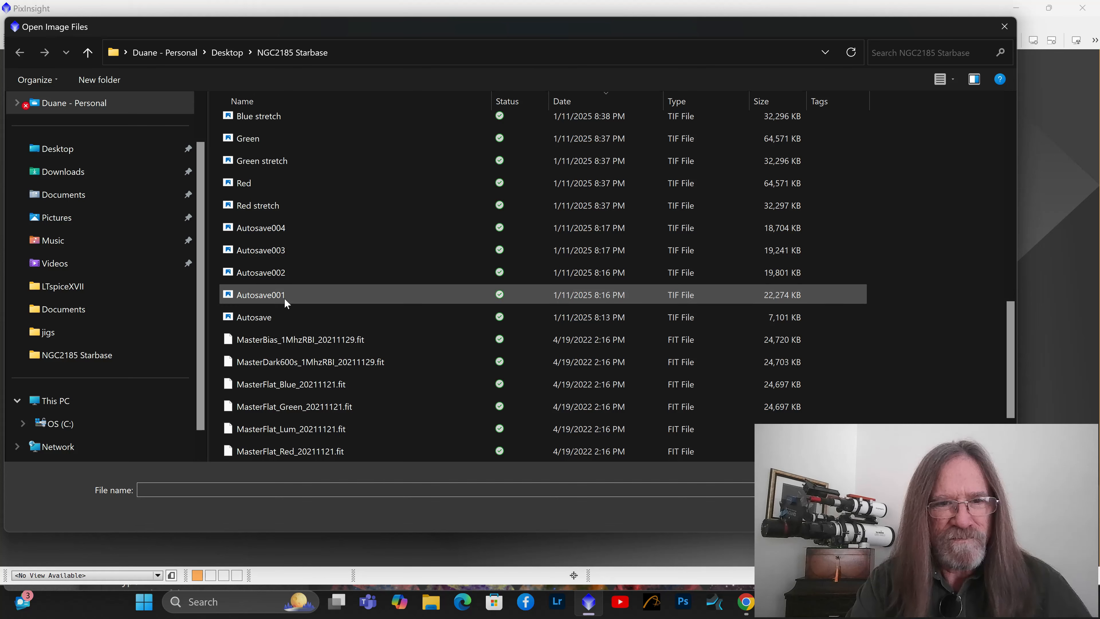
left_click(281, 292)
left_click(281, 273, "ctrl")
left_click(282, 255, "ctrl")
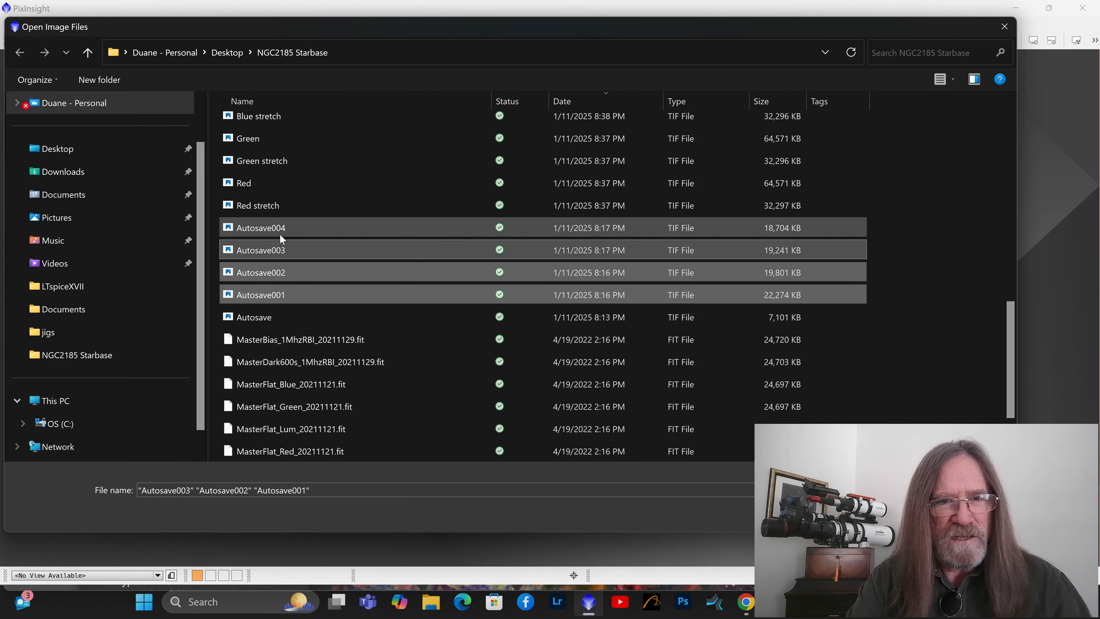
left_click(279, 232, "ctrl")
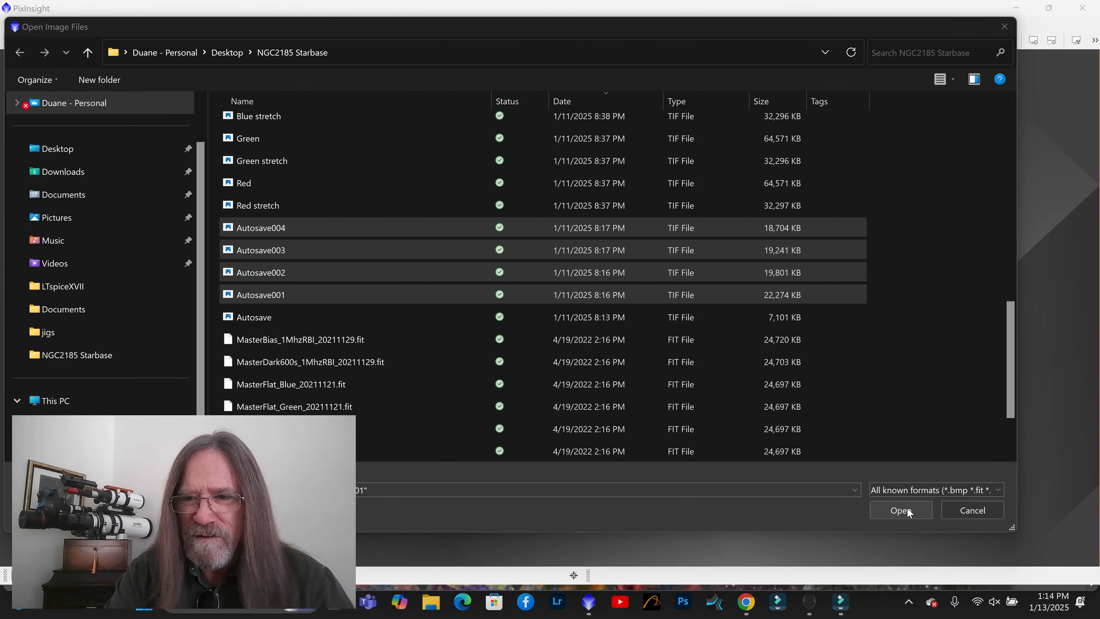
left_click(907, 510)
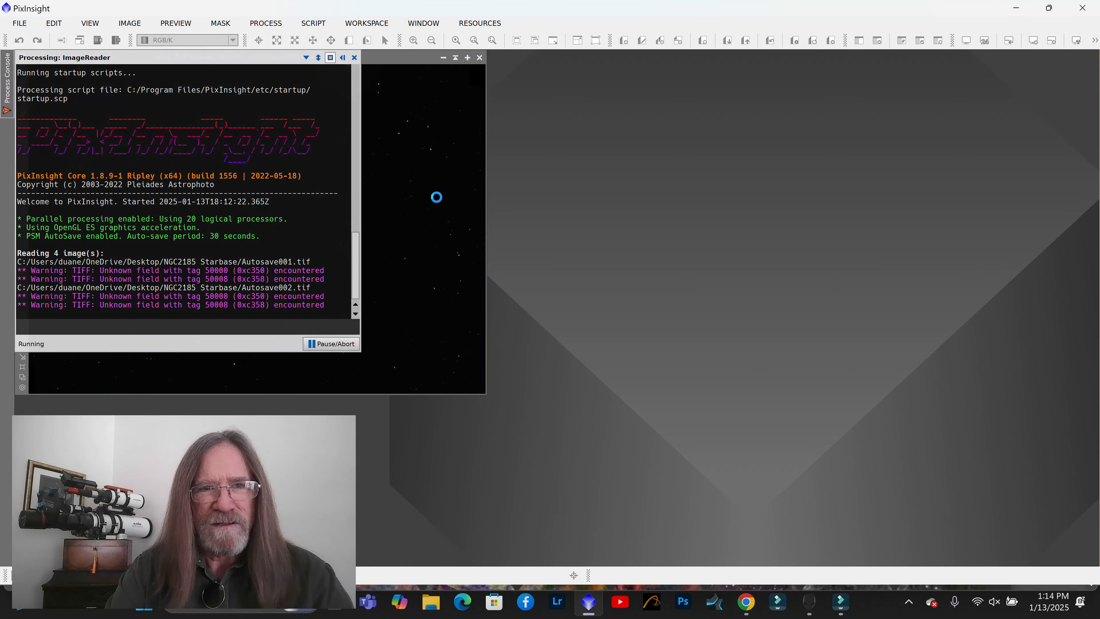
left_click(355, 58)
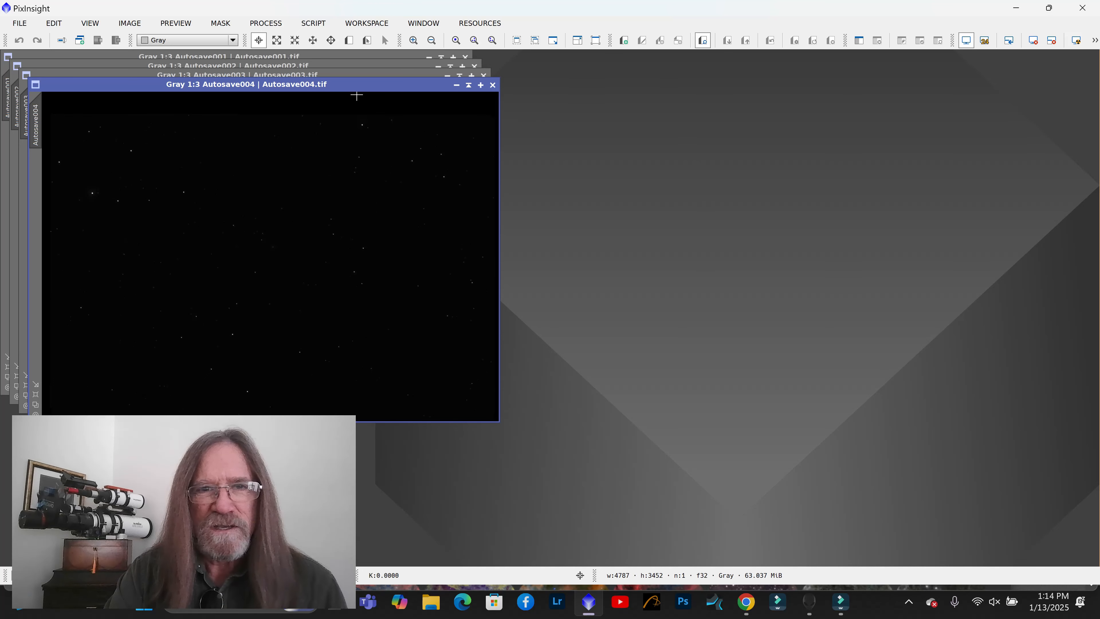
Apply a screen auto-stretch to Autosave004 and Autosave003 and move both image windows aside
left_click(1076, 42)
left_click_drag(377, 87, 875, 116)
left_click(418, 85)
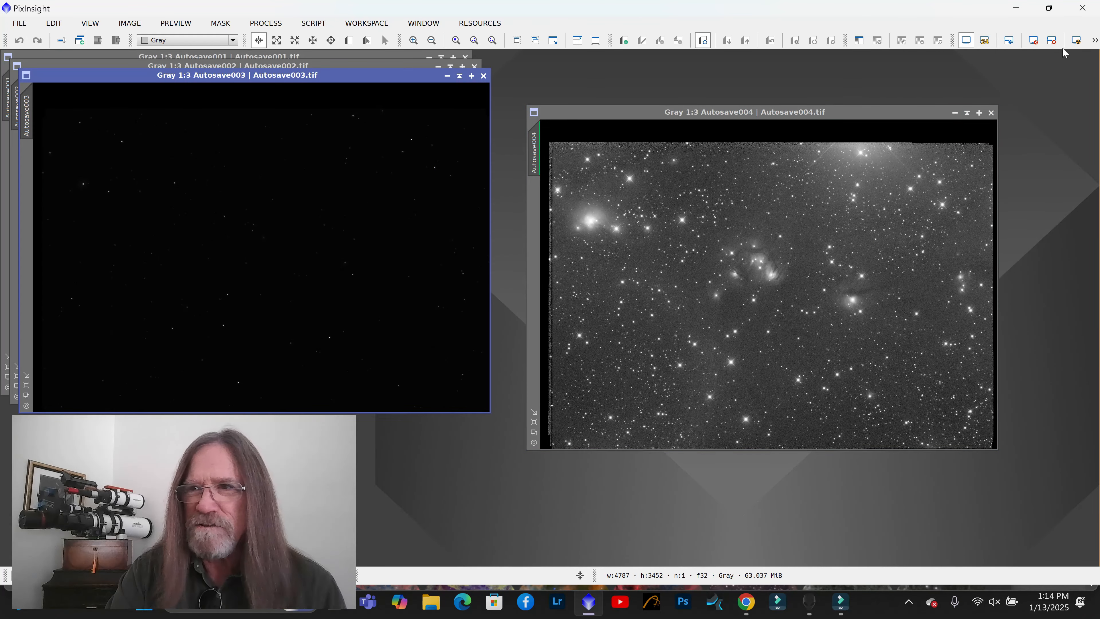
left_click(1076, 40)
left_click_drag(381, 84, 932, 179)
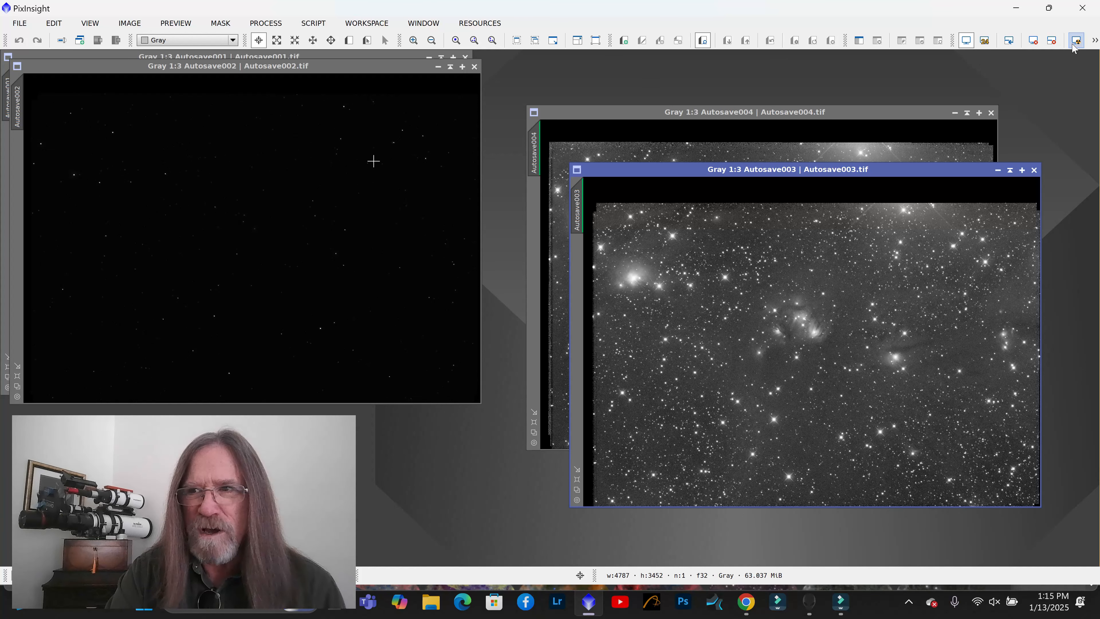
Apply a screen auto-stretch to Autosave002 and Autosave001 and place their windows with the other stretched images
left_click(397, 70)
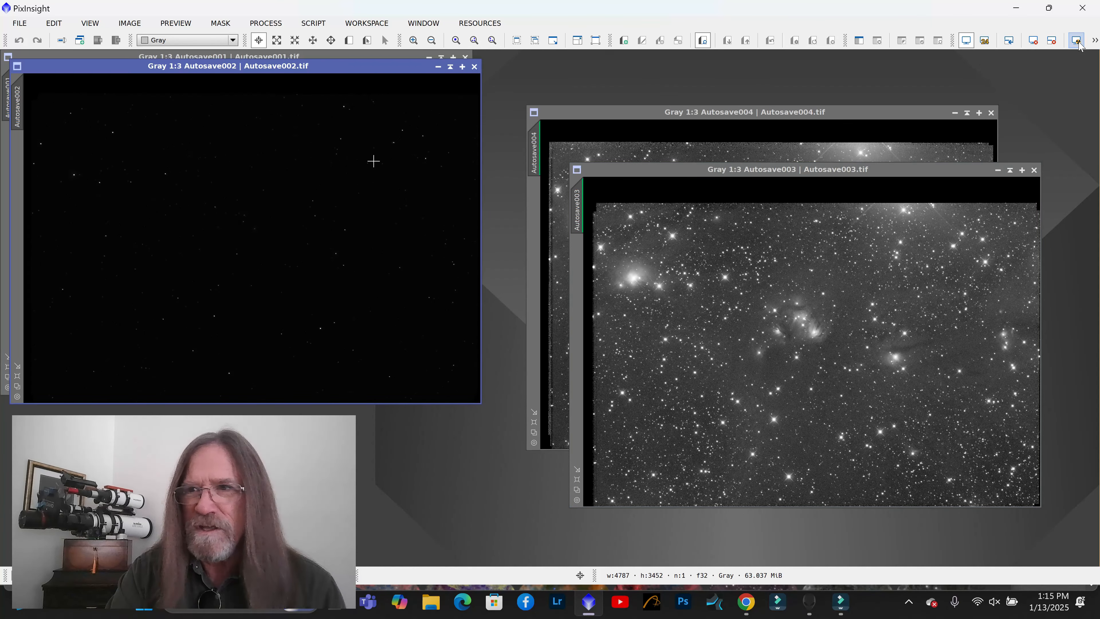
left_click_drag(388, 68, 955, 210)
left_click(387, 63)
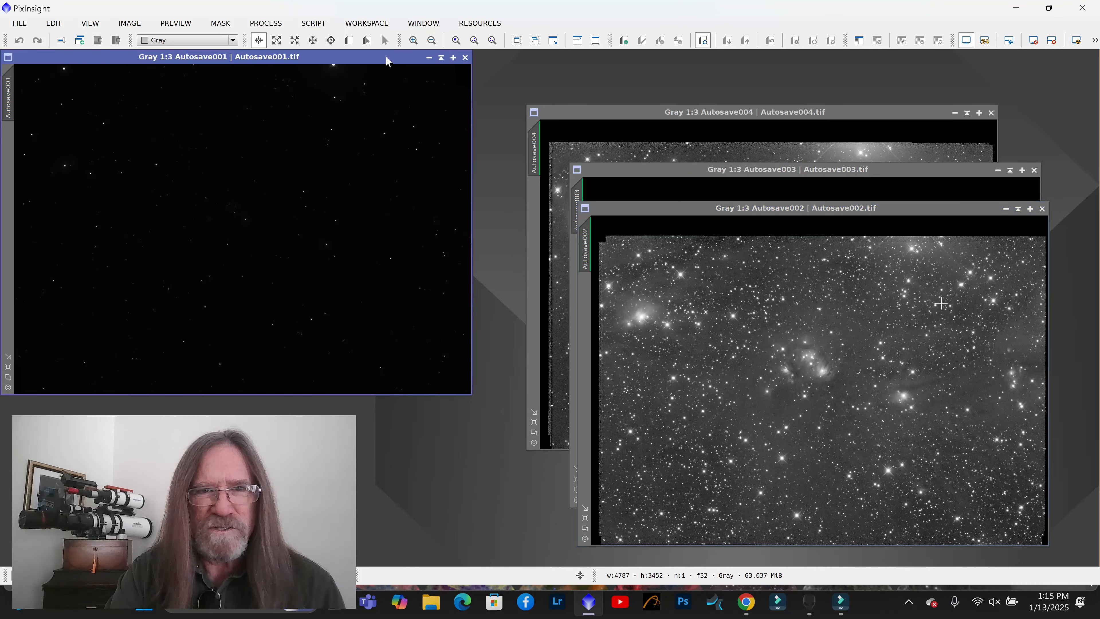
left_click(1076, 40)
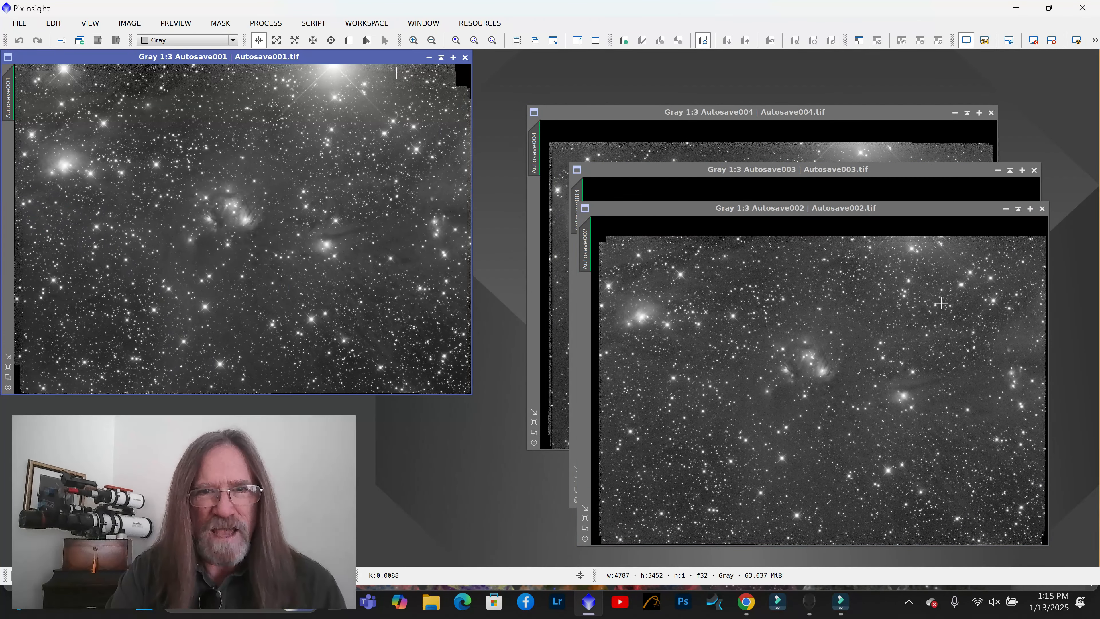
left_click_drag(365, 62, 816, 200)
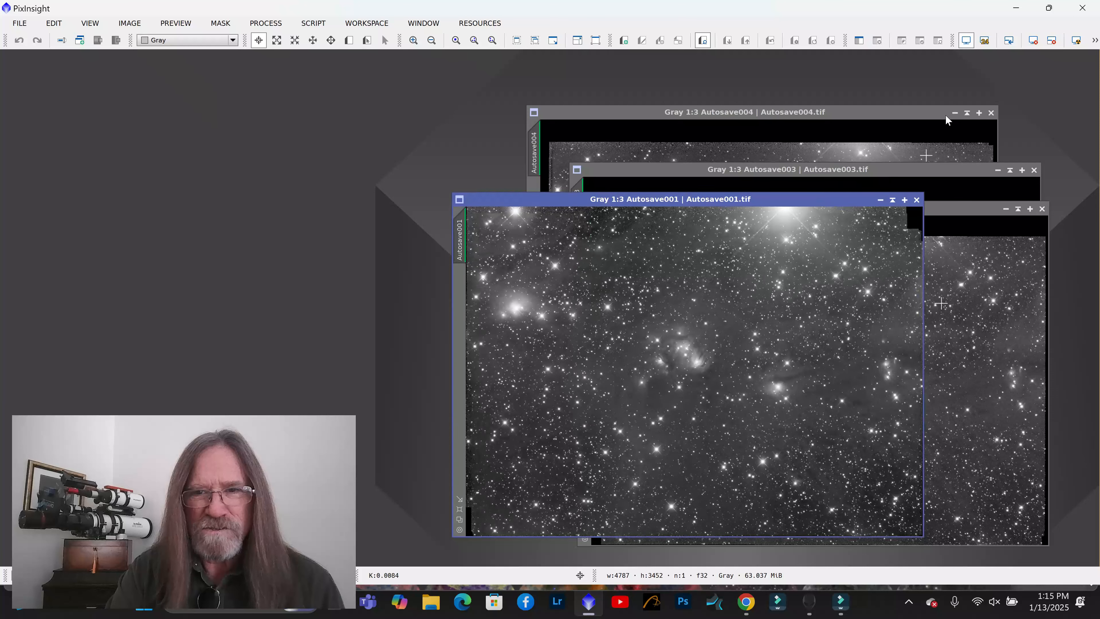
Start the StarAlignment process, minimize Autosave001 to an icon and set it as the reference image view
left_click(277, 25)
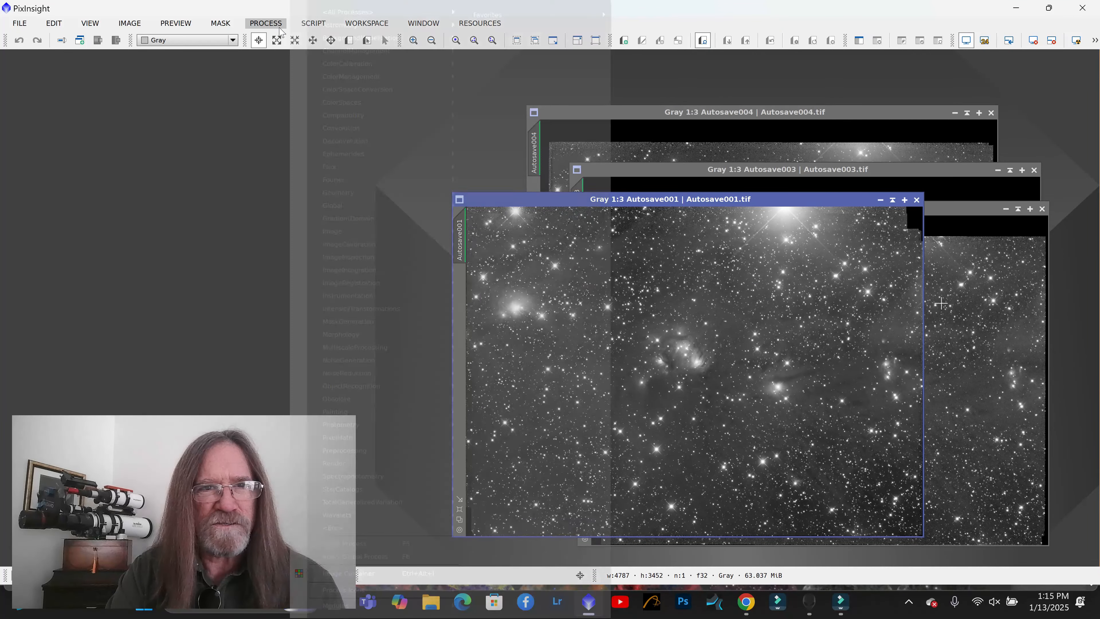
mouse_move(342, 16)
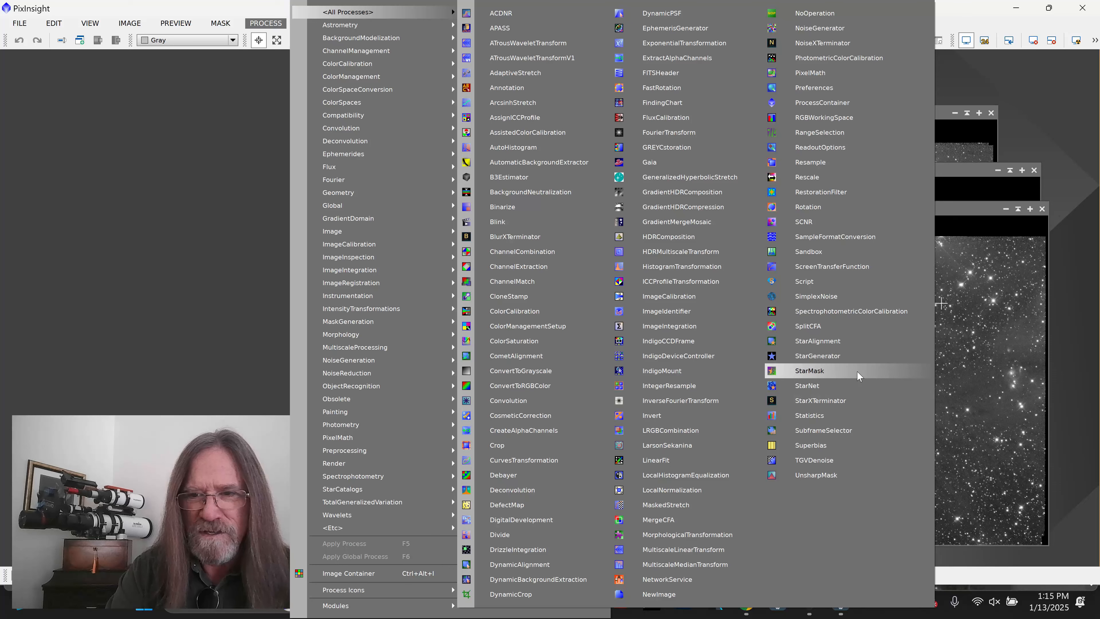
left_click(852, 343)
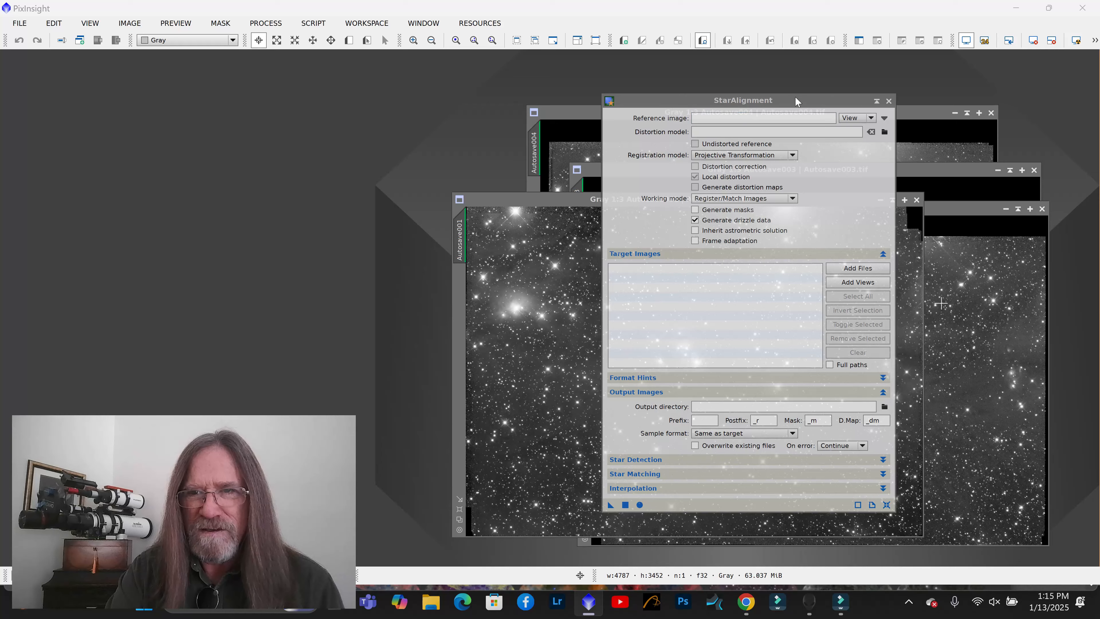
left_click_drag(796, 99, 349, 89)
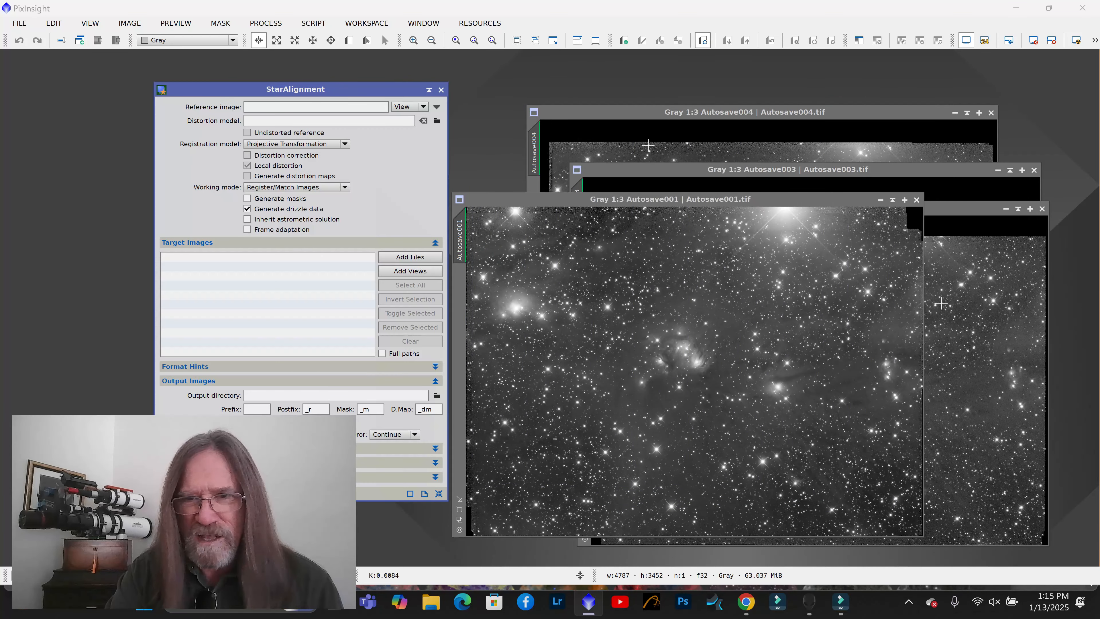
left_click(879, 200)
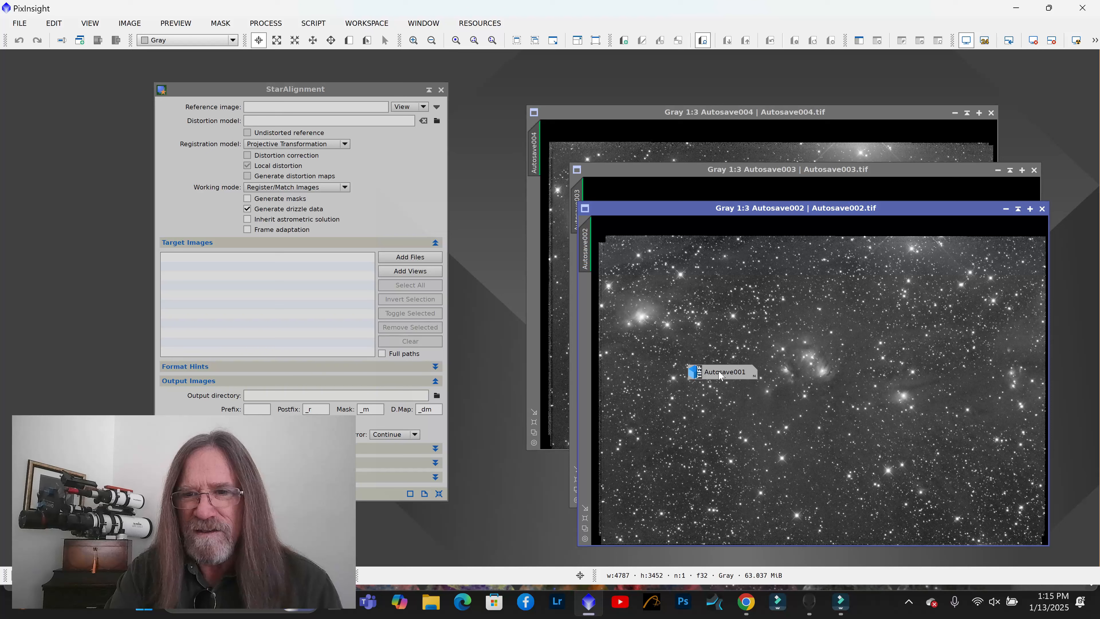
left_click_drag(721, 373, 305, 109)
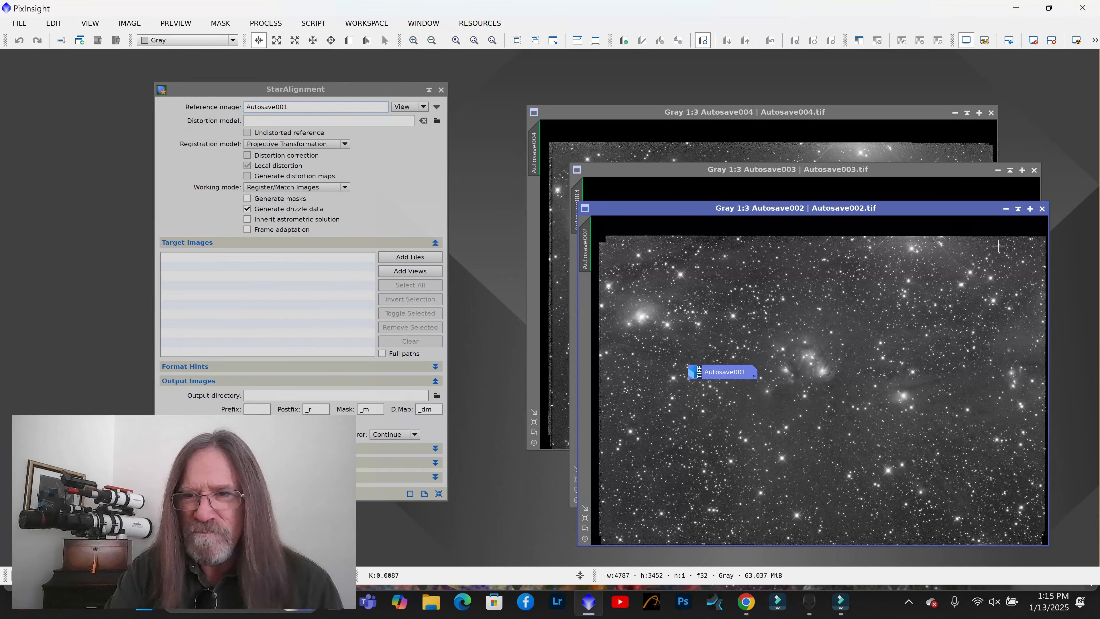
Minimize Autosave002, Autosave003 and Autosave004 and add them as StarAlignment target images
left_click(1006, 210)
left_click(852, 383)
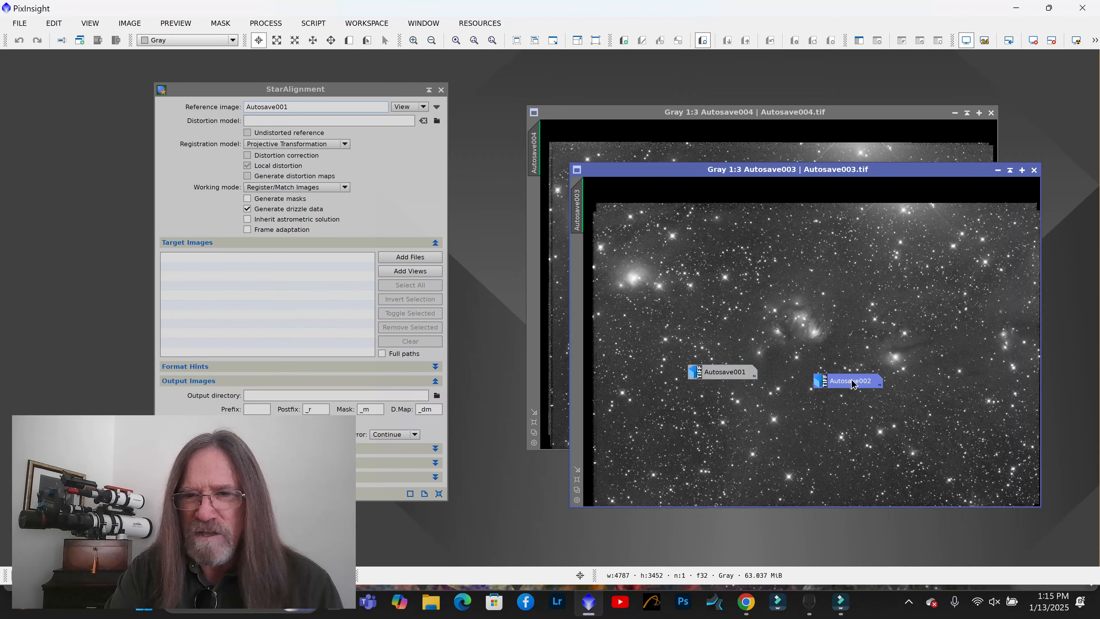
left_click_drag(852, 384, 254, 259)
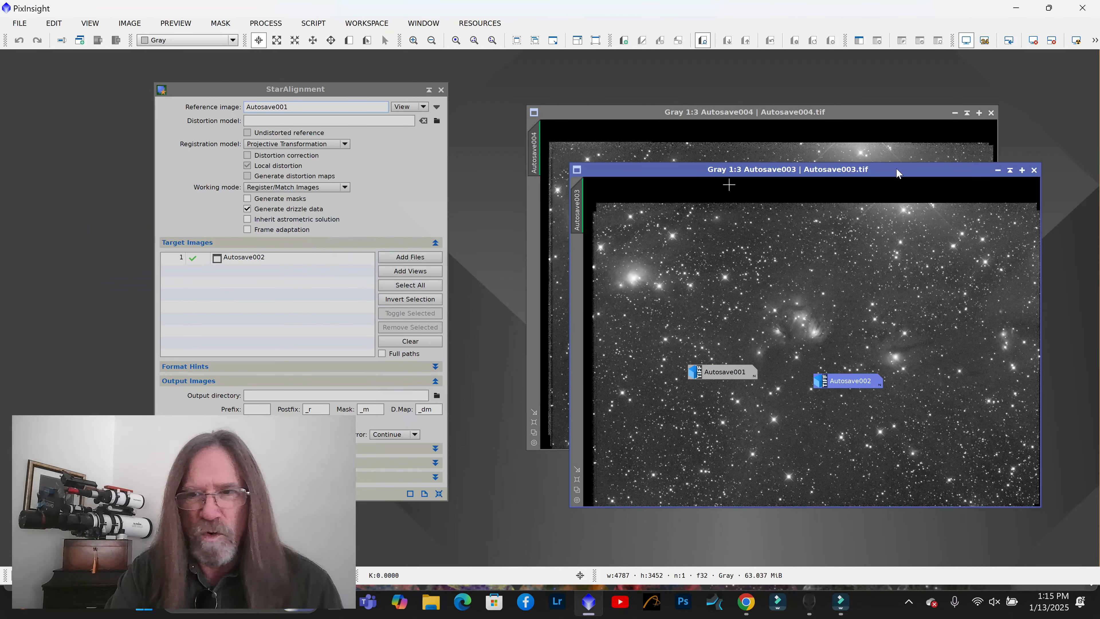
left_click(998, 170)
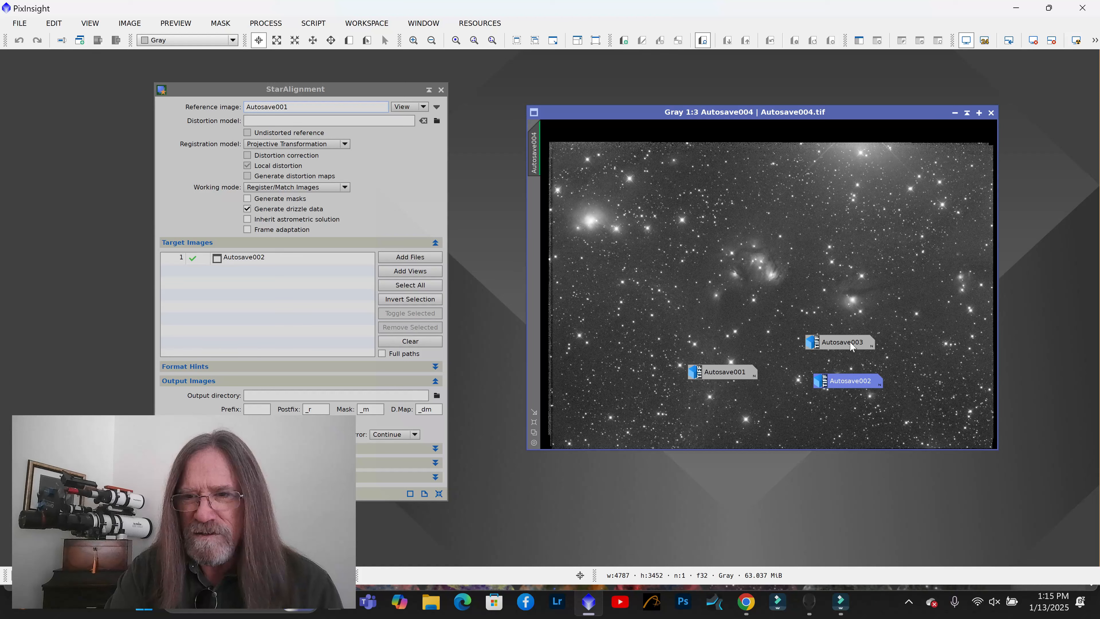
left_click_drag(851, 346, 256, 265)
left_click(955, 113)
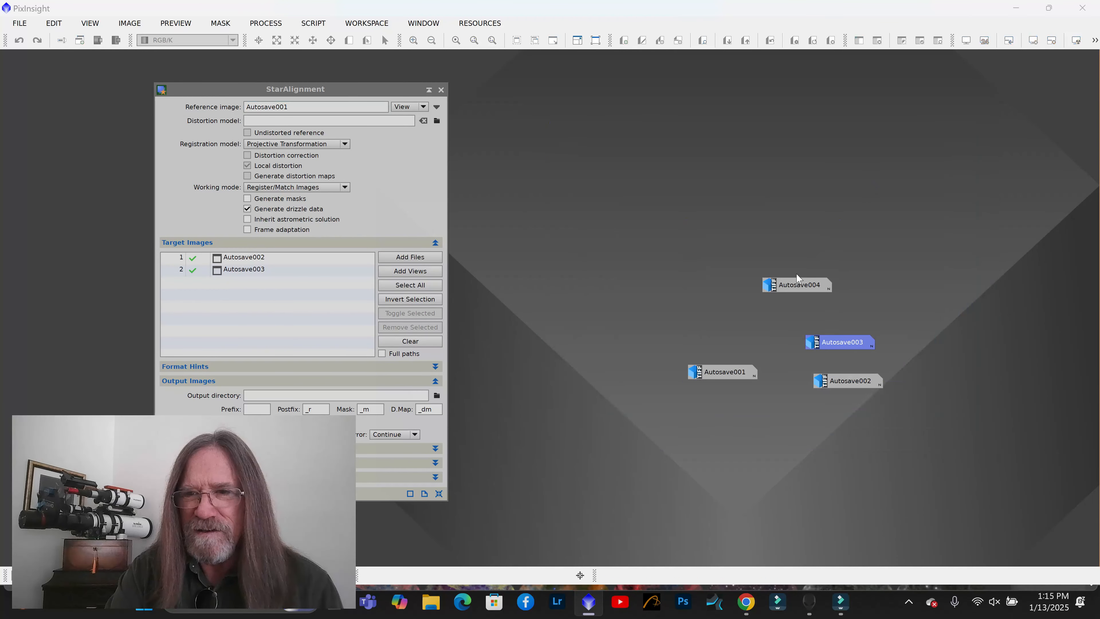
left_click_drag(797, 285, 239, 283)
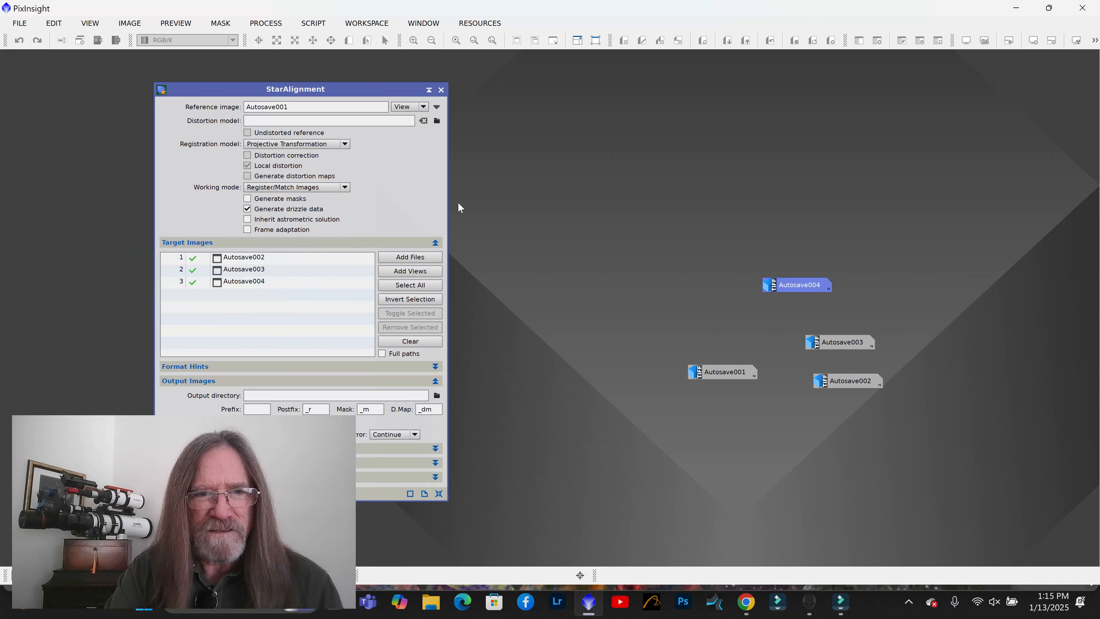
Run StarAlignment globally on the three target images, and close the process console and the StarAlignment window
left_click_drag(352, 90, 678, 81)
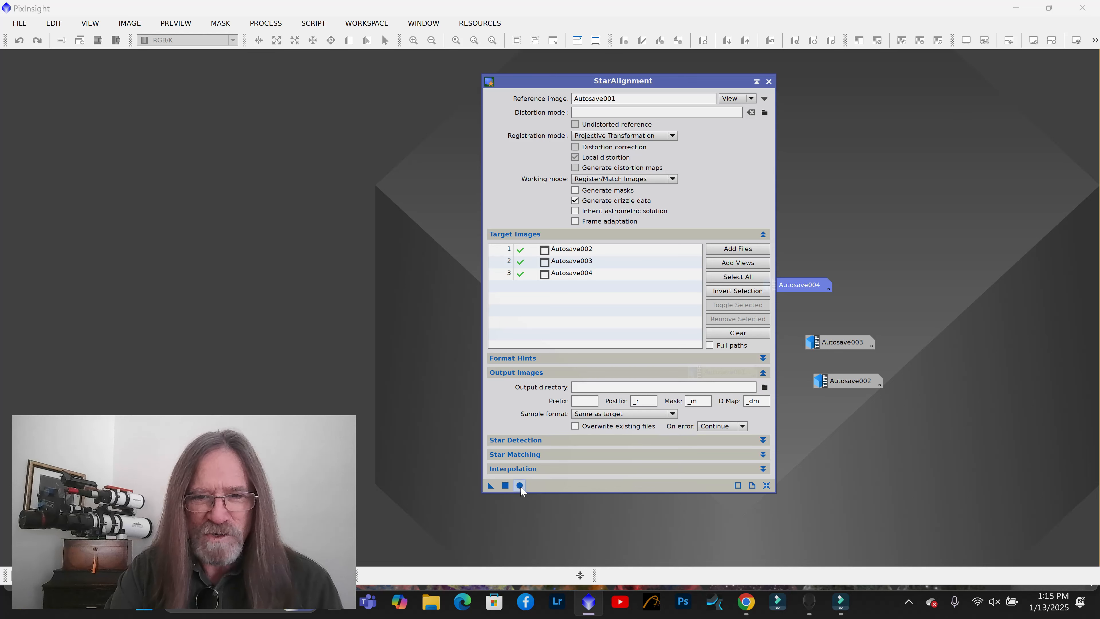
left_click(519, 485)
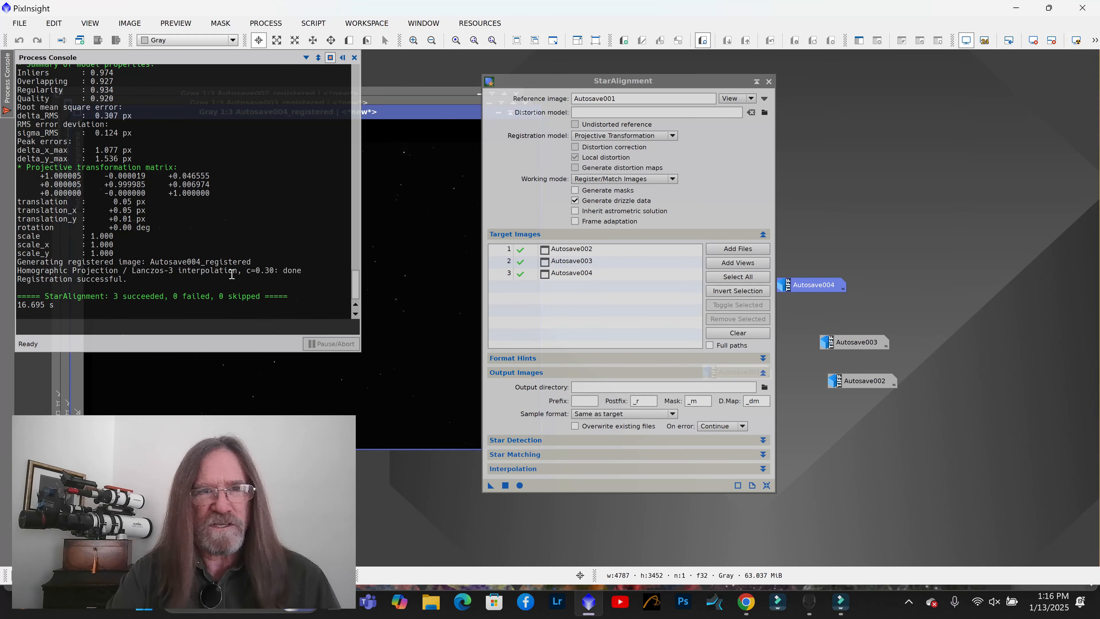
left_click(355, 57)
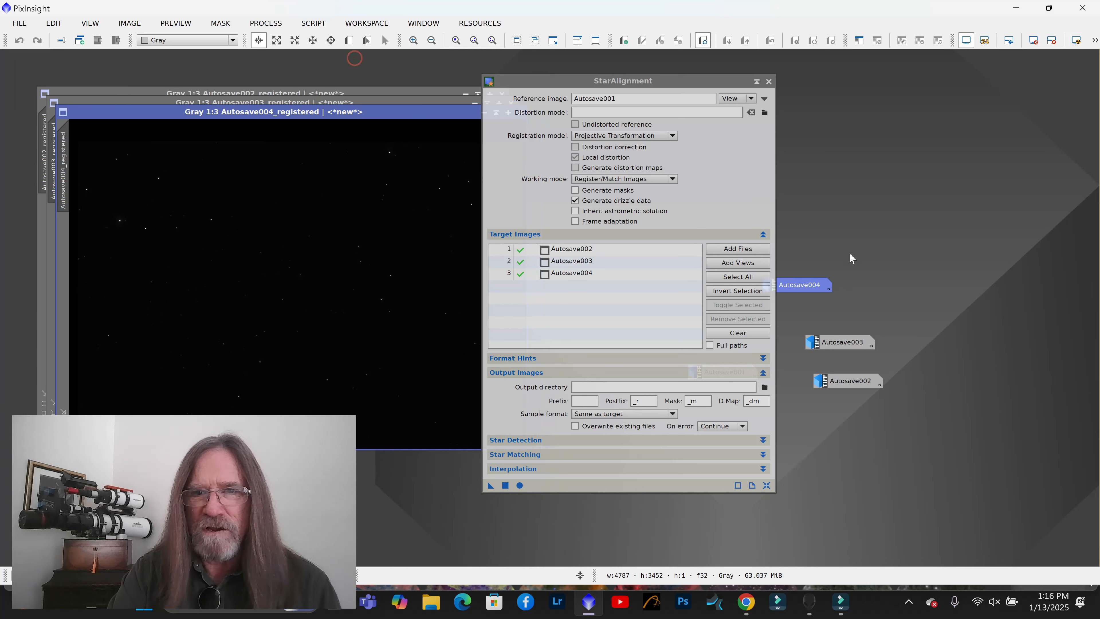
left_click(770, 82)
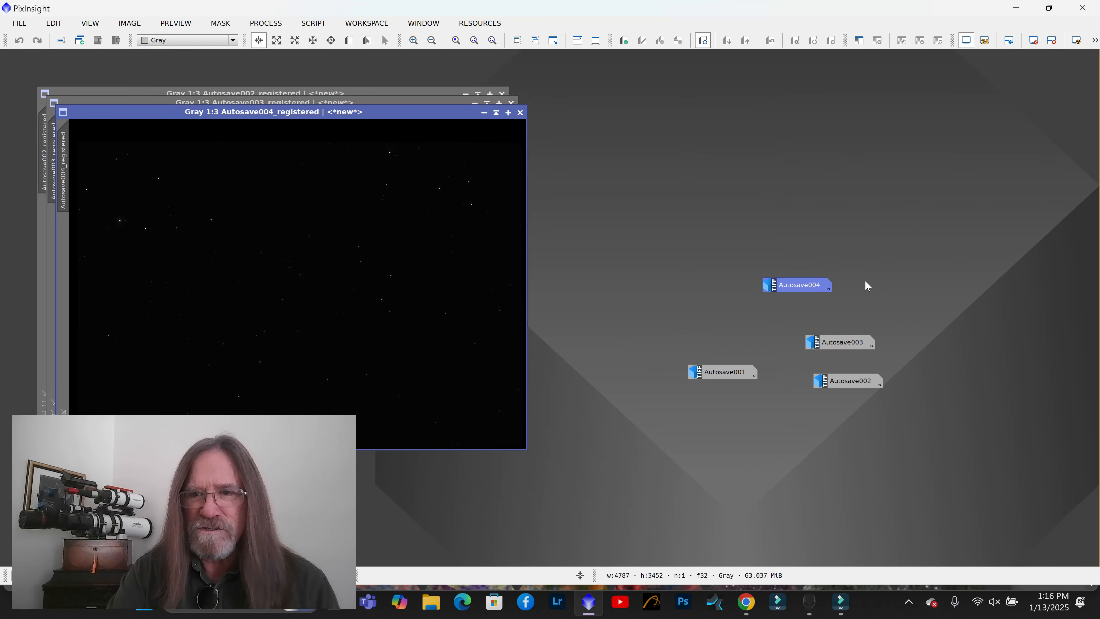
Restore the minimized Autosave001 image and set its identifier to Lum
left_click_drag(743, 375, 840, 318)
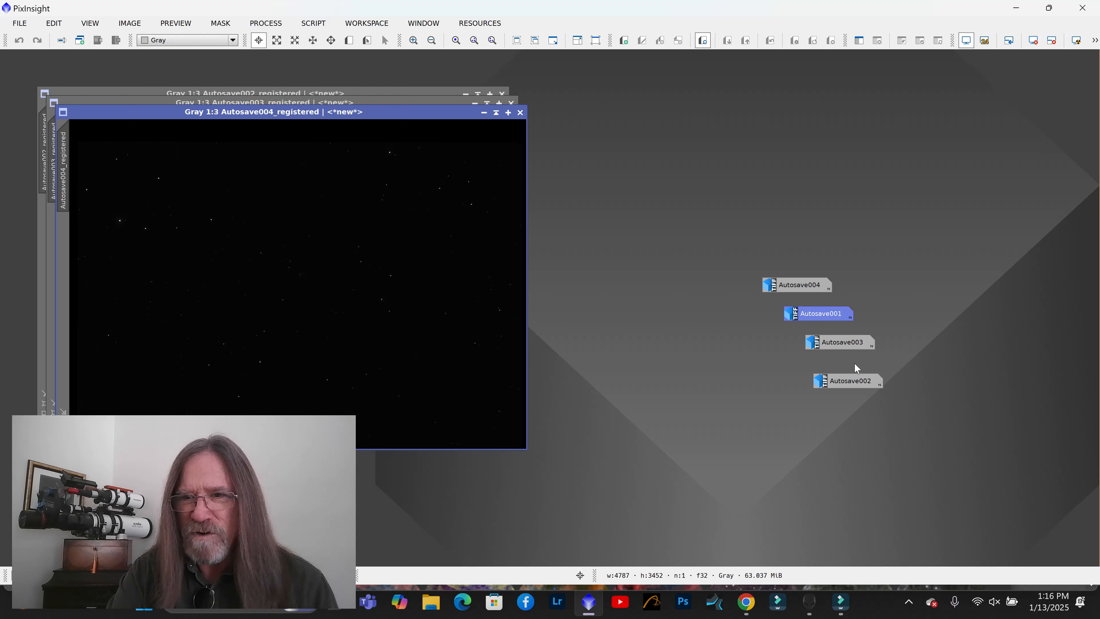
double_click(829, 316)
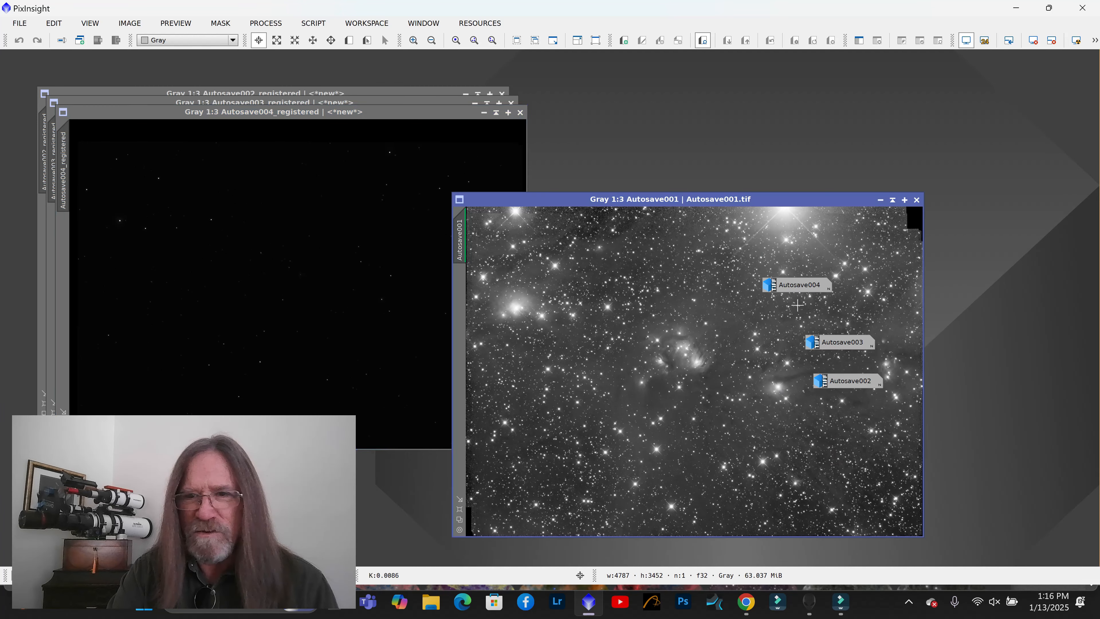
right_click(460, 252)
left_click(504, 294)
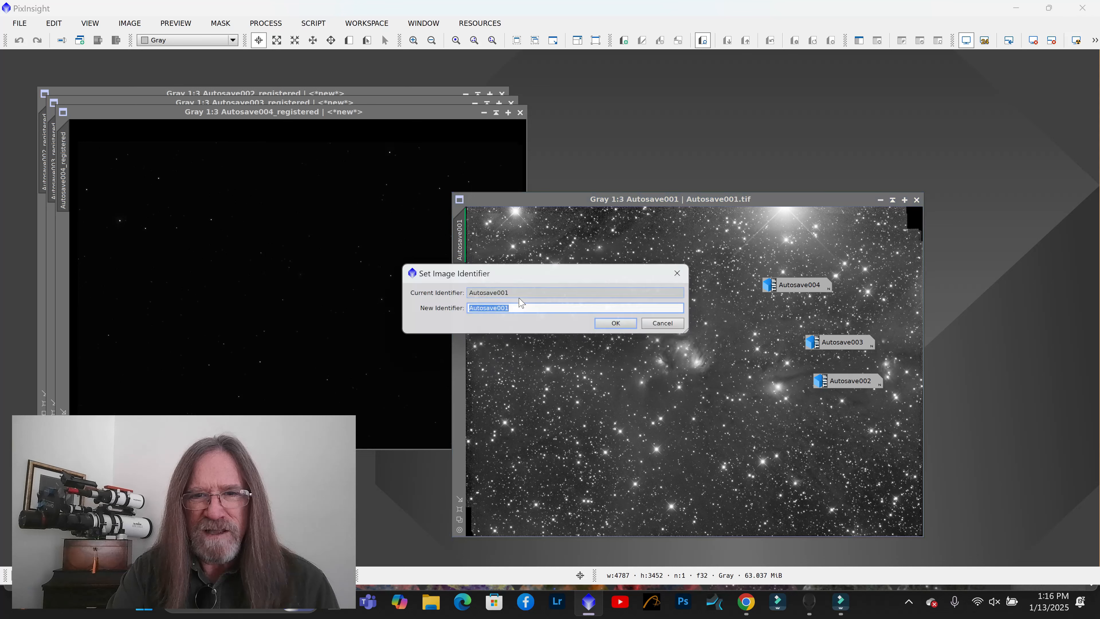
left_click(517, 309)
key("BackSpace")
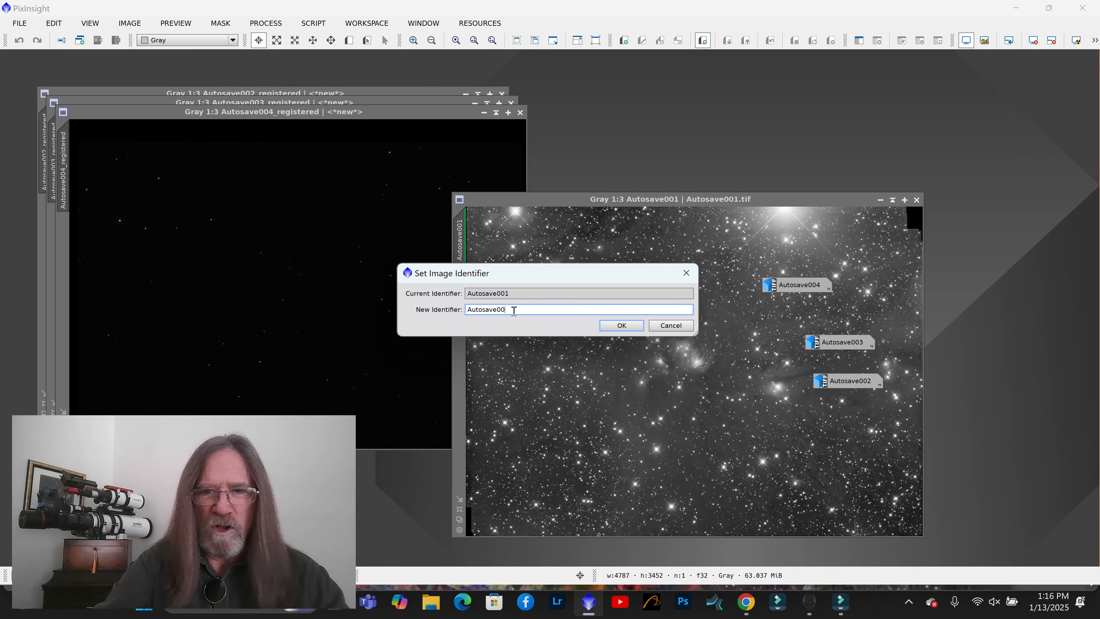
key("BackSpace")
key("BackSpace")
key("BackSpace")
key("BackSpace")
key("BackSpace")
key("BackSpace")
type("Lum")
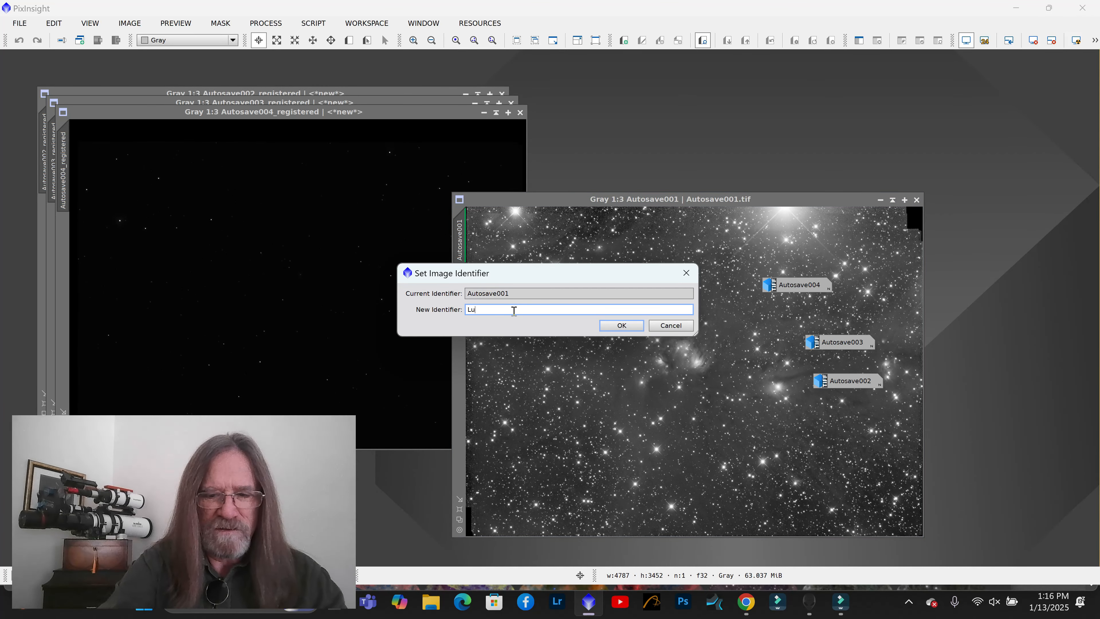
left_click(622, 325)
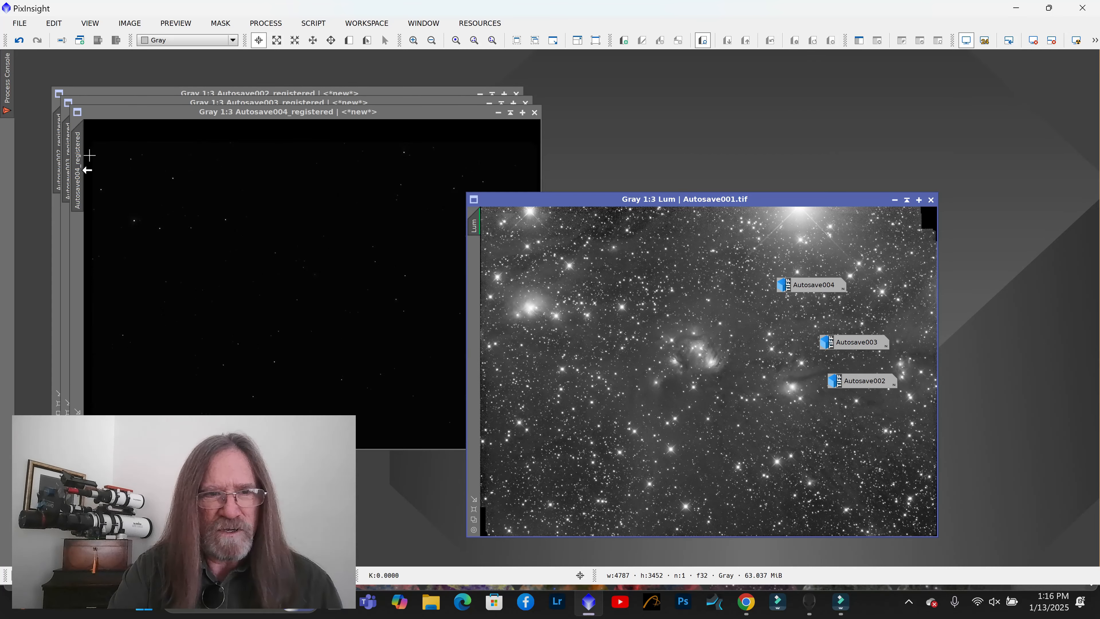
Rename the Autosave004_registered image as Blu and move its window away from the other registered images
right_click(82, 163)
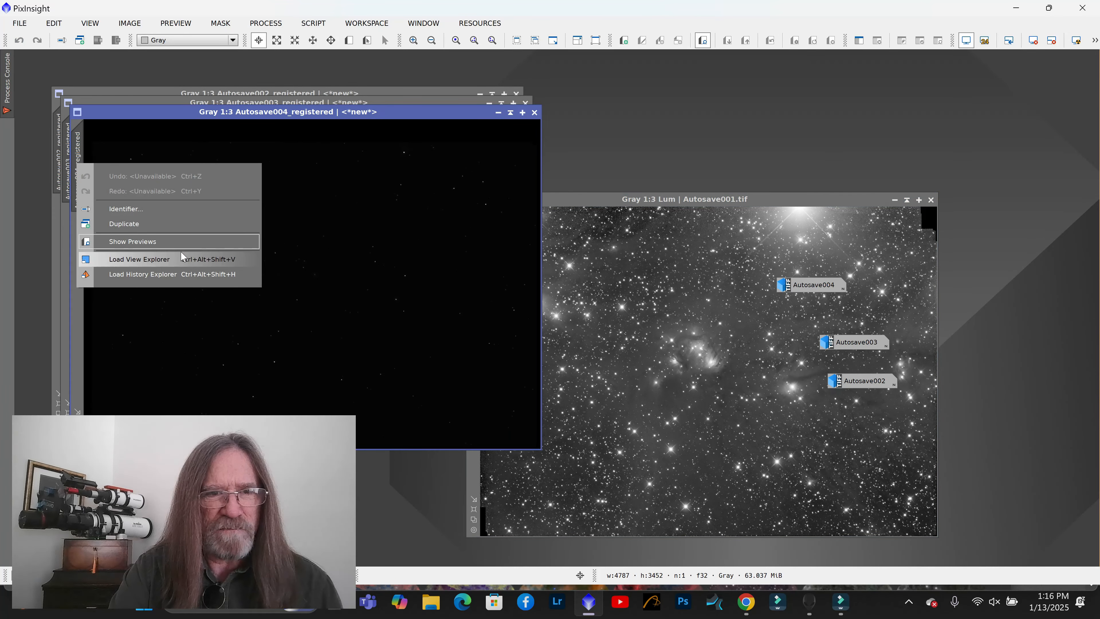
left_click(147, 214)
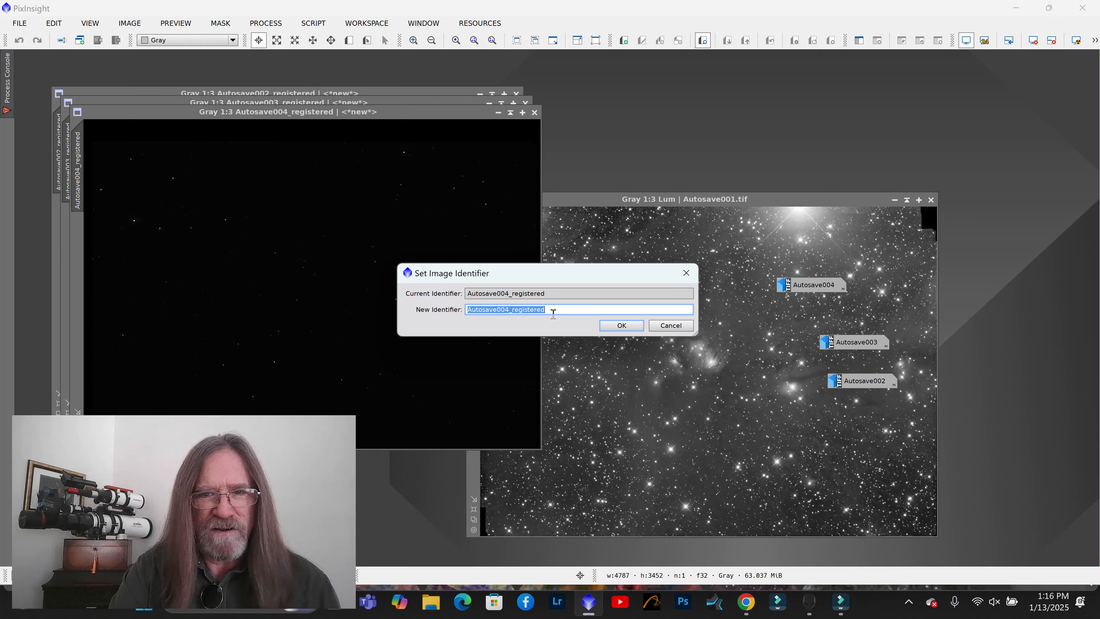
left_click(557, 310)
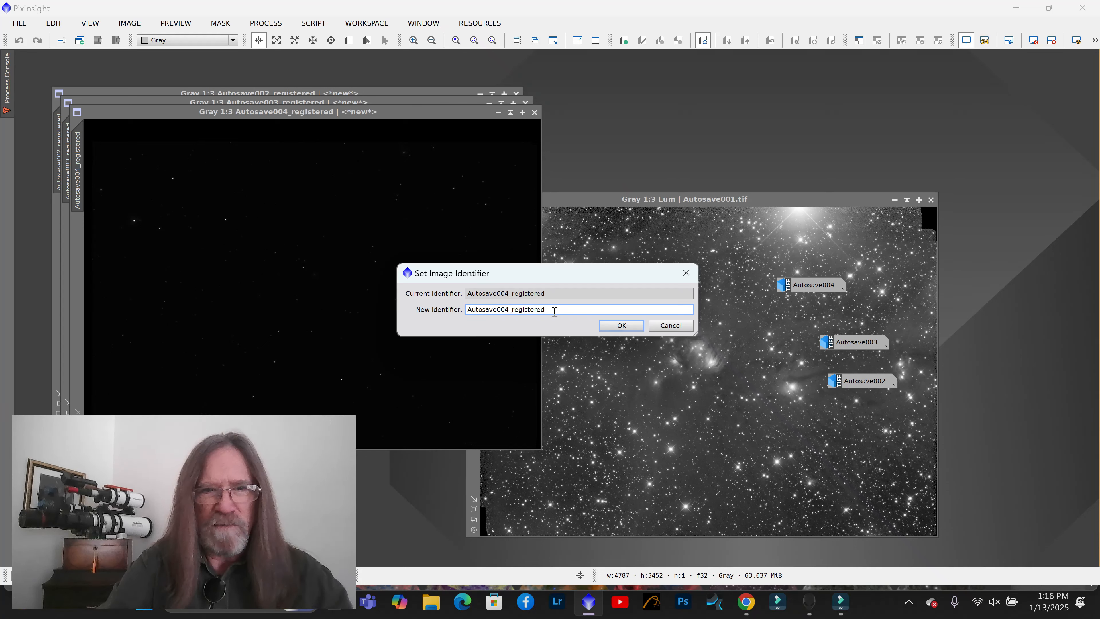
key("BackSpace")
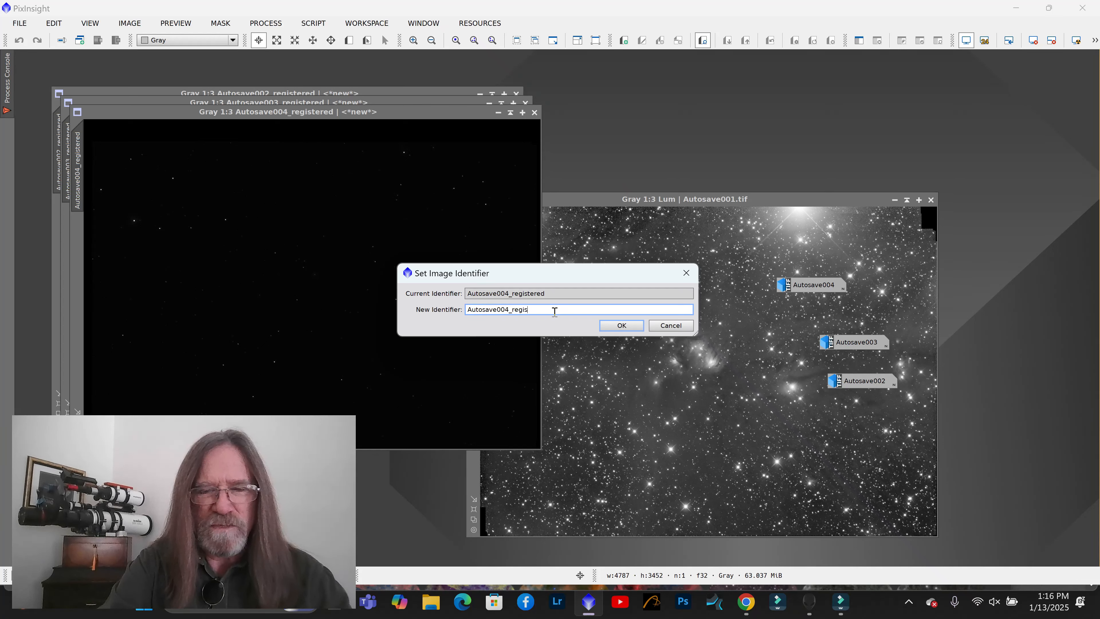
key("BackSpace")
key("BackSpace")
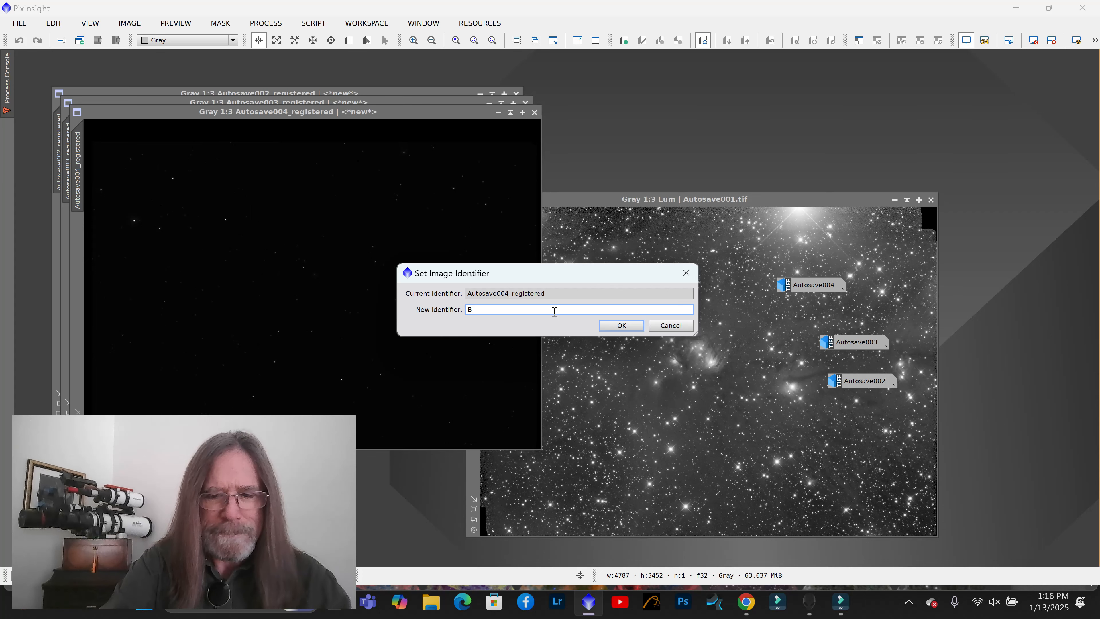
type("Blu")
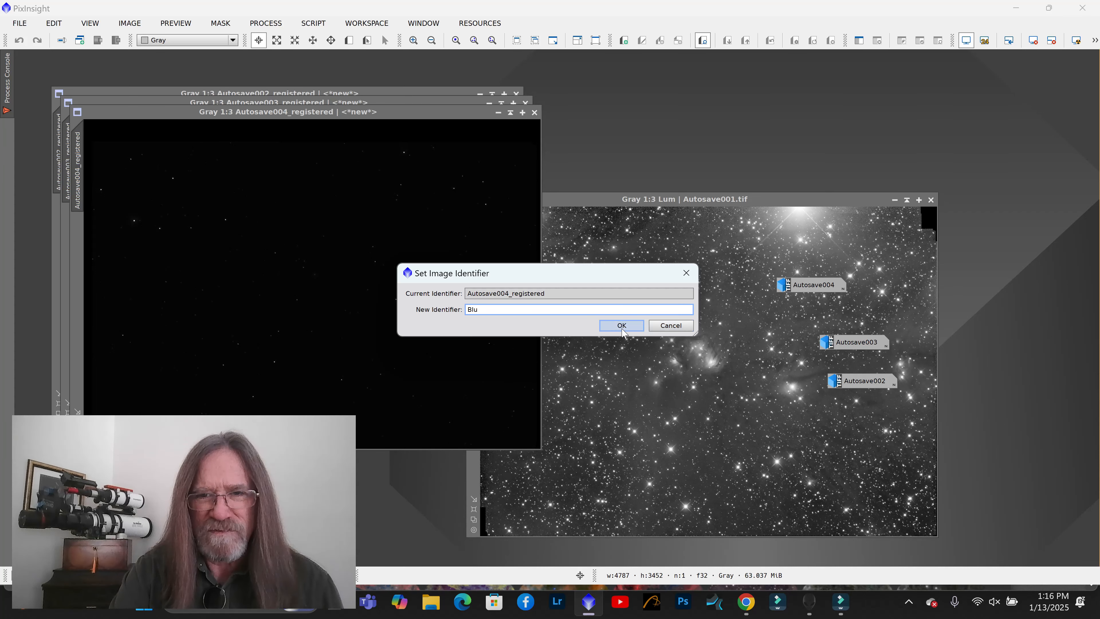
left_click(622, 325)
left_click_drag(493, 112, 1018, 129)
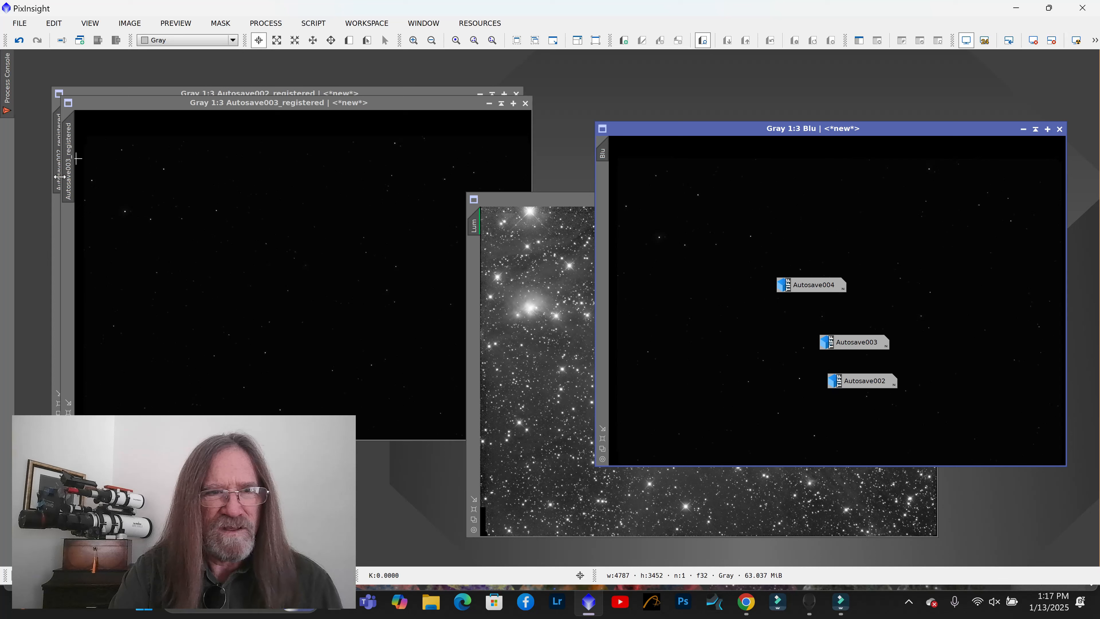
Rename the Autosave003_registered image as Grn and move its window over beside the Blu image
right_click(71, 171)
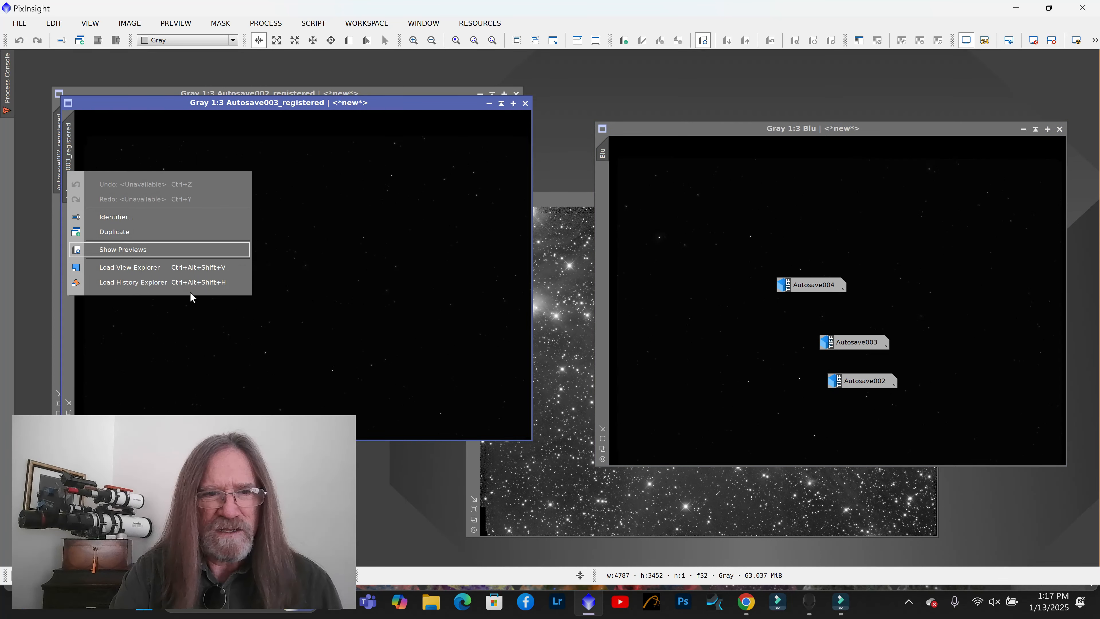
left_click(116, 217)
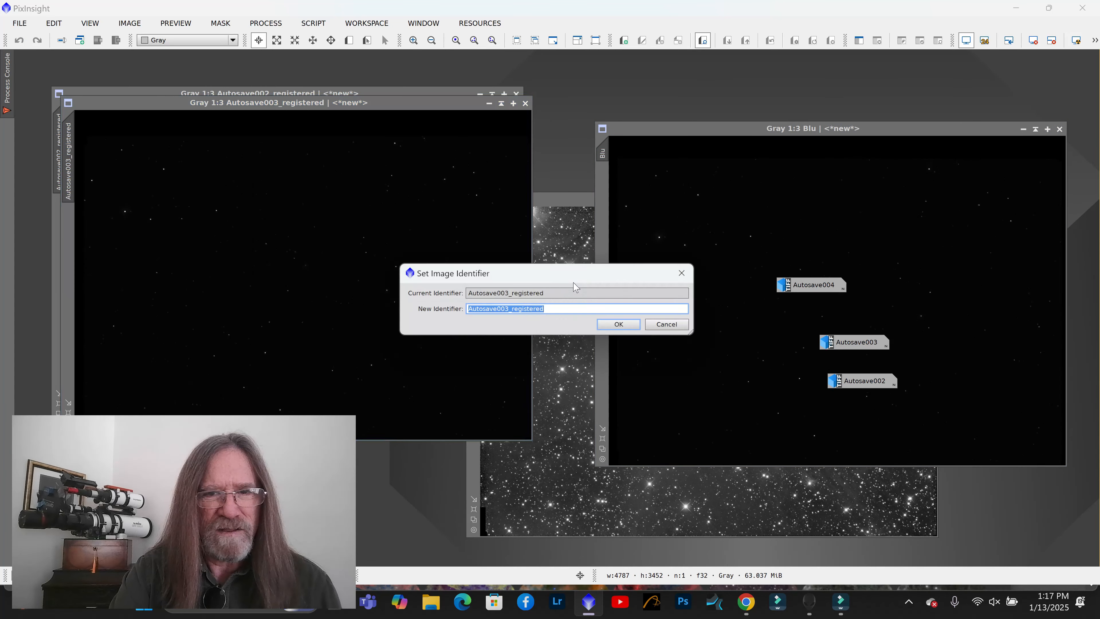
left_click(550, 309)
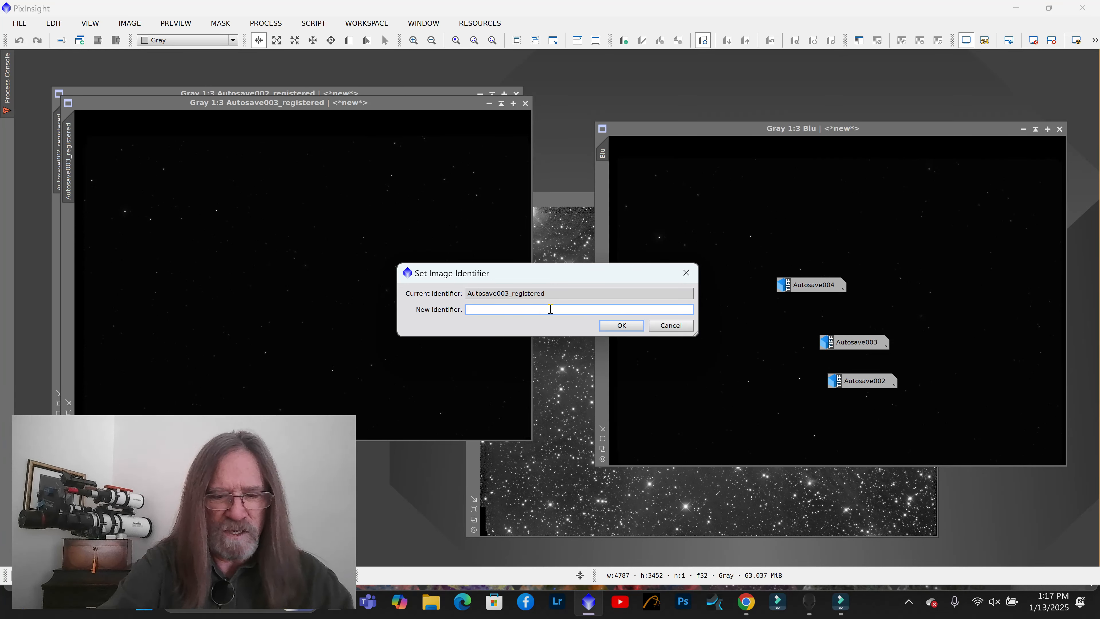
type("Grn")
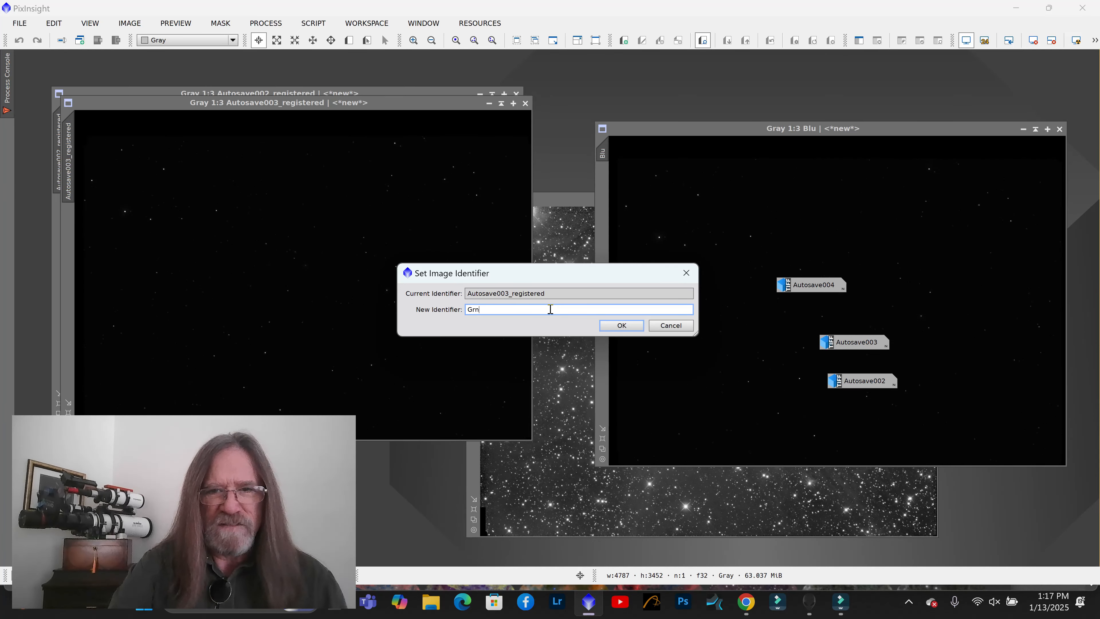
left_click(631, 326)
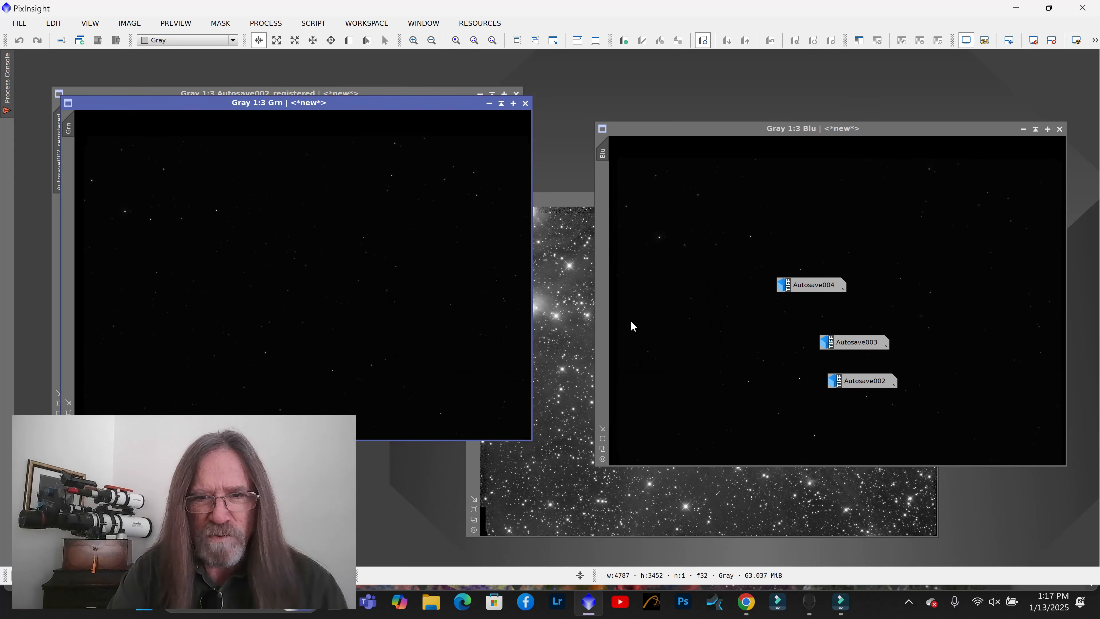
left_click_drag(361, 107, 925, 163)
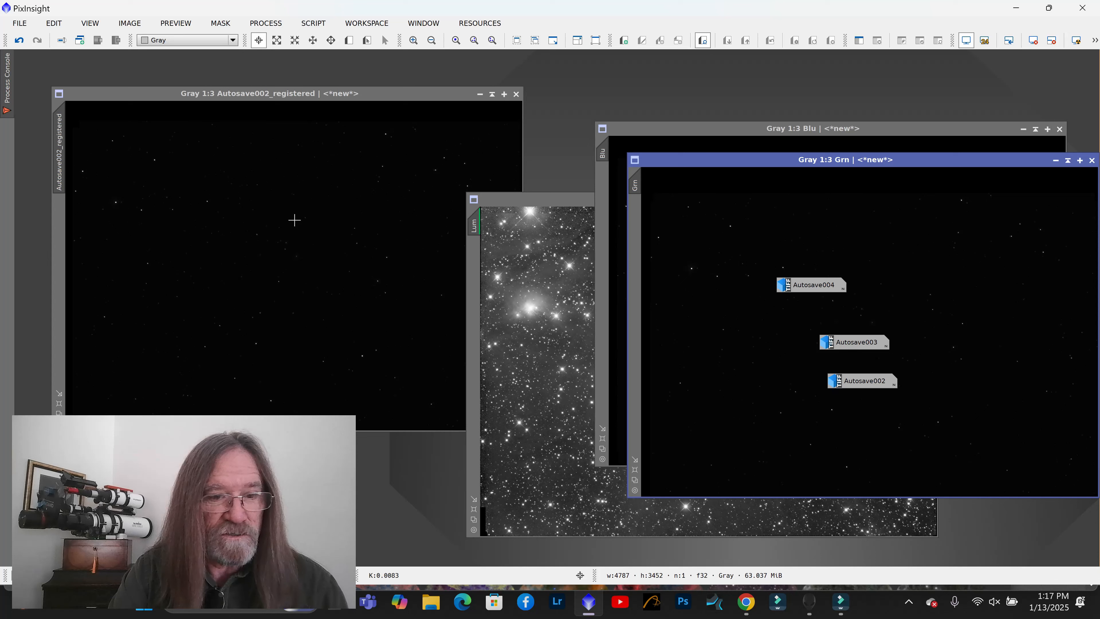
Change the identifier of the Autosave002_registered image to Red
right_click(66, 159)
left_click(118, 205)
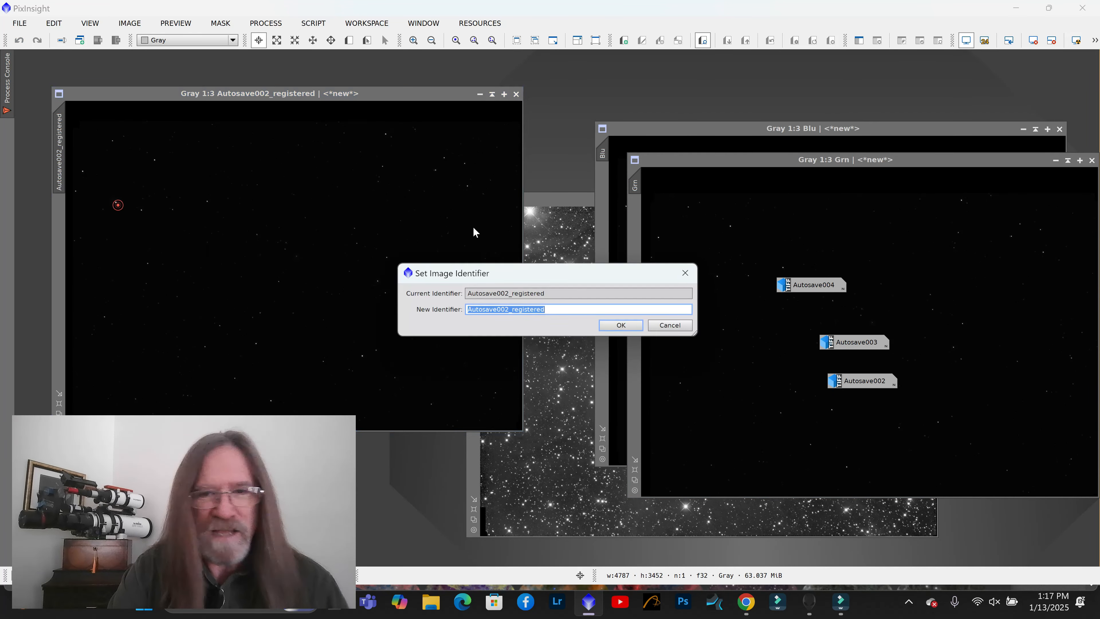
left_click(550, 311)
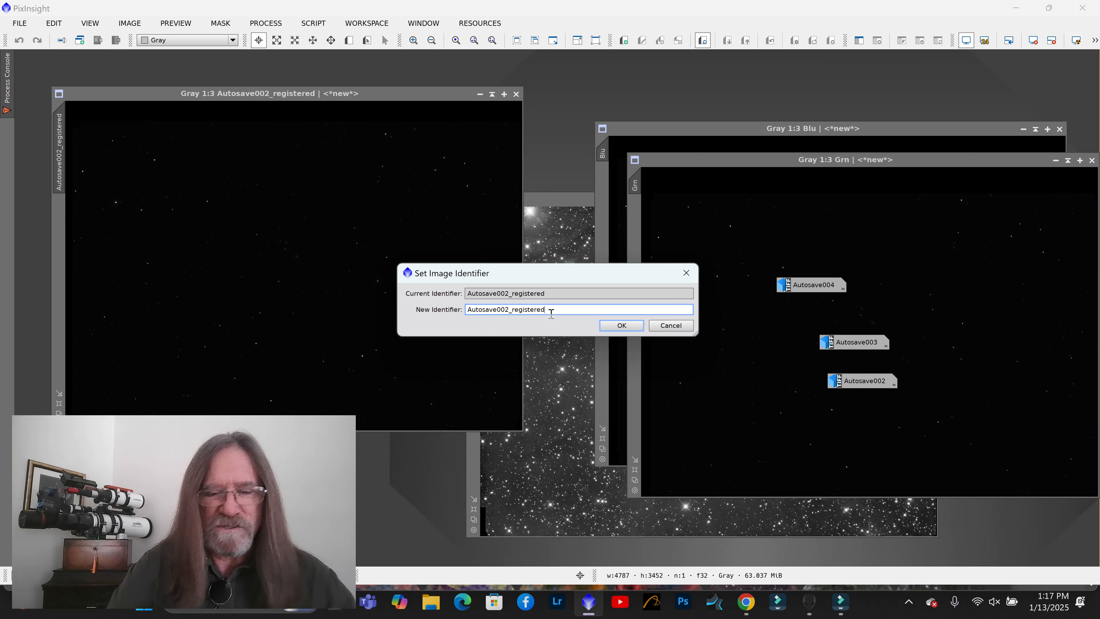
key("BackSpace")
key("BackSpace")
key("BackSpace")
key("BackSpace")
key("BackSpace")
key("BackSpace")
key("BackSpace")
key("BackSpace")
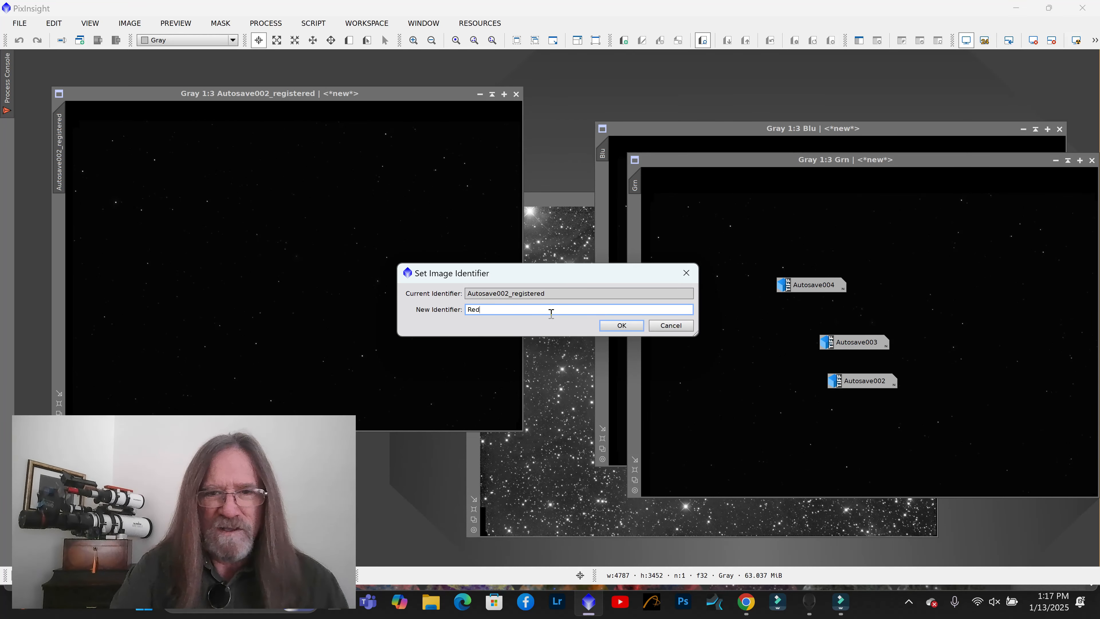
left_click(622, 325)
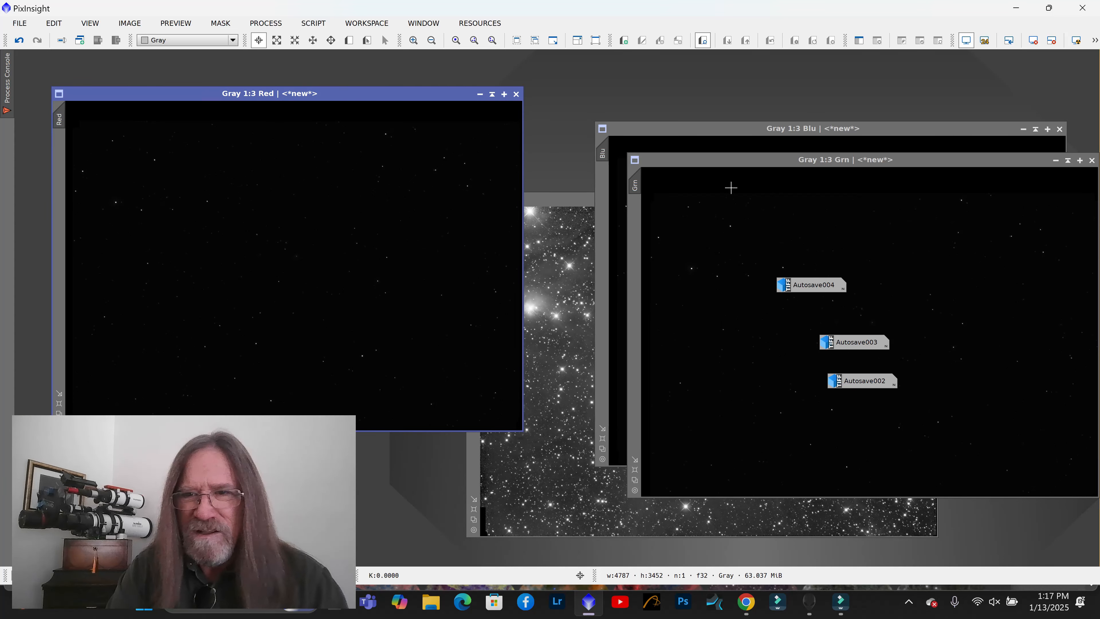
Apply a screen auto-stretch to the Grn, Blu and Red images in turn
left_click(976, 160)
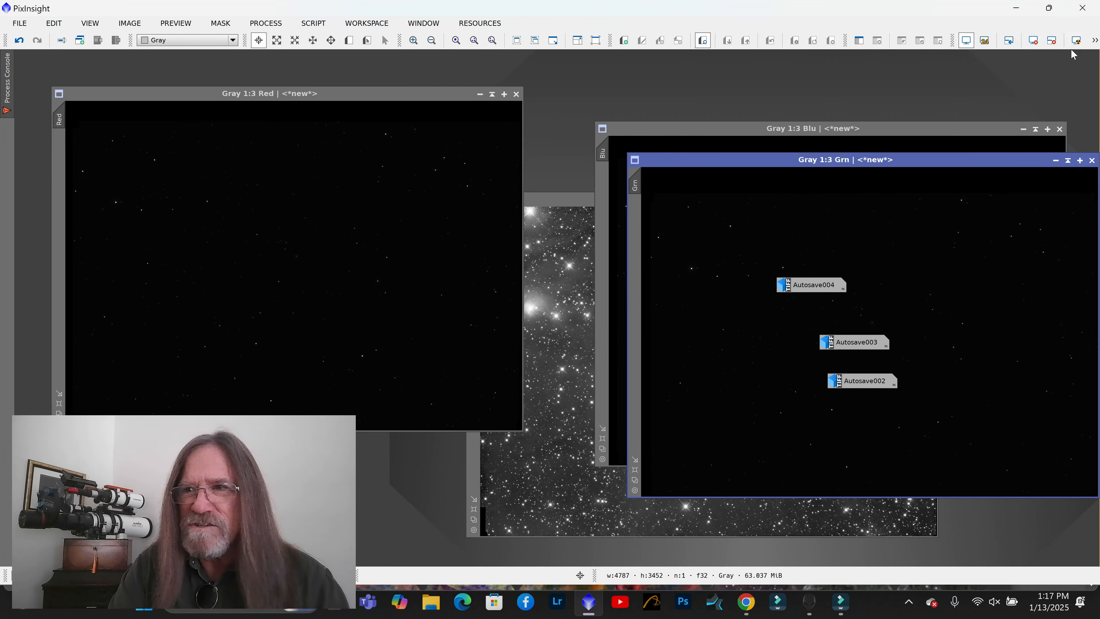
left_click(1076, 41)
left_click(728, 130)
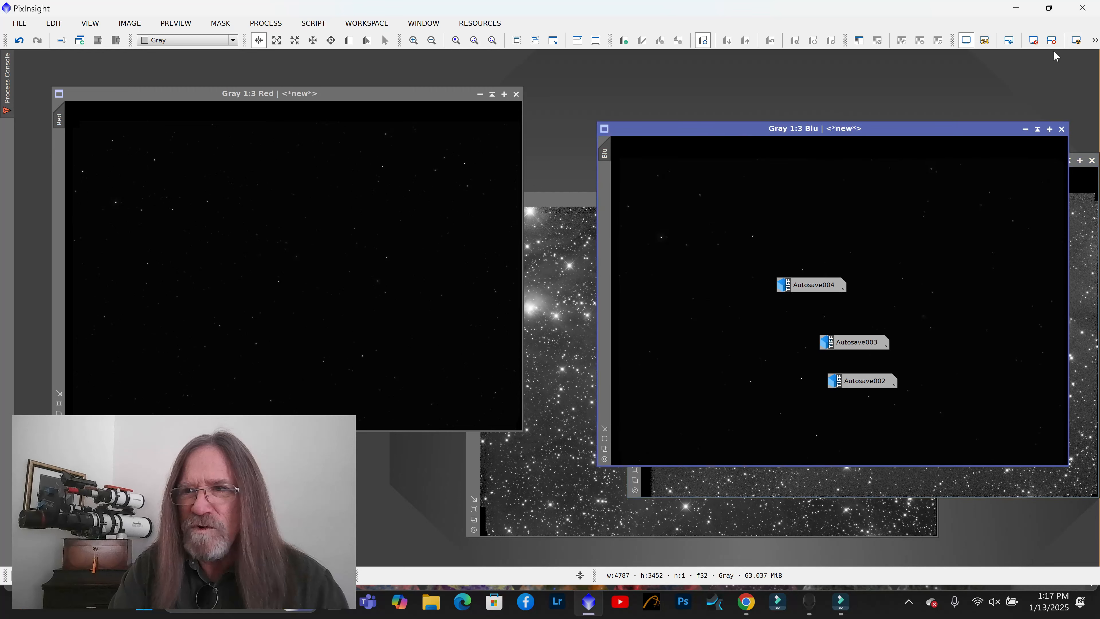
left_click(1076, 40)
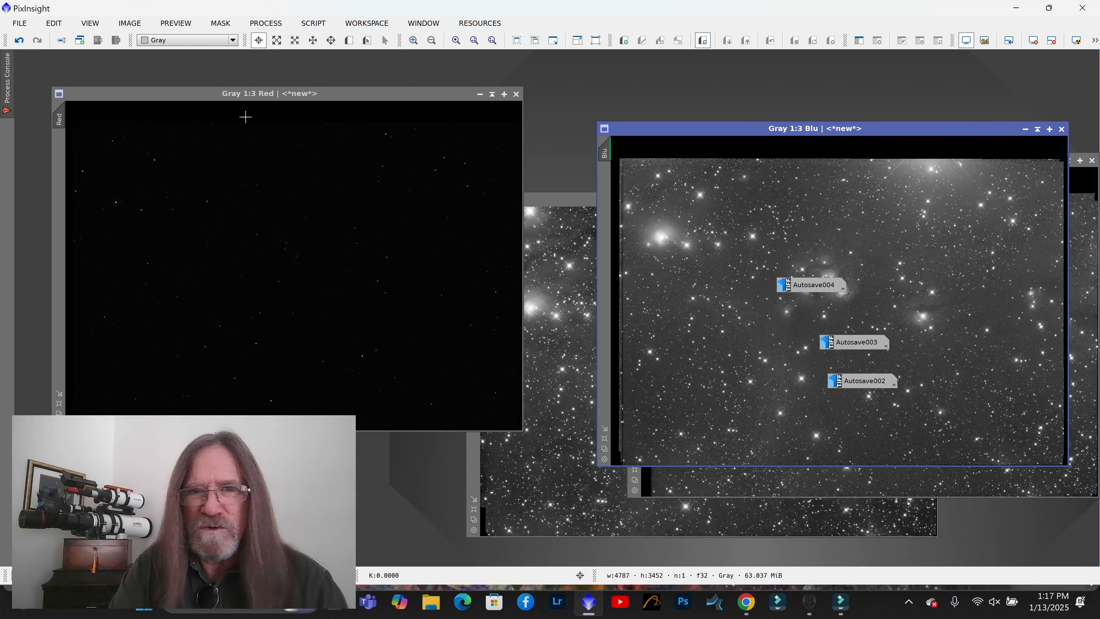
left_click(385, 96)
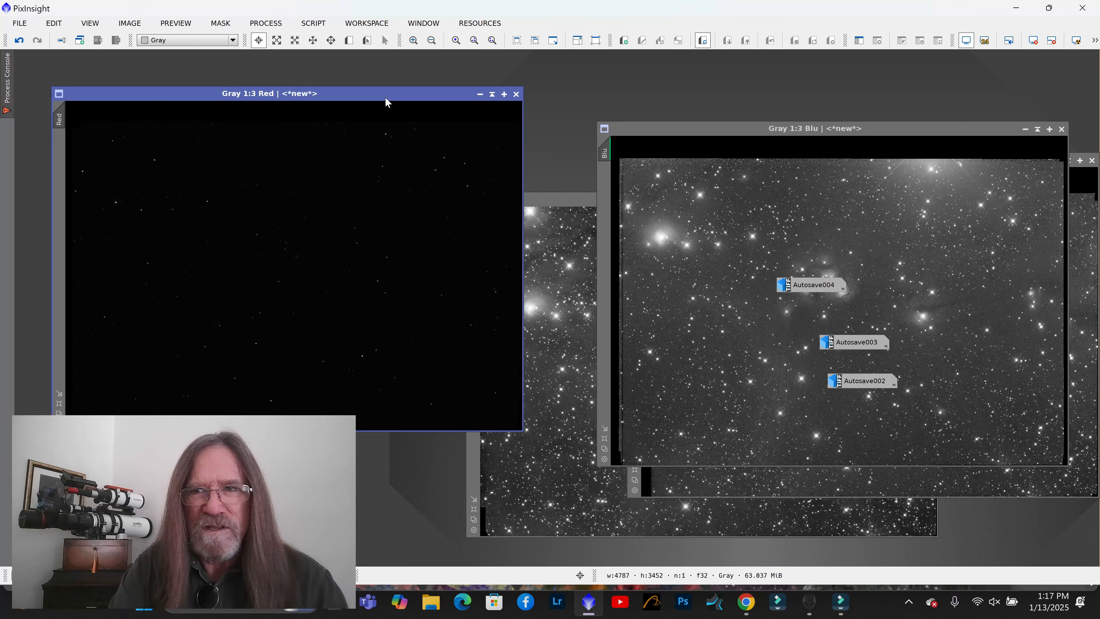
left_click(1077, 40)
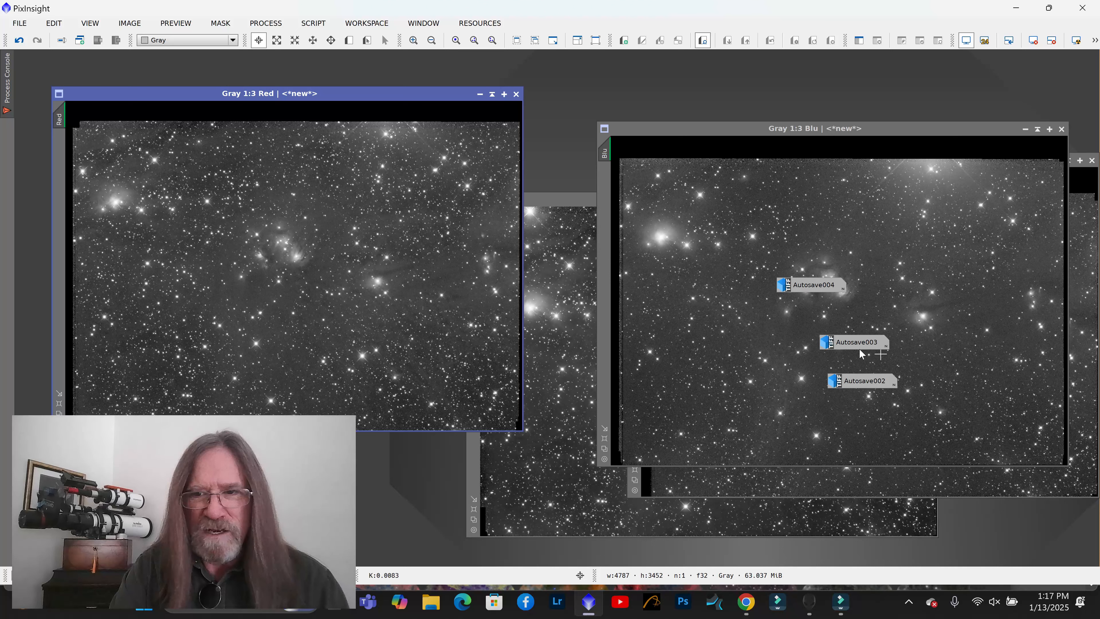
Line up the minimized Autosave004, Autosave003 and Autosave002 icons in a row and move them together clear of the image windows
left_click_drag(819, 286, 608, 105)
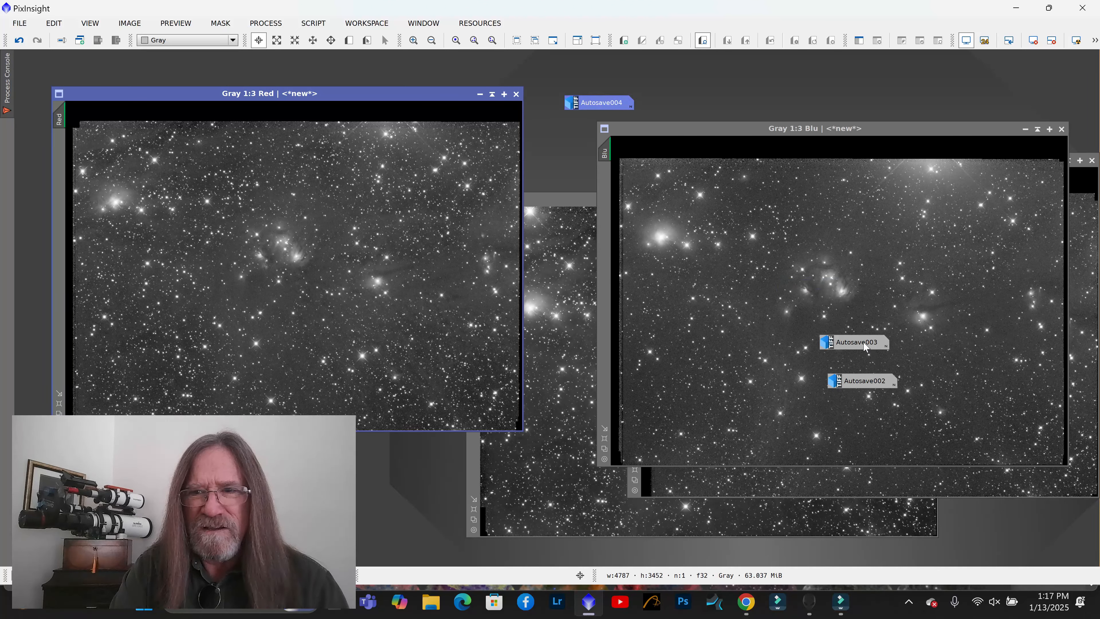
left_click_drag(865, 345, 692, 107)
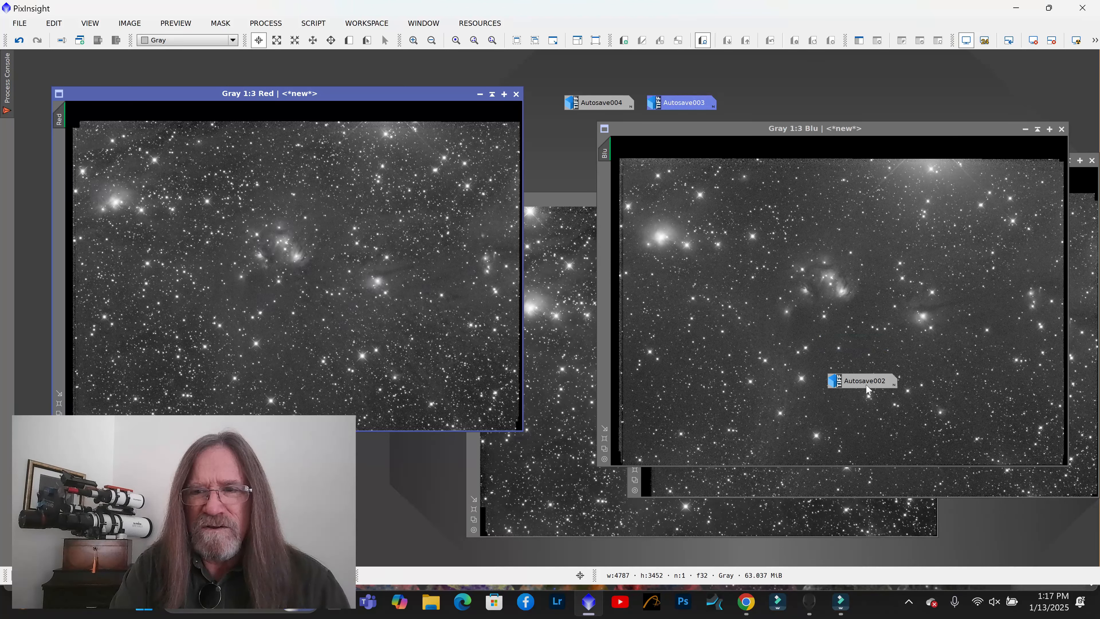
left_click_drag(867, 389, 762, 104)
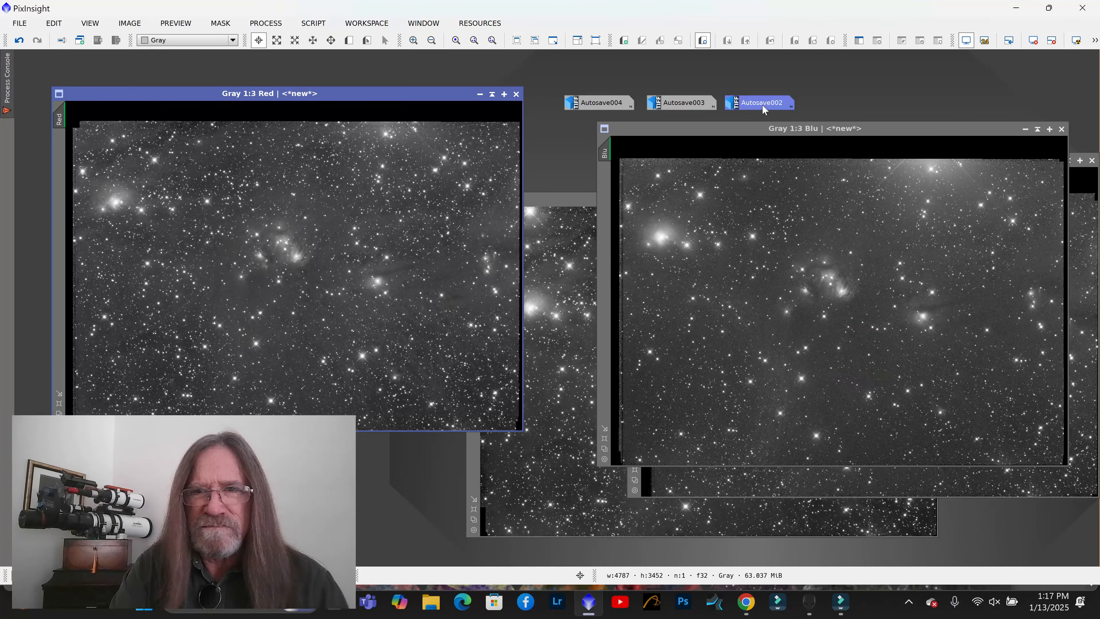
mouse_move(763, 105)
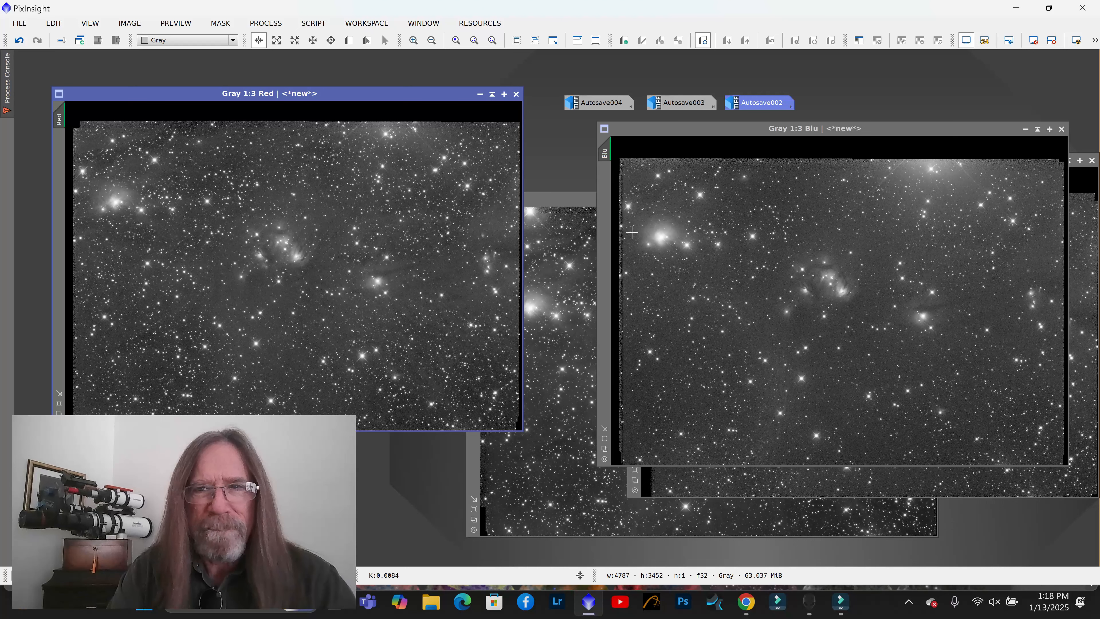
left_click_drag(546, 69, 823, 123)
left_click_drag(704, 104, 130, 67)
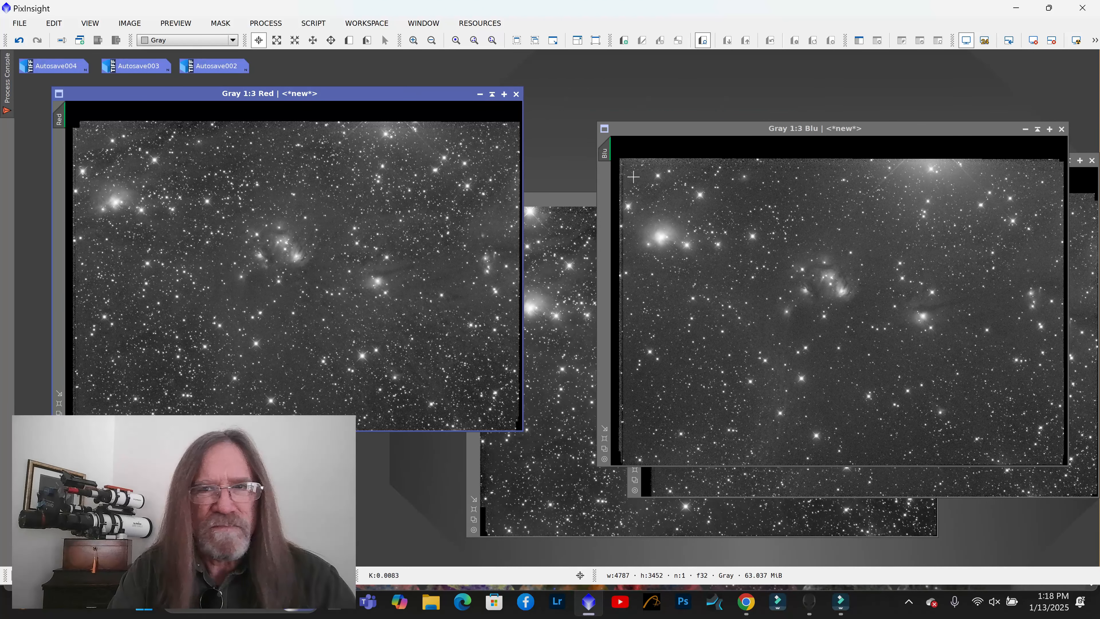
Rearrange the Red, Blu and Grn windows into an overlapping group and bring the Lum image to the front
left_click_drag(417, 95, 767, 87)
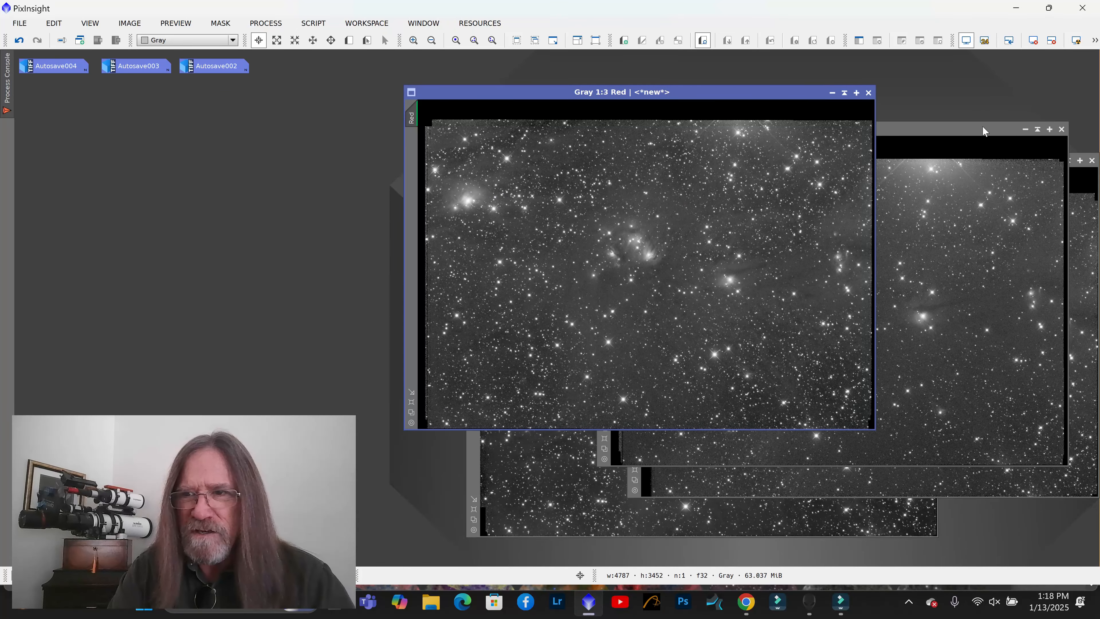
left_click_drag(982, 125, 853, 119)
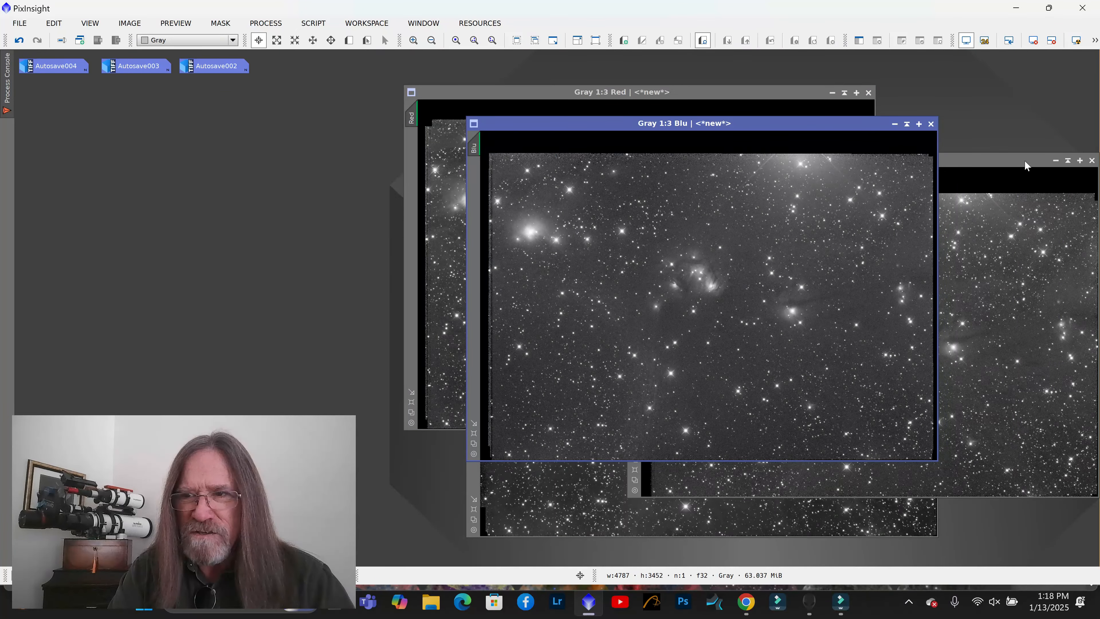
left_click_drag(1030, 162, 918, 161)
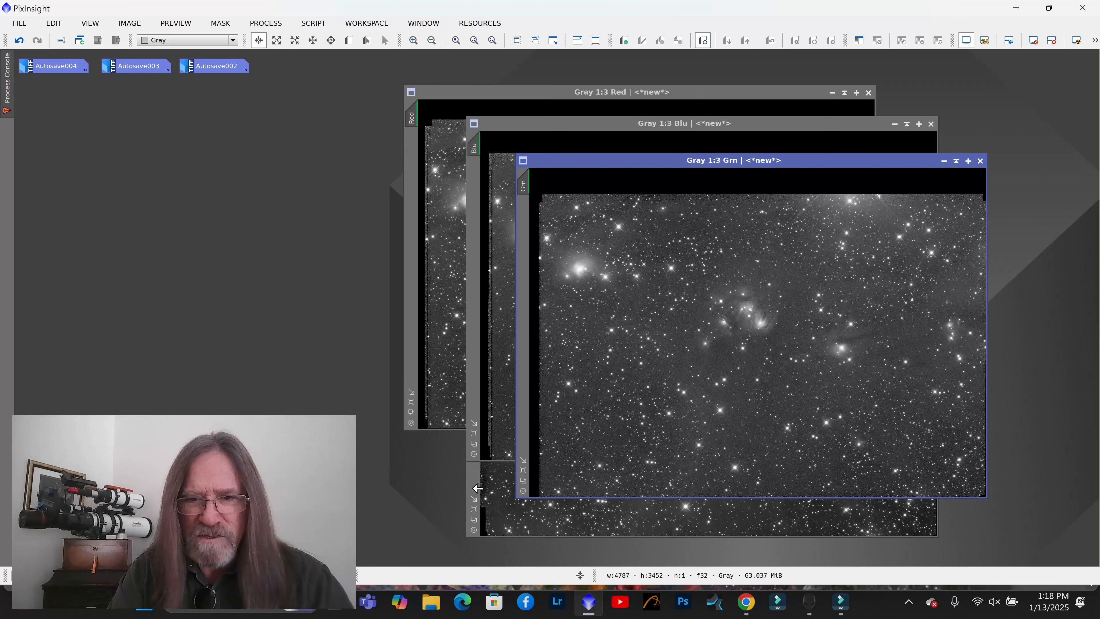
left_click_drag(590, 125, 475, 125)
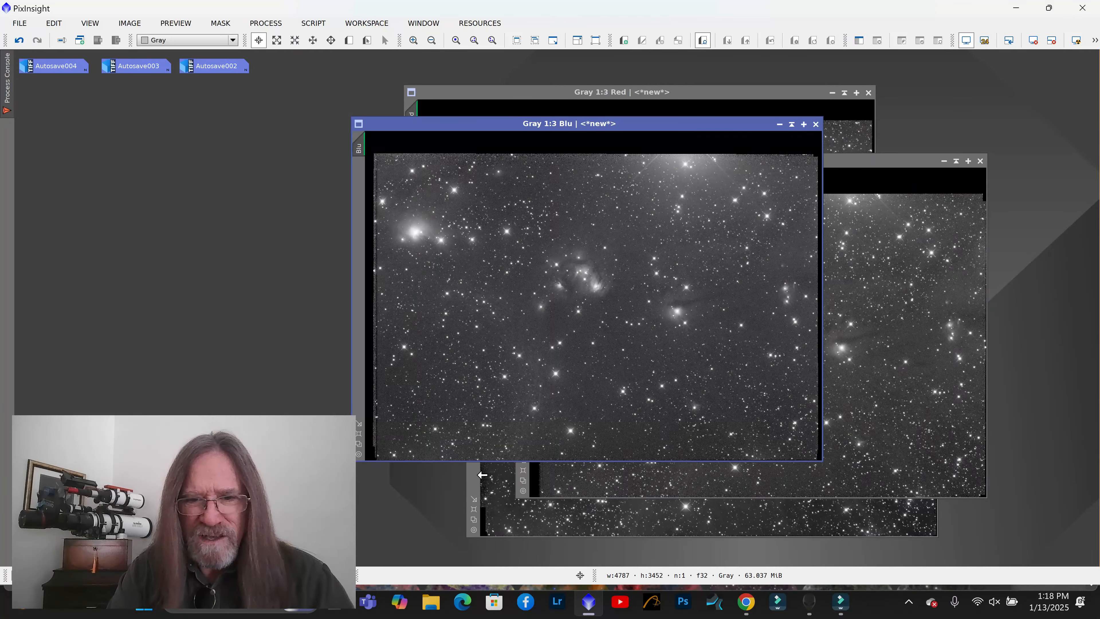
left_click(476, 474)
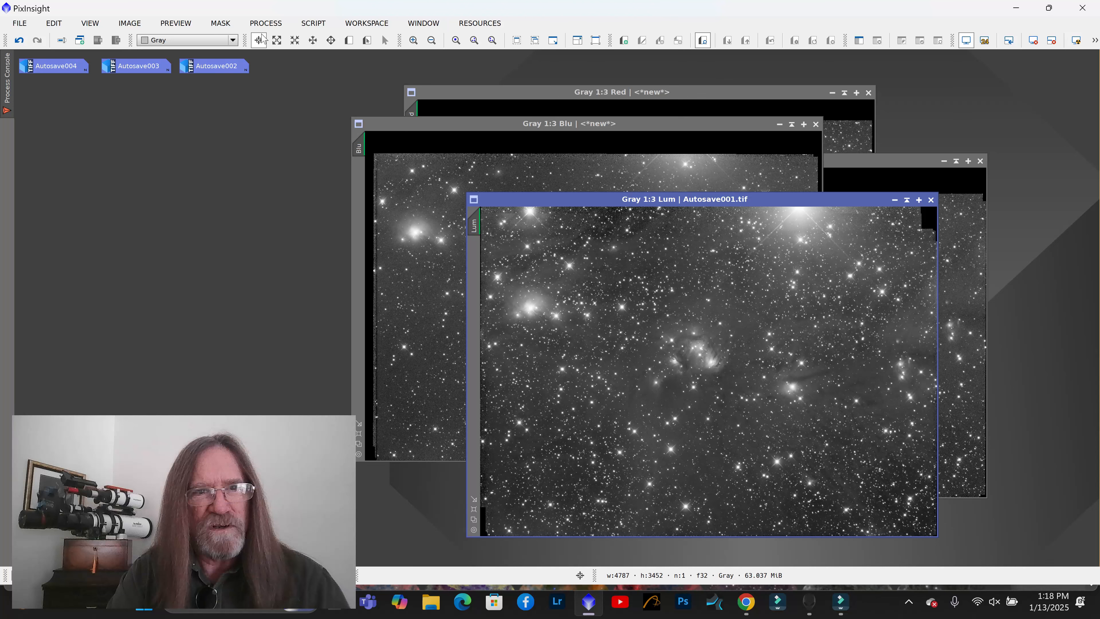
Open AutomaticBackgroundExtractor, set the target image correction to Subtraction and enable discarding of the background model
left_click(266, 23)
mouse_move(327, 18)
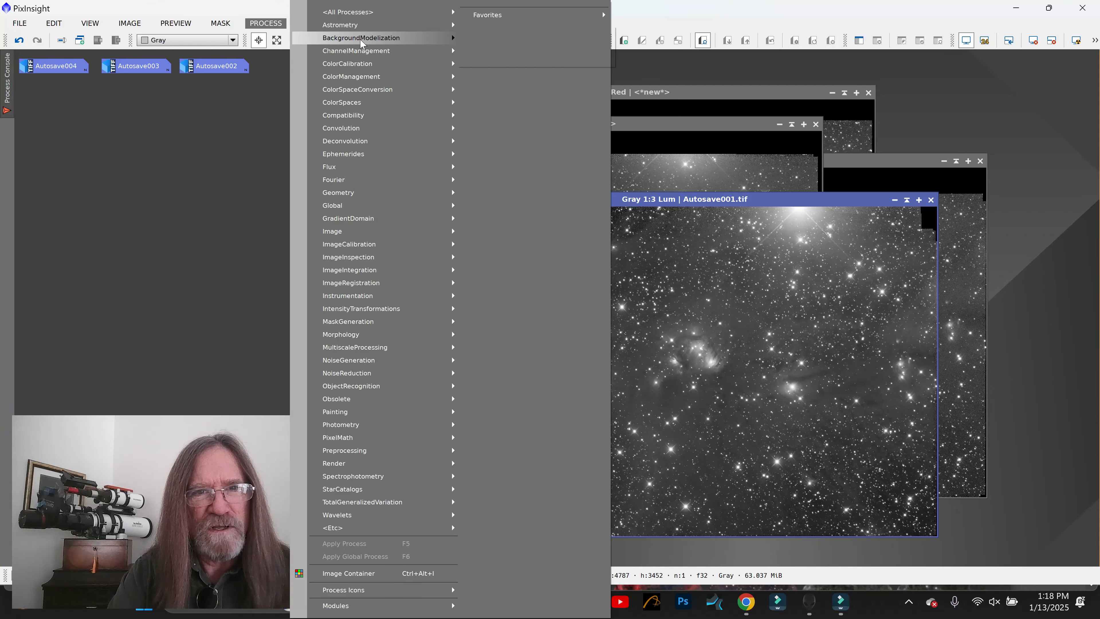
mouse_move(361, 42)
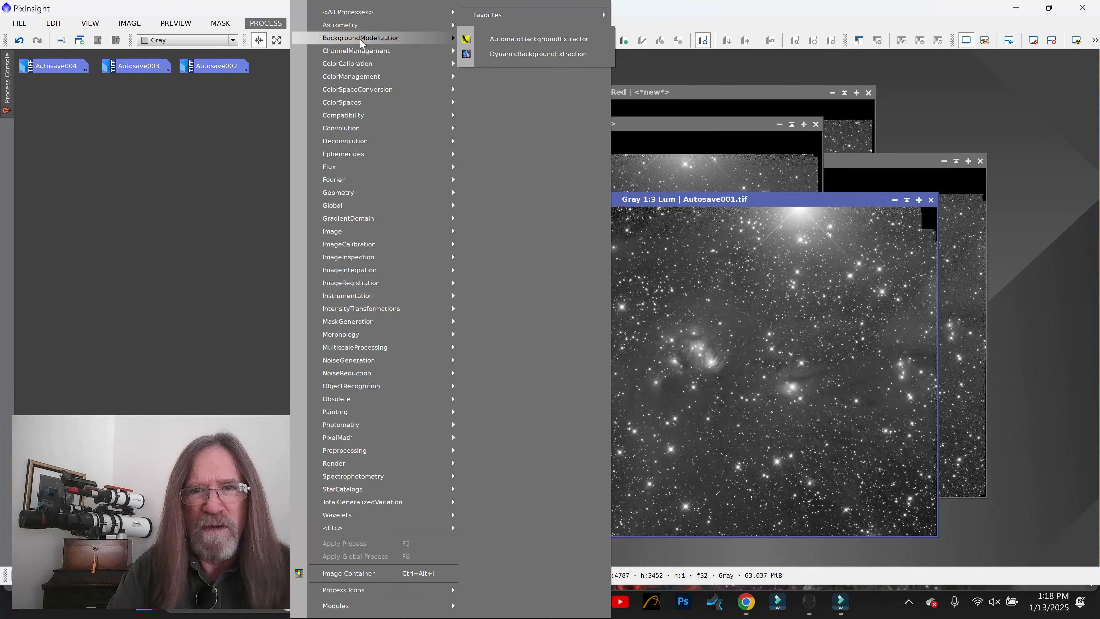
left_click(541, 39)
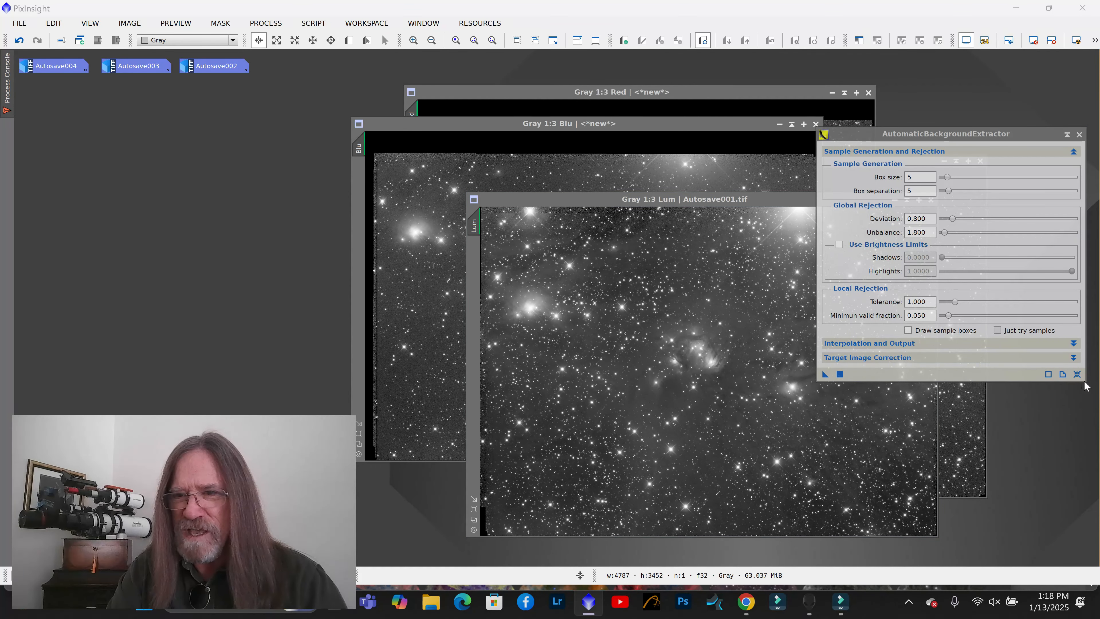
left_click(1073, 358)
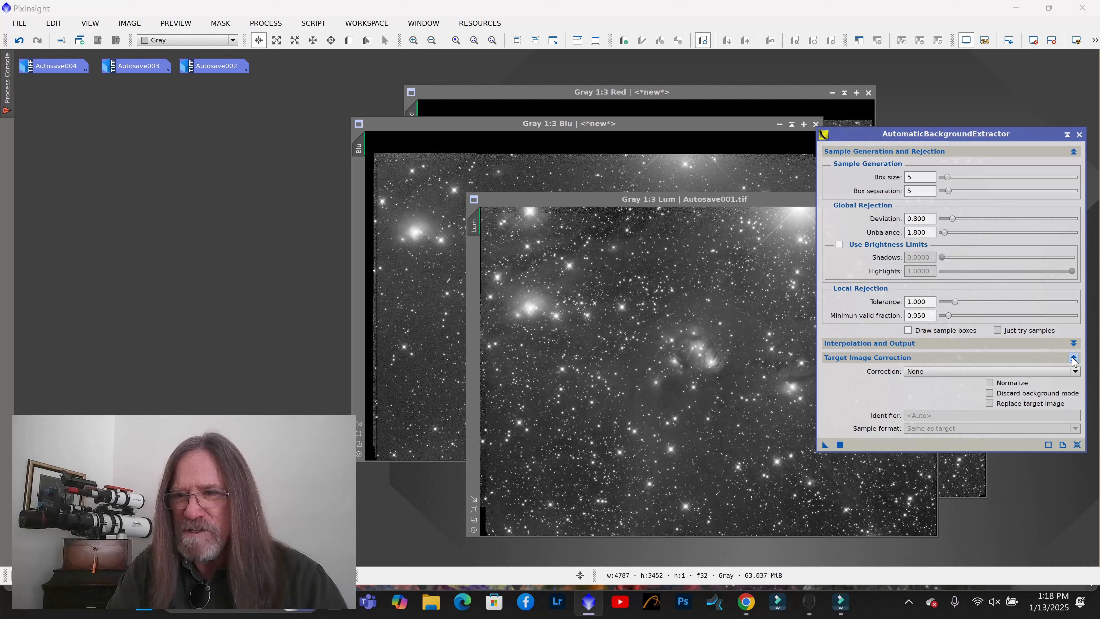
left_click(974, 372)
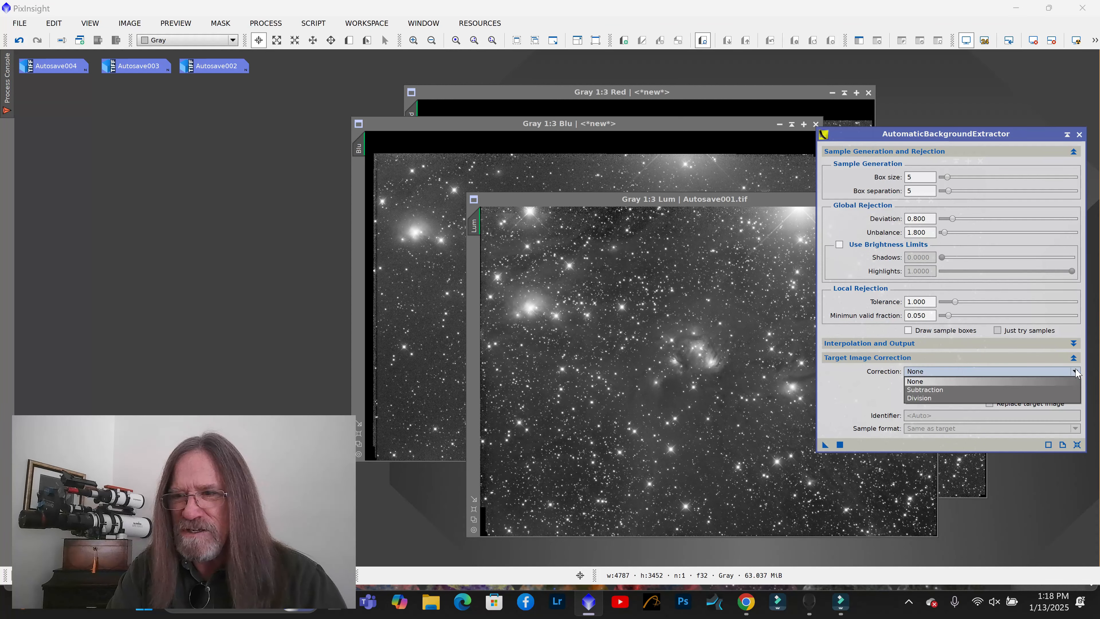
left_click(967, 389)
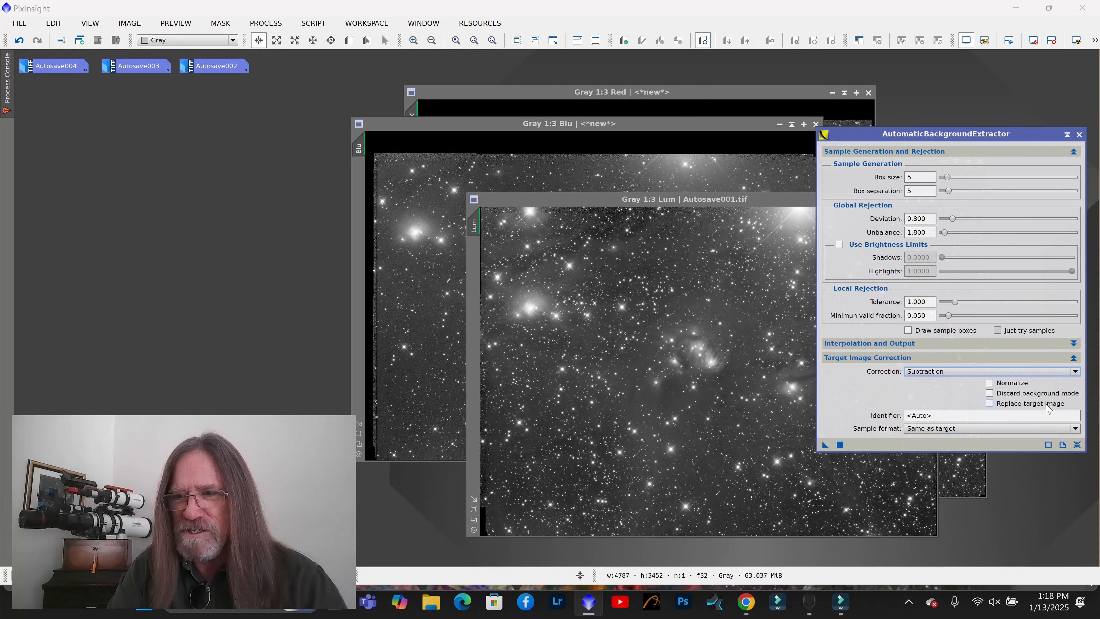
left_click(990, 393)
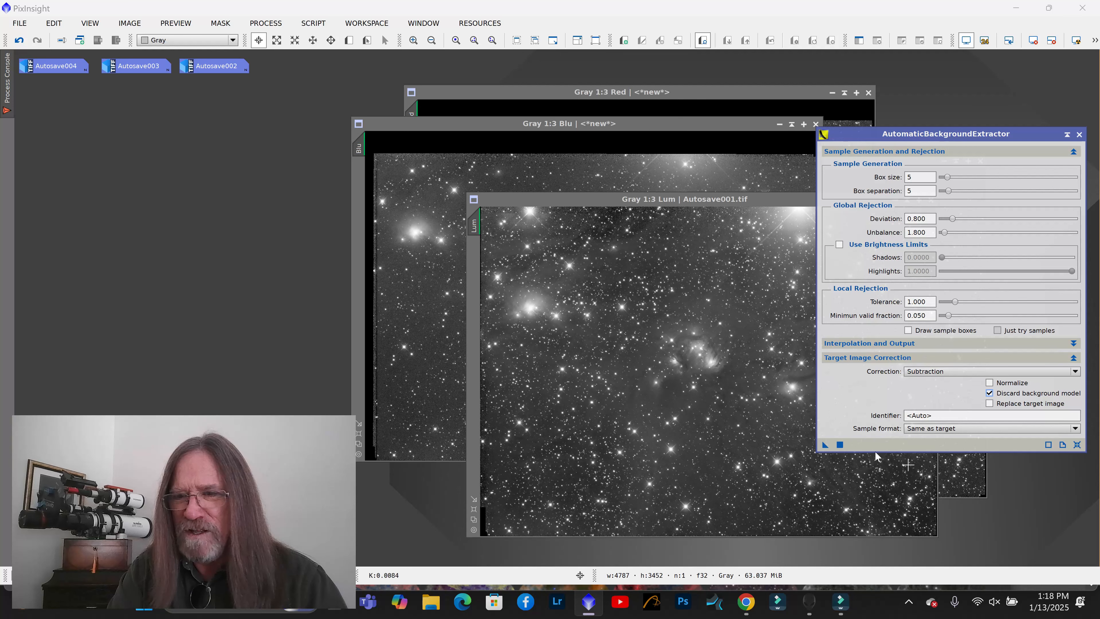
Apply the background extraction to the Lum image, auto-stretch the resulting image and close the extractor
left_click_drag(784, 448, 592, 336)
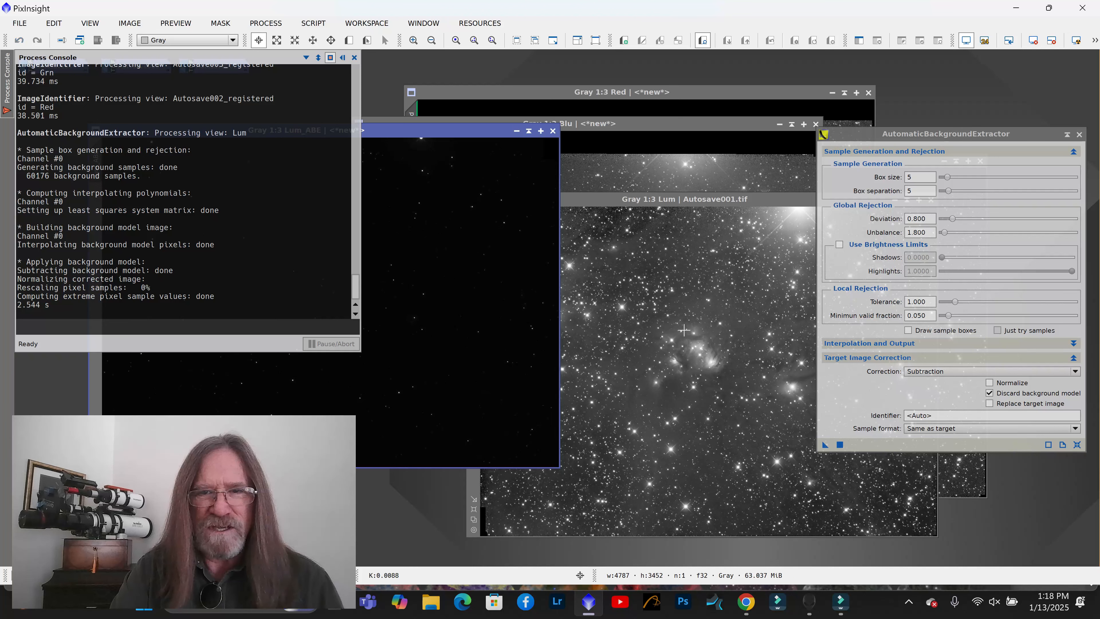
left_click(1077, 41)
left_click(1079, 133)
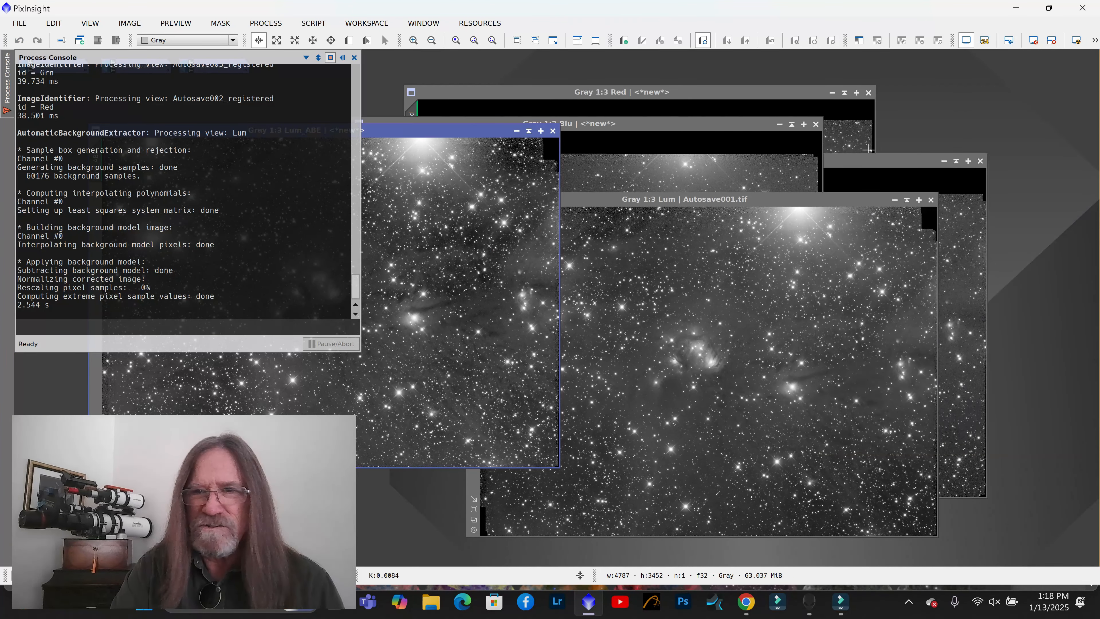
Place the Lum_ABE and Lum windows side by side for comparison and close the Lum_ABE image
left_click_drag(463, 131, 807, 137)
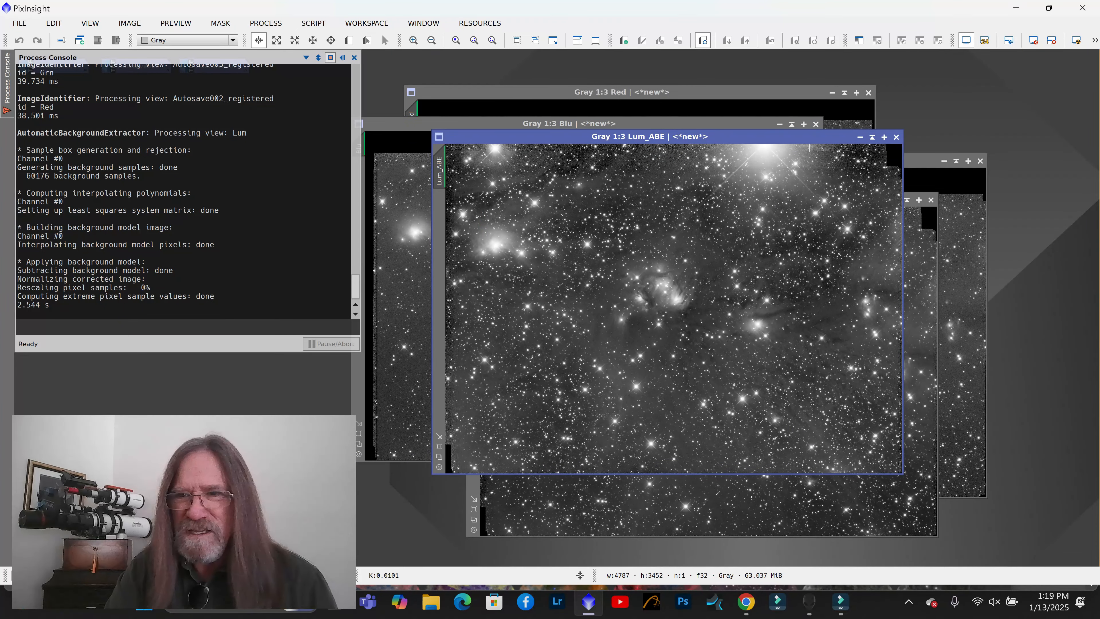
left_click_drag(810, 137, 781, 282)
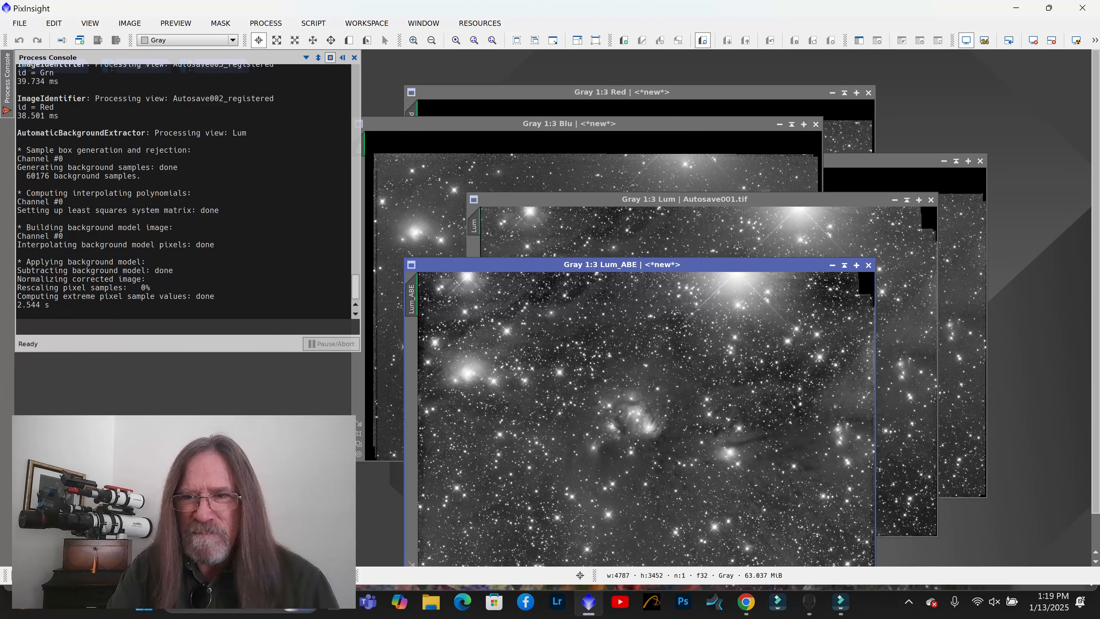
left_click_drag(806, 205, 899, 146)
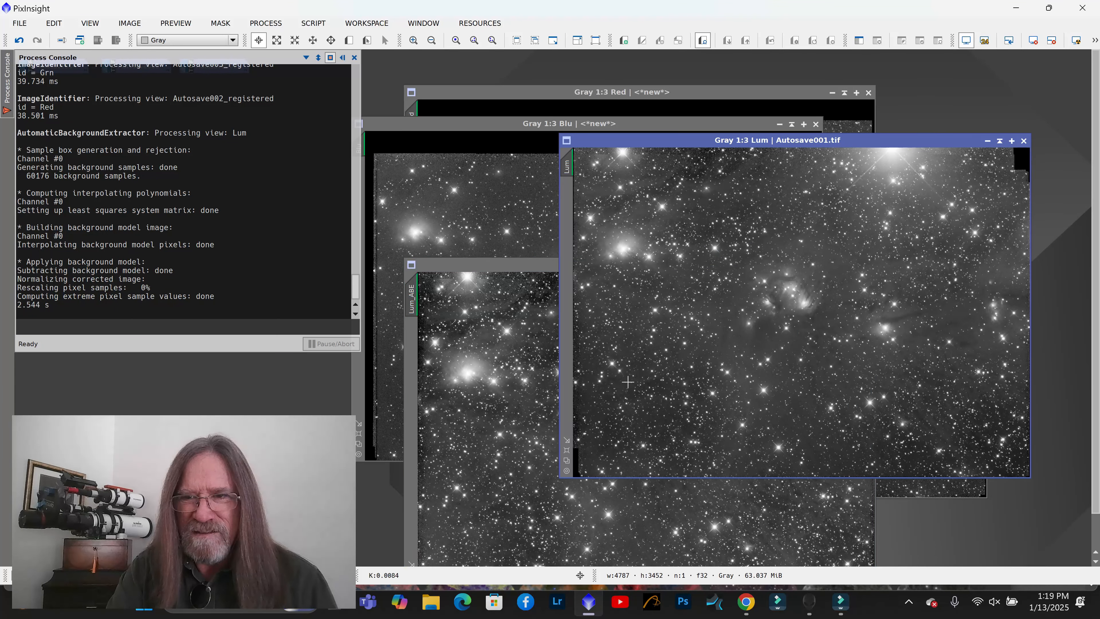
left_click_drag(524, 267, 206, 142)
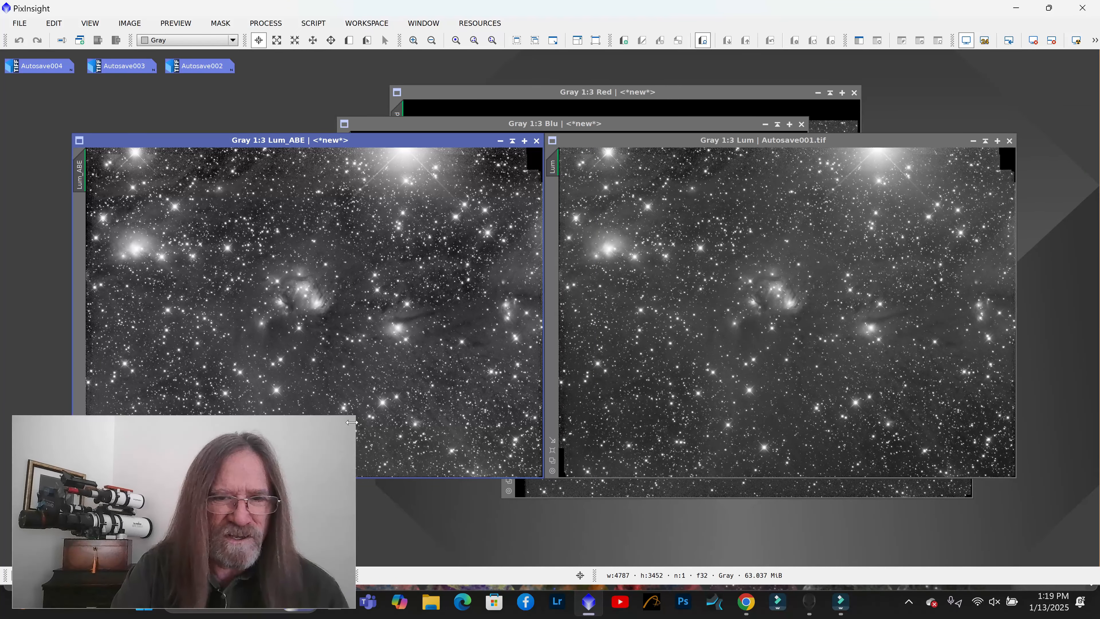
left_click_drag(357, 494, 200, 552)
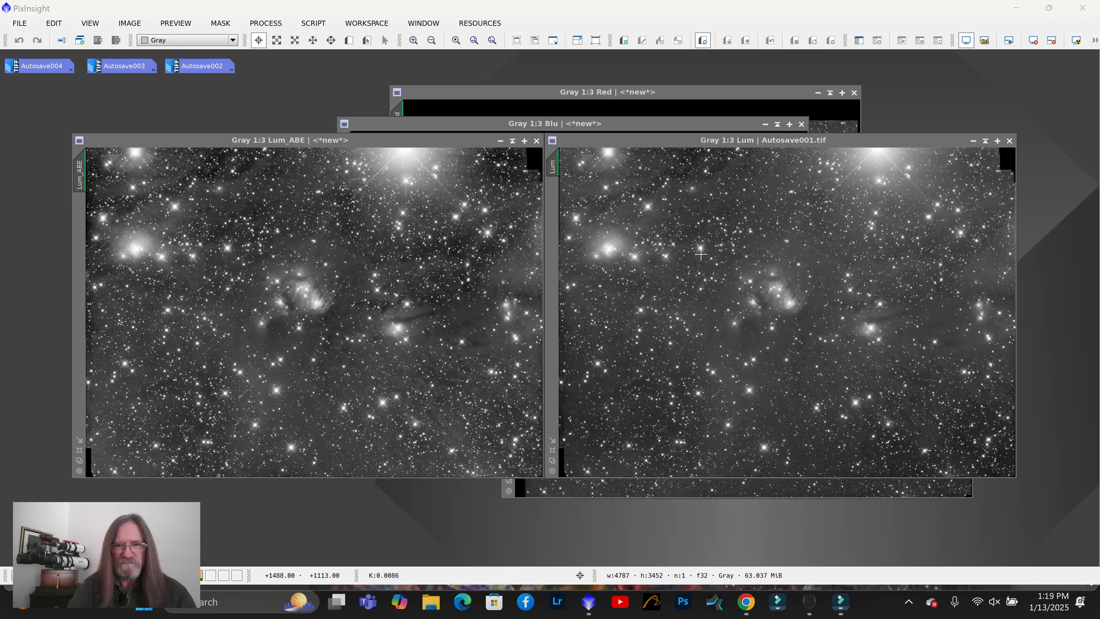
left_click(536, 142)
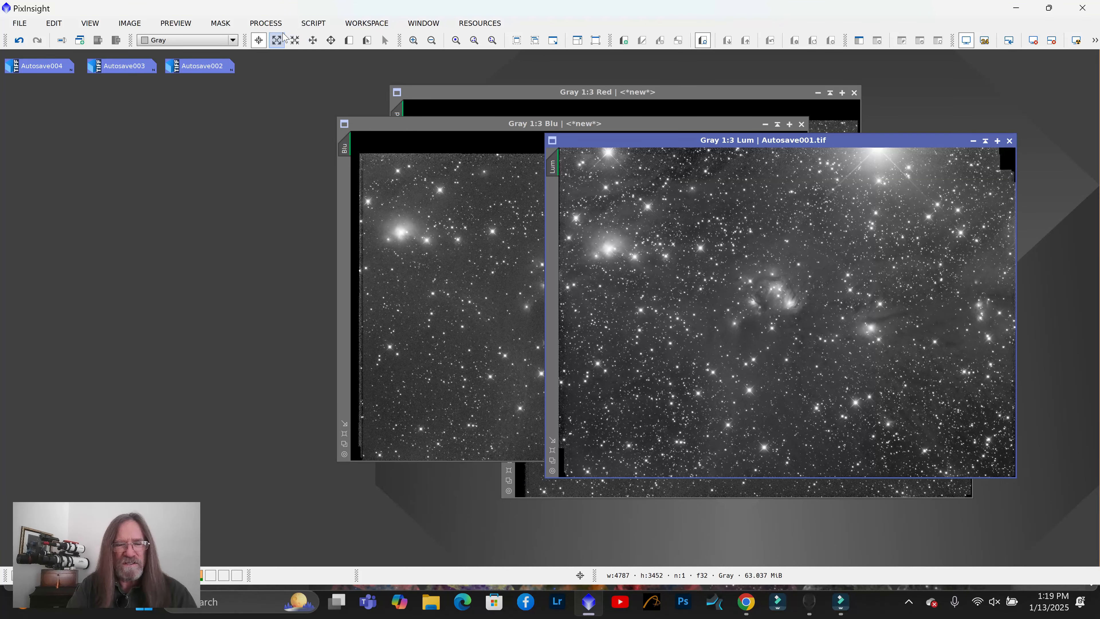
Reopen AutomaticBackgroundExtractor and set the interpolation function degree to 2
left_click(276, 25)
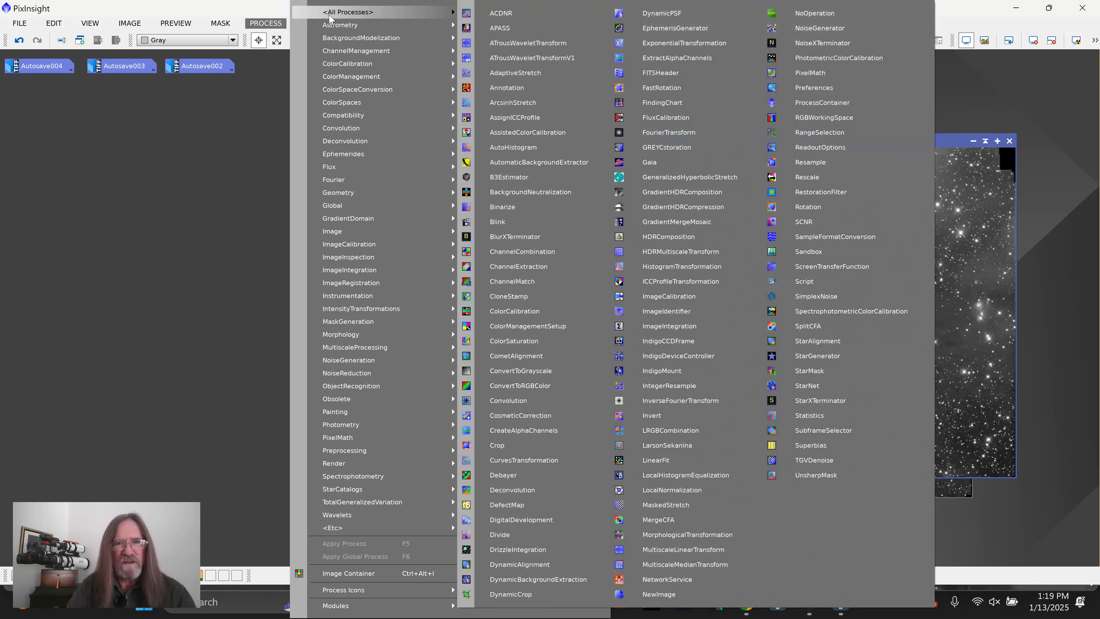
mouse_move(355, 38)
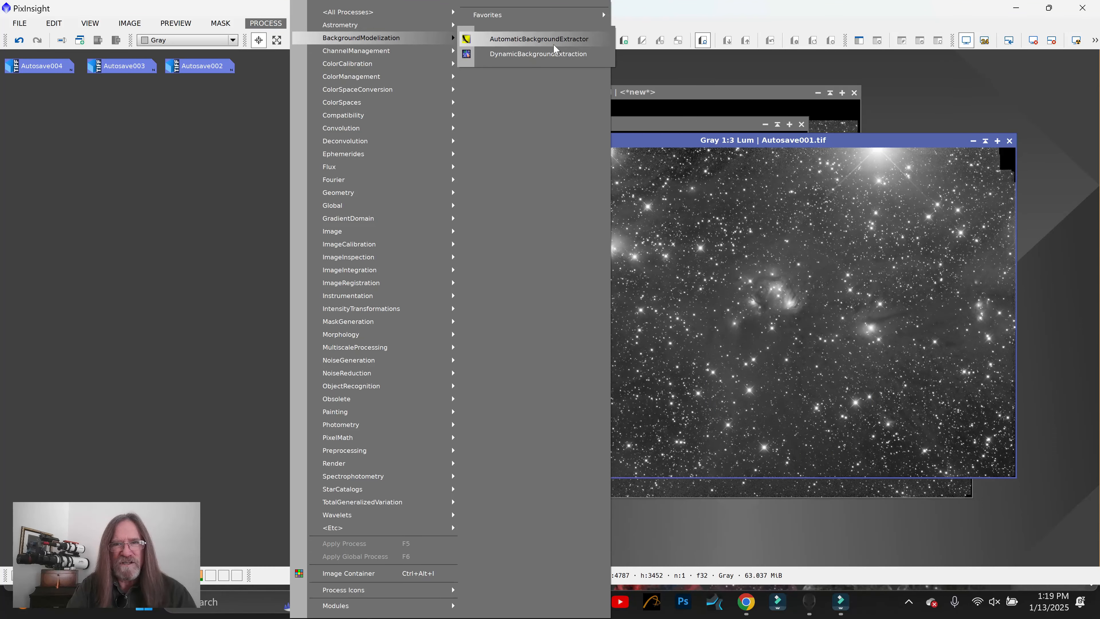
left_click(539, 39)
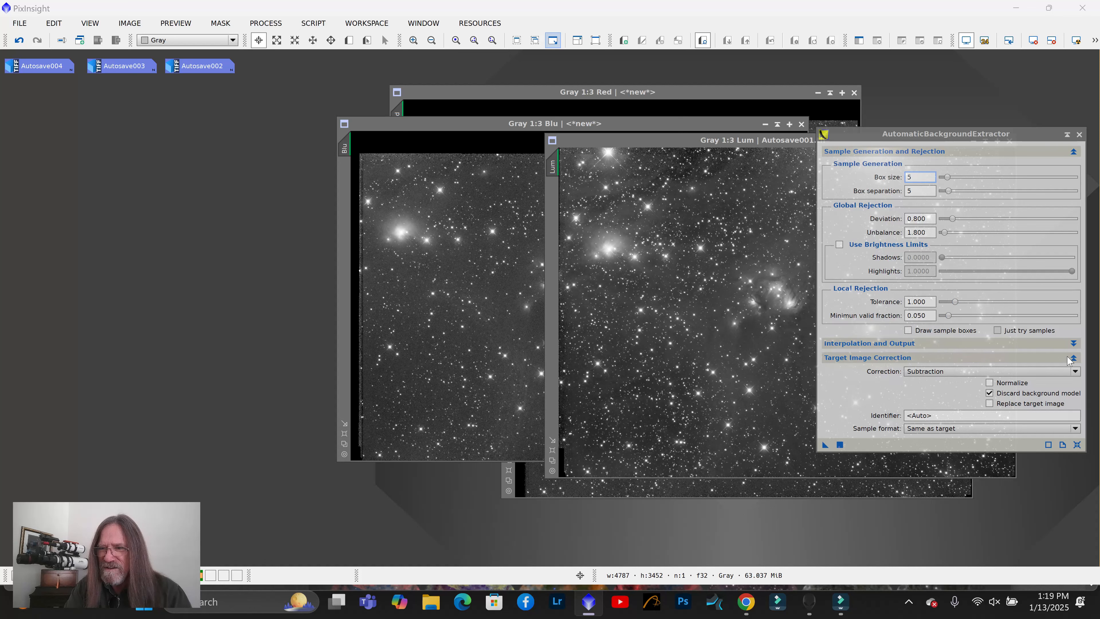
left_click(1073, 343)
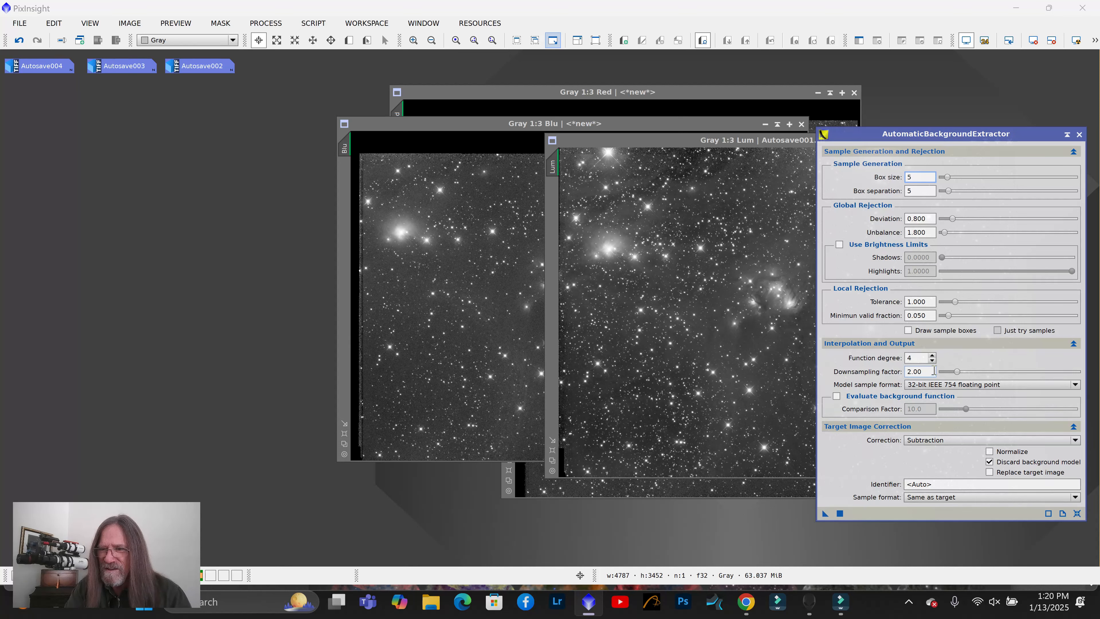
left_click(932, 360)
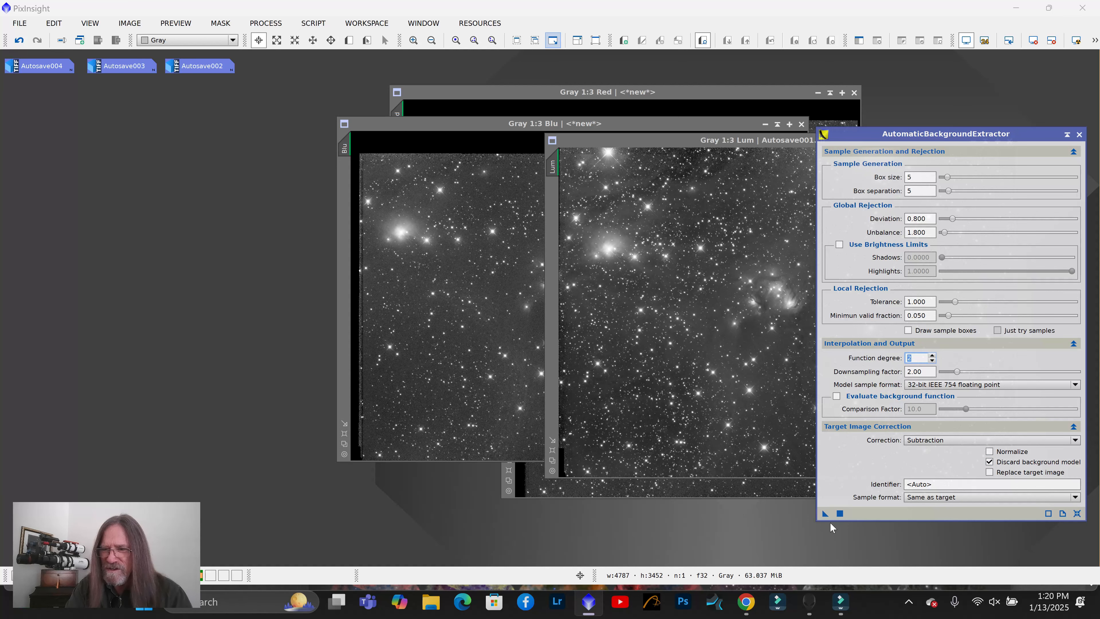
Run the degree 2 background extraction on Lum, auto-stretch the result, and close the extractor and the process console
left_click_drag(825, 513, 651, 329)
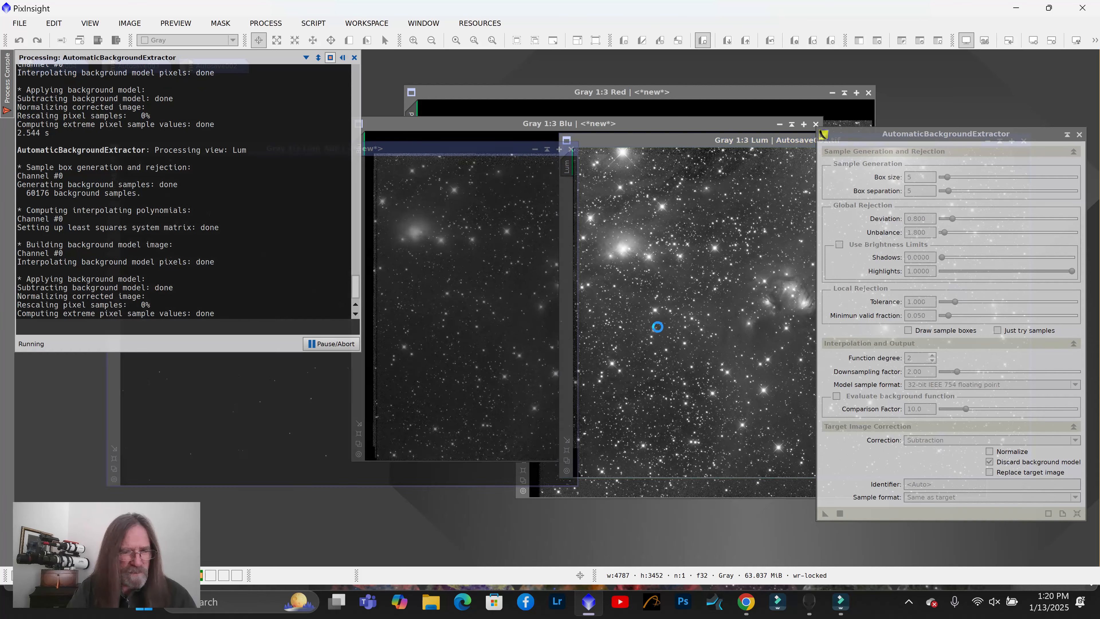
left_click(1075, 41)
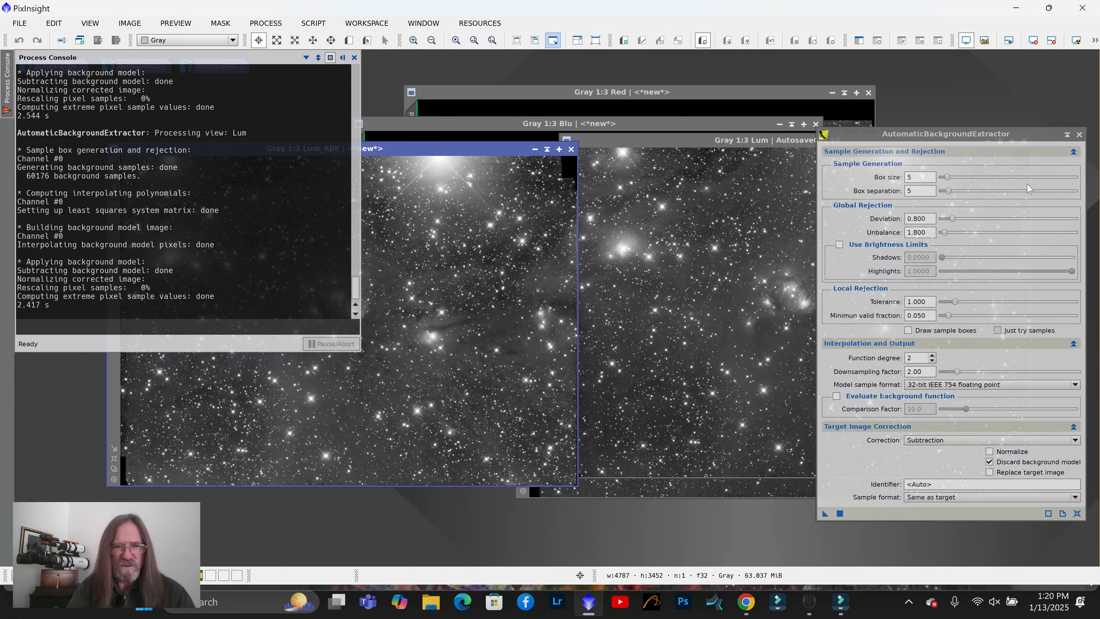
left_click(1079, 135)
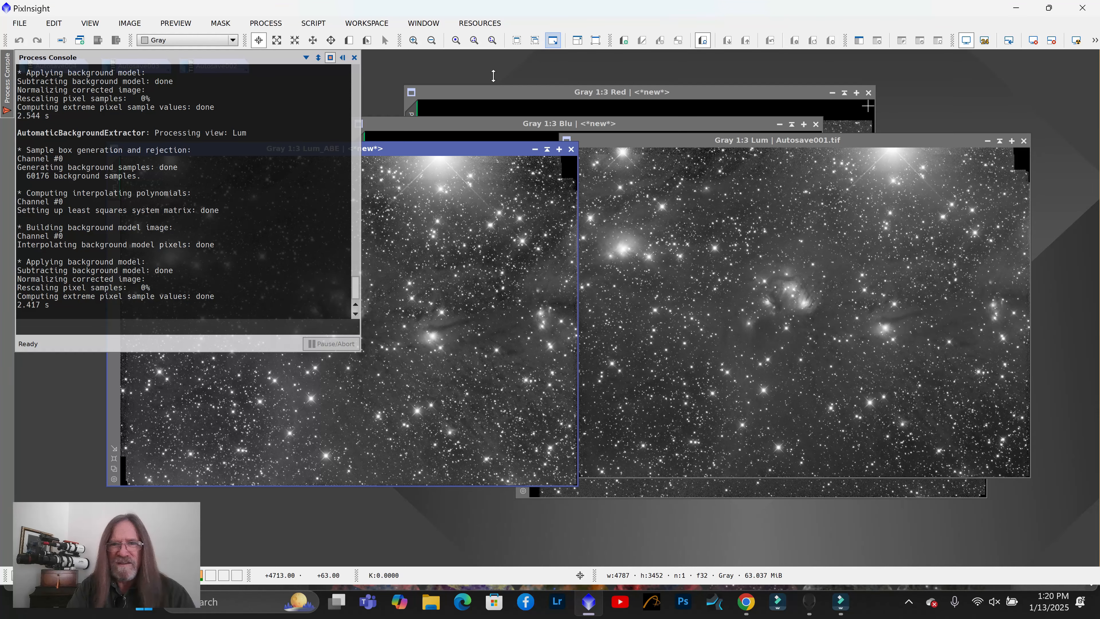
left_click(355, 58)
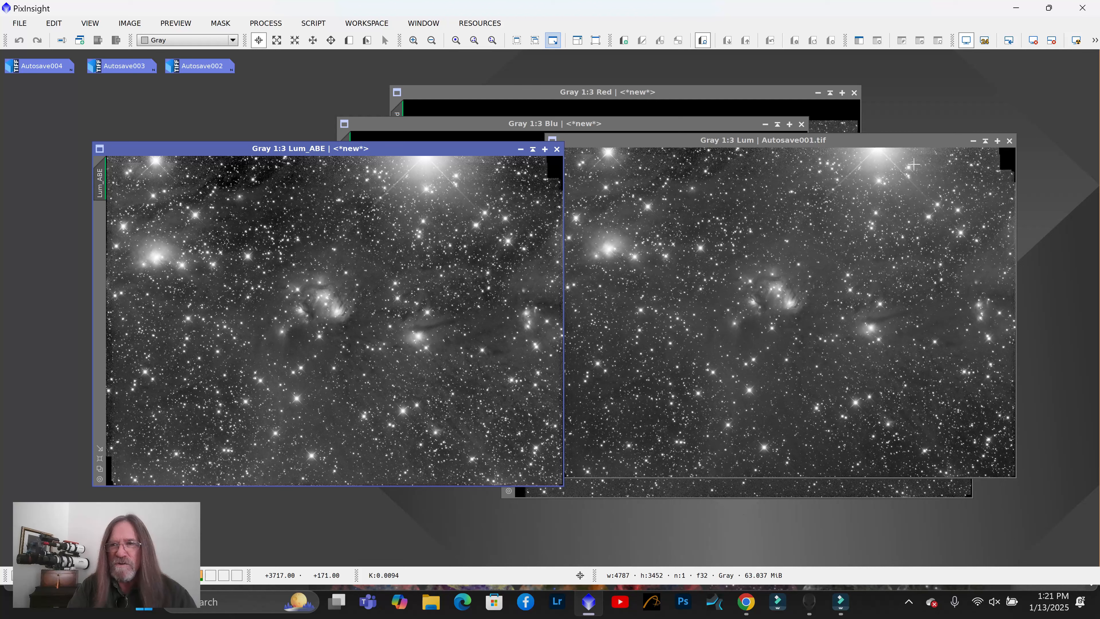
Minimize the original Lum image and park its icon beneath the Autosave004 icon
left_click_drag(926, 138, 939, 109)
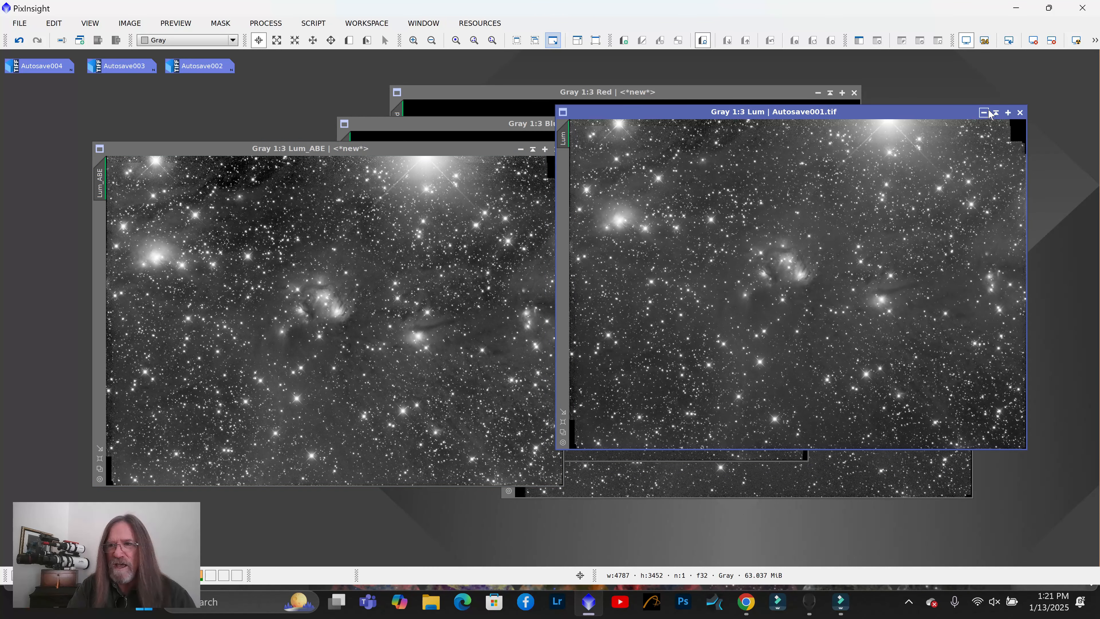
left_click(985, 113)
mouse_move(815, 315)
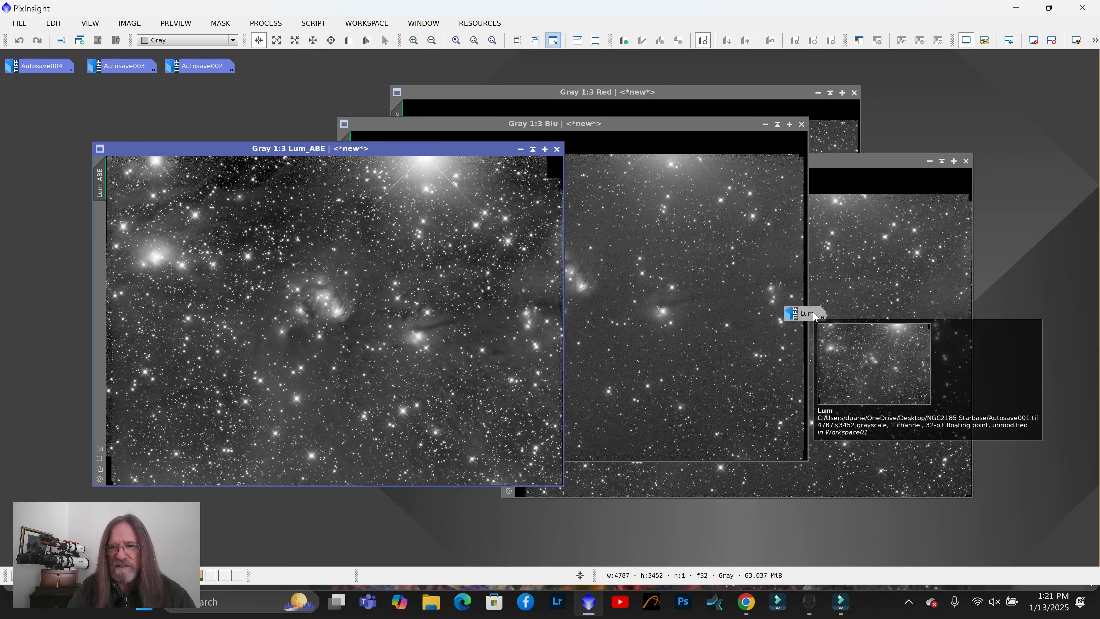
left_click_drag(814, 315, 40, 91)
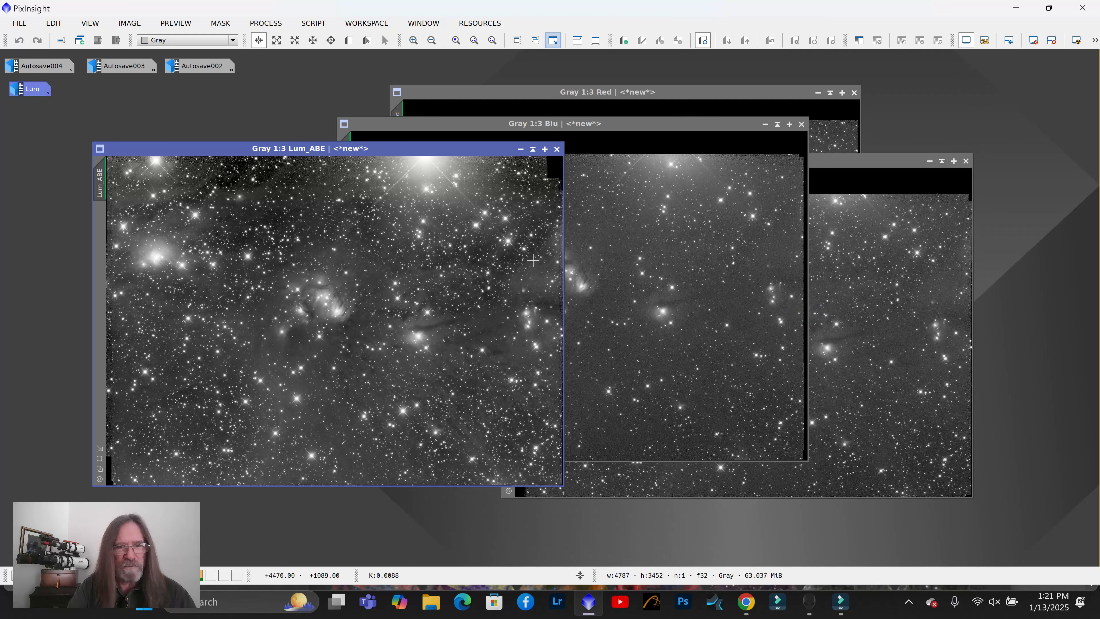
Move the Lum_ABE window into the group of channel images, in front of the Grn window
left_click_drag(435, 150, 622, 186)
left_click(876, 157)
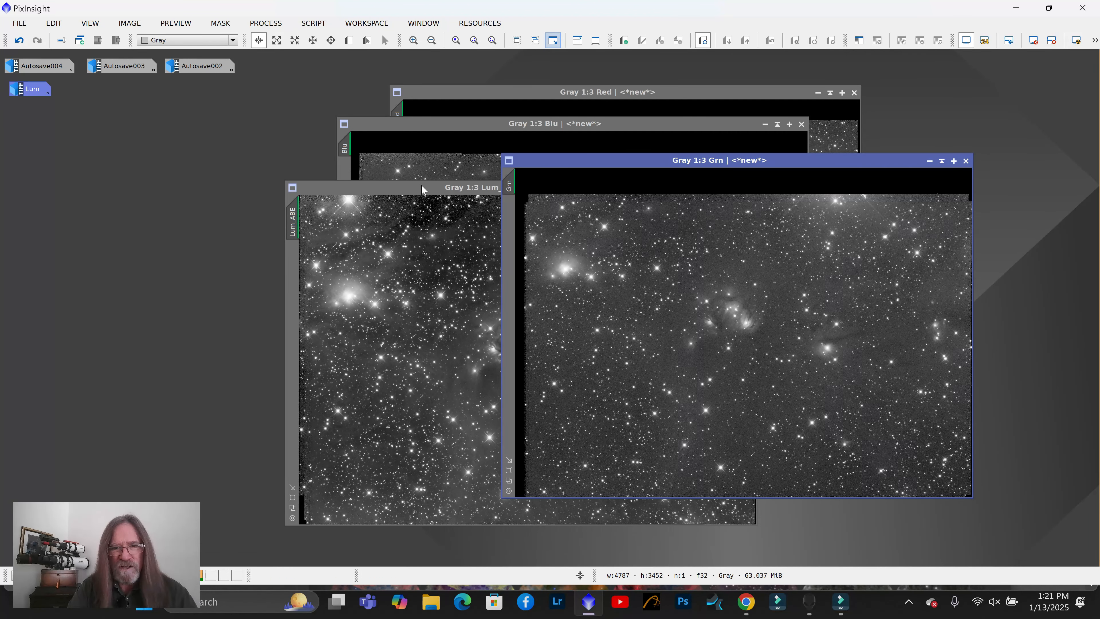
left_click_drag(422, 187, 526, 216)
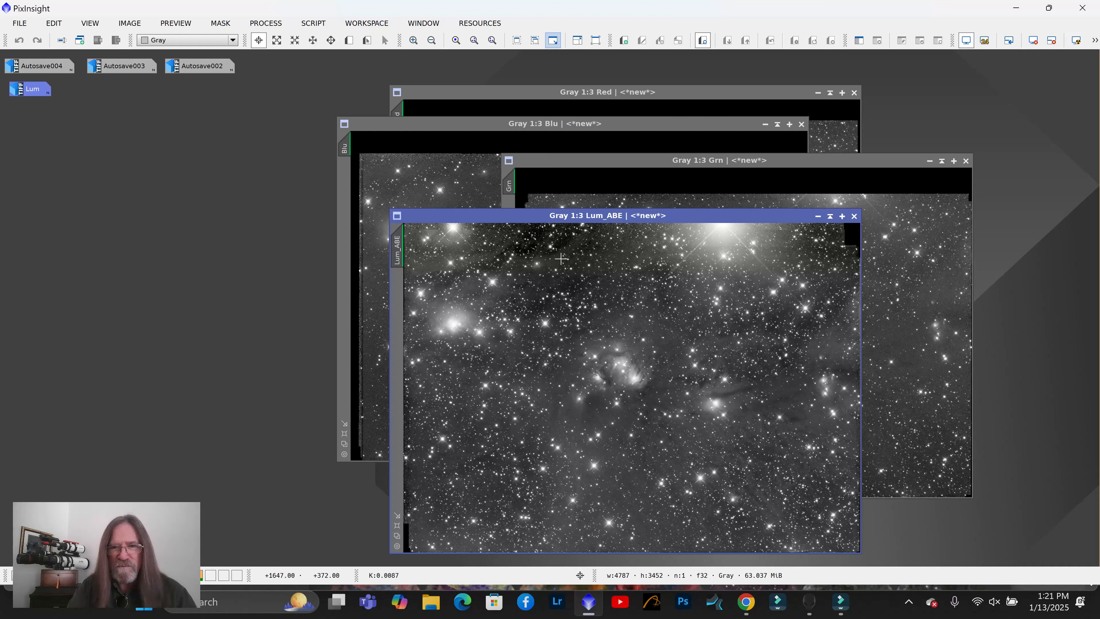
Run StarXTerminator on Lum_ABE with Generate Star Image, Unscreen Stars and Large Overlap enabled
left_click(247, 23)
mouse_move(368, 12)
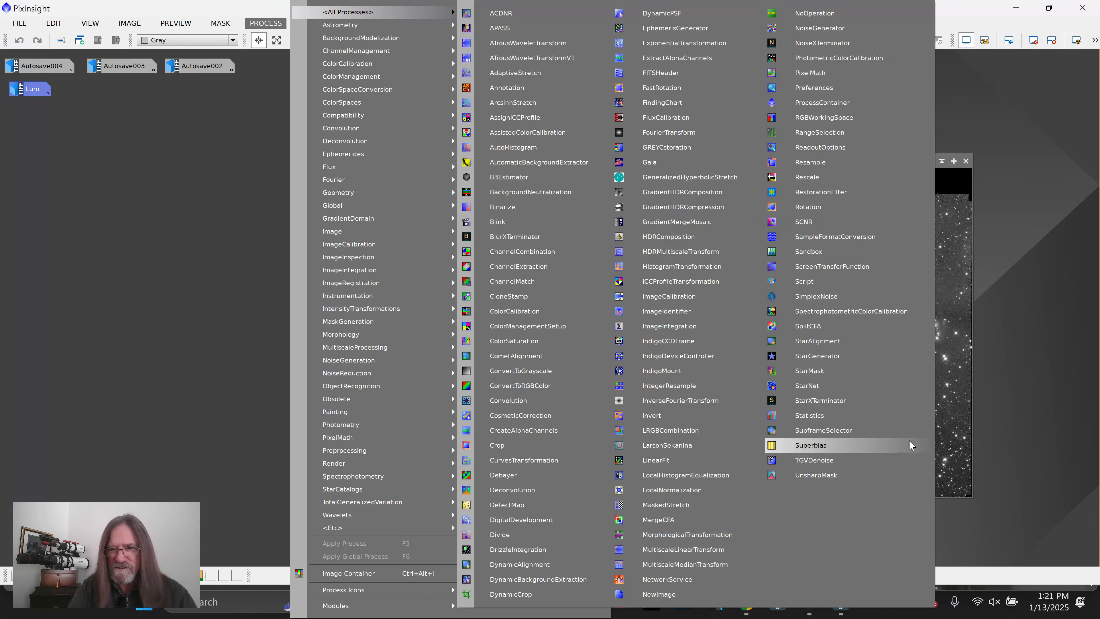
left_click(880, 402)
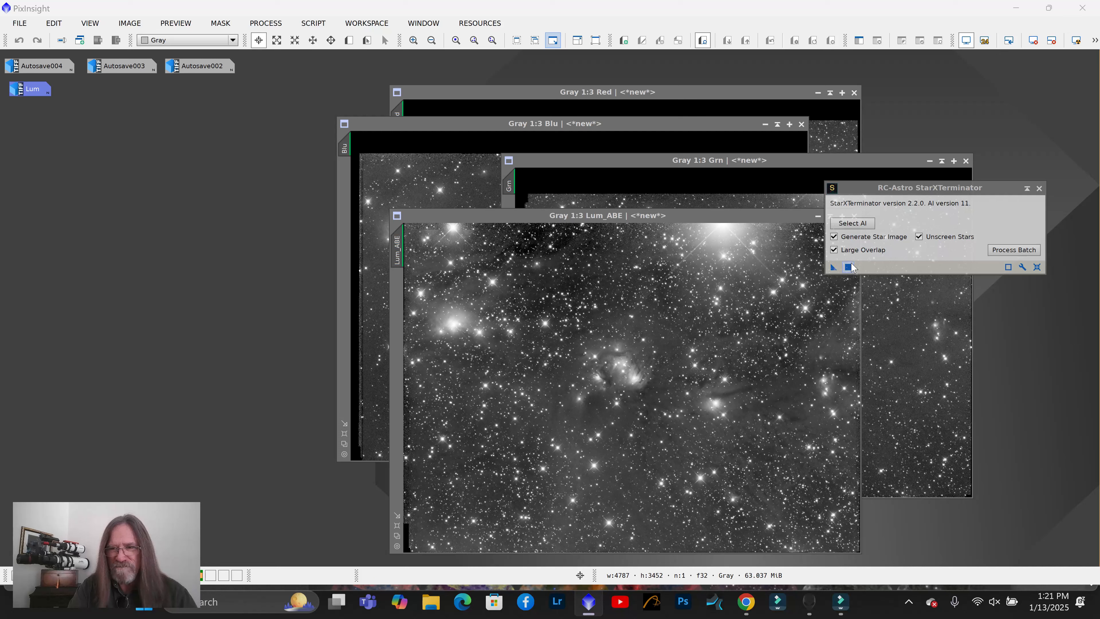
left_click_drag(831, 268, 748, 321)
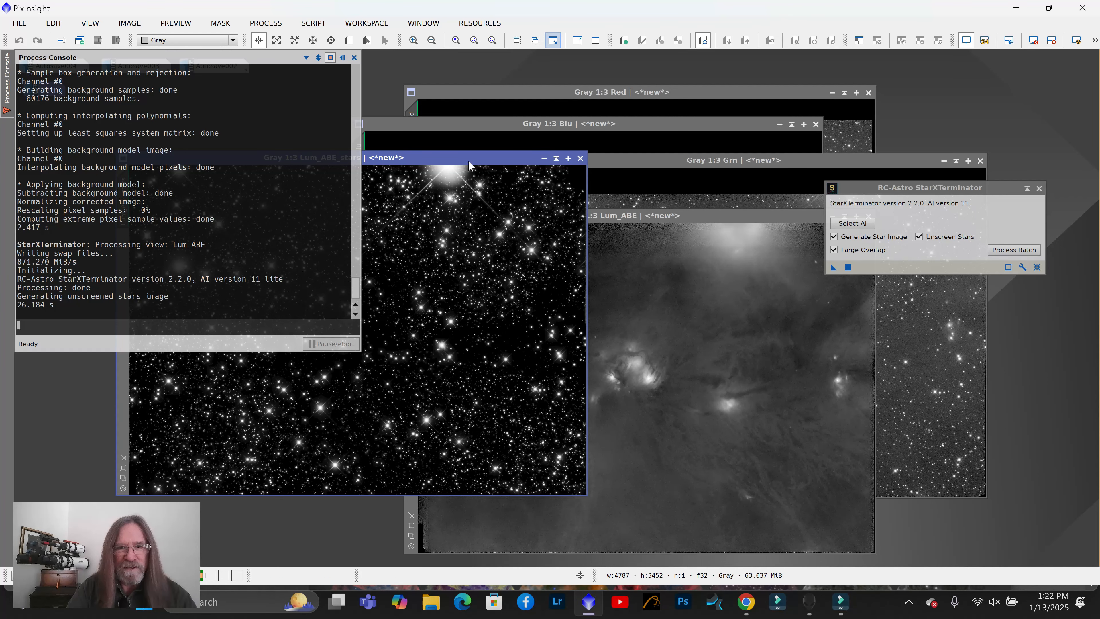
Minimize the Lum_ABE_stars image, park its icon on the empty workspace beyond the Red window, and close StarXTerminator
left_click_drag(466, 157, 570, 183)
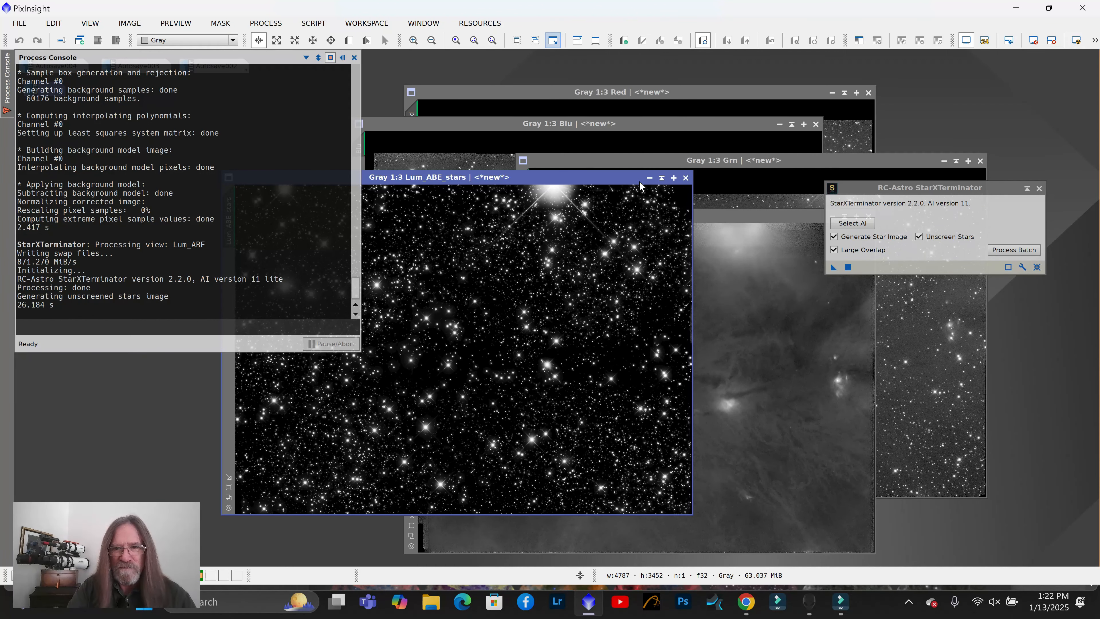
left_click(649, 179)
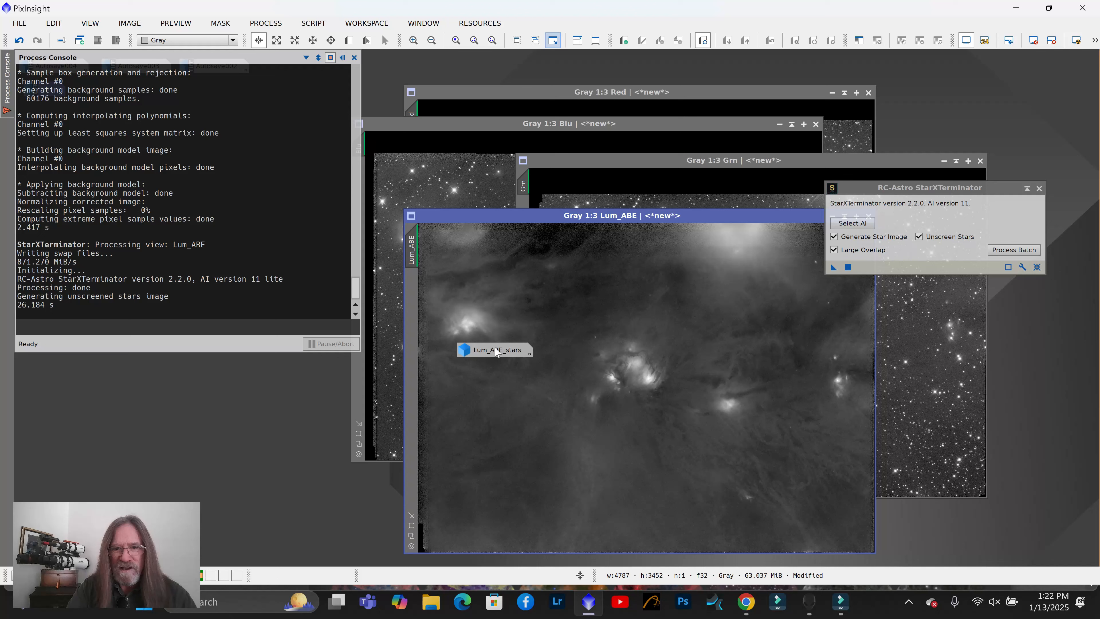
left_click_drag(493, 349, 1027, 88)
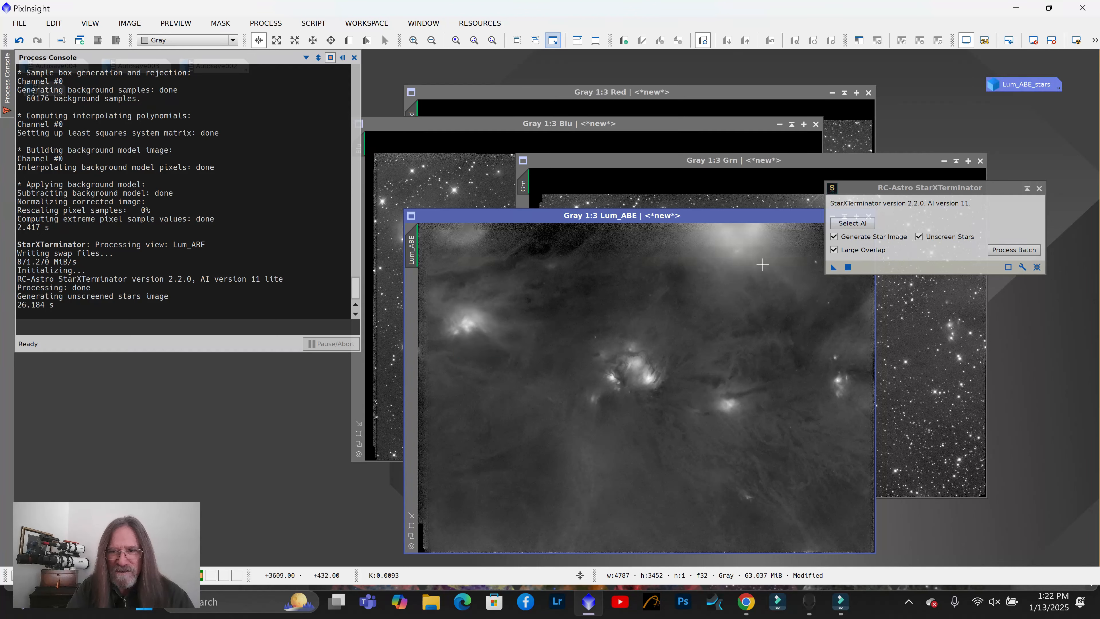
left_click(1039, 188)
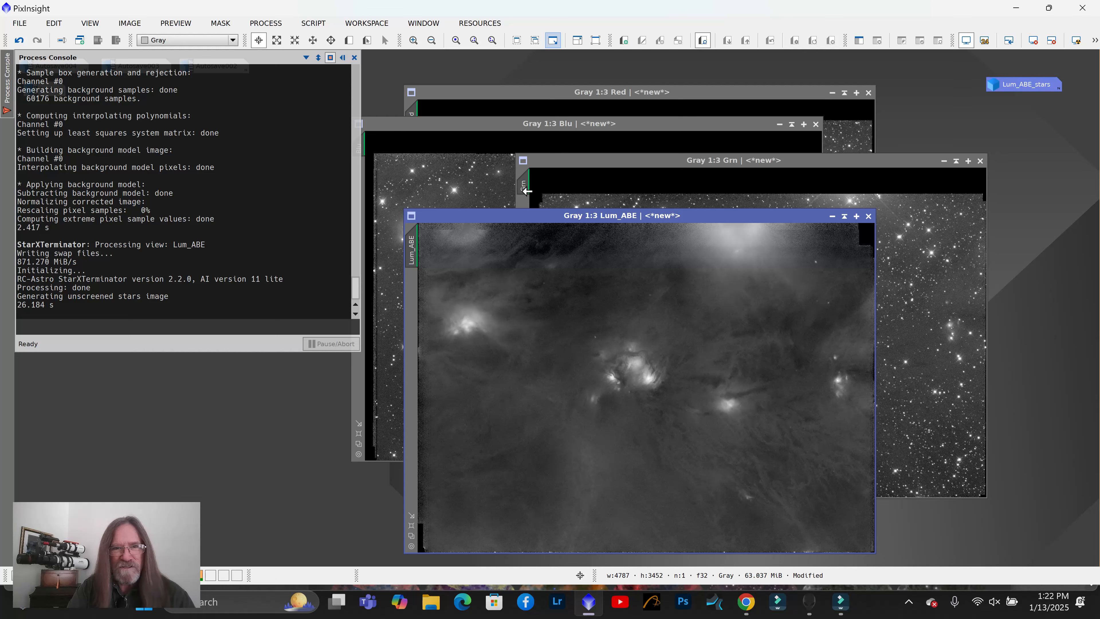
Stretch the starless Lum_ABE image with the EZ Soft Stretch script, using a target median of 0.37
left_click(266, 23)
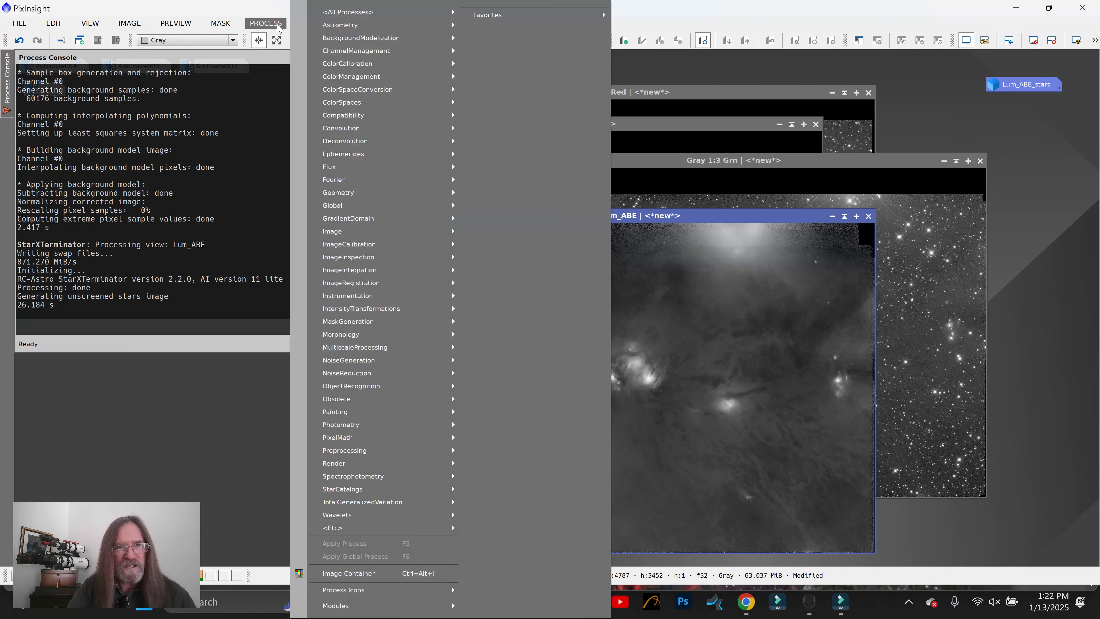
mouse_move(344, 17)
left_click(268, 20)
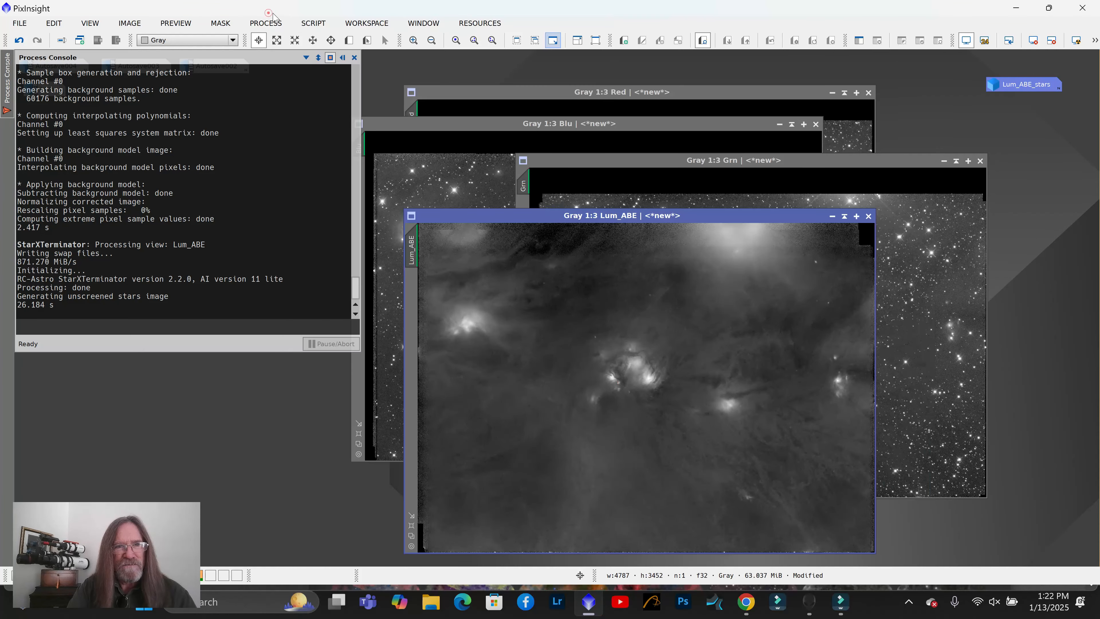
left_click(321, 23)
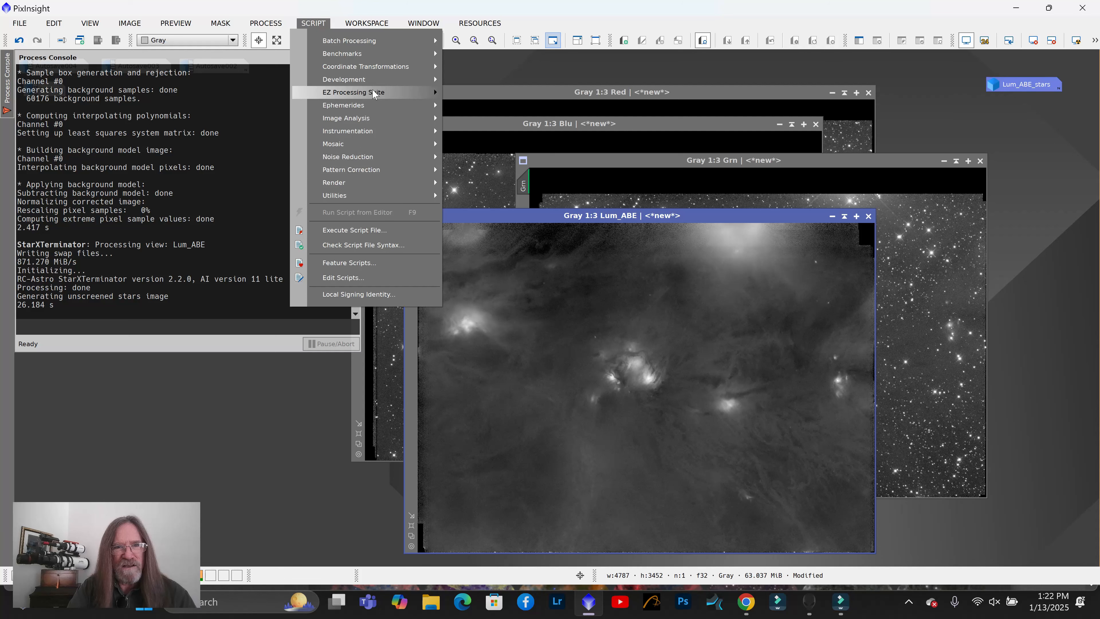
mouse_move(375, 92)
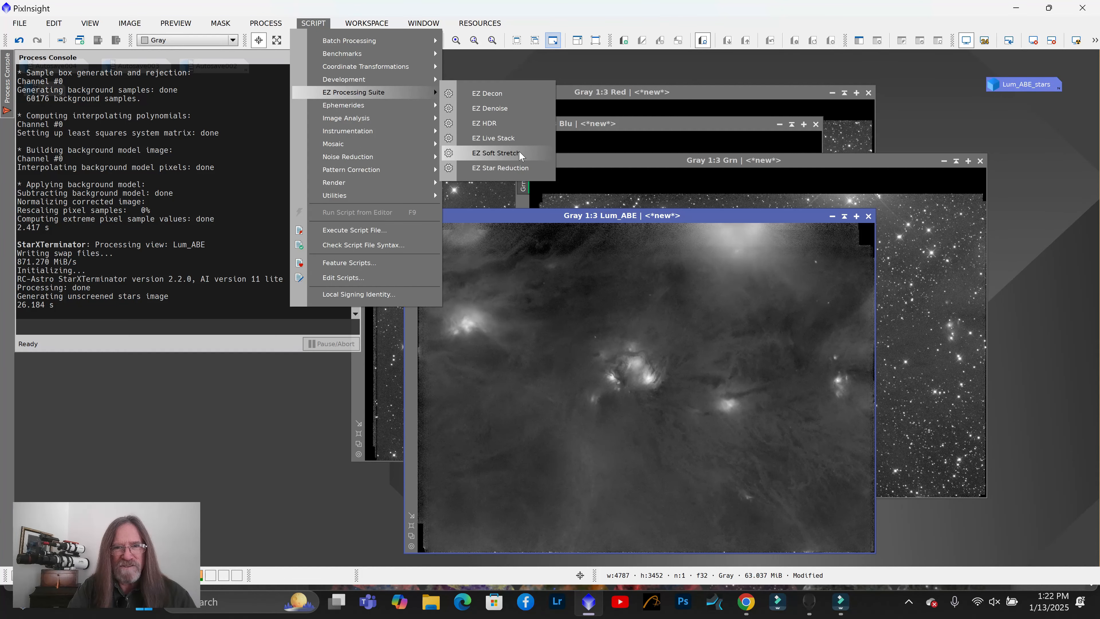
left_click(495, 153)
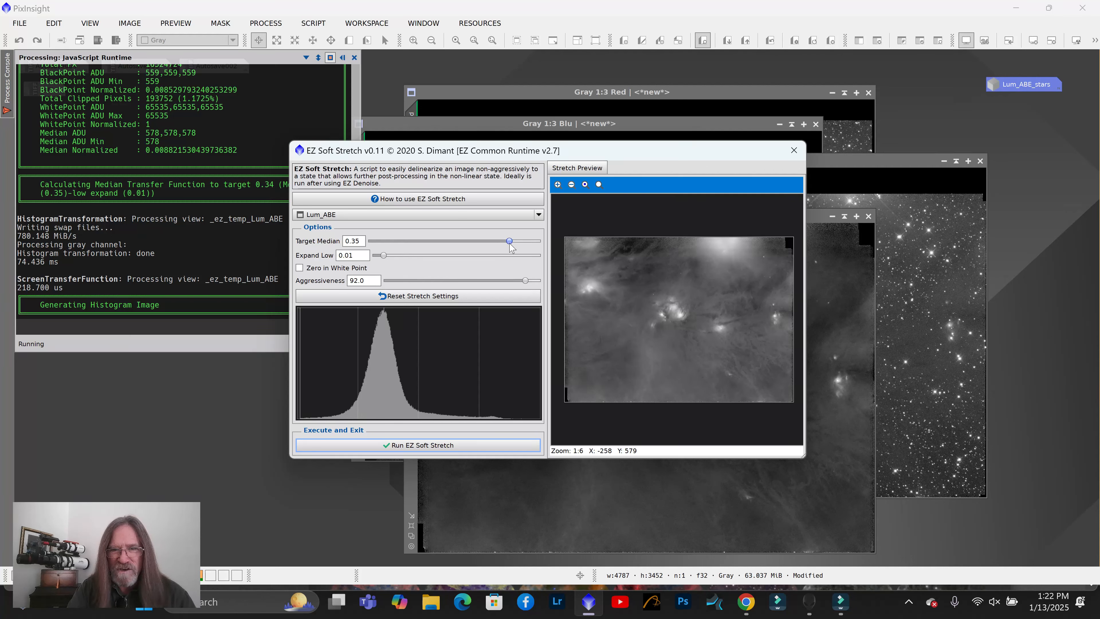
left_click_drag(509, 242, 546, 244)
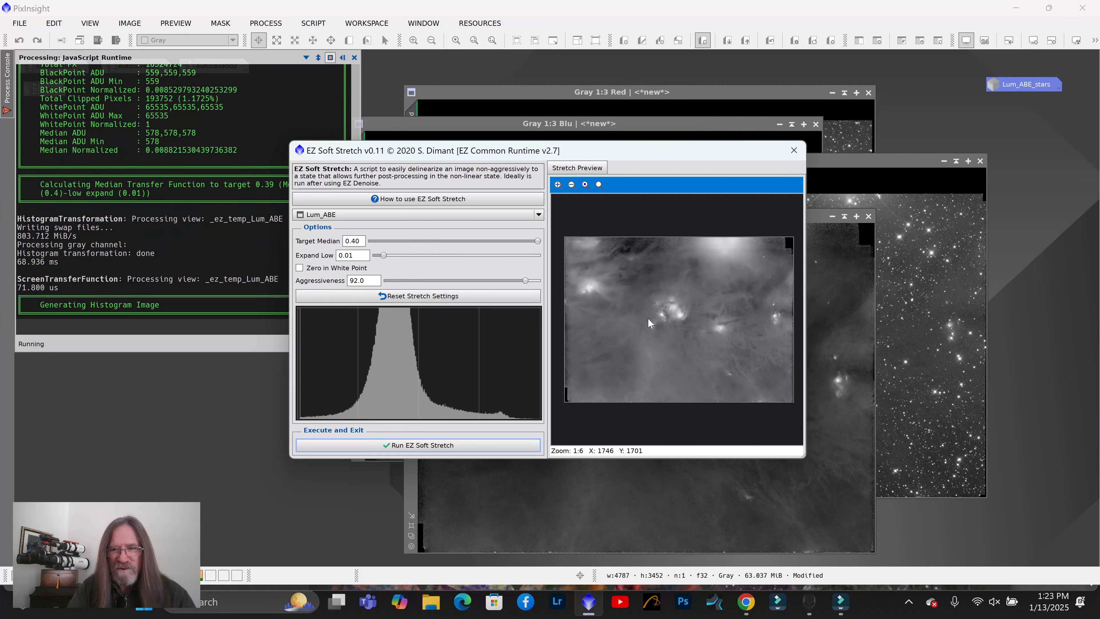
left_click_drag(538, 242, 521, 242)
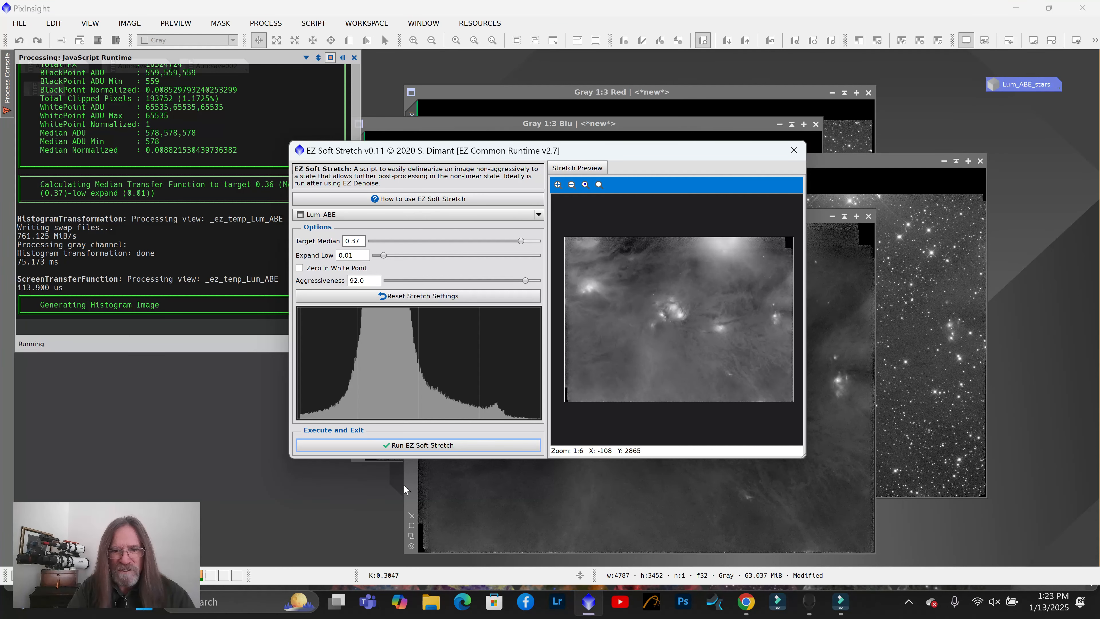
left_click(444, 449)
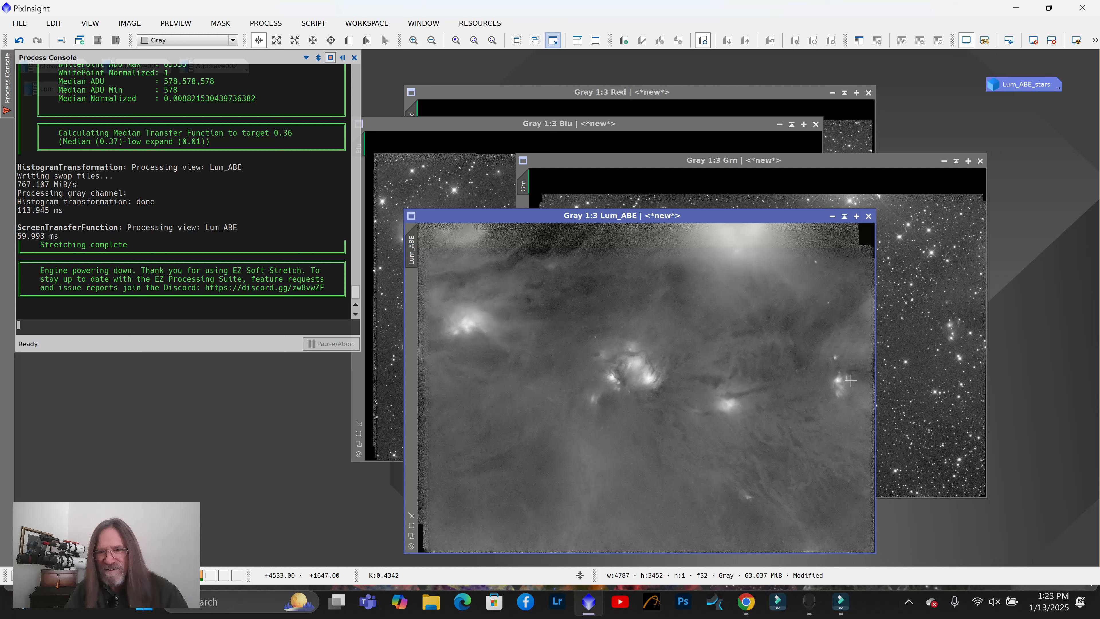
Minimize the Lum_ABE and Grn windows and park their icons on the empty workspace below the Lum_ABE_stars icon
left_click(831, 216)
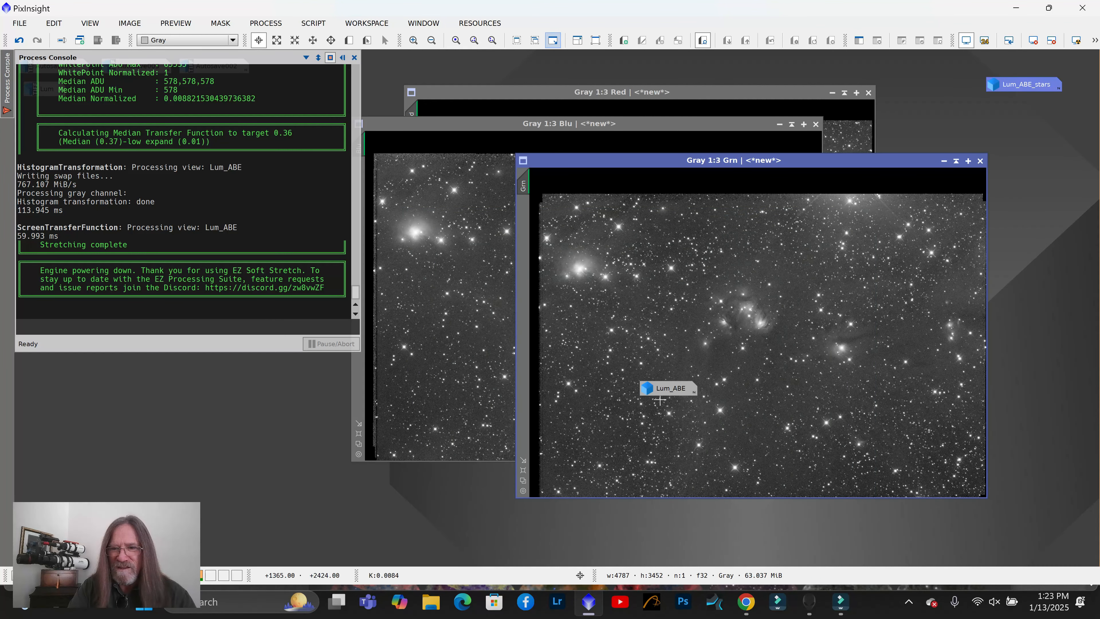
left_click_drag(667, 388, 1027, 126)
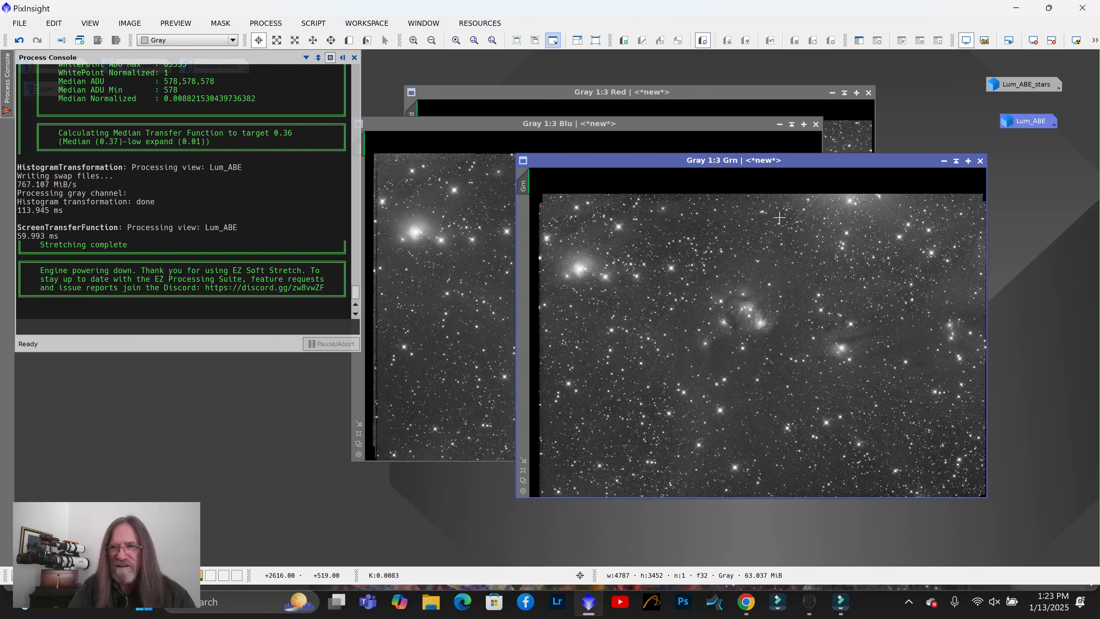
double_click(647, 160)
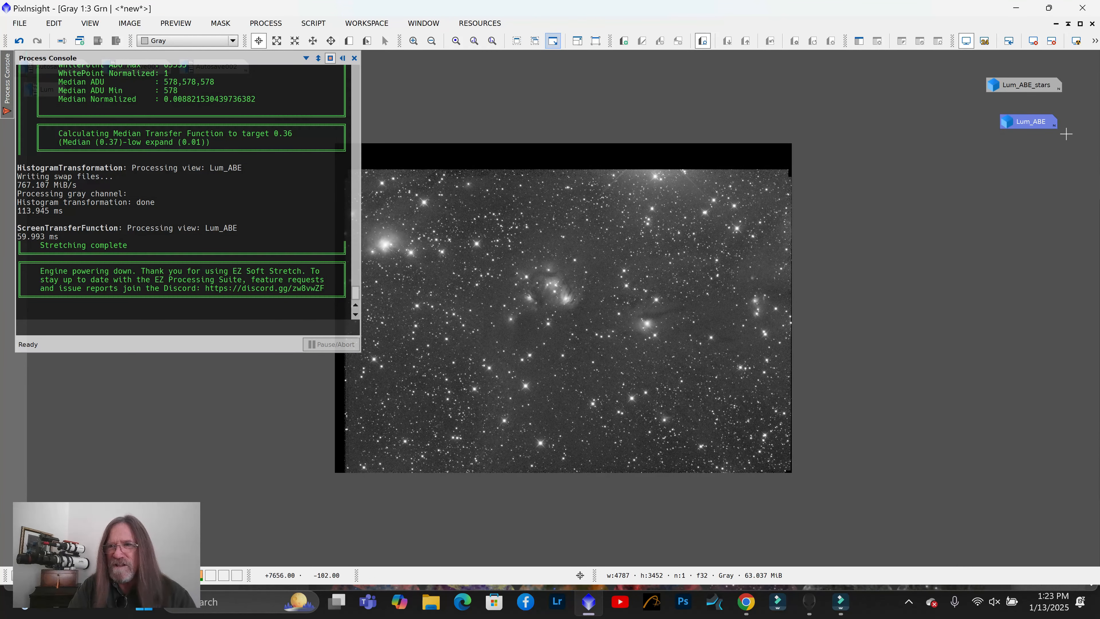
left_click(1056, 24)
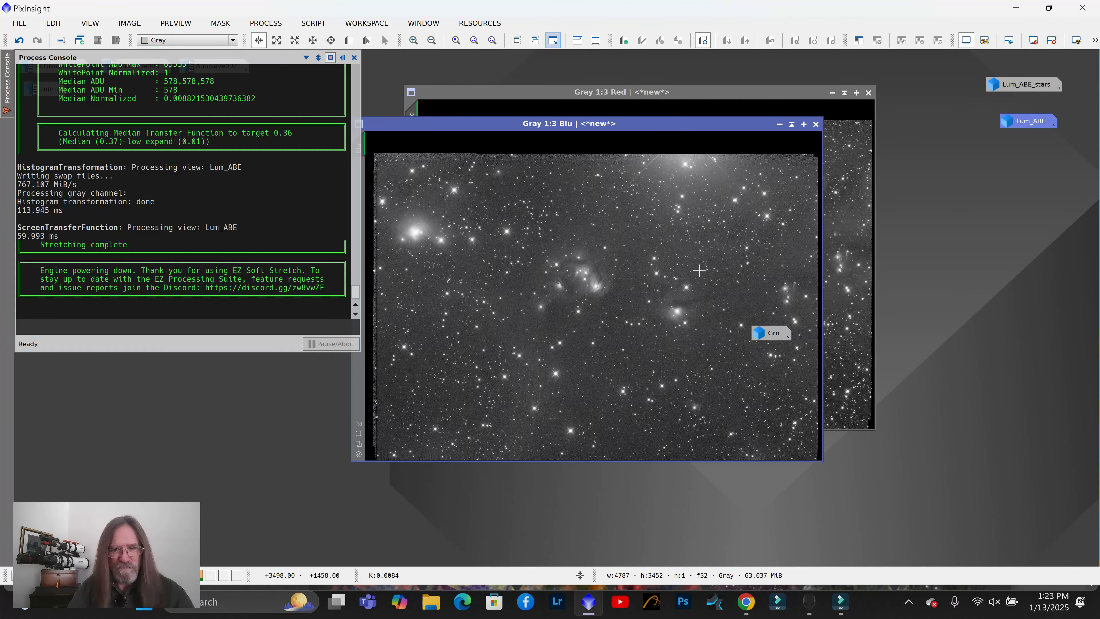
left_click_drag(773, 334, 938, 297)
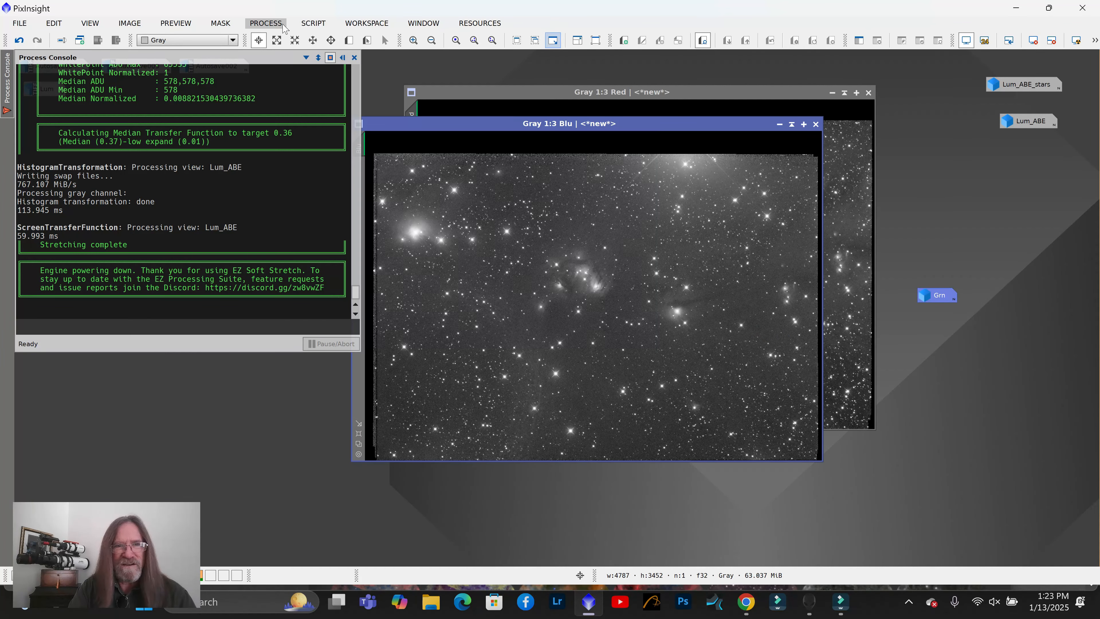
Reopen StarXTerminator and run it on the Blu image with star image generation enabled
left_click(265, 23)
mouse_move(344, 13)
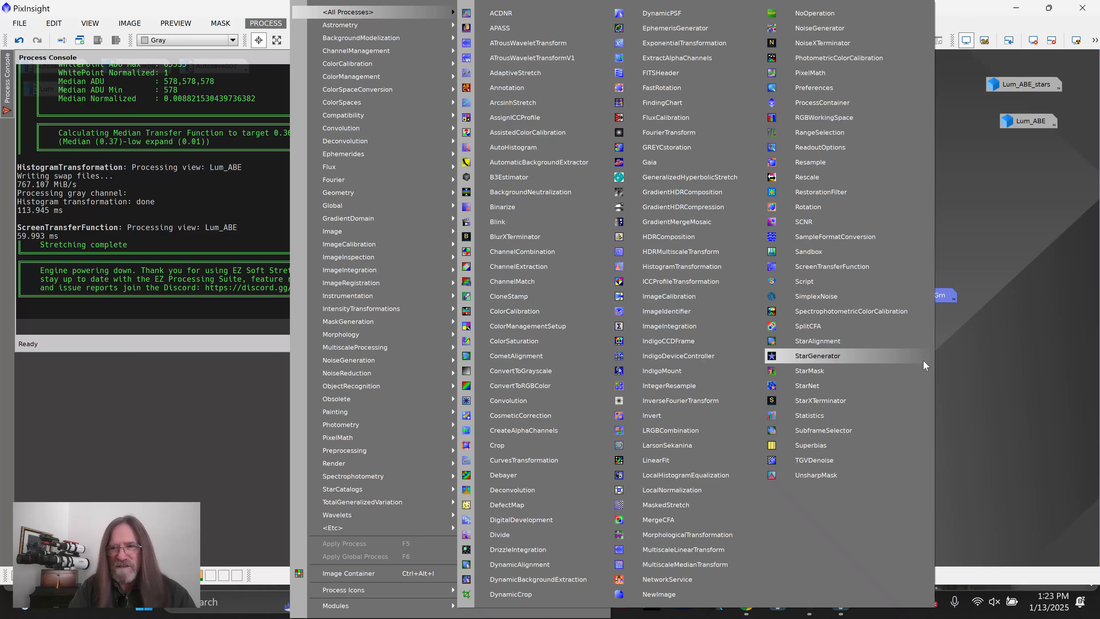
left_click(856, 404)
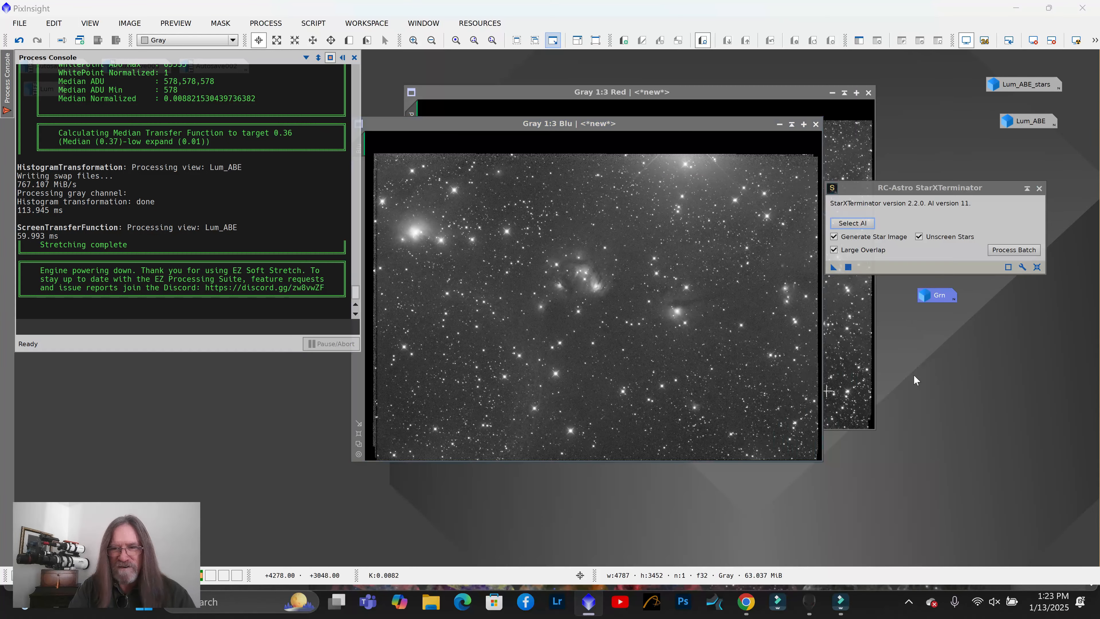
left_click_drag(833, 267, 632, 298)
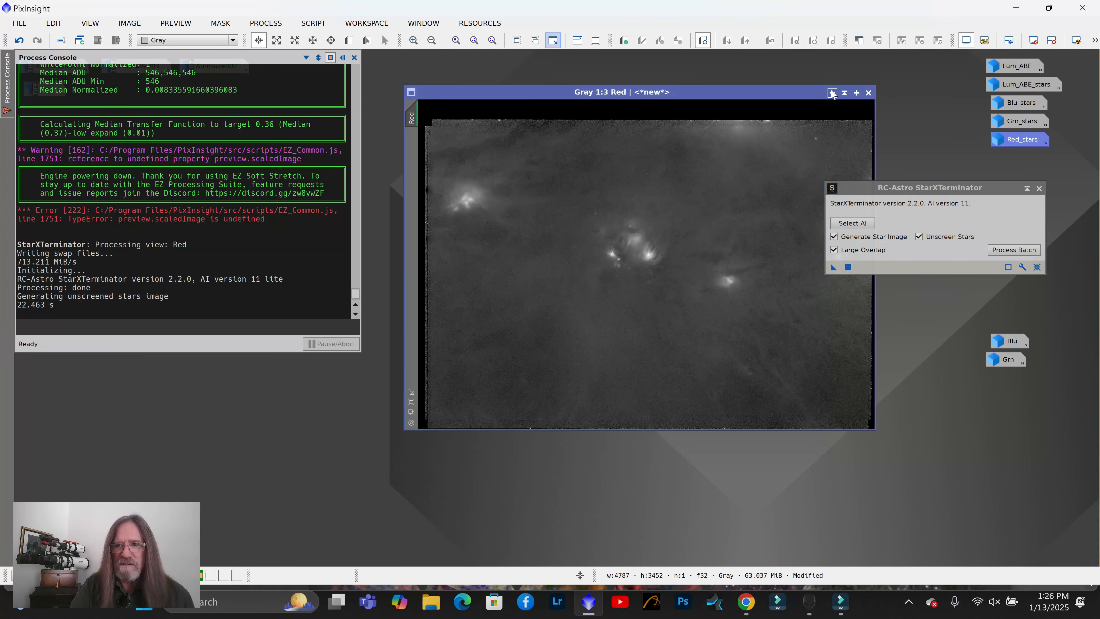
Minimize the starless Red image, park its icon beneath the Grn icon, and close StarXTerminator and the process console
left_click(832, 93)
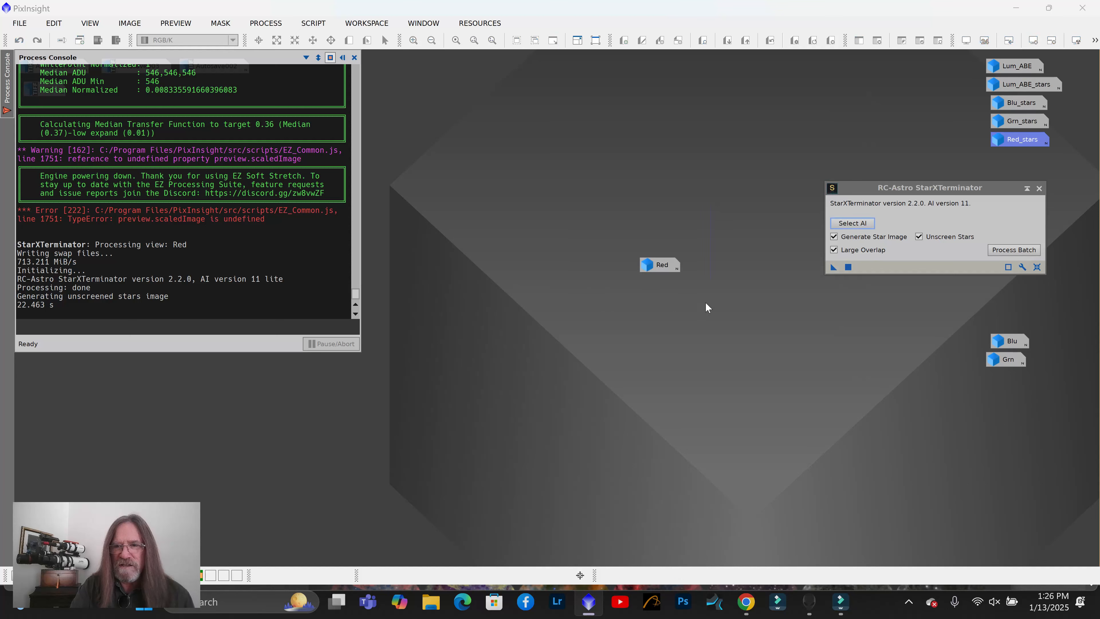
left_click_drag(668, 268, 1015, 384)
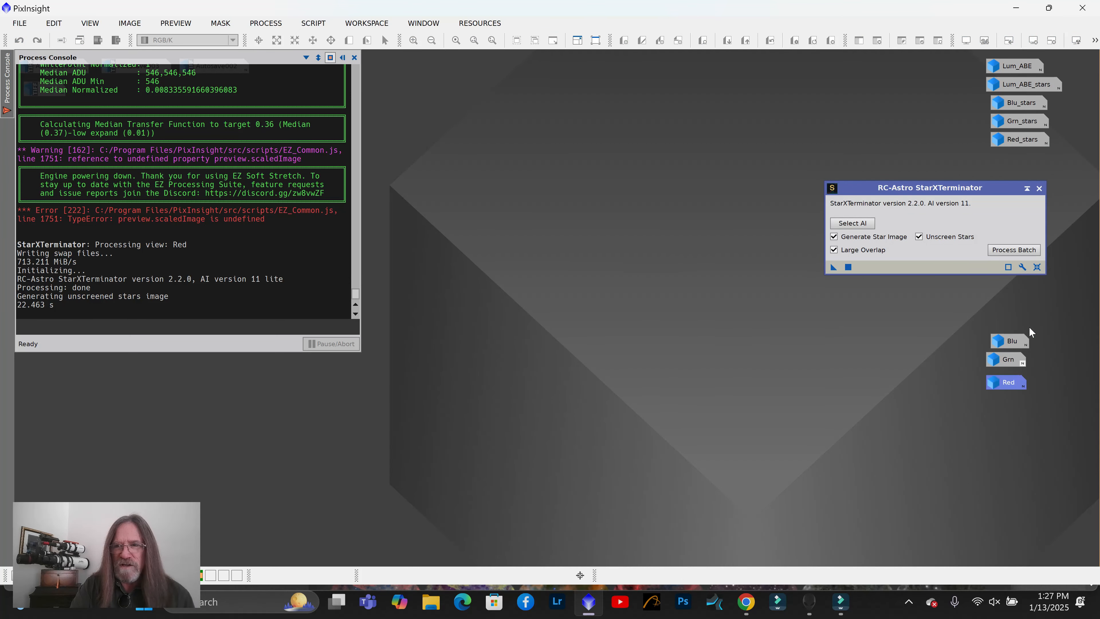
left_click(1039, 187)
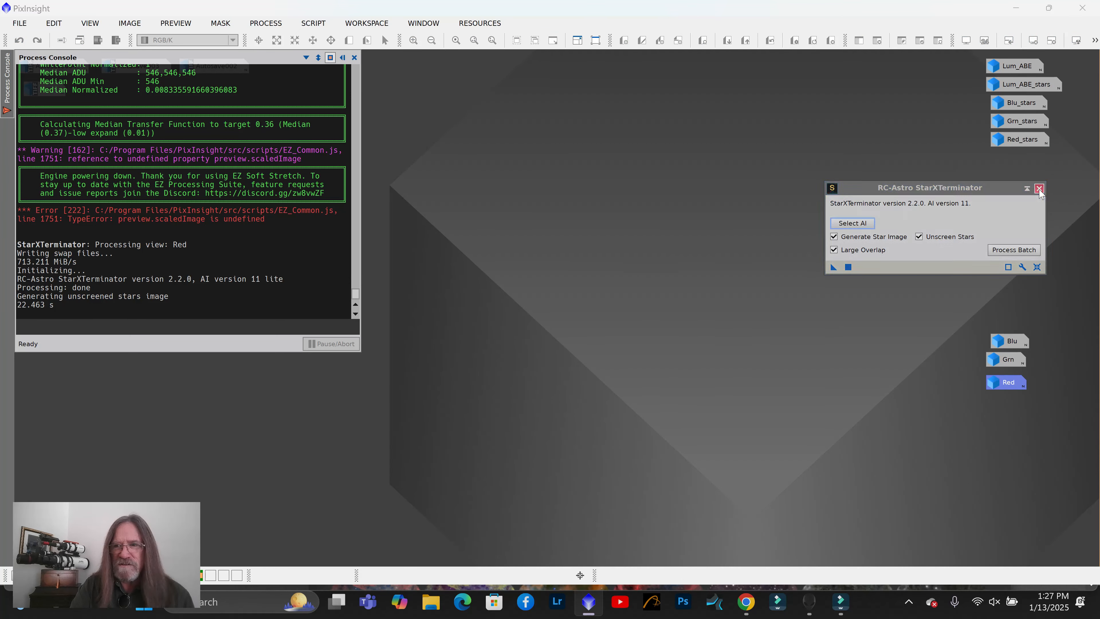
left_click(354, 57)
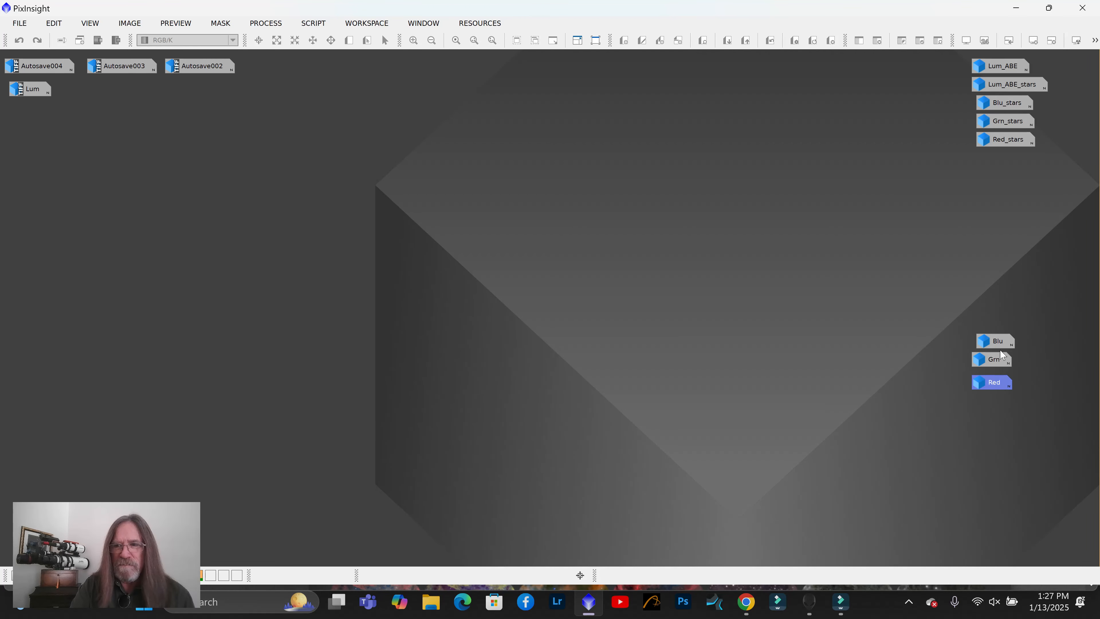
Restore the starless Blu image and save it as the uncompressed 32-bit floating point TIFF "Blu tops" in the NGC2185 Starbase folder
double_click(1003, 342)
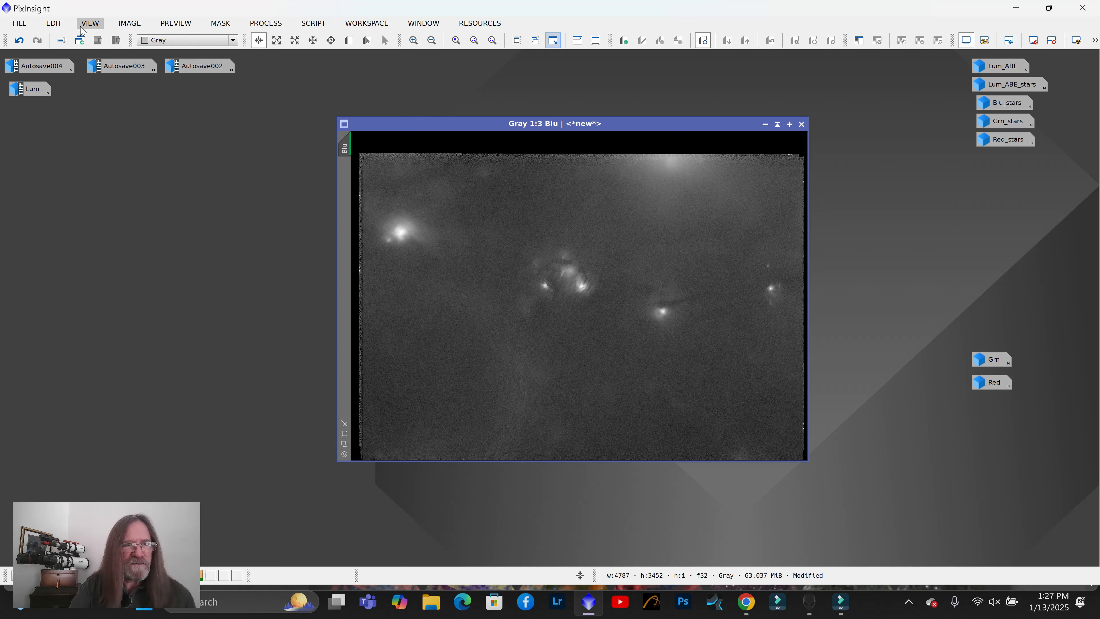
left_click(19, 23)
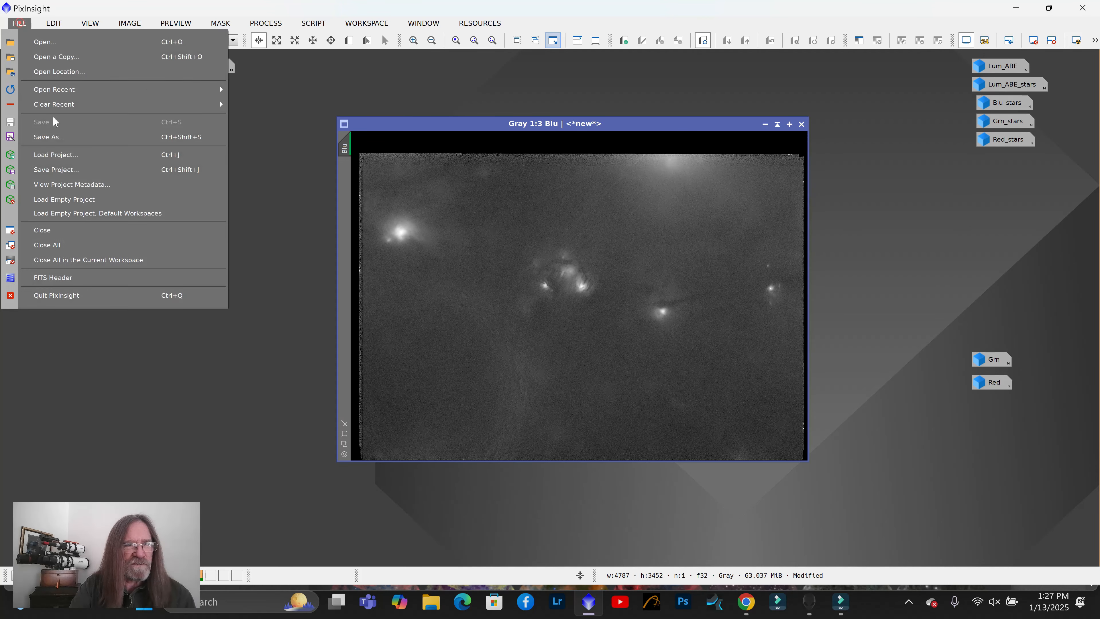
left_click(71, 139)
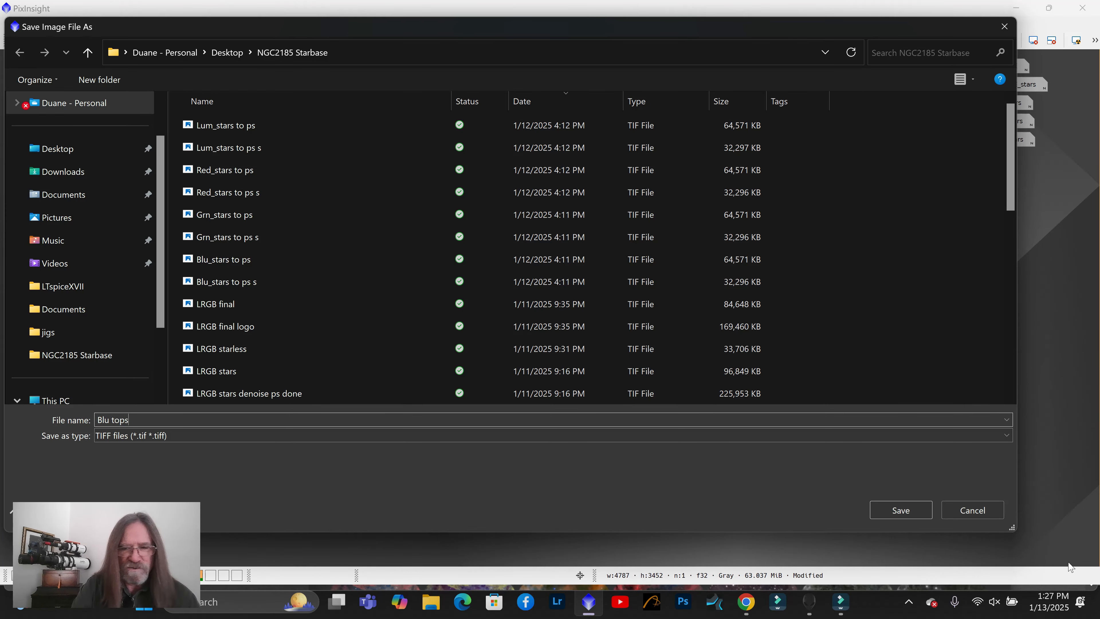
left_click(909, 508)
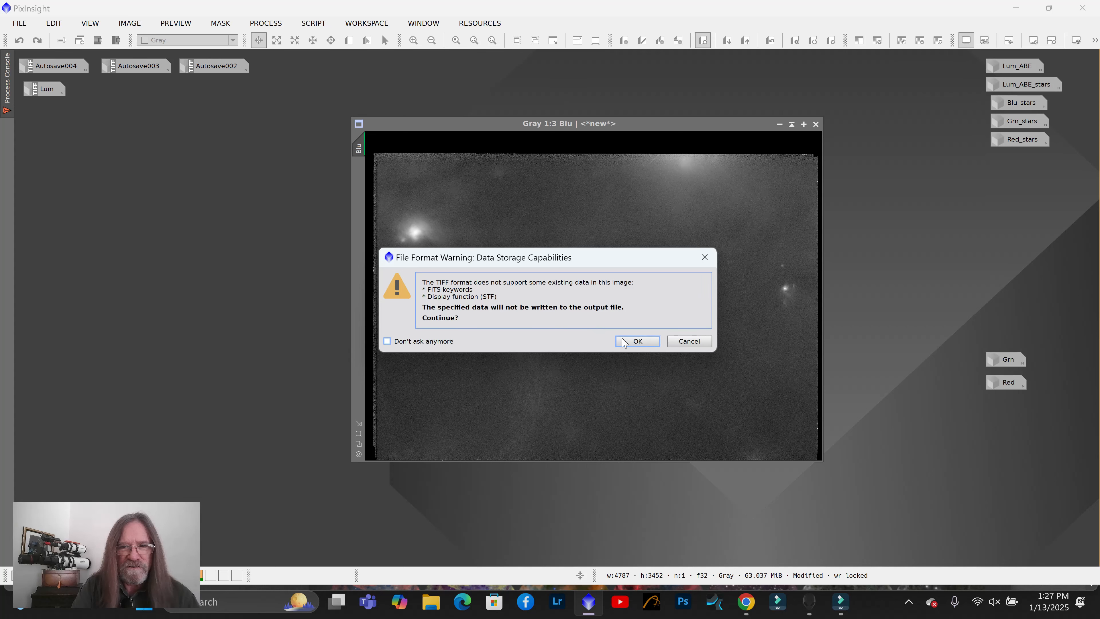
left_click(623, 343)
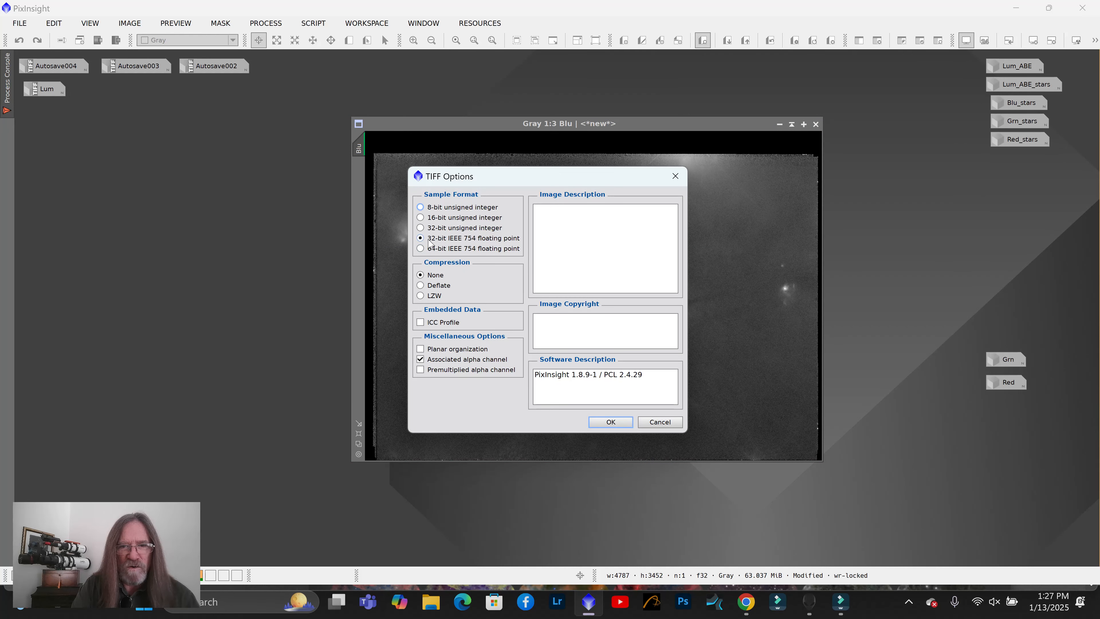
left_click(609, 420)
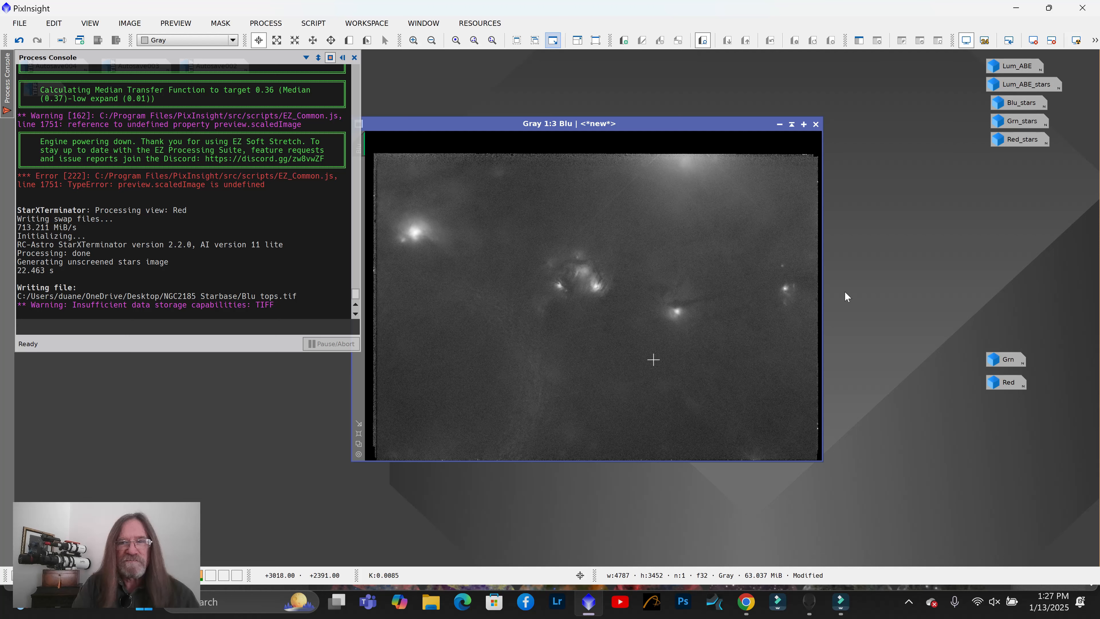
Restore the starless Grn image, save it as the uncompressed 32-bit floating point TIFF "Grn tops" in the NGC2185 Starbase folder, and minimize it
double_click(1007, 359)
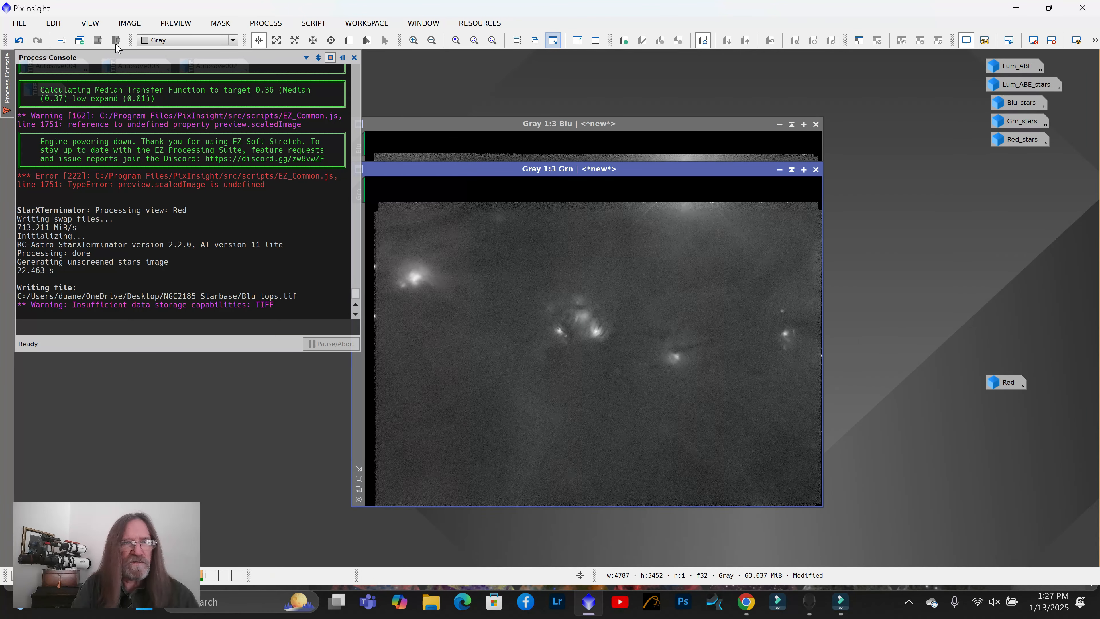
left_click(20, 27)
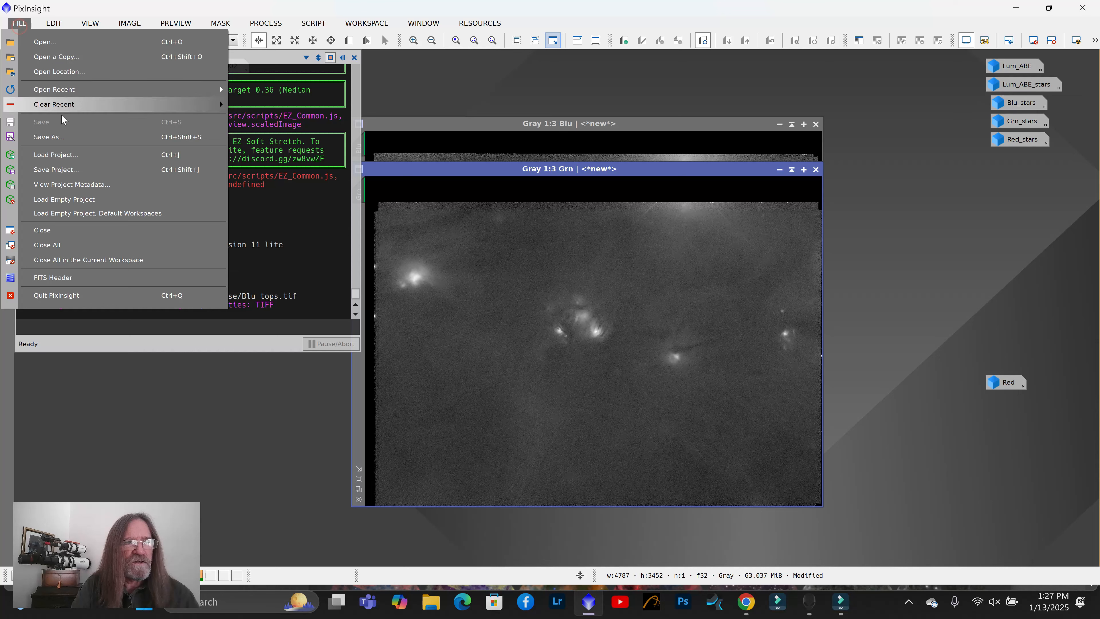
left_click(62, 135)
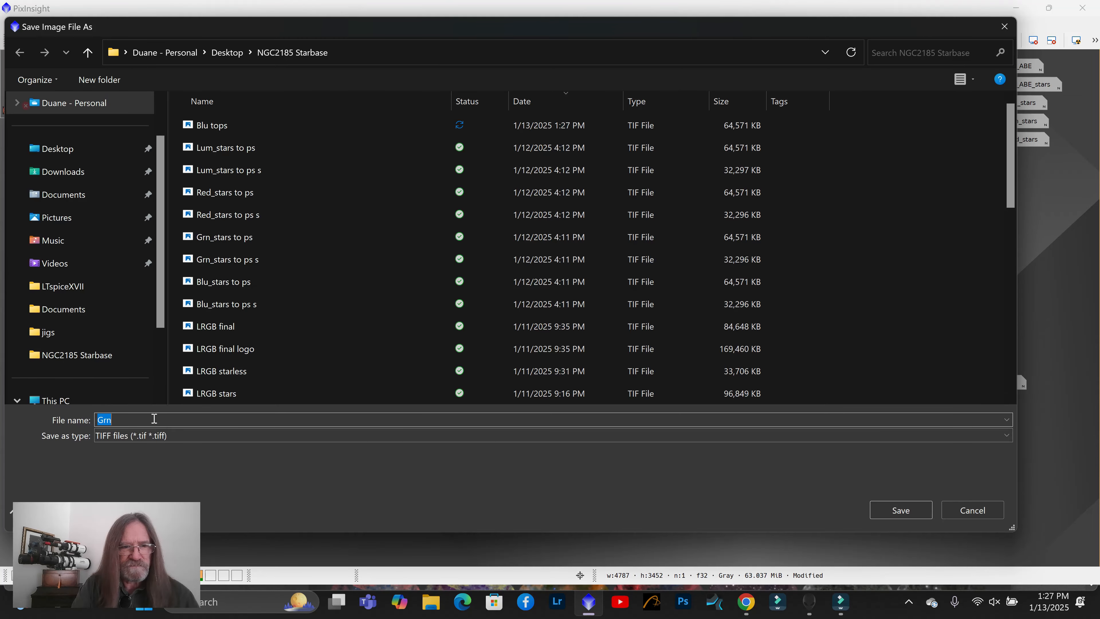
left_click(148, 418)
type("to")
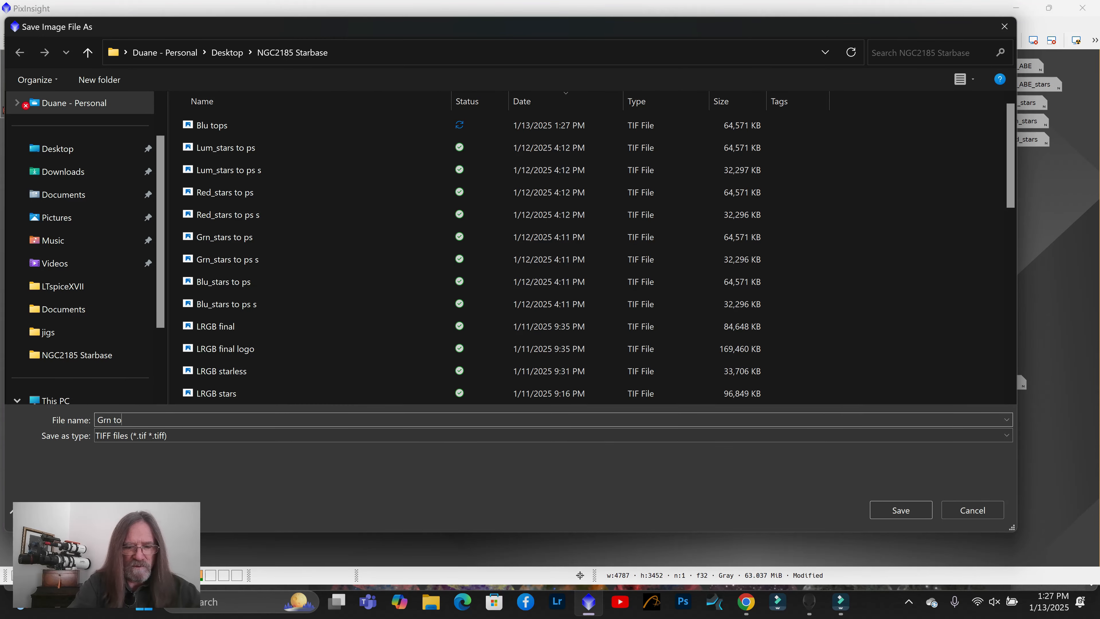
type("ps")
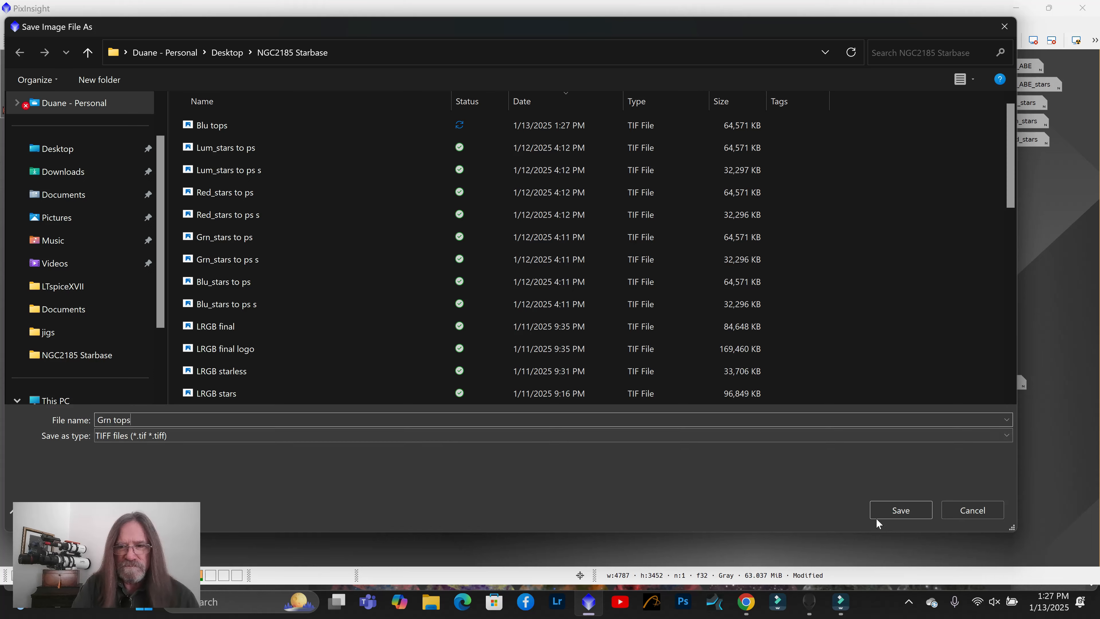
left_click(887, 509)
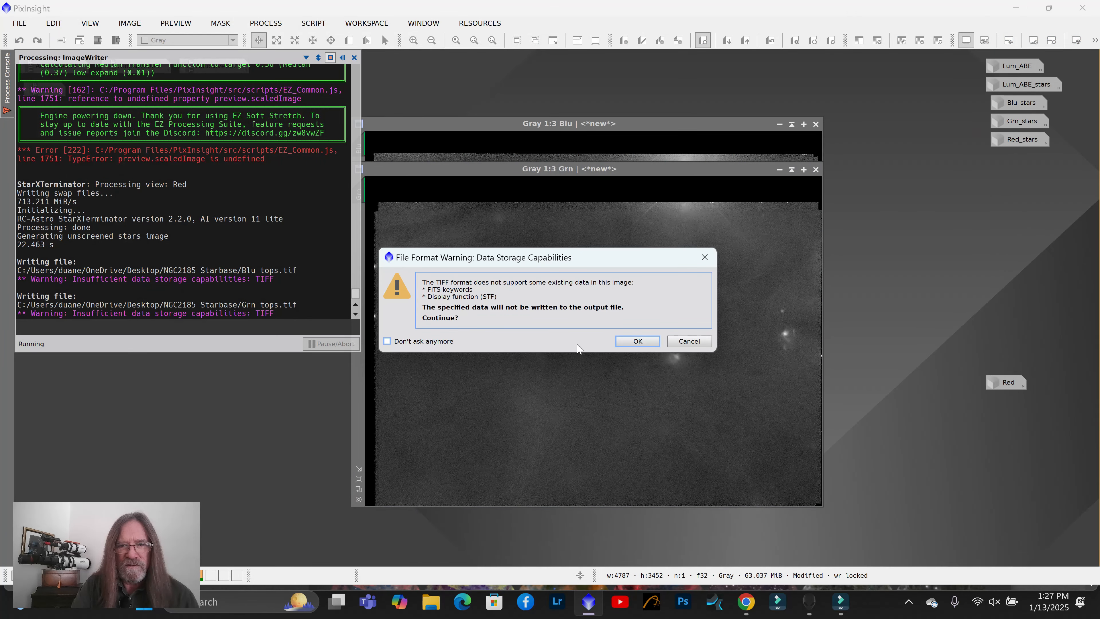
left_click(635, 342)
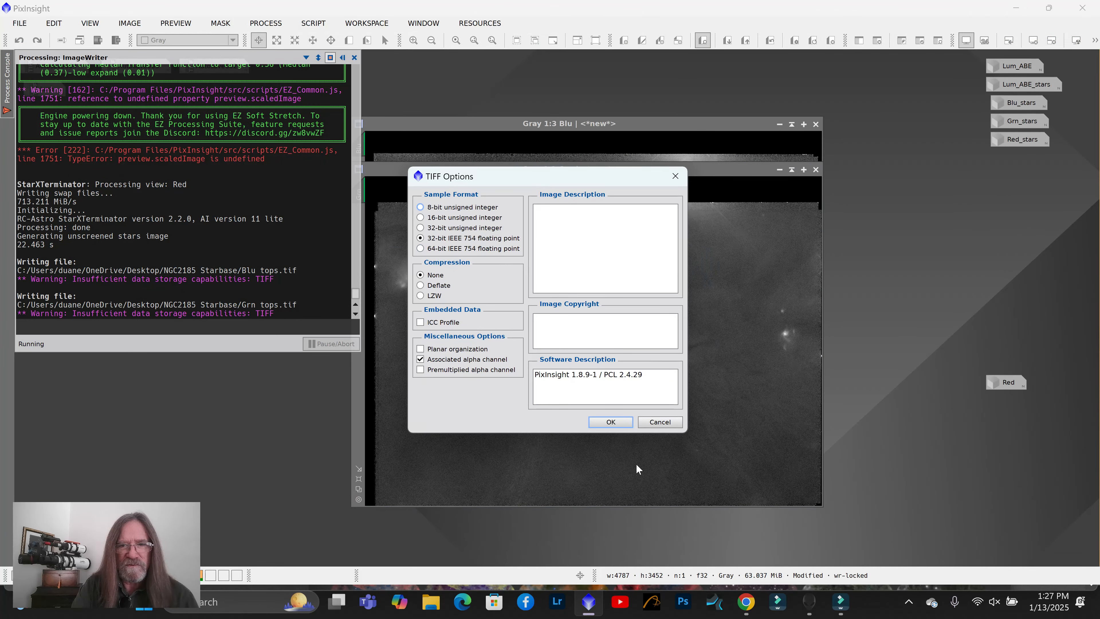
left_click(611, 421)
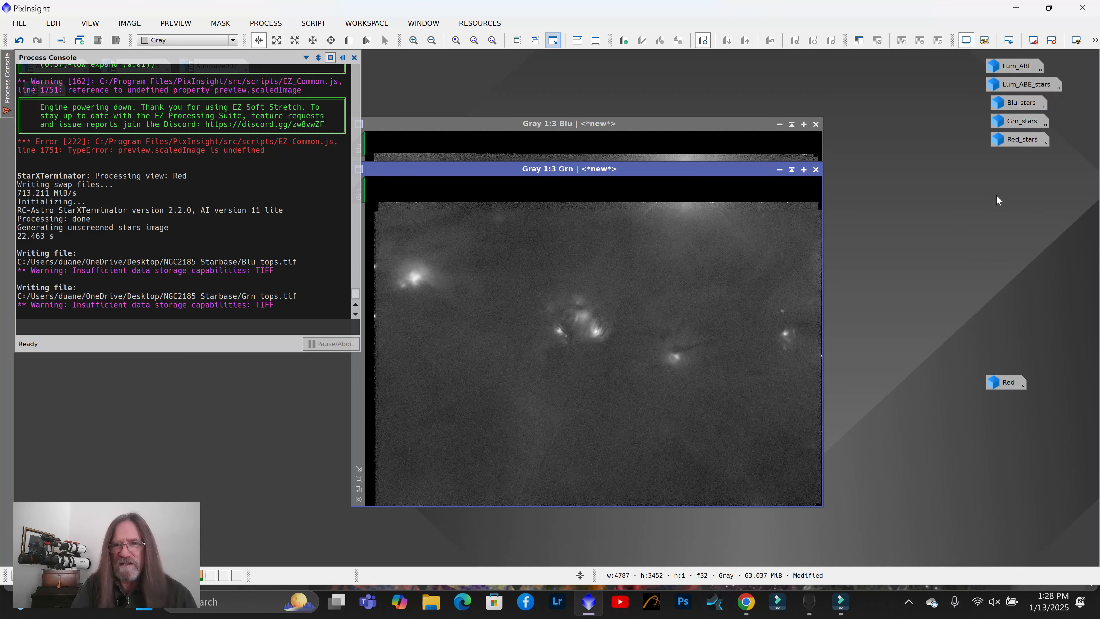
left_click(779, 169)
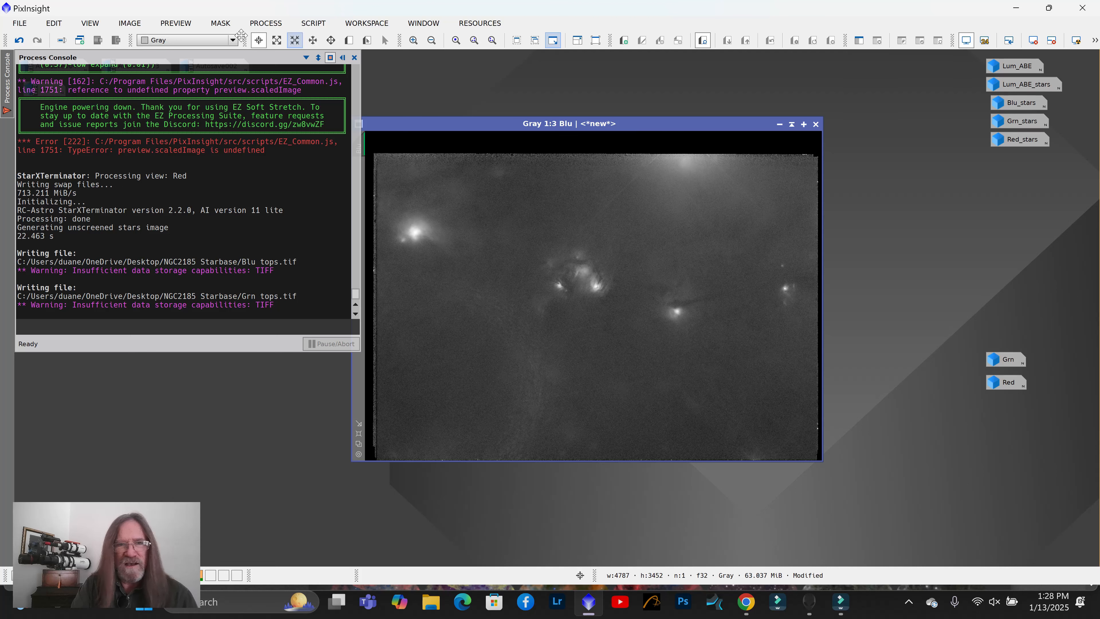
Save the starless Blu image again as the uncompressed 32-bit floating point TIFF "Blu tops", overwriting the existing file
left_click(19, 23)
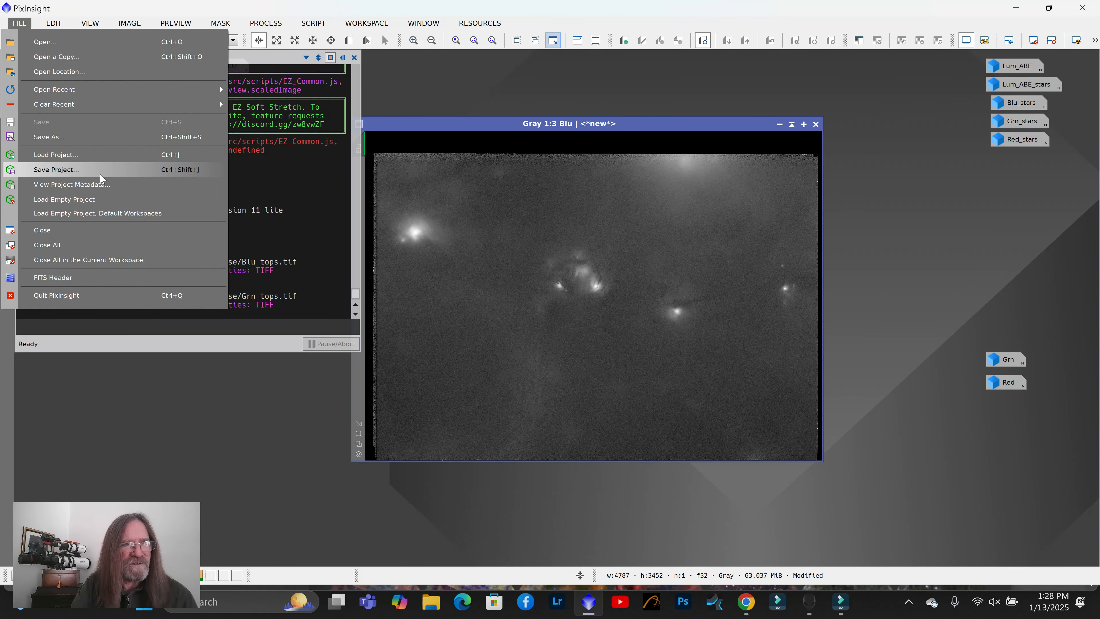
left_click(69, 137)
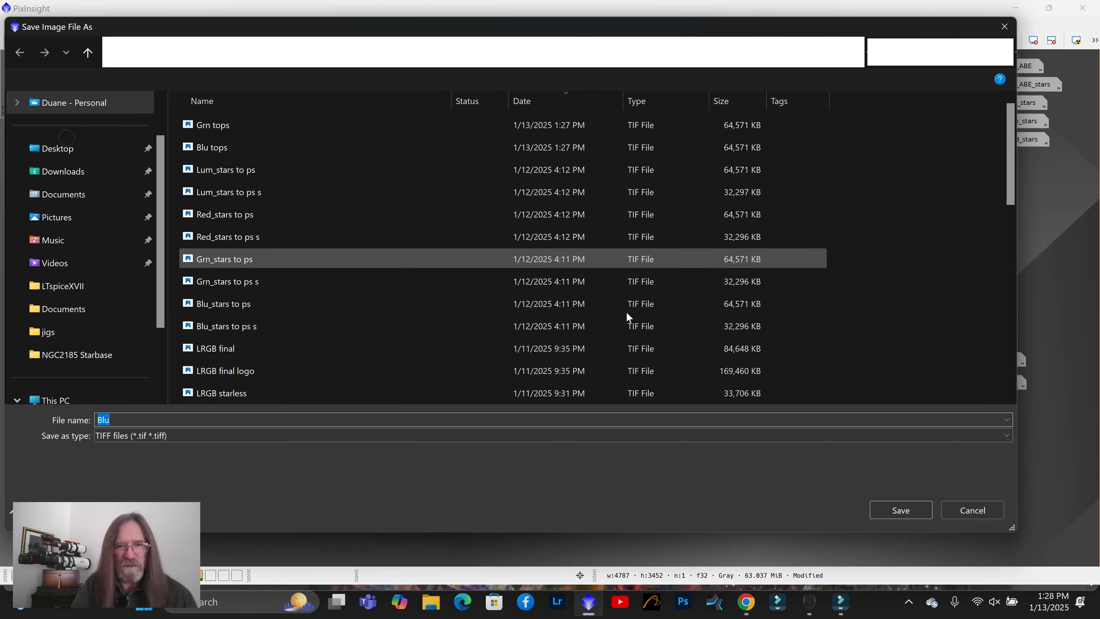
left_click(126, 420)
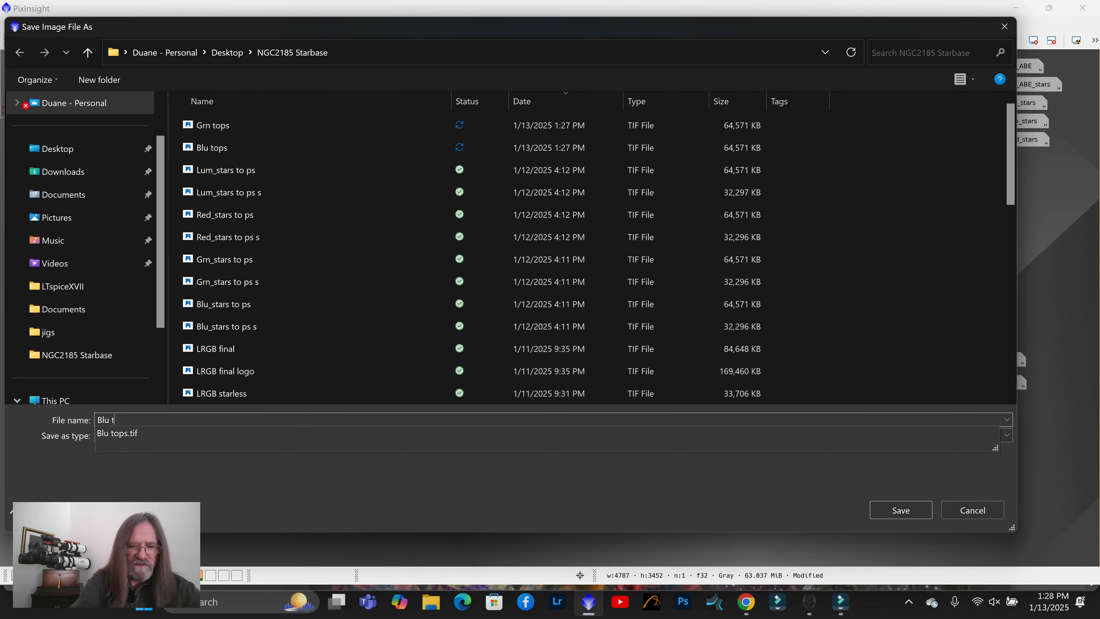
type("tops")
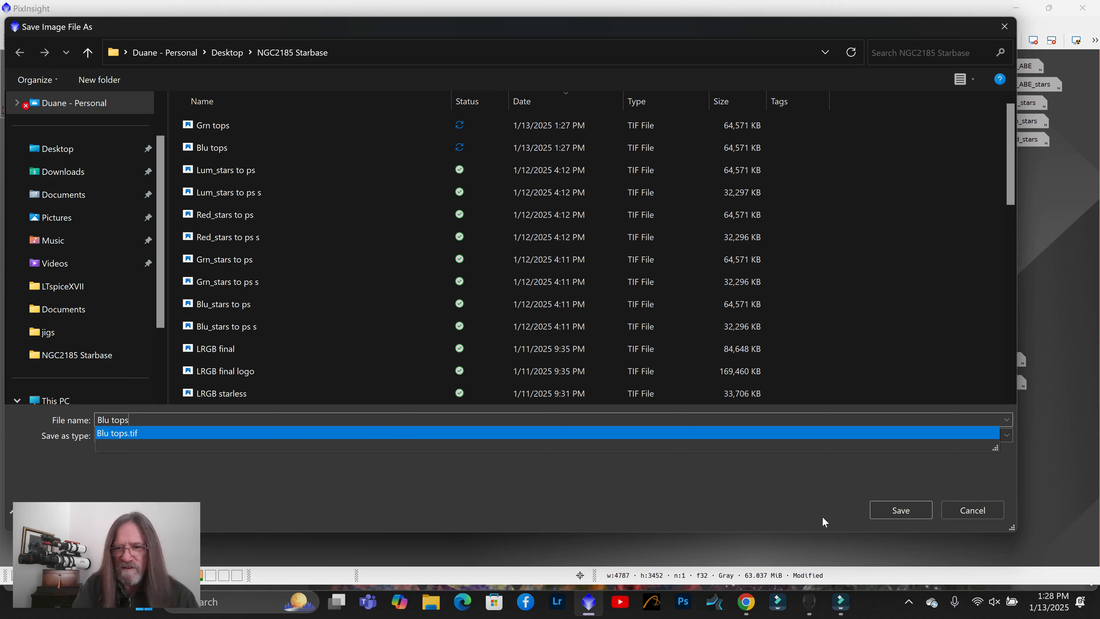
left_click(885, 510)
left_click(881, 511)
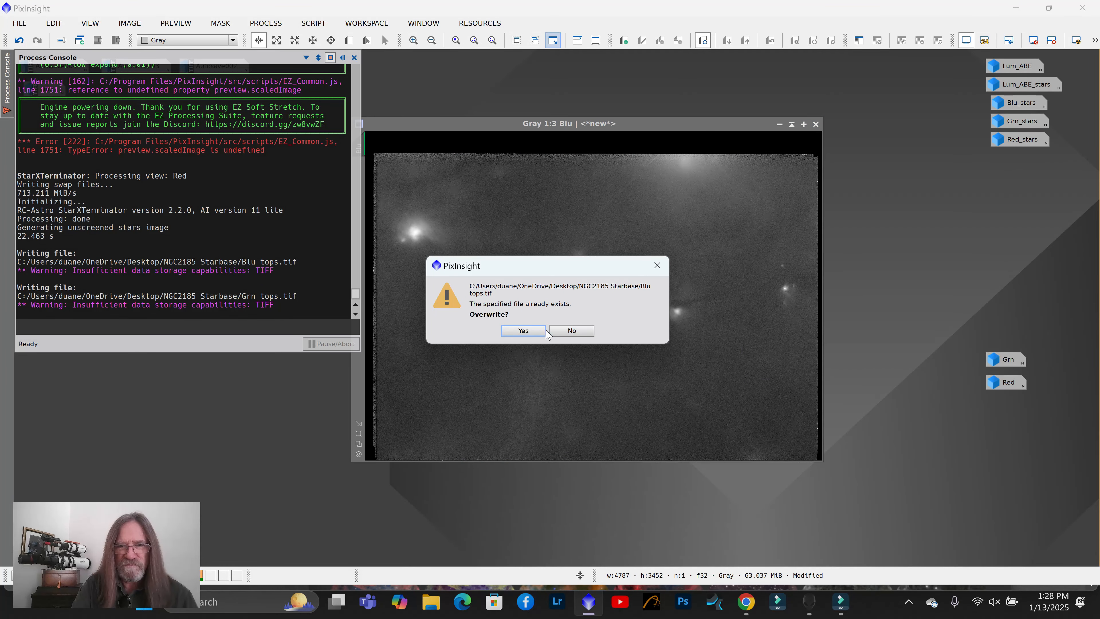
left_click(523, 330)
key("Return")
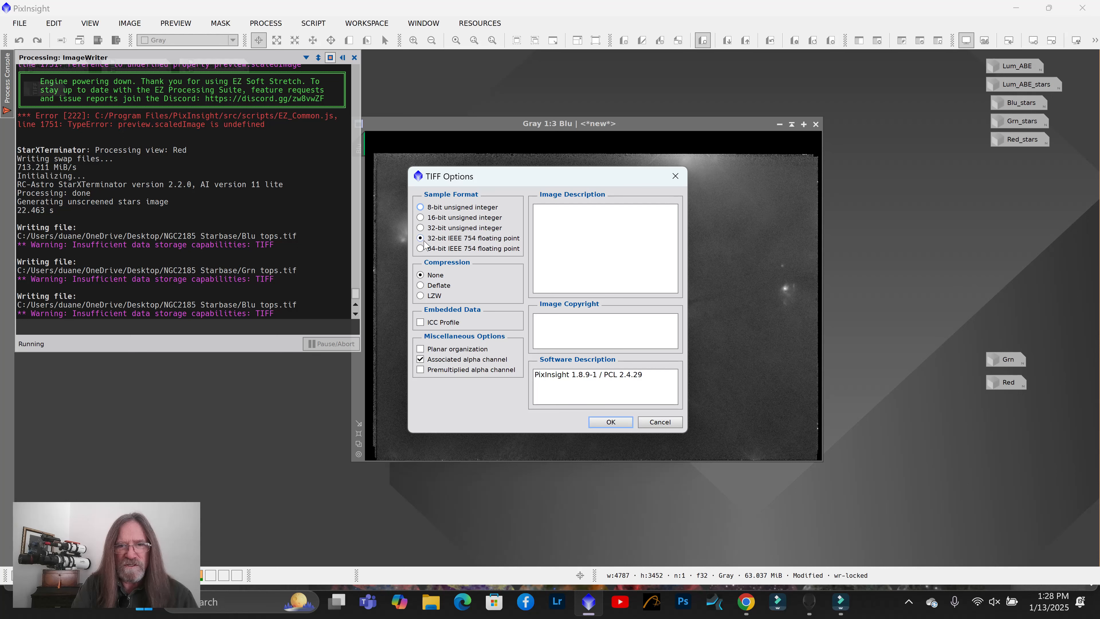
left_click(627, 420)
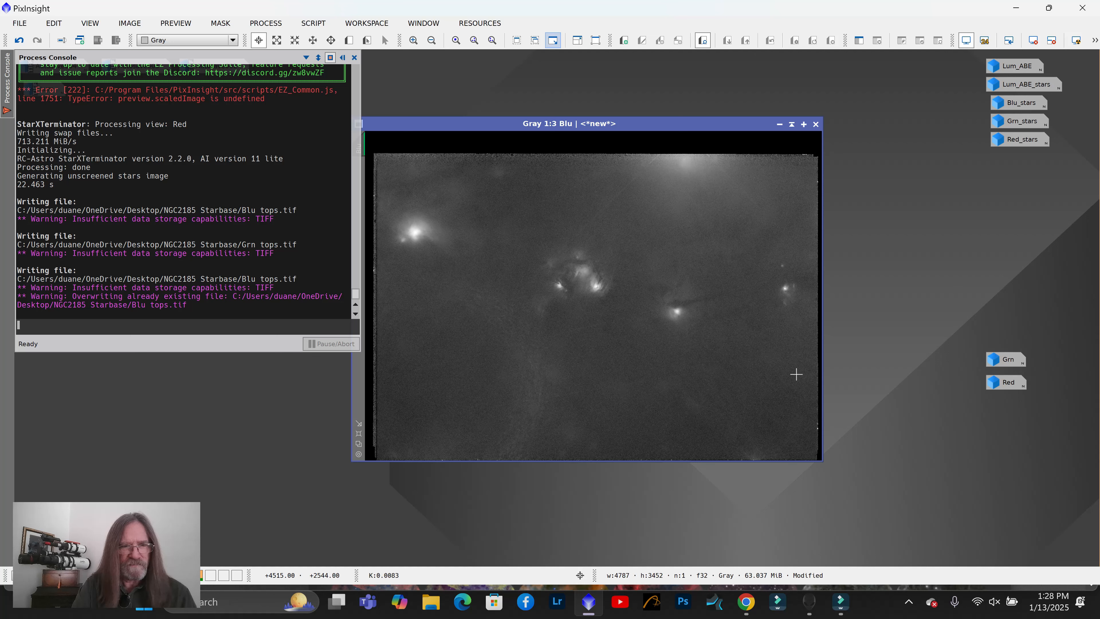
Minimize the Blu image, close the process console, and move the Blu, Grn and Red icons together to the space beneath the Lum icon
left_click(779, 126)
left_click(354, 58)
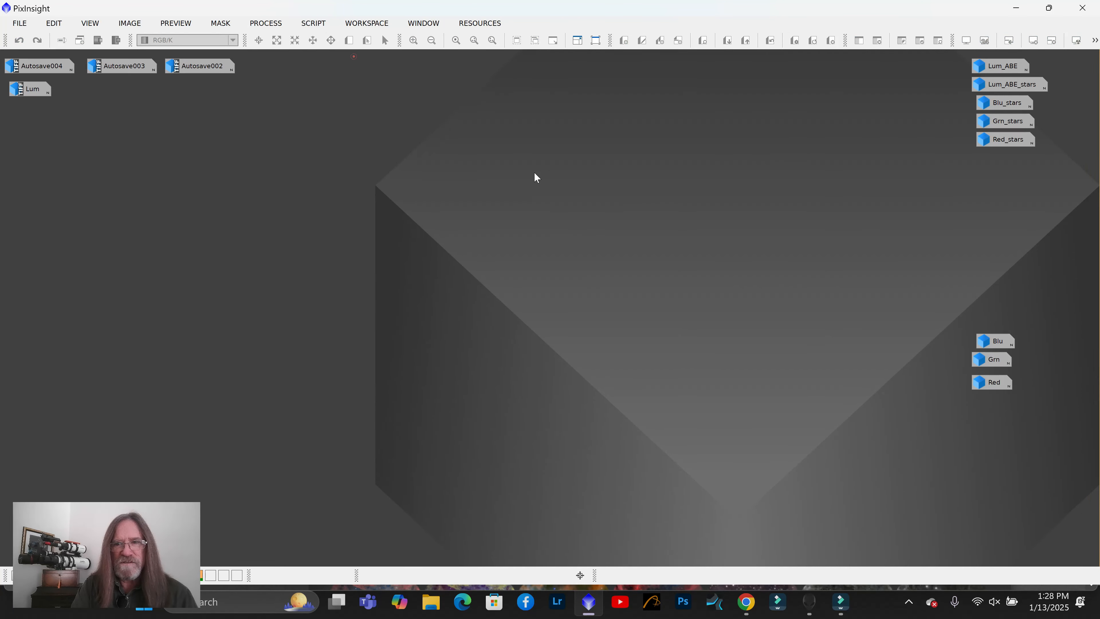
left_click_drag(1029, 340, 1057, 406)
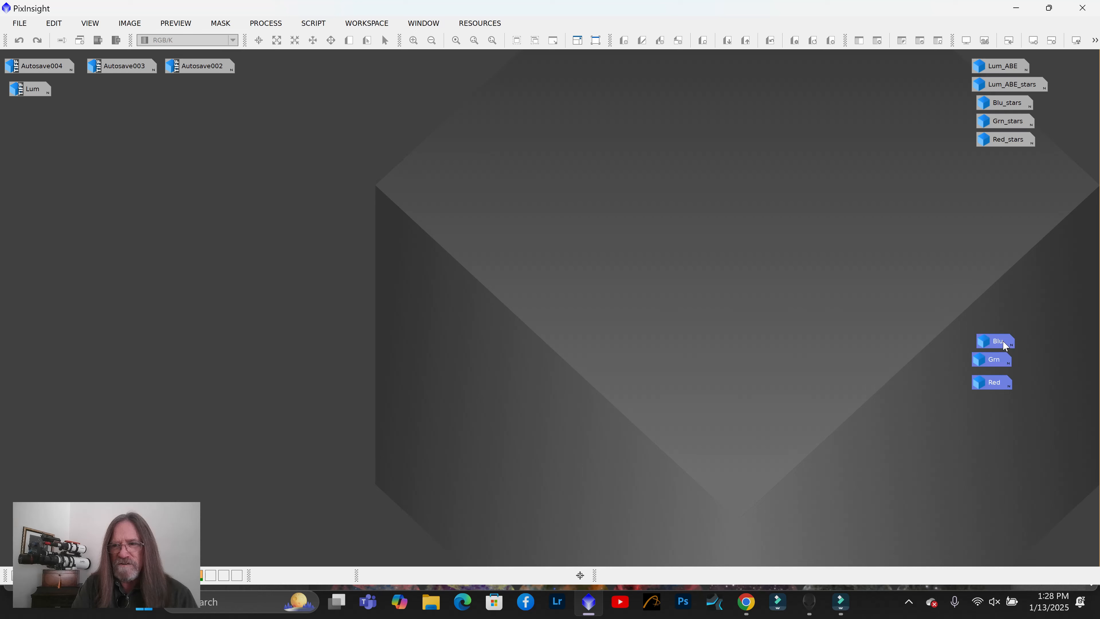
left_click_drag(1002, 341, 50, 130)
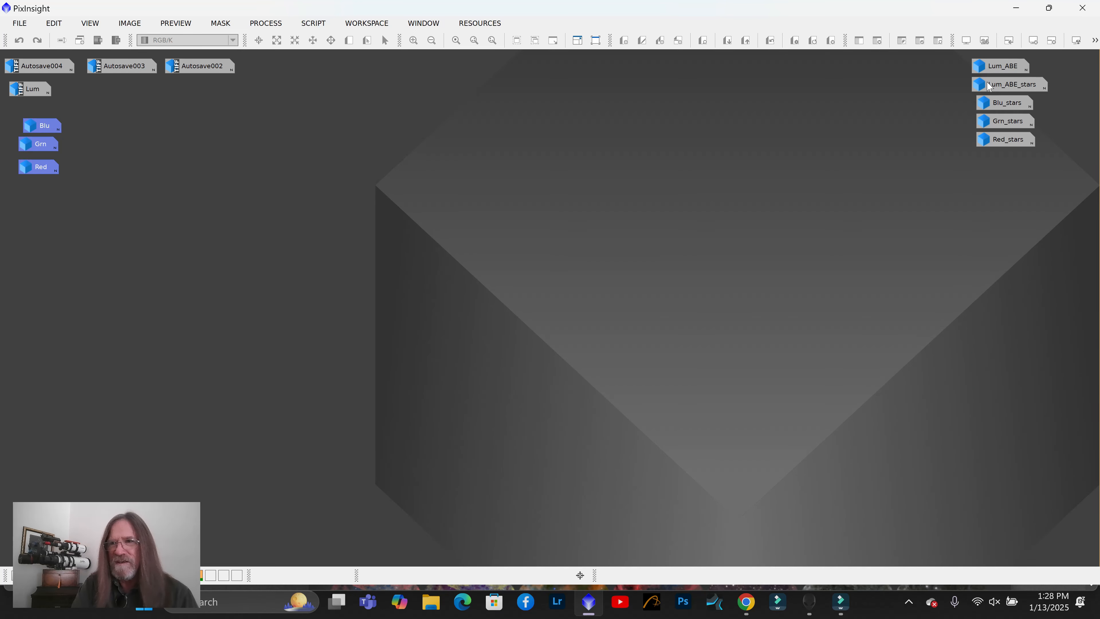
Restore the Lum_ABE image to inspect it, move its window up, and minimize it again
double_click(1004, 67)
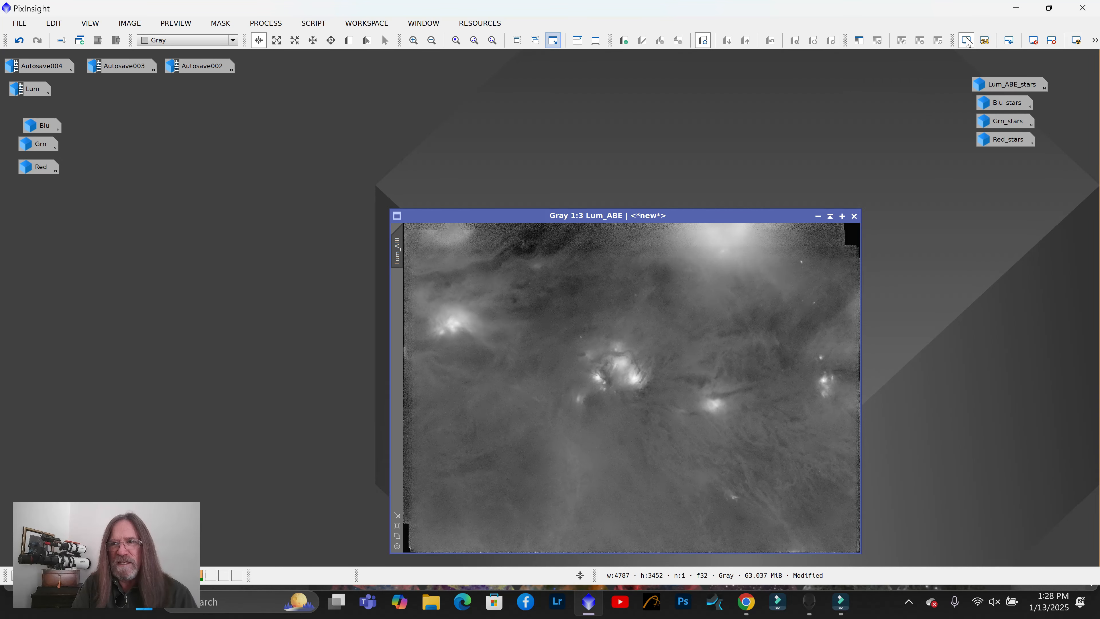
left_click(967, 41)
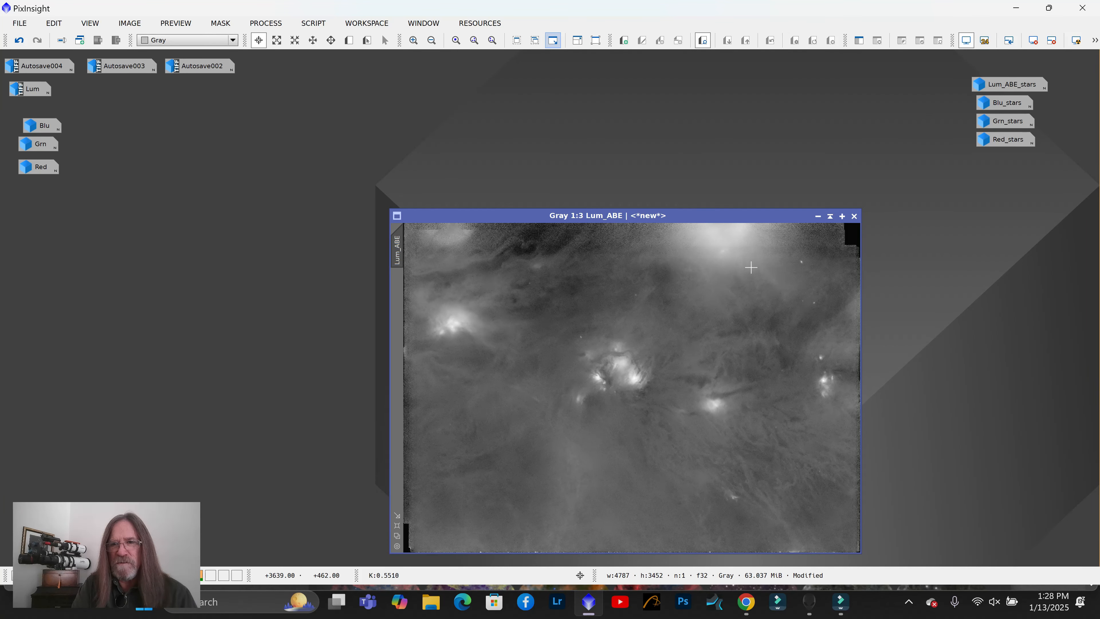
left_click_drag(755, 217, 694, 102)
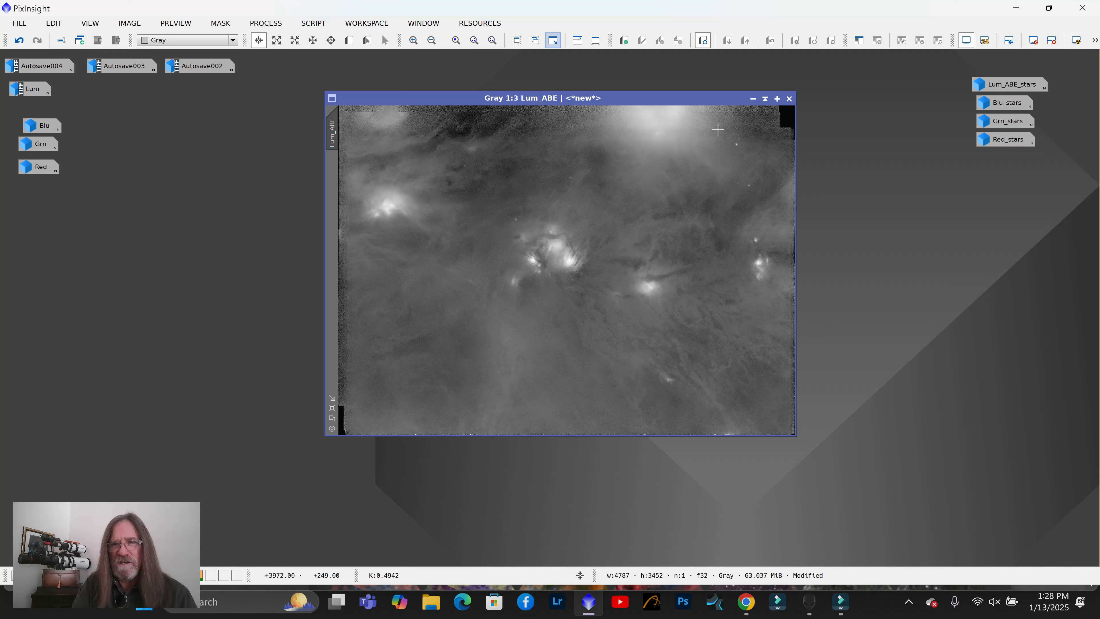
left_click(754, 101)
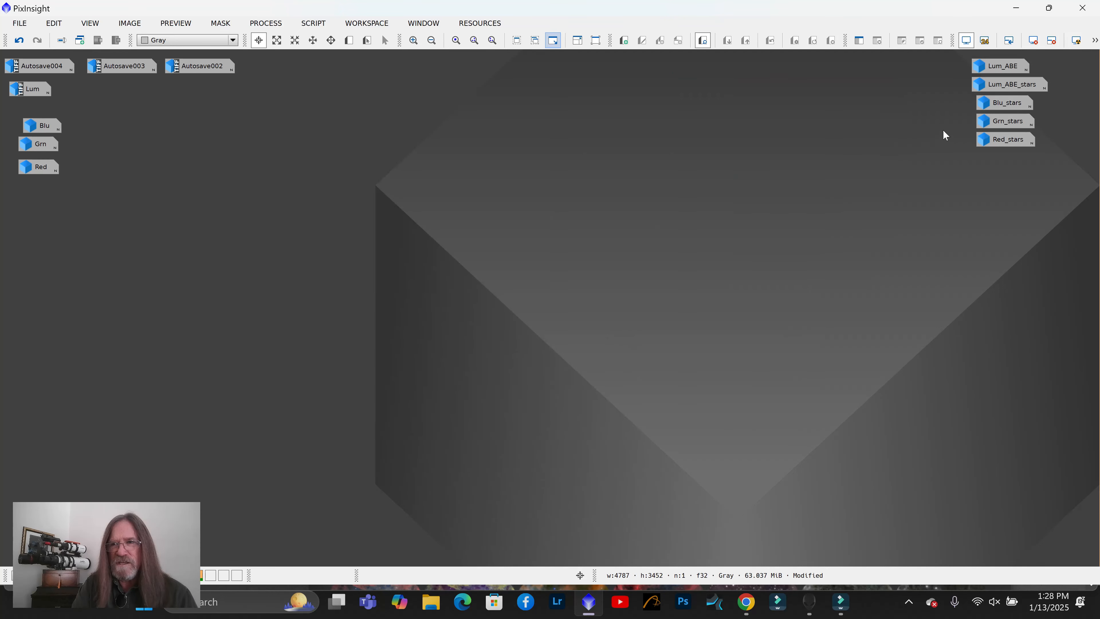
Restore the Lum_ABE_stars, Blu_stars, Grn_stars and Red_stars images from their icons
left_click(1013, 87)
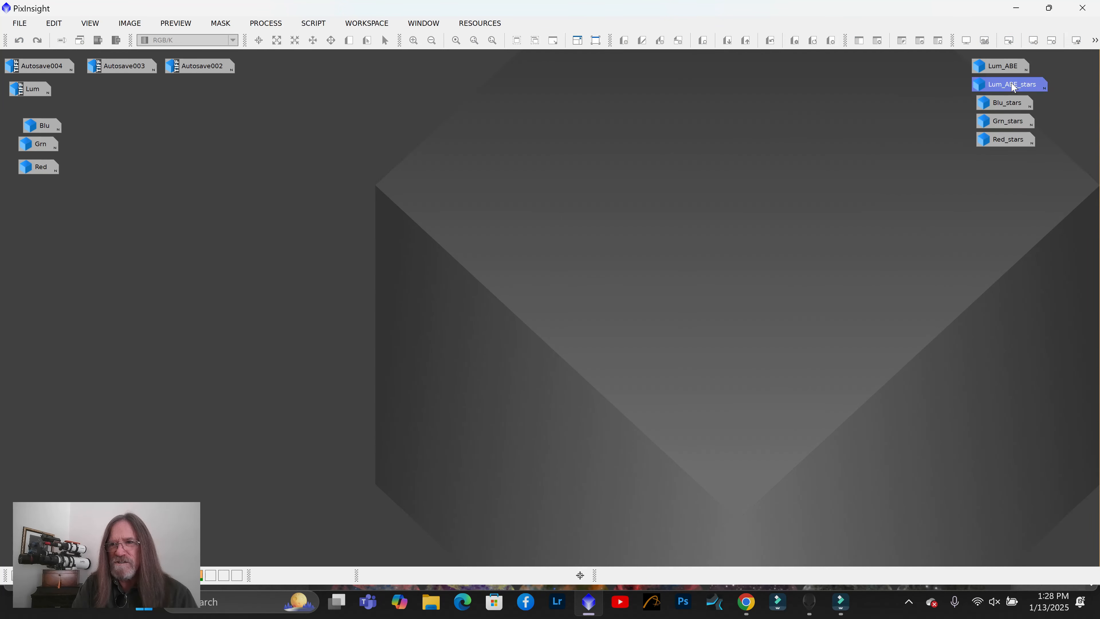
double_click(1012, 85)
double_click(1003, 104)
double_click(1004, 121)
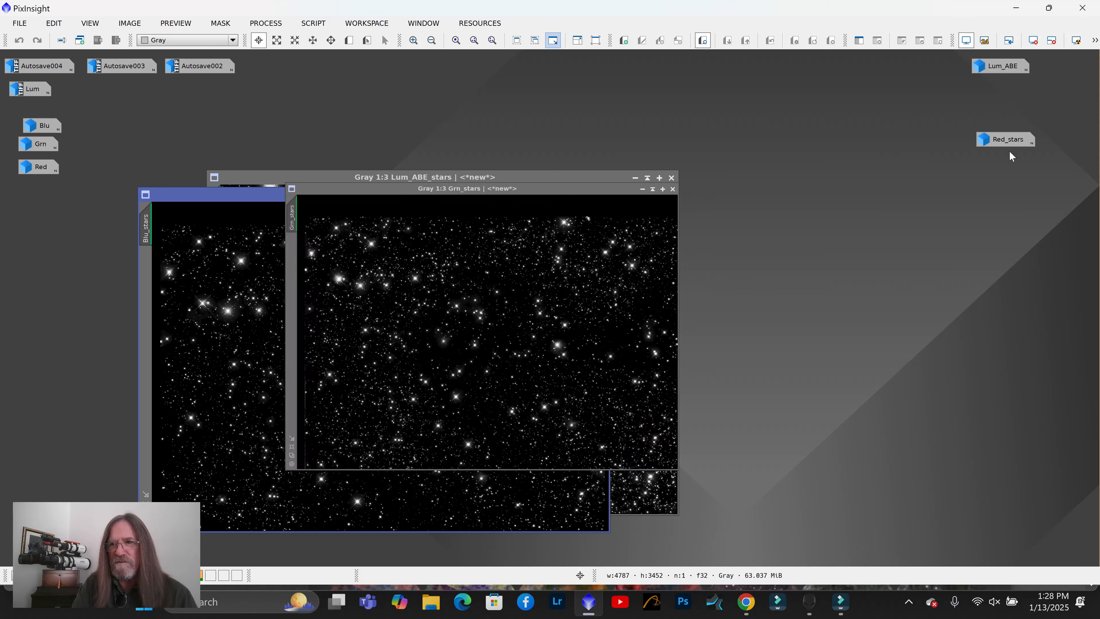
double_click(1005, 142)
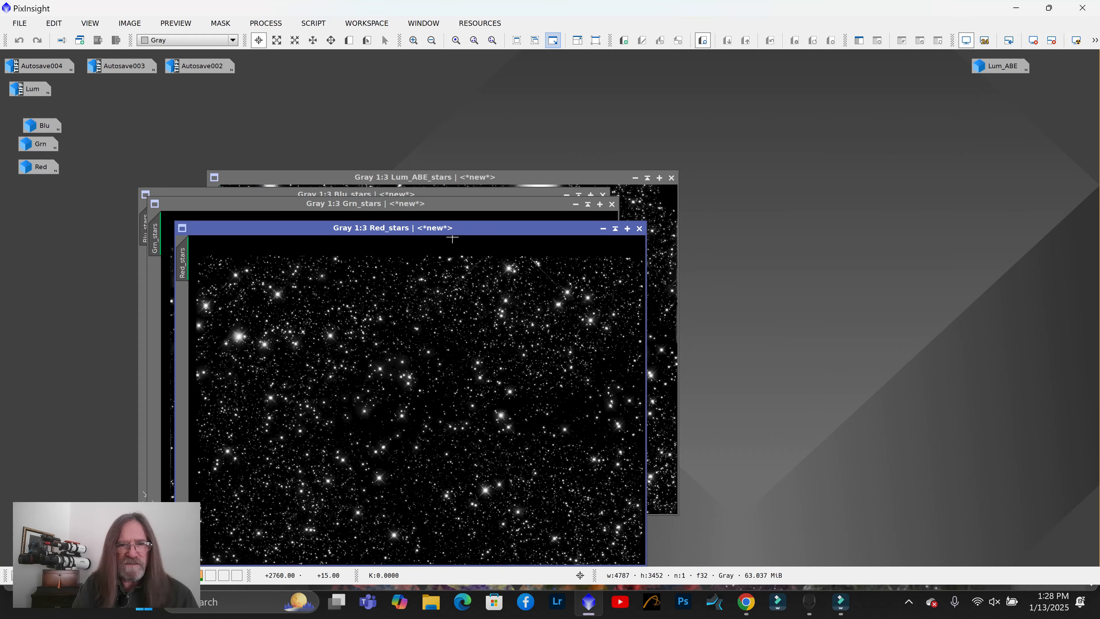
Save the Red_stars image as the uncompressed 32-bit floating point TIFF "Red_stars tops" in the NGC2185 Starbase folder and minimize it
left_click(20, 24)
left_click(49, 134)
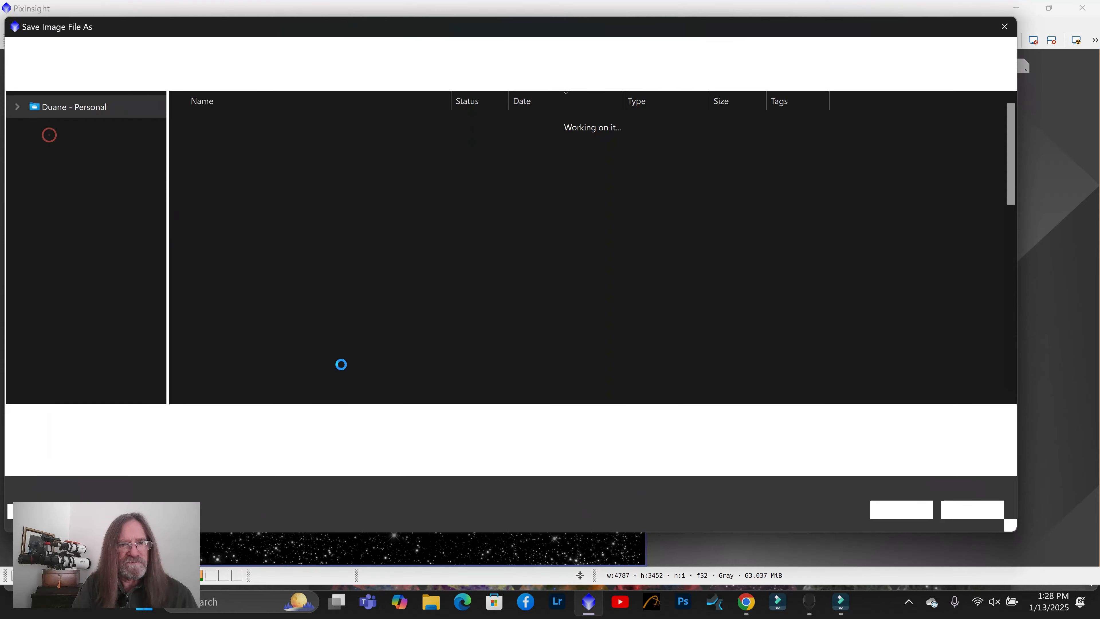
left_click(152, 421)
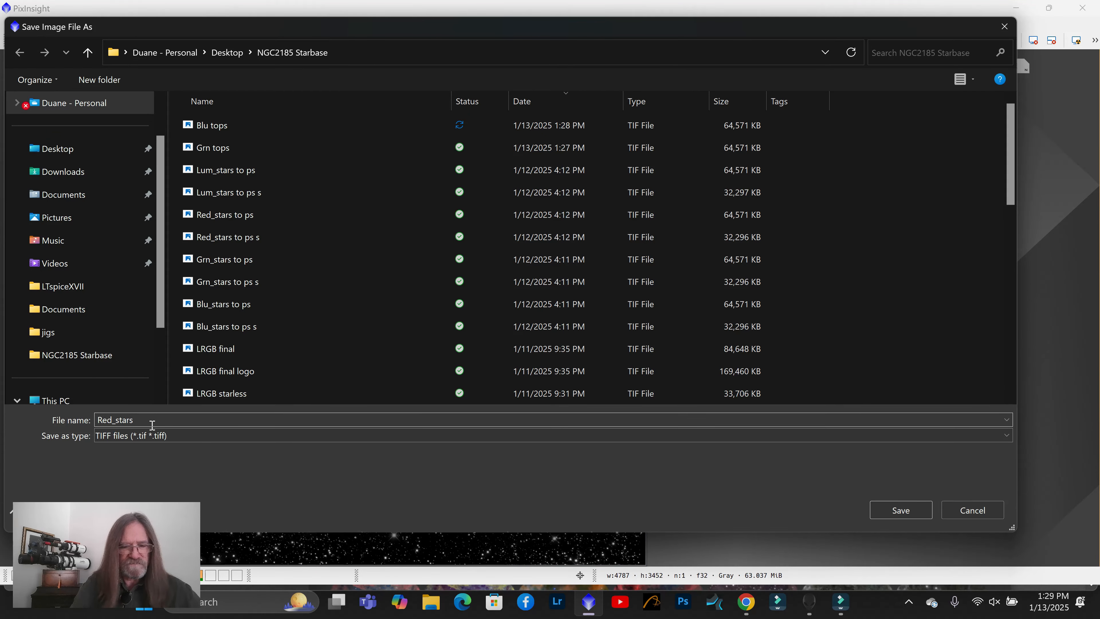
type("tops")
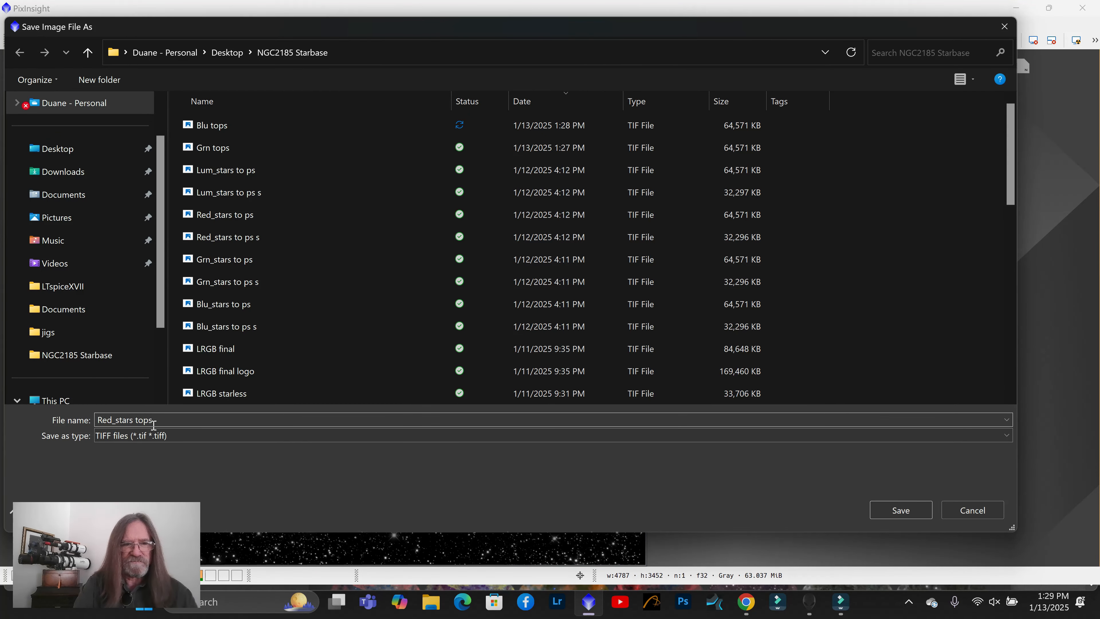
left_click(901, 510)
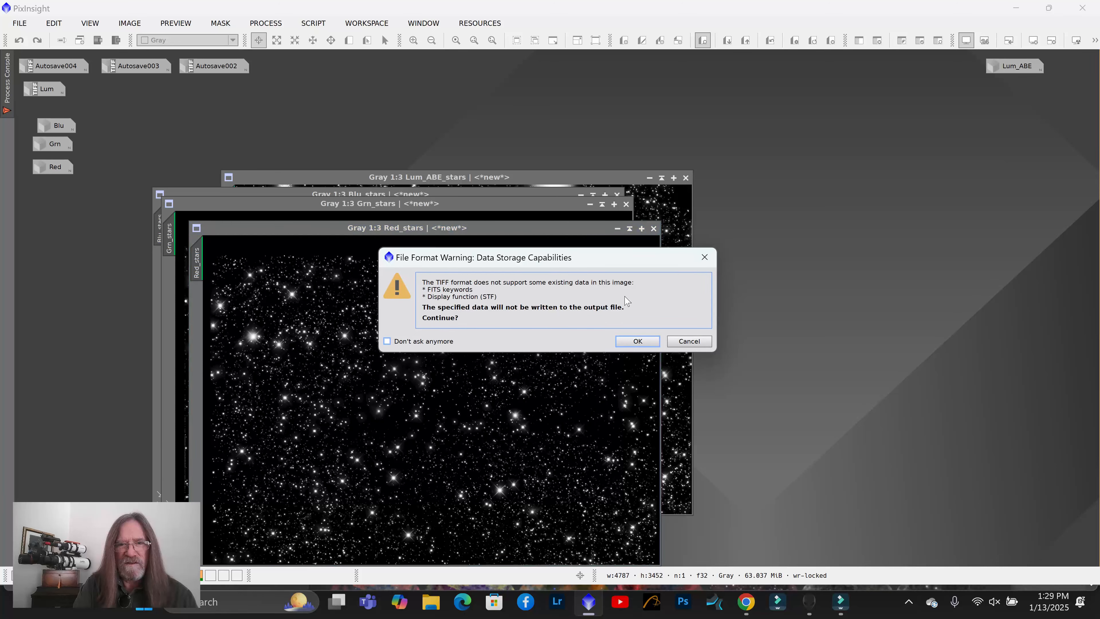
left_click(636, 341)
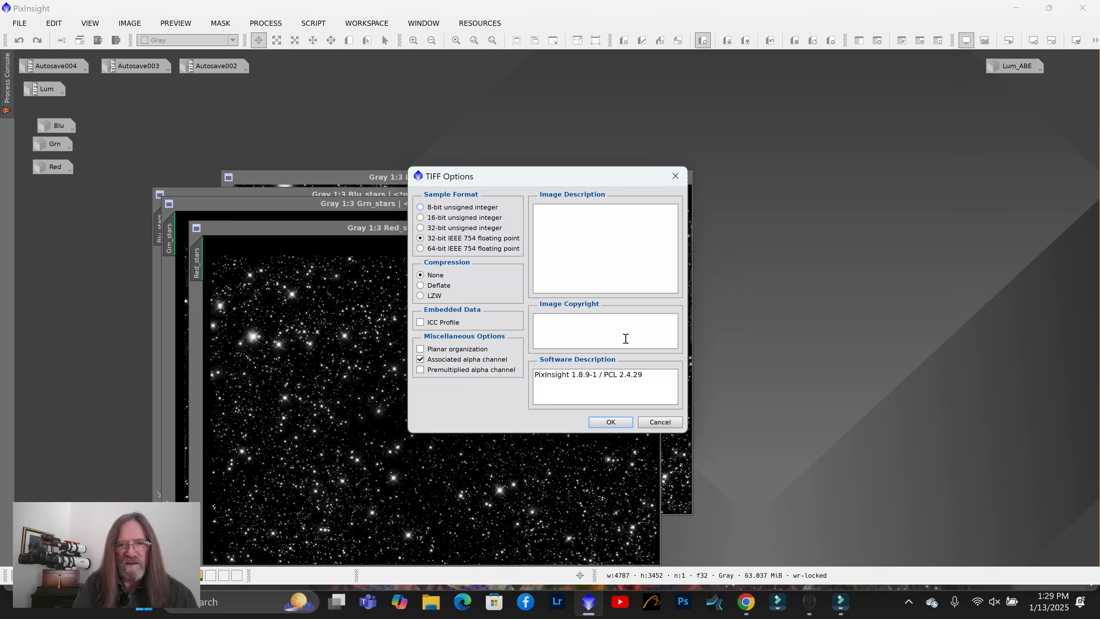
left_click(615, 420)
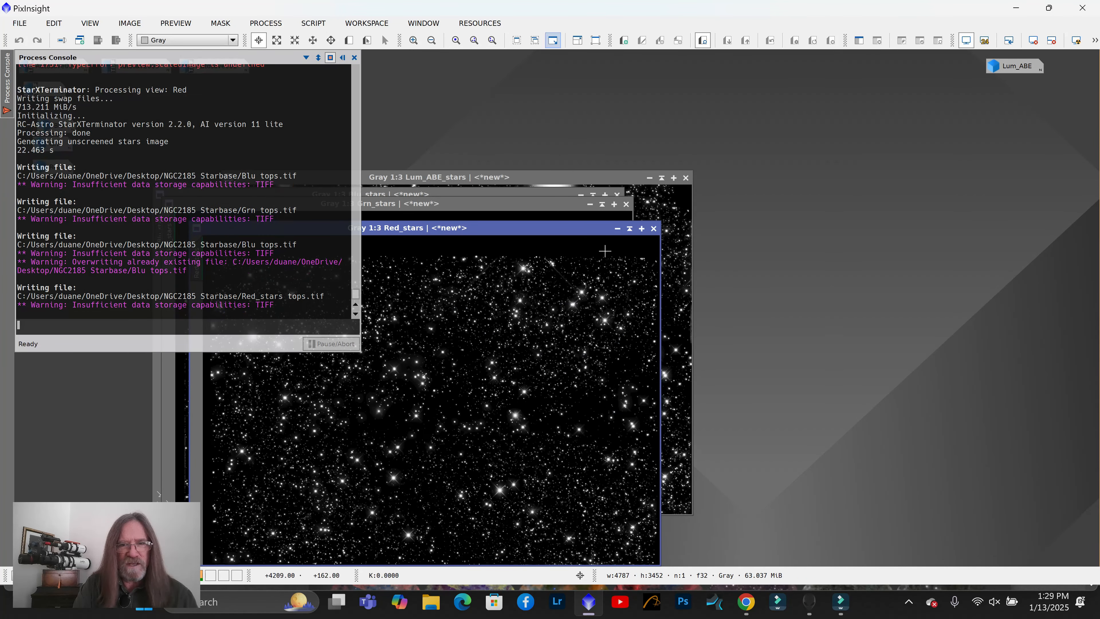
left_click(617, 229)
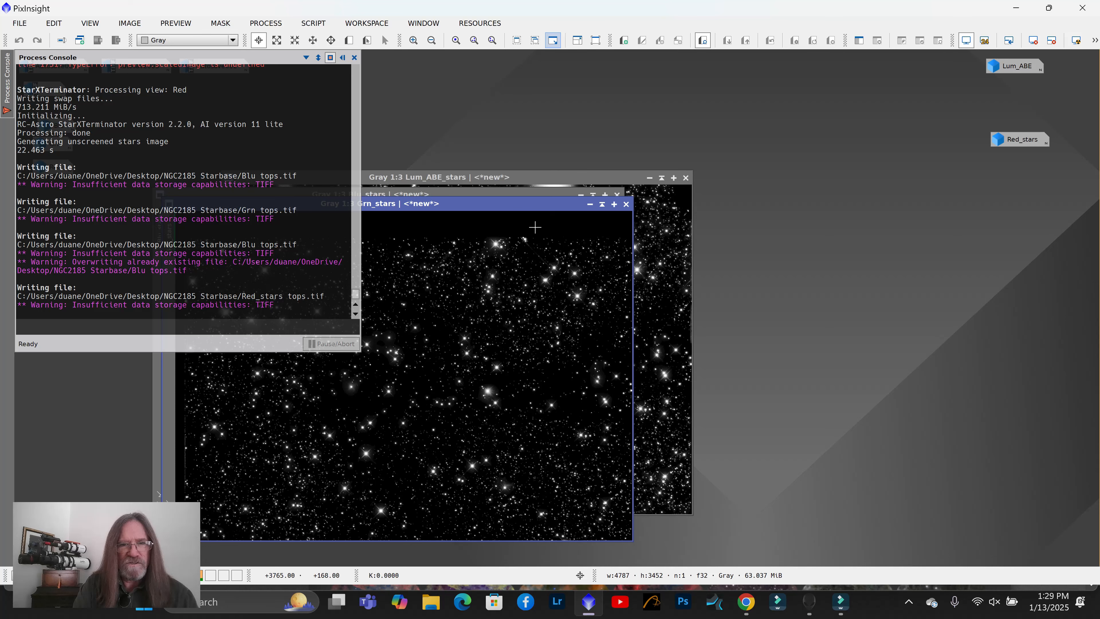
Save Grn_stars and Blu_stars as uncompressed 32-bit floating point TIFFs "Grn_stars tops" and "Blu_stars tops" in the NGC2185 Starbase folder and minimize both
left_click(22, 26)
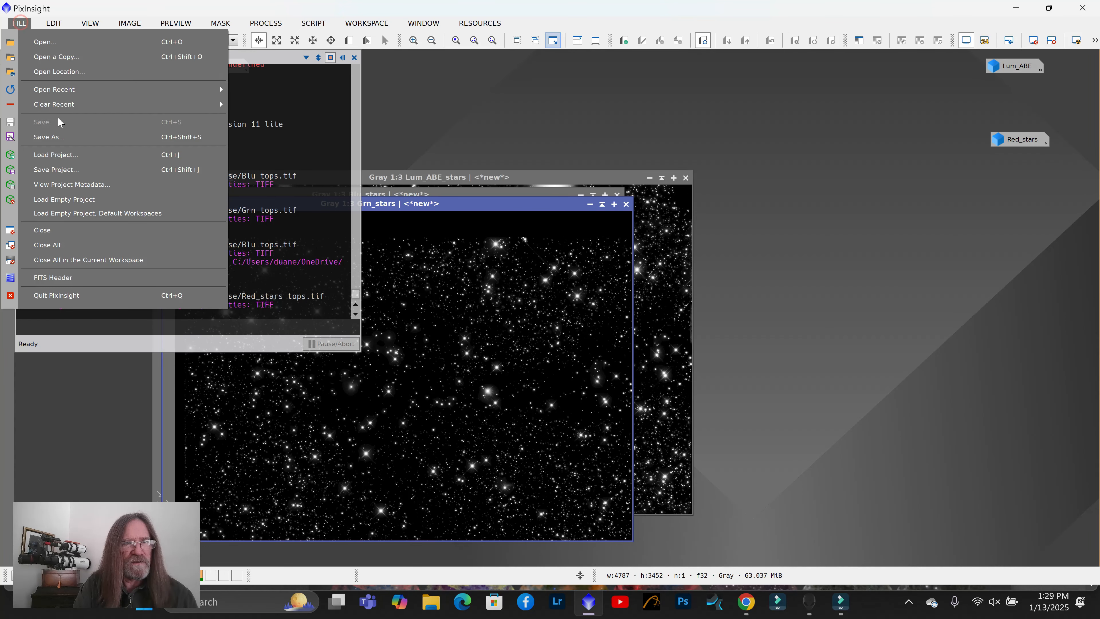
left_click(57, 137)
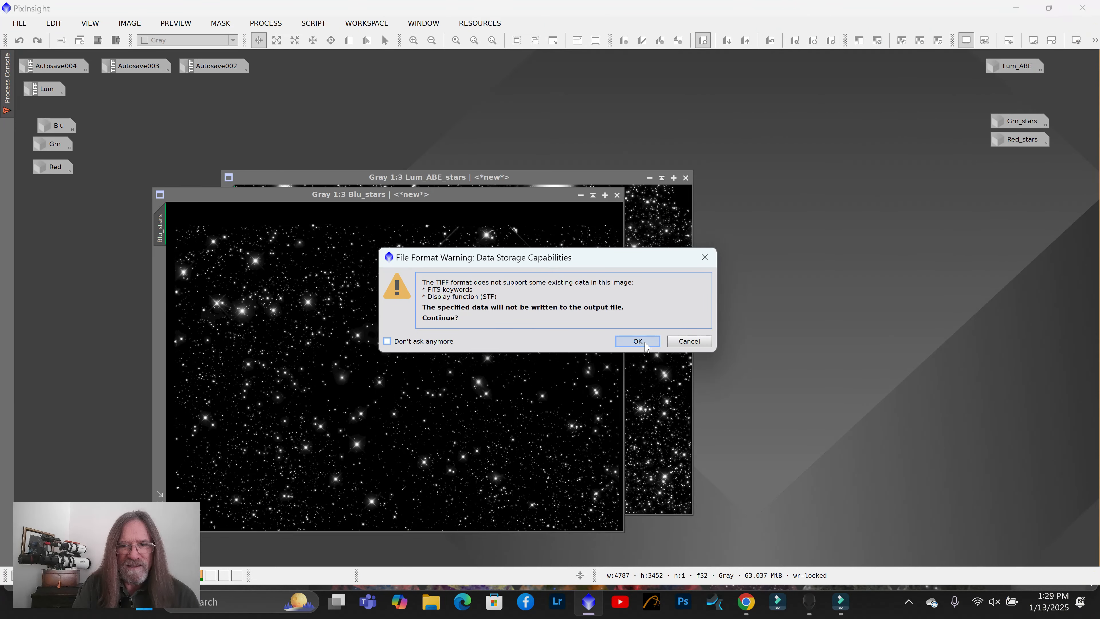
left_click(644, 344)
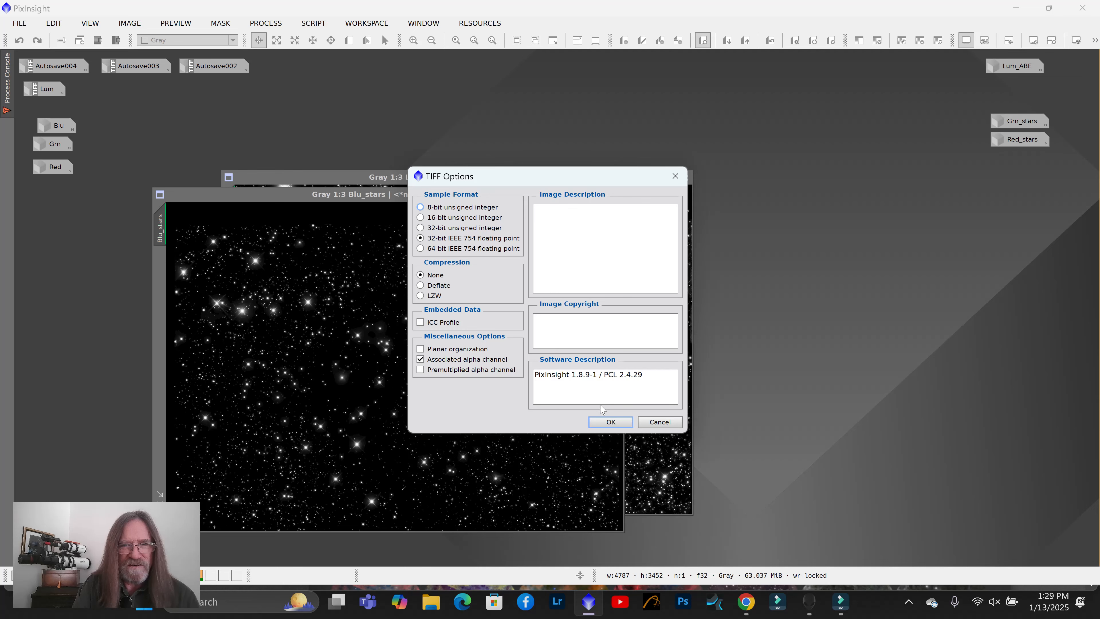
left_click(610, 422)
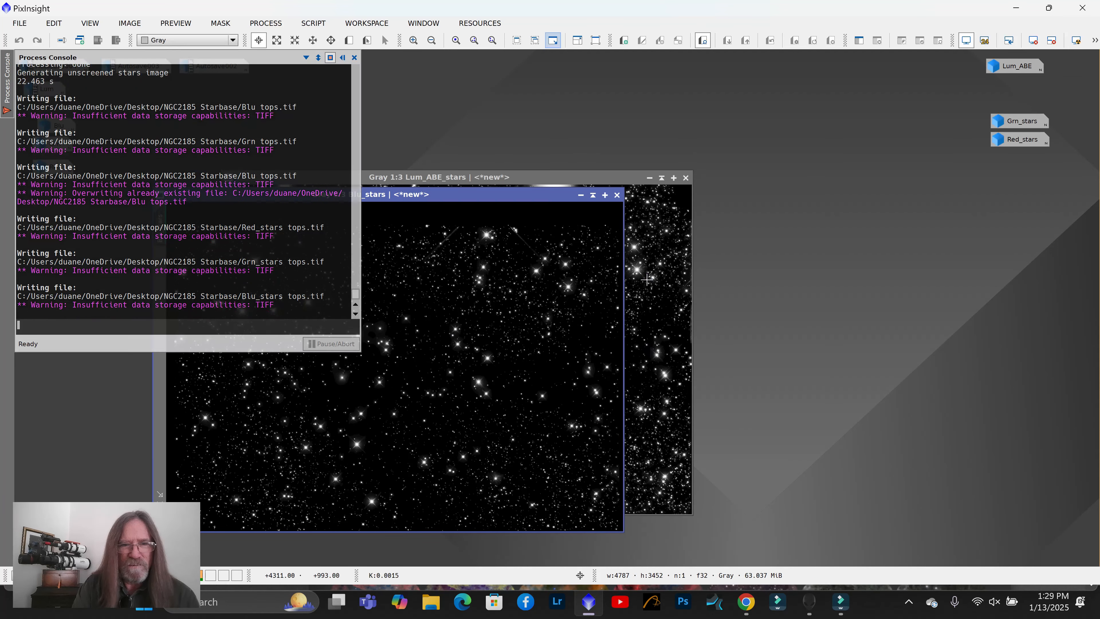
left_click(581, 196)
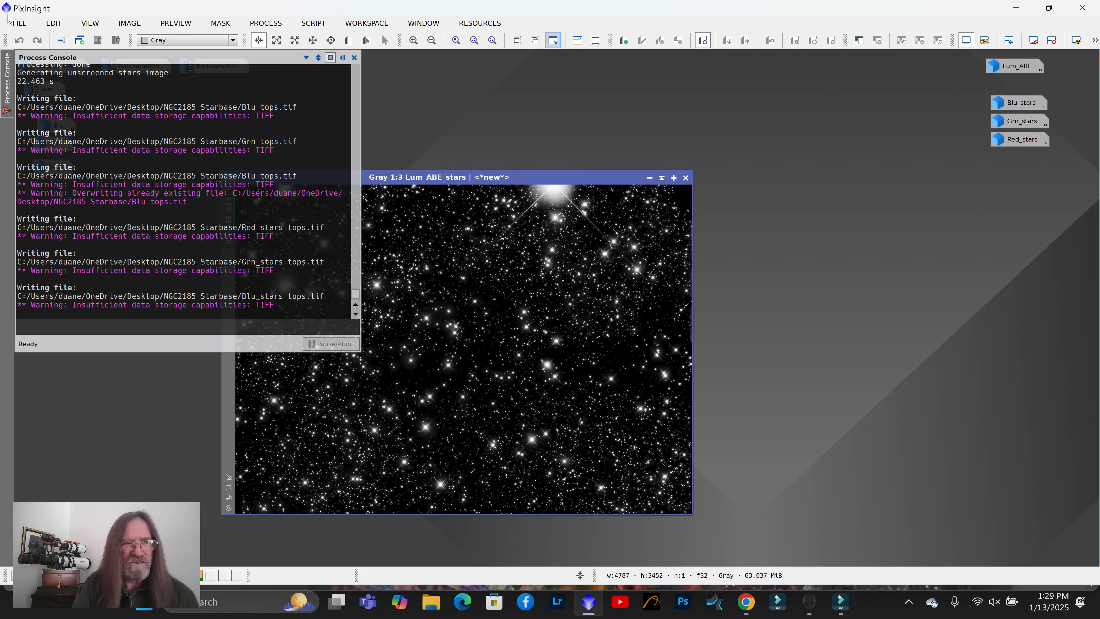
Save the Lum_ABE_stars image as the uncompressed 32-bit floating point TIFF "Lum_ABE_stars tops" in the NGC2185 Starbase folder
left_click(19, 23)
left_click(56, 138)
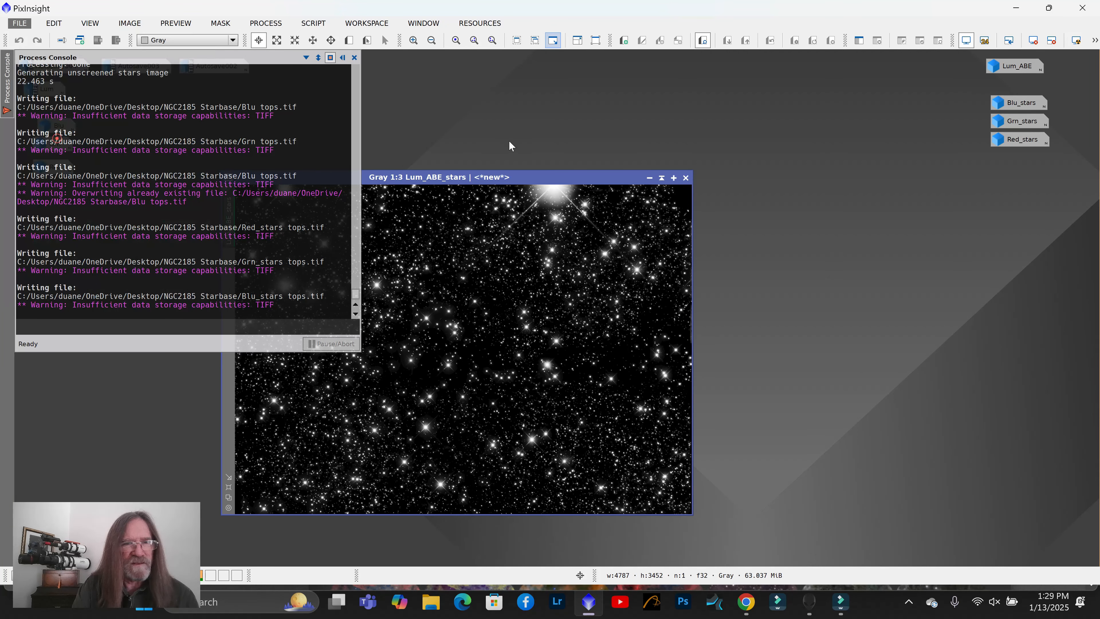
left_click(170, 421)
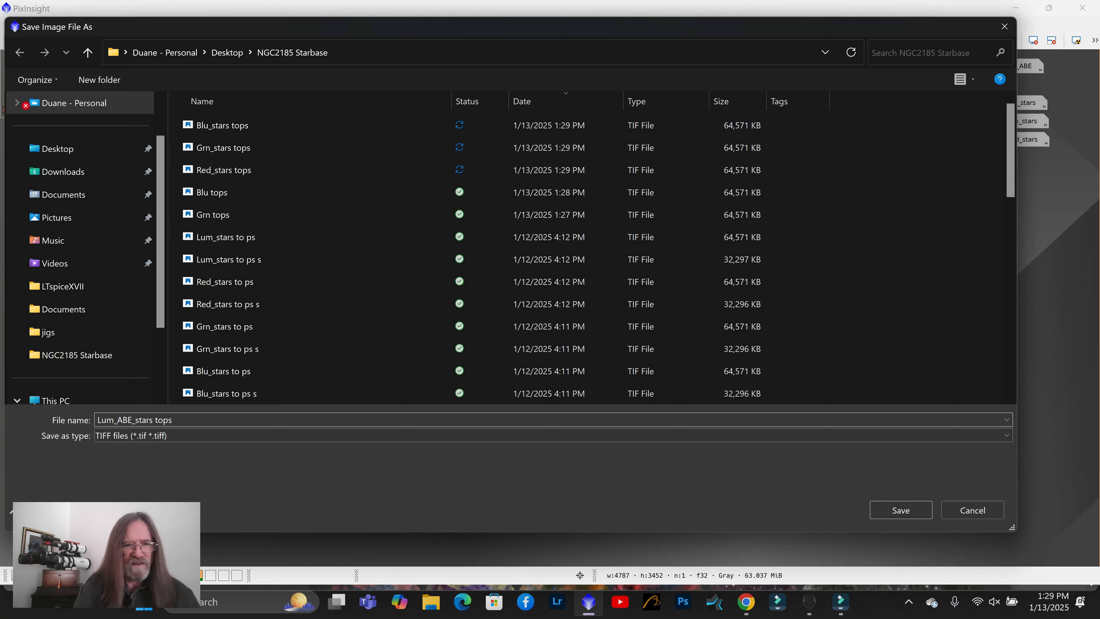
left_click(927, 515)
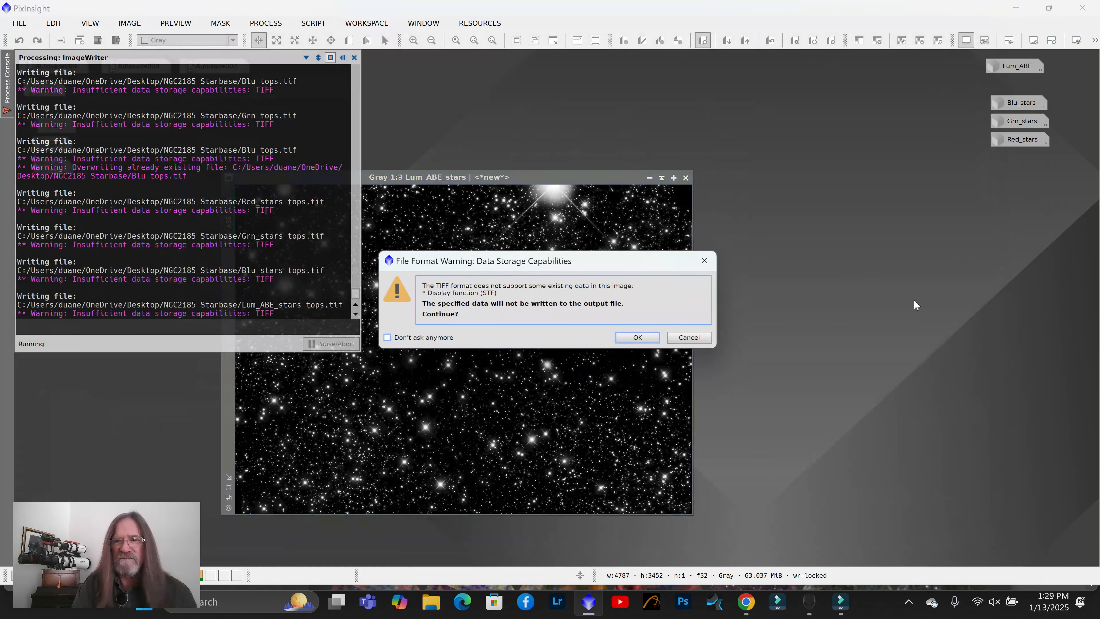
left_click(638, 337)
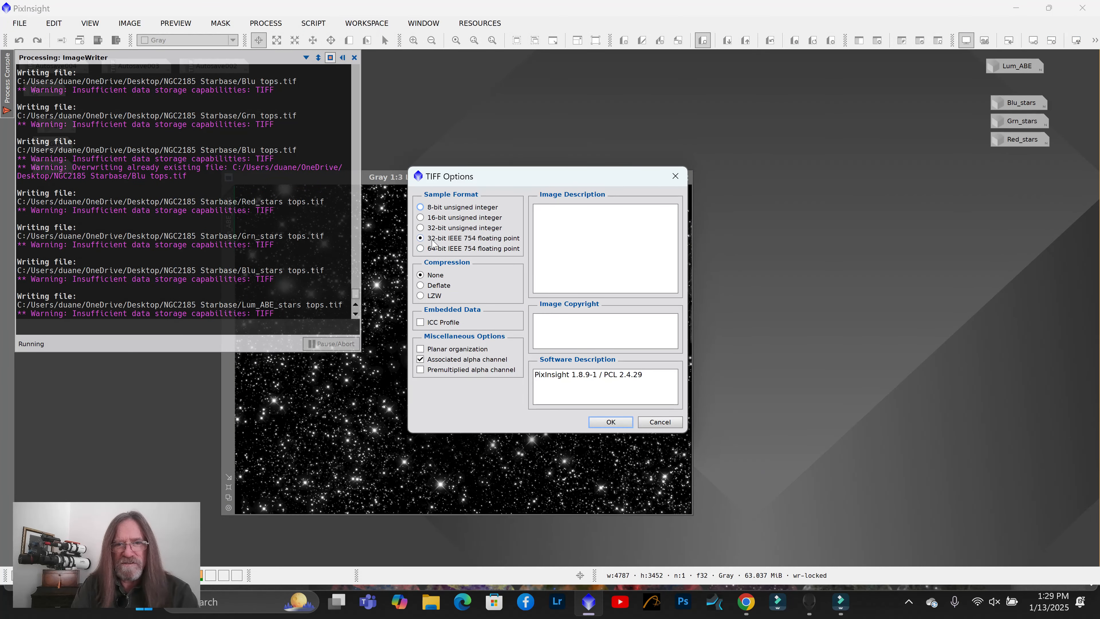
left_click(611, 421)
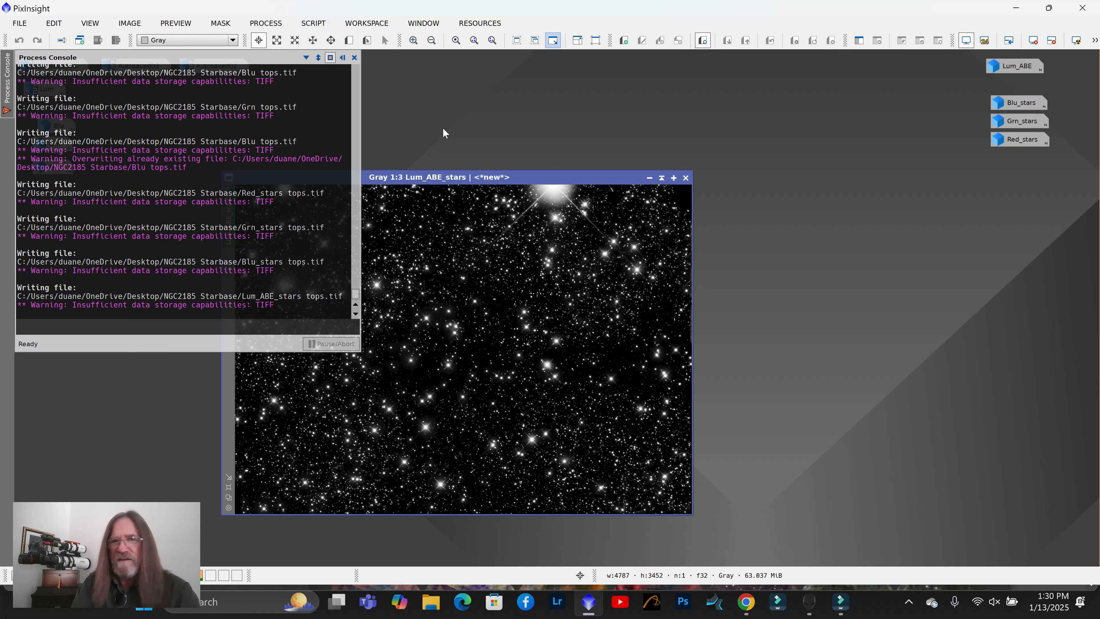
Close the process console, minimize Lum_ABE_stars, and gather the Blu_stars, Grn_stars, Red_stars and Lum_ABE_stars icons beneath the Red icon
left_click(355, 57)
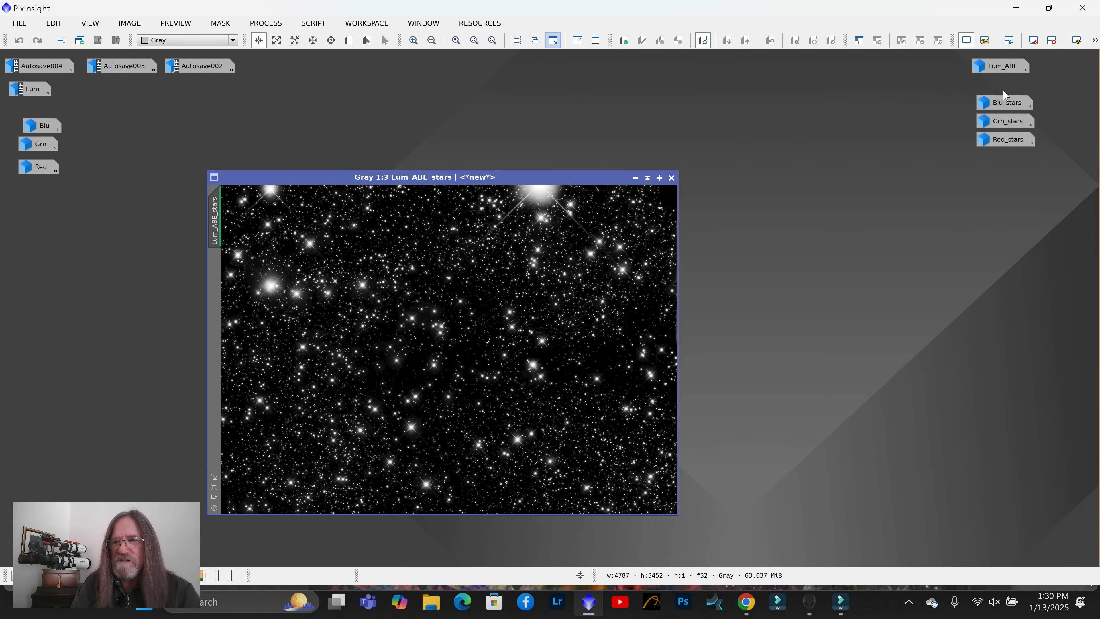
left_click_drag(962, 85, 1061, 159)
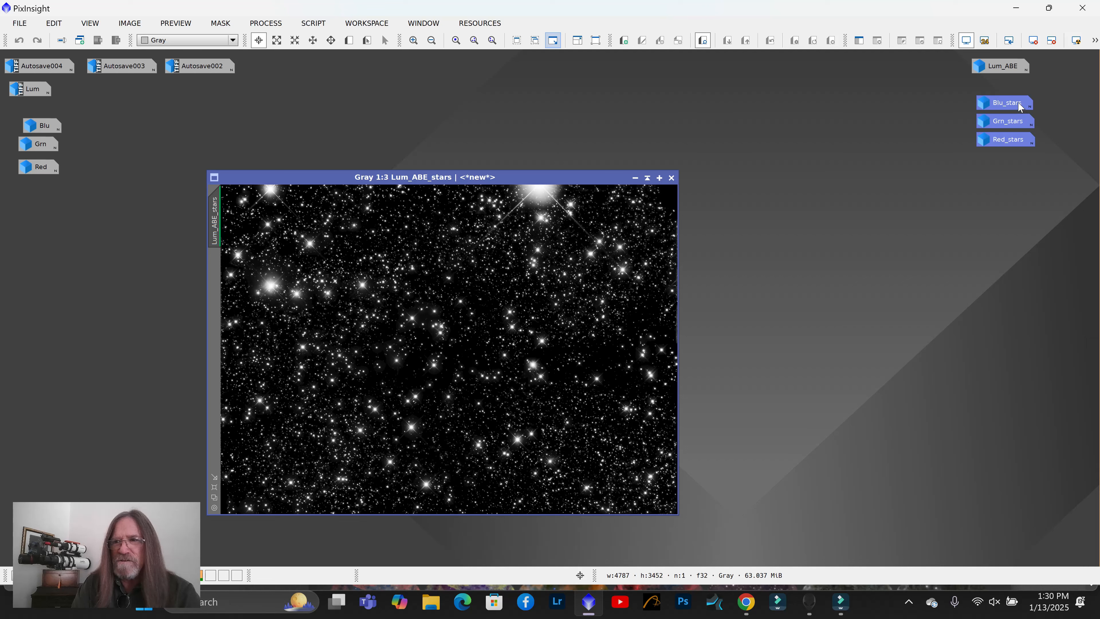
left_click_drag(1020, 107, 57, 202)
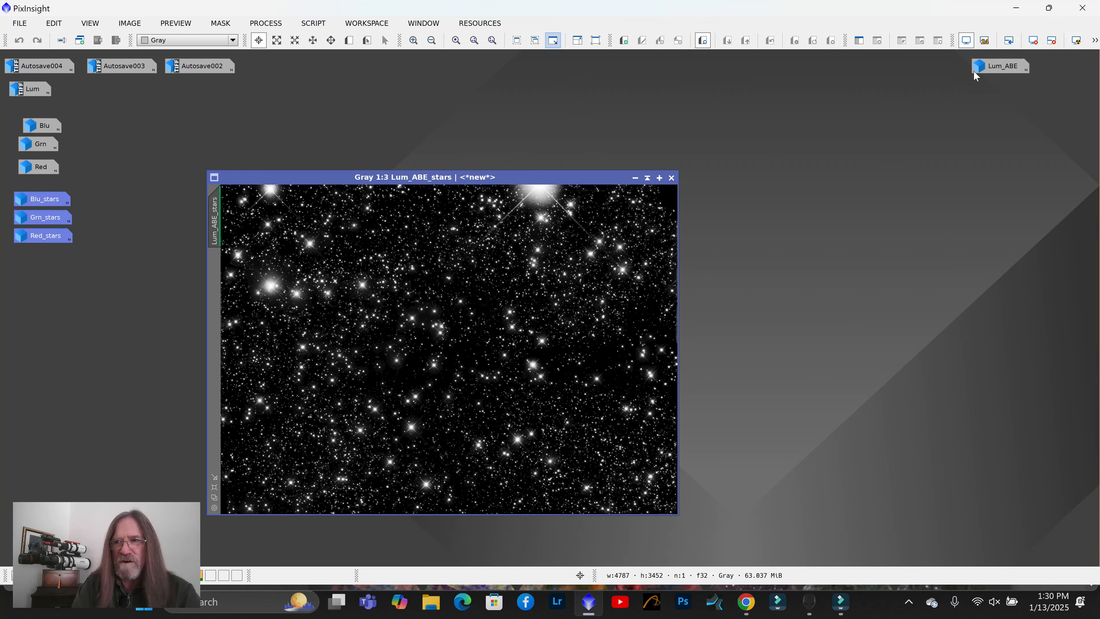
left_click(635, 177)
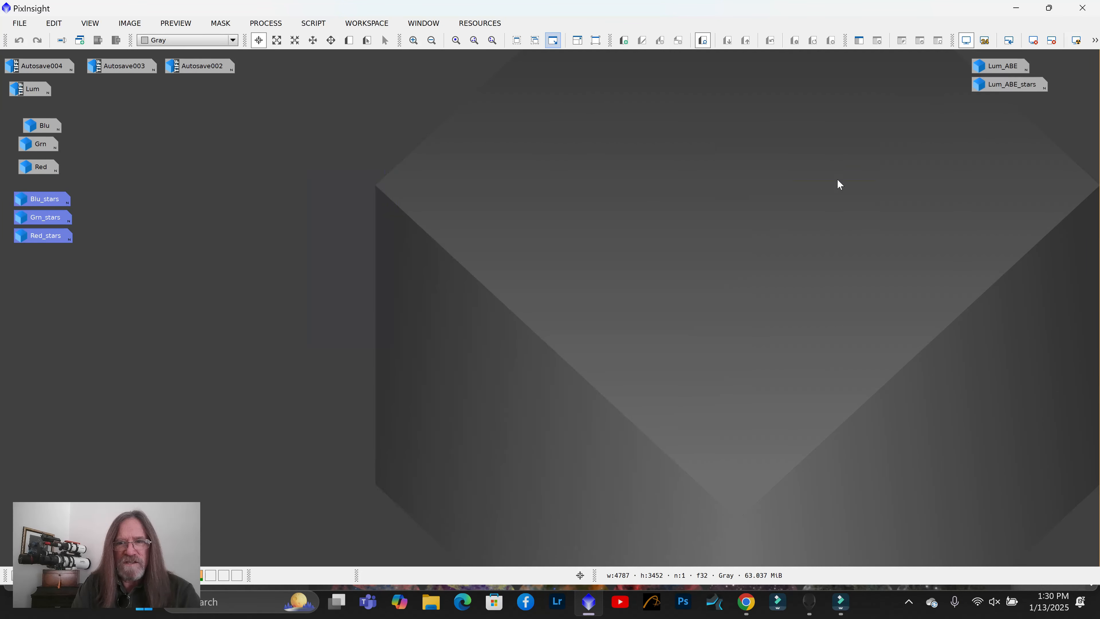
left_click_drag(998, 85, 42, 253)
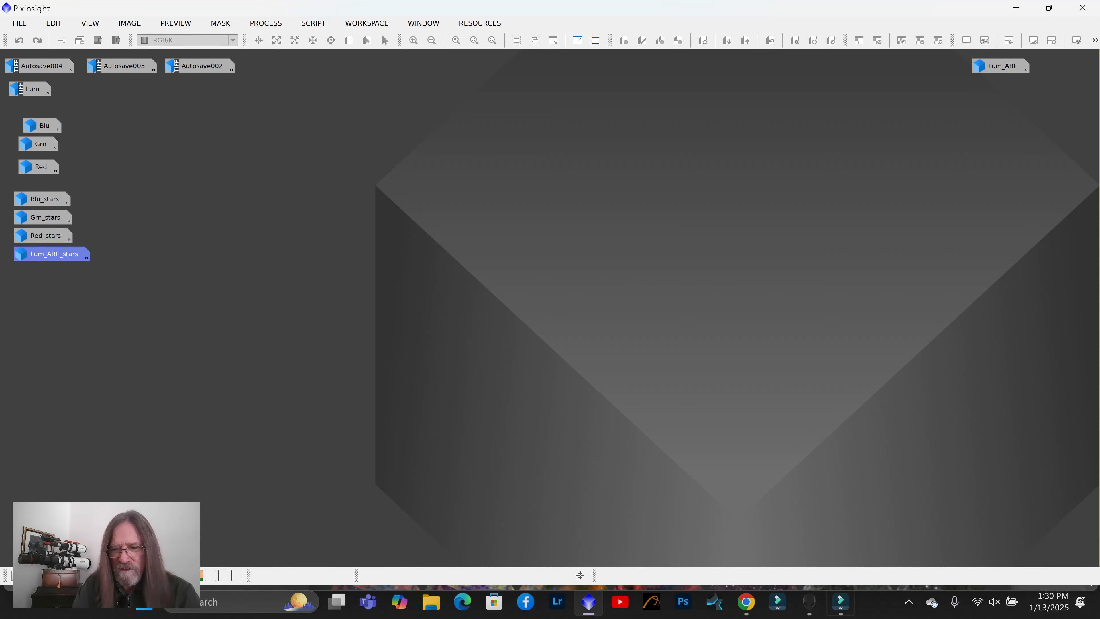
Switch to Photoshop and open the Lum_ABE_stars, Blu_stars, Grn_stars and Red_stars "tops" TIFF files from the NGC2185 Starbase folder
left_click(683, 602)
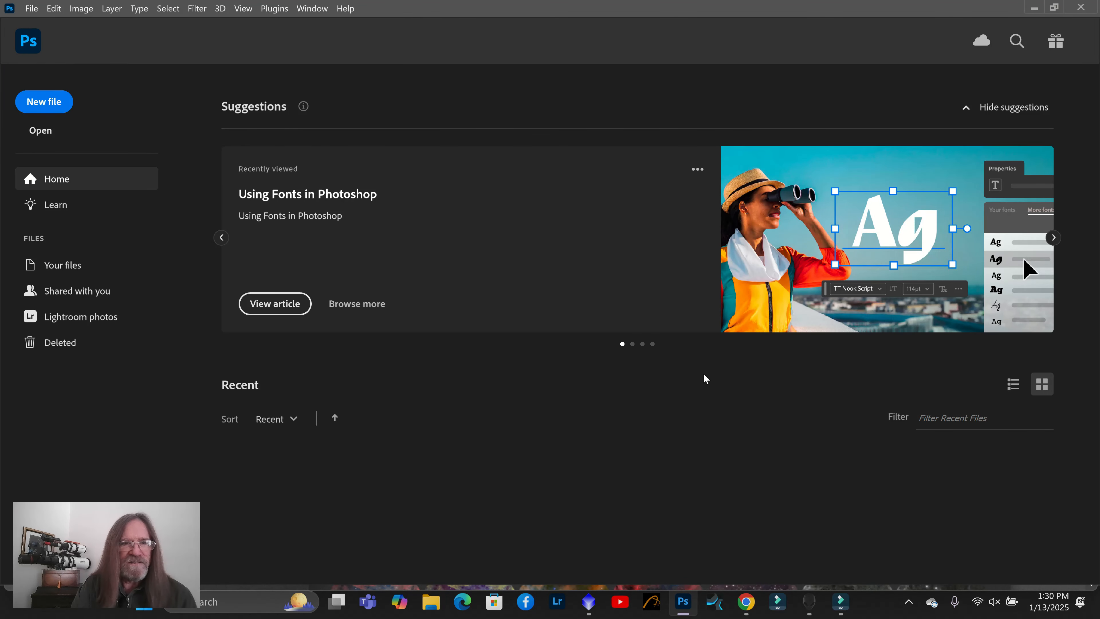
left_click(31, 9)
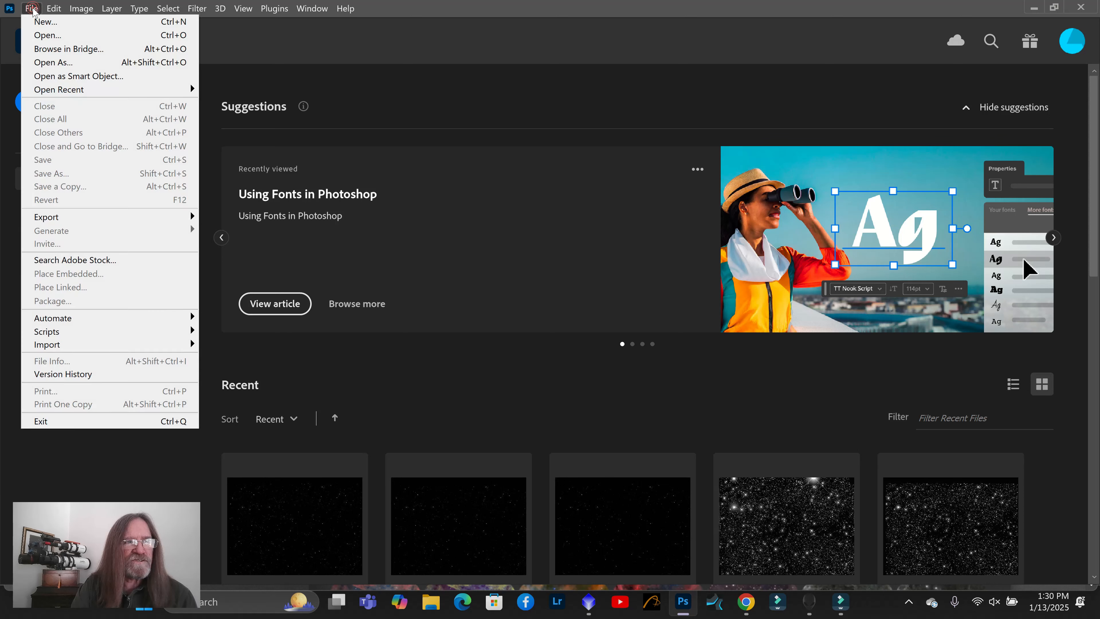
left_click(125, 36)
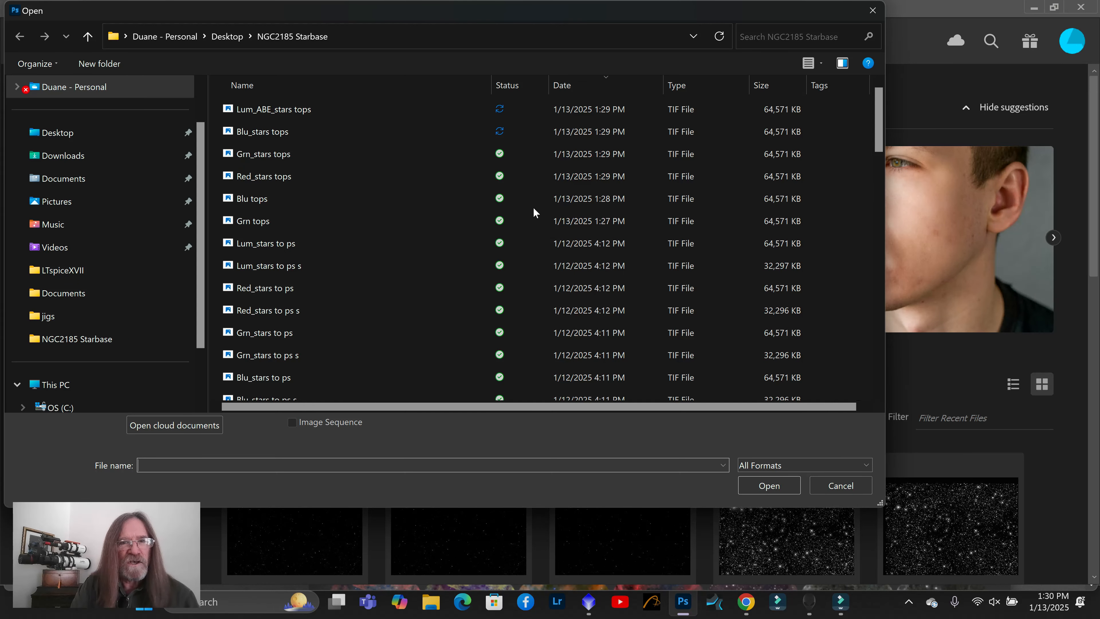
left_click(599, 80)
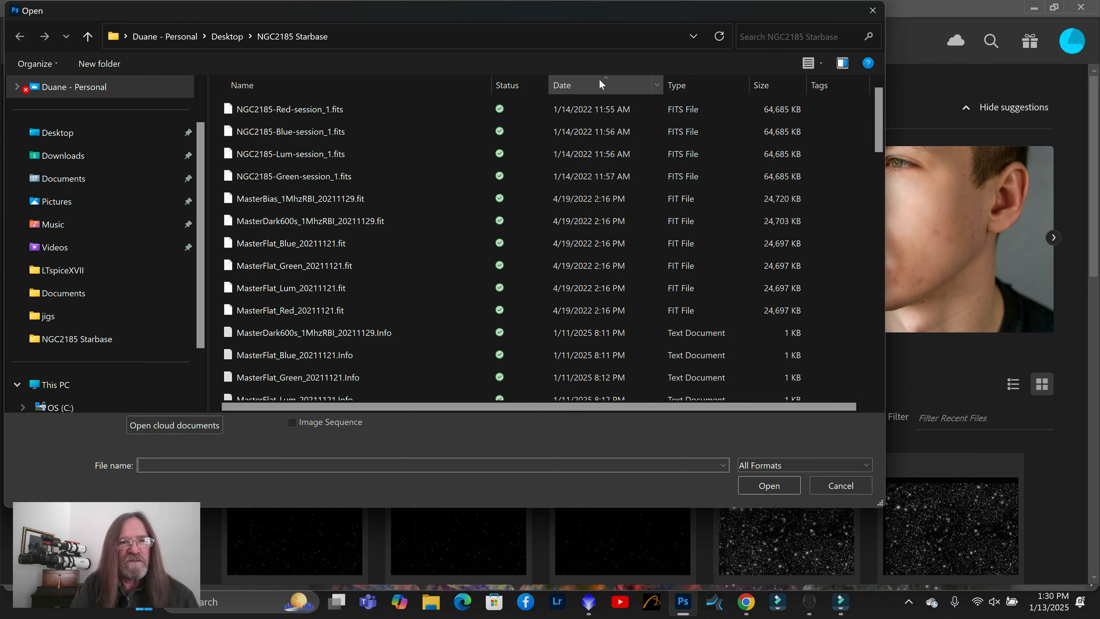
left_click(599, 80)
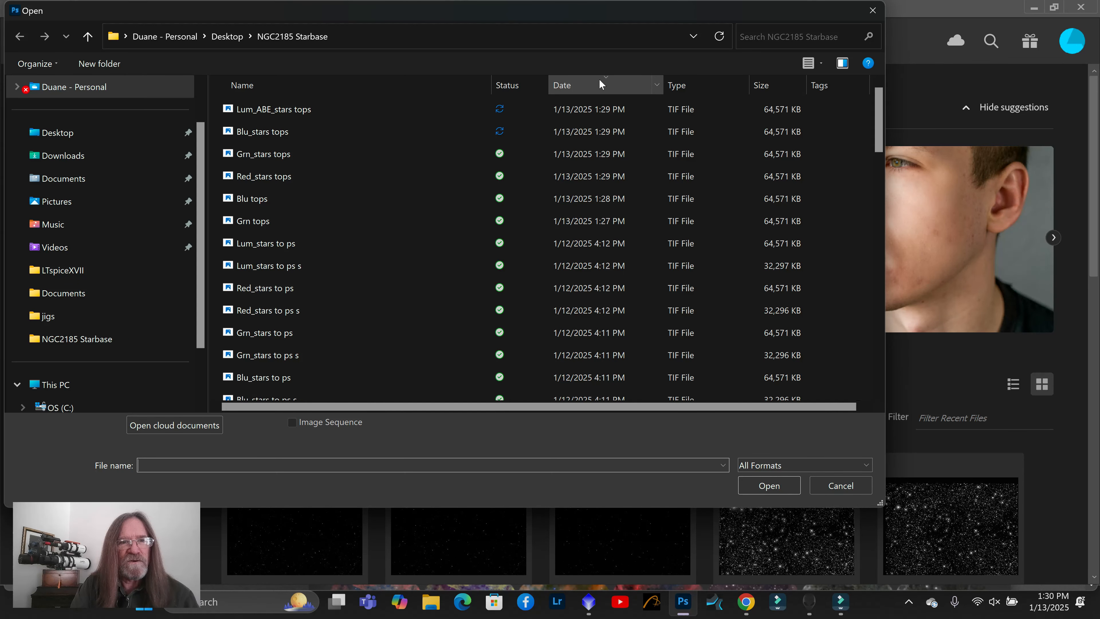
left_click(293, 178)
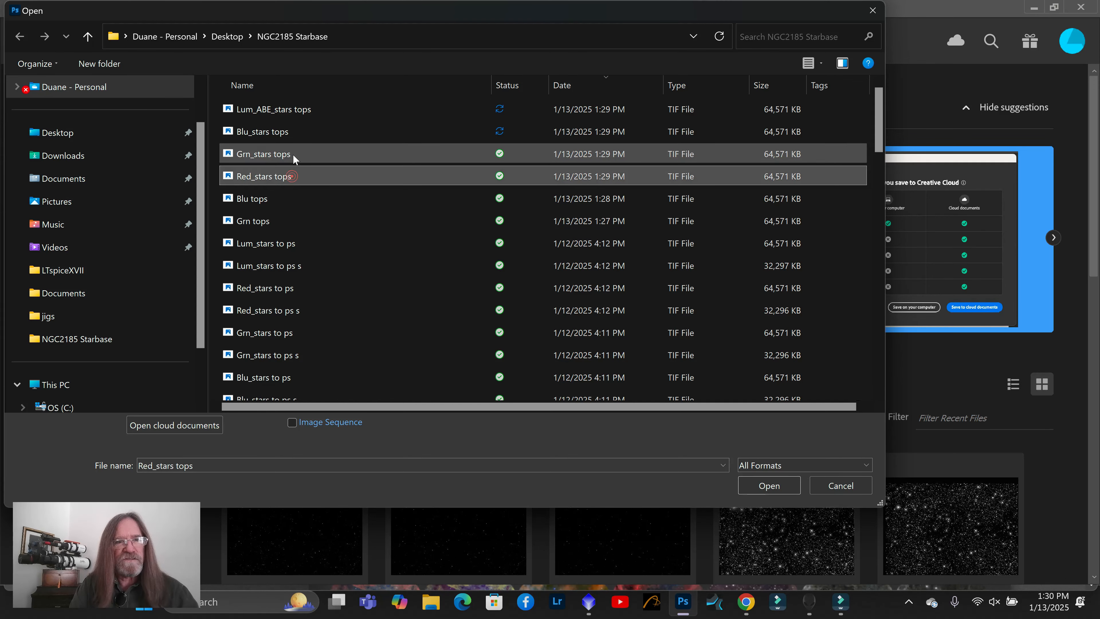
left_click(293, 154, "ctrl")
left_click(291, 133, "ctrl")
left_click(301, 112, "ctrl")
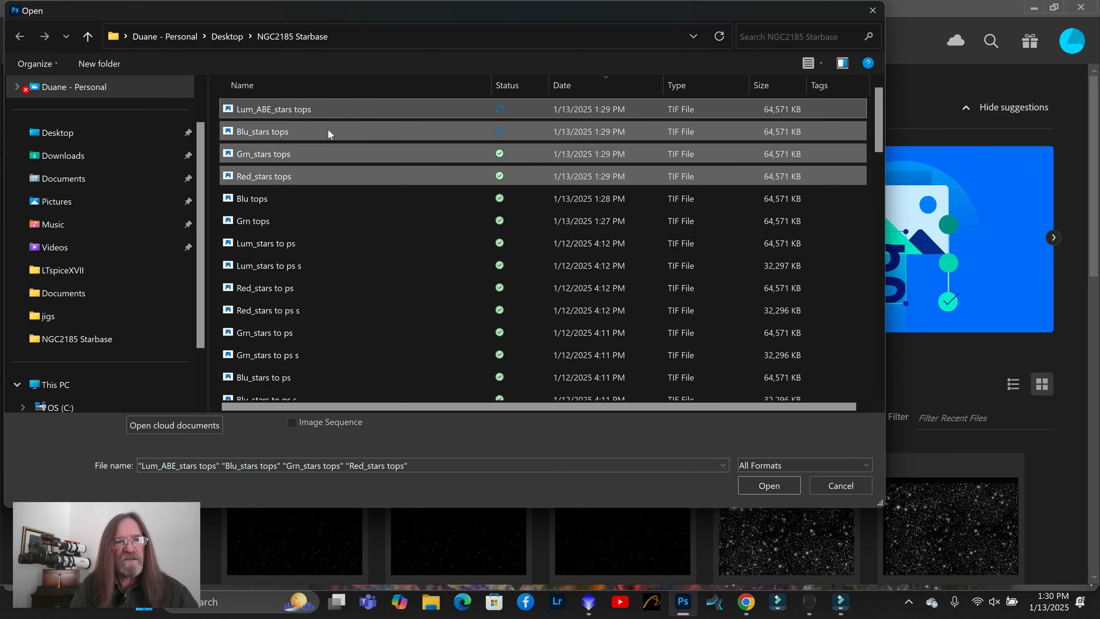
left_click(771, 485)
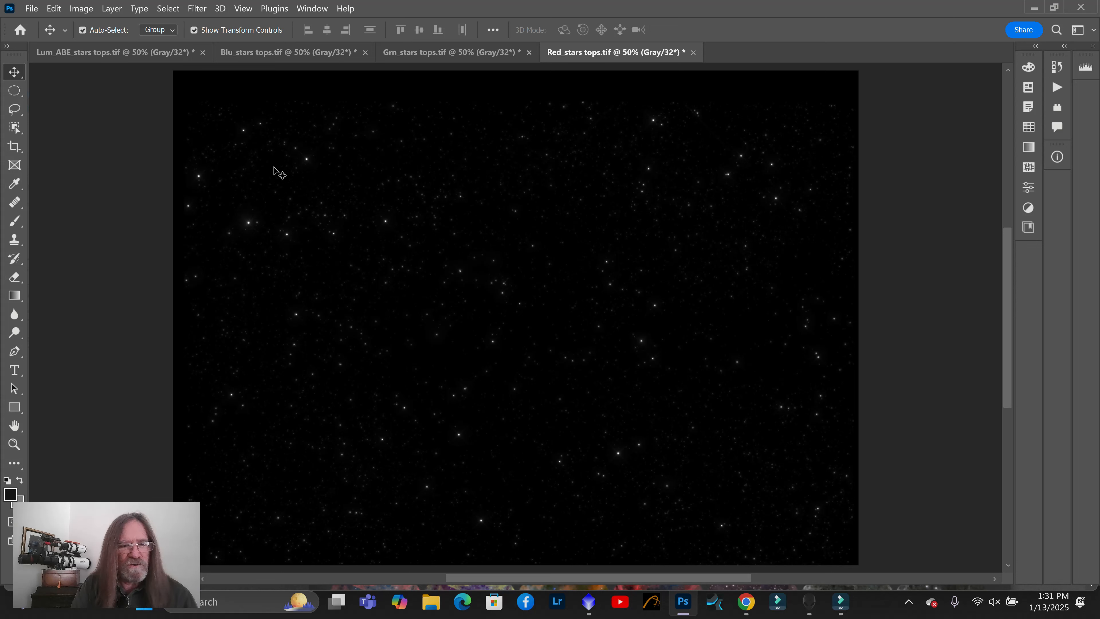
Apply a Levels adjustment to the Red_stars tops image with the black input level set to 1
left_click(82, 9)
mouse_move(90, 26)
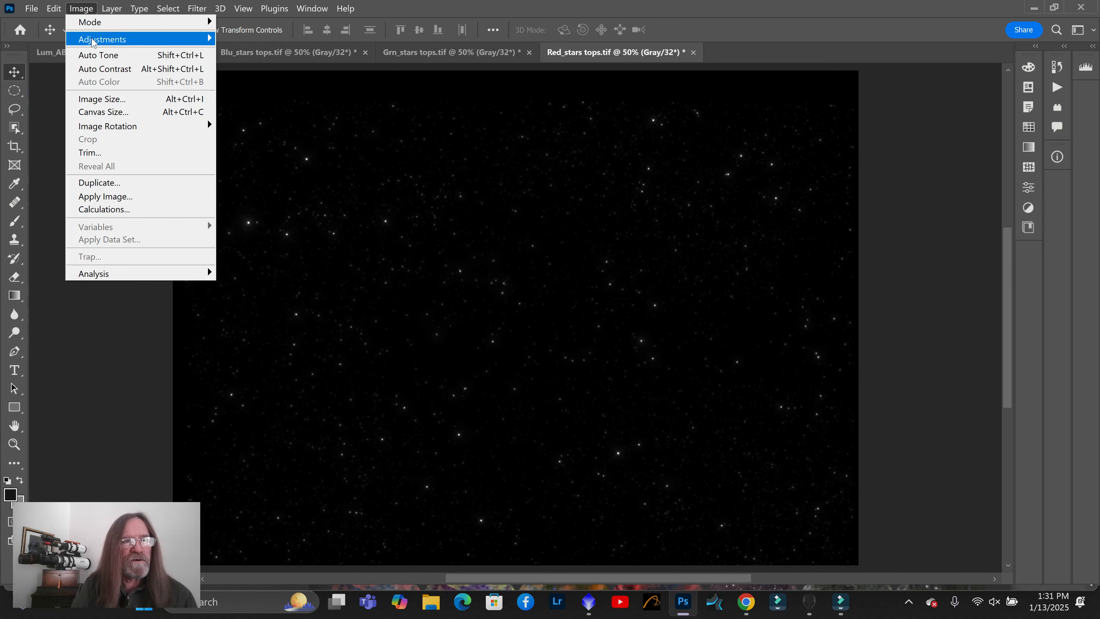
left_click(242, 52)
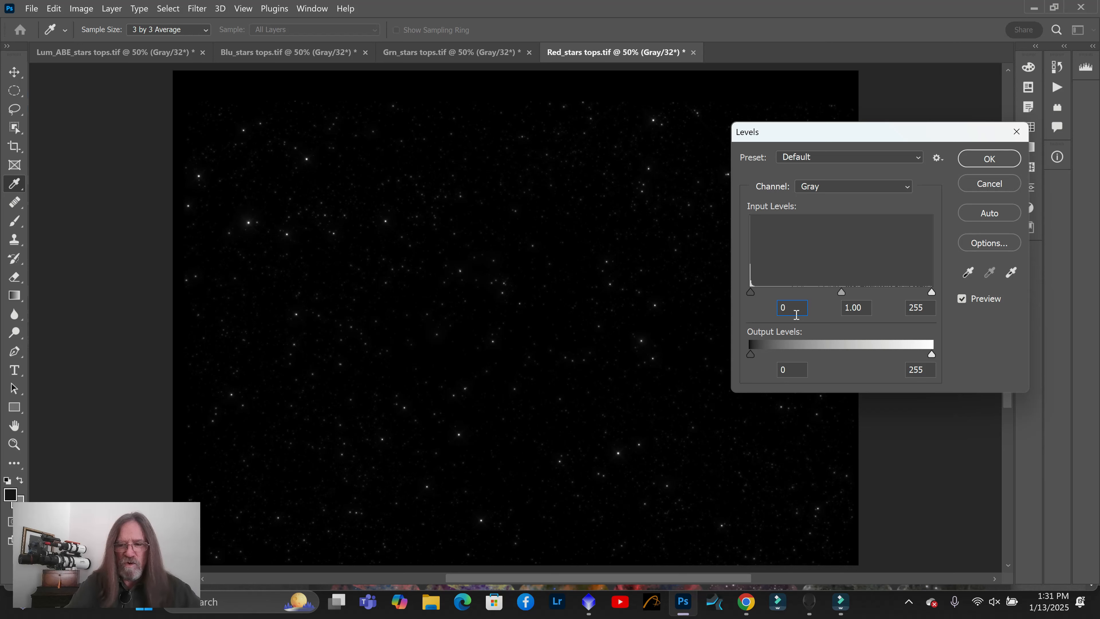
type("1")
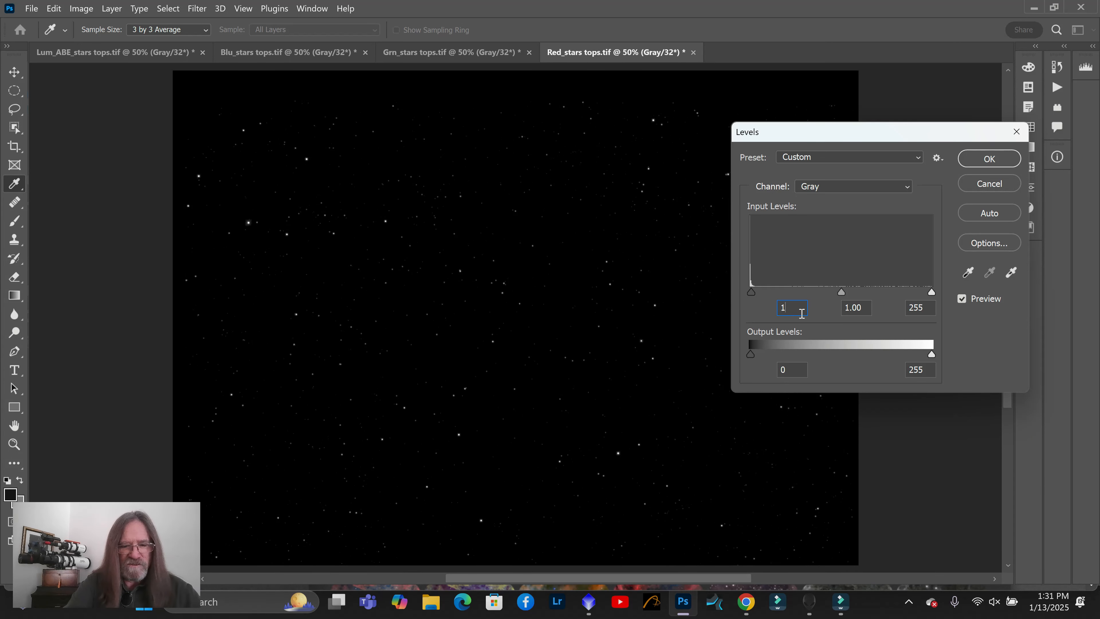
type("0")
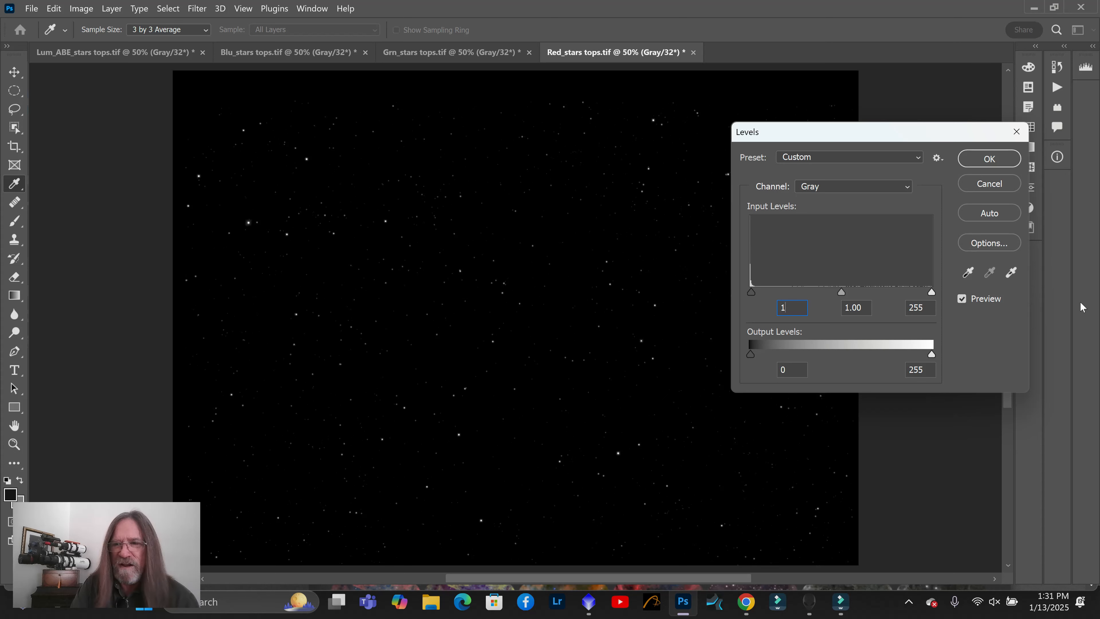
left_click(989, 159)
key("v")
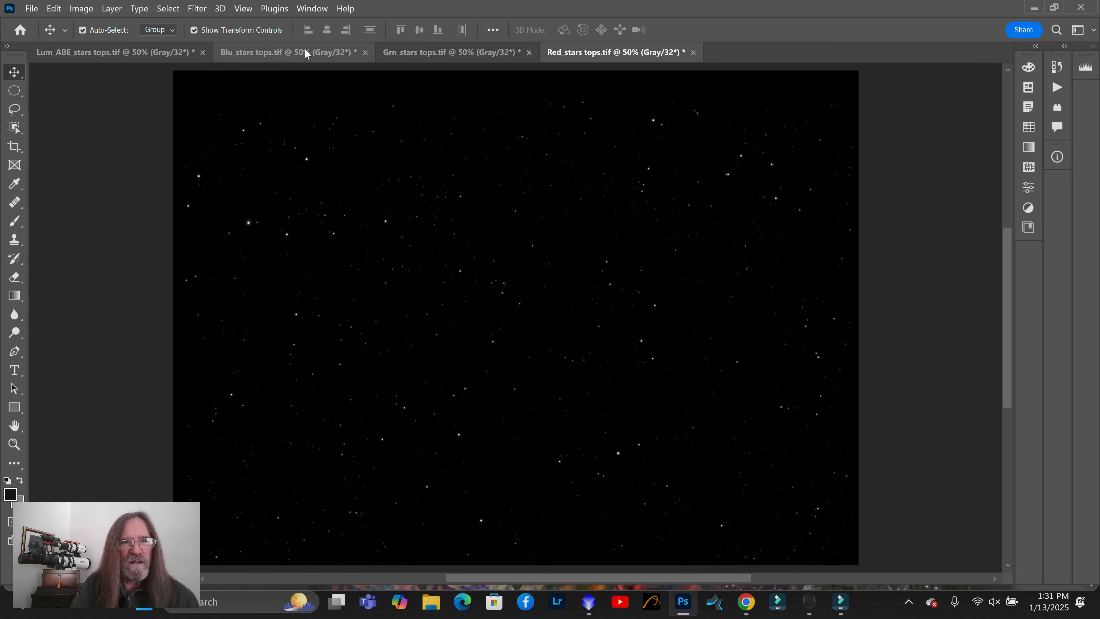
Bring up the Blu_stars tops image and apply a Levels adjustment with the black input level set to 1
left_click(304, 48)
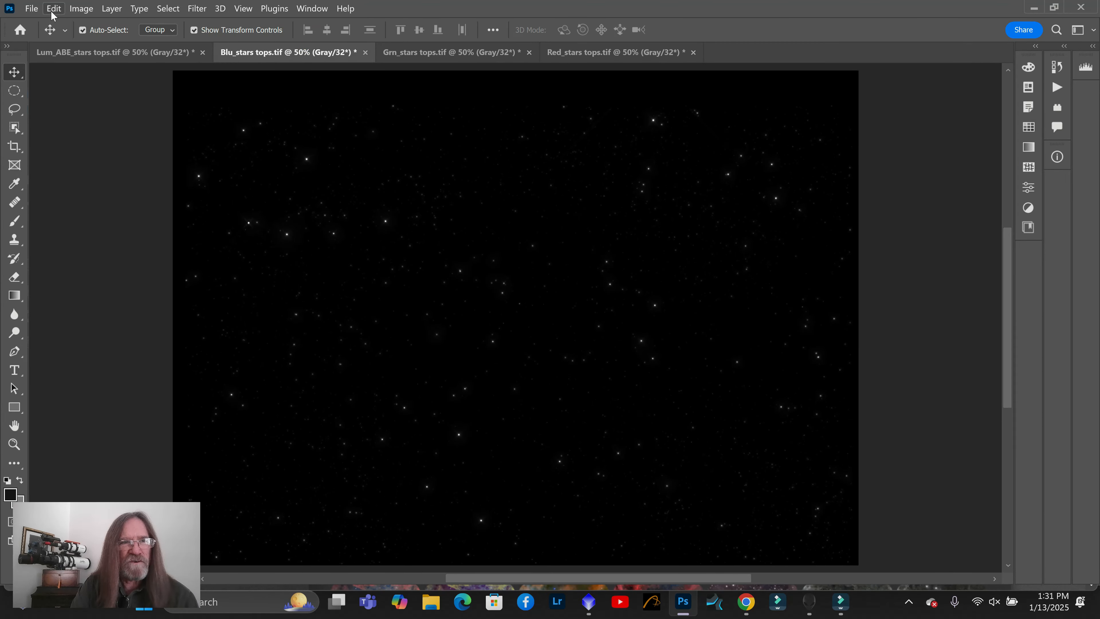
left_click(31, 8)
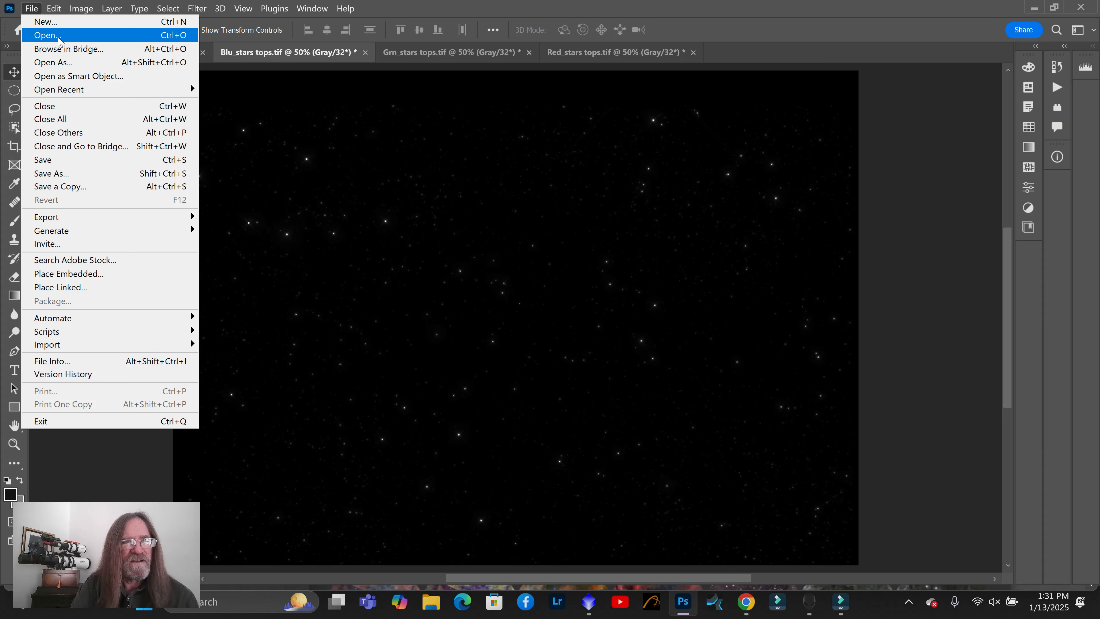
left_click(82, 8)
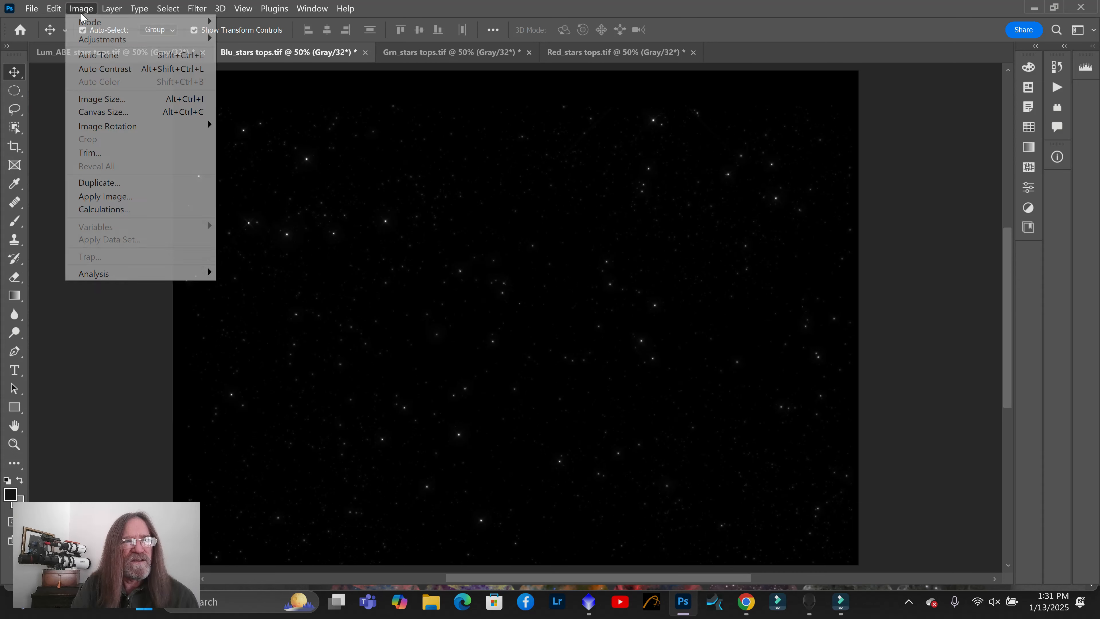
mouse_move(100, 46)
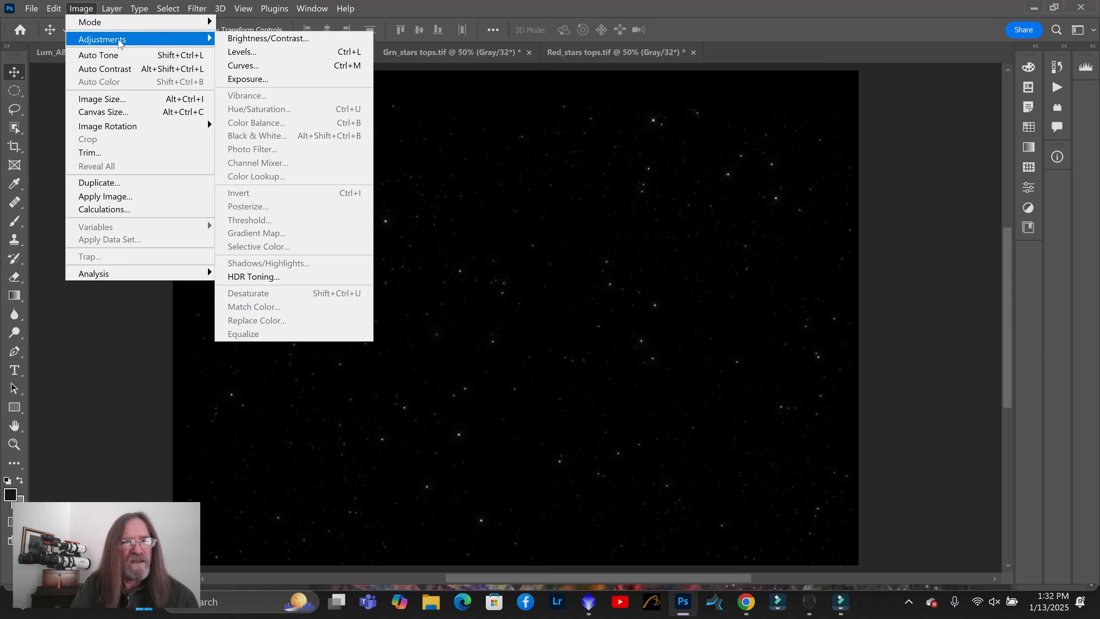
left_click(243, 52)
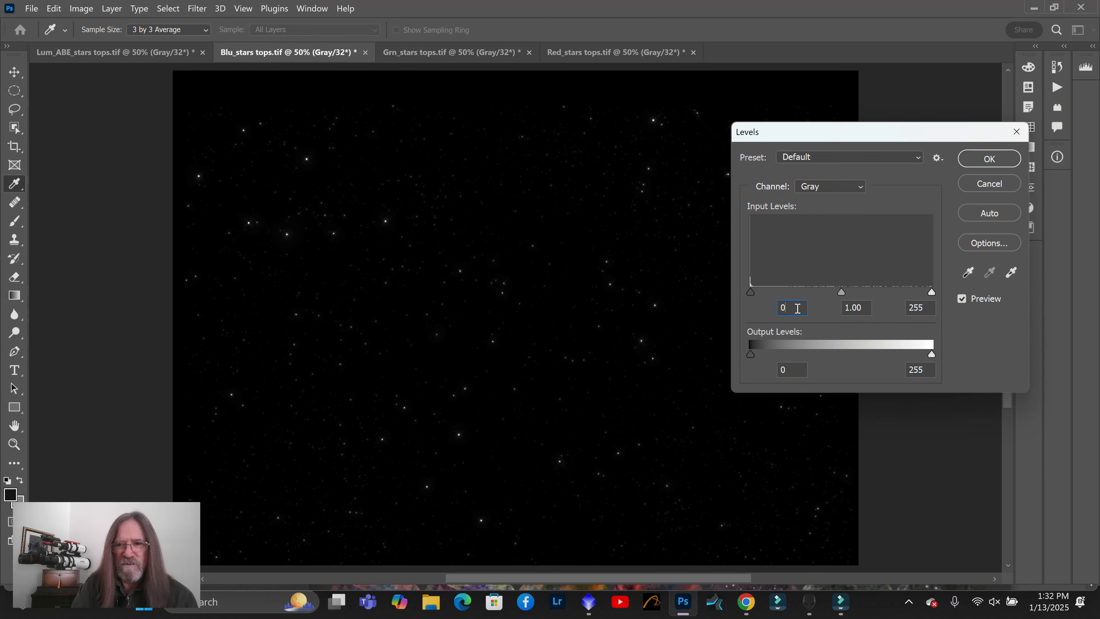
double_click(797, 309)
type("1")
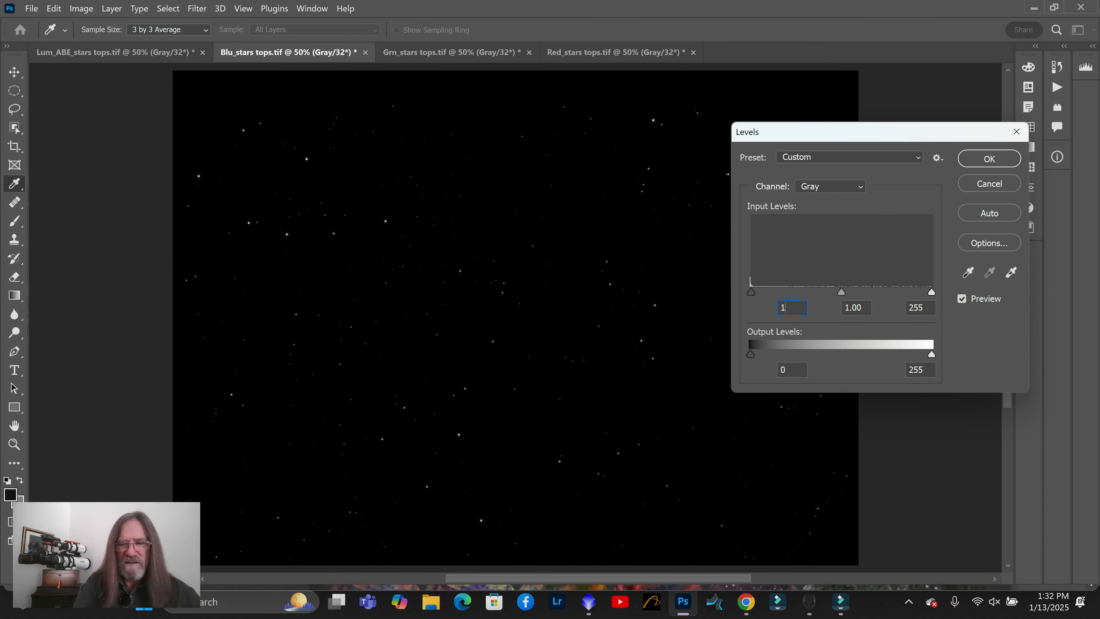
left_click(990, 159)
key("v")
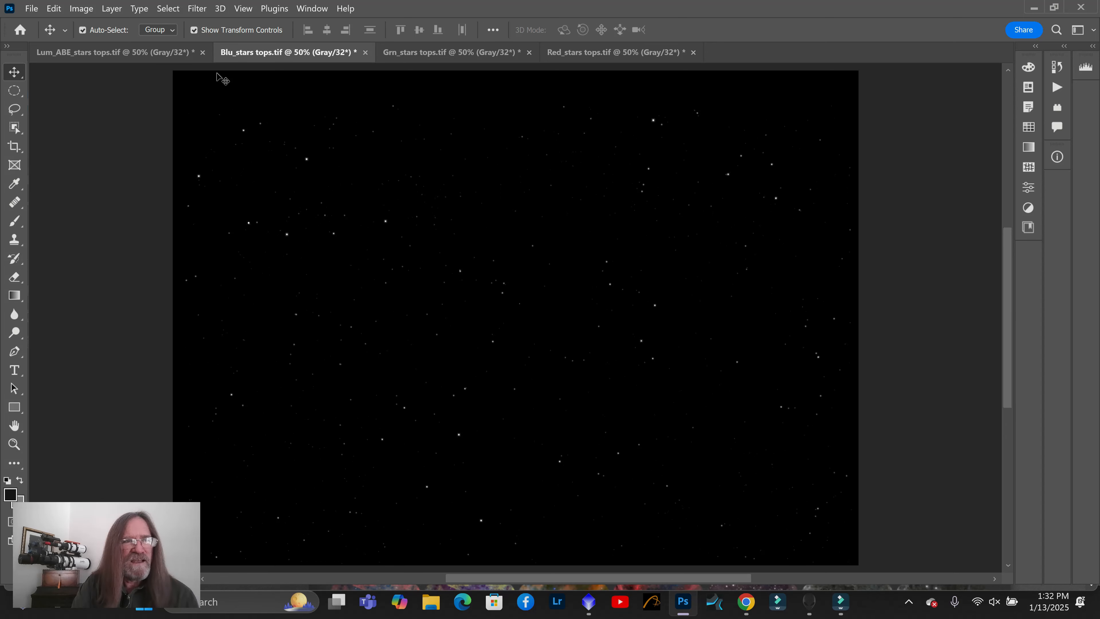
Bring up the Grn_stars tops image and apply a Levels adjustment with the black input level set to 1
left_click(429, 52)
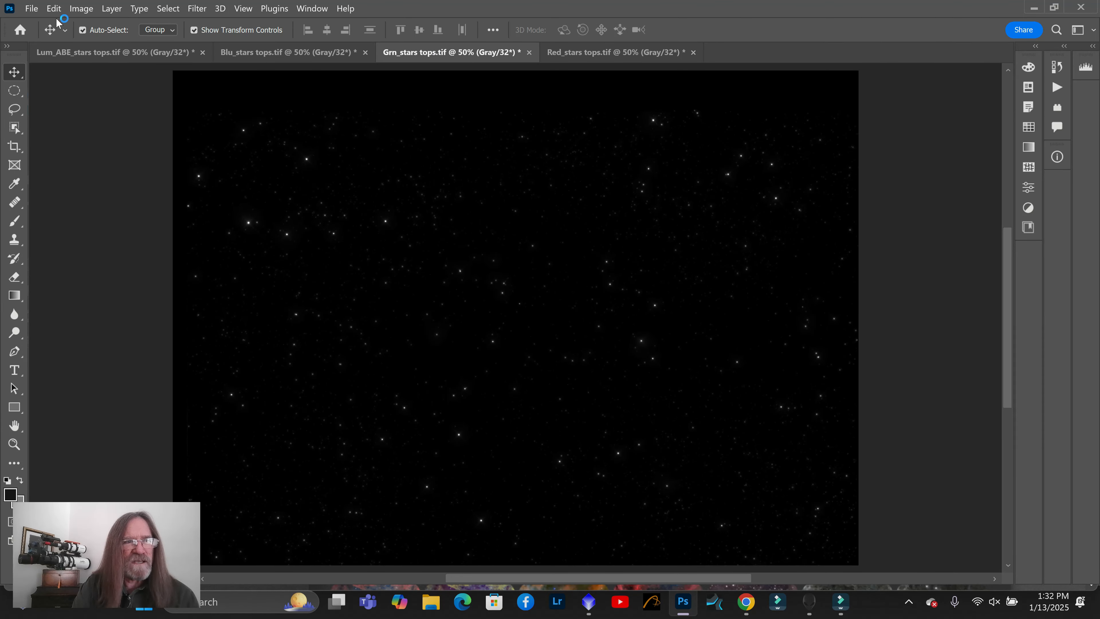
left_click(91, 9)
mouse_move(103, 38)
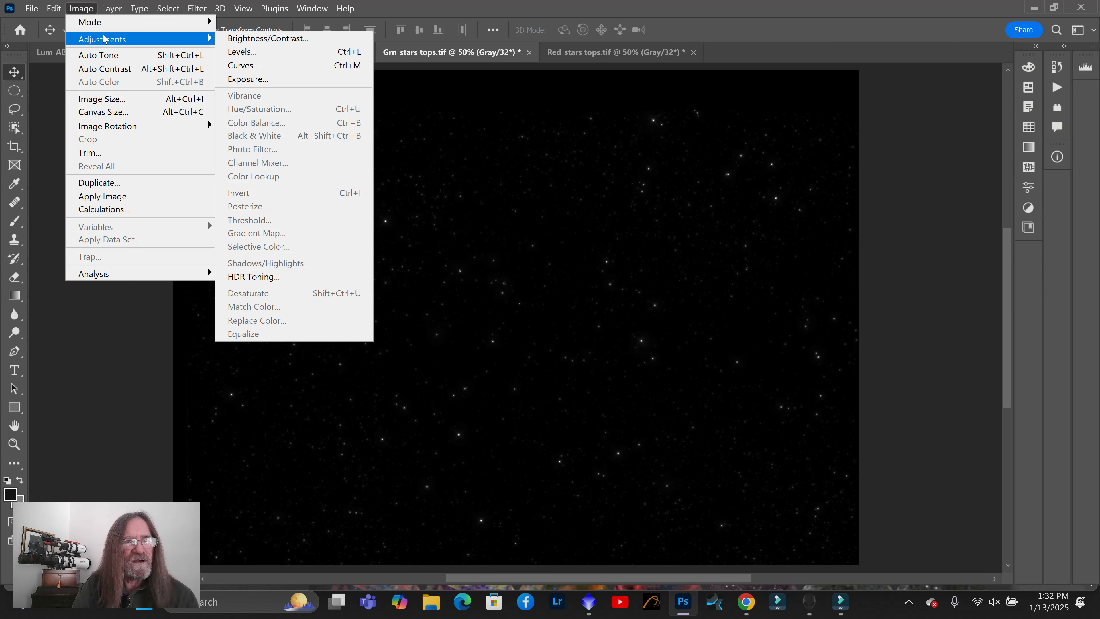
left_click(307, 52)
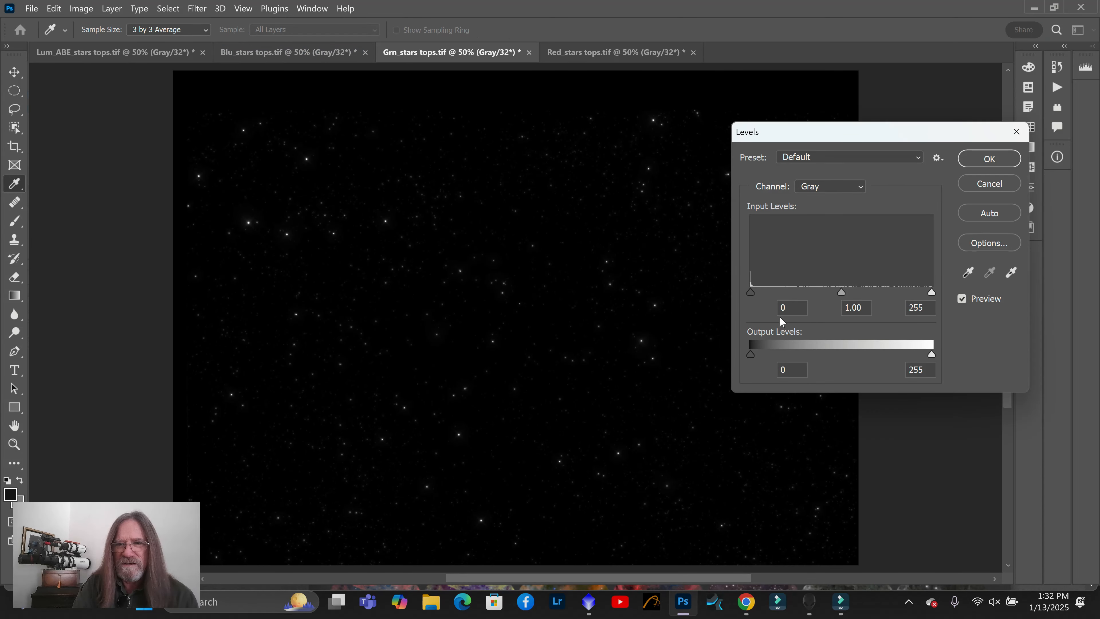
type("1")
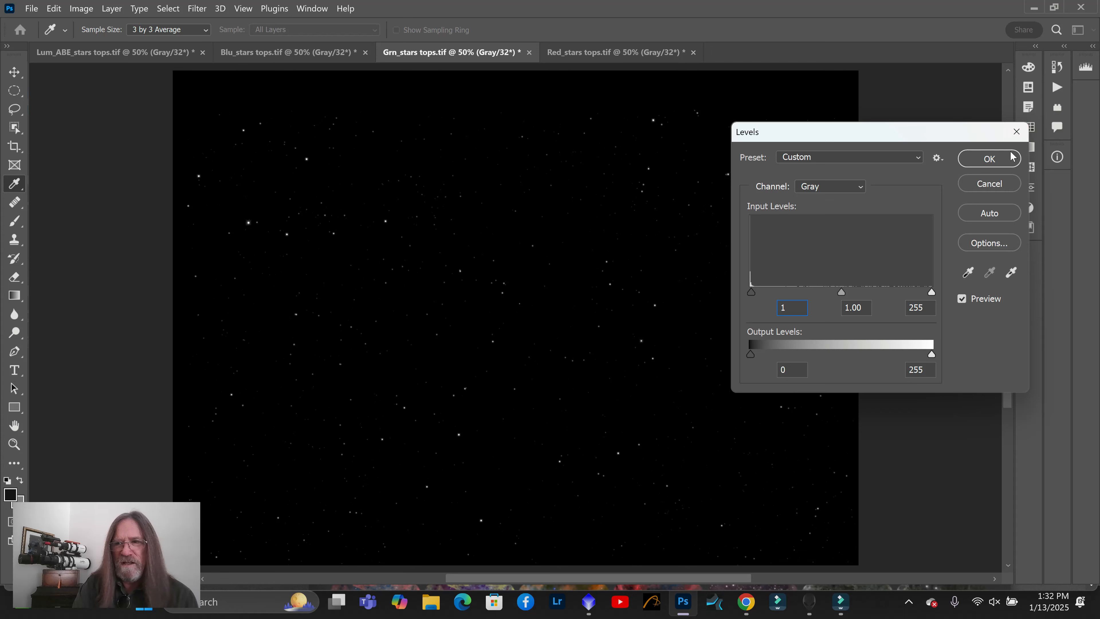
left_click(1010, 159)
left_click(81, 8)
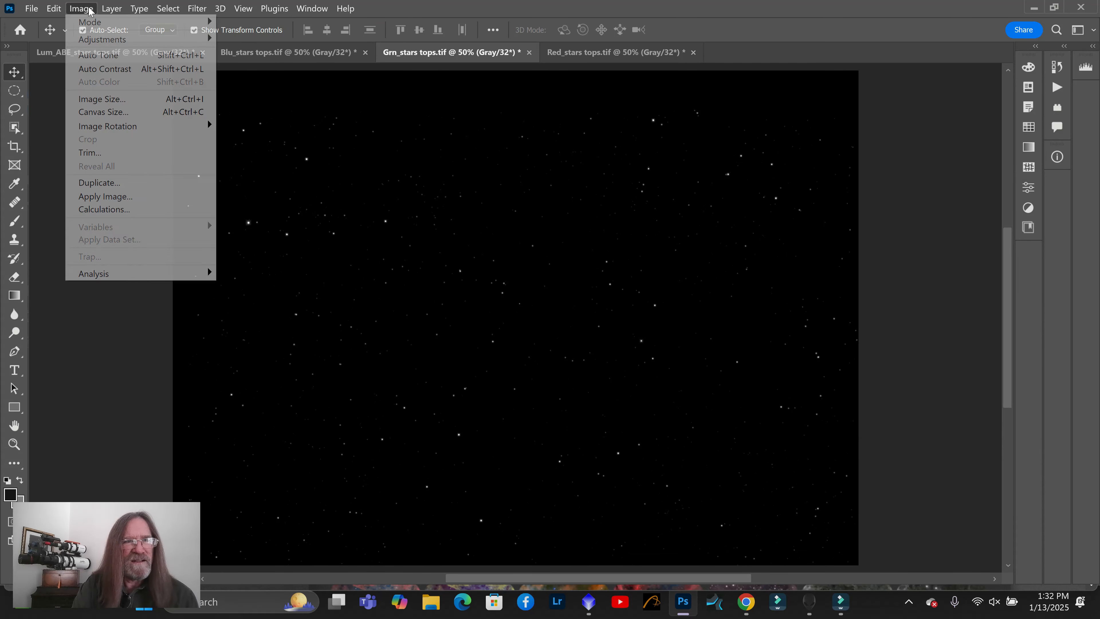
mouse_move(194, 40)
left_click(247, 52)
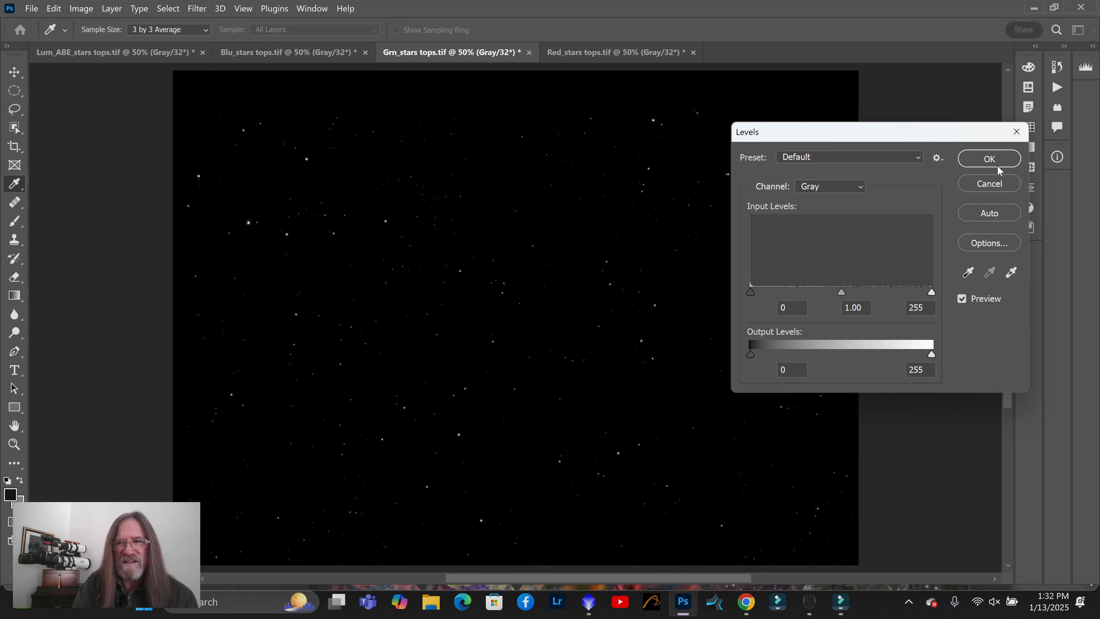
left_click(999, 185)
Look through the Red_stars, Lum_ABE_stars, Blu_stars and Grn_stars tops images to compare their backgrounds and stars
left_click(558, 58)
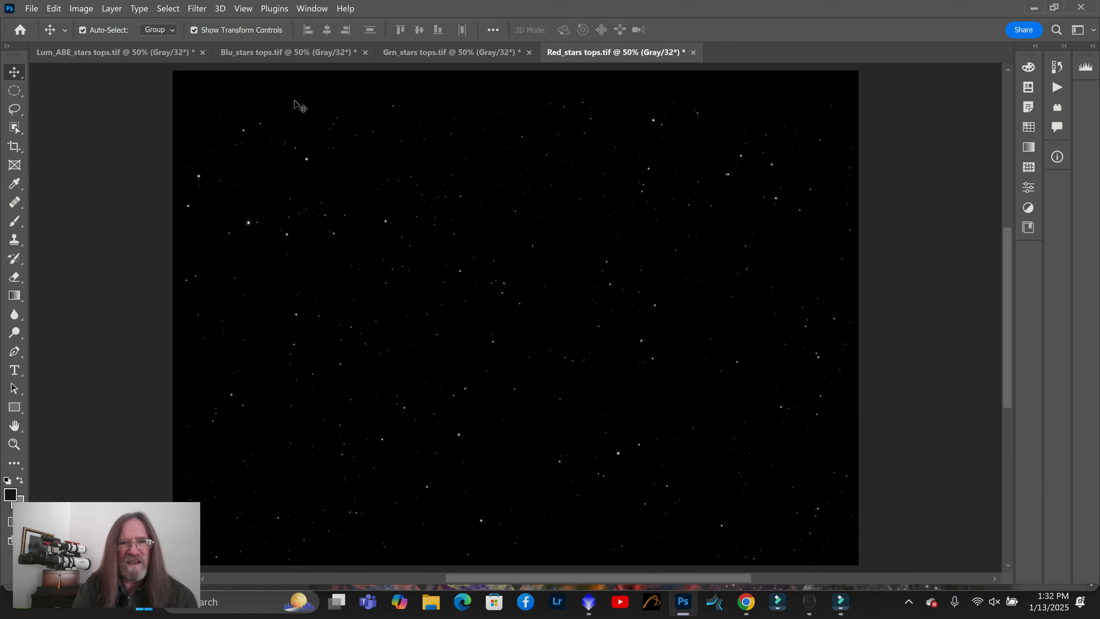
left_click(152, 49)
left_click(291, 52)
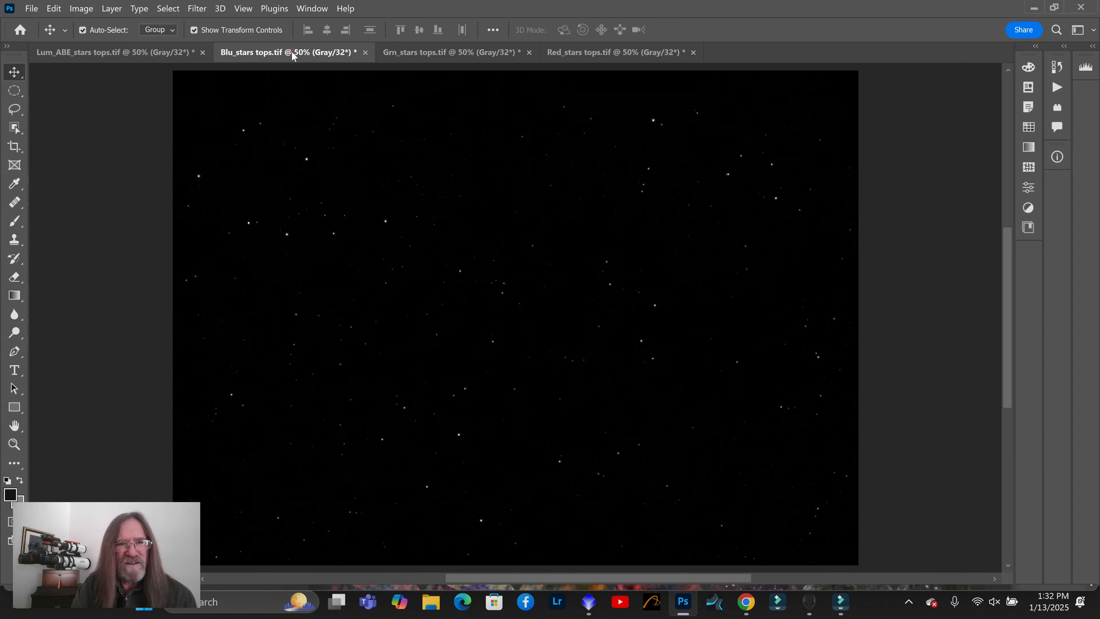
left_click(449, 52)
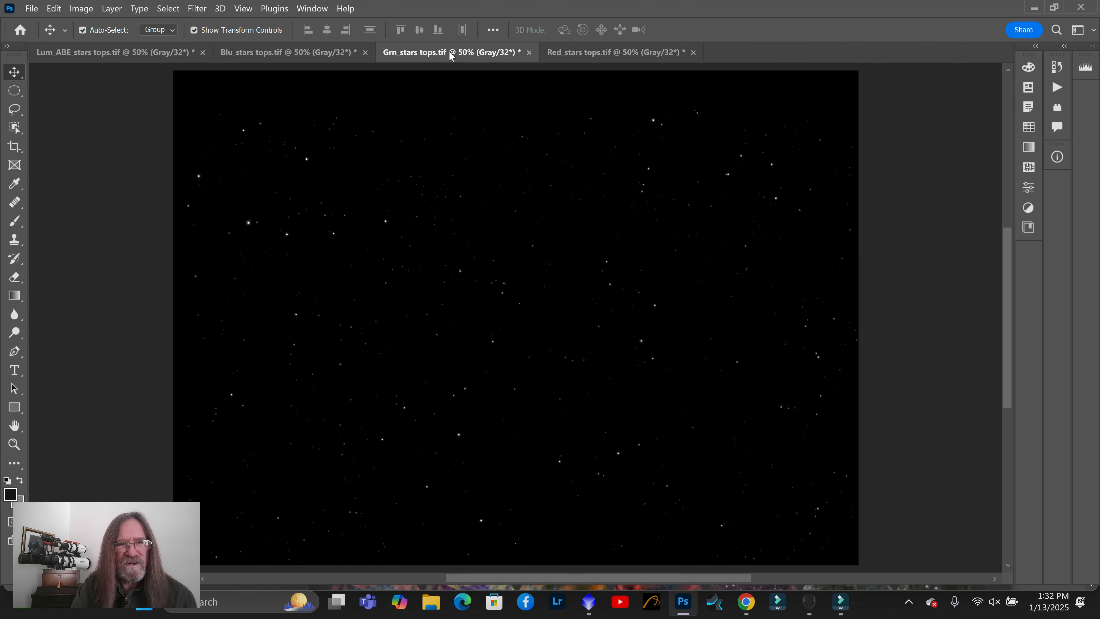
left_click(598, 53)
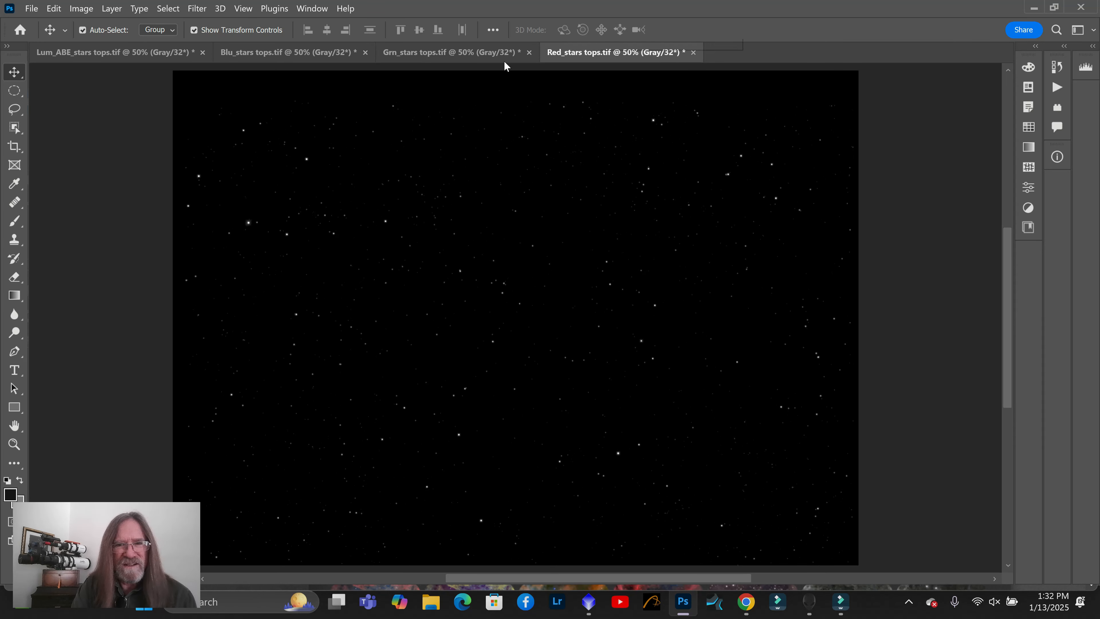
Bring up the Lum_ABE_stars tops image and apply a Levels adjustment with the black input level set to 1
left_click(139, 56)
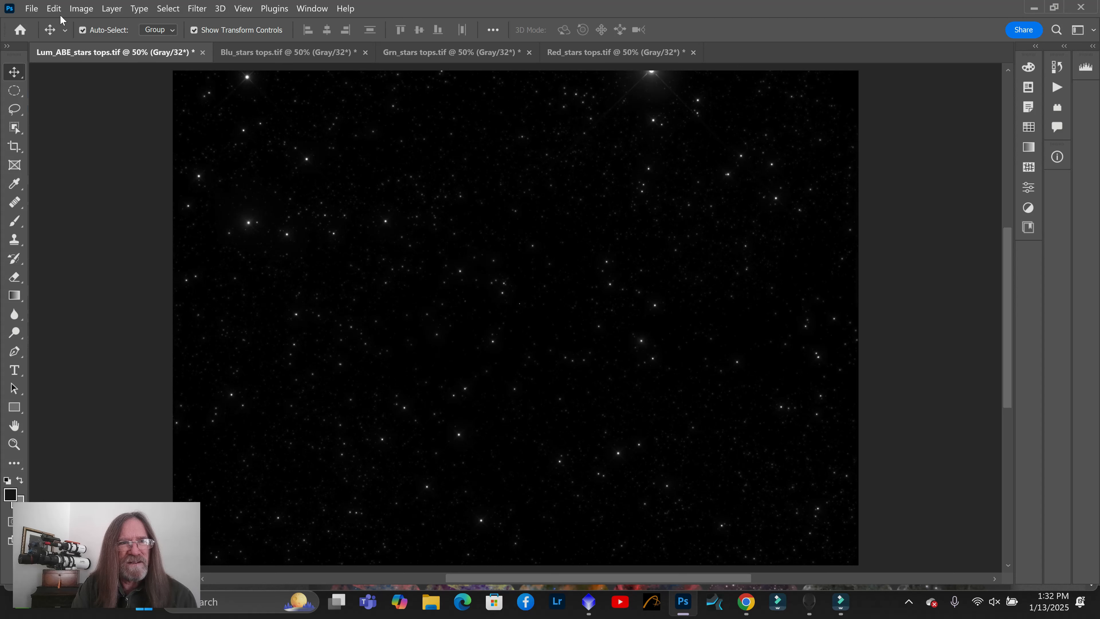
left_click(81, 8)
mouse_move(106, 40)
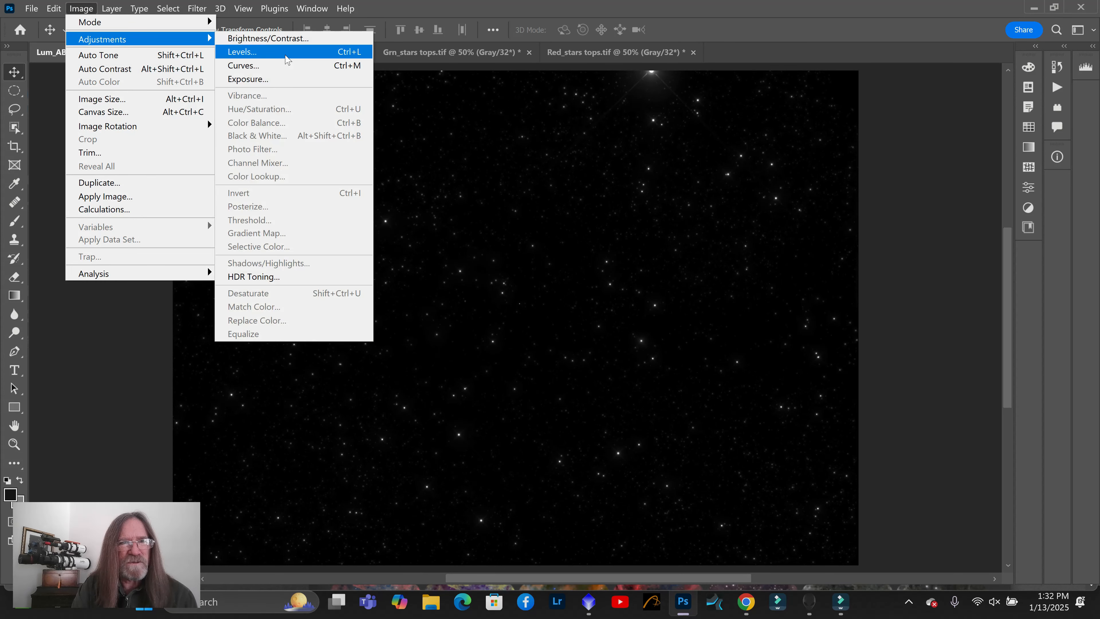
left_click(285, 52)
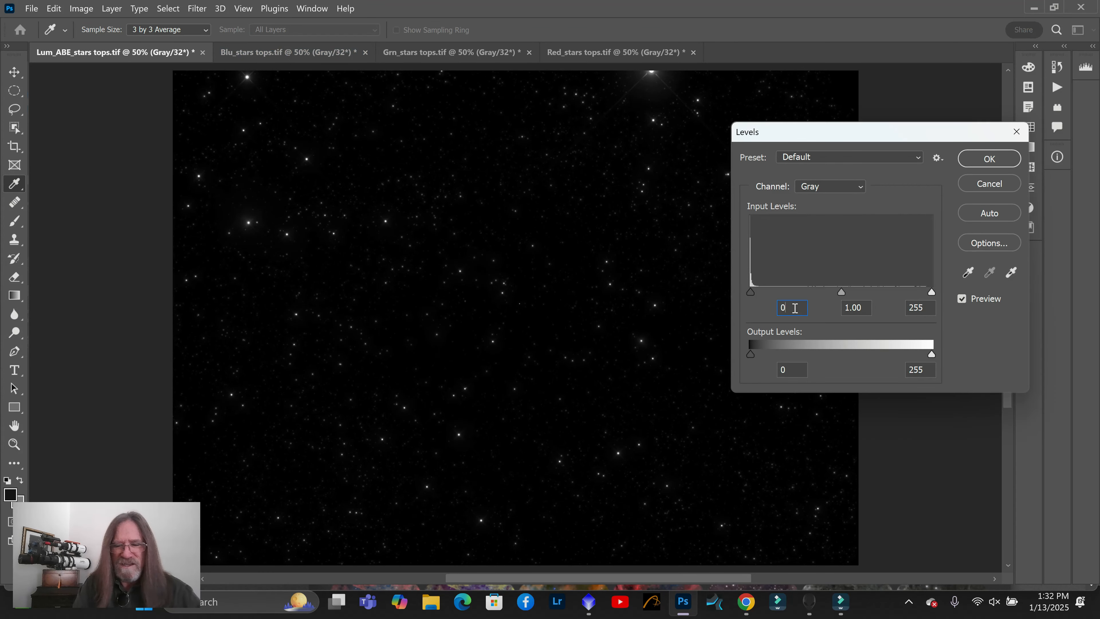
key("BackSpace")
type("1")
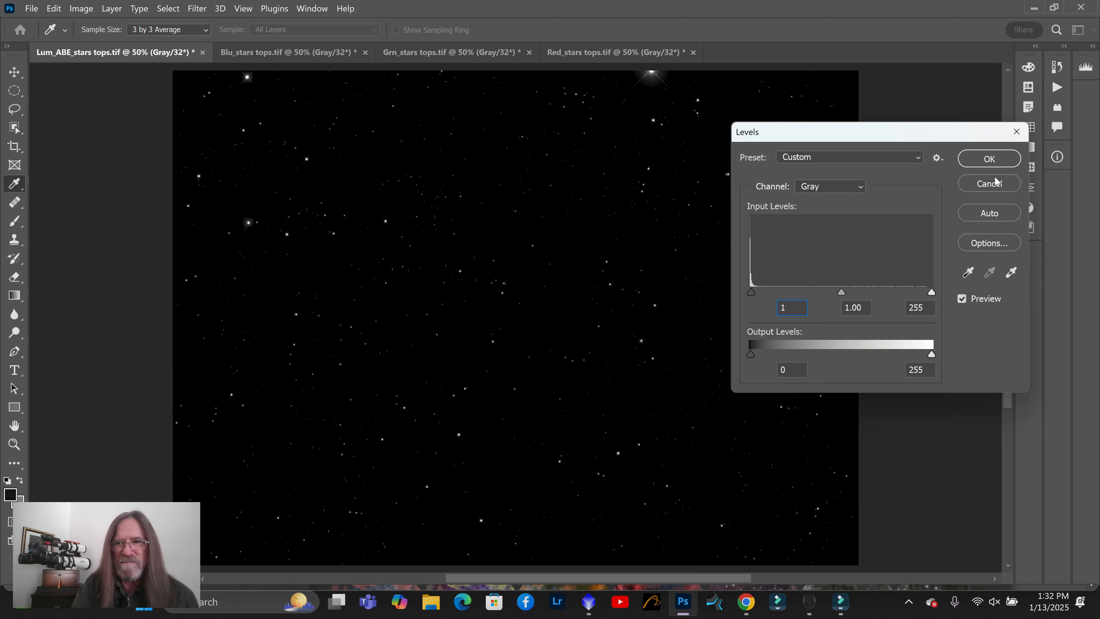
left_click(991, 159)
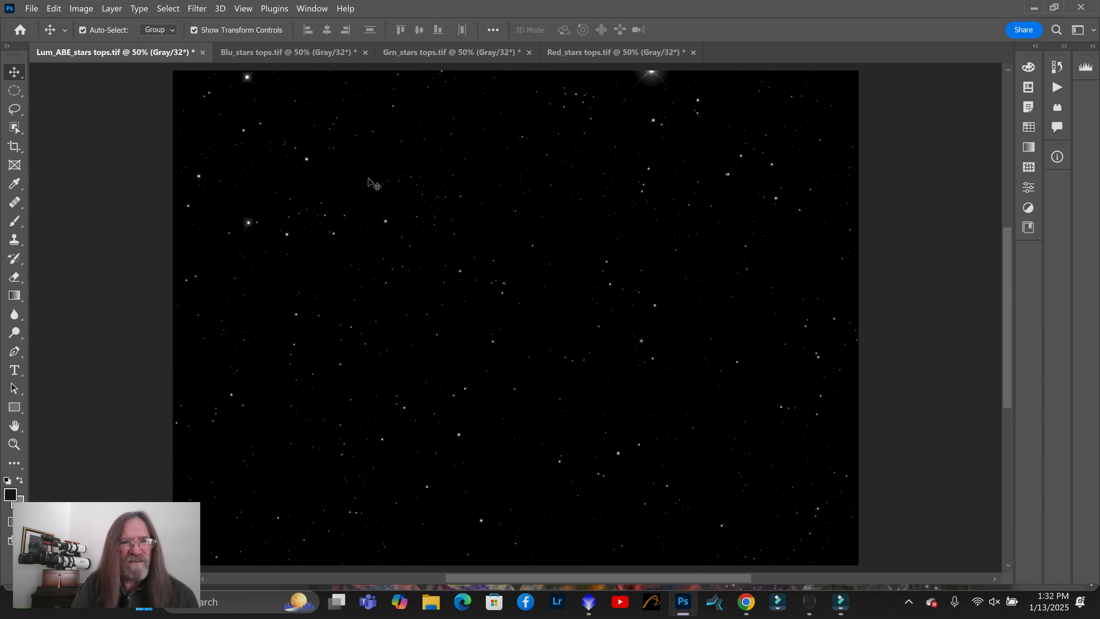
Convert the Lum_ABE_stars tops image to 16 bits per channel, using the Equalize Histogram method for HDR Toning
left_click(84, 8)
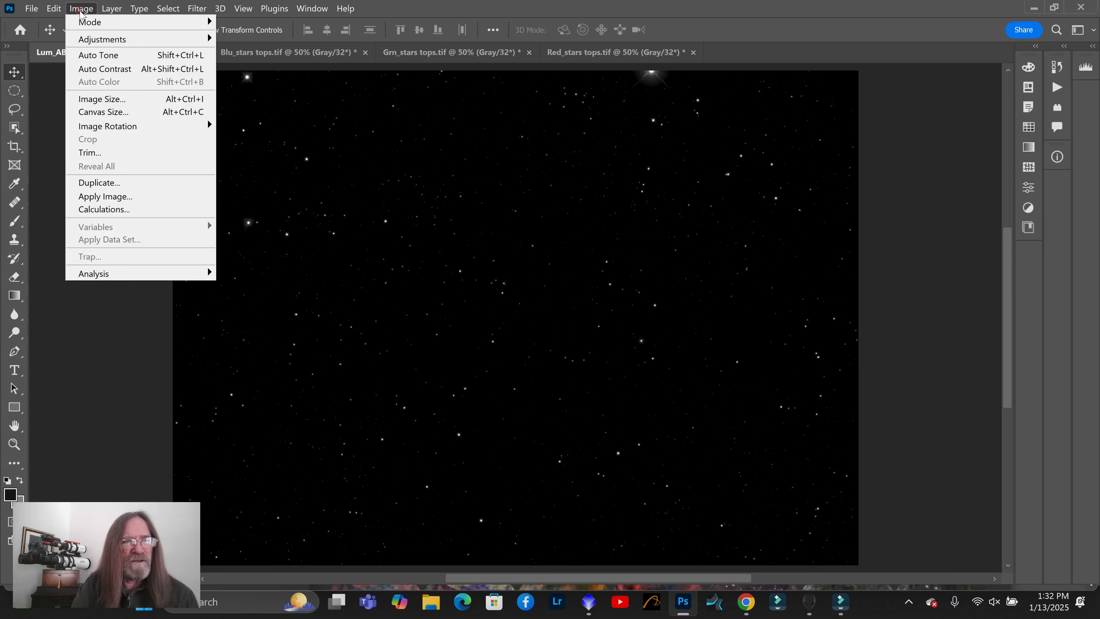
mouse_move(101, 20)
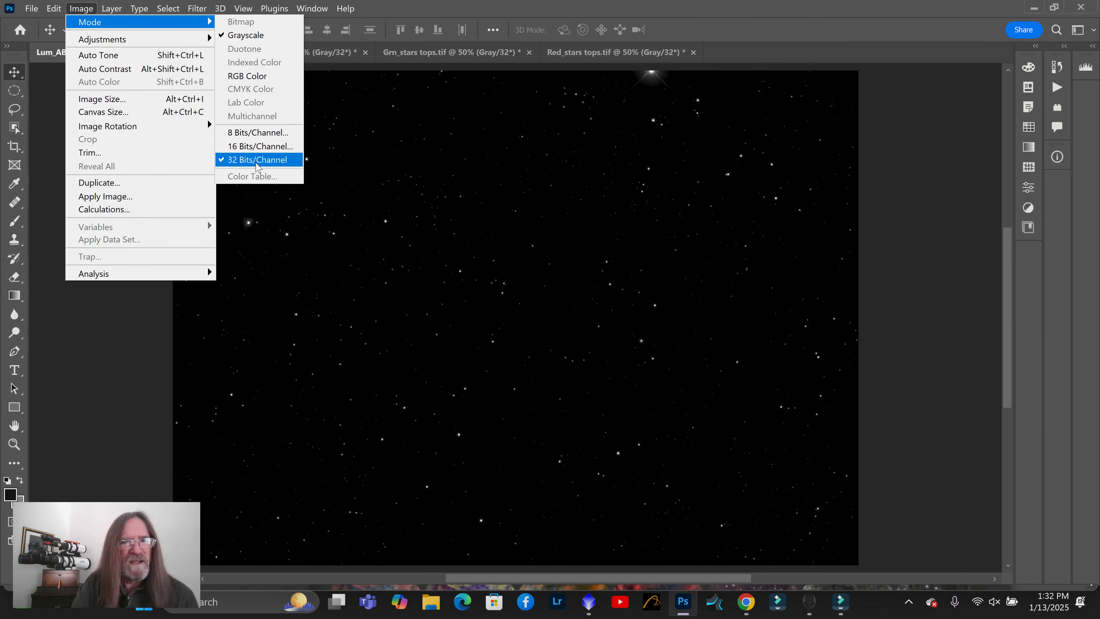
left_click(260, 158)
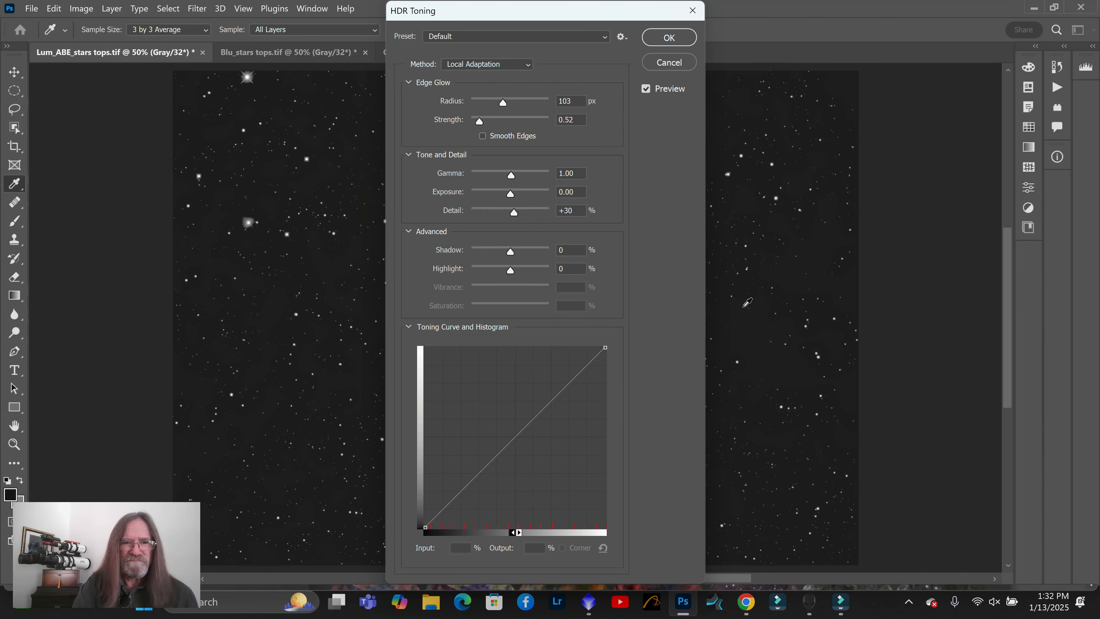
left_click_drag(576, 12, 892, 140)
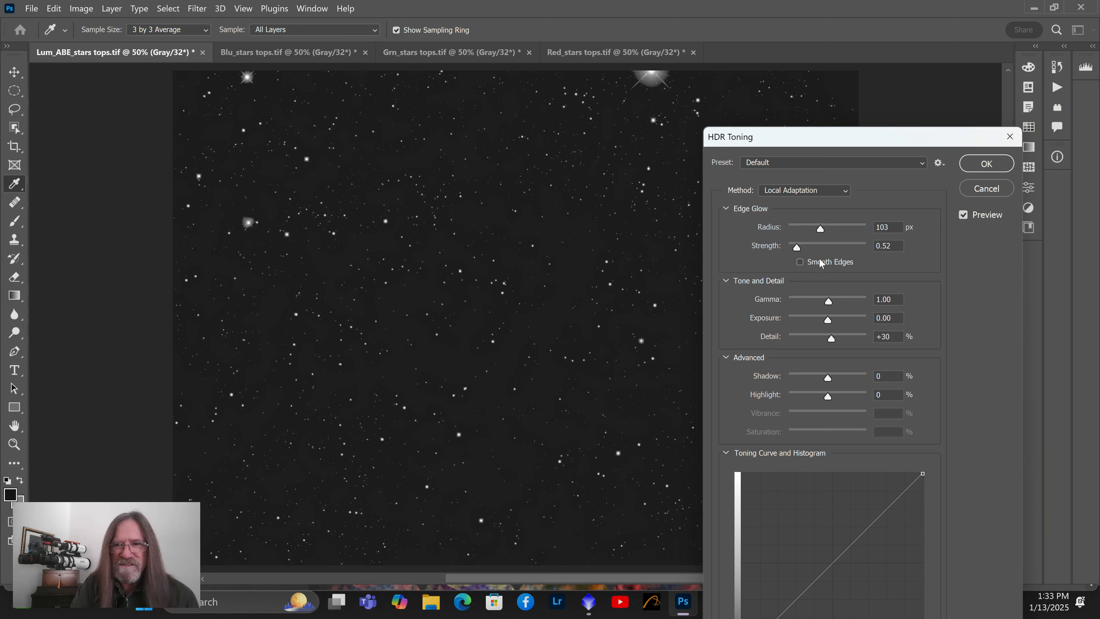
left_click(846, 193)
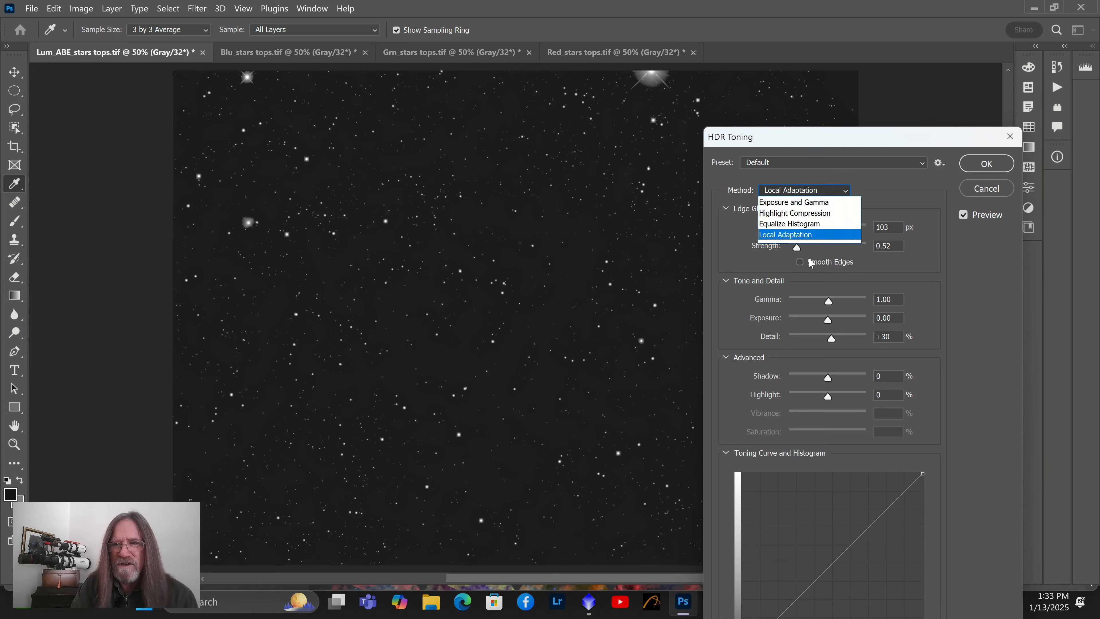
left_click(793, 224)
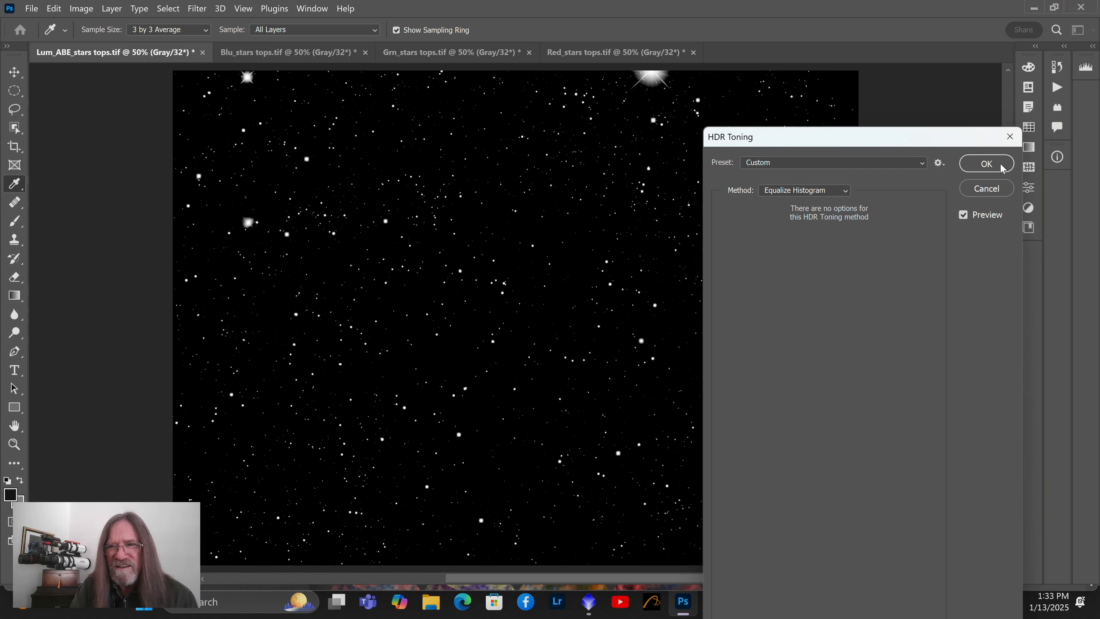
left_click(987, 164)
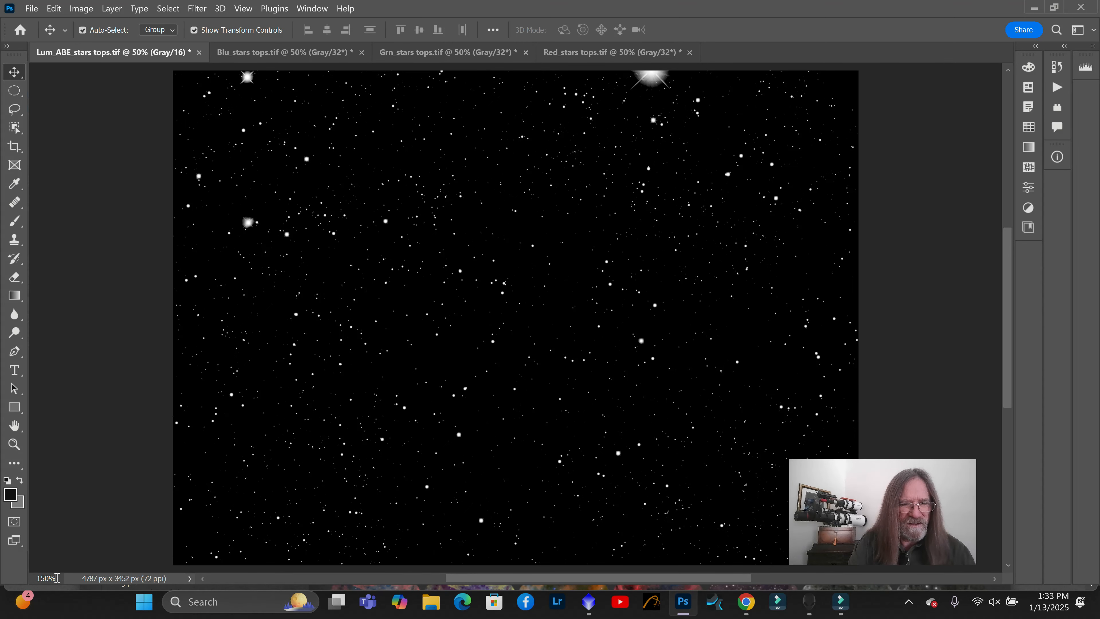
key("Return")
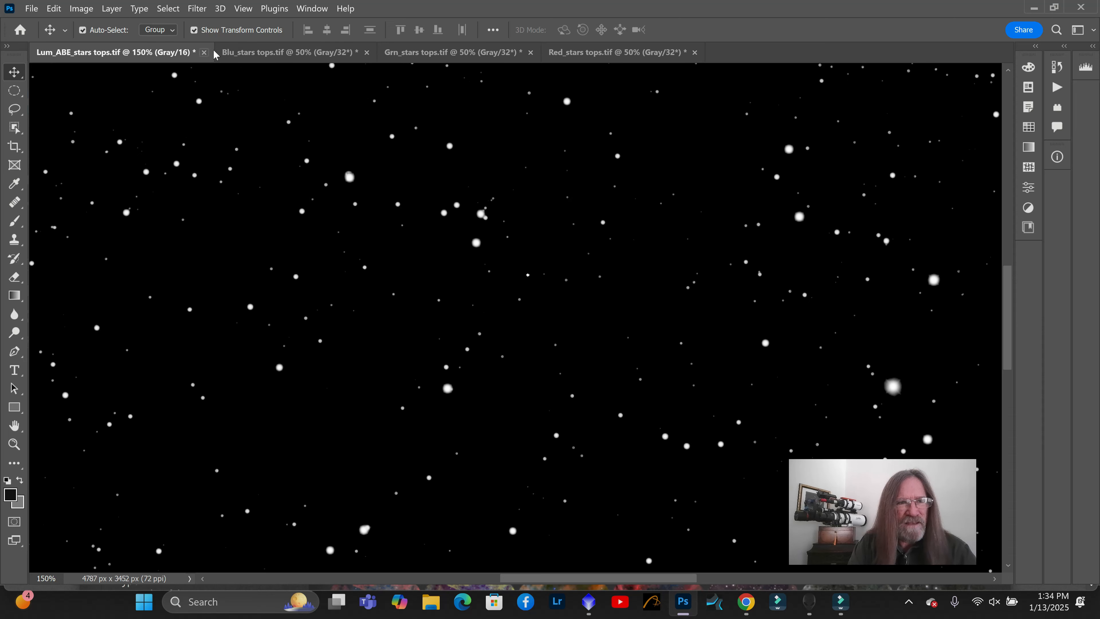
Convert the Blu_stars tops image to 16 bits per channel, using the Equalize Histogram method for HDR Toning
left_click(281, 53)
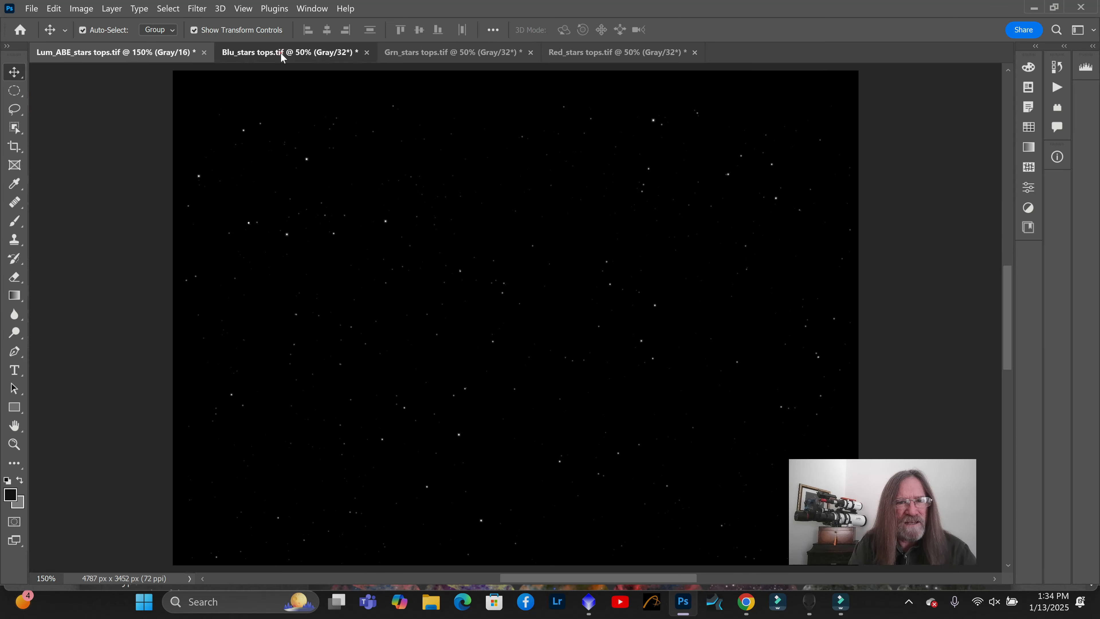
left_click(75, 10)
mouse_move(108, 35)
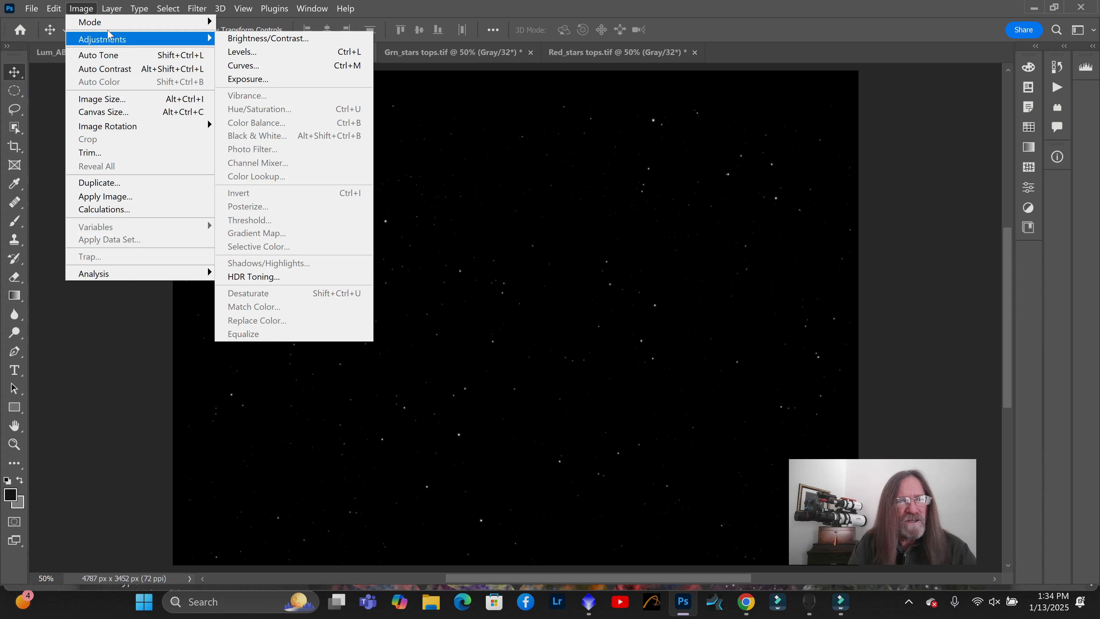
left_click(277, 148)
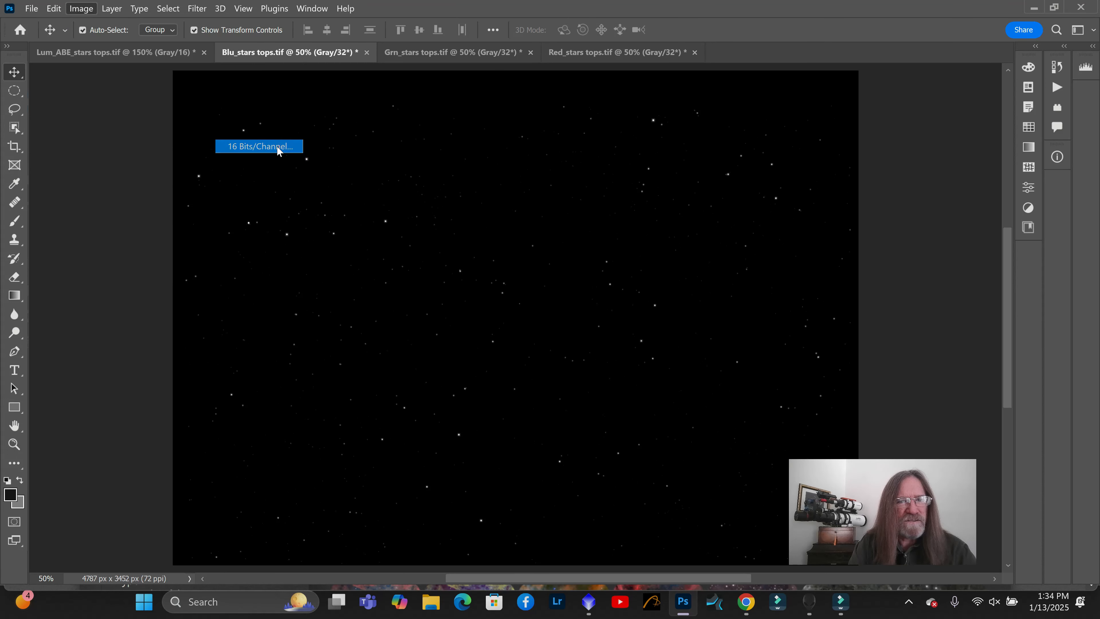
left_click(530, 65)
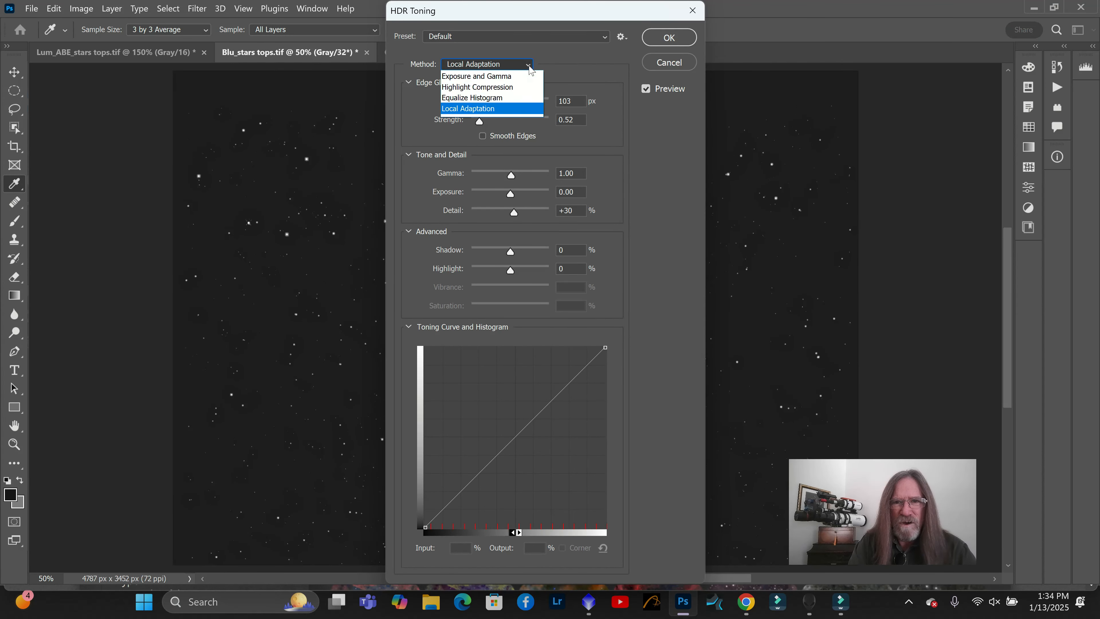
left_click(515, 96)
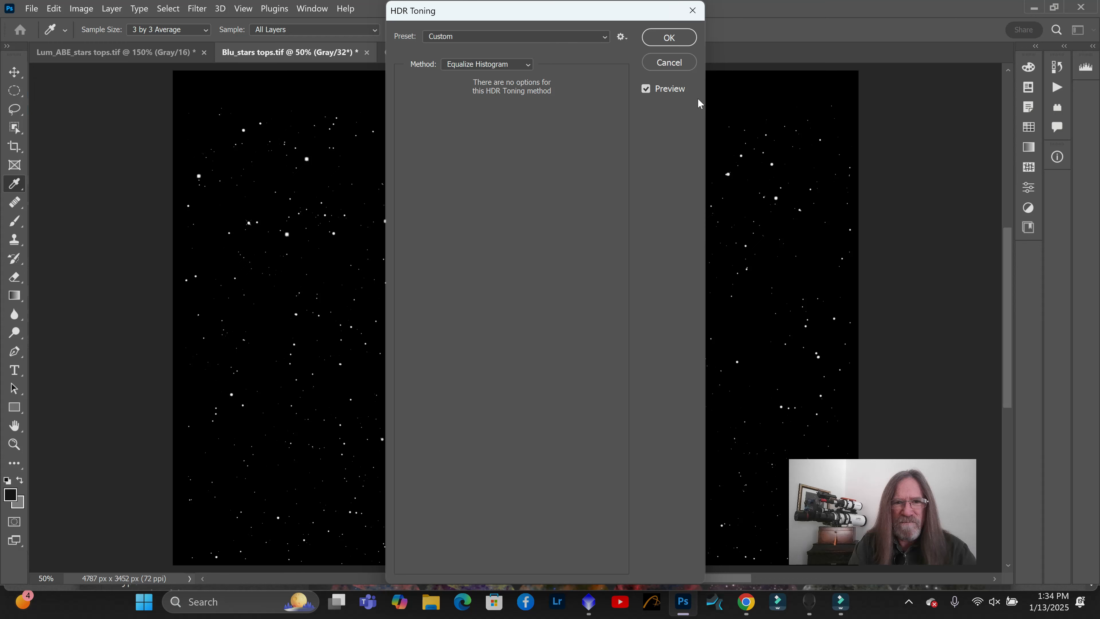
left_click(669, 37)
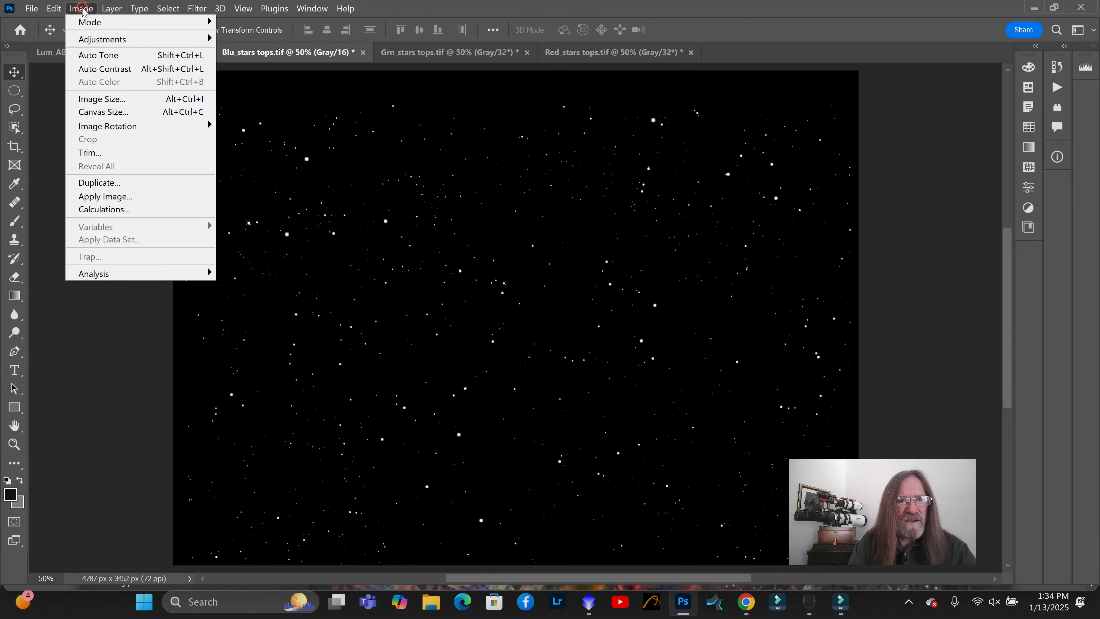
Convert the Grn_stars tops image to 16 bits per channel, using the Equalize Histogram method for HDR Toning
left_click(462, 54)
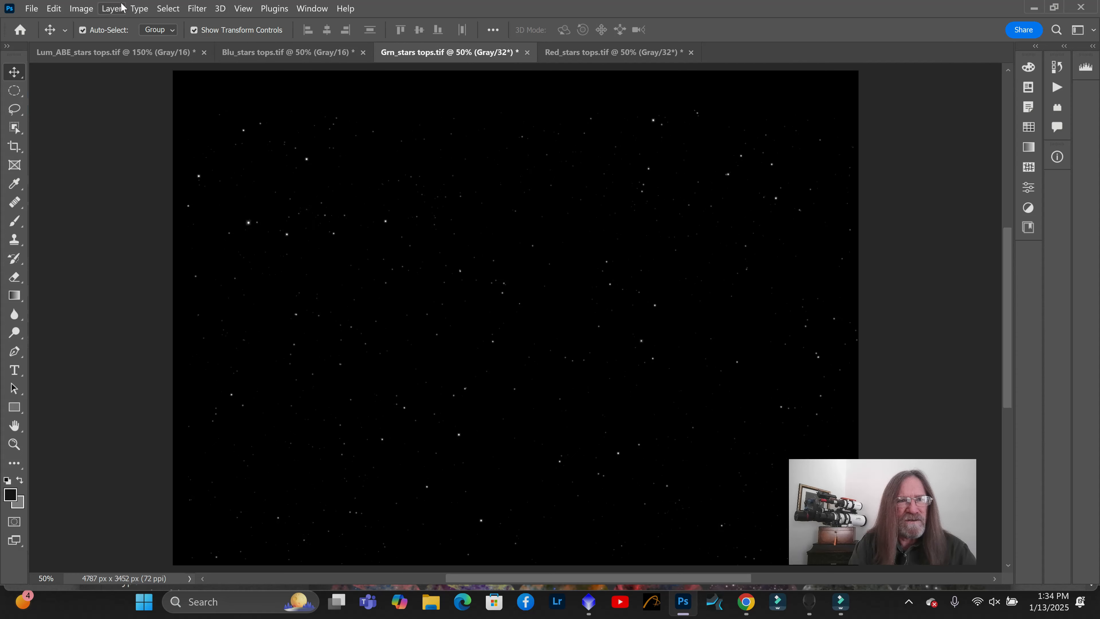
left_click(82, 8)
mouse_move(110, 31)
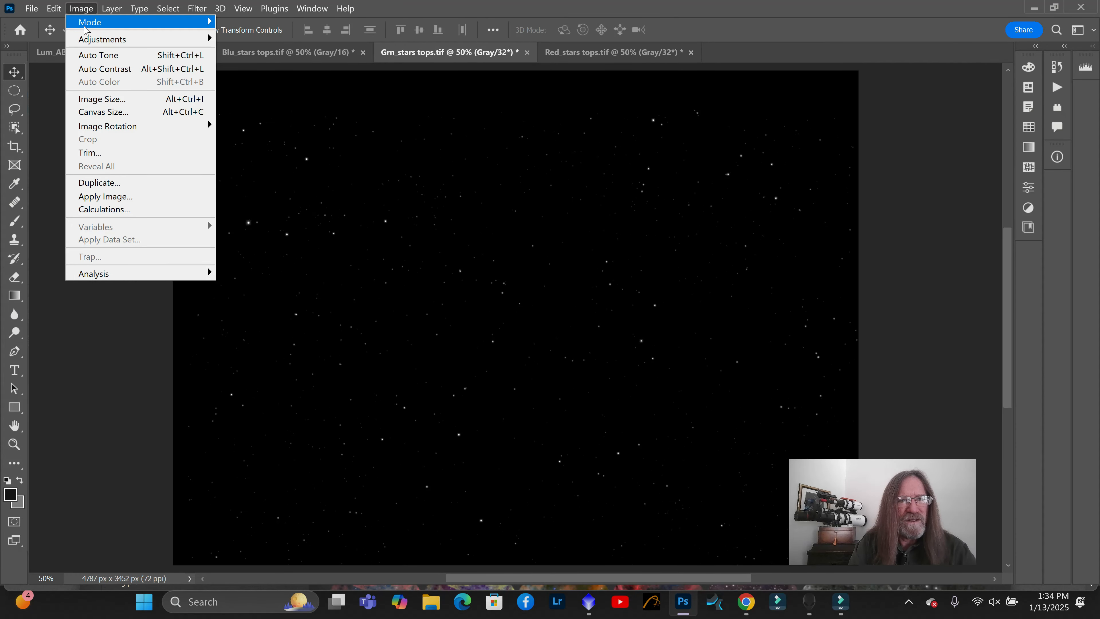
left_click(277, 145)
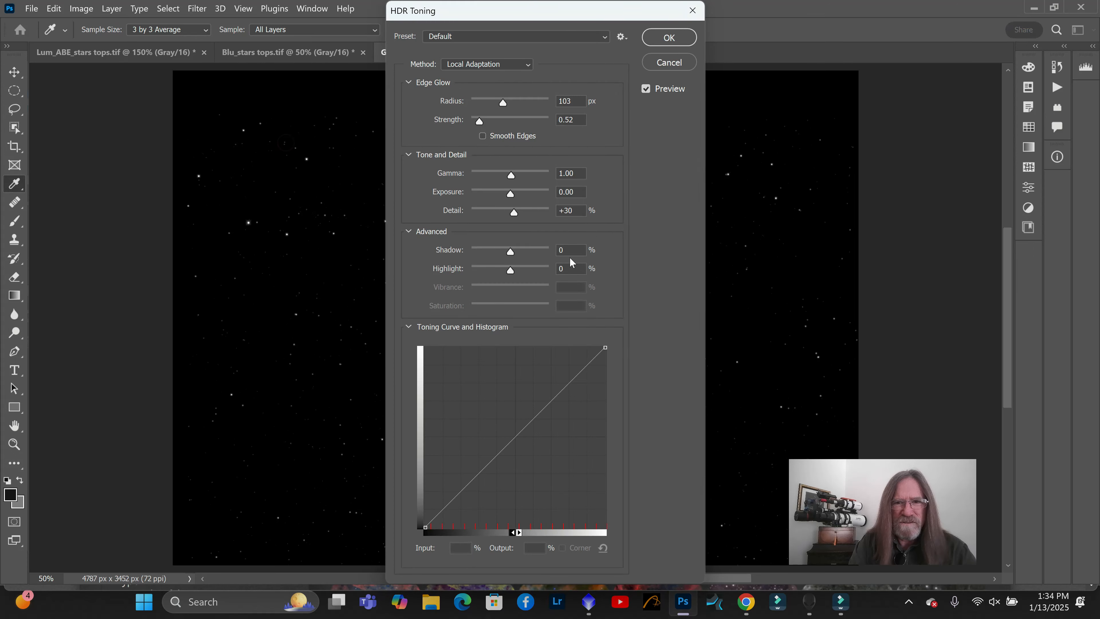
left_click(528, 66)
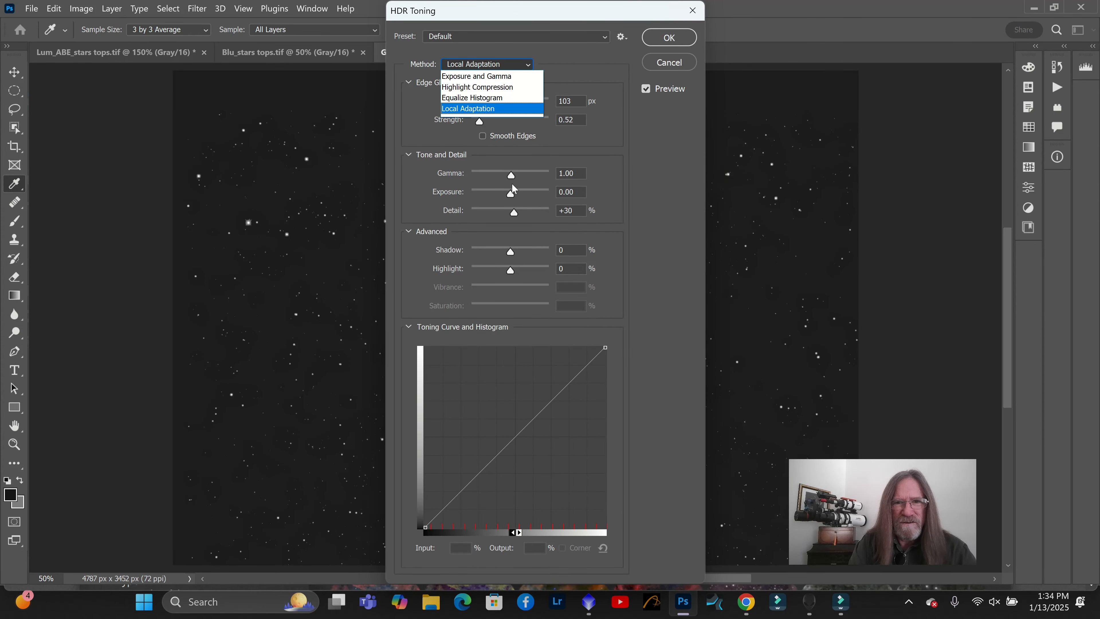
left_click(498, 98)
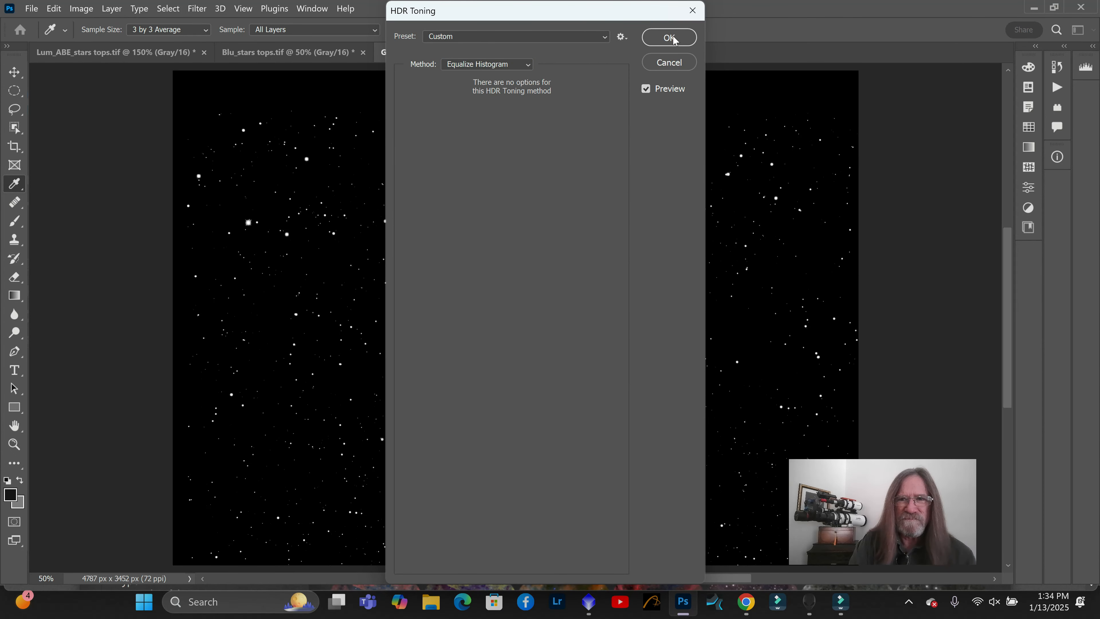
left_click(669, 38)
Convert the Red_stars tops image to 16 bits per channel, using the Equalize Histogram method for HDR Toning
left_click(574, 52)
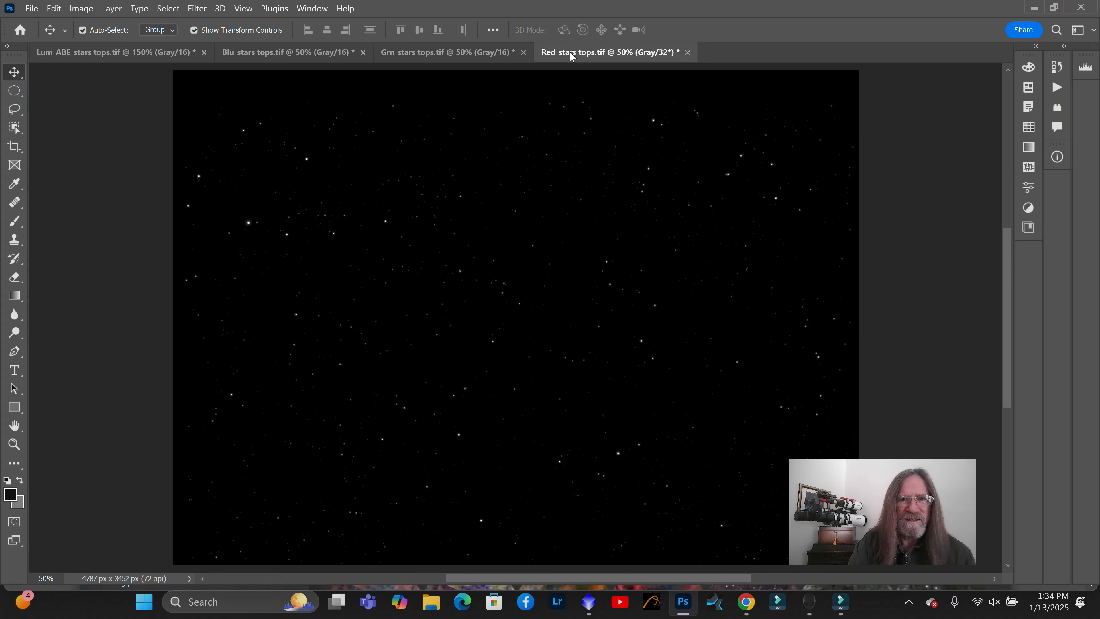
left_click(91, 11)
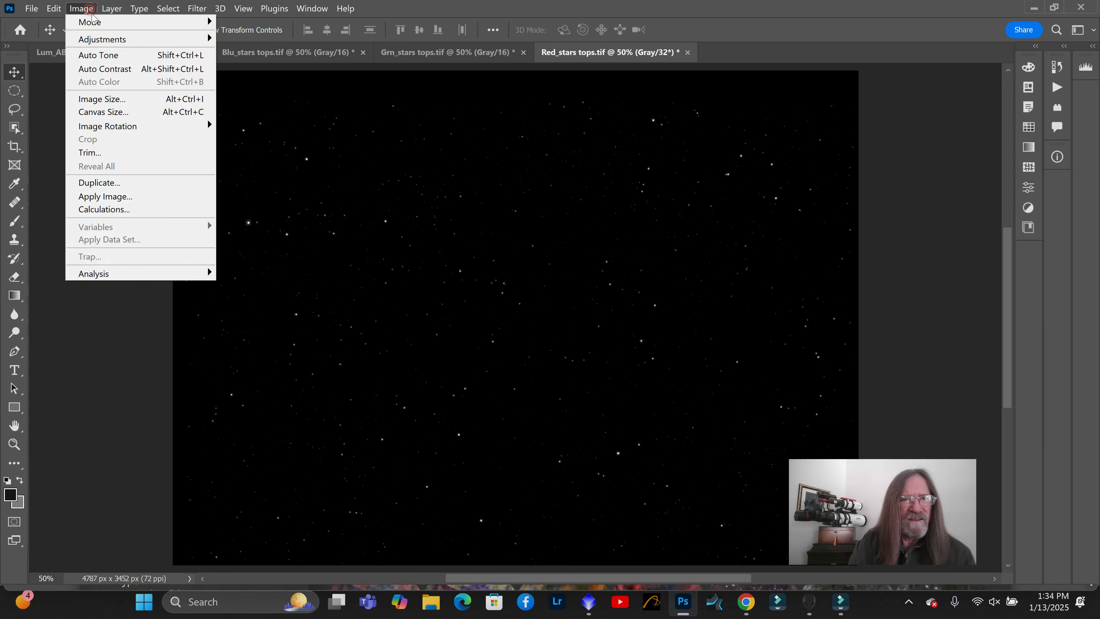
mouse_move(116, 23)
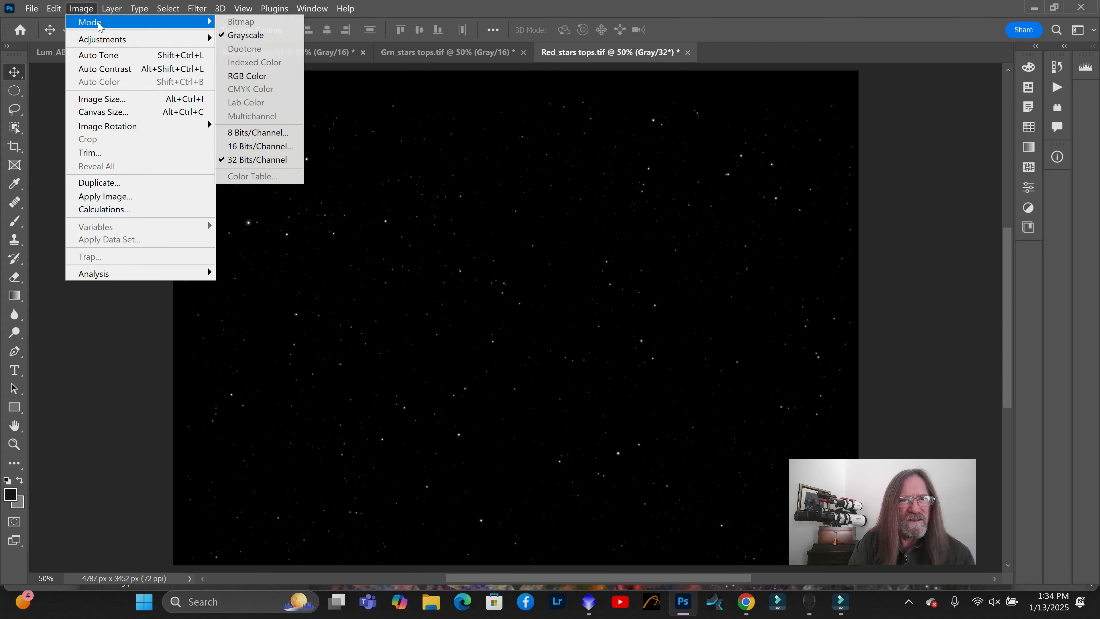
left_click(293, 148)
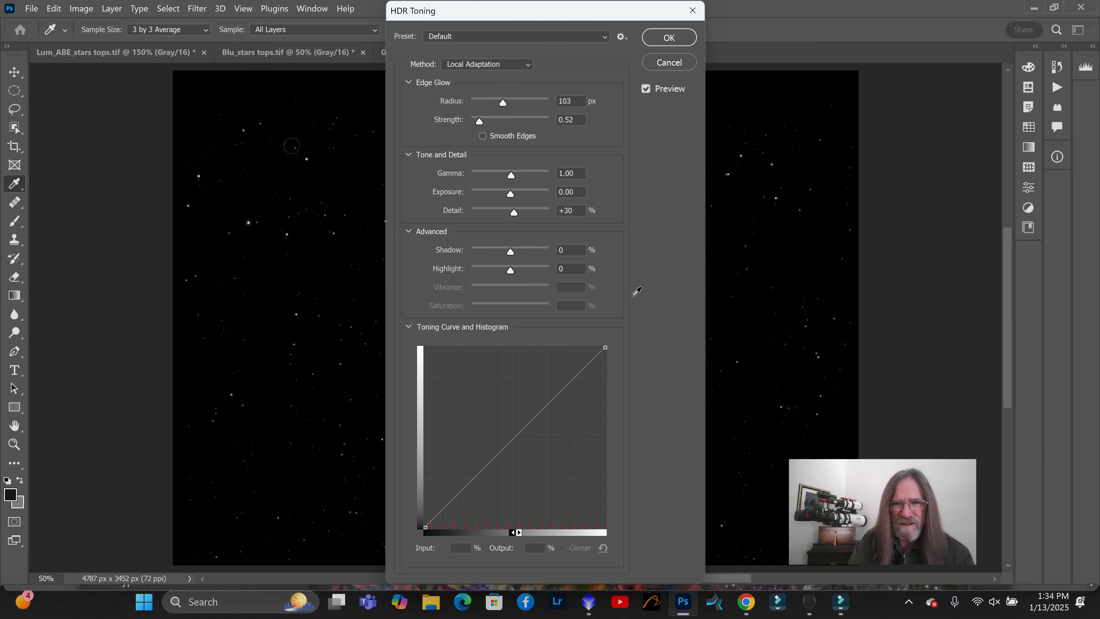
left_click(529, 65)
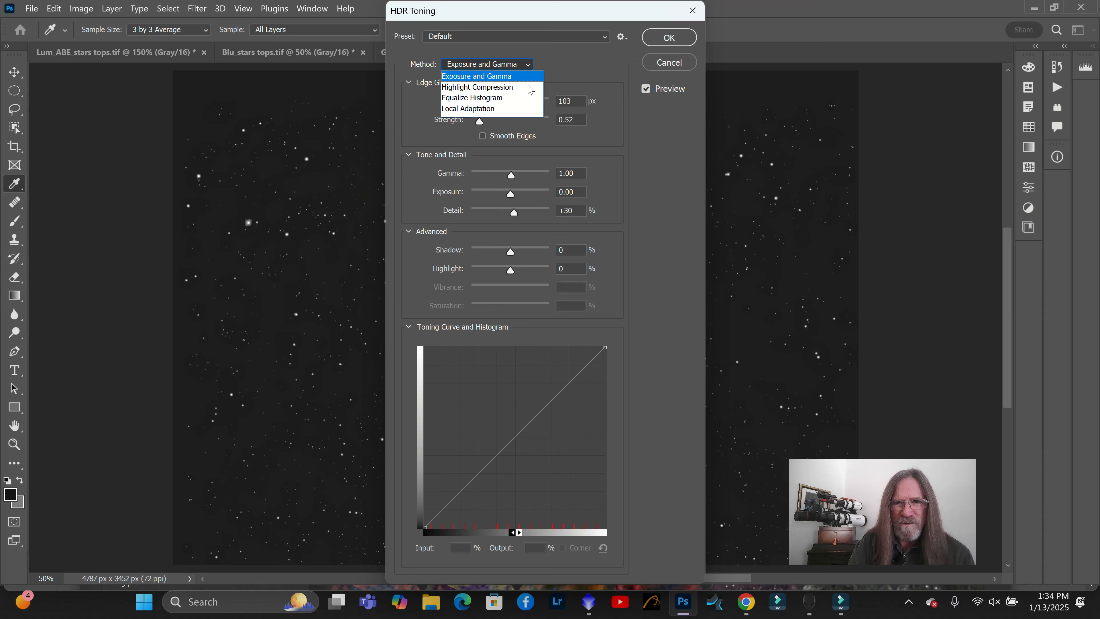
left_click(520, 100)
left_click(678, 39)
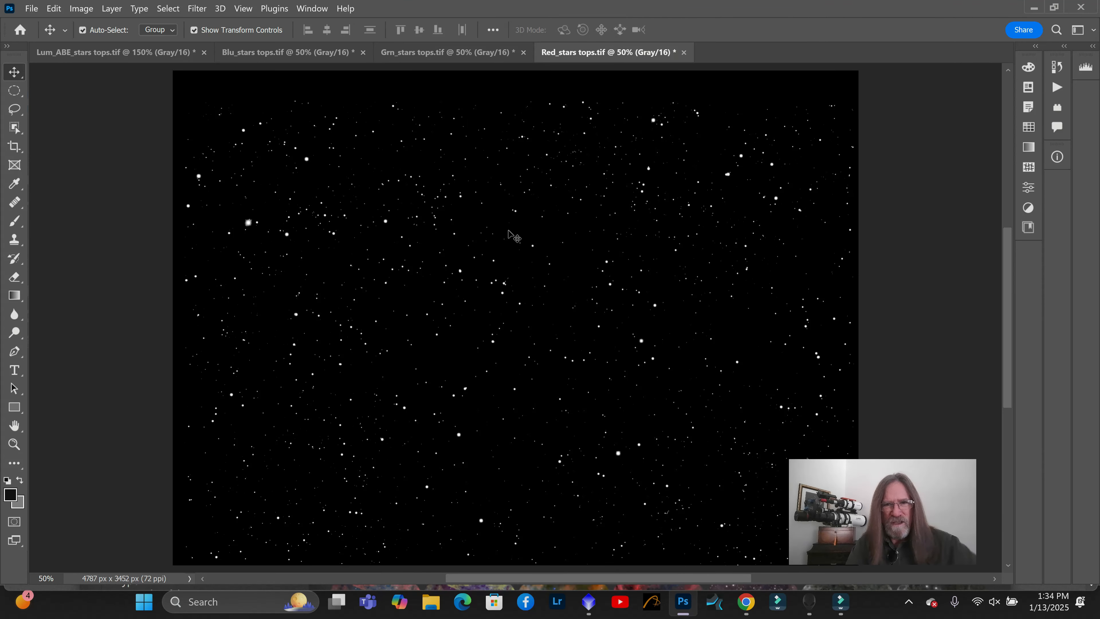
Look through the converted star images and set the Lum_ABE_stars tops view to 50% zoom to match the others
left_click(467, 60)
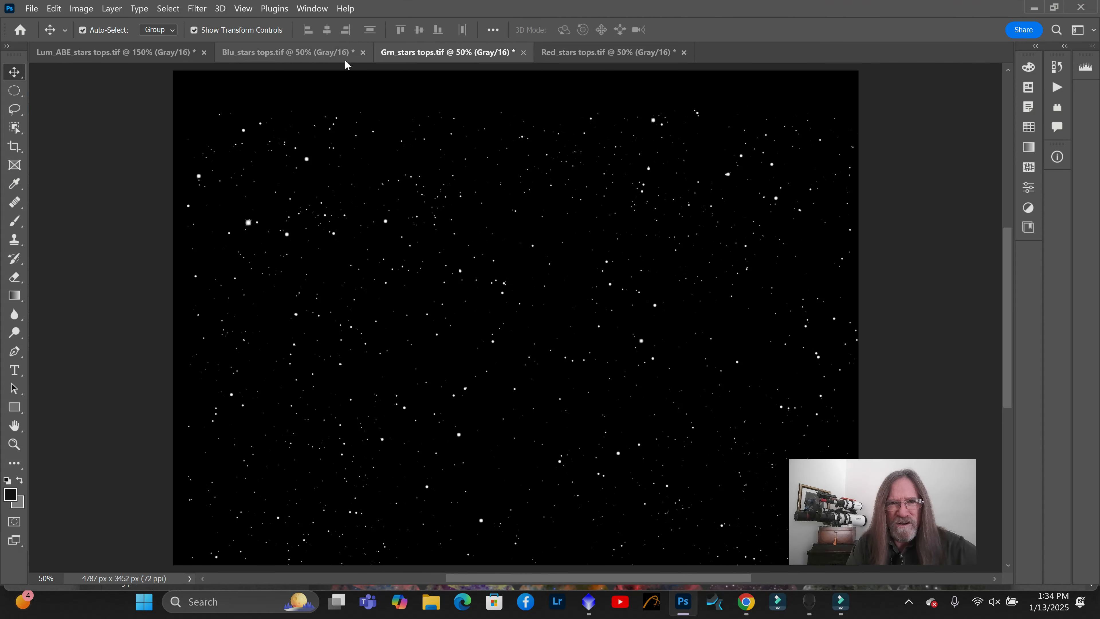
left_click(322, 49)
left_click(155, 52)
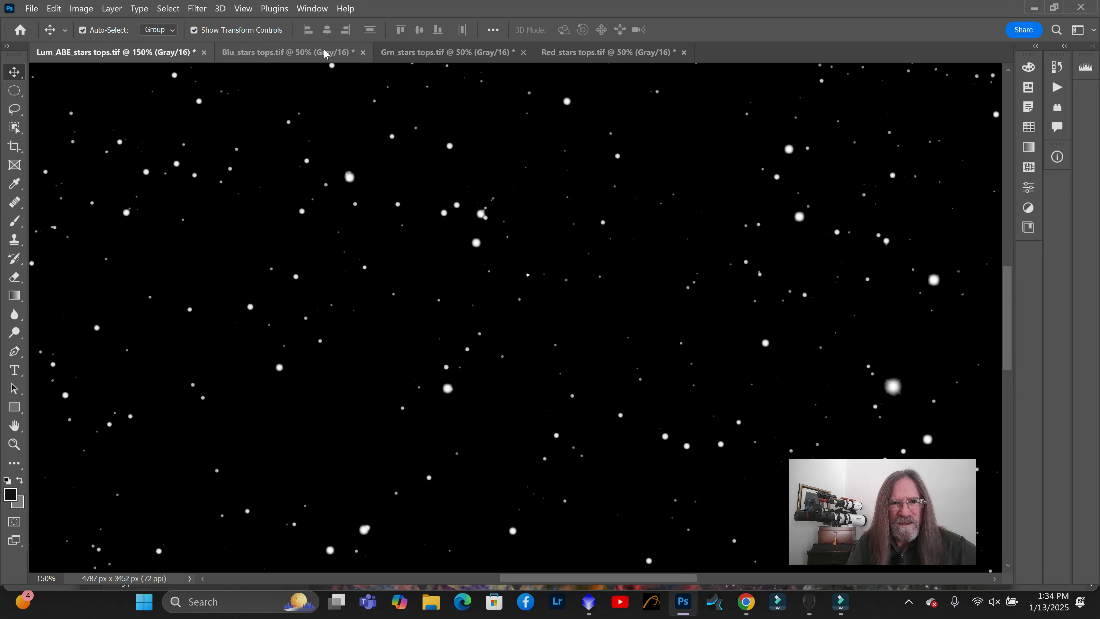
left_click(606, 52)
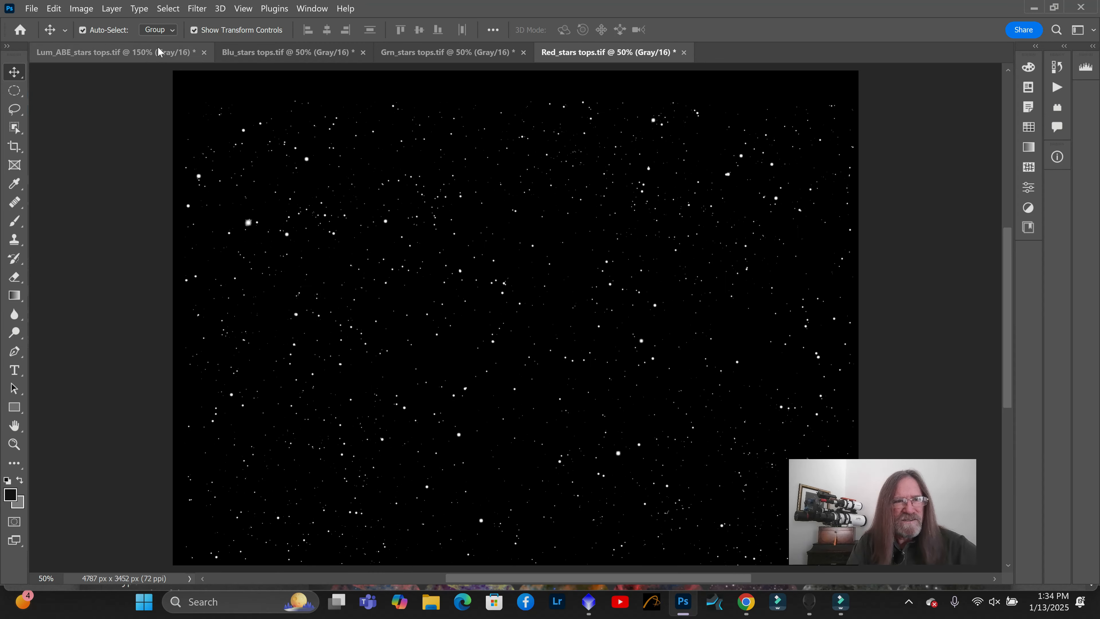
left_click(137, 51)
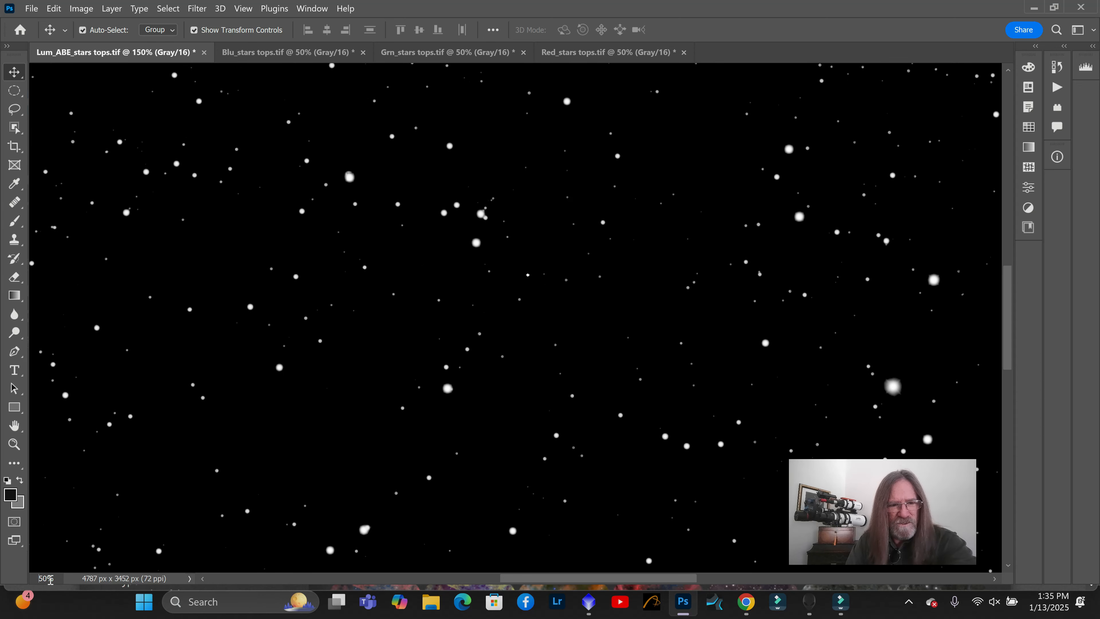
key("Return")
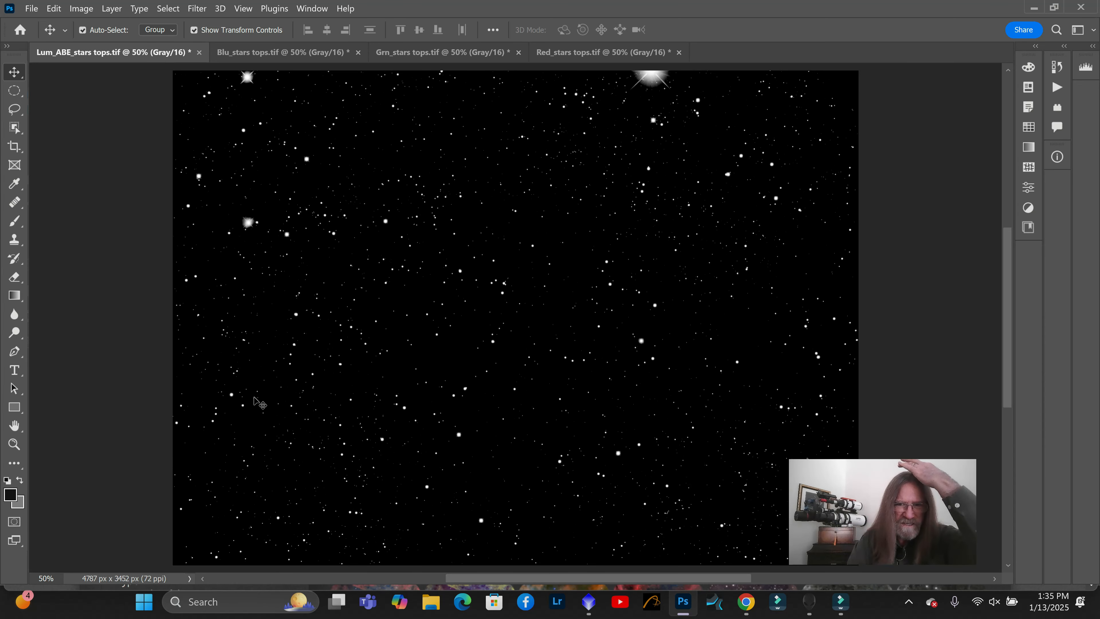
Compare the star field of Lum_ABE_stars tops with the Blu_stars tops and Grn_stars tops images at the same zoom
left_click(500, 53)
left_click(328, 52)
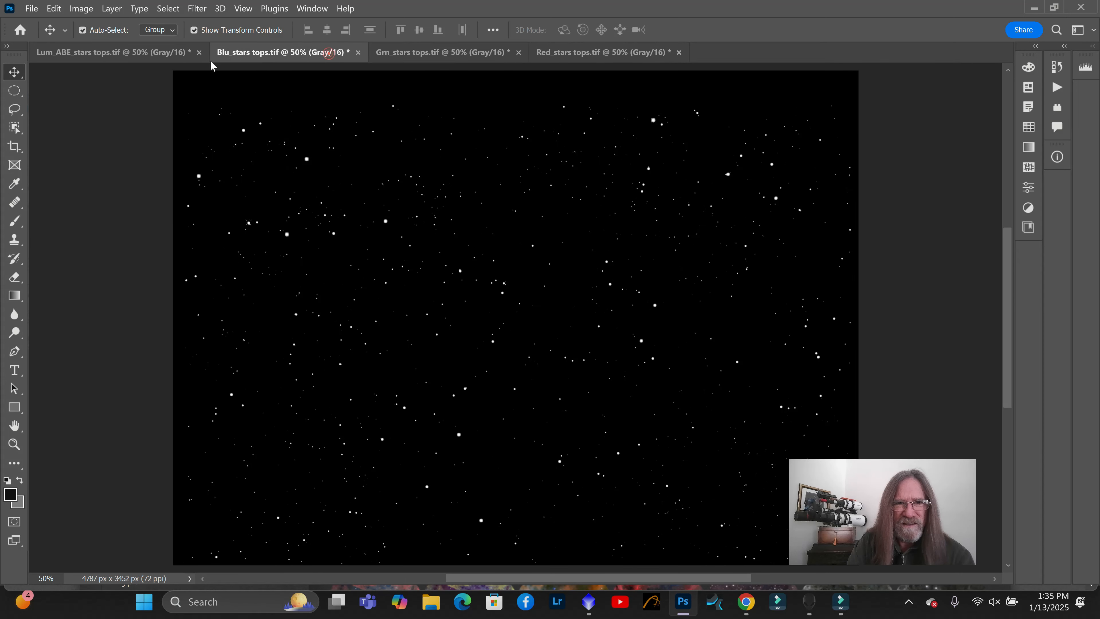
left_click(151, 54)
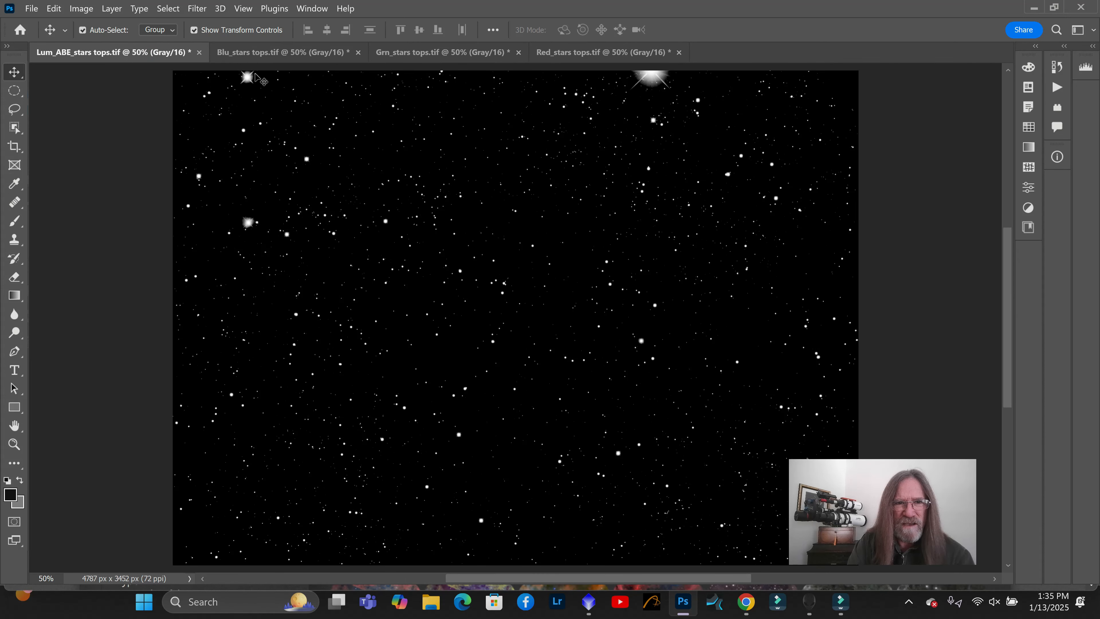
left_click(472, 54)
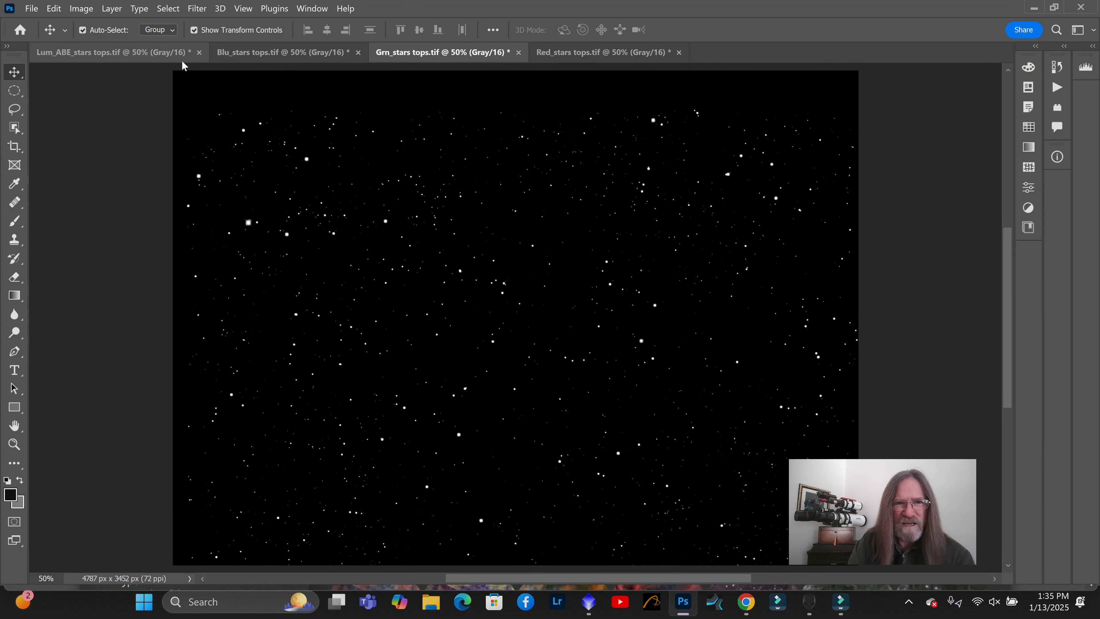
left_click(151, 53)
left_click(498, 52)
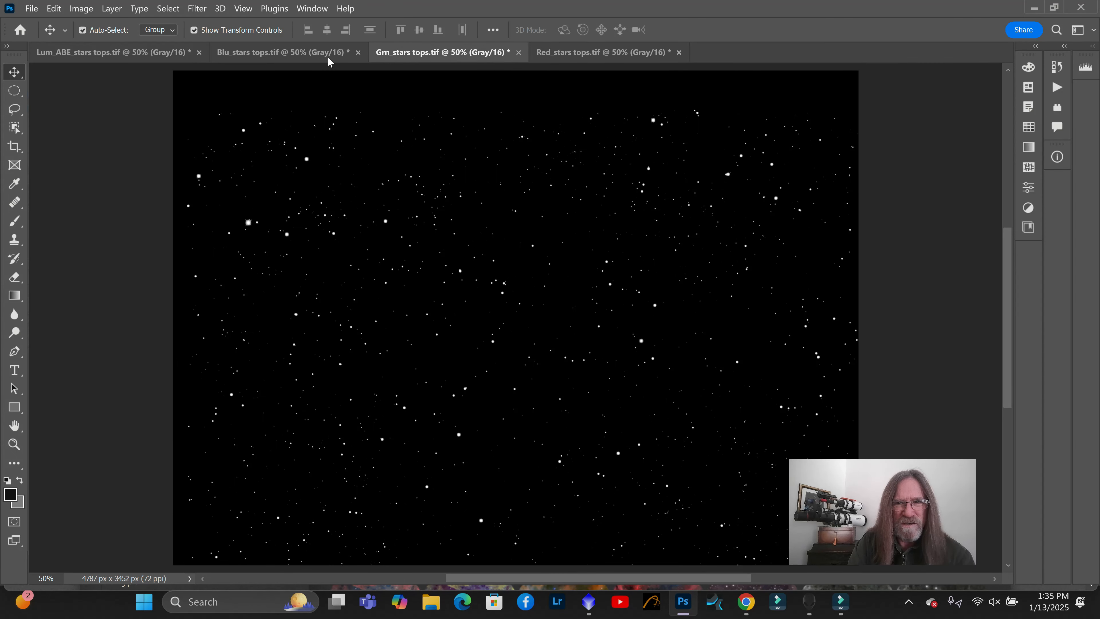
left_click(157, 53)
left_click(482, 52)
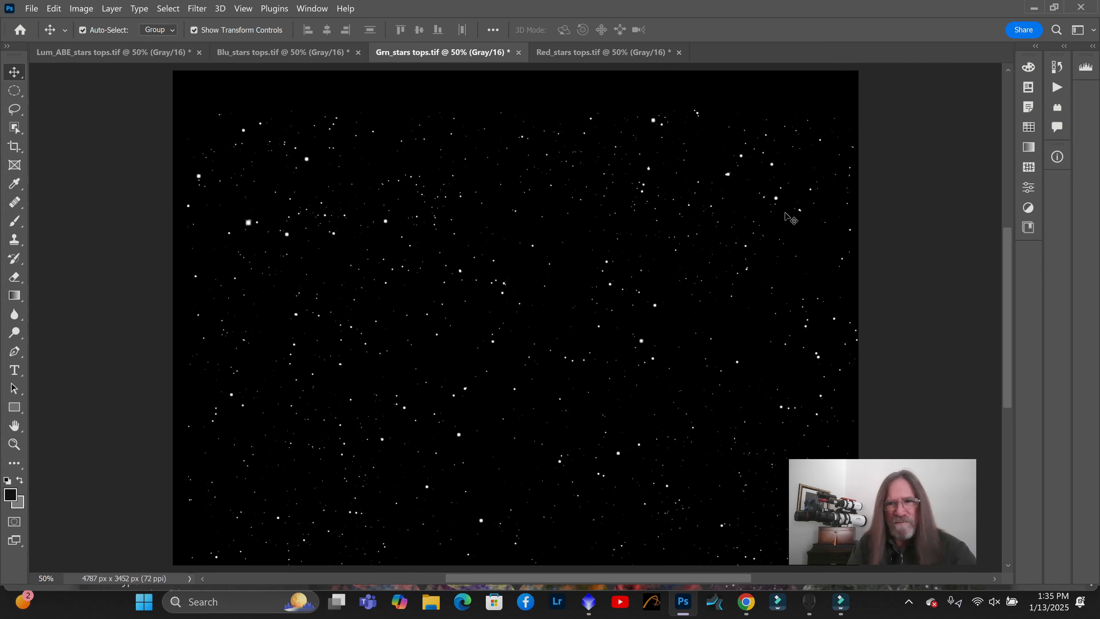
left_click(124, 54)
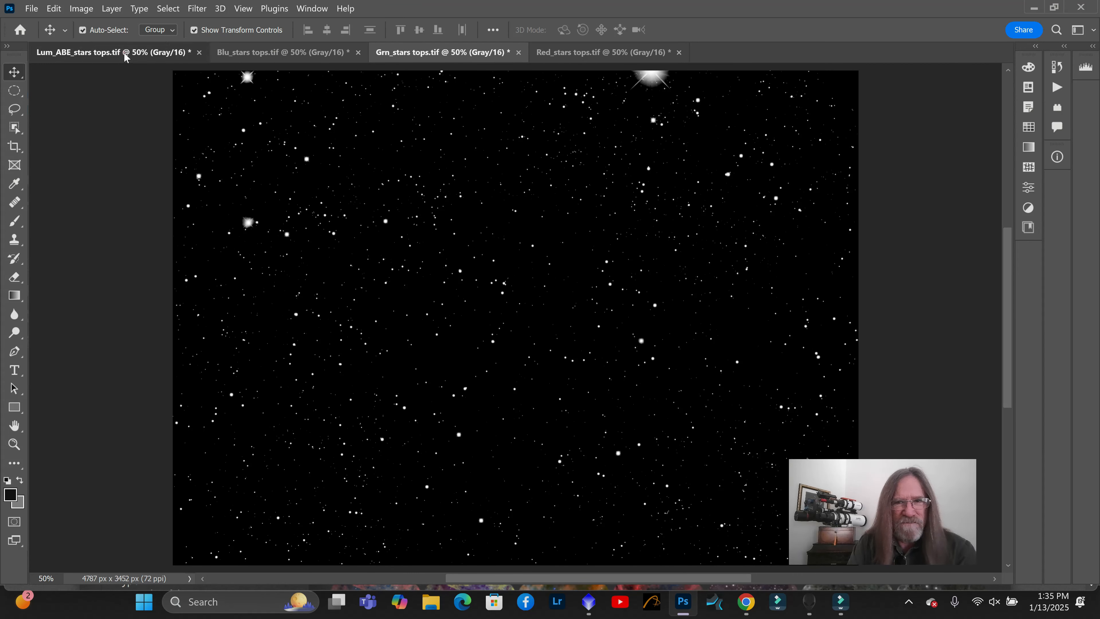
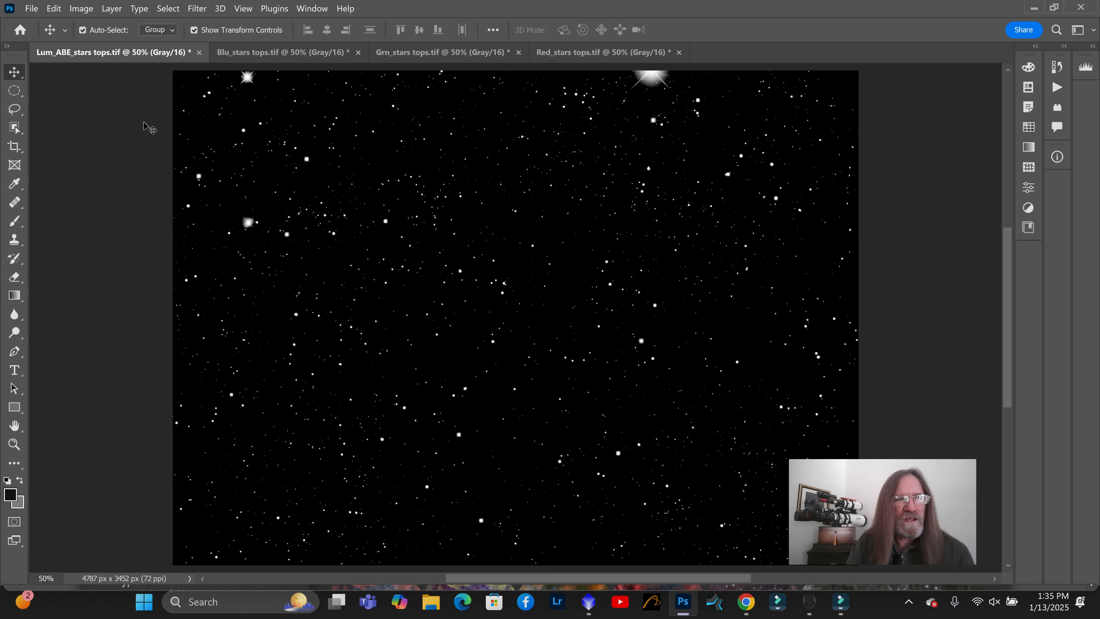
Save the Lum_ABE_stars tops image on the computer as an uncompressed TIFF named Lum_ABE_stars tops s
left_click(115, 50)
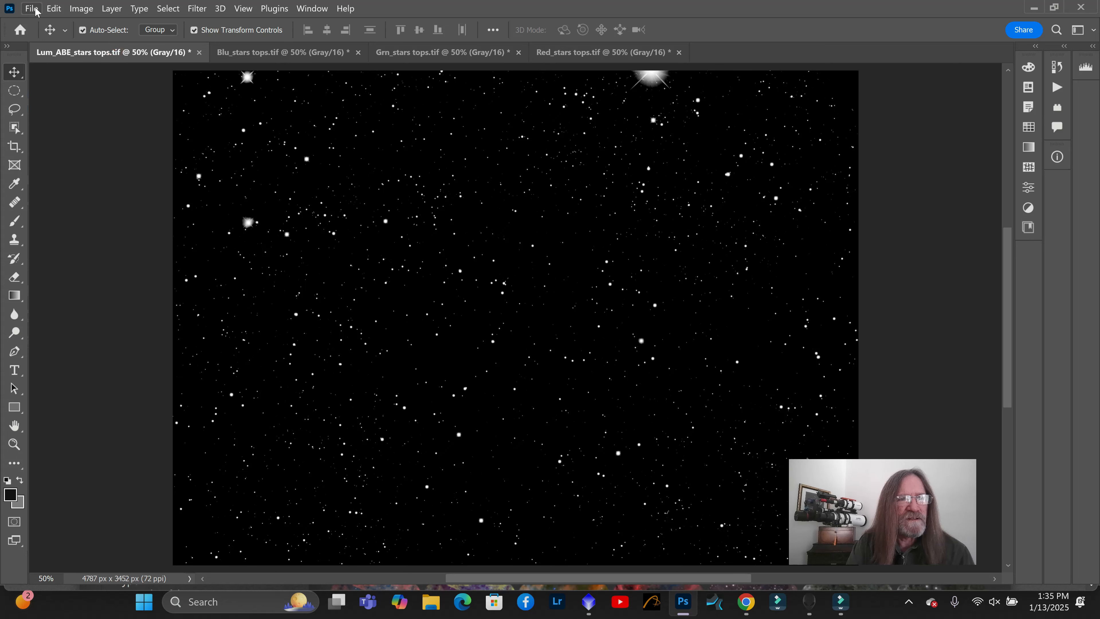
left_click(34, 10)
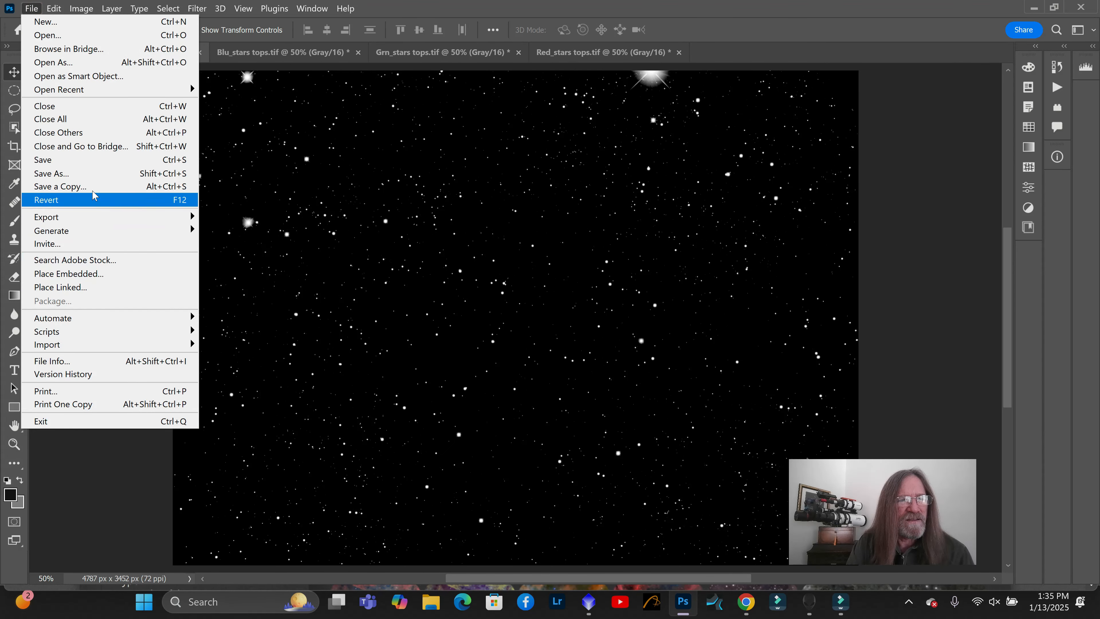
left_click(88, 172)
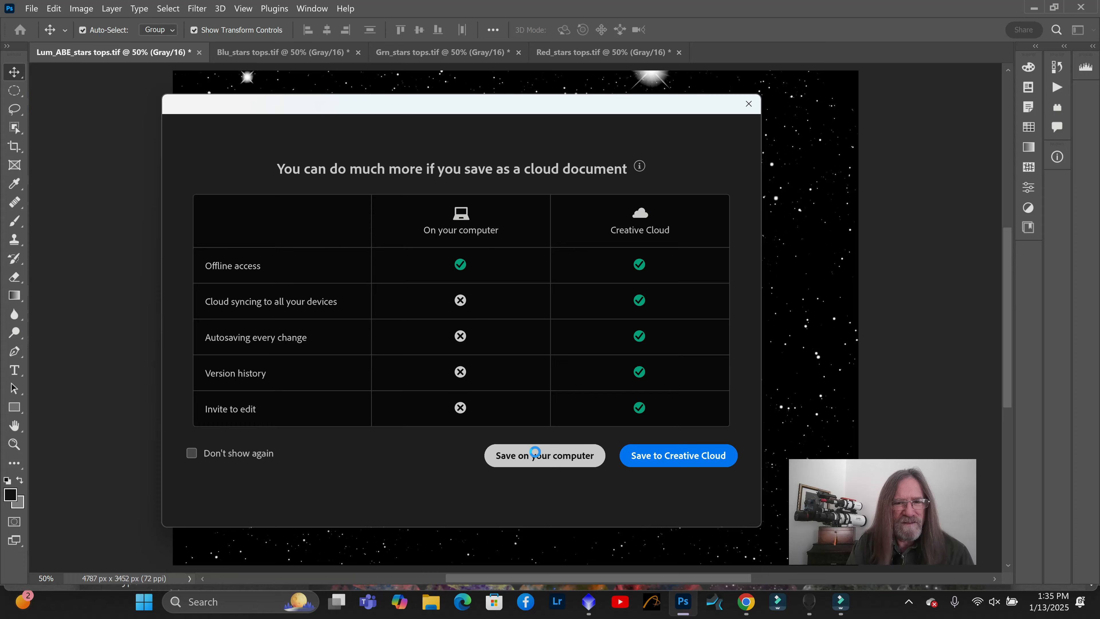
left_click(537, 455)
left_click(187, 372)
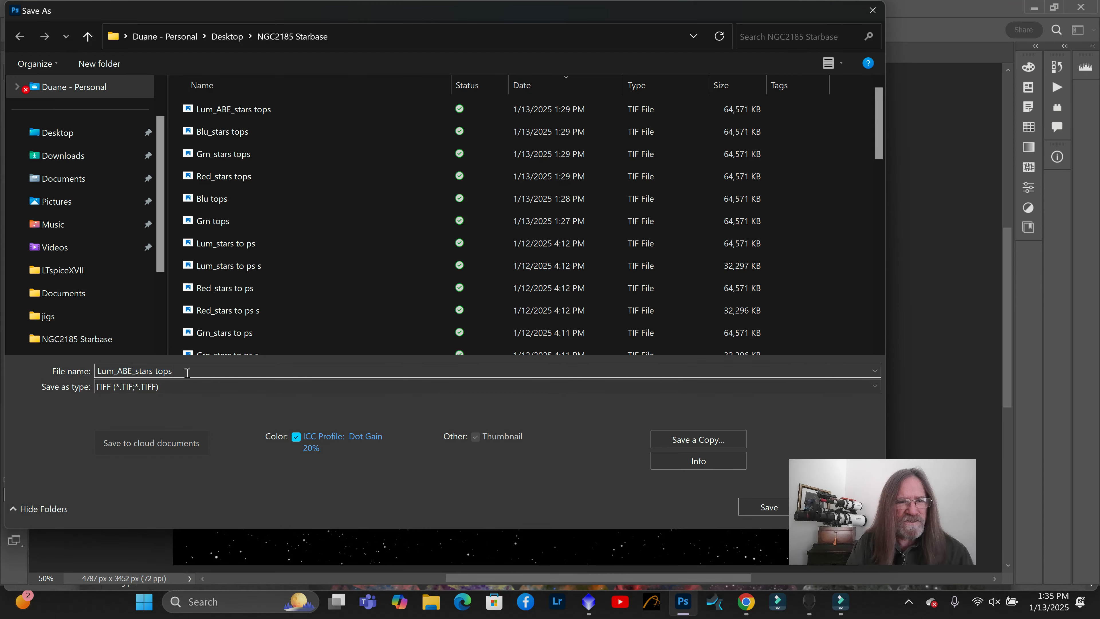
type("s")
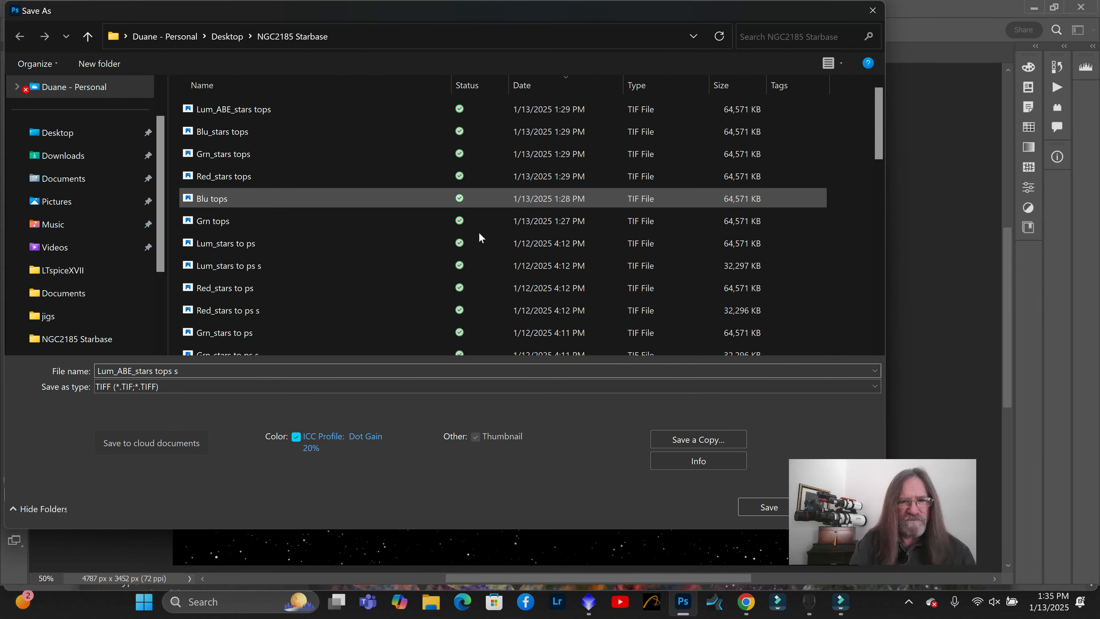
left_click(773, 507)
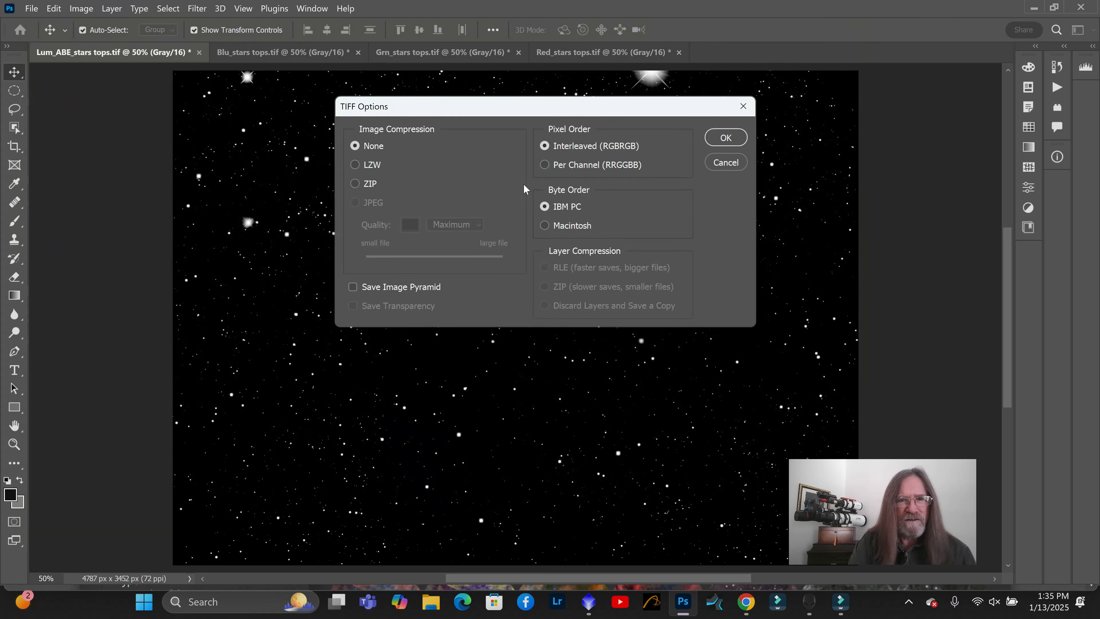
left_click(712, 141)
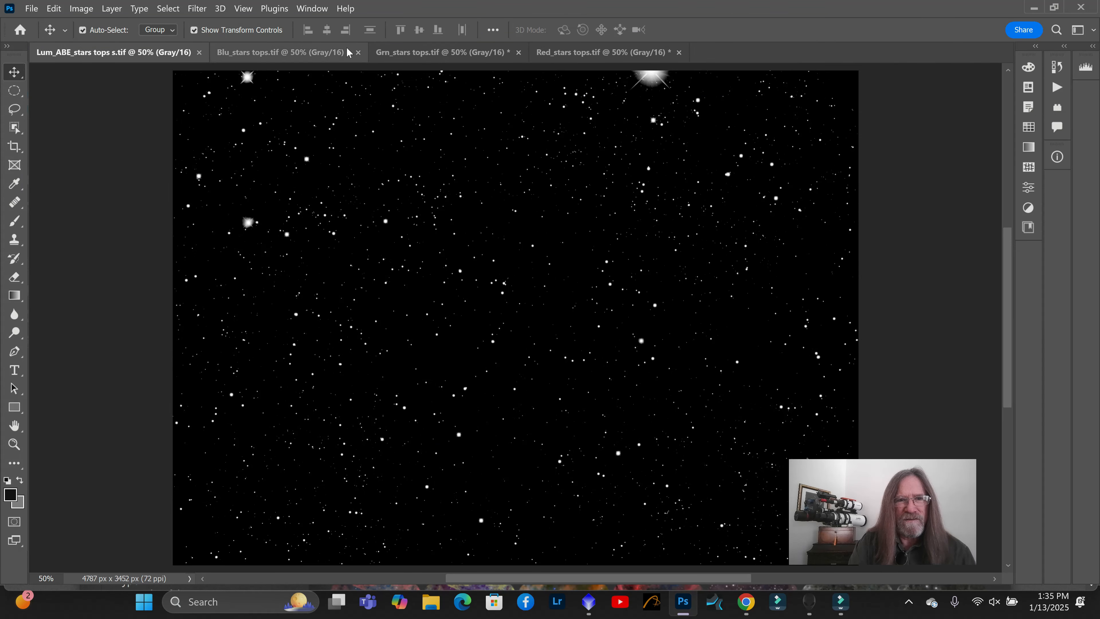
Save the Blu_stars tops image on the computer as an uncompressed TIFF named Blu_stars tops s
left_click(310, 52)
left_click(32, 9)
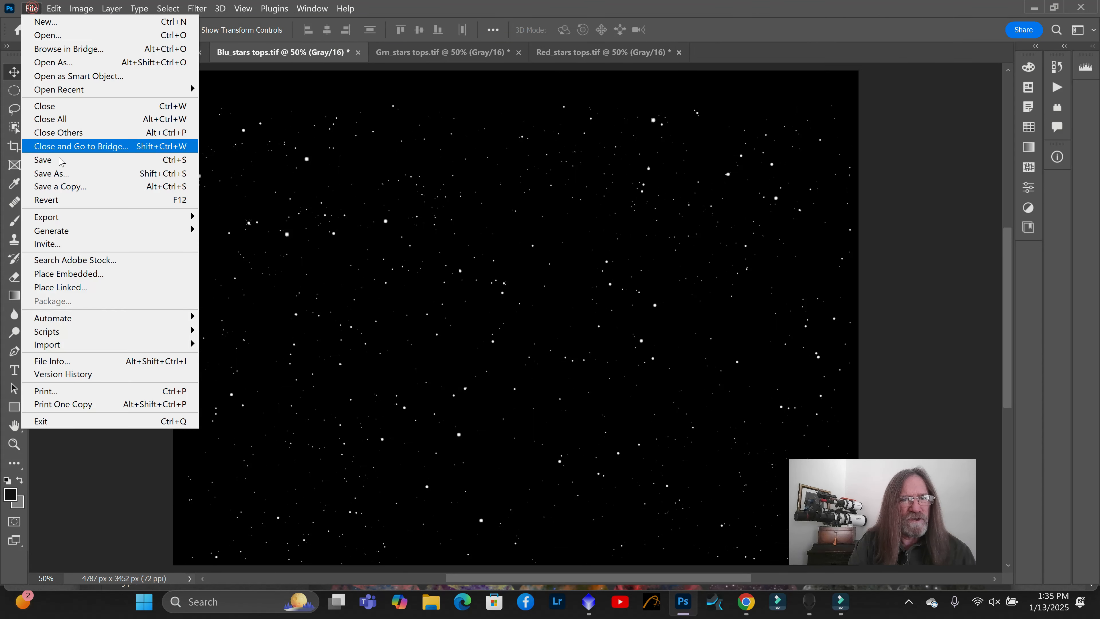
left_click(54, 173)
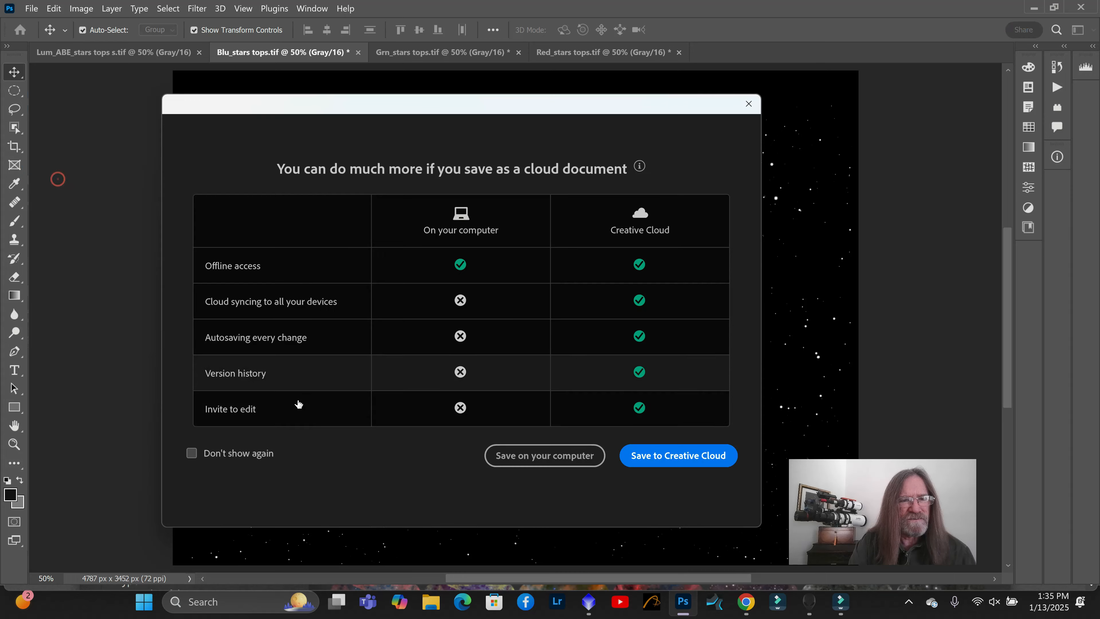
left_click(524, 463)
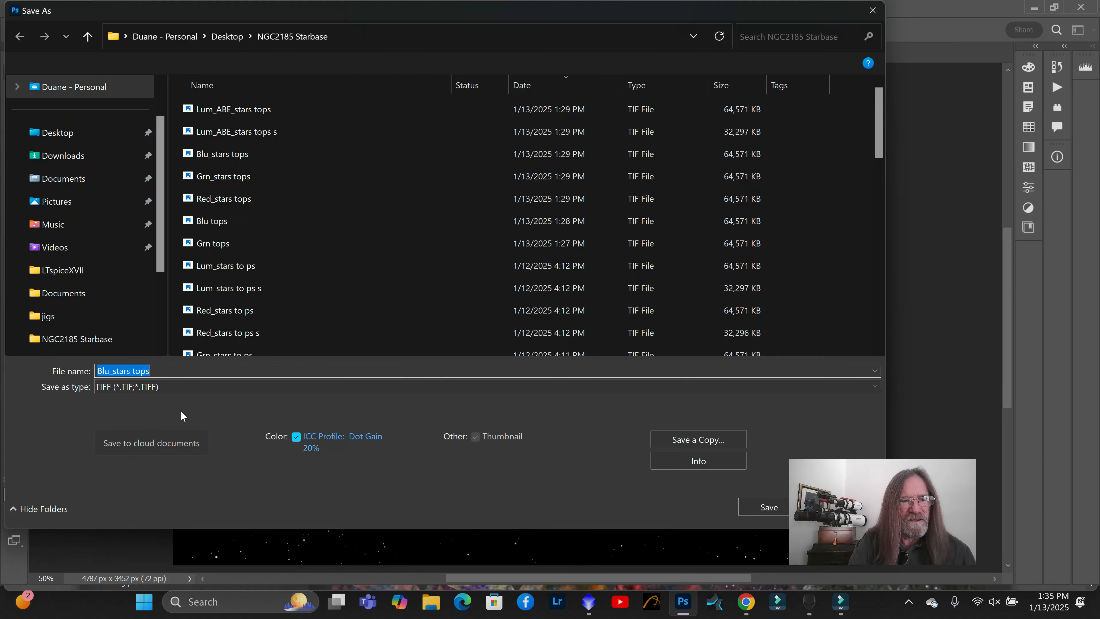
left_click(162, 370)
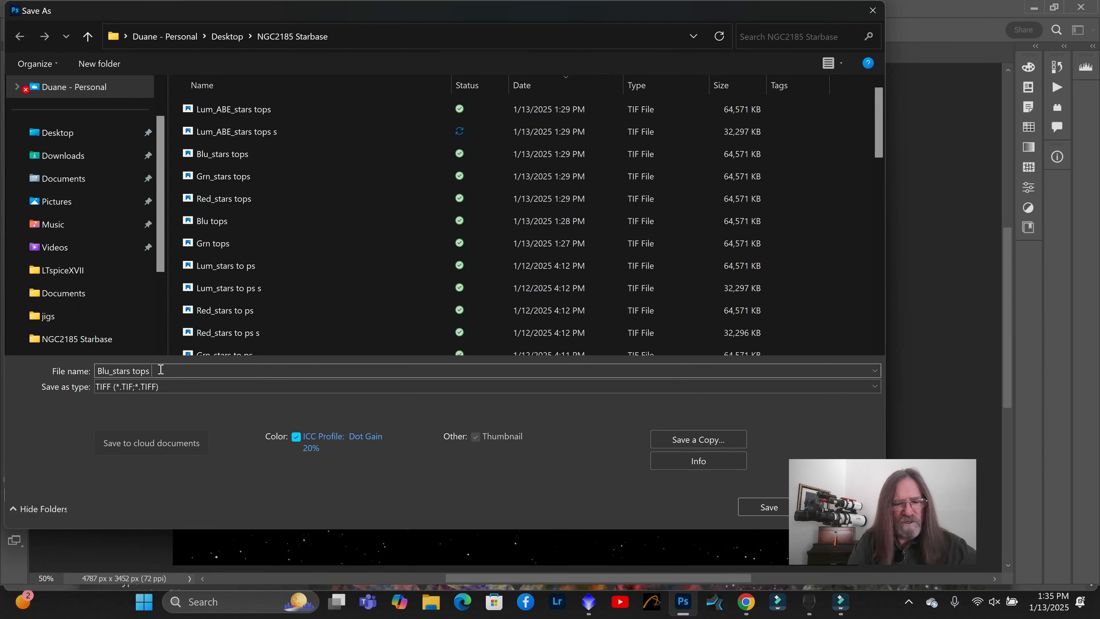
left_click(771, 510)
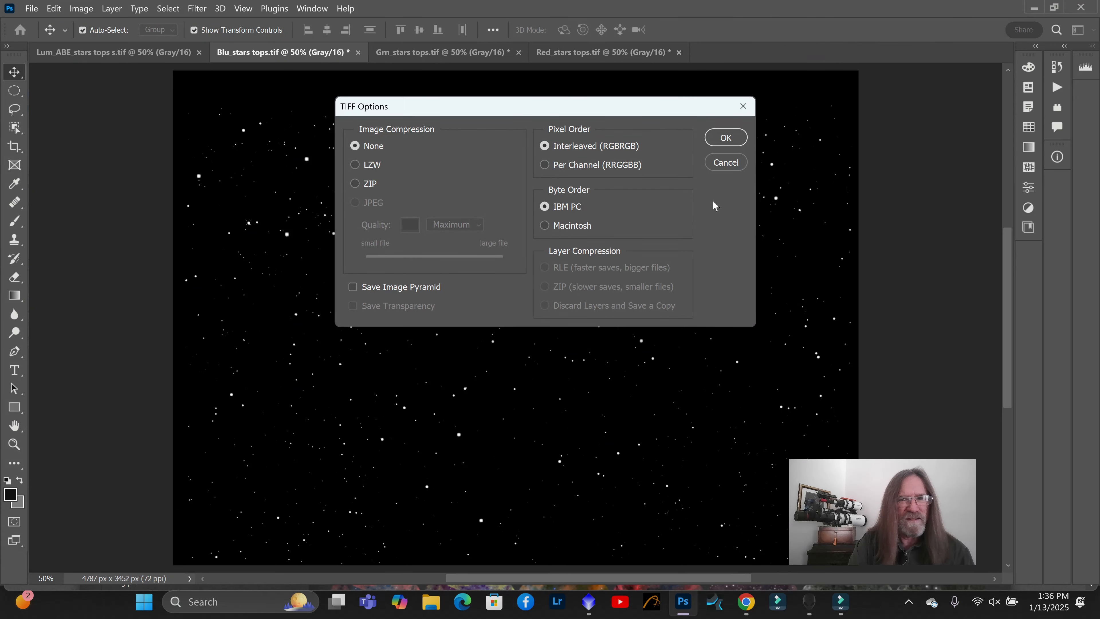
left_click(713, 139)
Save the Grn_stars tops image on the computer as an uncompressed TIFF named Grn_stars tops s
left_click(402, 53)
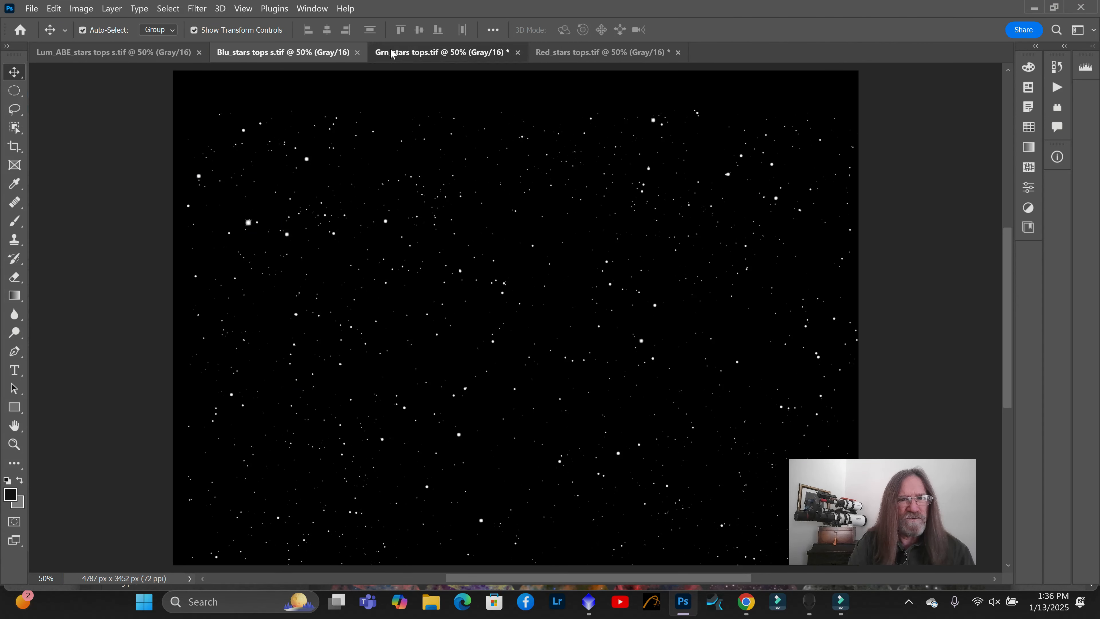
left_click(32, 9)
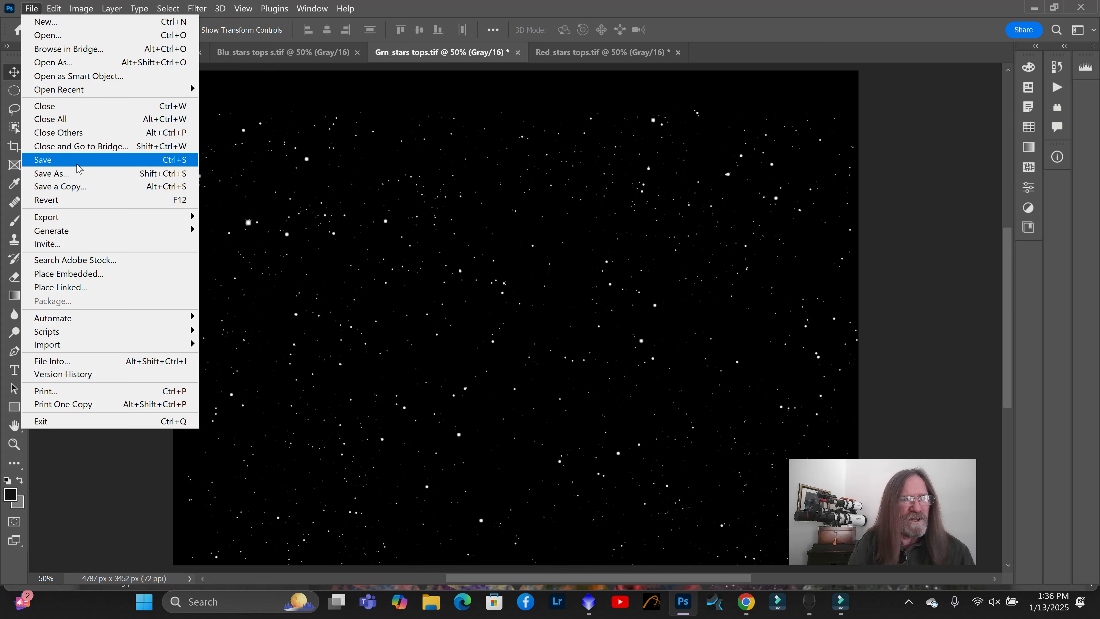
left_click(67, 174)
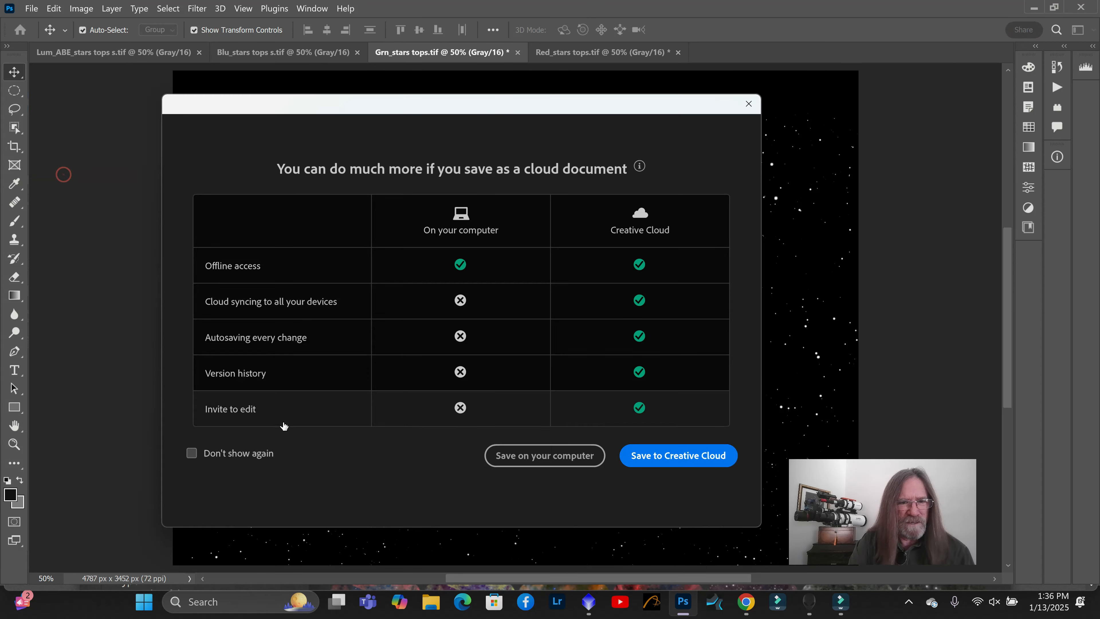
left_click(565, 456)
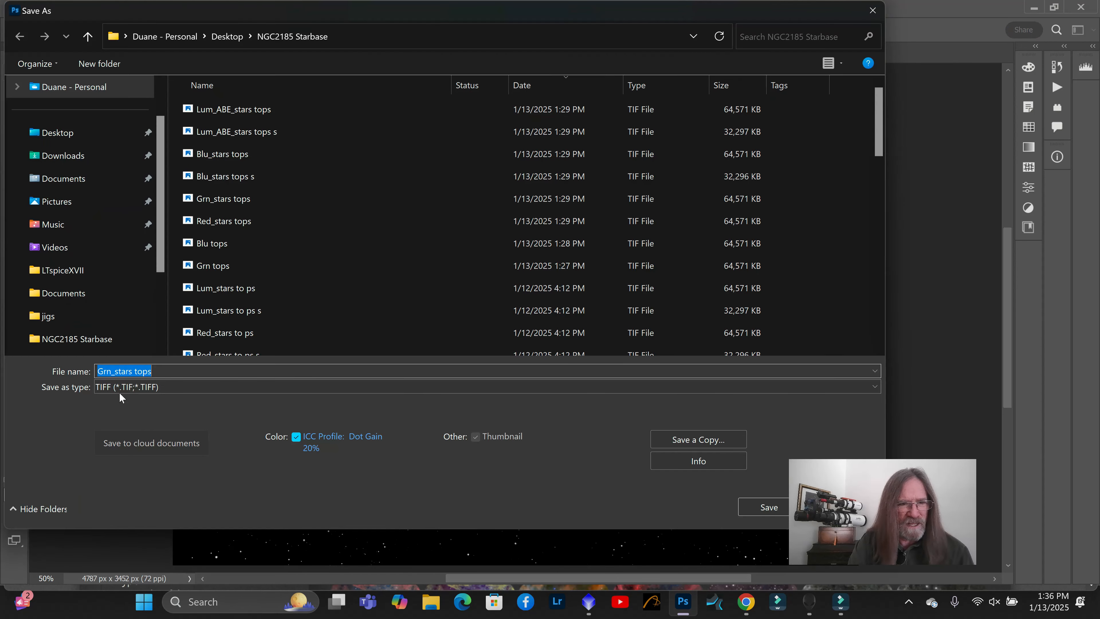
left_click(169, 369)
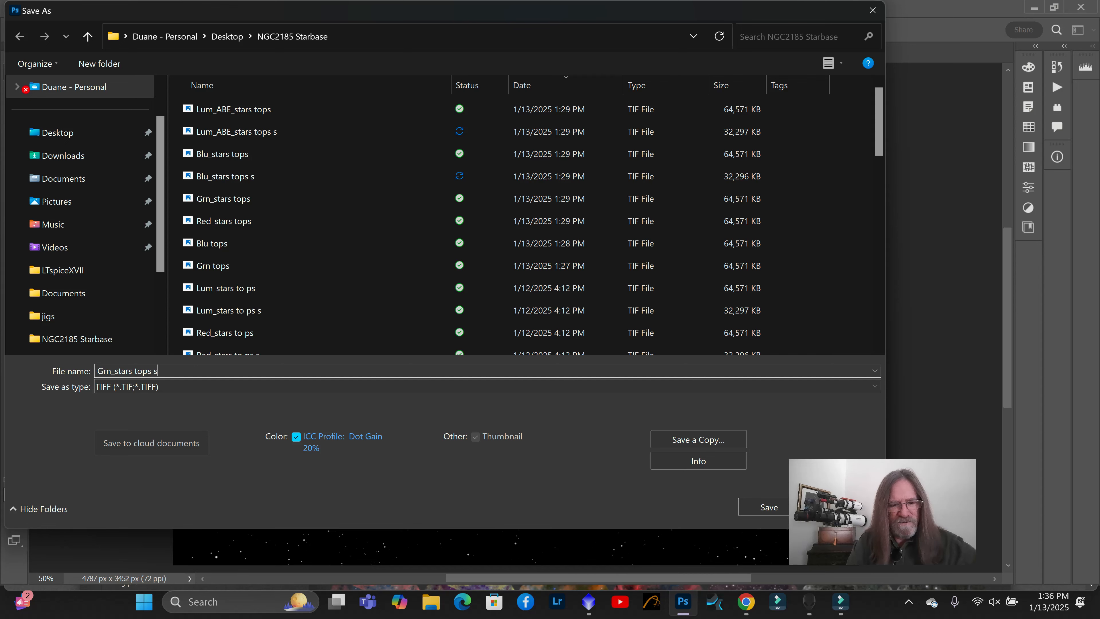
left_click(759, 507)
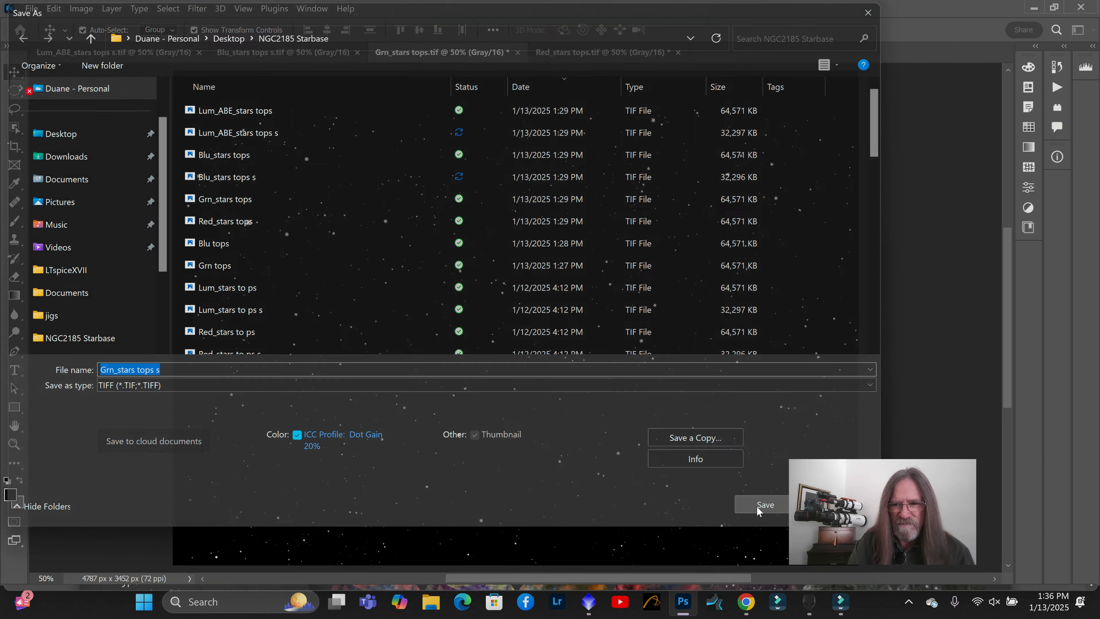
left_click(732, 138)
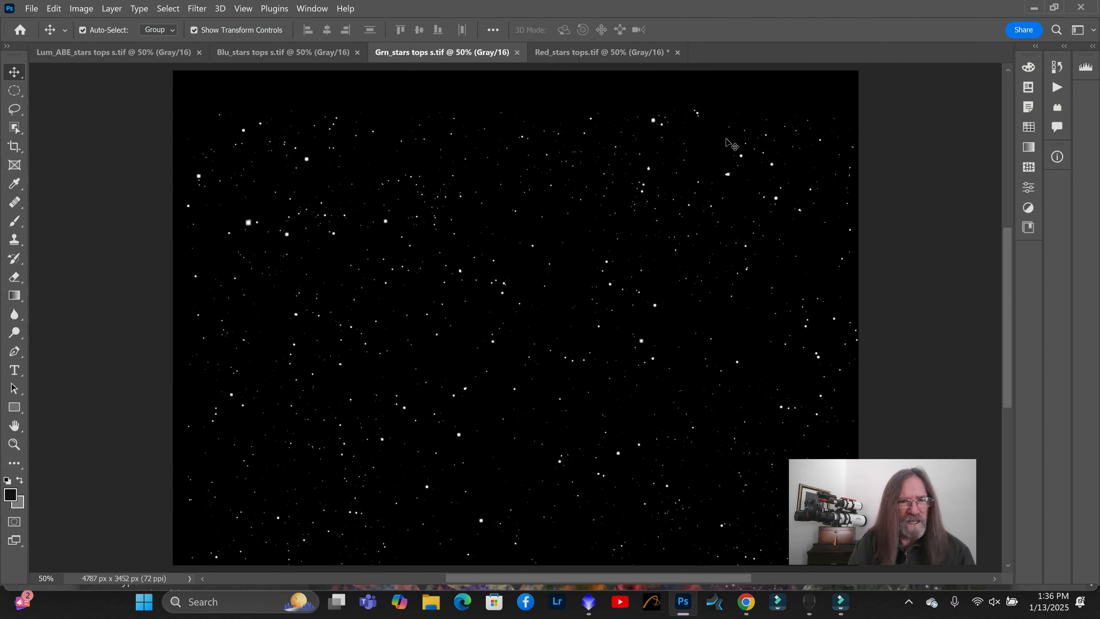
Save the Red_stars tops image on the computer as an uncompressed TIFF named Red_stars tops s
key("ctrl+Tab")
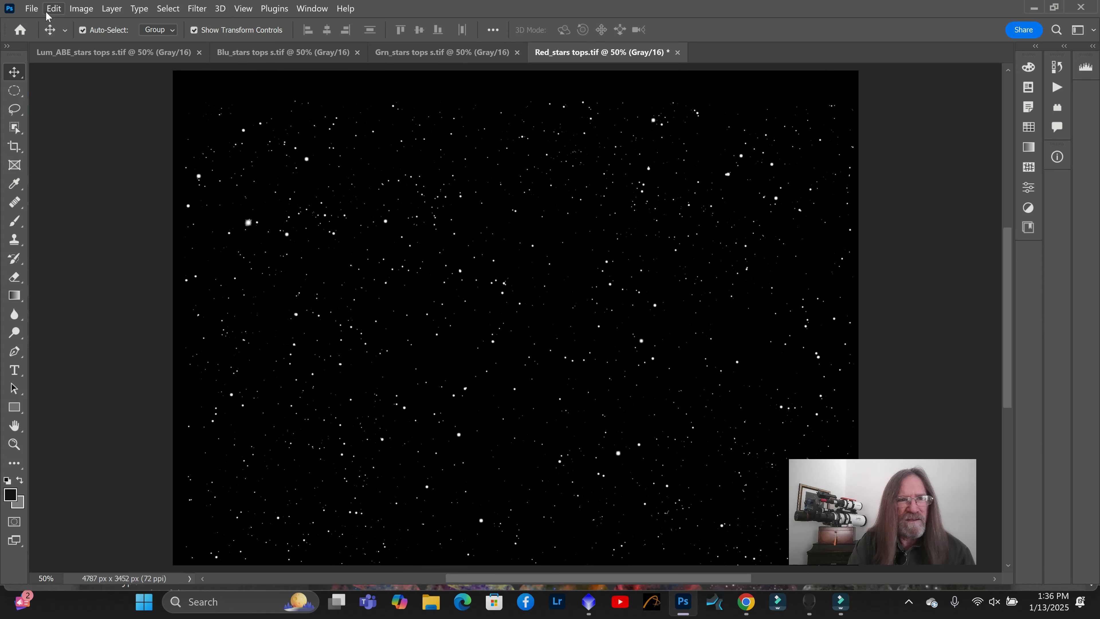
left_click(31, 10)
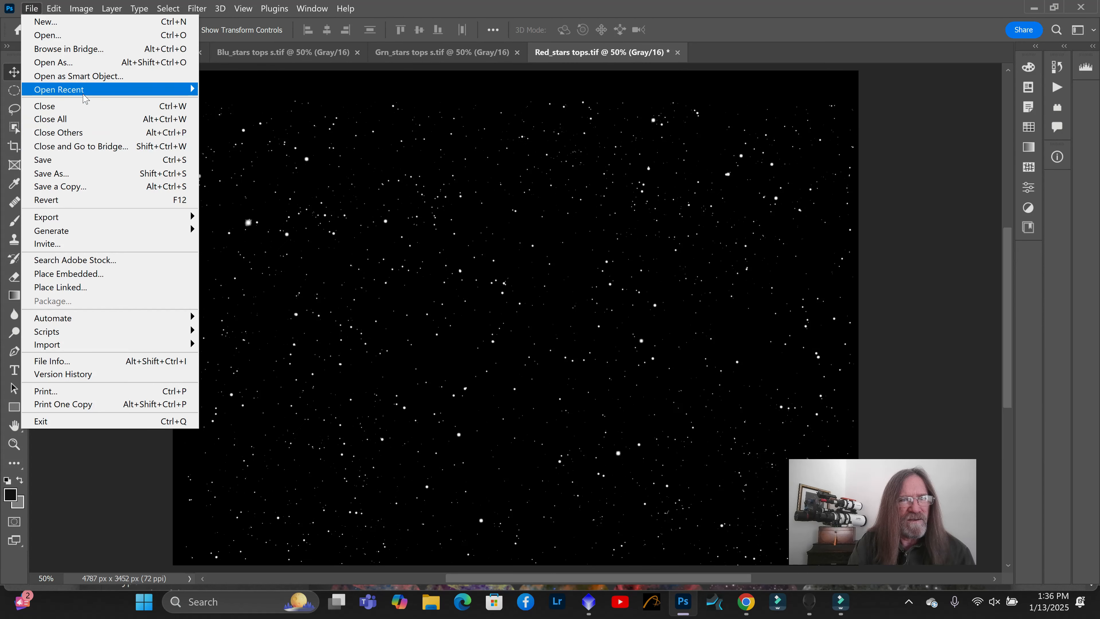
left_click(86, 174)
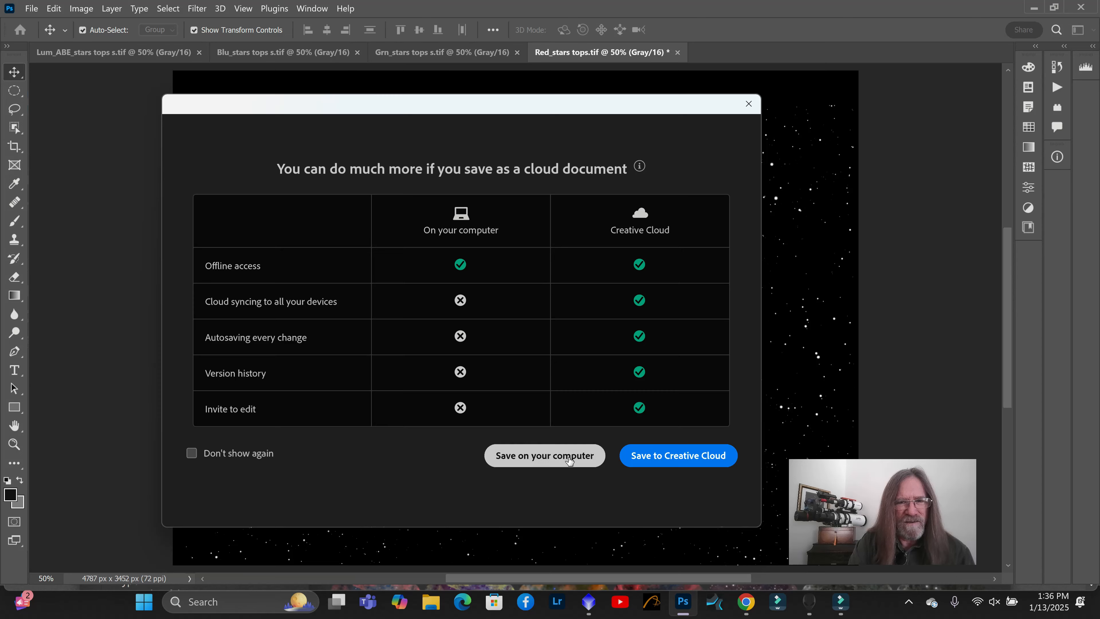
left_click(581, 451)
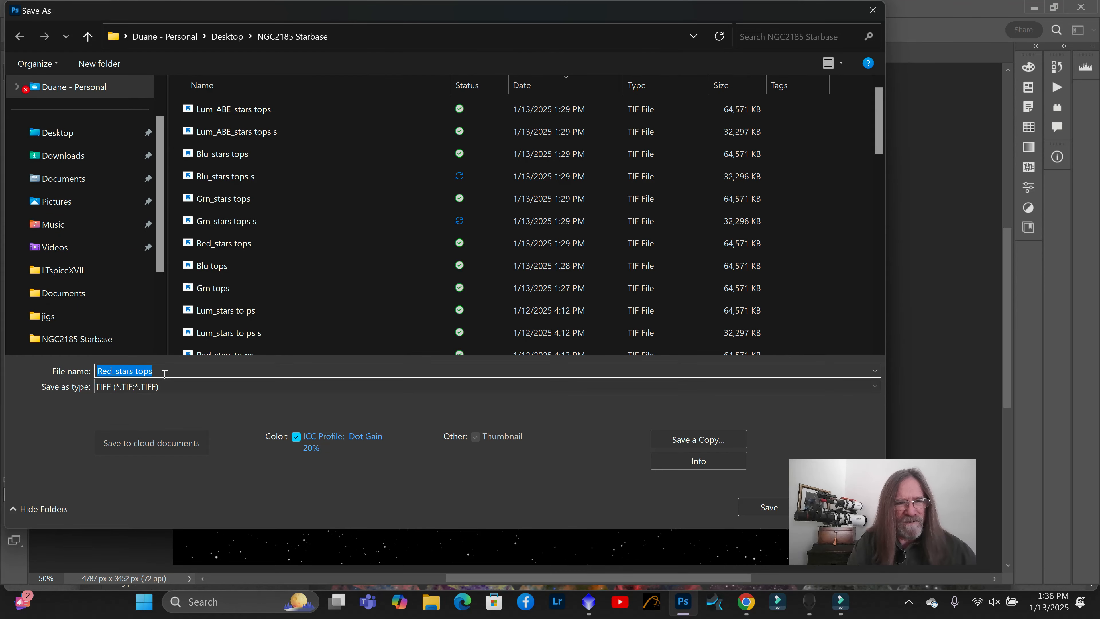
left_click(165, 374)
type("s")
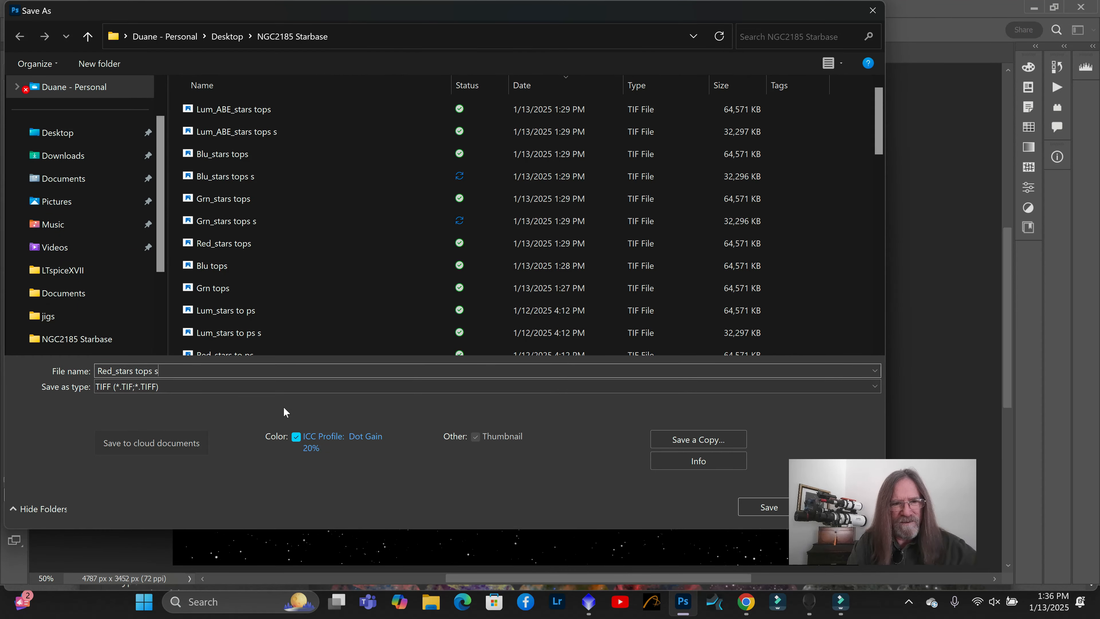
left_click(777, 507)
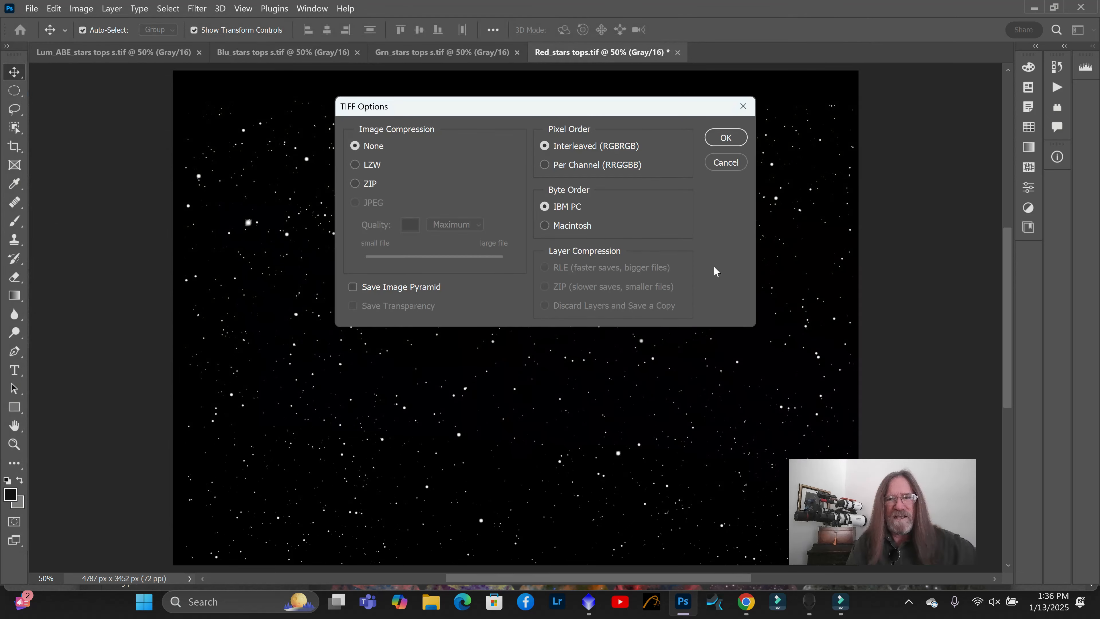
left_click(726, 137)
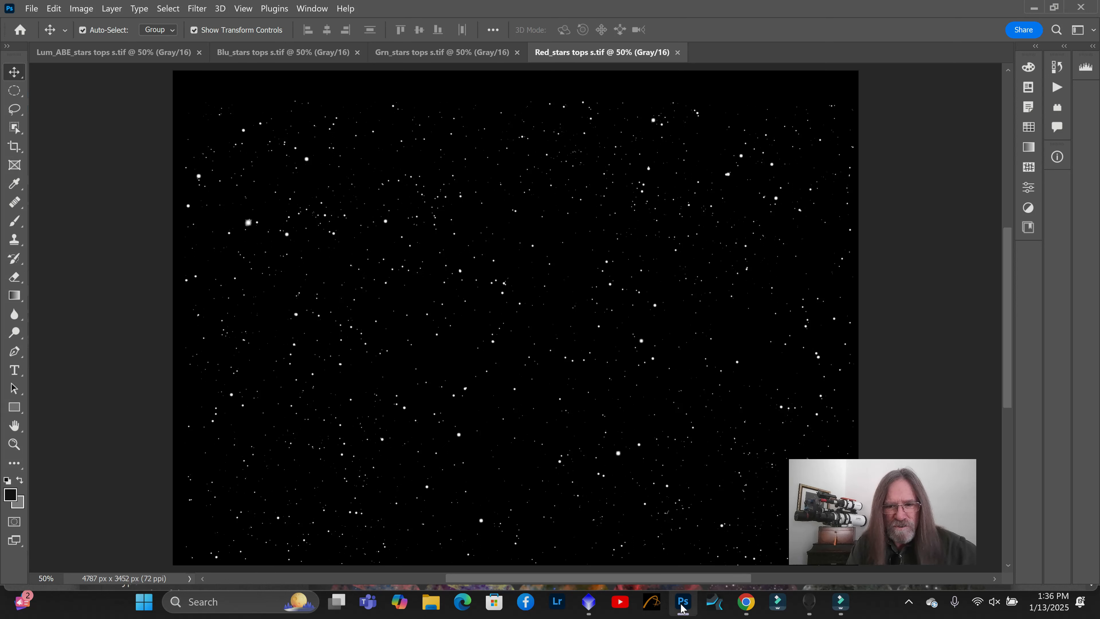
Switch to PixInsight and select the Blu, Grn and Red image icons together
mouse_move(681, 609)
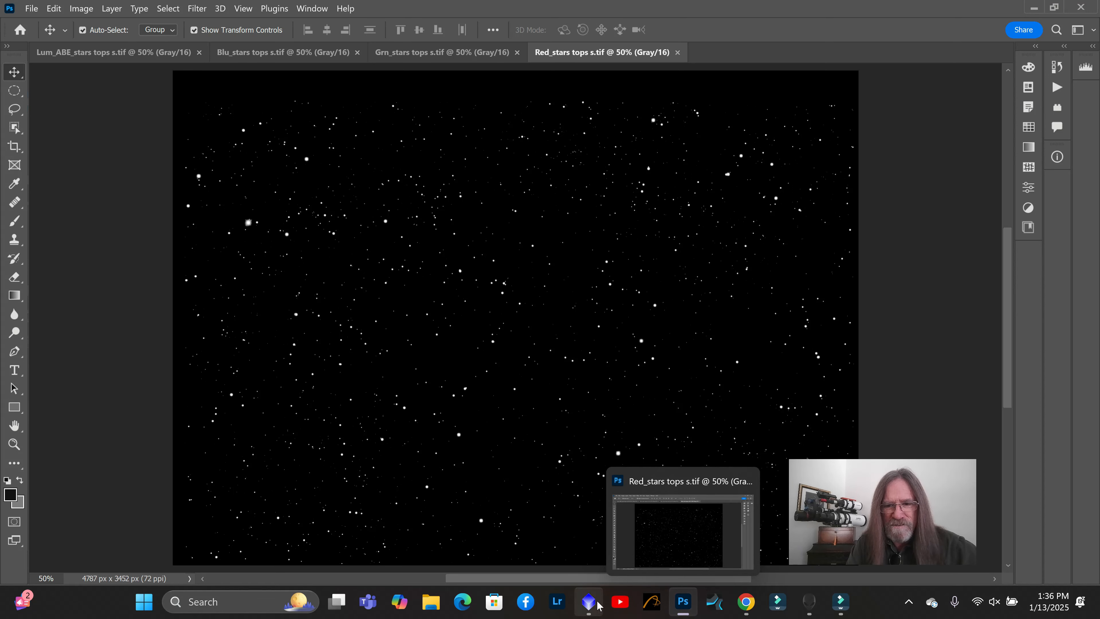
mouse_move(590, 607)
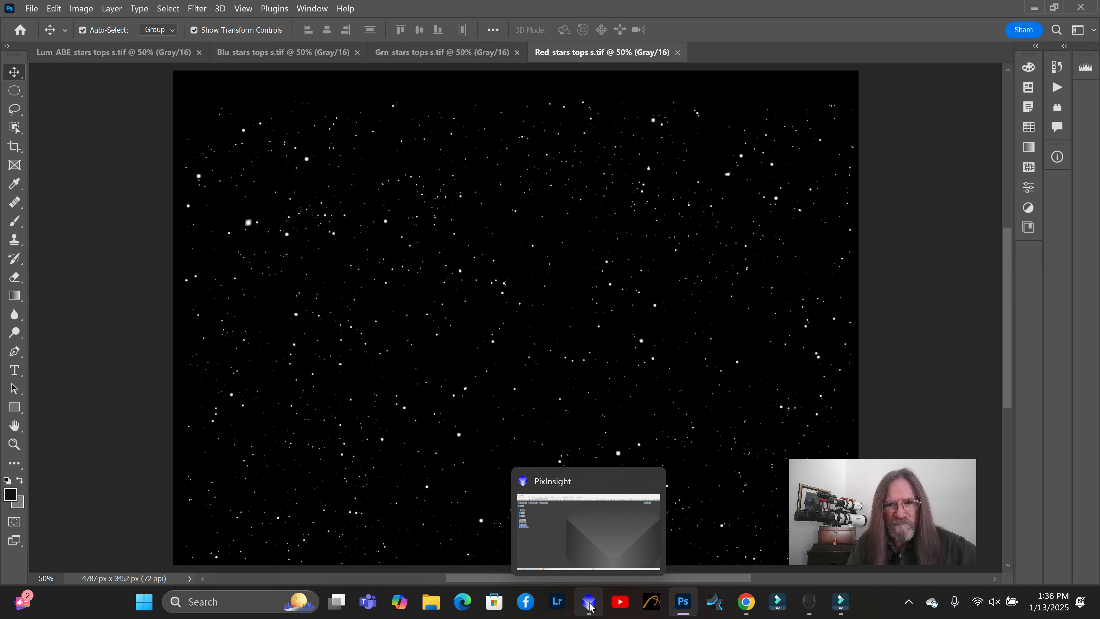
left_click(590, 606)
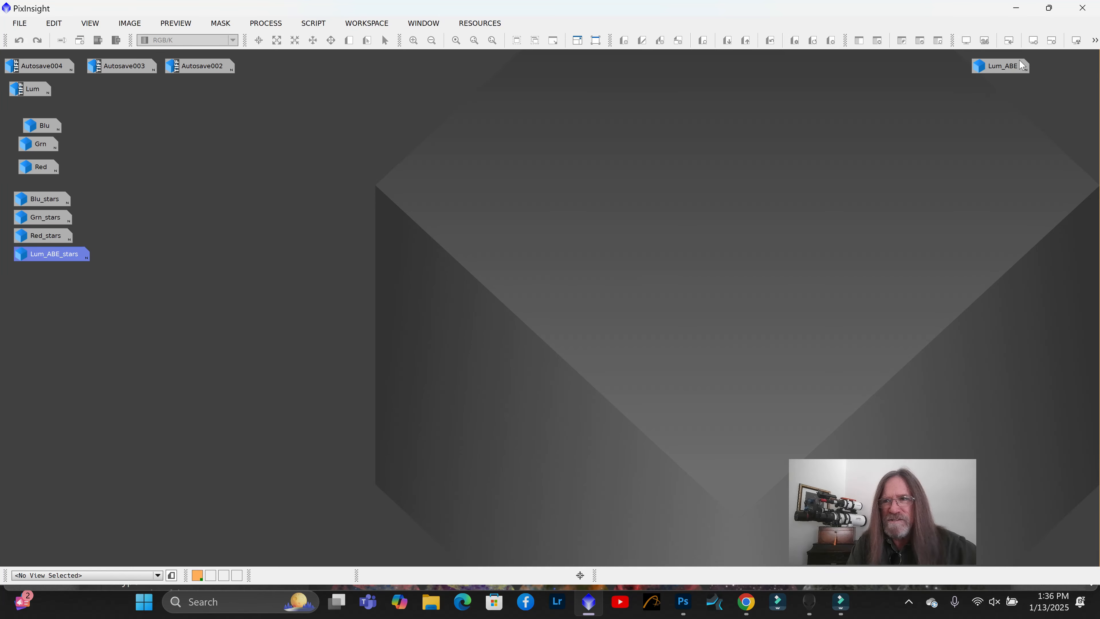
mouse_move(1004, 69)
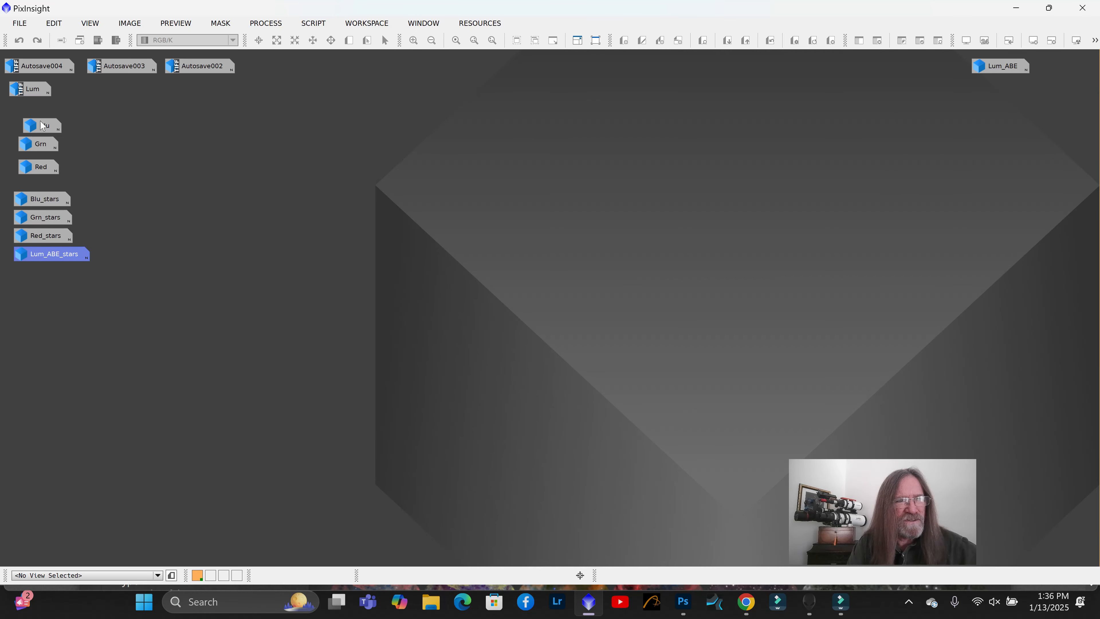
left_click_drag(2, 103, 100, 187)
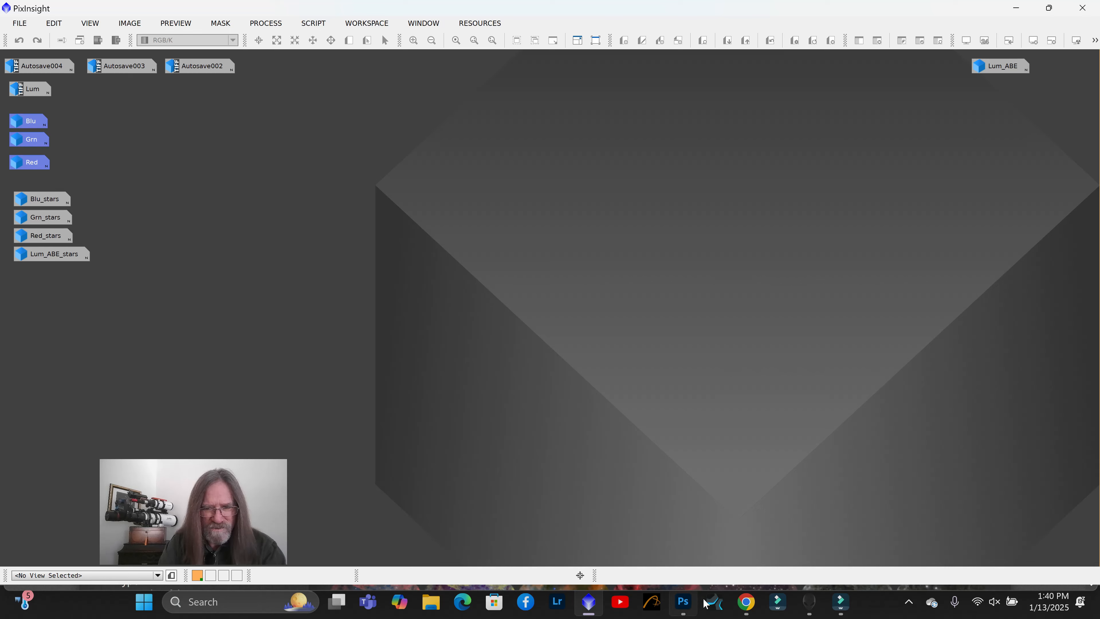
Switch to Photoshop and open the Blu x, Grn x and Red x TIFF files from the NGC2185 Starbase folder
left_click(684, 604)
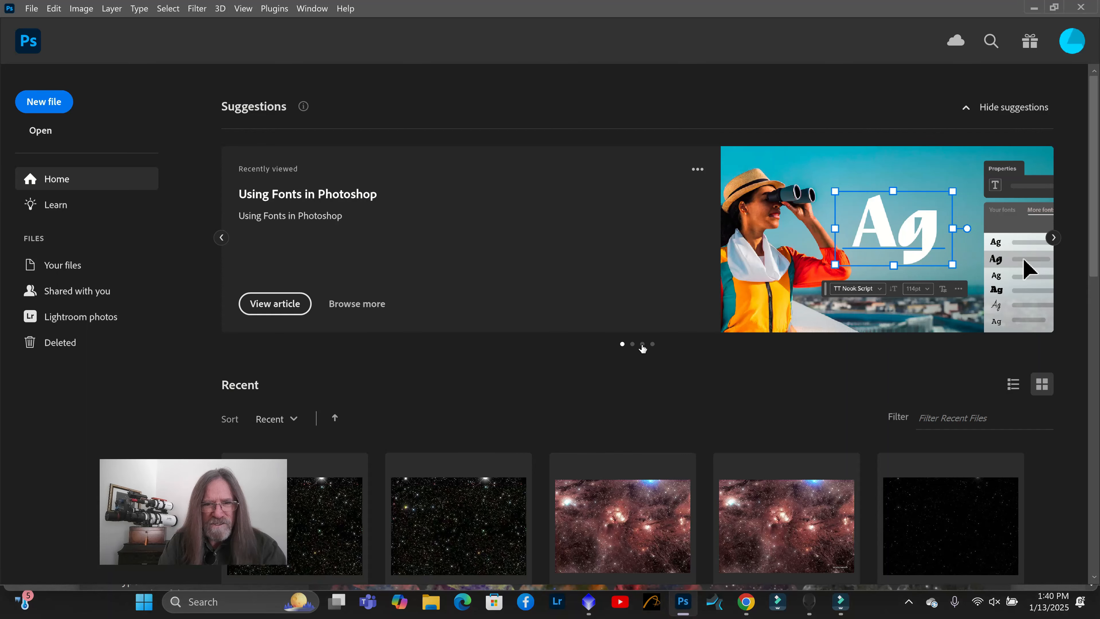
left_click(30, 9)
left_click(49, 36)
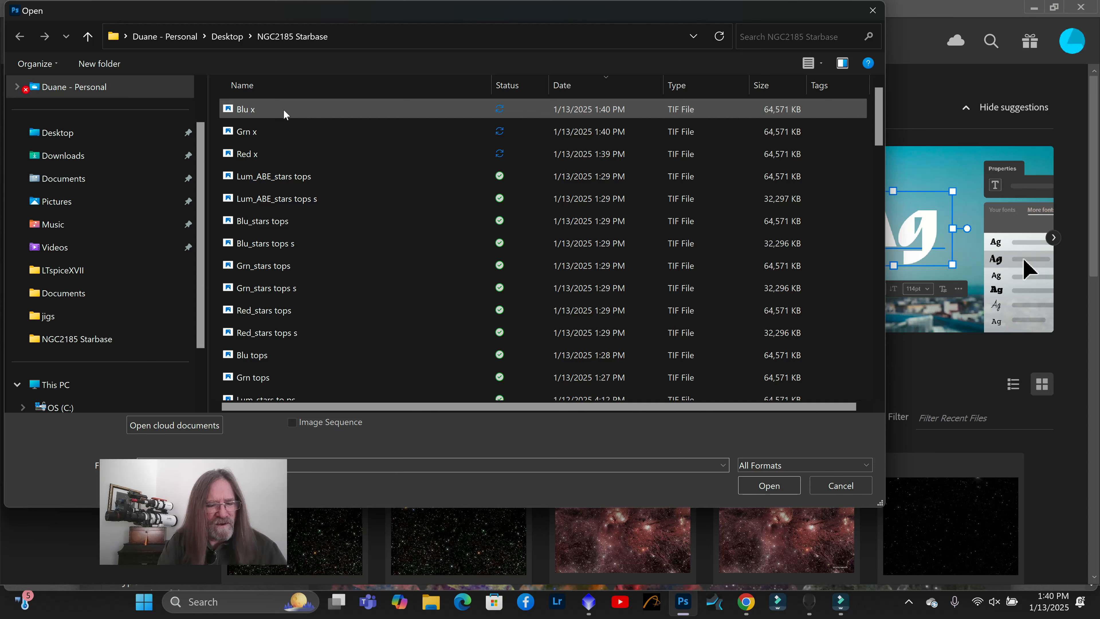
left_click_drag(294, 117, 472, 161)
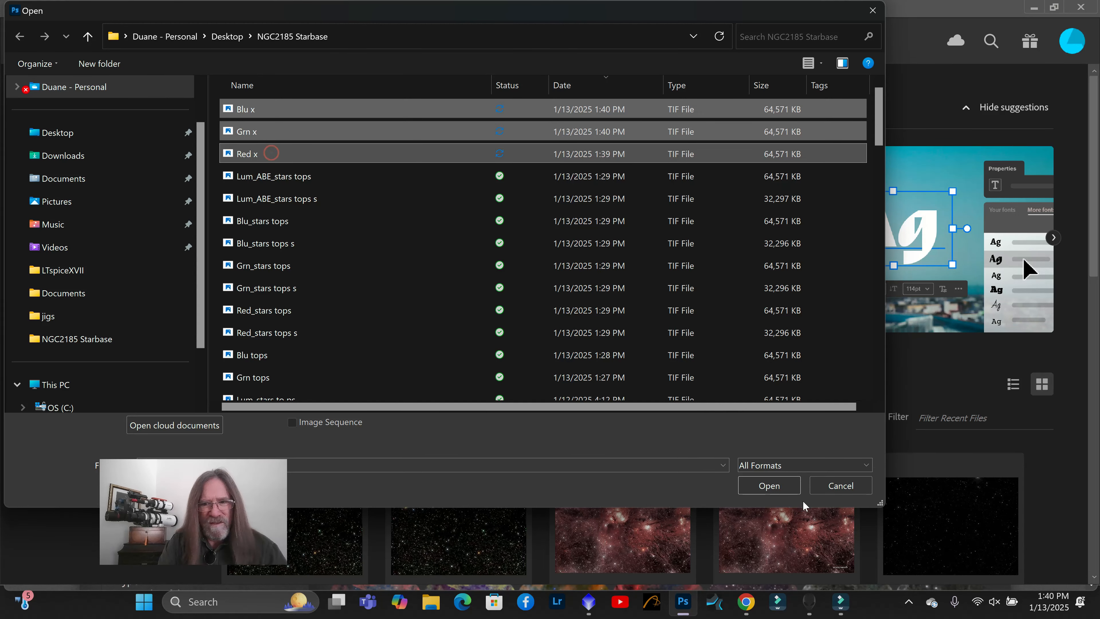
left_click(770, 485)
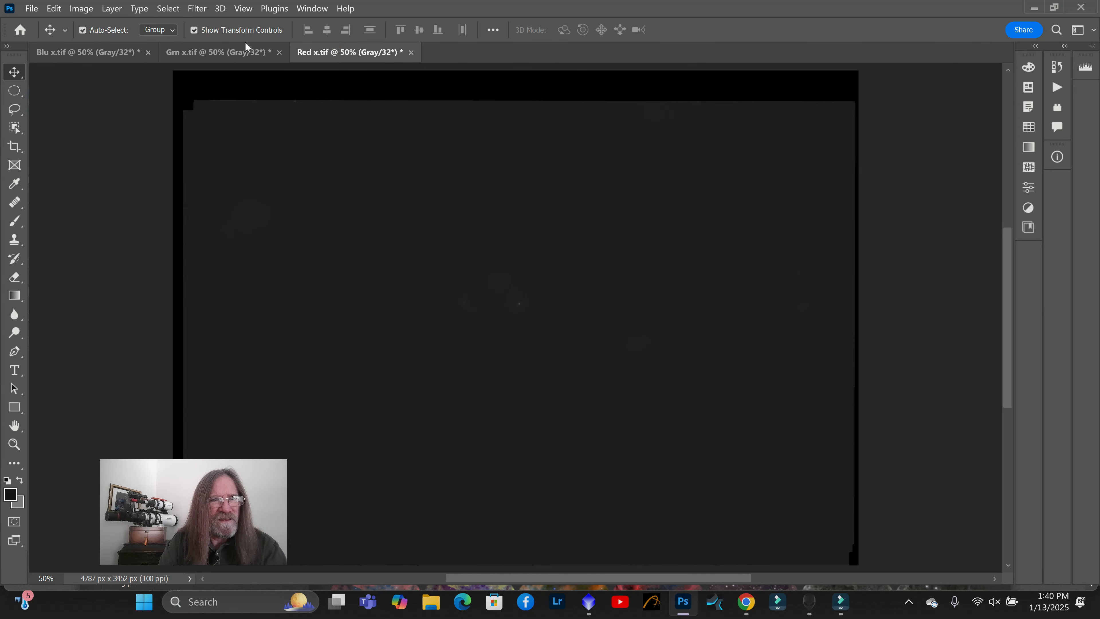
Start converting Red x to 16 bits per channel and set the HDR Toning method to Exposure and Gamma
left_click(82, 9)
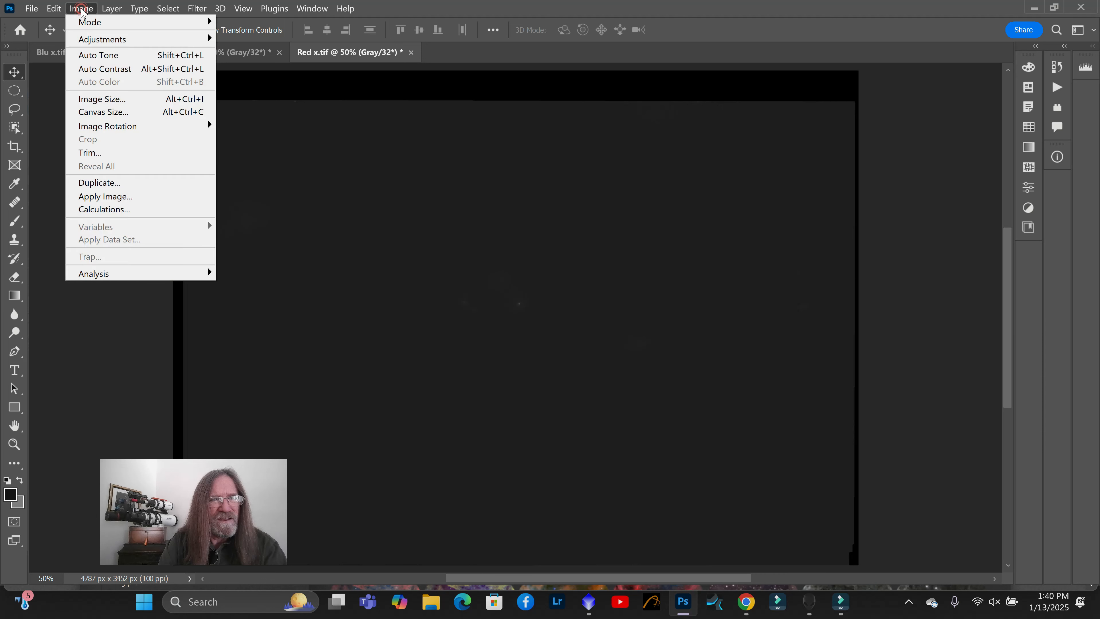
mouse_move(94, 27)
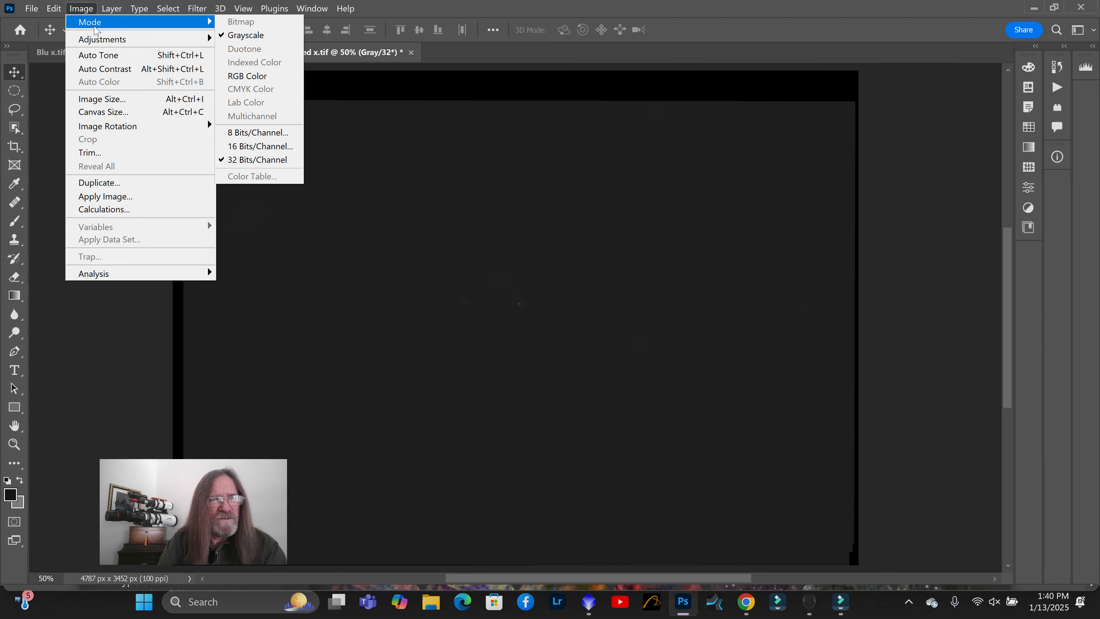
left_click(267, 146)
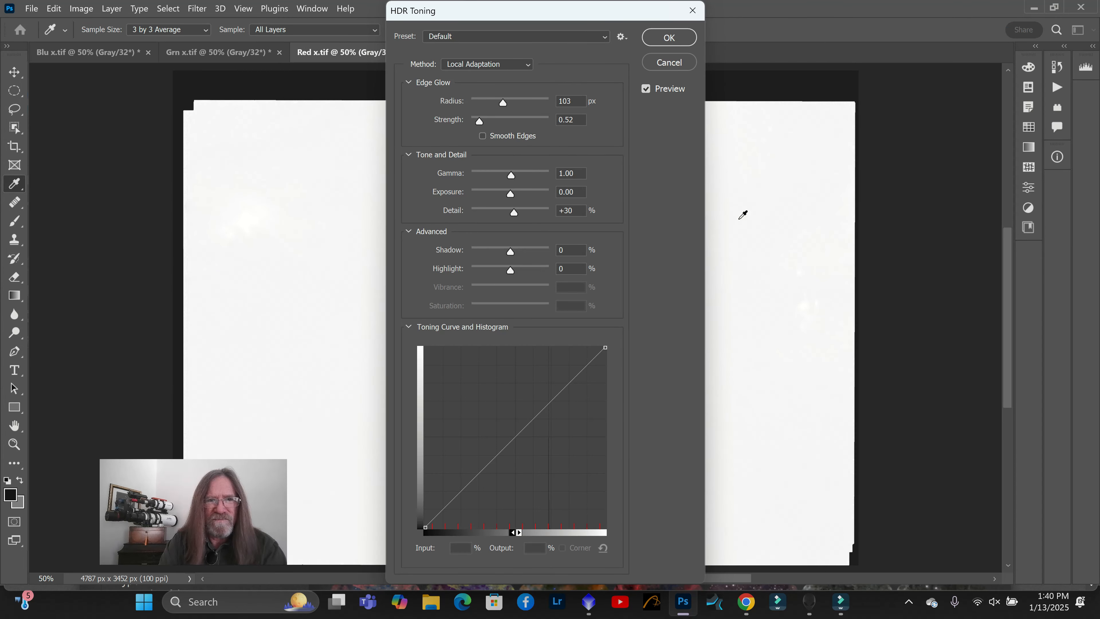
left_click_drag(638, 16, 832, 85)
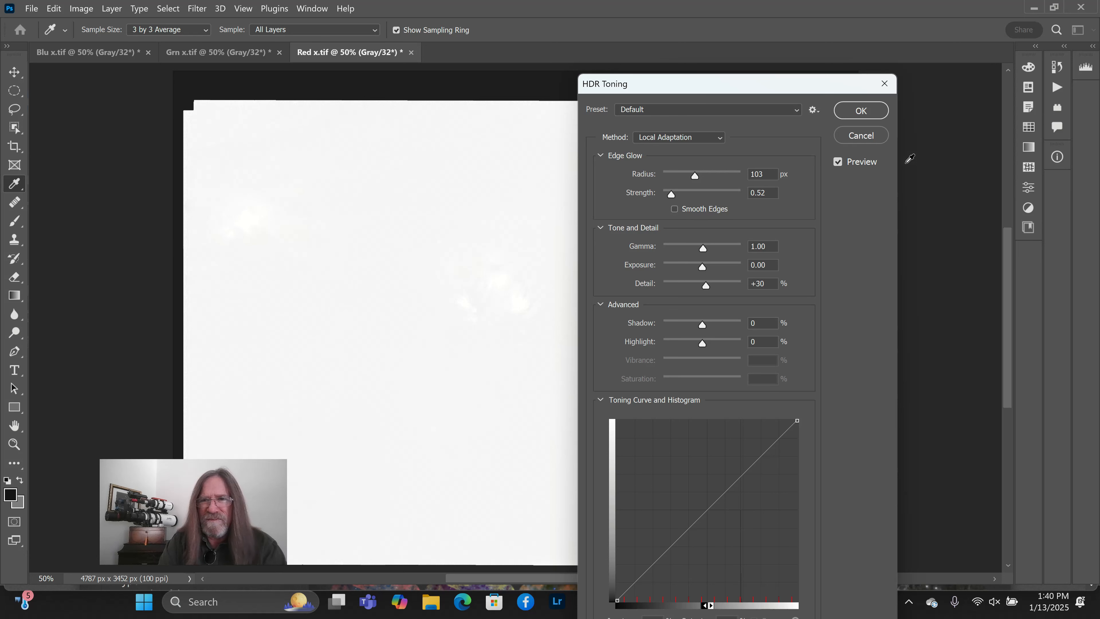
left_click(695, 139)
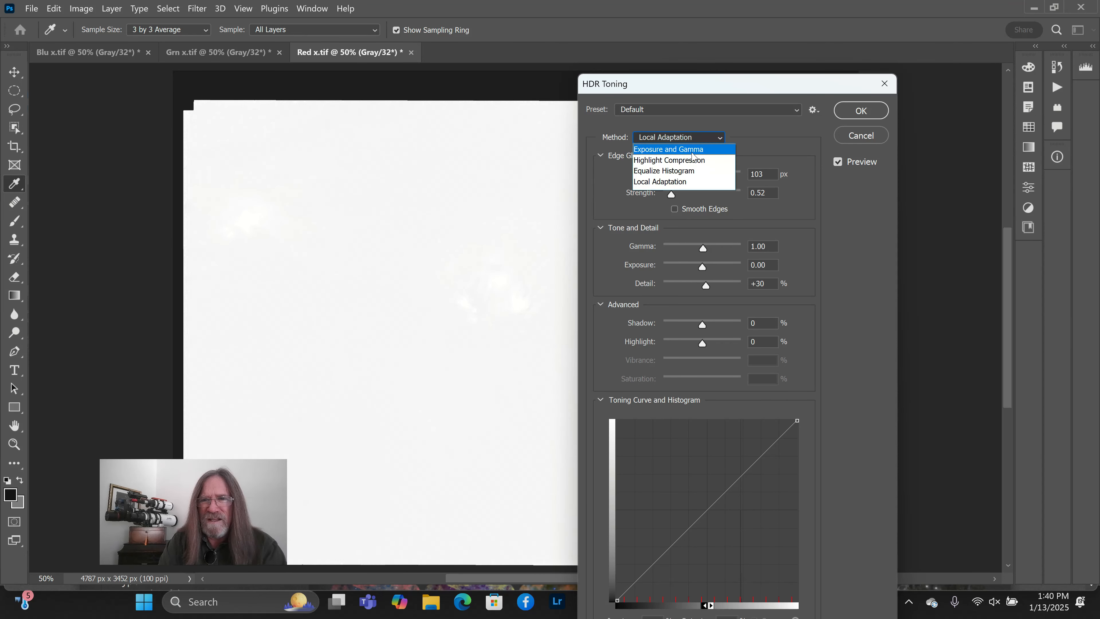
left_click(691, 150)
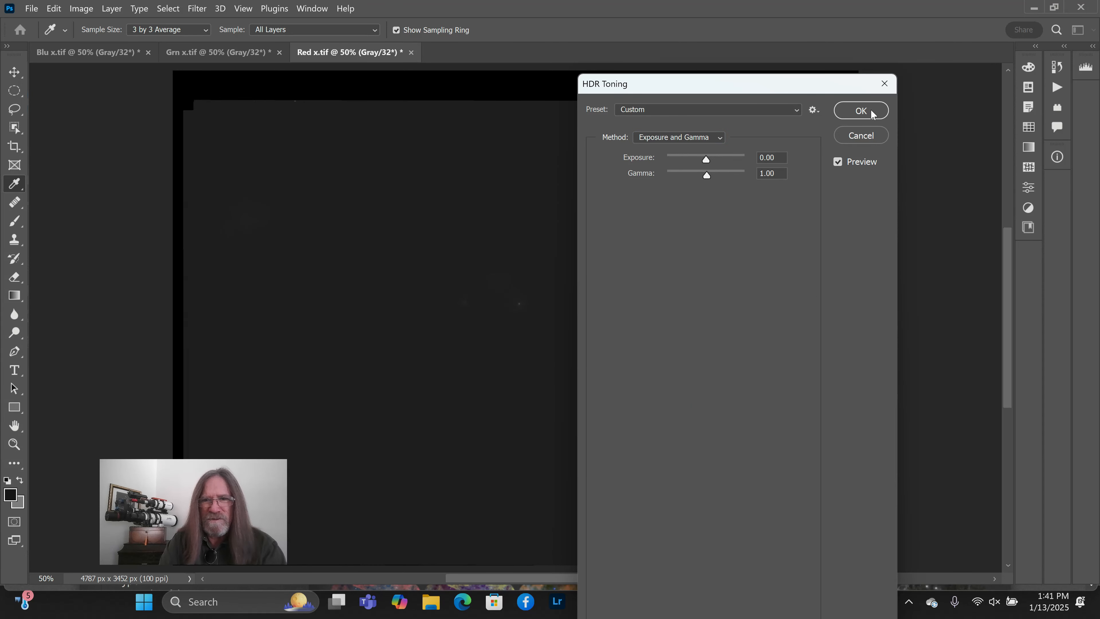
Try the Equalize Histogram toning method on Red x and examine its preview across the image
left_click(720, 137)
left_click(688, 171)
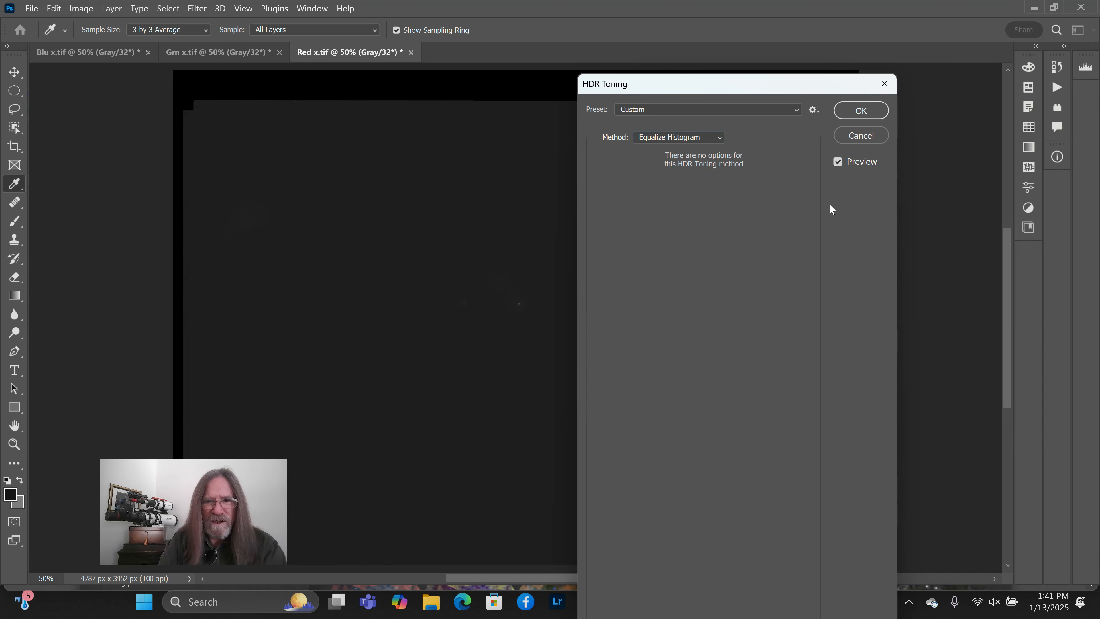
left_click_drag(787, 92, 562, 498)
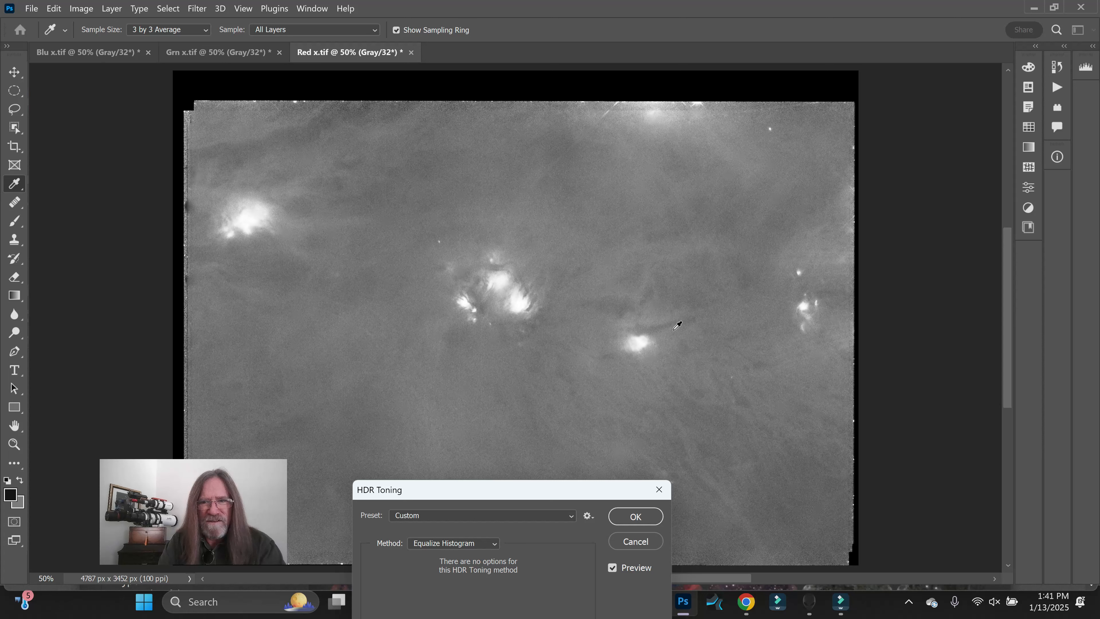
left_click_drag(563, 492, 770, 128)
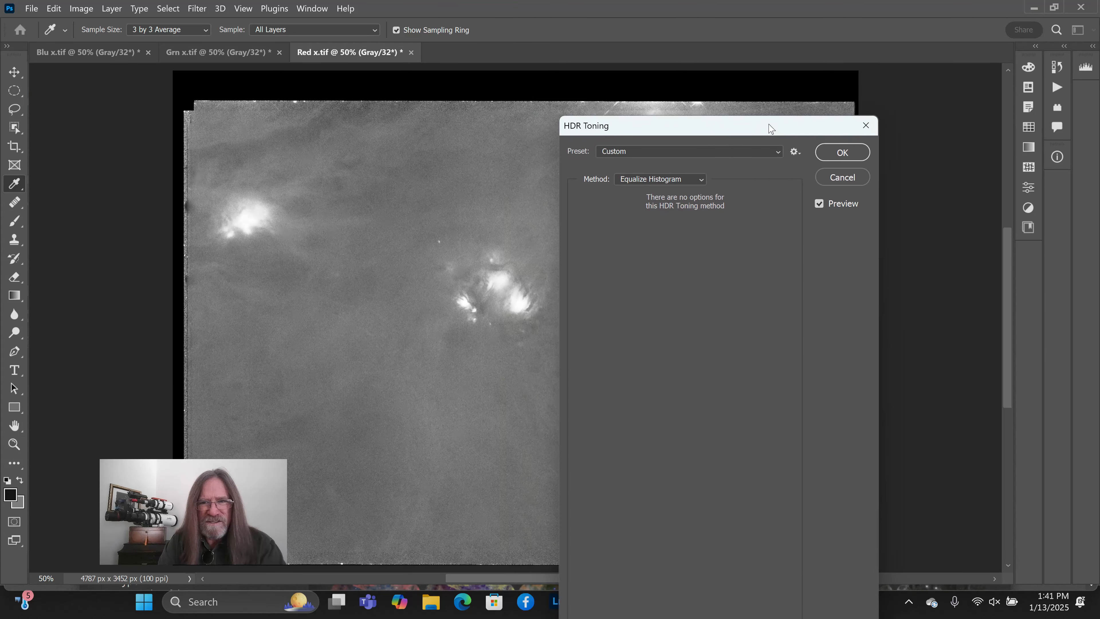
Set the toning method to Exposure and Gamma and apply the 16-bit conversion to Red x
left_click(703, 180)
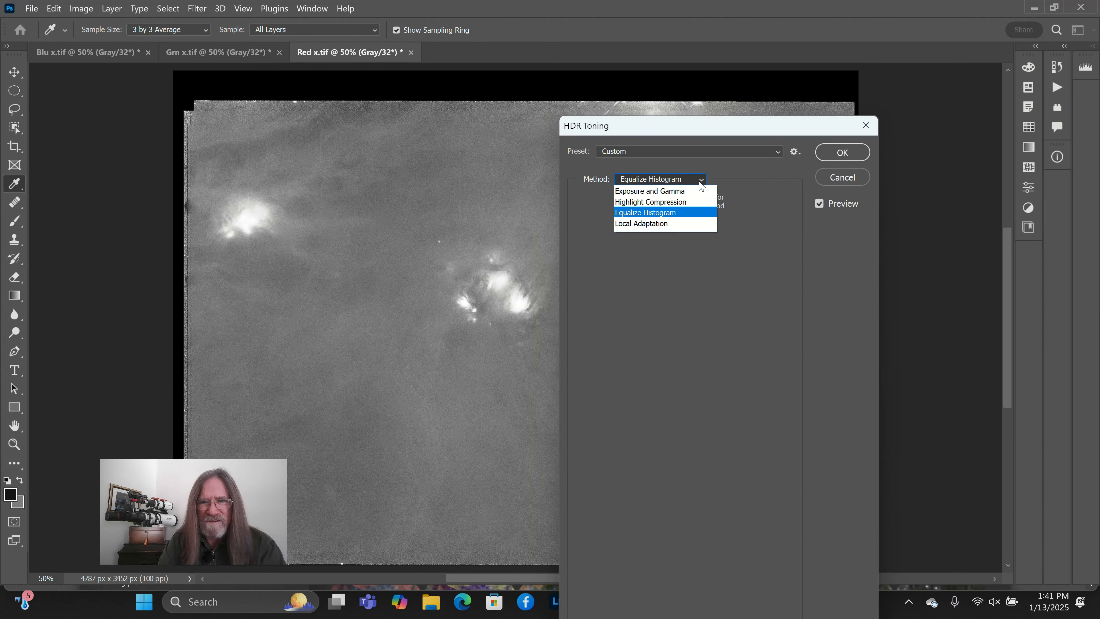
left_click(670, 192)
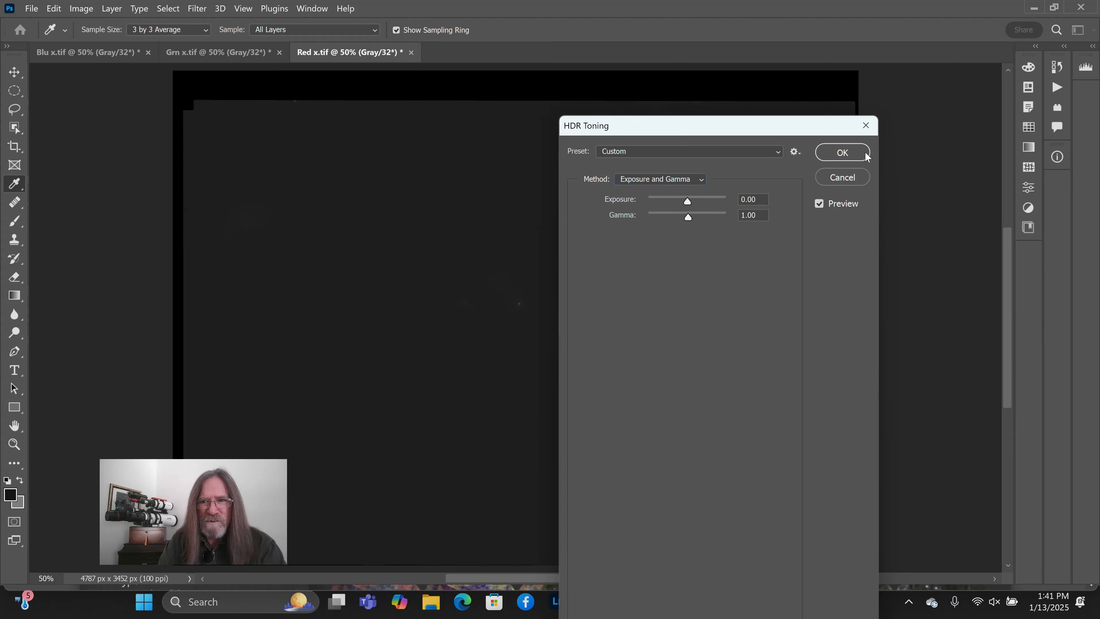
left_click(856, 152)
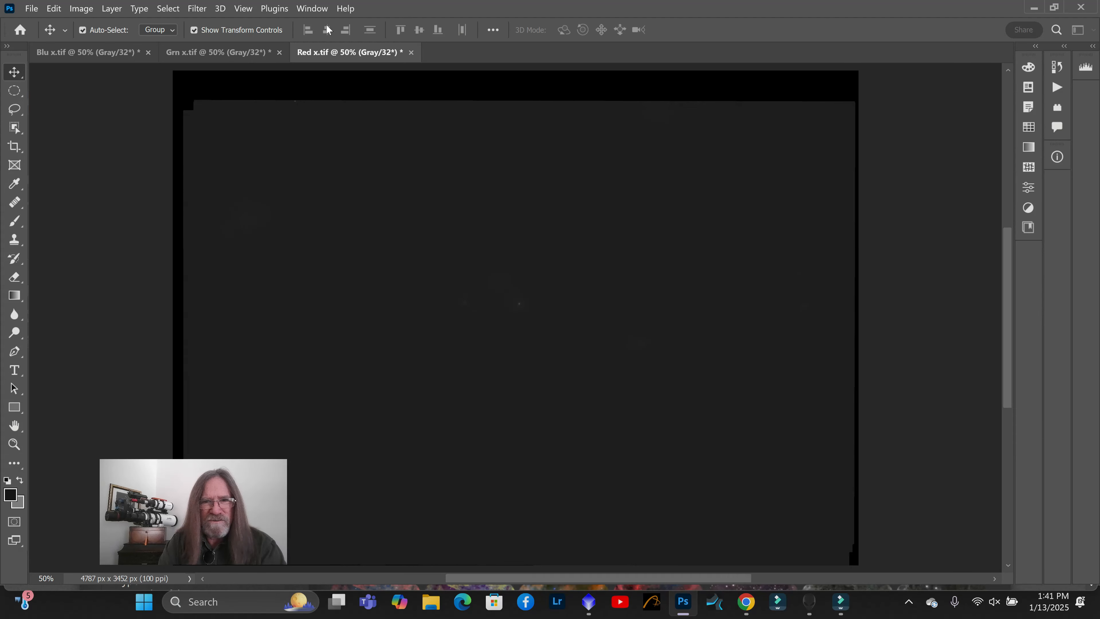
Brighten Red x with a Curves adjustment that lowers one point in the dark part of the gray curve
left_click(89, 13)
mouse_move(87, 41)
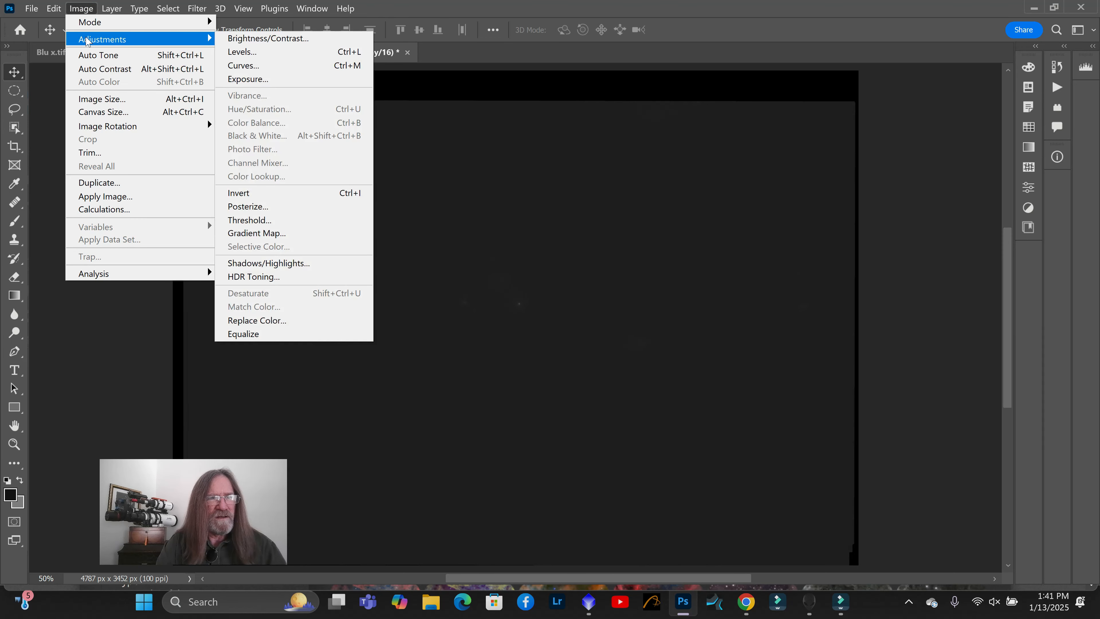
left_click(260, 65)
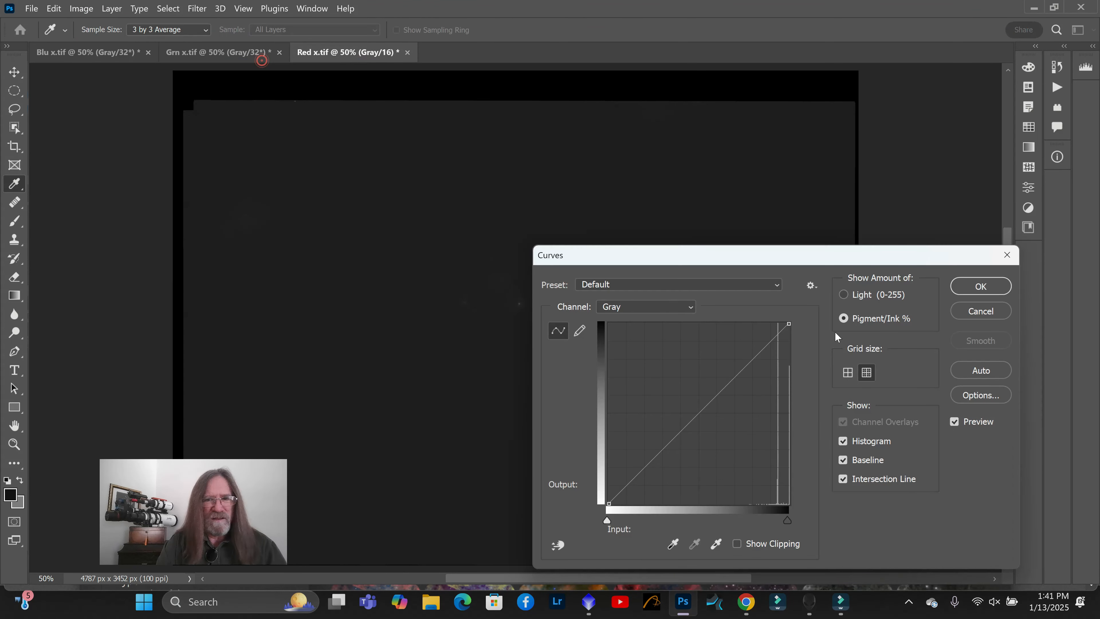
left_click_drag(714, 398, 753, 434)
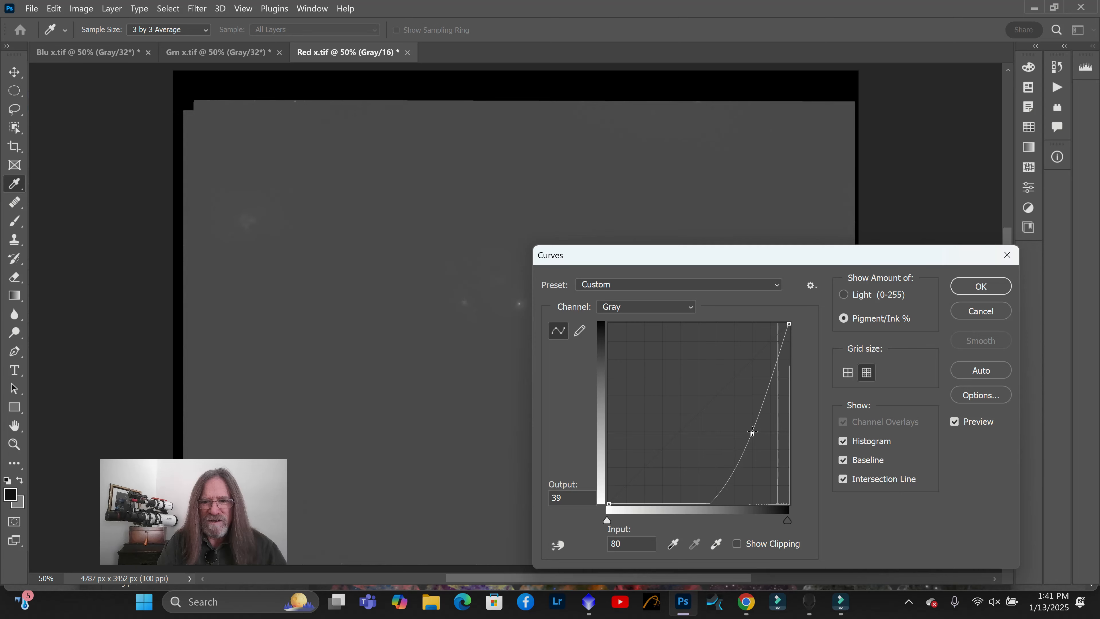
left_click_drag(753, 432, 754, 394)
left_click(965, 290)
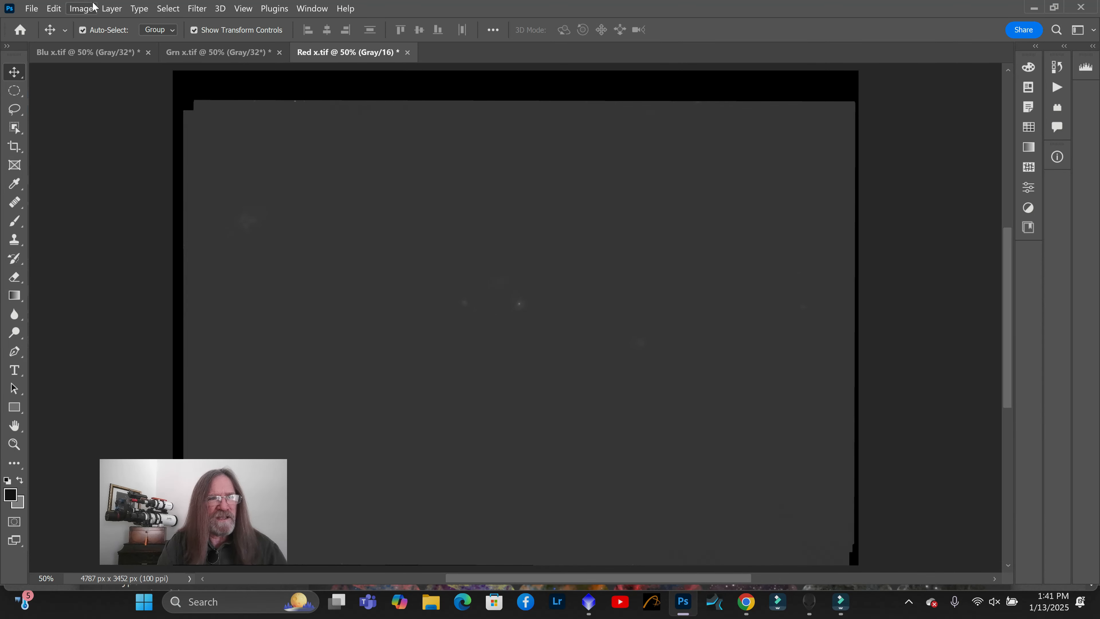
Stretch Red x again with a Curves point at input 60 and output 33
left_click(81, 9)
mouse_move(114, 44)
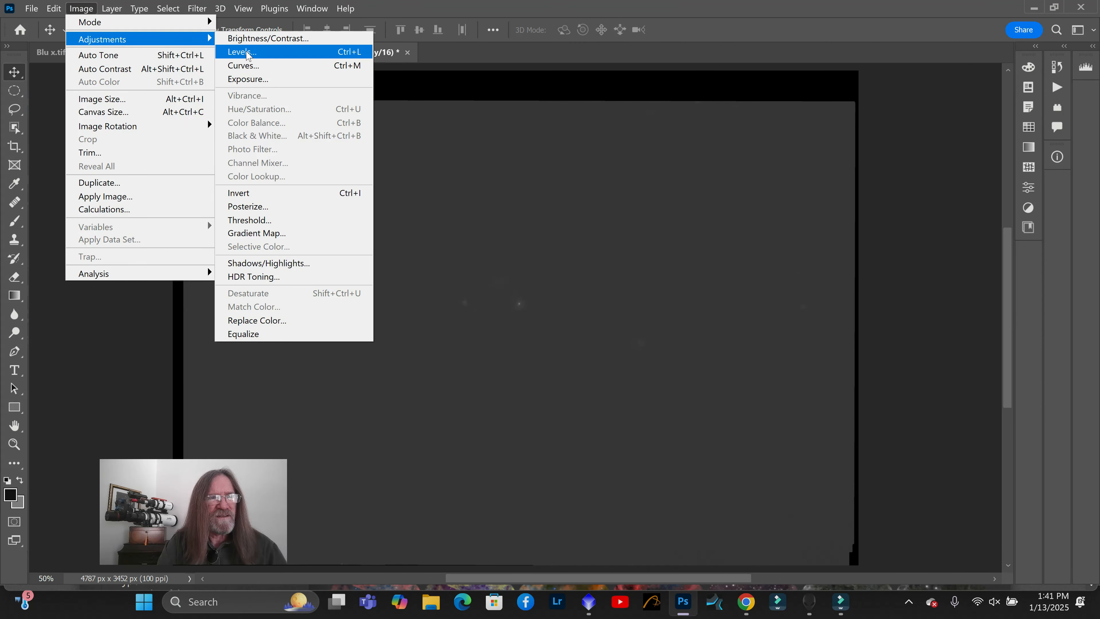
left_click(261, 67)
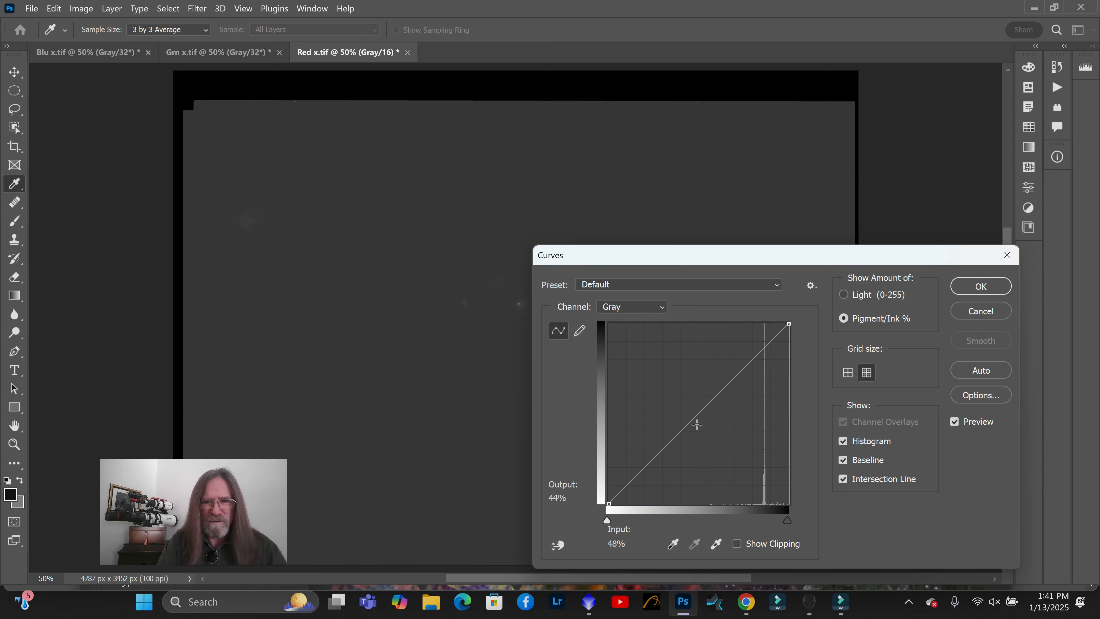
left_click_drag(691, 422, 719, 447)
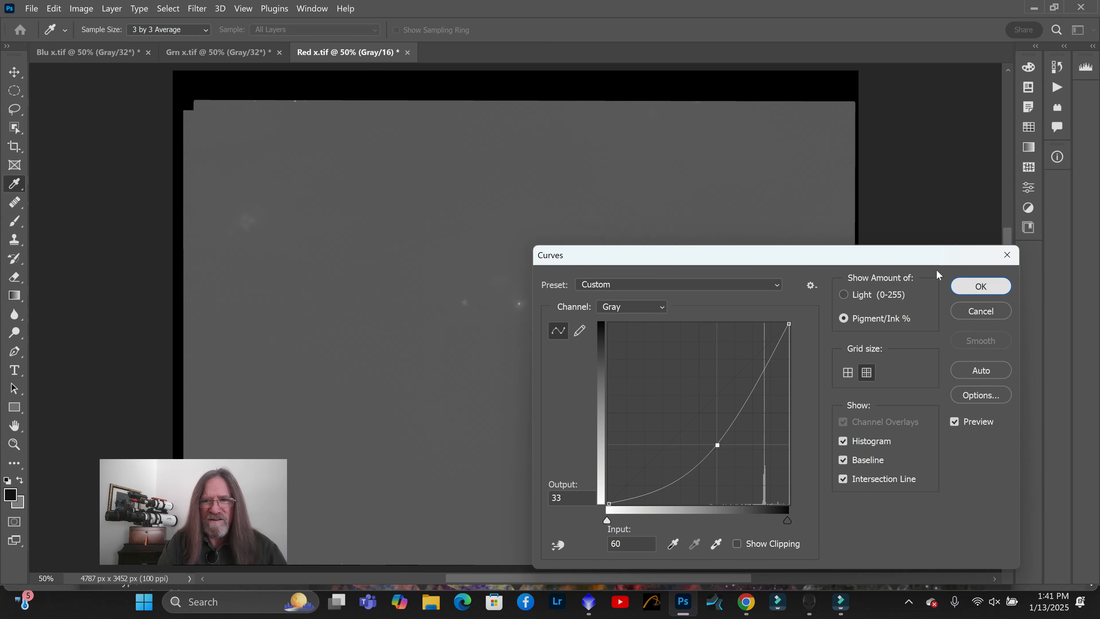
left_click(992, 287)
key("v")
Darken the background of Red x with Levels by setting the input black point to 59
left_click(81, 8)
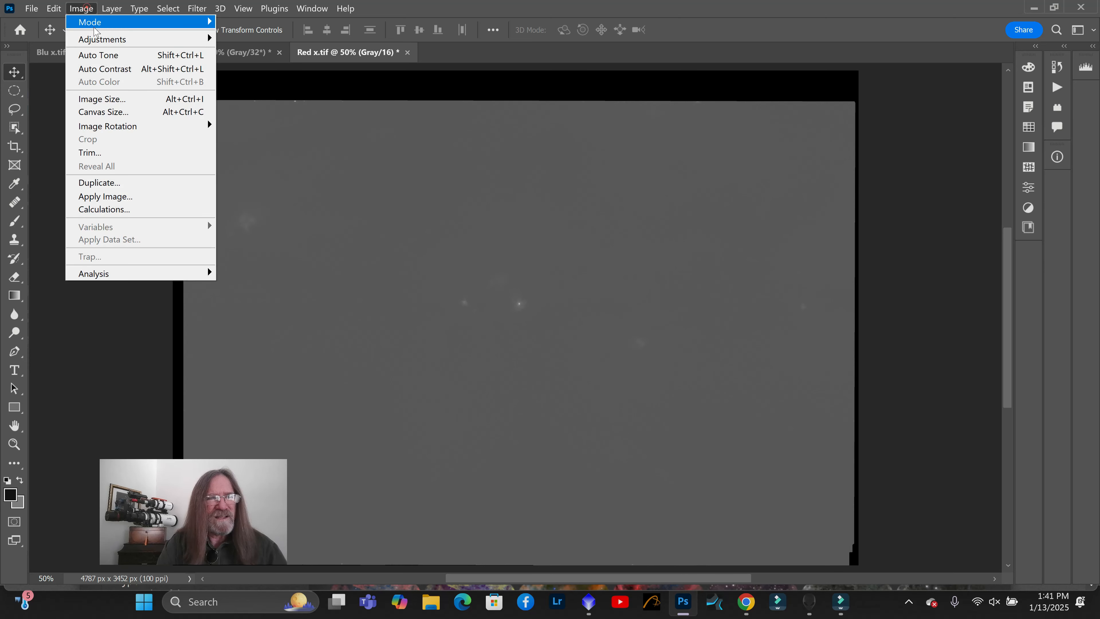
mouse_move(100, 40)
left_click(329, 52)
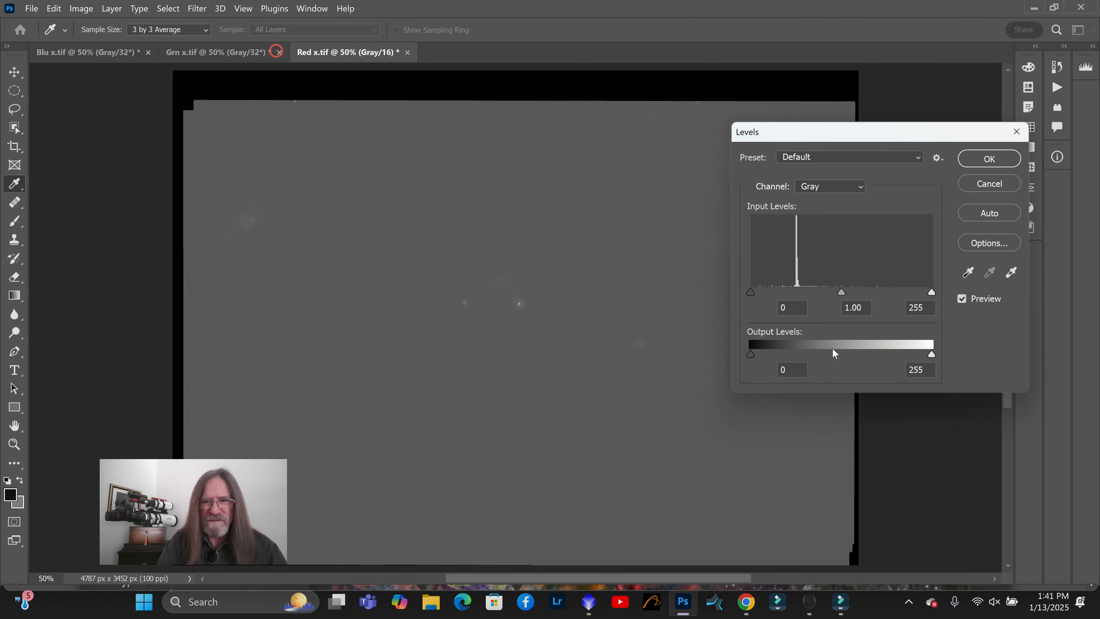
left_click_drag(749, 293, 791, 295)
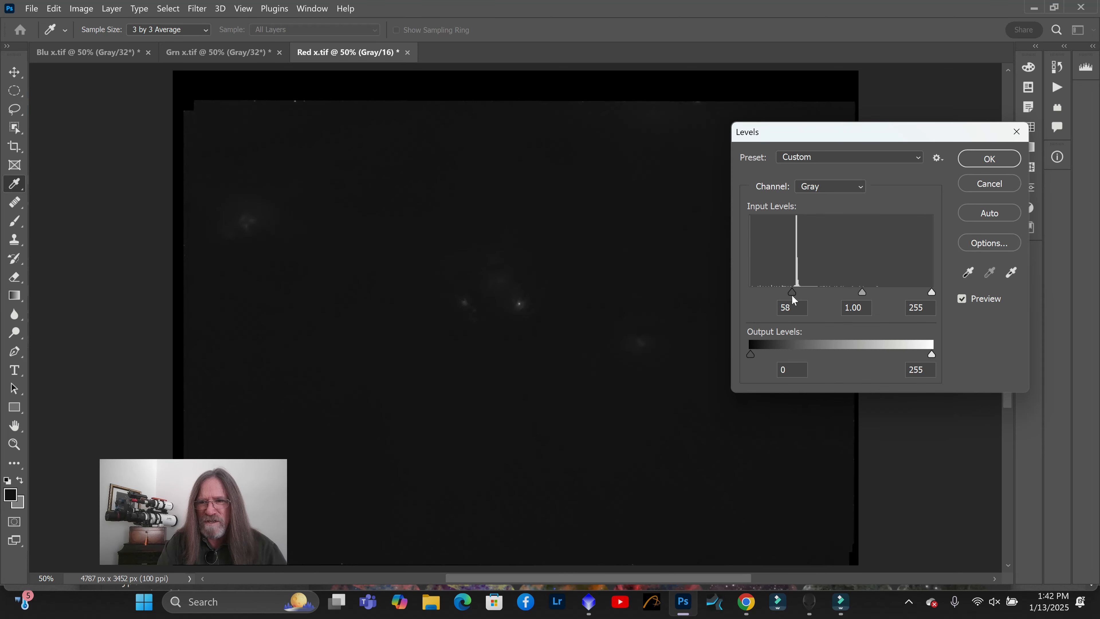
left_click(793, 294)
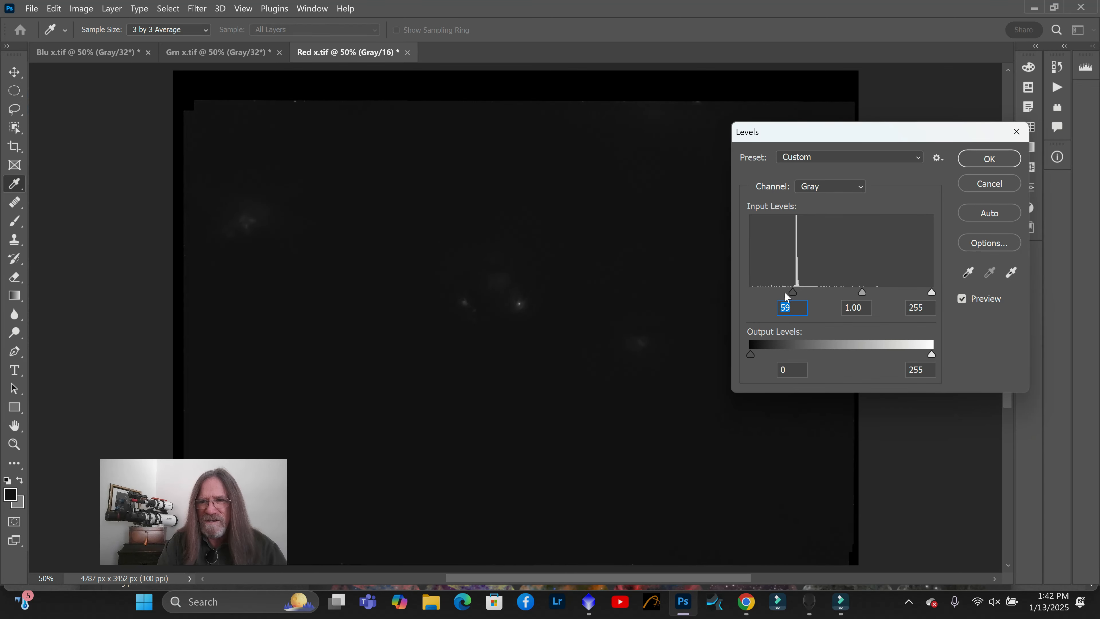
left_click(981, 166)
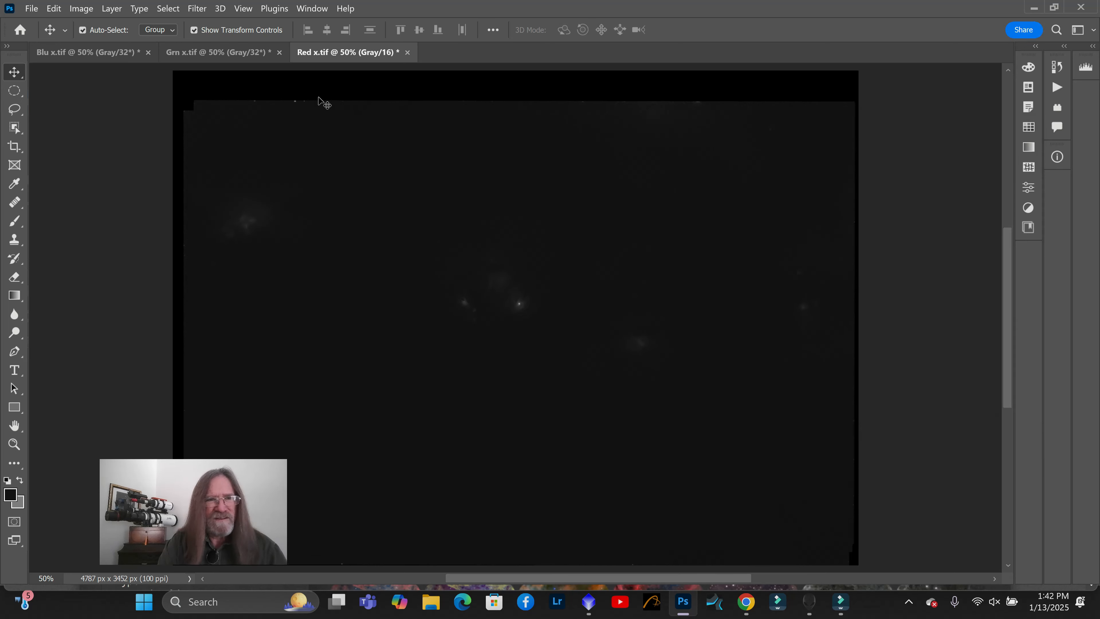
Apply a mild Curves stretch to Red x by pulling the dark part of the curve slightly below the diagonal
left_click(90, 9)
mouse_move(103, 39)
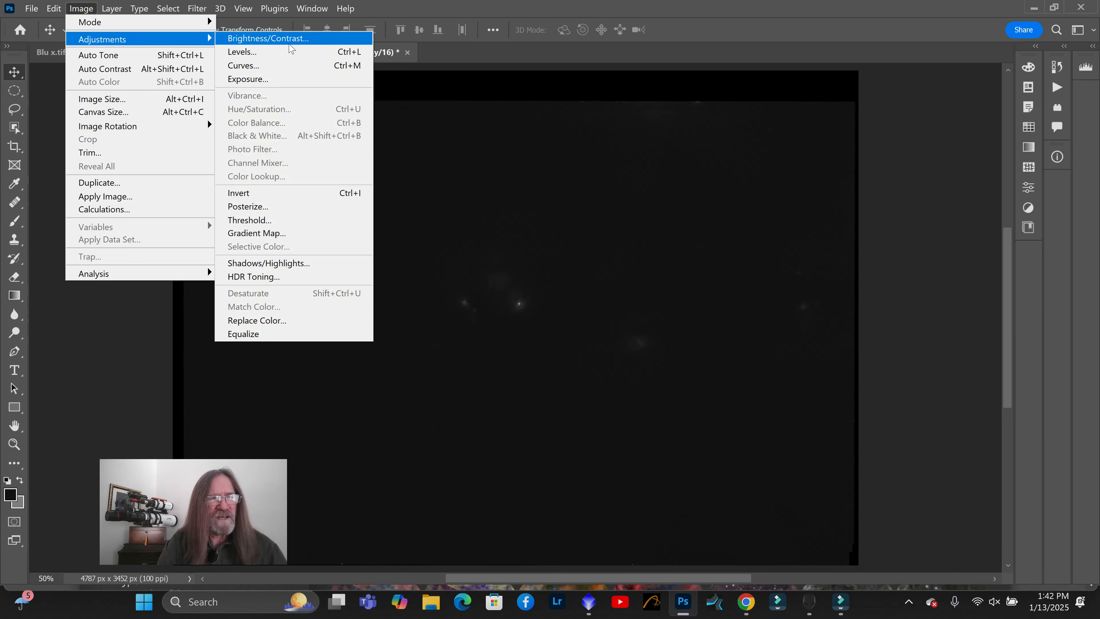
left_click(243, 66)
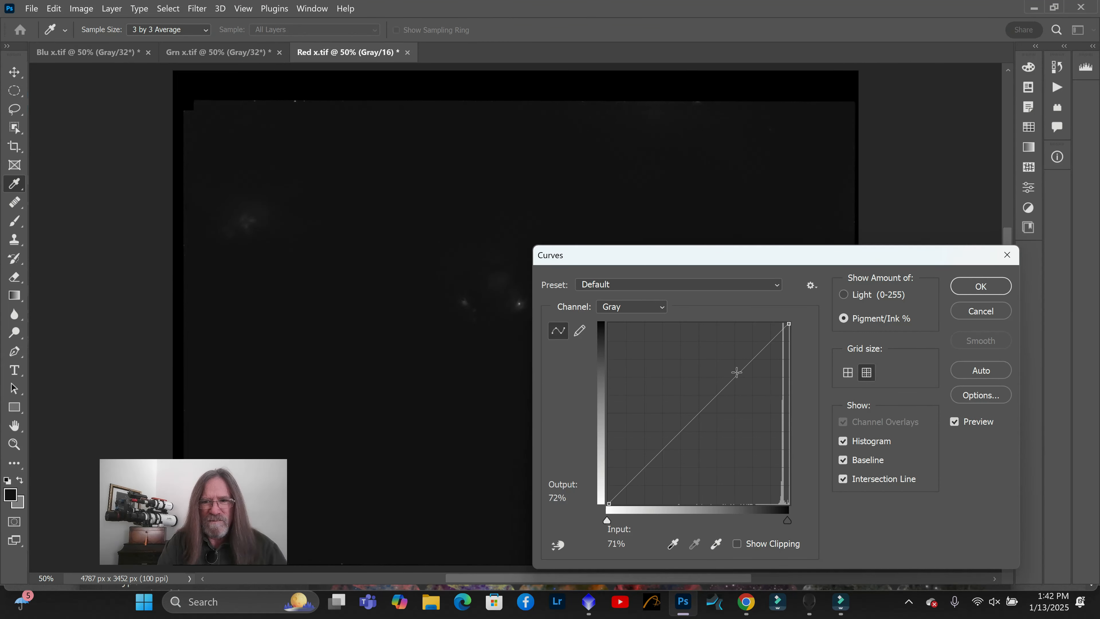
left_click_drag(736, 371, 753, 389)
left_click(965, 288)
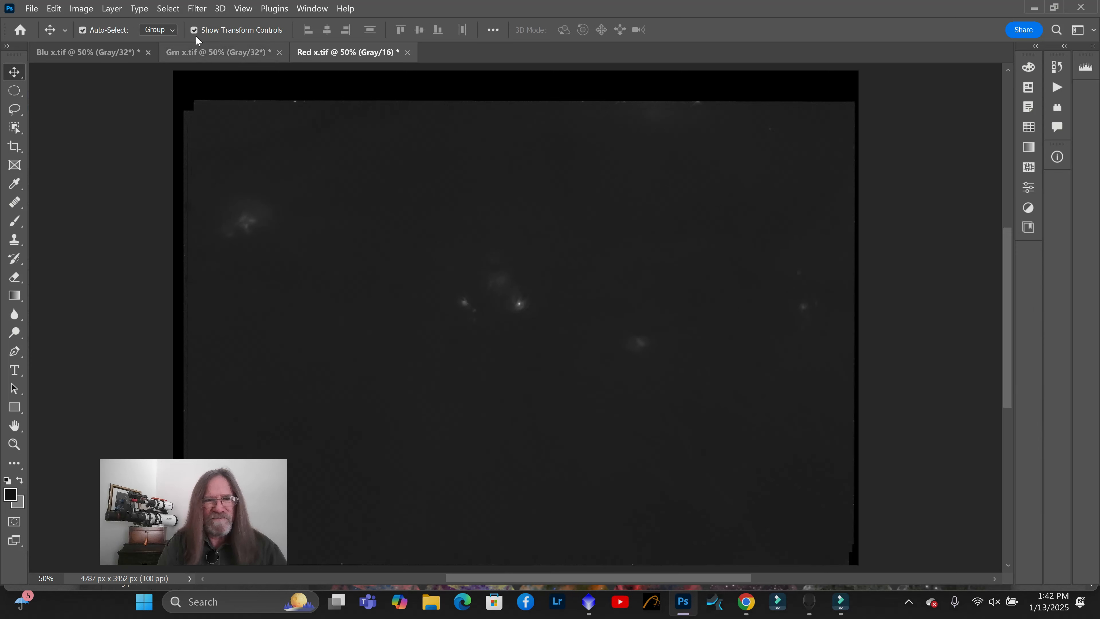
Lift the faint nebula glow in Red x with a Curves point at input 20 and output 7
left_click(81, 8)
mouse_move(102, 39)
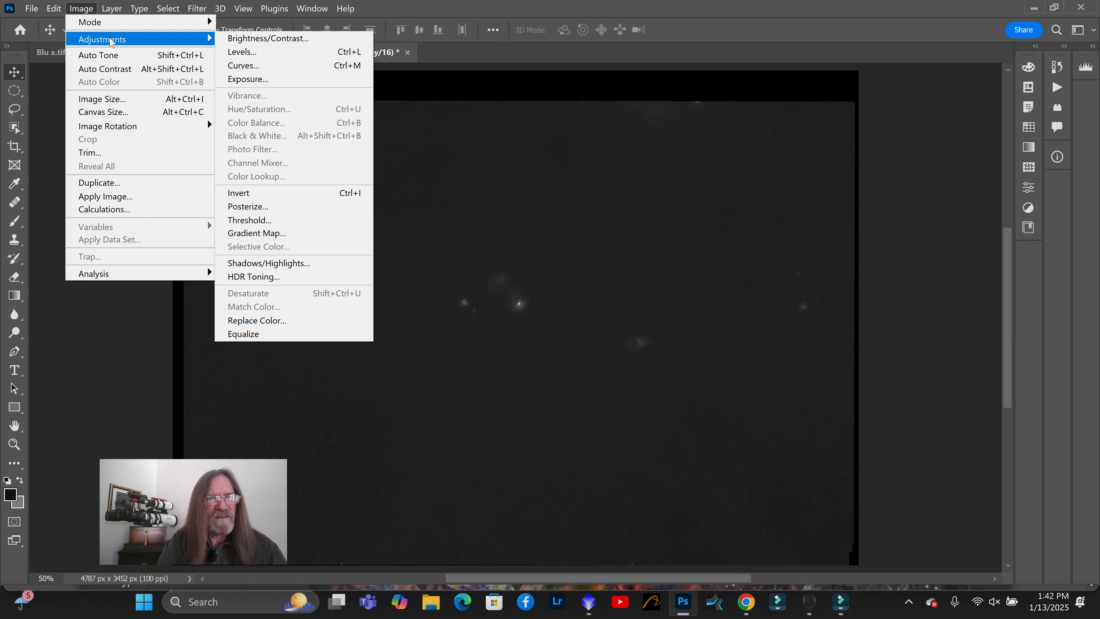
left_click(273, 66)
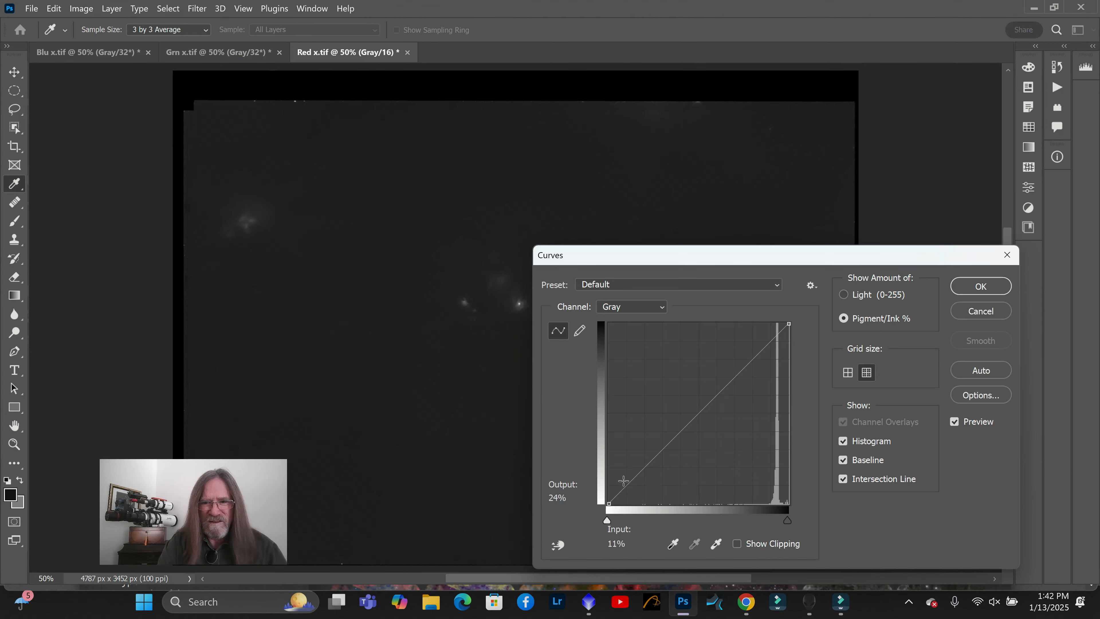
left_click(633, 481)
left_click_drag(633, 481, 645, 490)
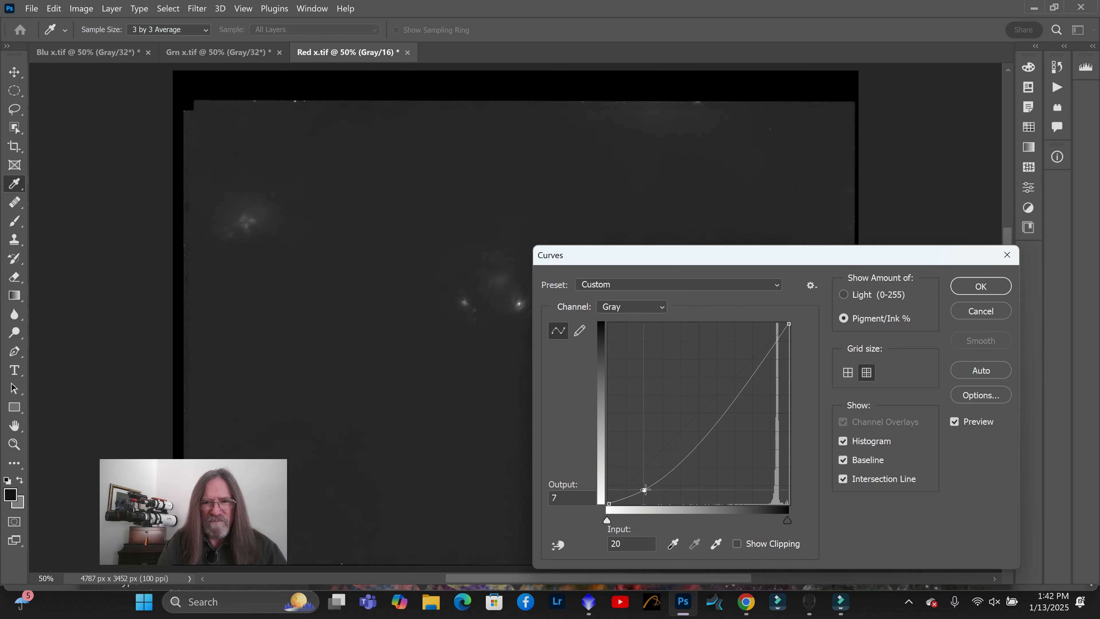
left_click(980, 286)
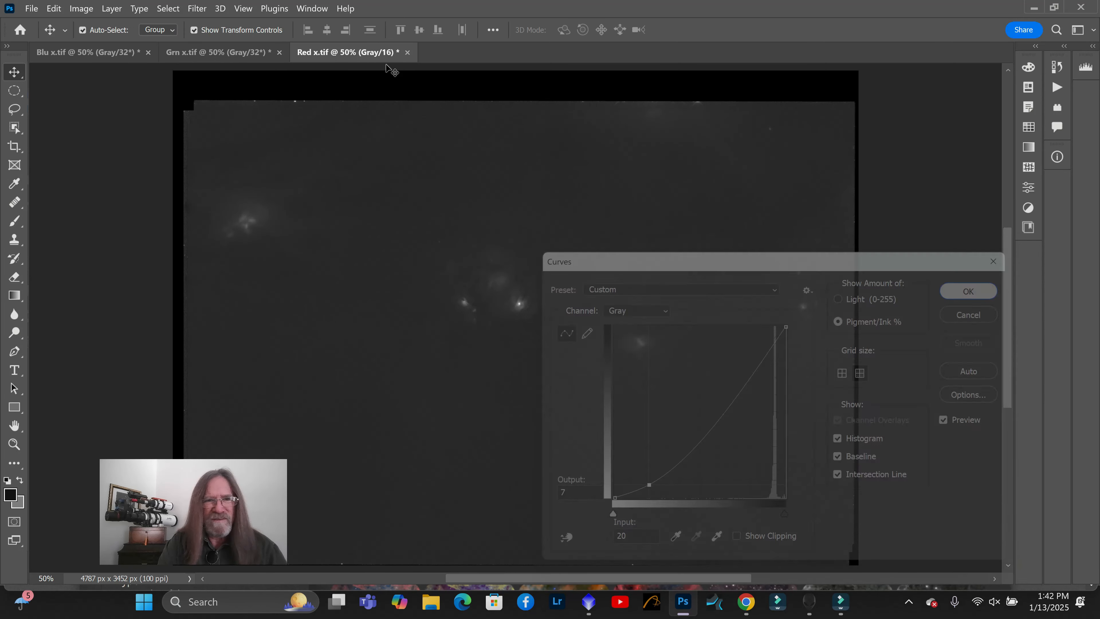
Stretch Red x strongly with a Curves point at input 68 and output 38
left_click(81, 8)
mouse_move(112, 39)
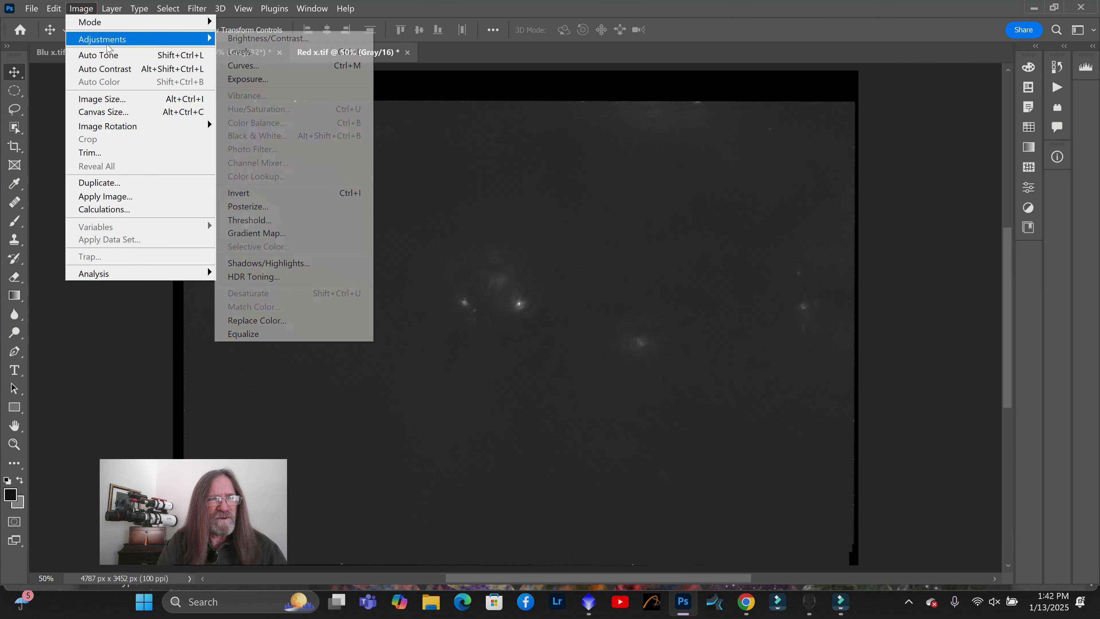
left_click(278, 66)
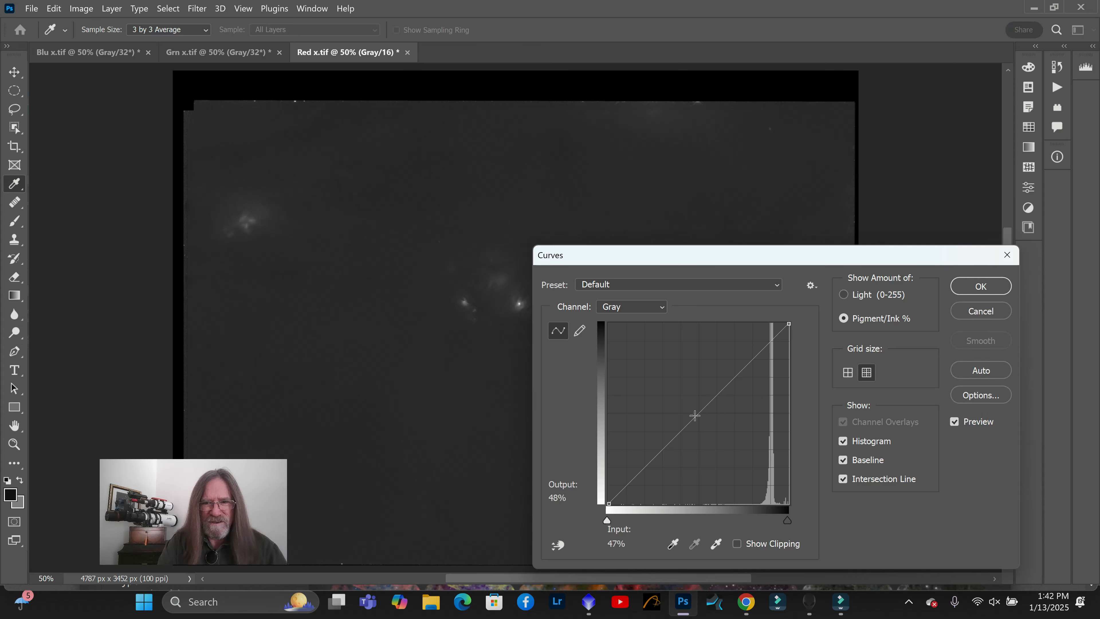
left_click_drag(695, 415, 732, 436)
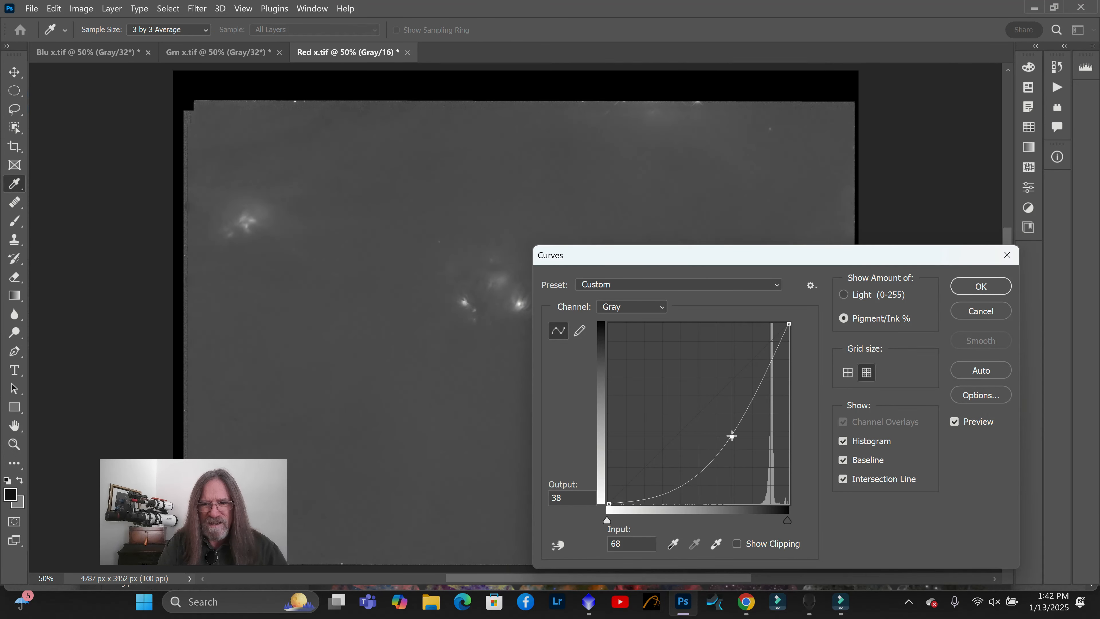
left_click(989, 287)
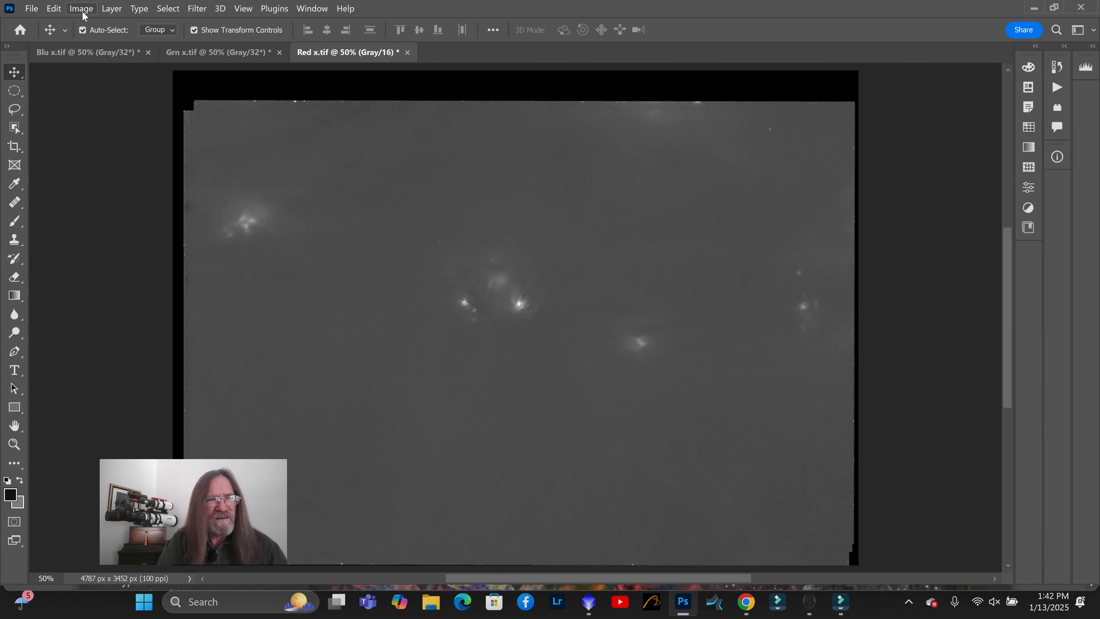
Set the Levels input black point of Red x to 30 to darken the sky background
left_click(82, 9)
mouse_move(99, 39)
left_click(303, 54)
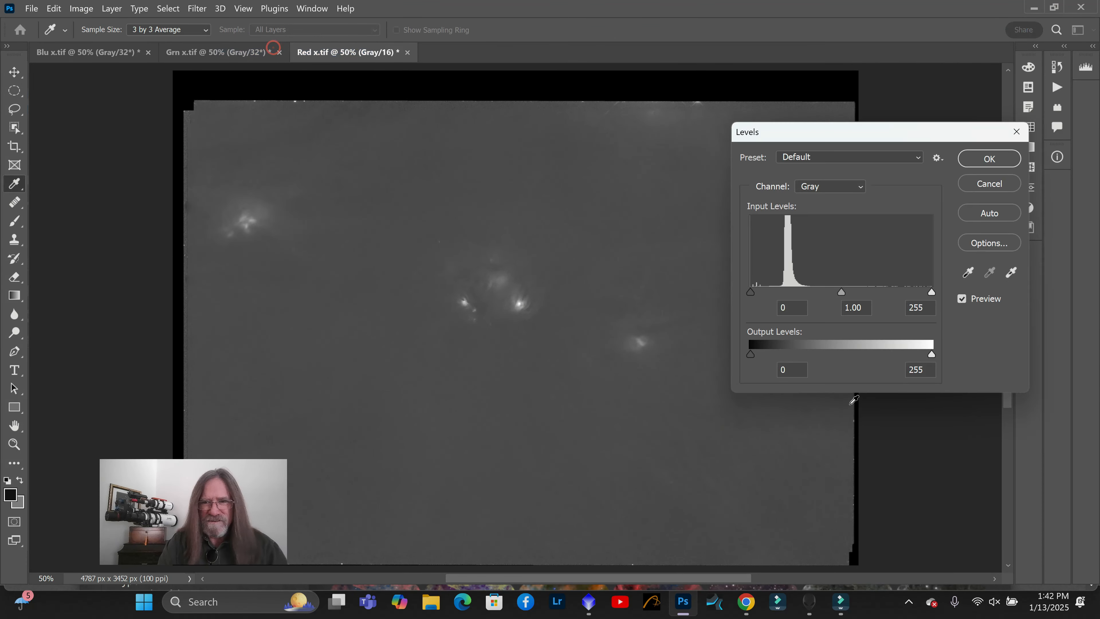
left_click_drag(752, 293, 773, 302)
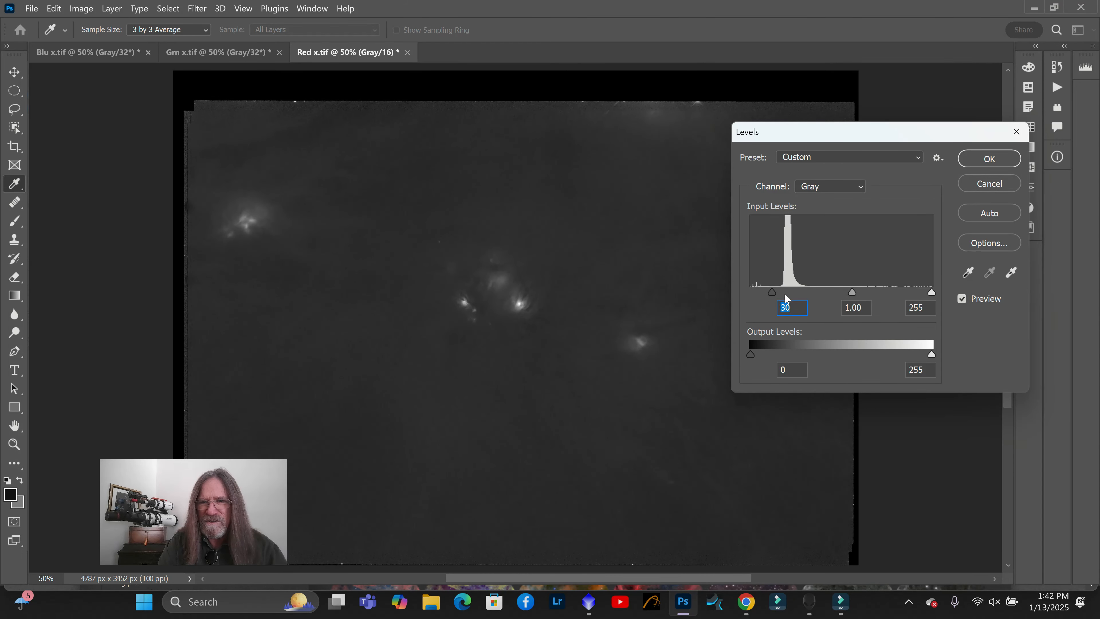
left_click(983, 161)
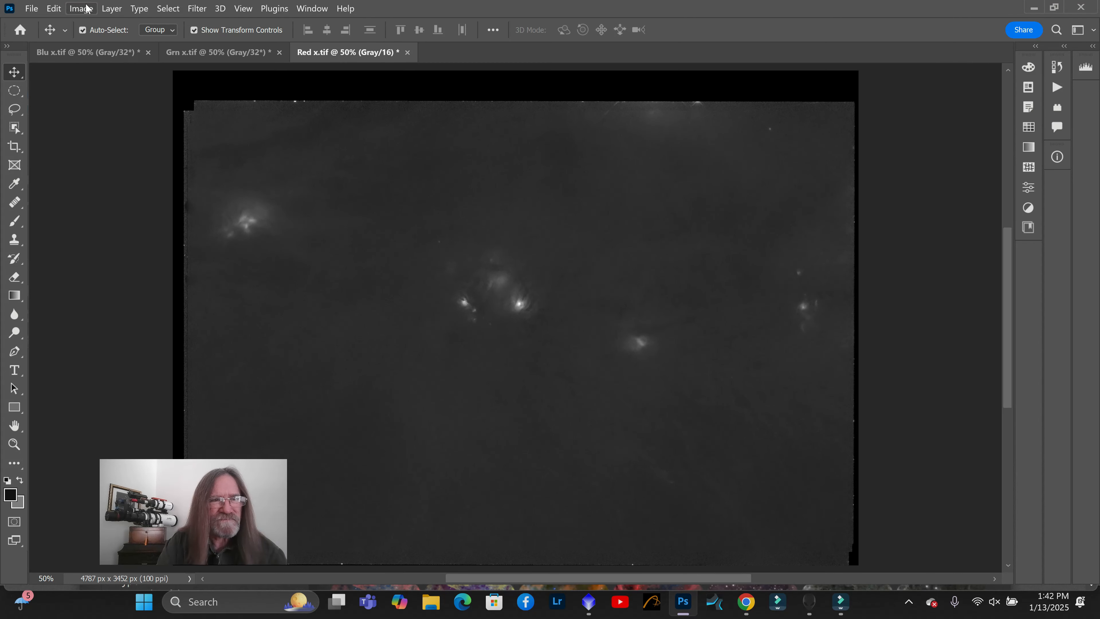
Apply Curves to Red x with a point at input 92, output 86 and a second midtone point moved back toward the diagonal
left_click(82, 9)
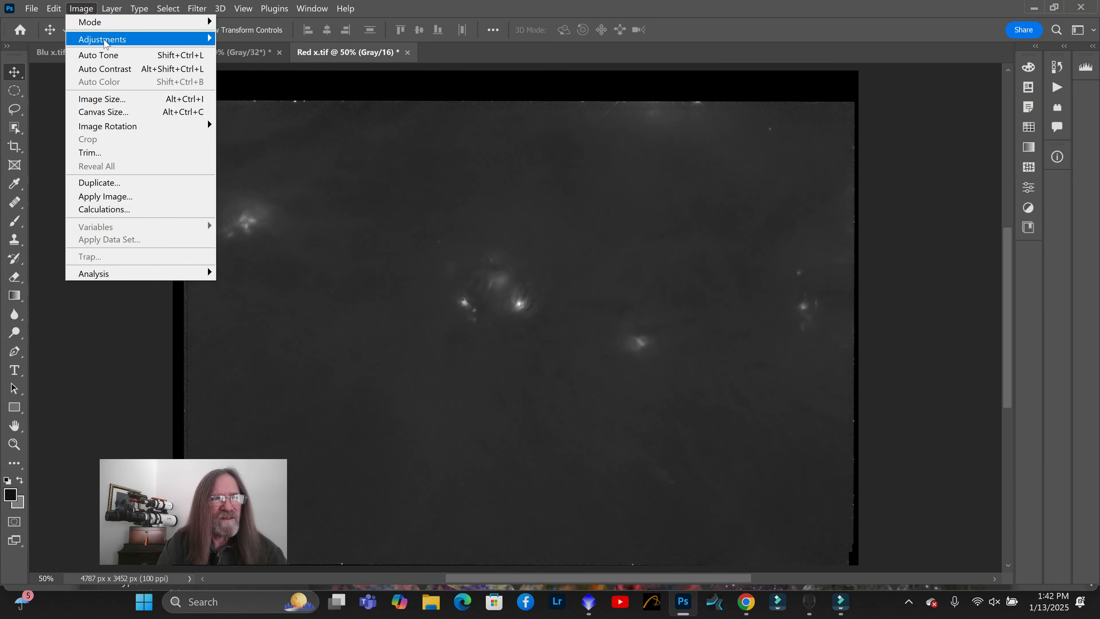
mouse_move(105, 38)
left_click(288, 65)
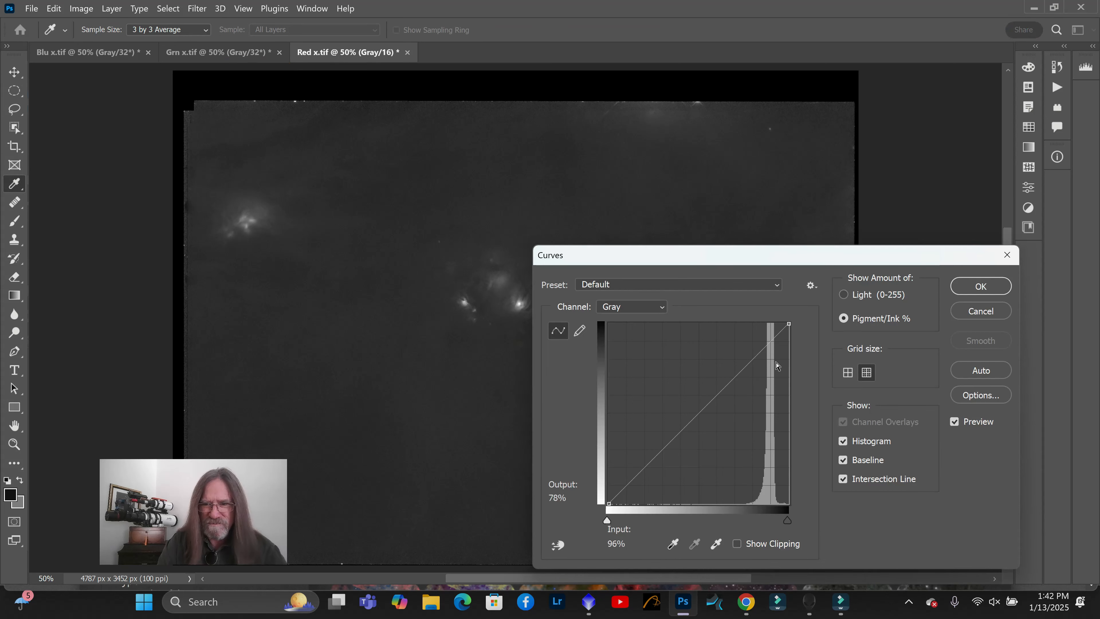
mouse_move(773, 341)
left_mouse_down()
mouse_move(776, 368)
mouse_move(776, 354)
left_mouse_up()
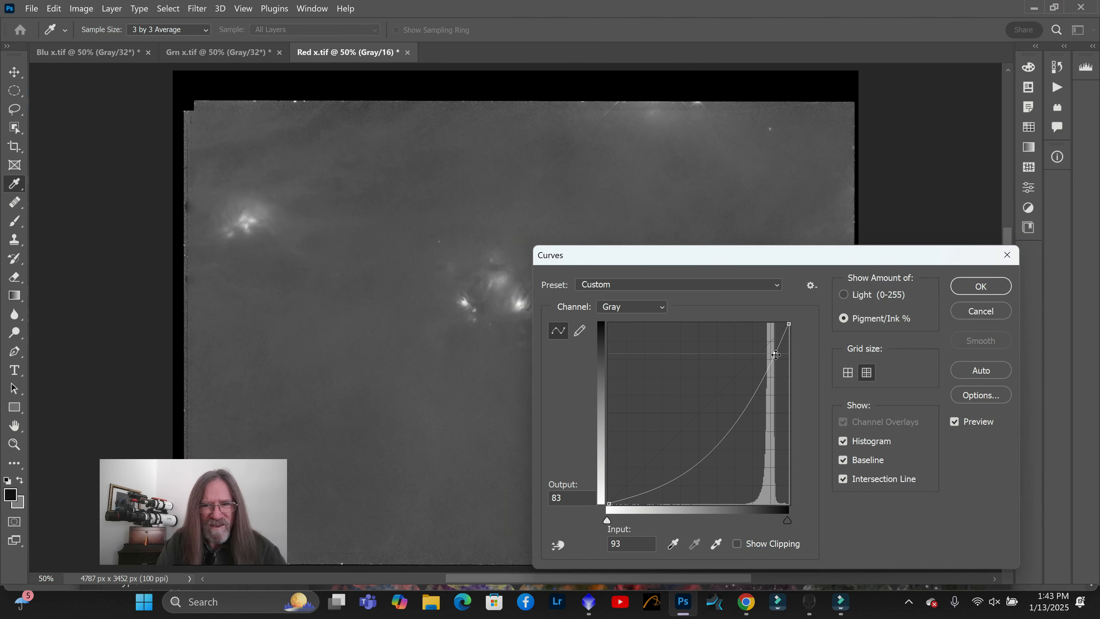
left_click_drag(774, 354, 773, 346)
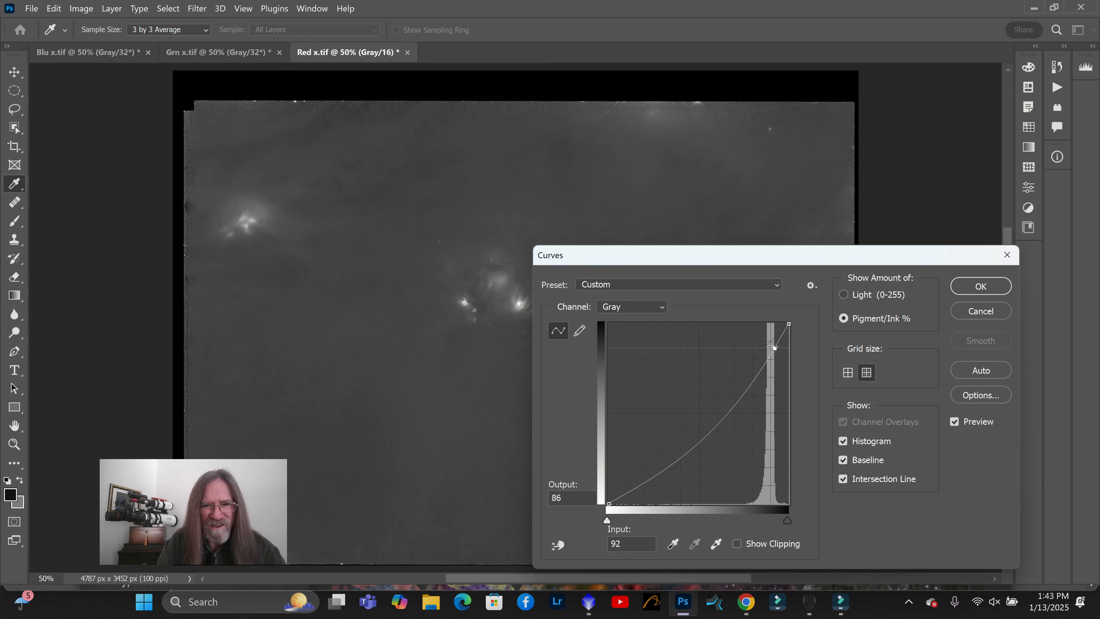
left_click_drag(676, 462, 705, 426)
left_click(981, 286)
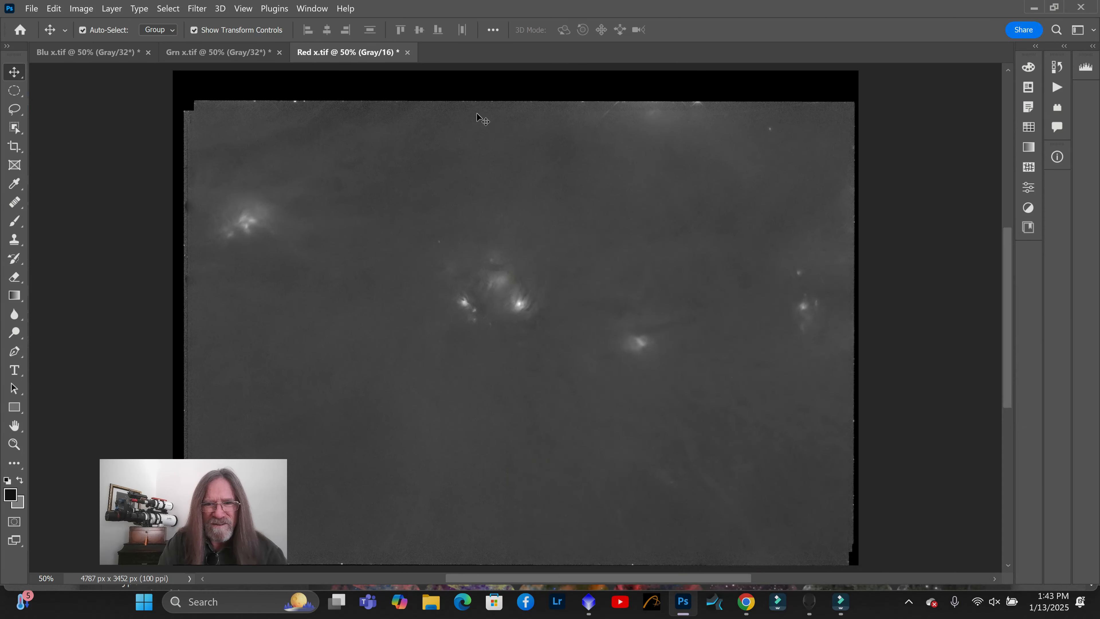
Brighten Red x further with a Curves point at input 75 and output 64
left_click(82, 8)
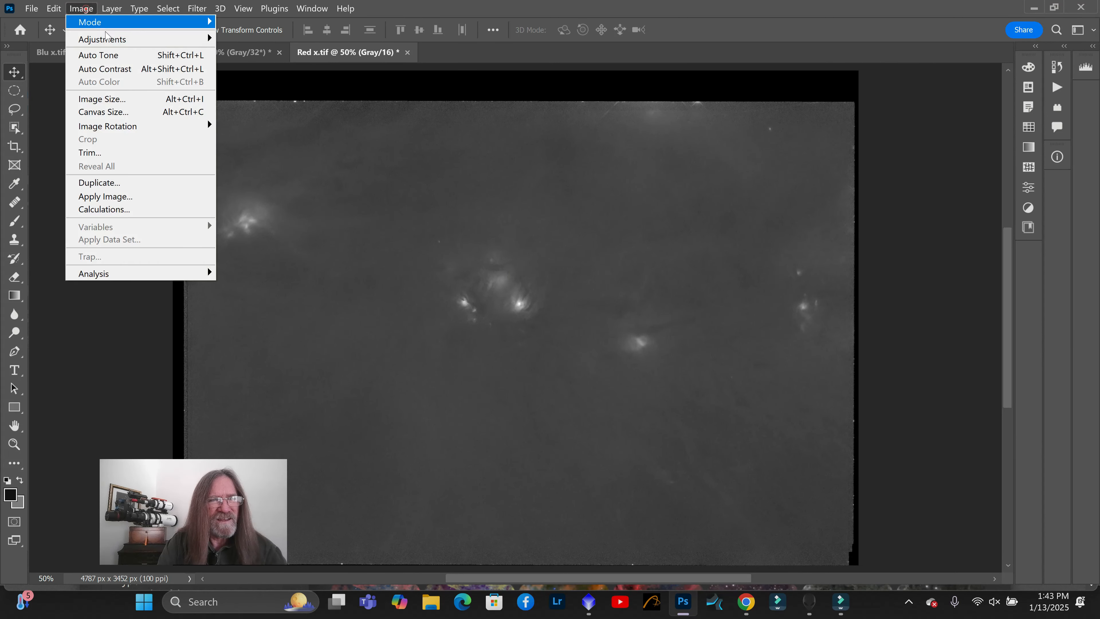
mouse_move(108, 40)
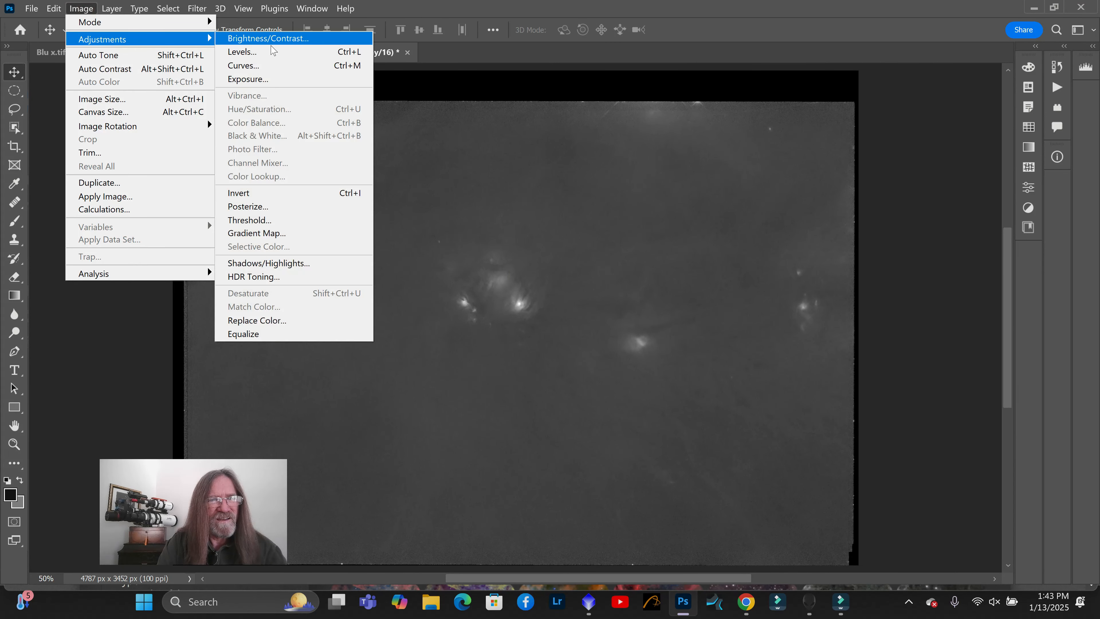
left_click(279, 66)
left_click_drag(729, 382, 744, 388)
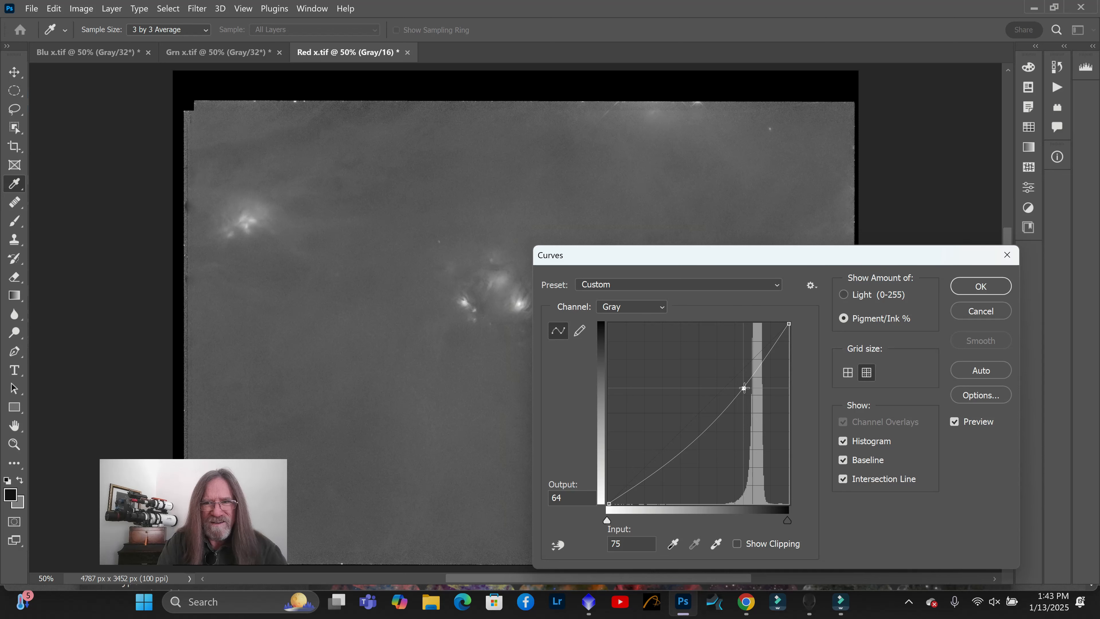
left_click(981, 286)
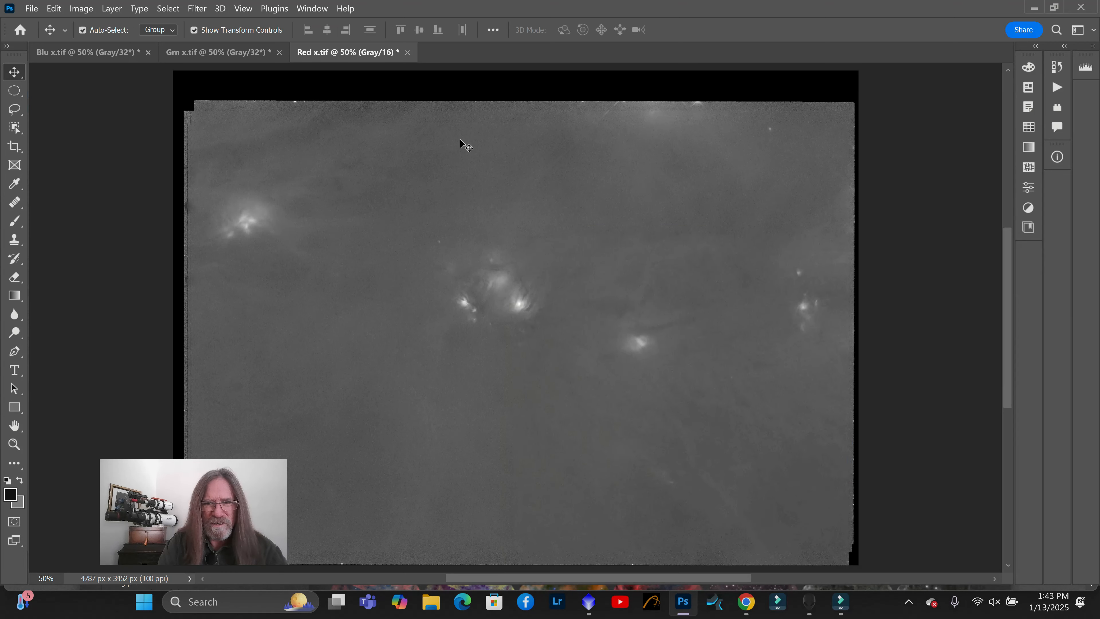
Darken the Red x.tif image with a Levels adjustment, setting the black input level to 38
left_click(82, 9)
mouse_move(98, 37)
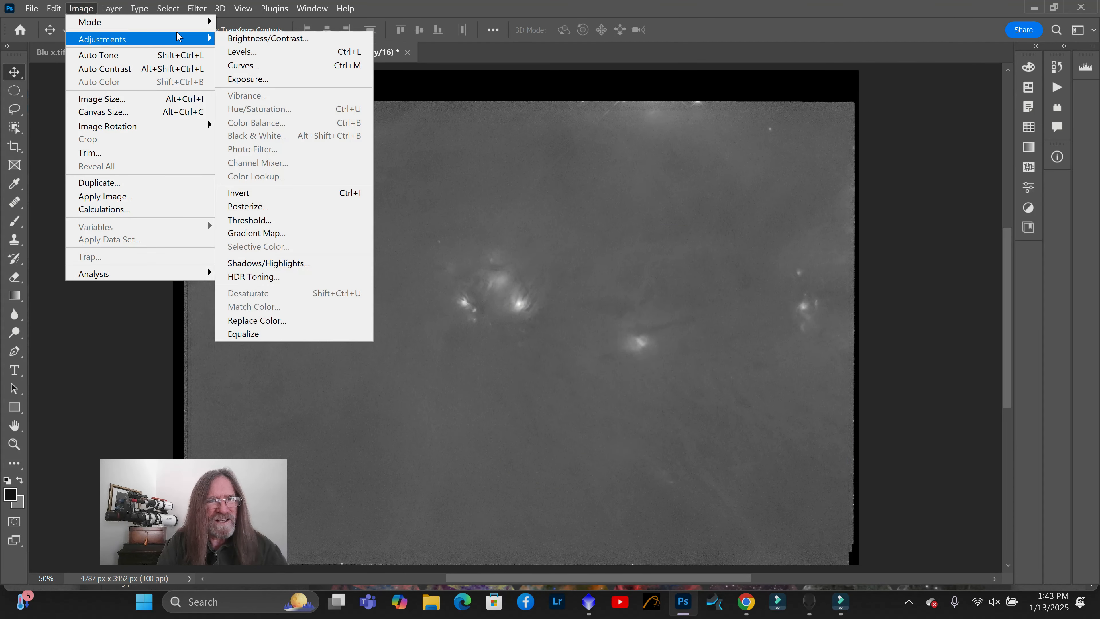
left_click(294, 49)
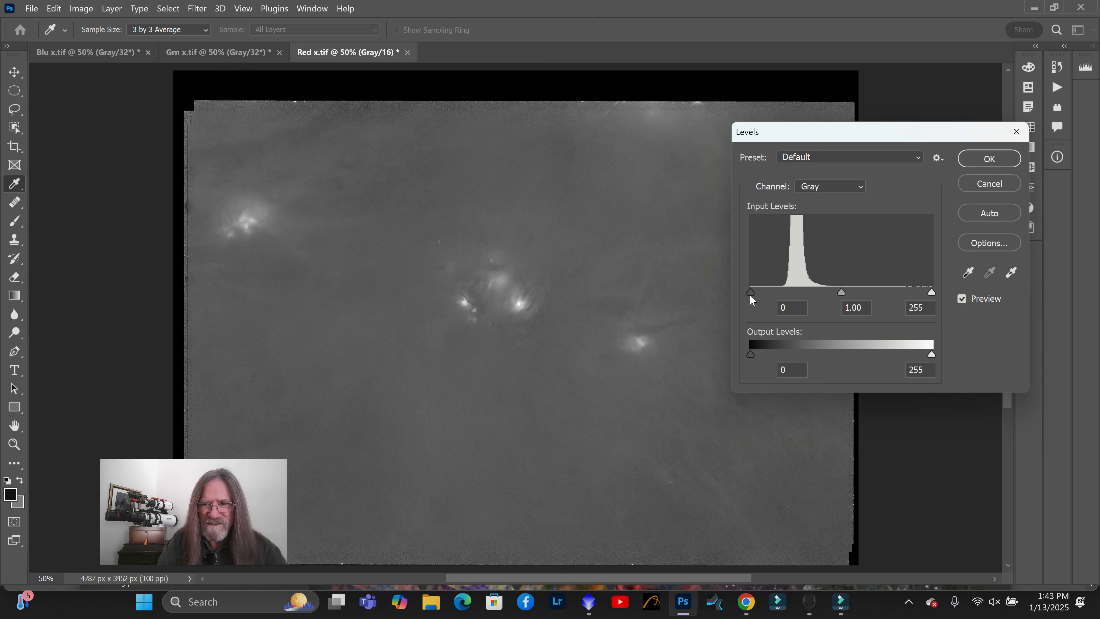
left_click_drag(750, 293, 779, 300)
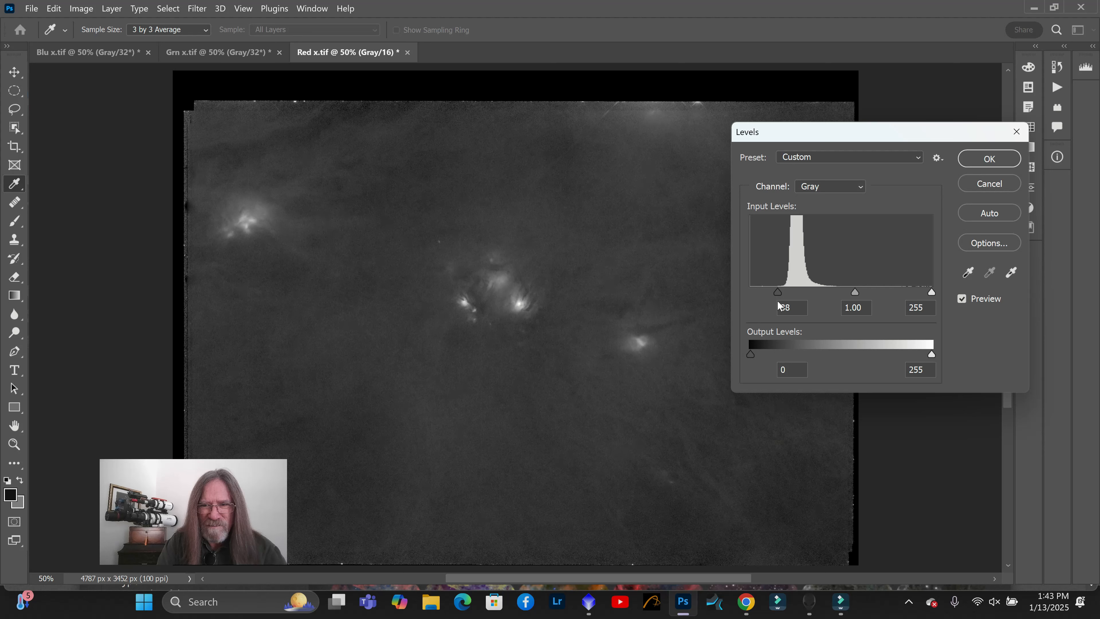
left_click(984, 159)
key("v")
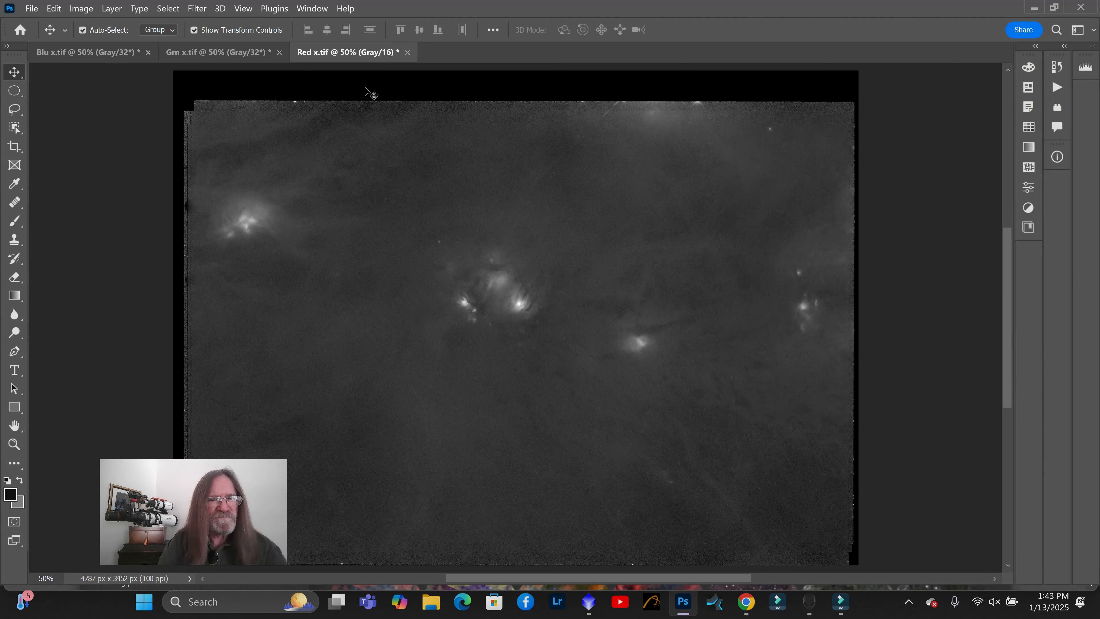
Save the adjusted red image as a separate TIFF named "Red x s" with no image compression
left_click(32, 9)
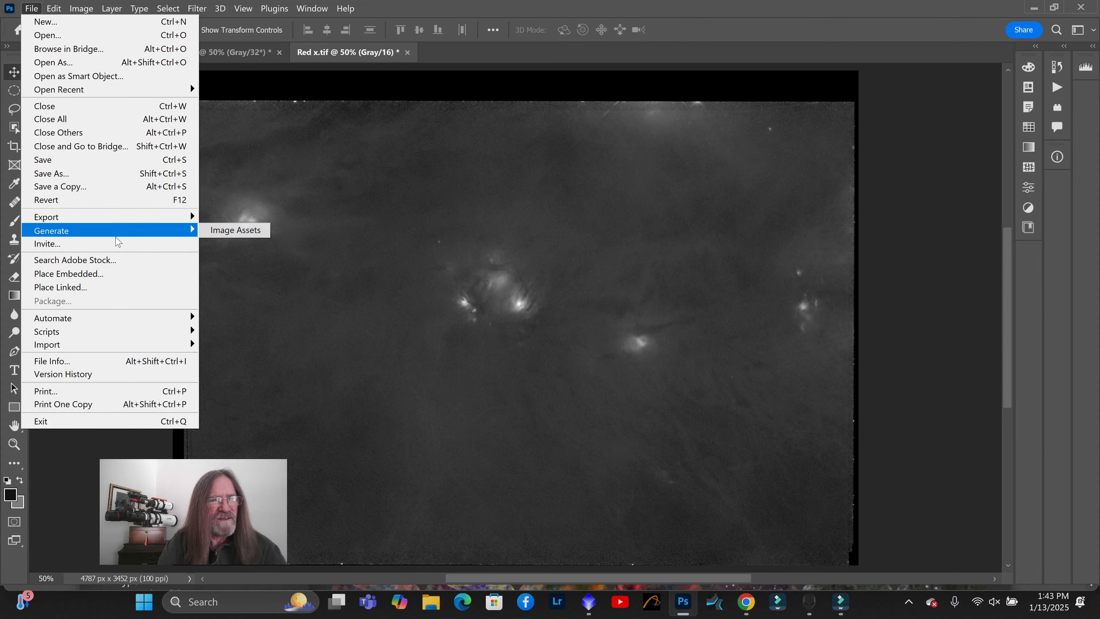
left_click(81, 175)
left_click(542, 456)
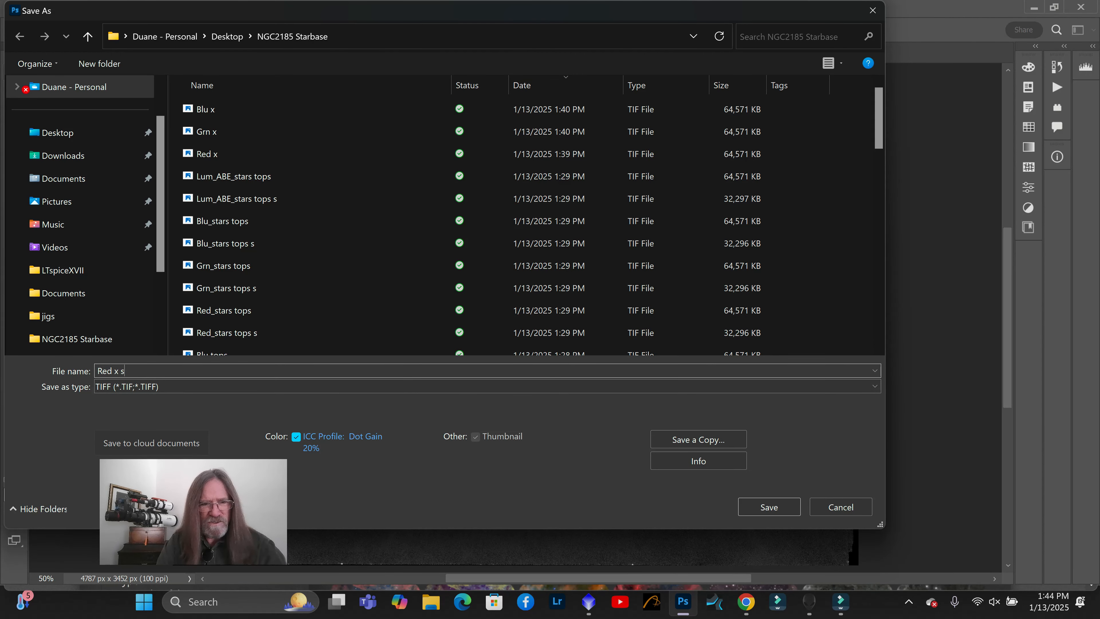
left_click(770, 503)
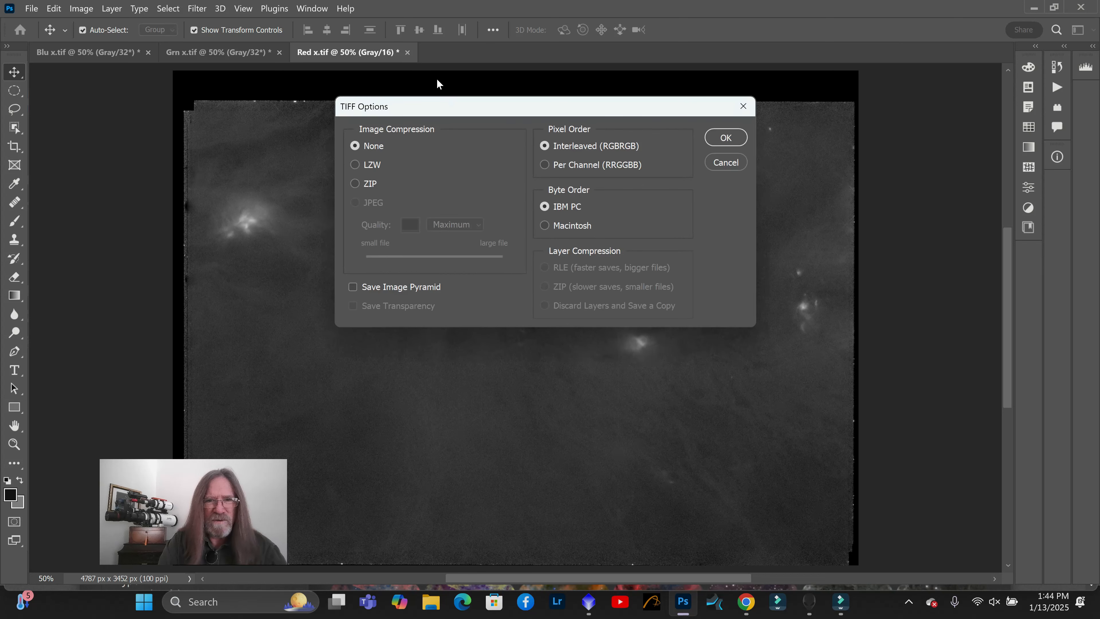
left_click(725, 137)
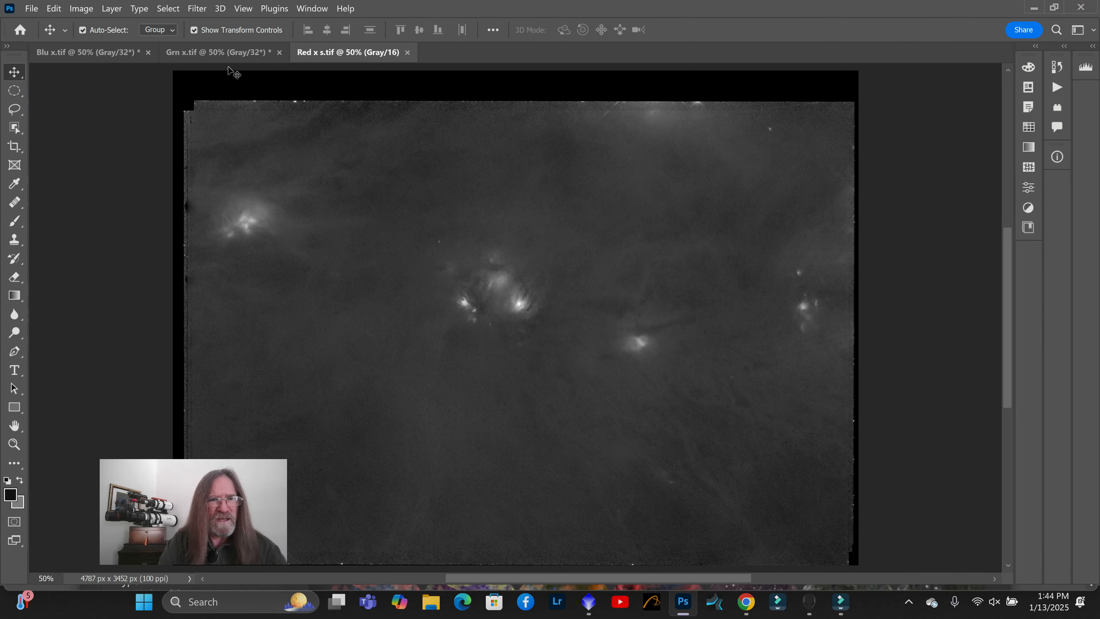
Convert the Grn x.tif image to 16 bits per channel using the Equalize Histogram HDR toning method
left_click(243, 52)
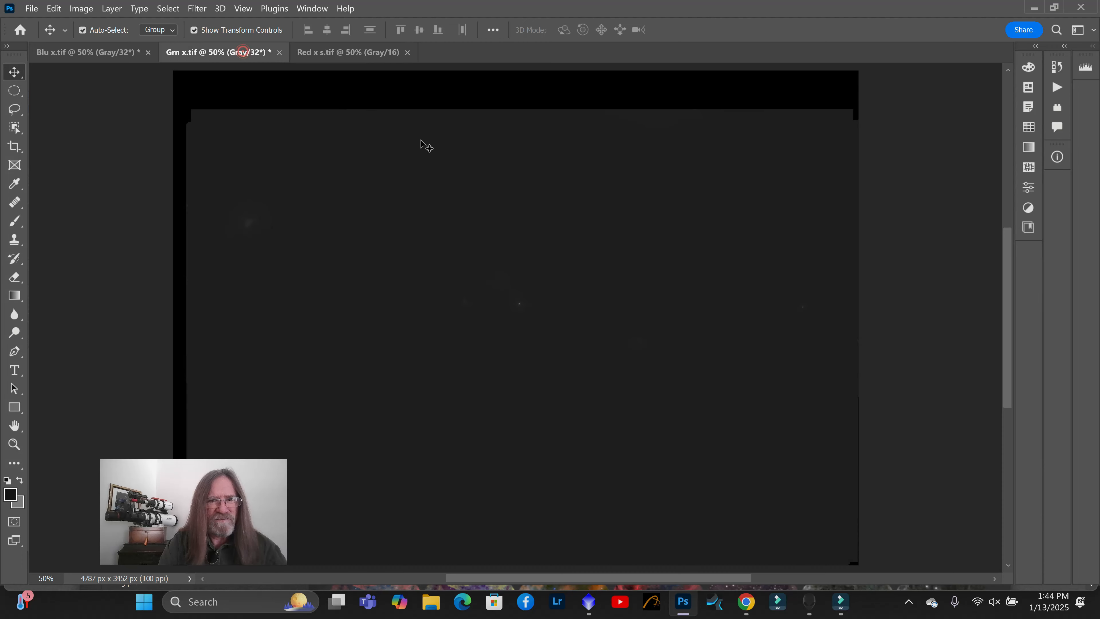
left_click(78, 9)
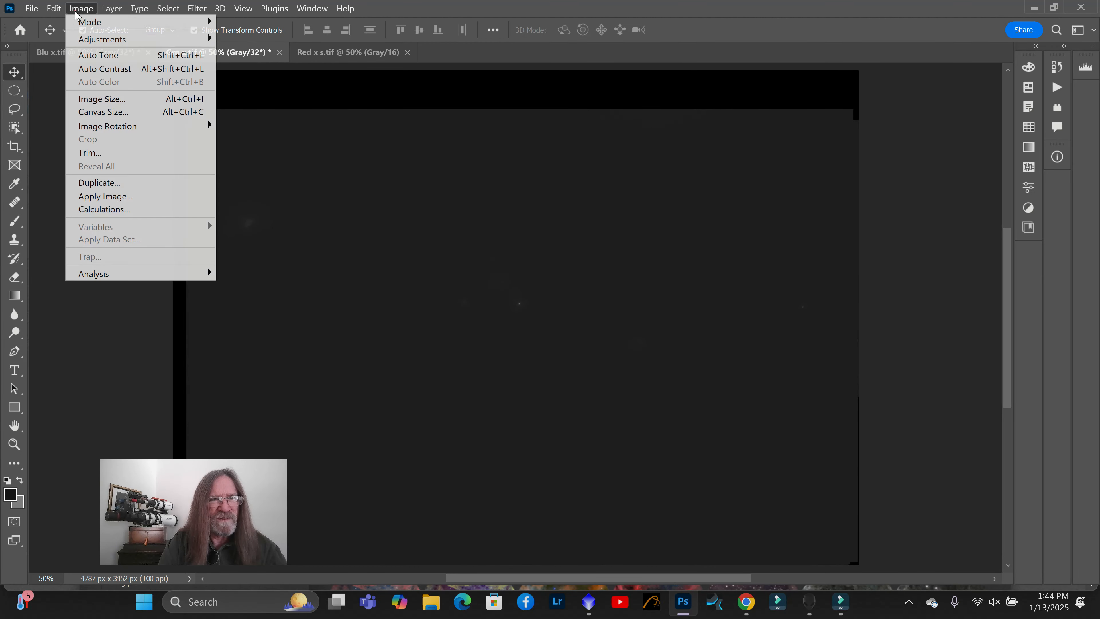
mouse_move(98, 26)
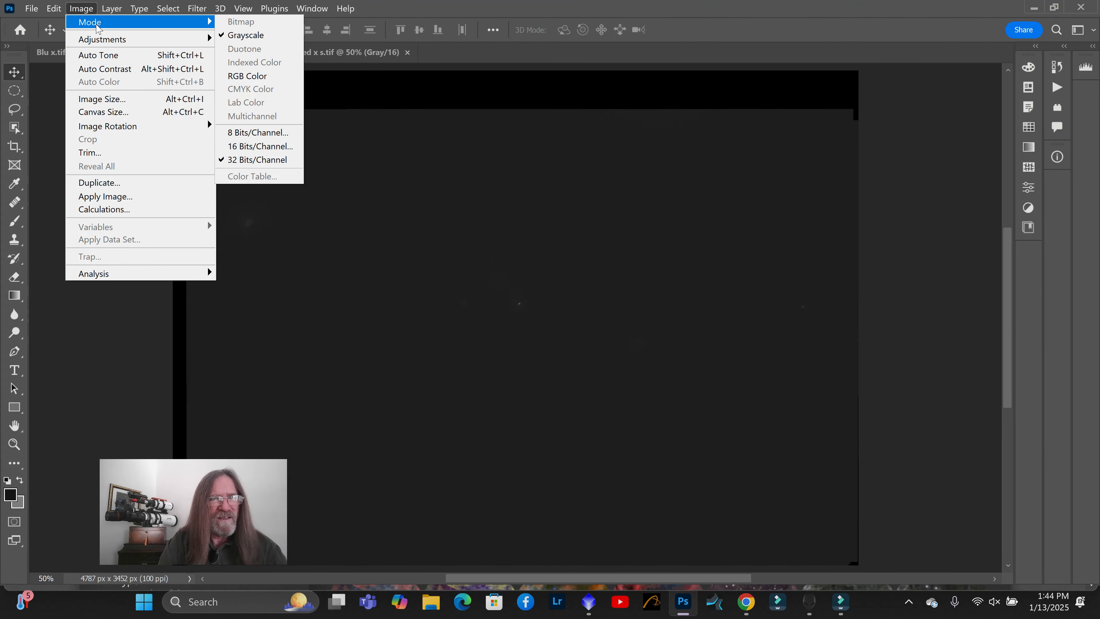
left_click(296, 147)
left_click_drag(610, 39, 793, 43)
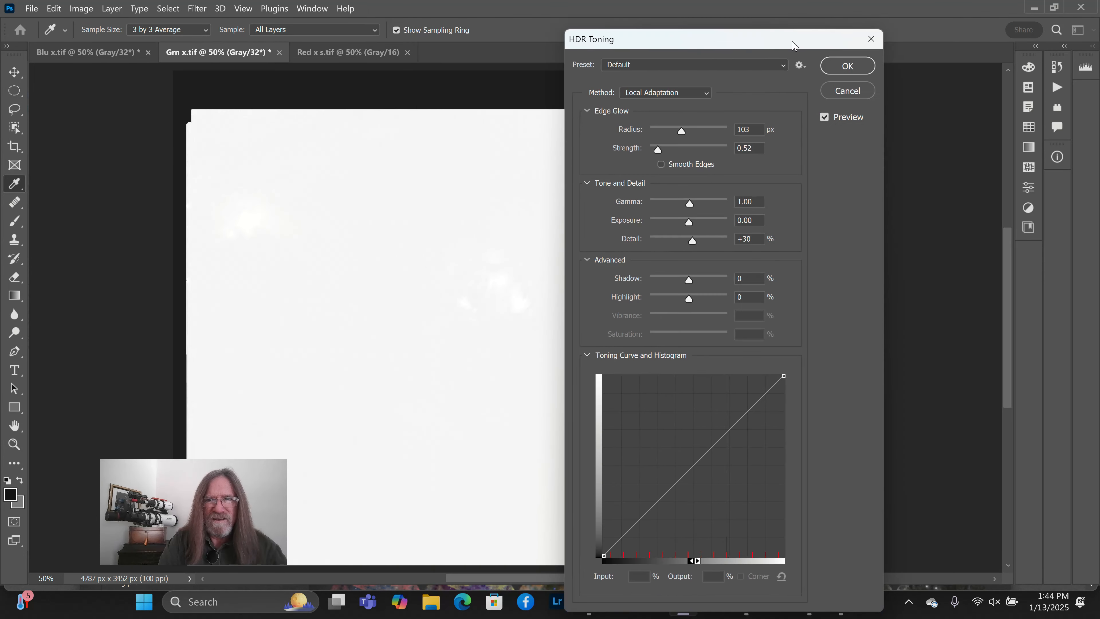
left_click(666, 92)
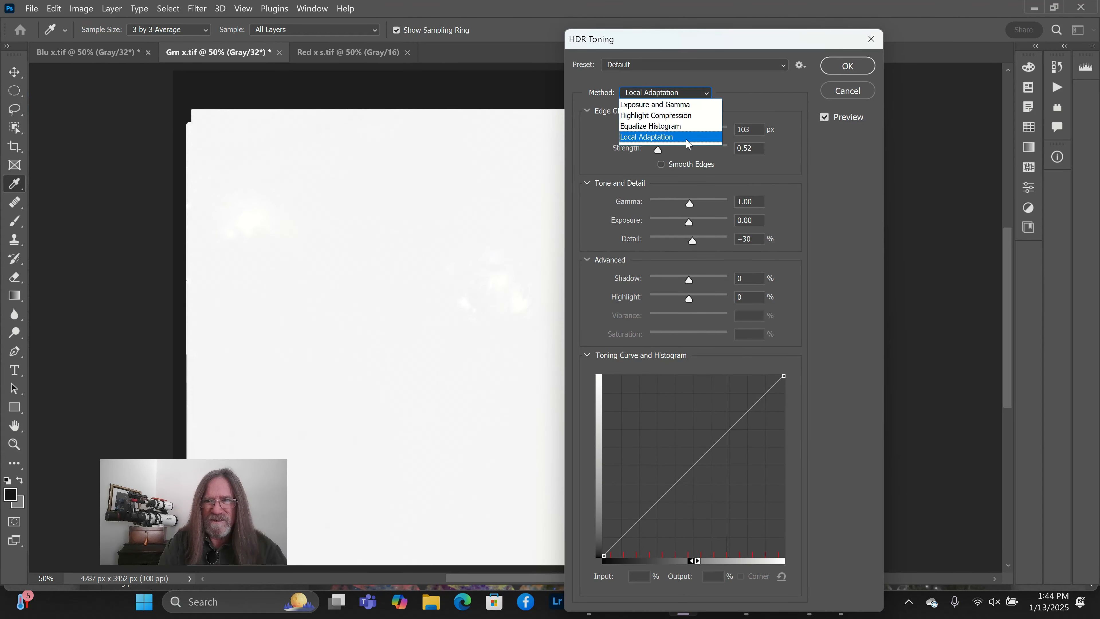
left_click(654, 126)
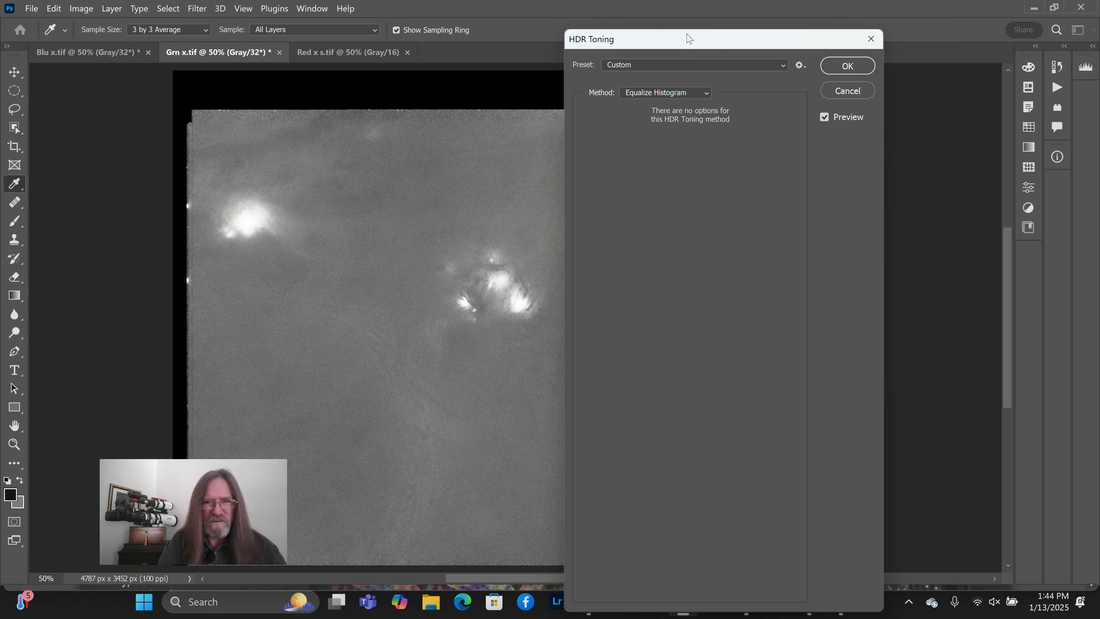
left_click_drag(691, 39, 832, 91)
left_click_drag(851, 122, 814, 78)
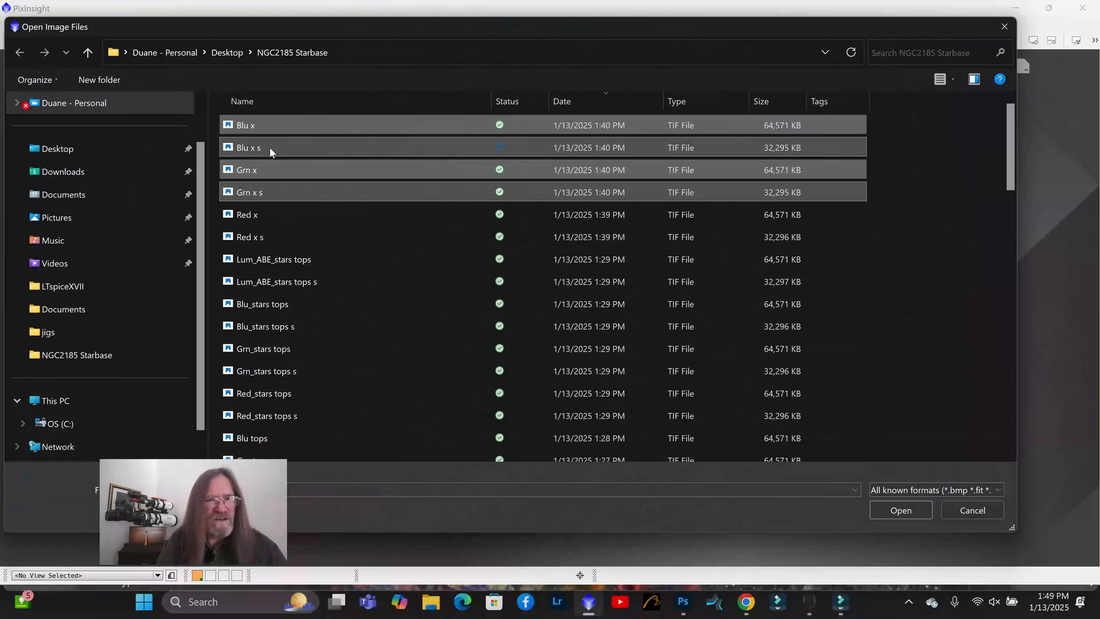
In PixInsight, open the TIFF files Blu x s, Grn x s and Red x s together from the NGC2185 Starbase folder
left_click(270, 147)
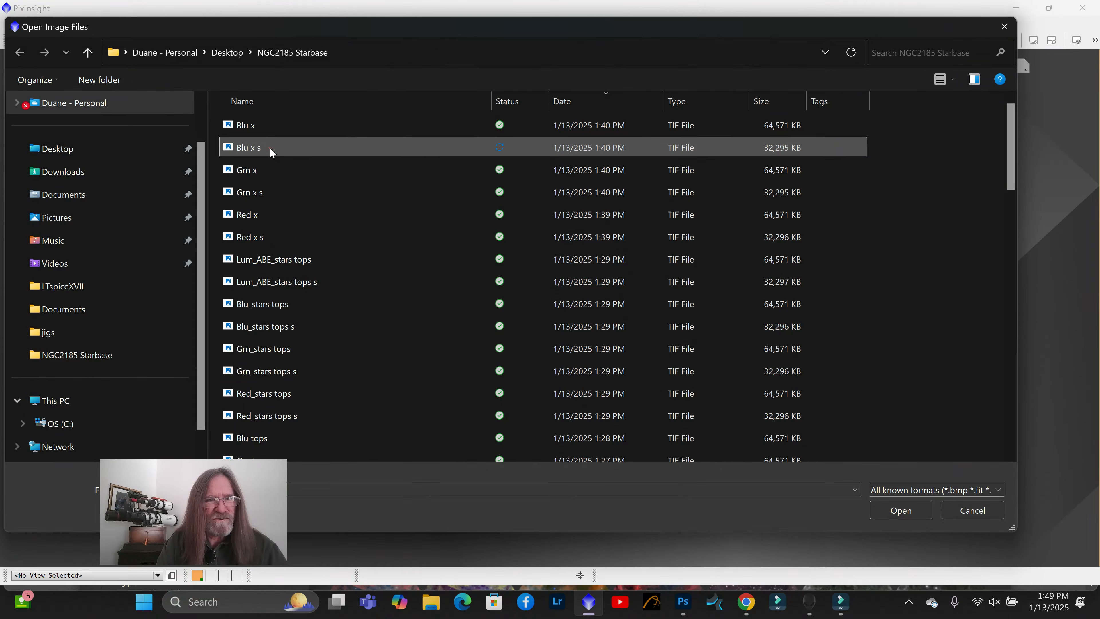
left_click(279, 192, "ctrl")
left_click(301, 238, "ctrl")
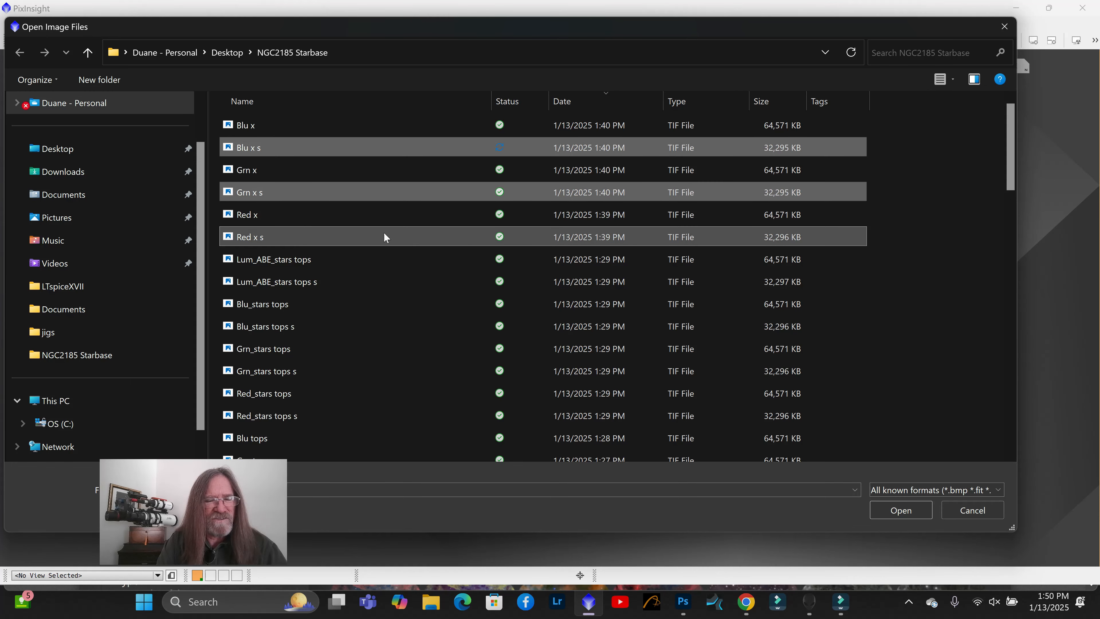
left_click(903, 512)
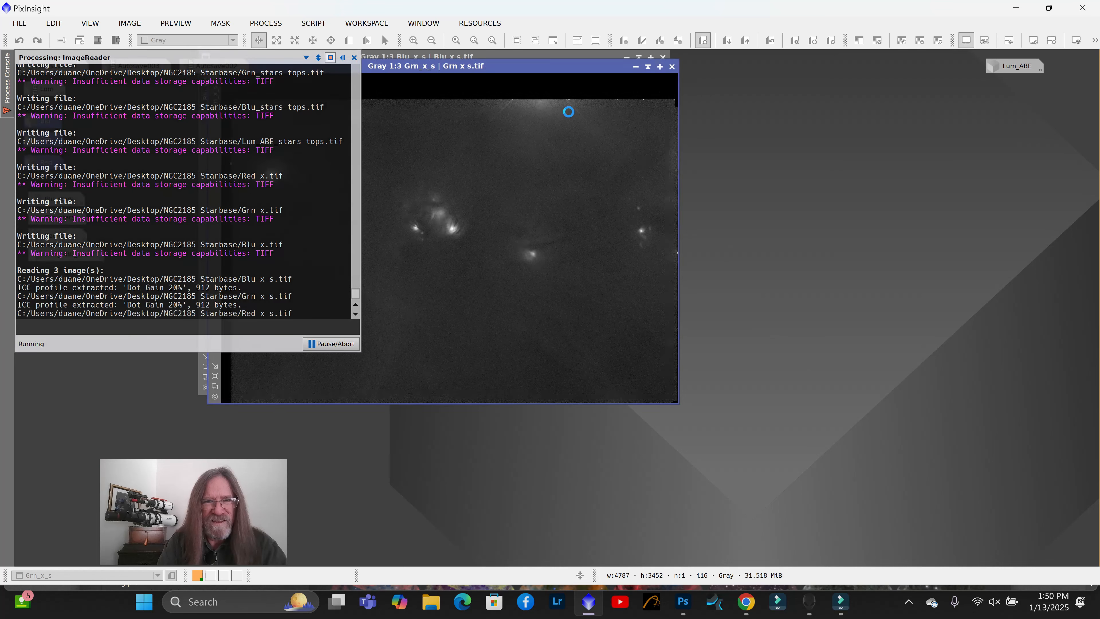
Spread out the Red_x_s, Grn_x_s and Blu_x_s image windows and close the process console
left_click_drag(535, 74, 823, 120)
left_click_drag(567, 61, 819, 202)
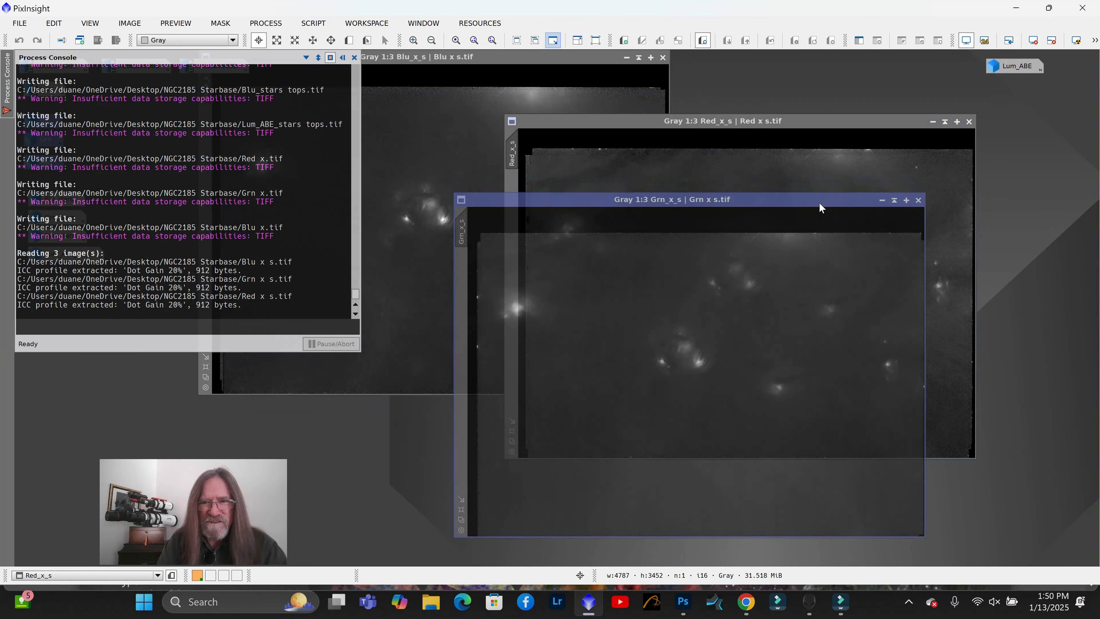
left_click_drag(575, 58, 727, 263)
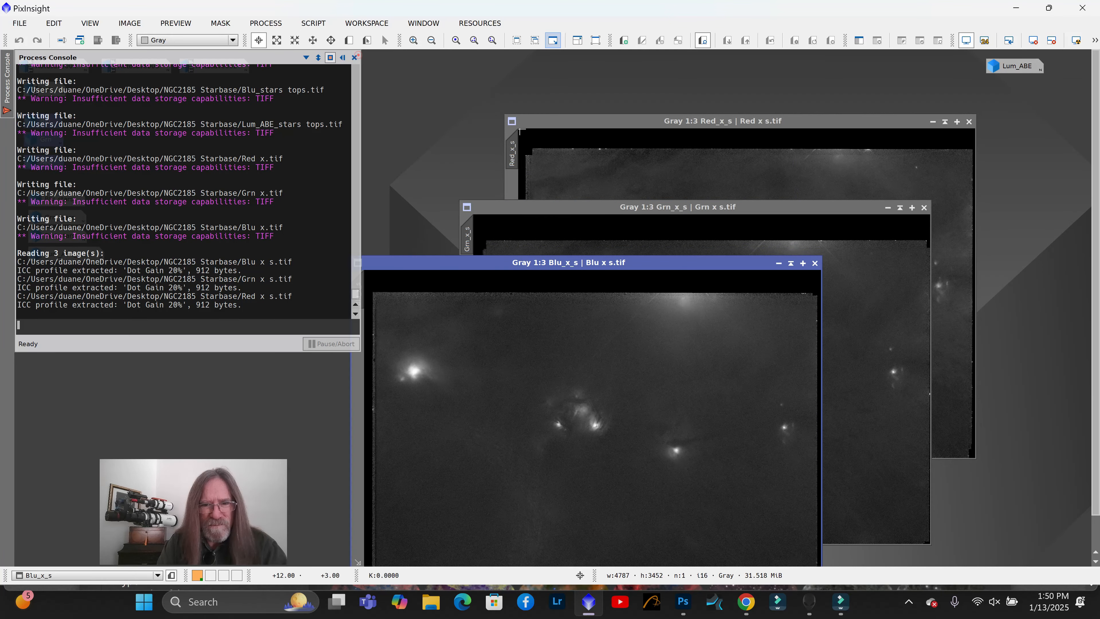
left_click(354, 58)
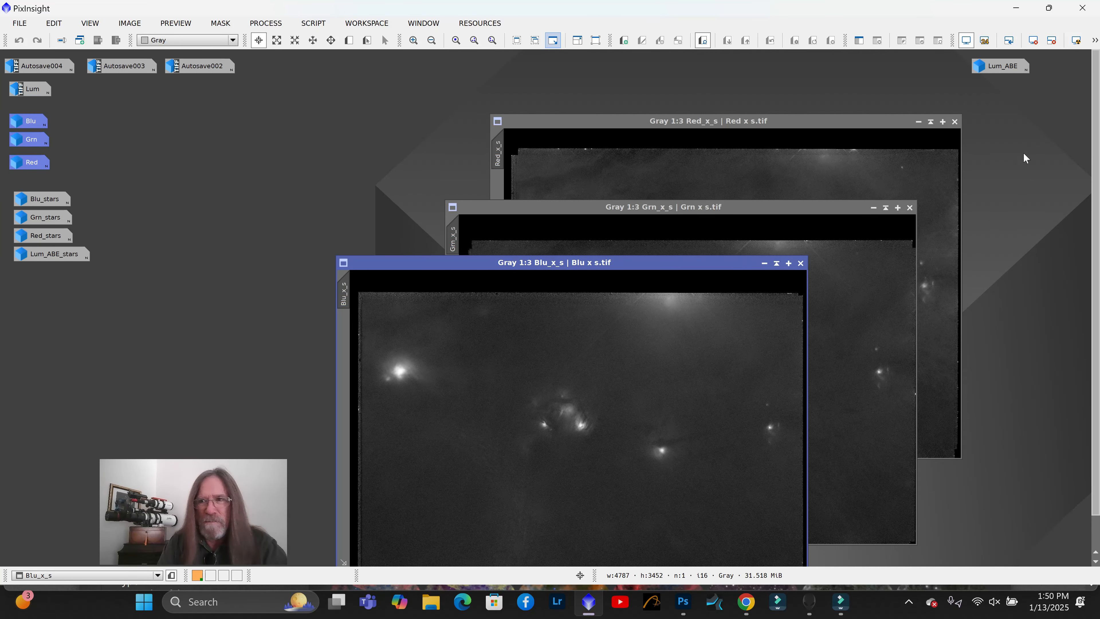
Restore the Lum_ABE image and place it side by side with the Red_x_s image for comparison
double_click(1001, 67)
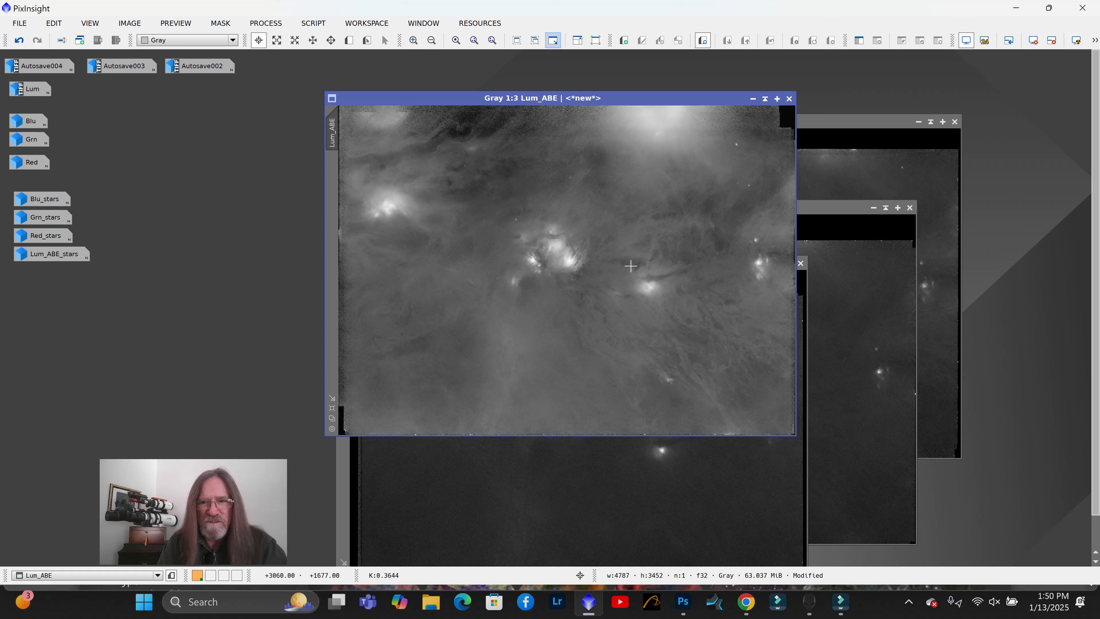
left_click_drag(662, 98, 501, 81)
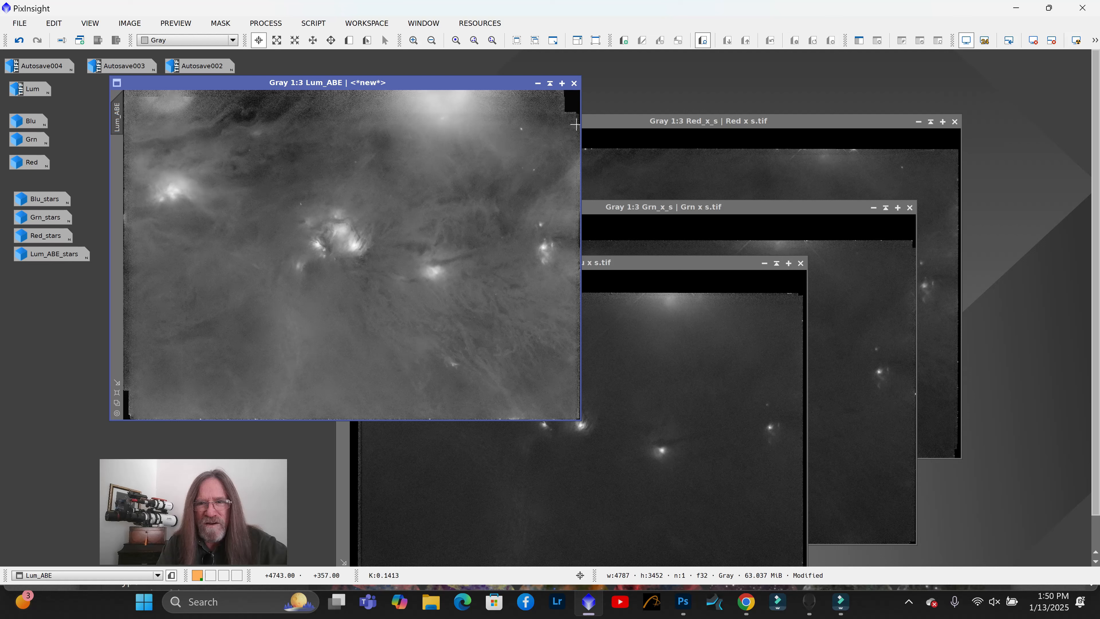
left_click(617, 118)
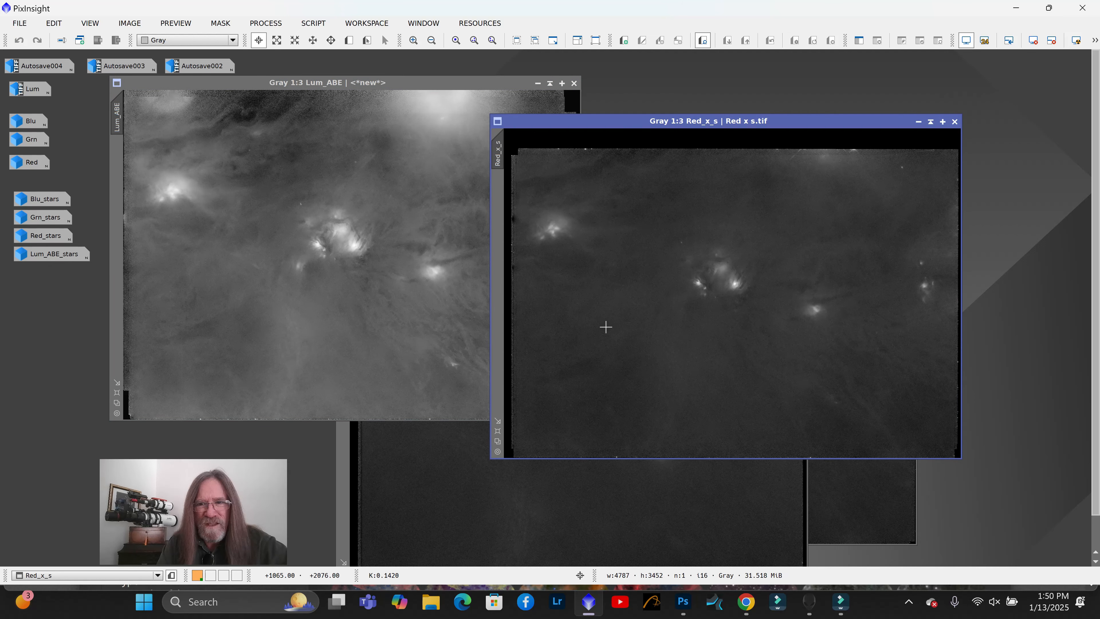
left_click_drag(801, 121, 915, 139)
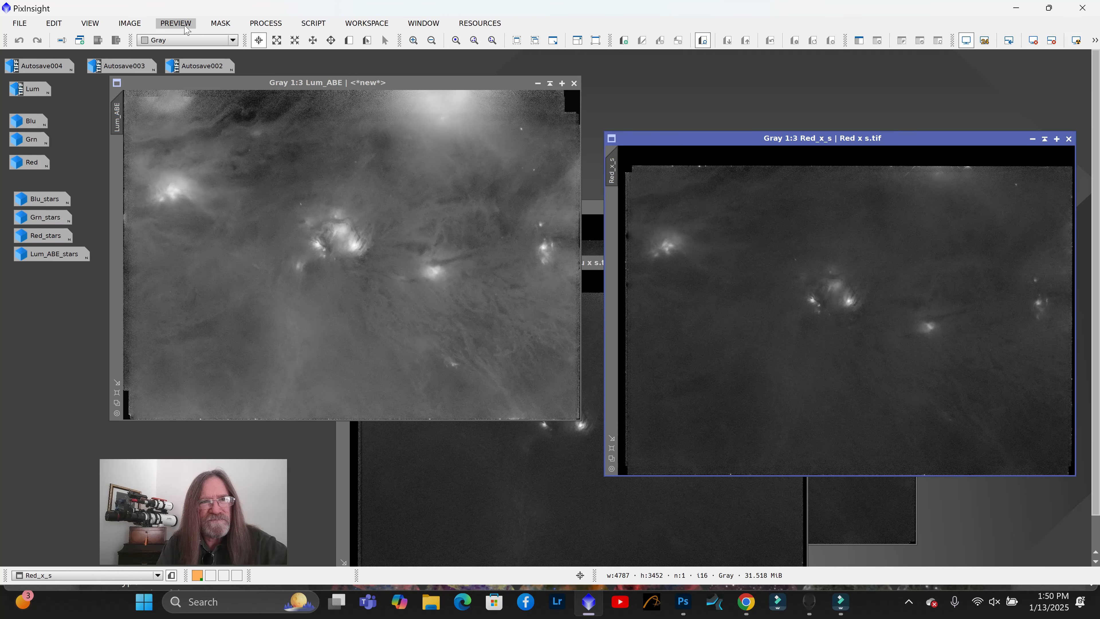
Open the LRGBCombination process and assign the Lum_ABE image to the L channel
left_click(260, 22)
mouse_move(325, 15)
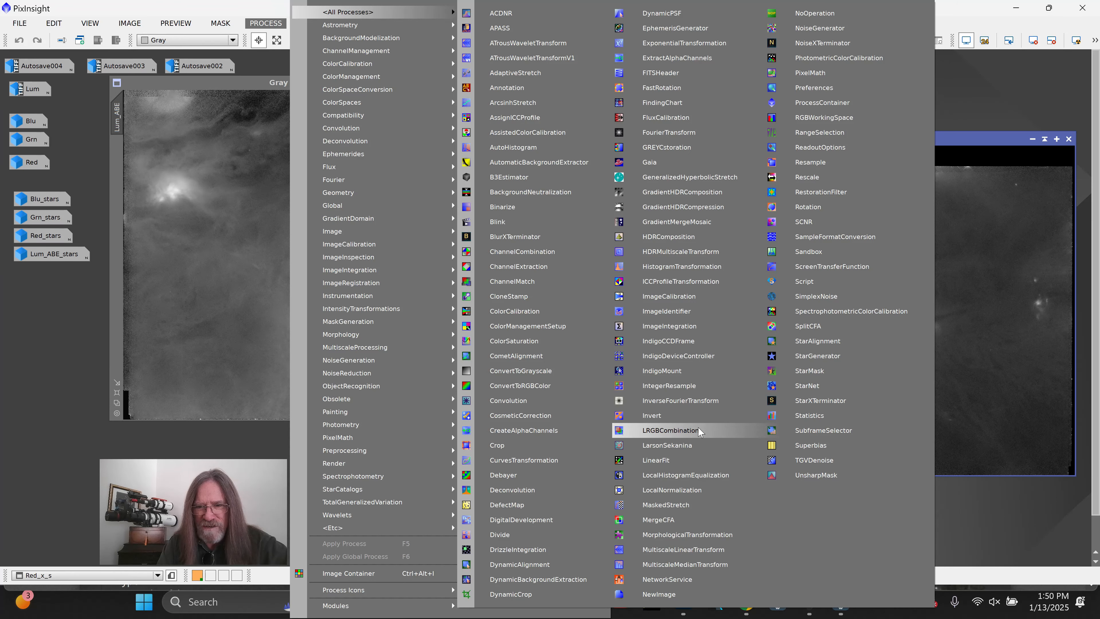
left_click(671, 430)
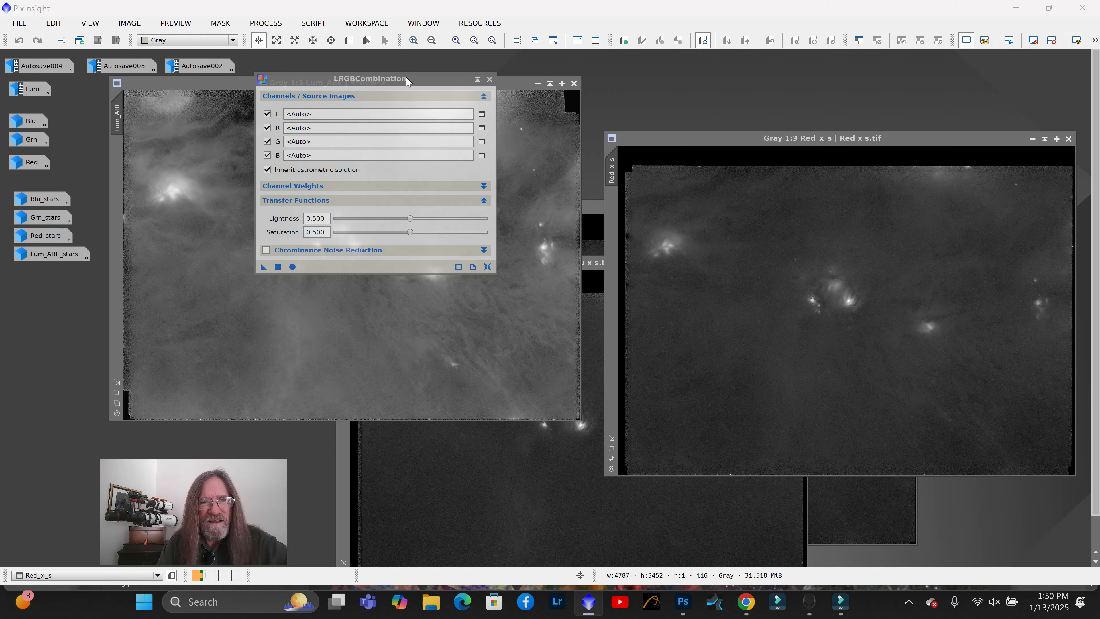
left_click_drag(407, 80, 456, 305)
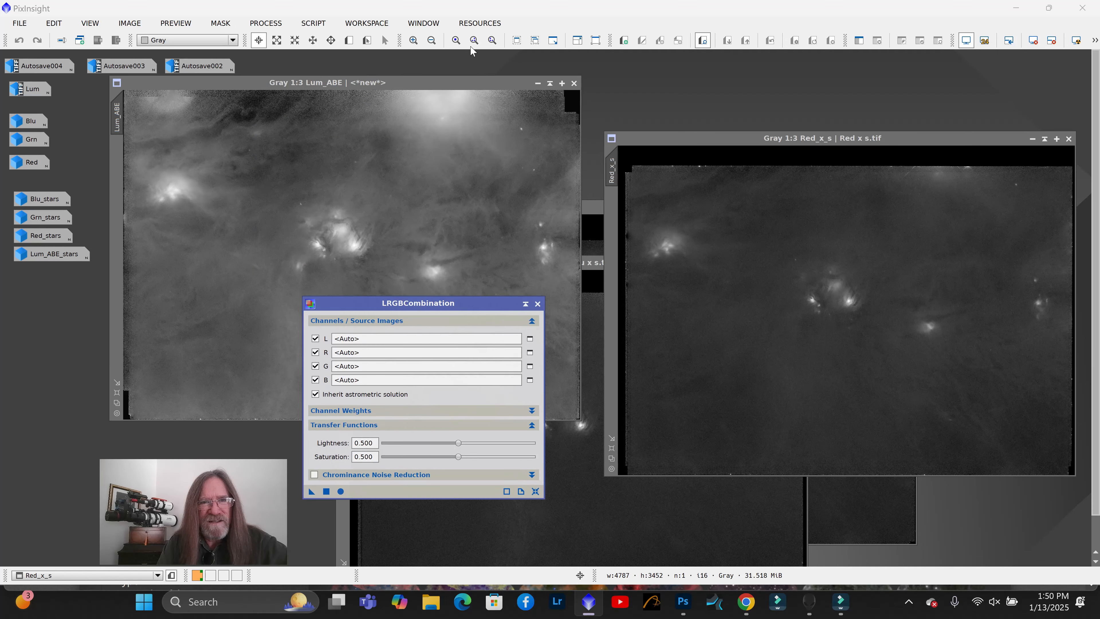
left_click(537, 85)
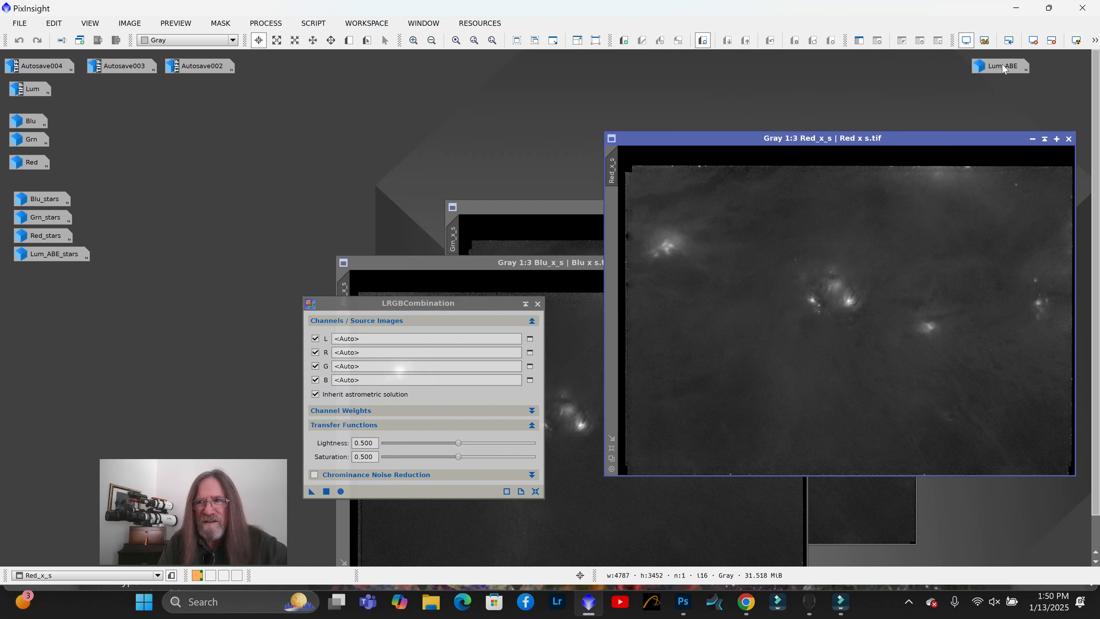
left_click_drag(1004, 68, 390, 339)
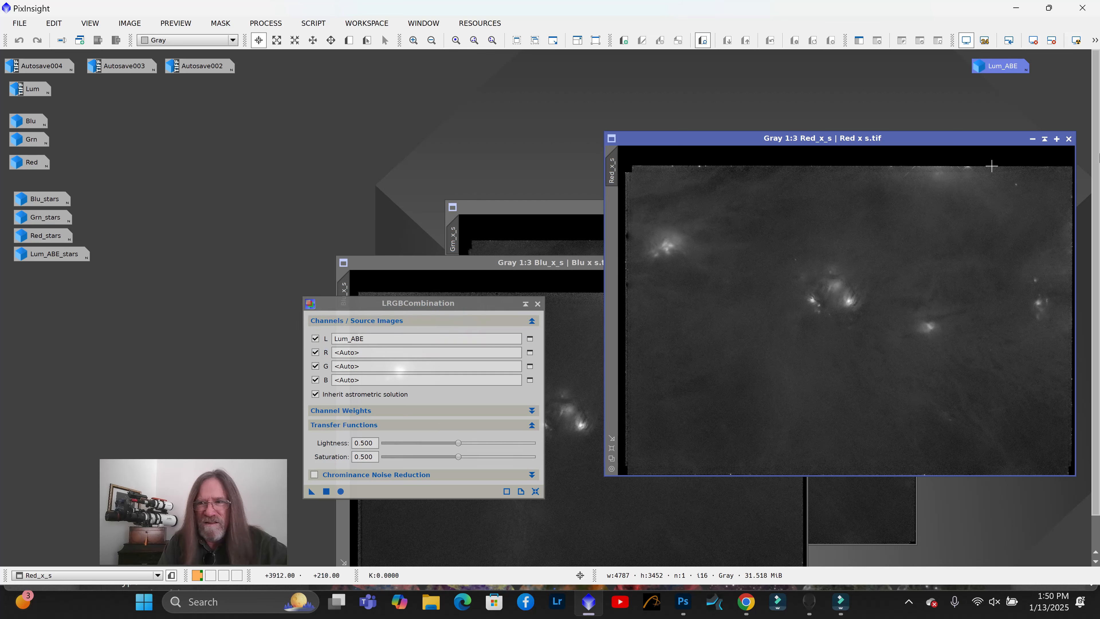
Minimize the three color images and assign Red_x_s to R, Grn_x_s to G and Blu_x_s to B in LRGBCombination
left_click(1032, 139)
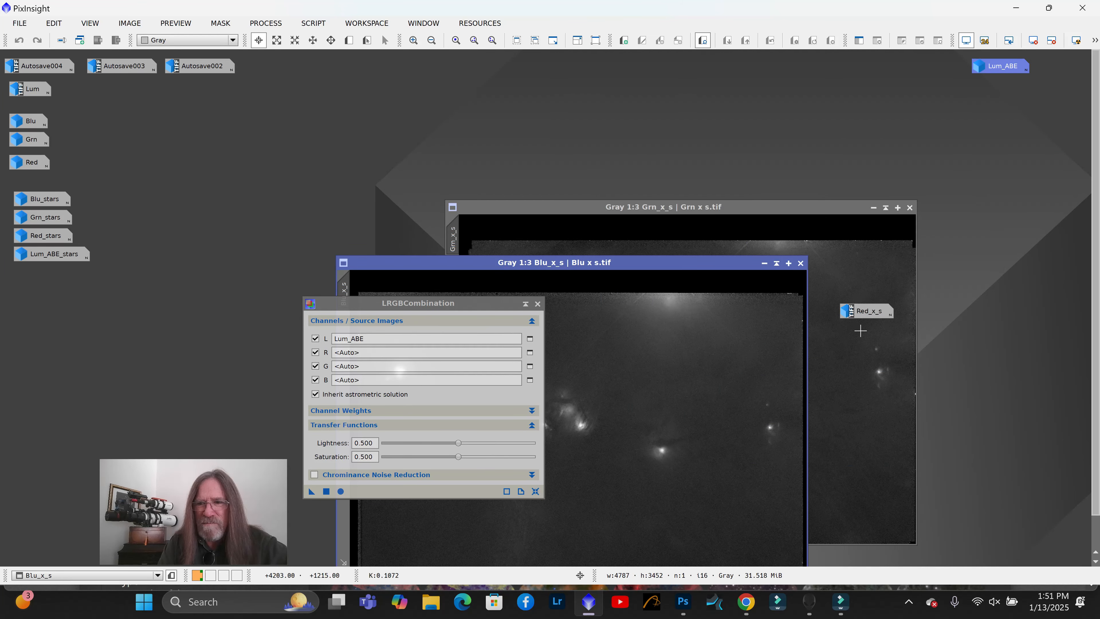
left_click_drag(864, 311, 398, 353)
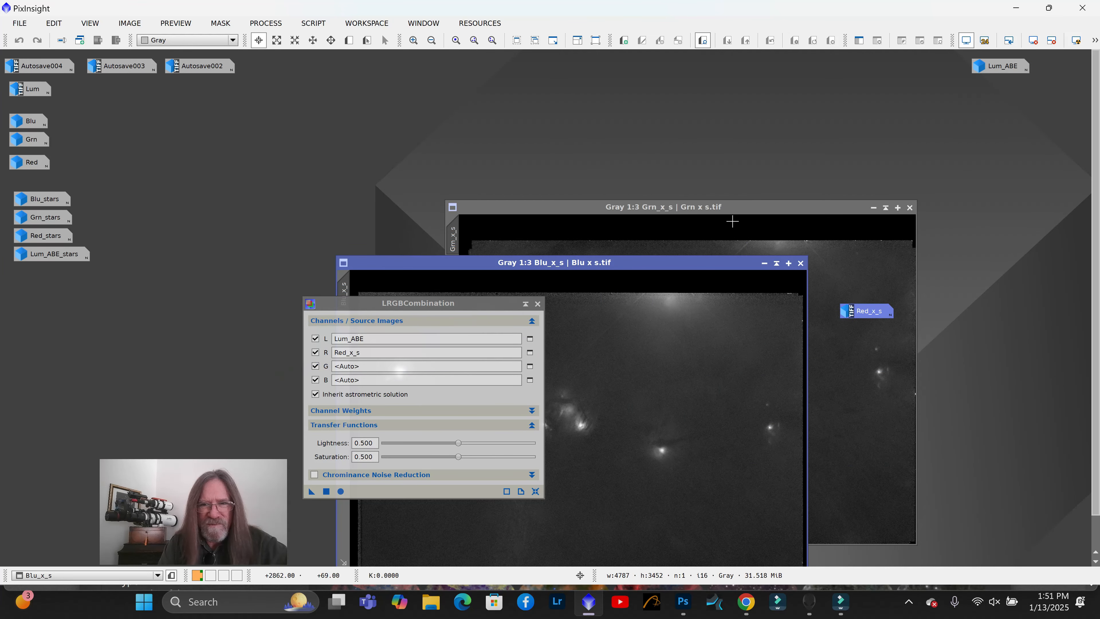
left_click(746, 206)
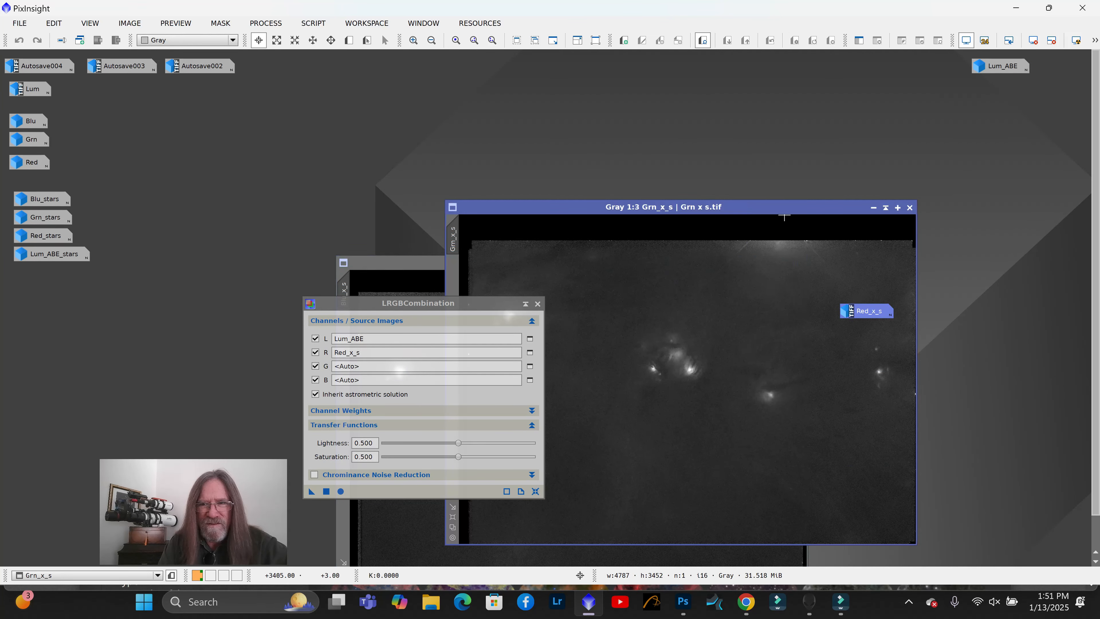
left_click(873, 208)
left_click_drag(712, 381, 392, 375)
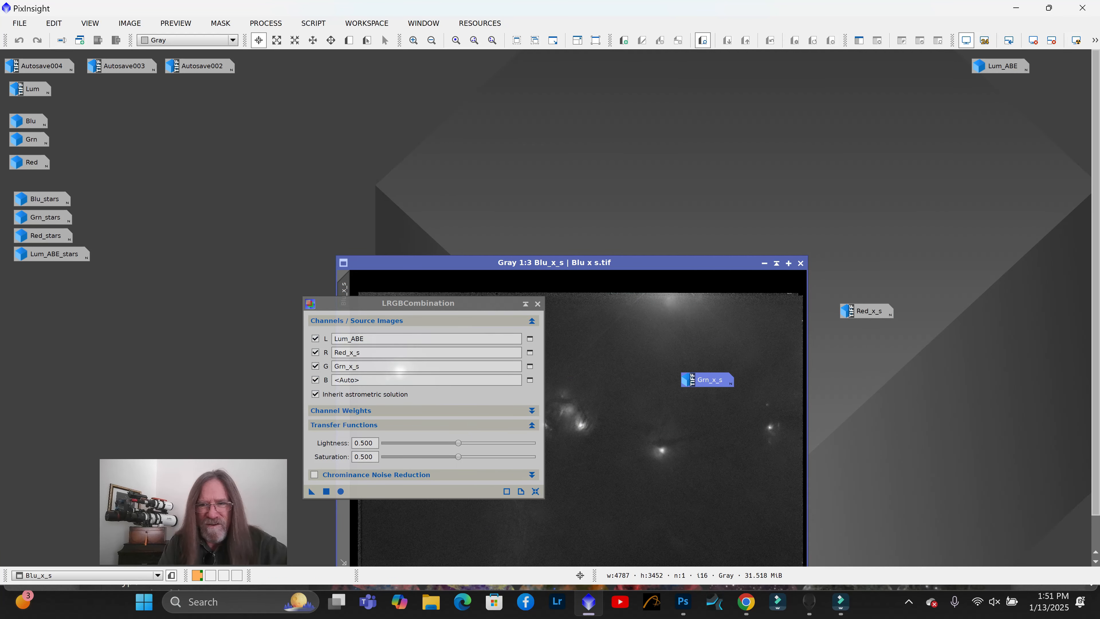
left_click(763, 265)
left_click_drag(602, 436, 363, 381)
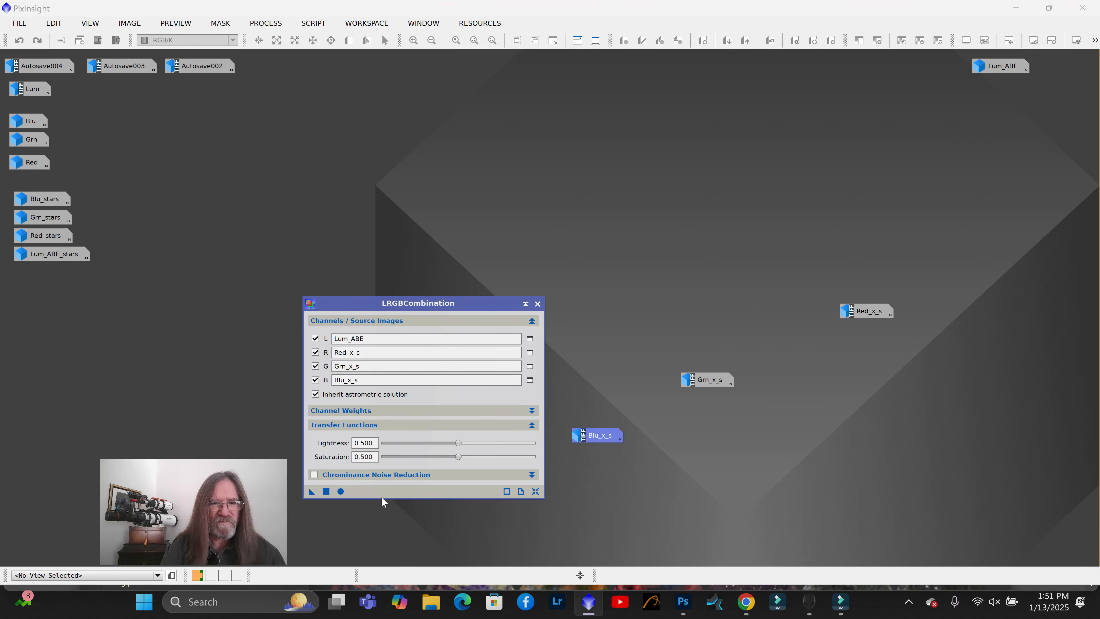
Run LRGBCombination globally to create the color image, and close the process console and the LRGBCombination window
left_click(341, 492)
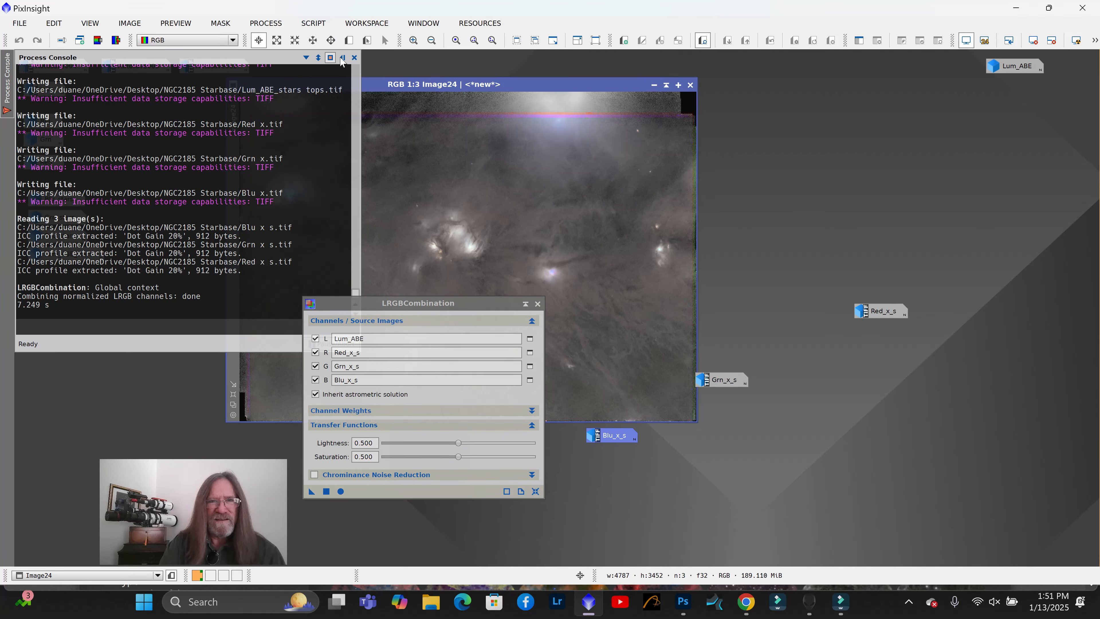
left_click(354, 58)
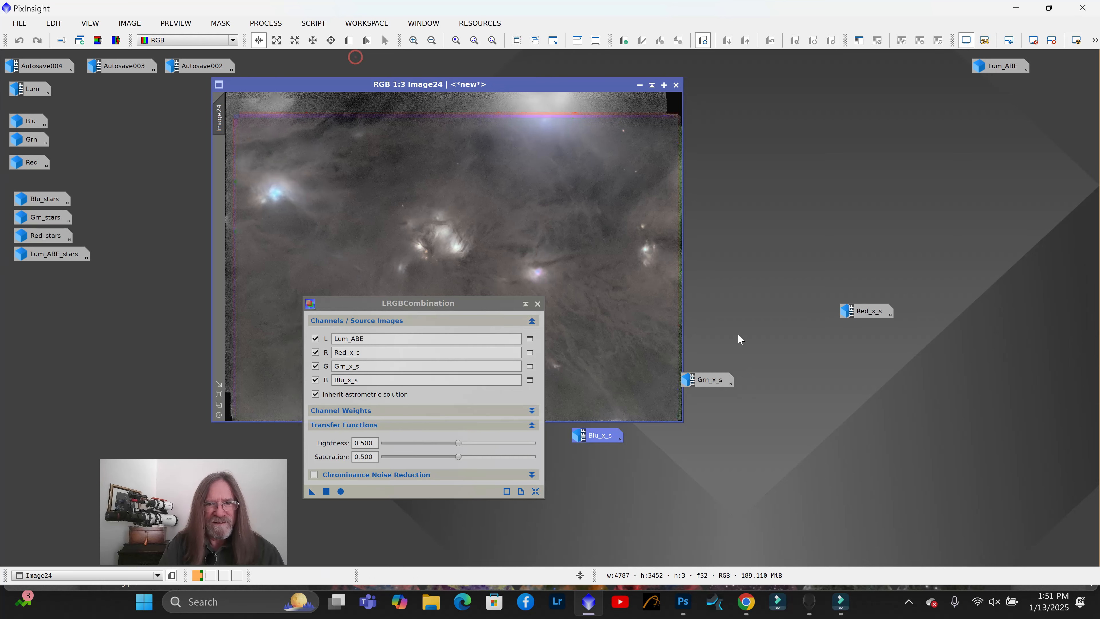
left_click_drag(470, 307, 884, 68)
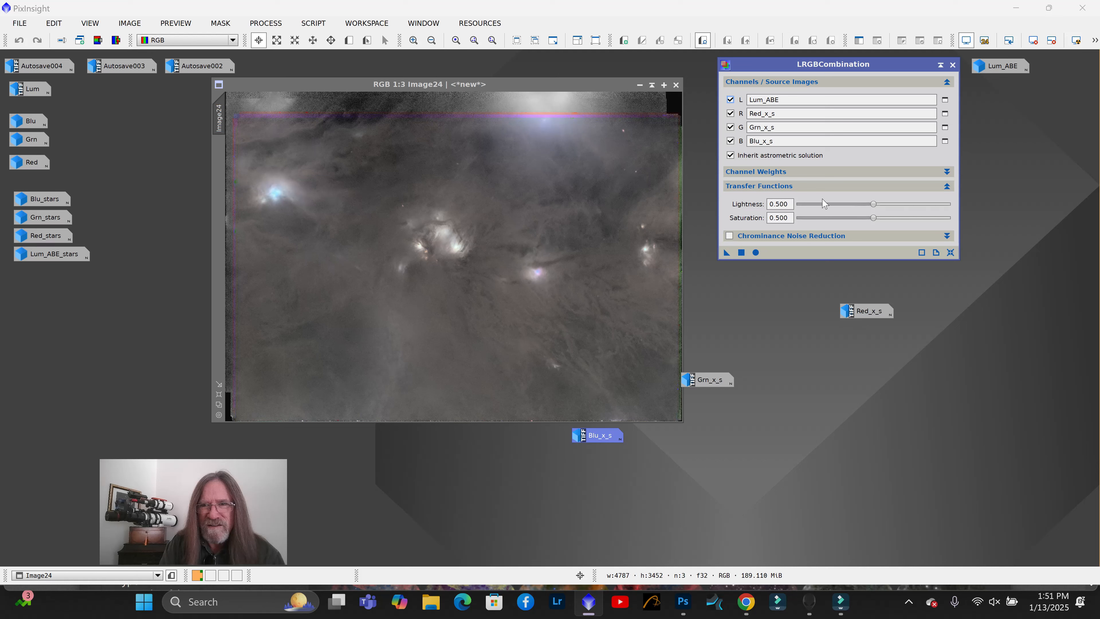
left_click(952, 64)
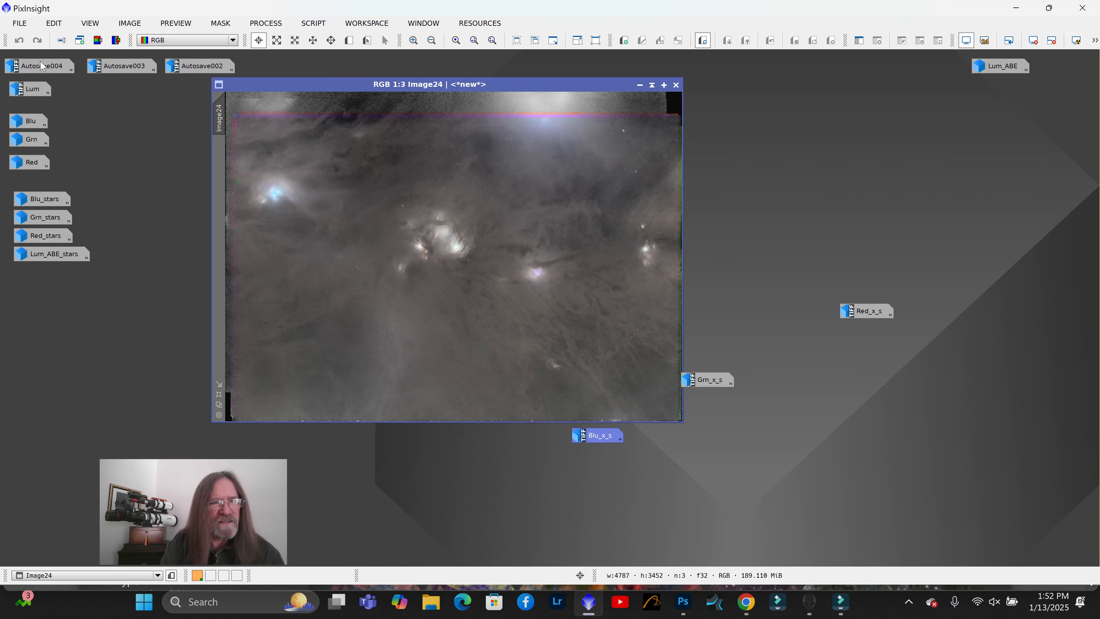
left_click_drag(270, 82, 270, 82)
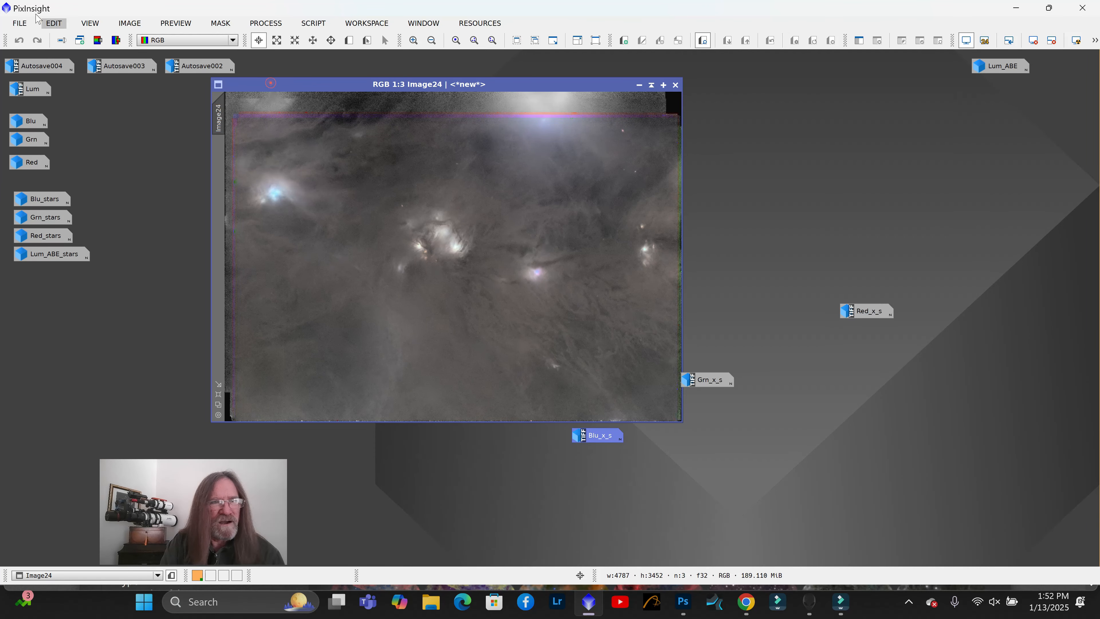
Save the combined color image as the TIFF file LRGB1 in the NGC2185 Starbase folder with 16-bit unsigned integer samples
left_click(20, 23)
left_click(65, 139)
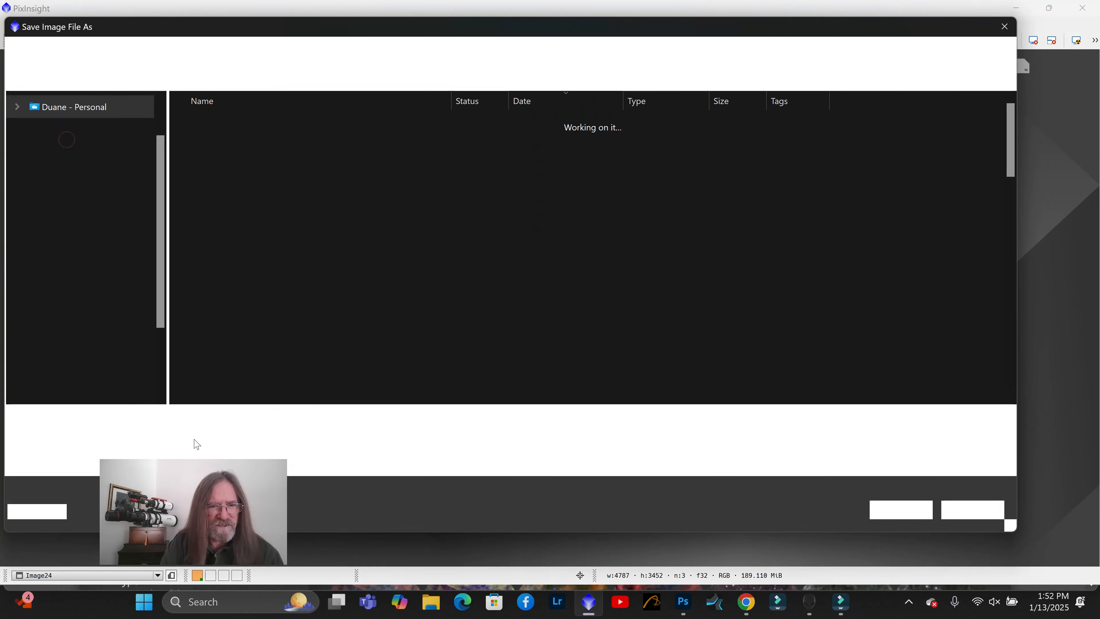
left_click(142, 418)
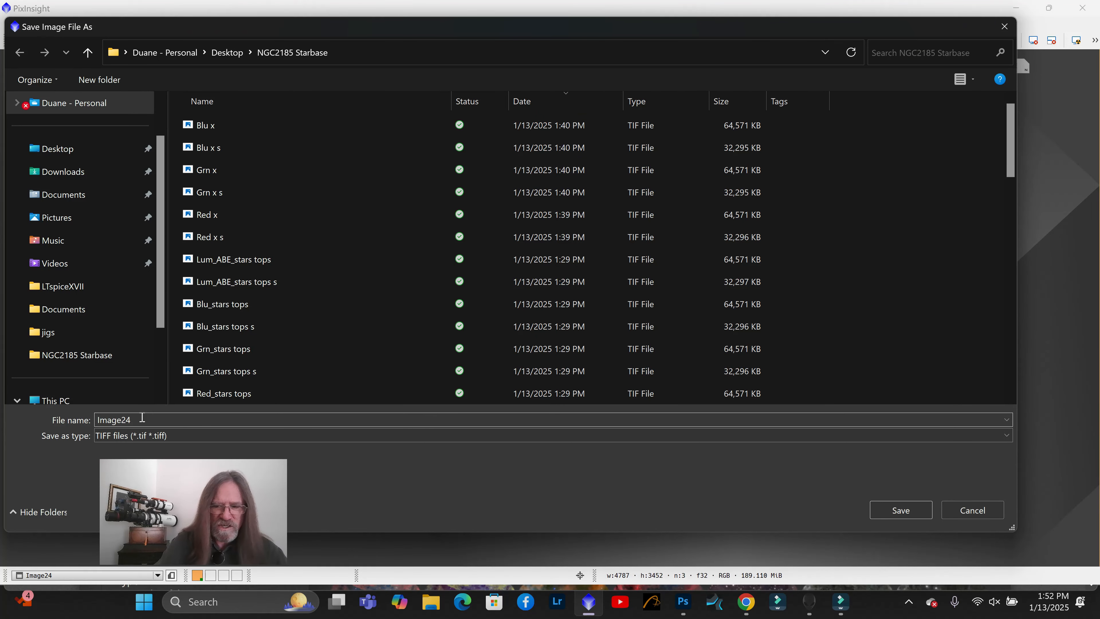
key("BackSpace")
key("BackSpace")
key("BackSpace")
key("BackSpace")
key("BackSpace")
key("BackSpace")
key("BackSpace")
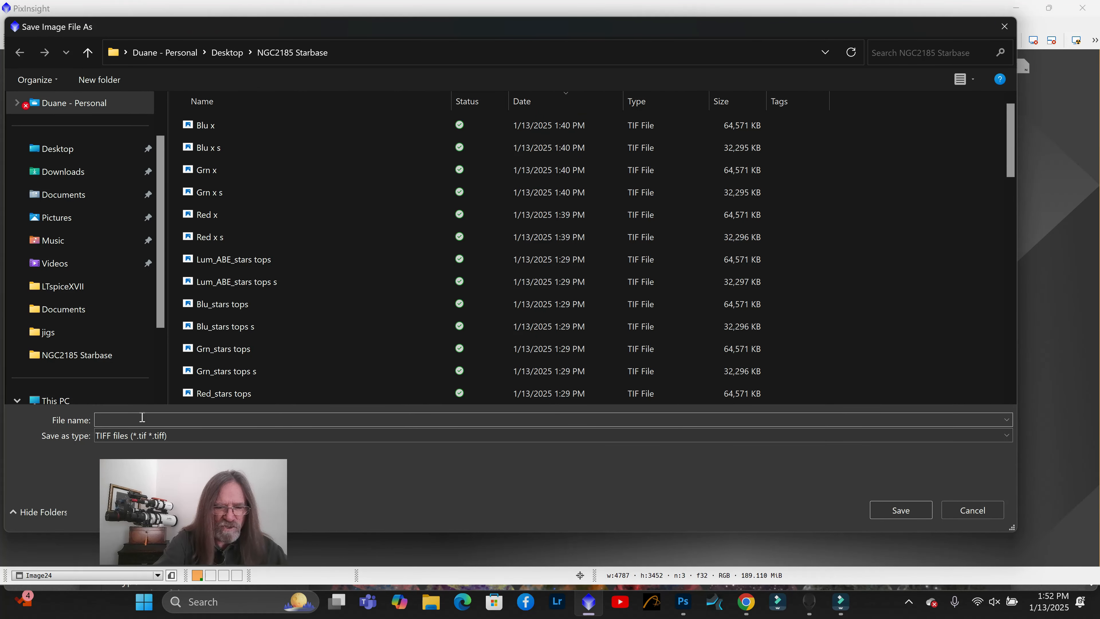
type("LR")
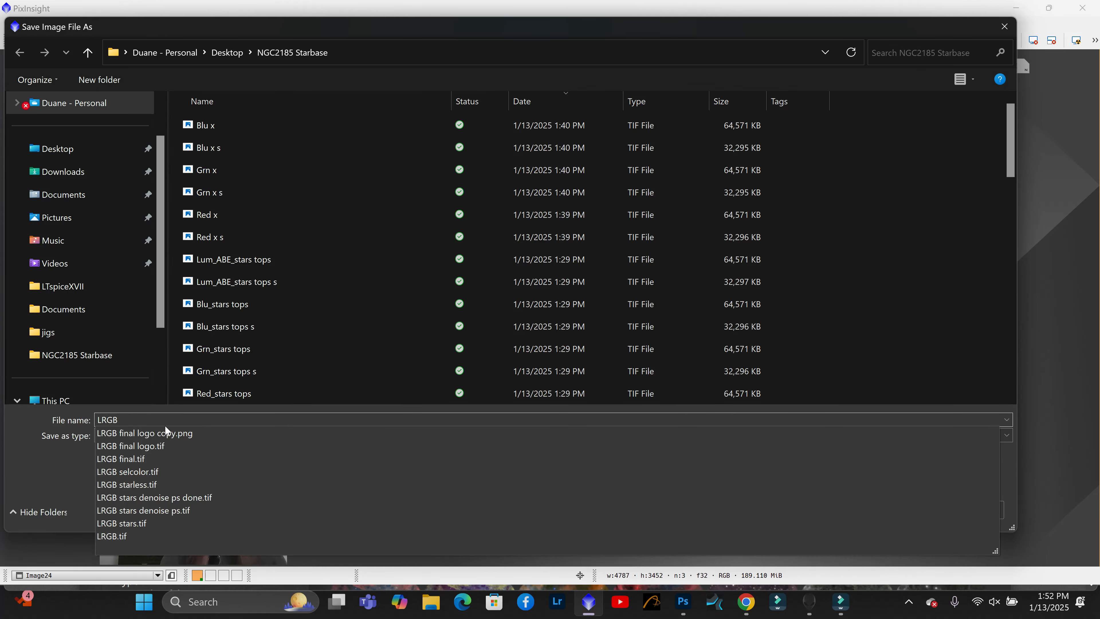
type("GB1")
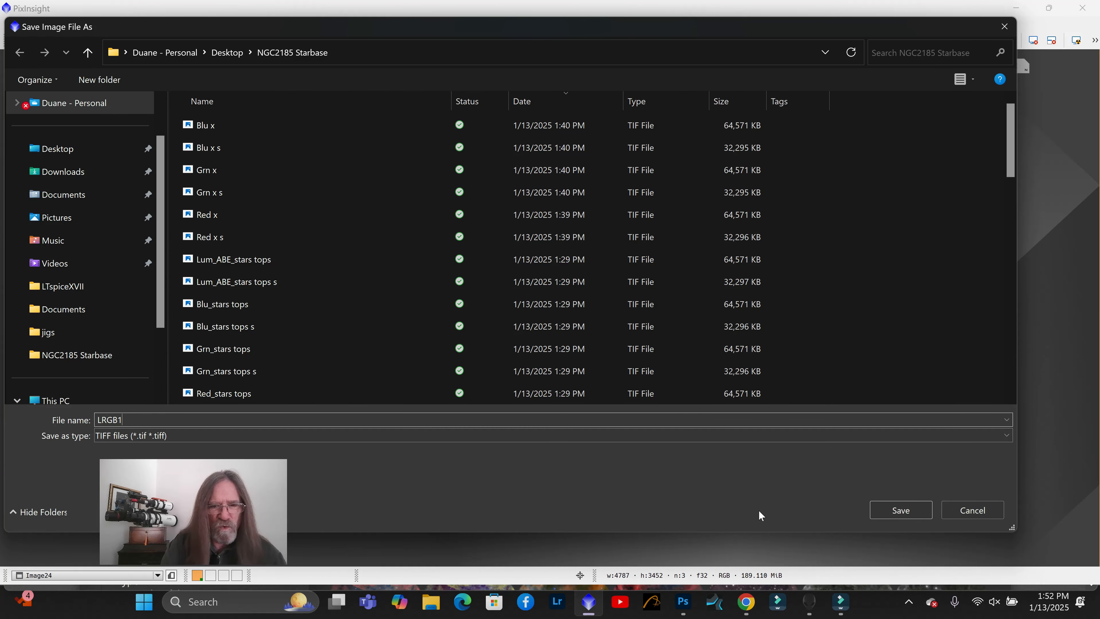
left_click(896, 509)
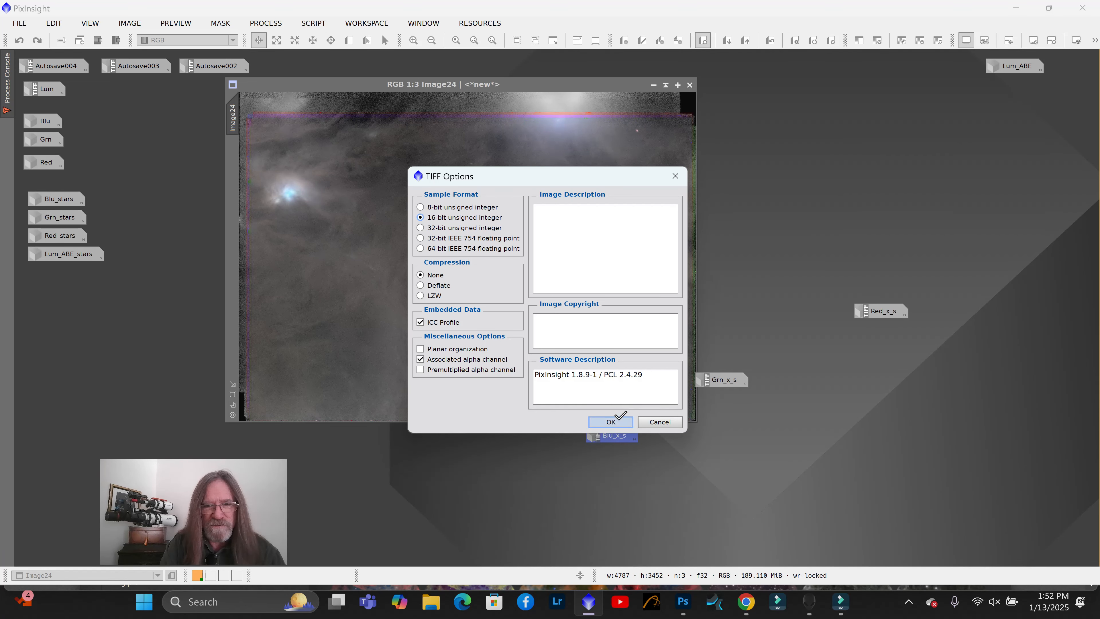
left_click(611, 421)
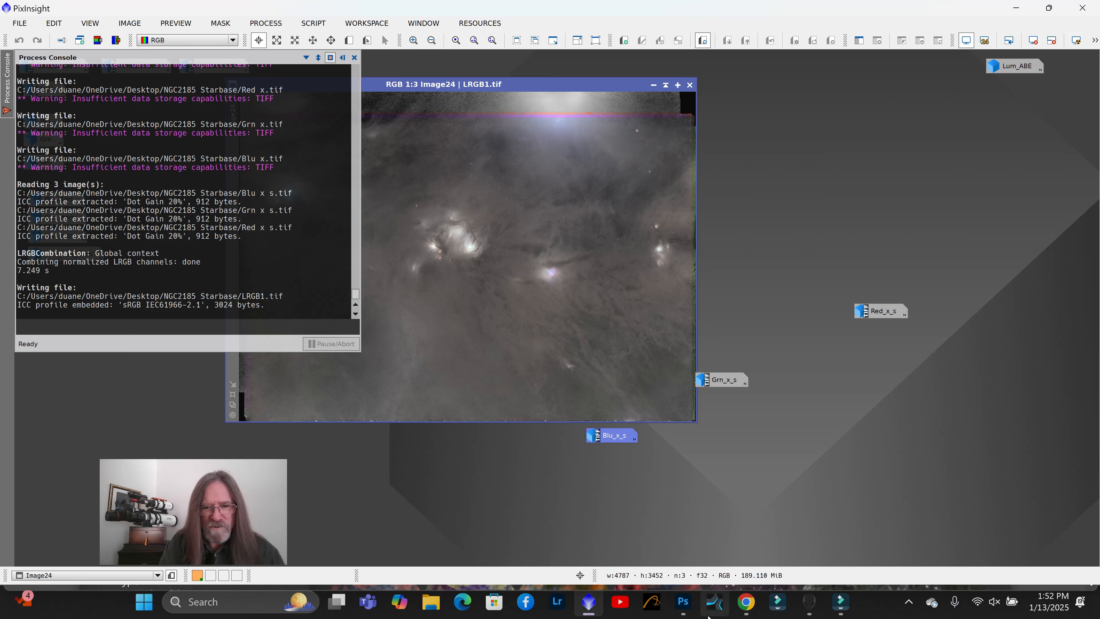
Switch to Photoshop and close the Red x s, Grn x s and Blu x s documents
left_click(684, 604)
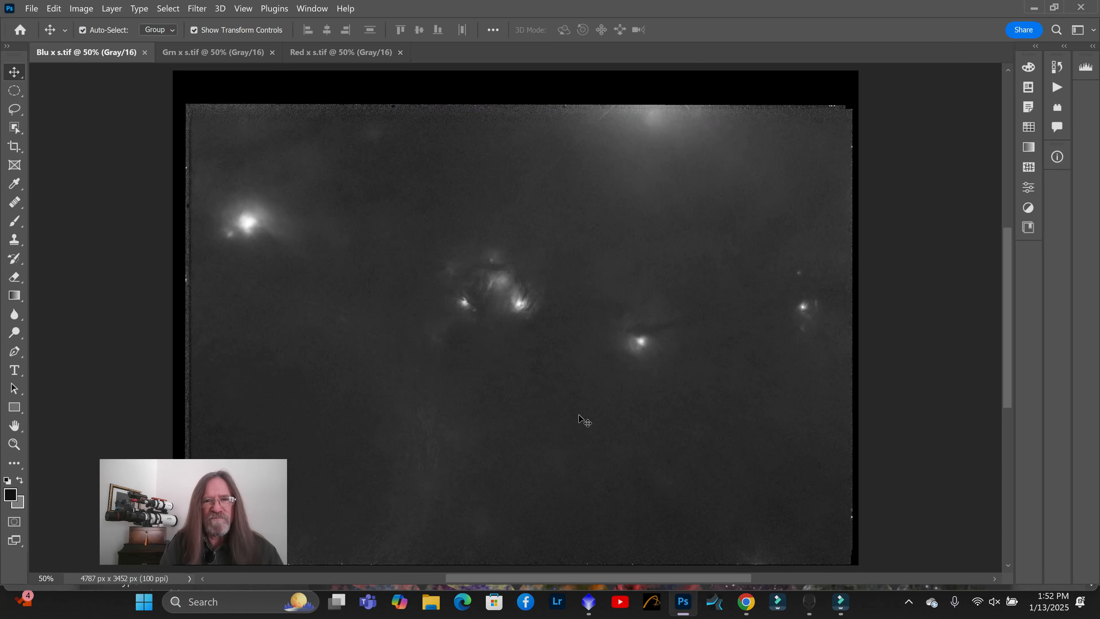
left_click(401, 53)
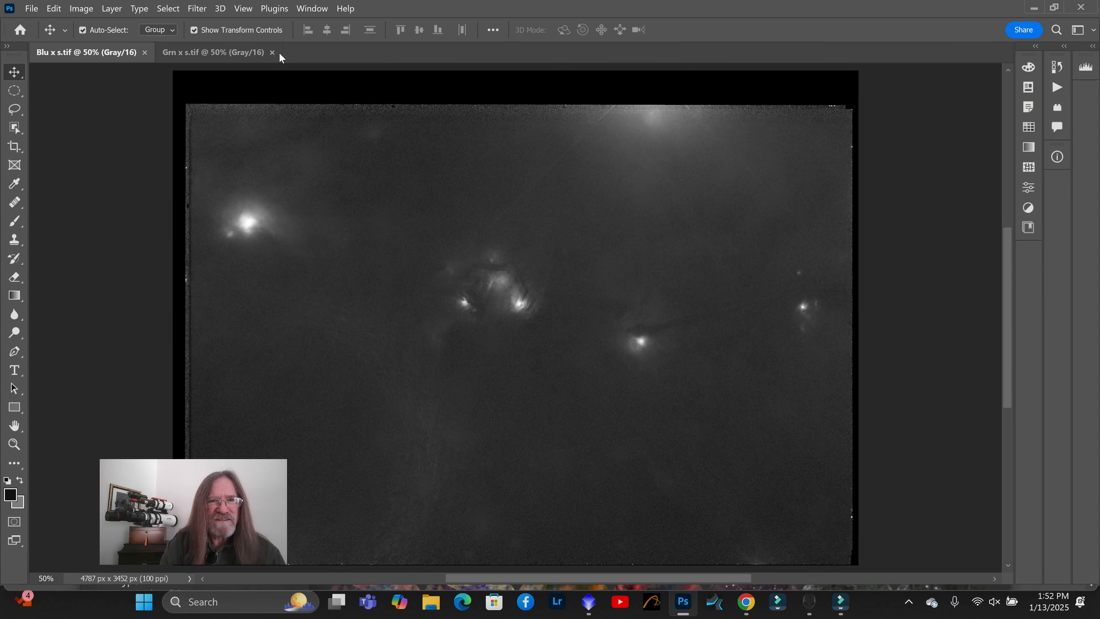
left_click(272, 52)
left_click(145, 52)
Open the LRGB1 TIFF file from the NGC2185 Starbase folder
left_click(31, 8)
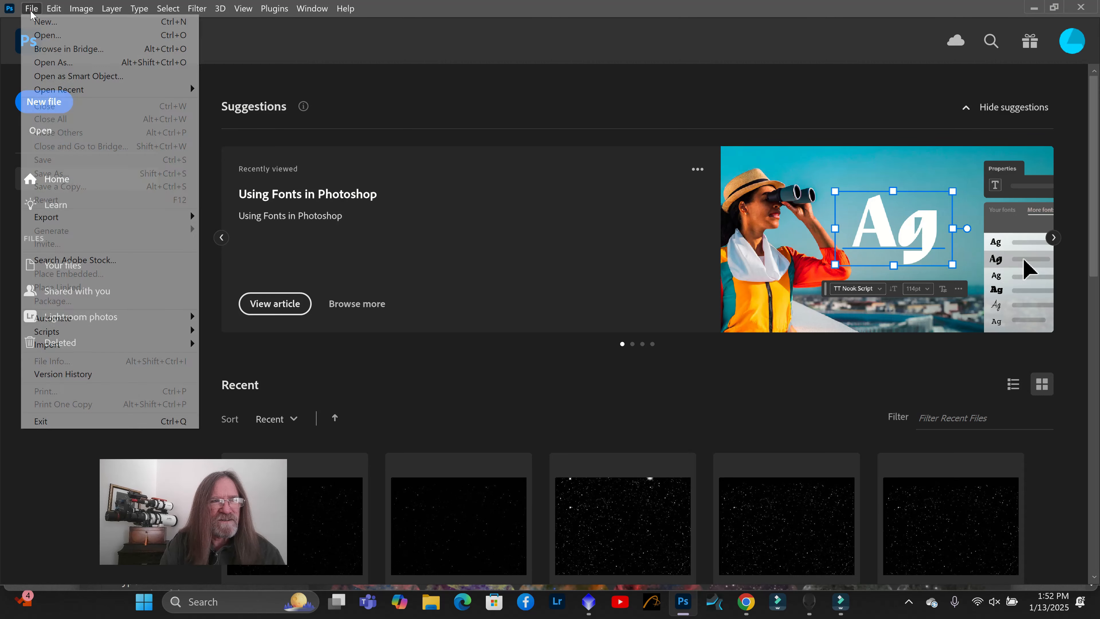
left_click(50, 34)
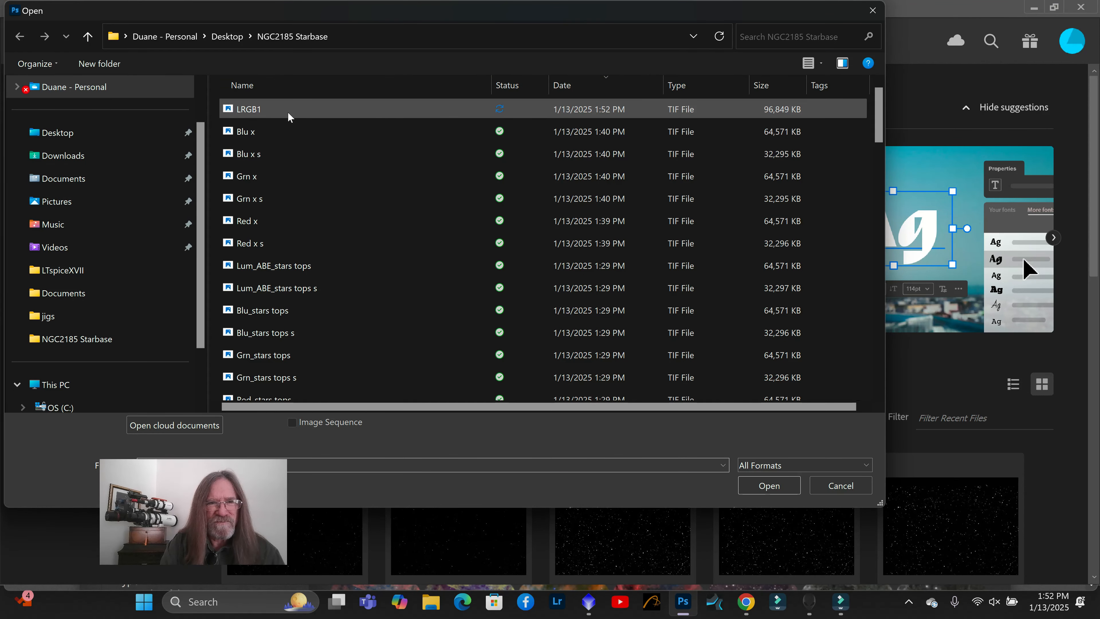
left_click(271, 109)
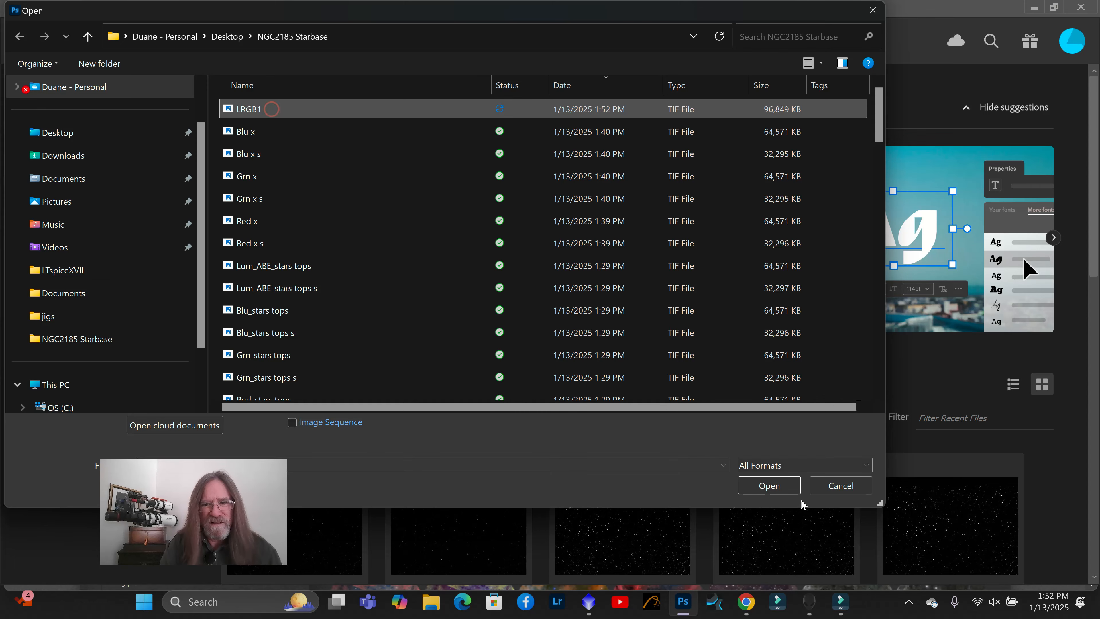
left_click(772, 486)
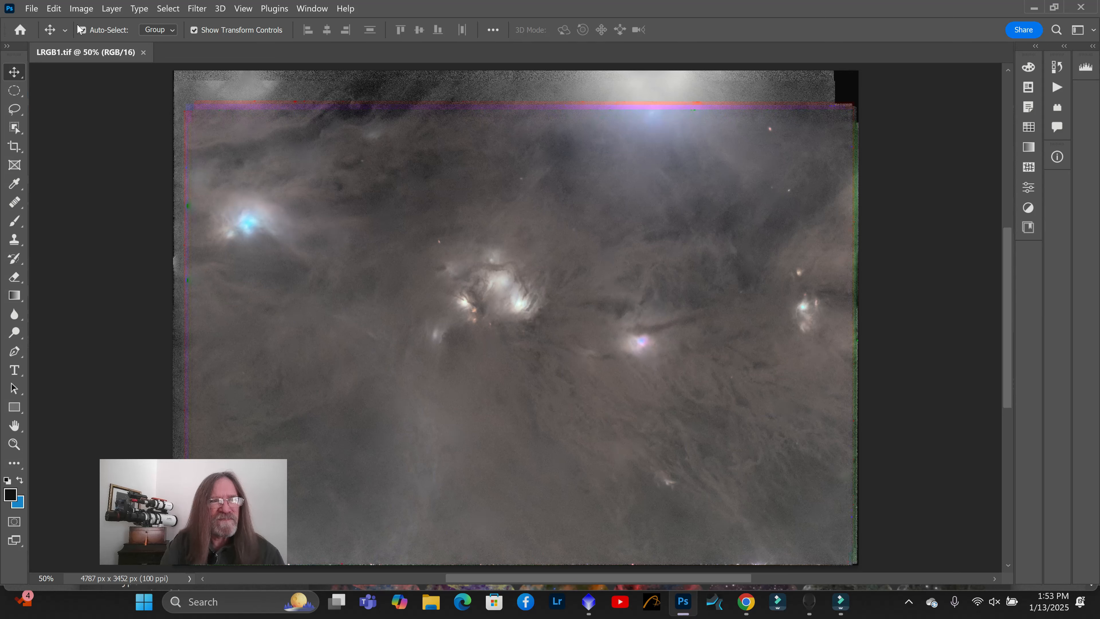
Open the Camera Raw filter on the LRGB1 image and set Dehaze to +72
left_click(88, 9)
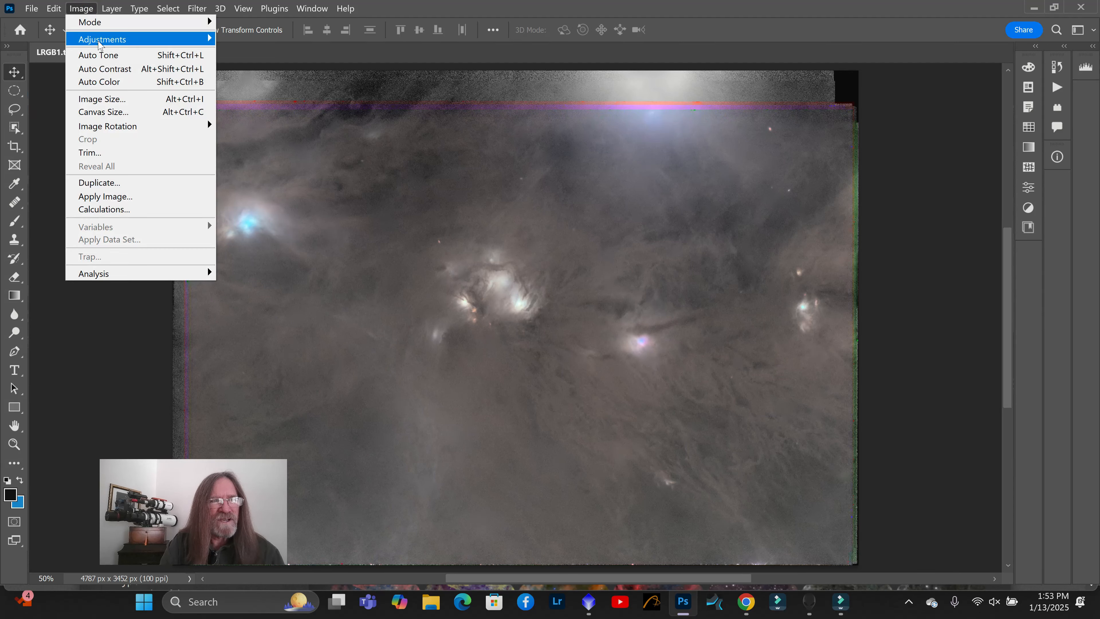
mouse_move(101, 39)
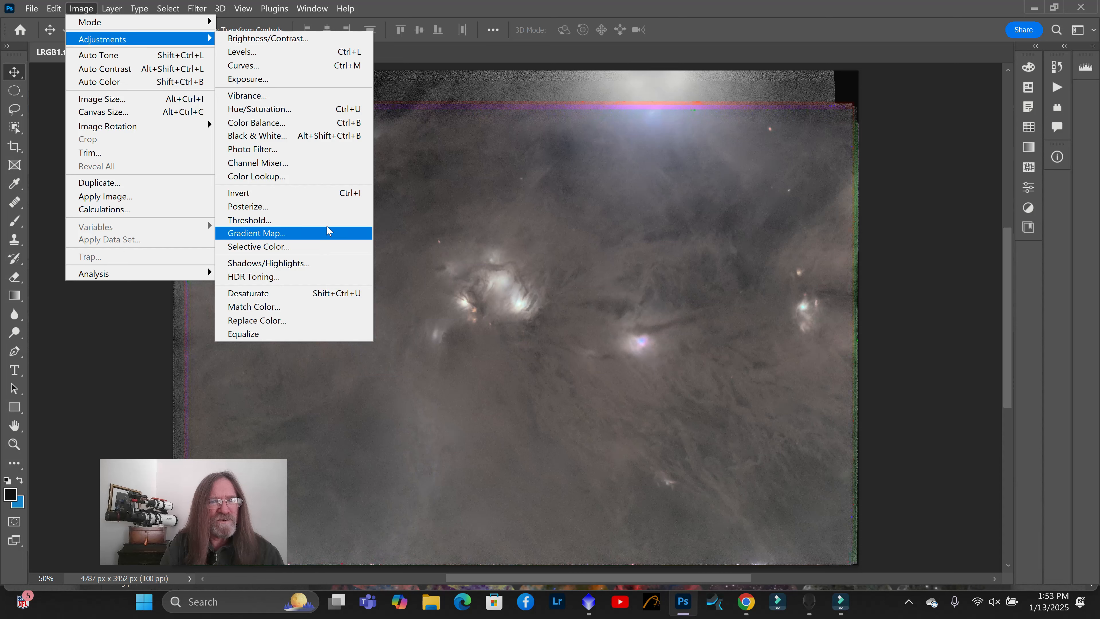
mouse_move(189, 12)
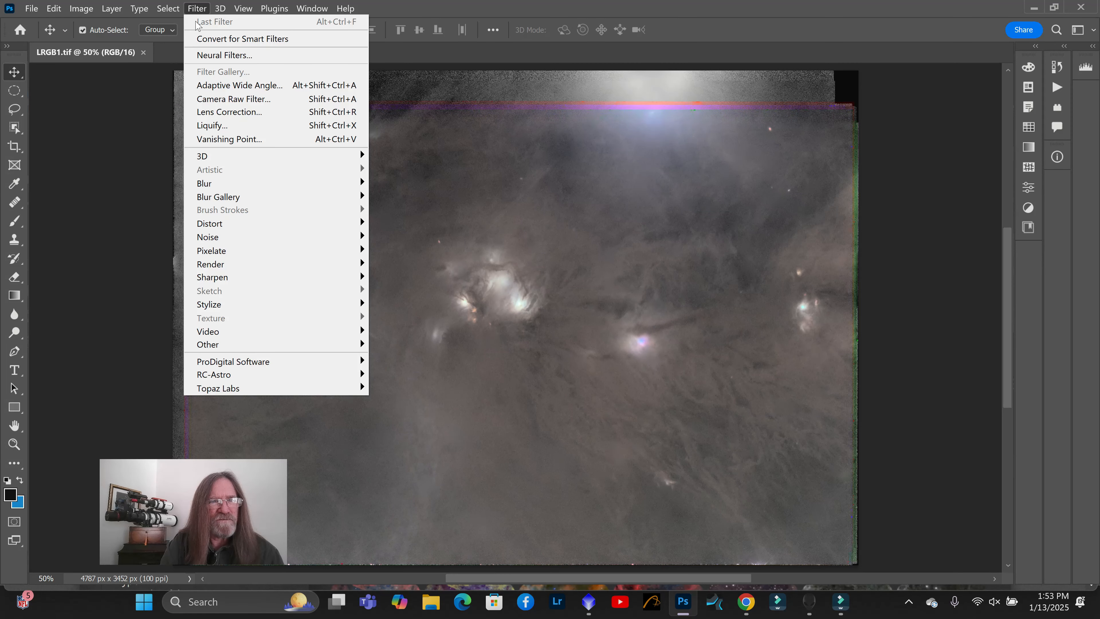
left_click(332, 100)
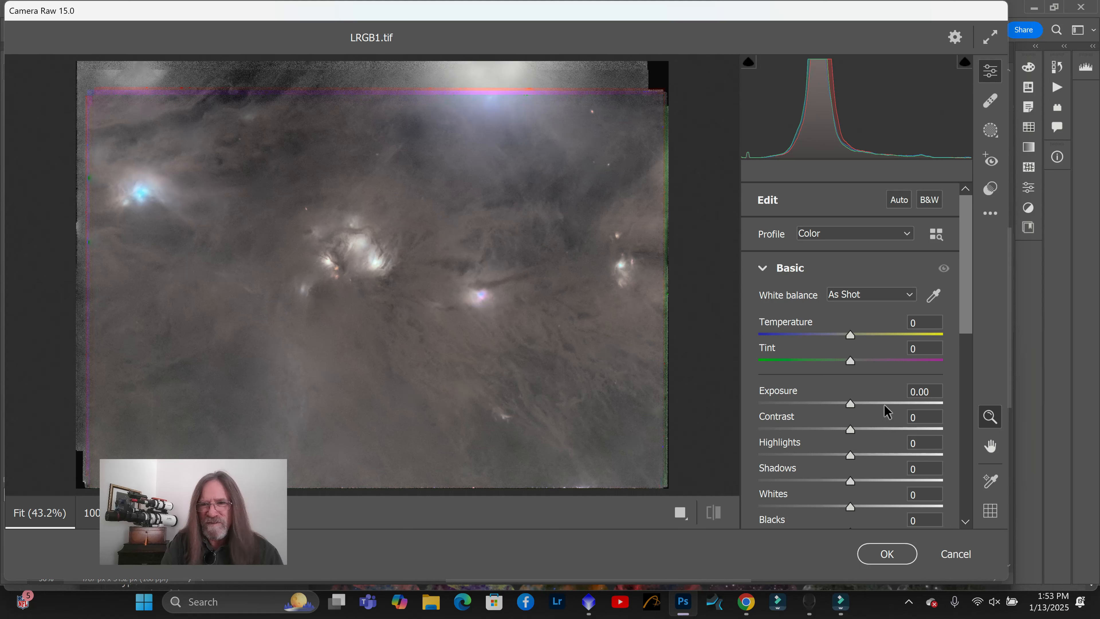
left_click_drag(970, 326, 981, 399)
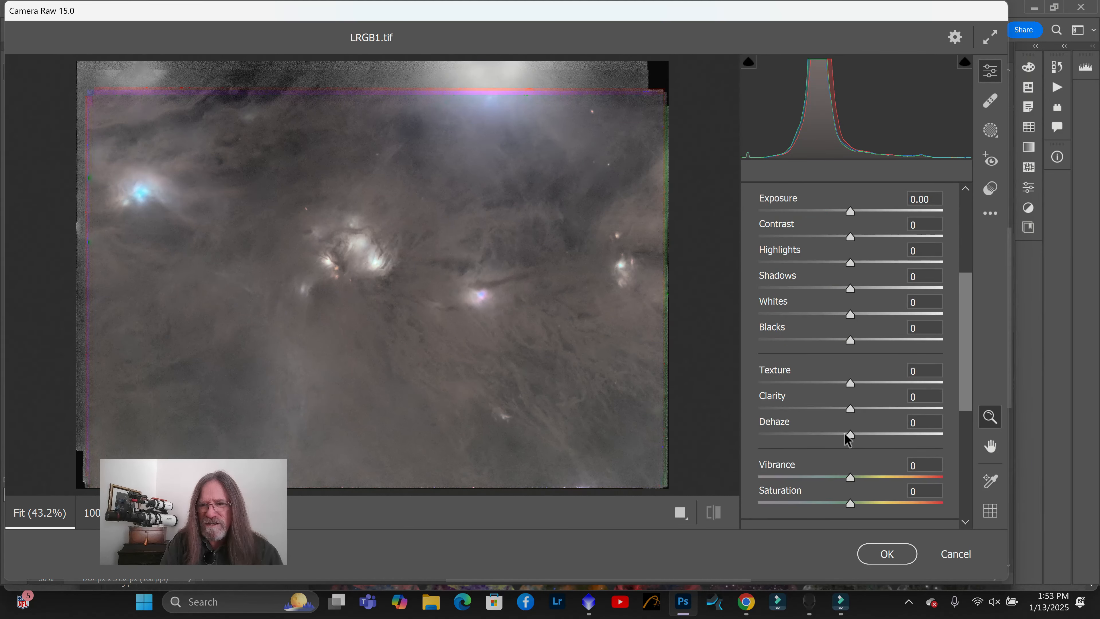
left_click_drag(850, 434, 947, 446)
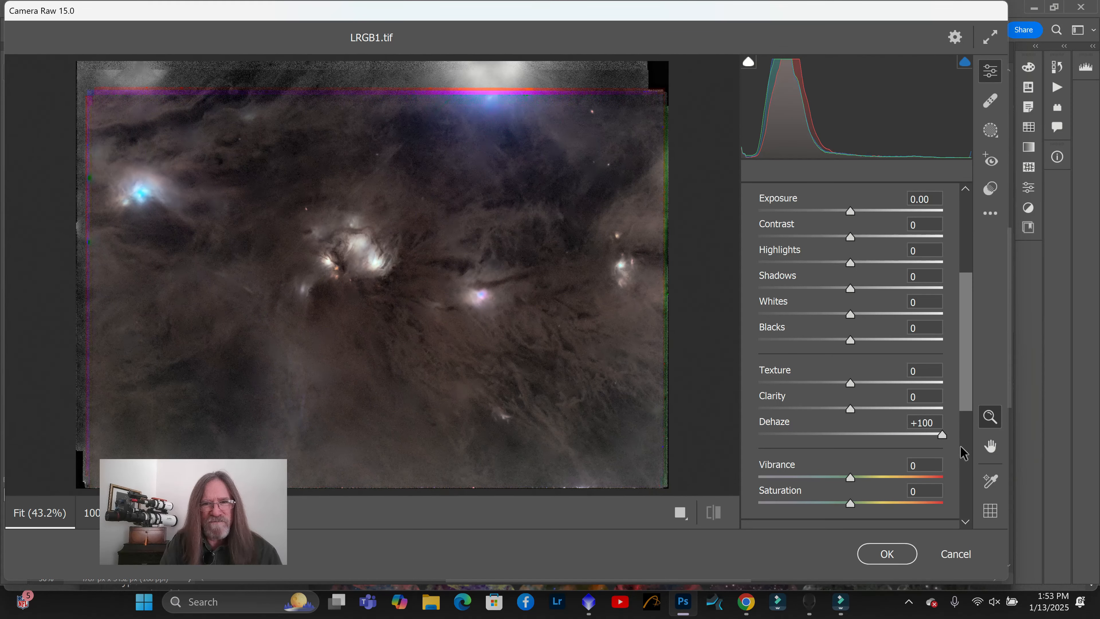
mouse_move(942, 445)
left_mouse_down()
mouse_move(904, 446)
mouse_move(957, 446)
left_mouse_up()
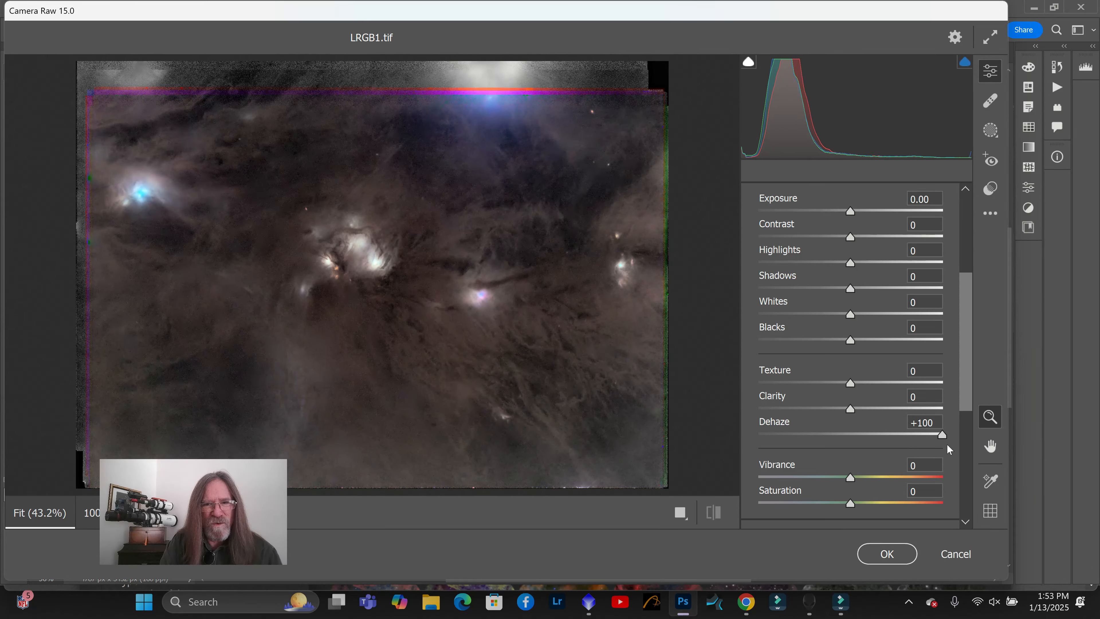
left_click_drag(947, 445, 917, 442)
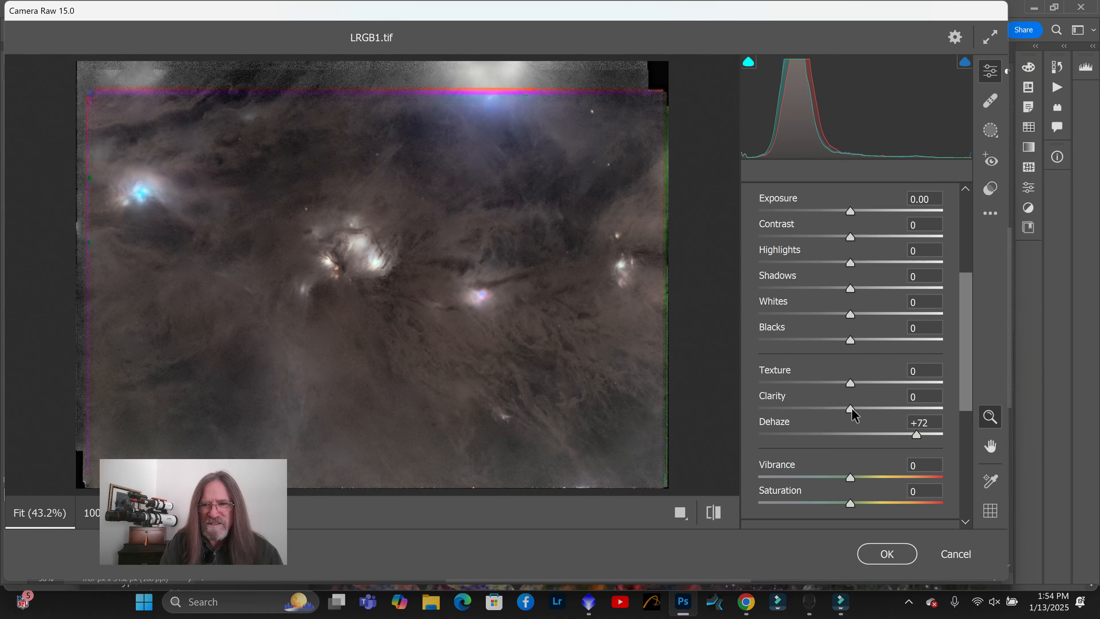
Set Clarity to +5 and Texture to +7 for the LRGB1 image in the Camera Raw filter
mouse_move(852, 407)
left_mouse_down()
mouse_move(916, 406)
mouse_move(809, 408)
mouse_move(855, 412)
left_mouse_up()
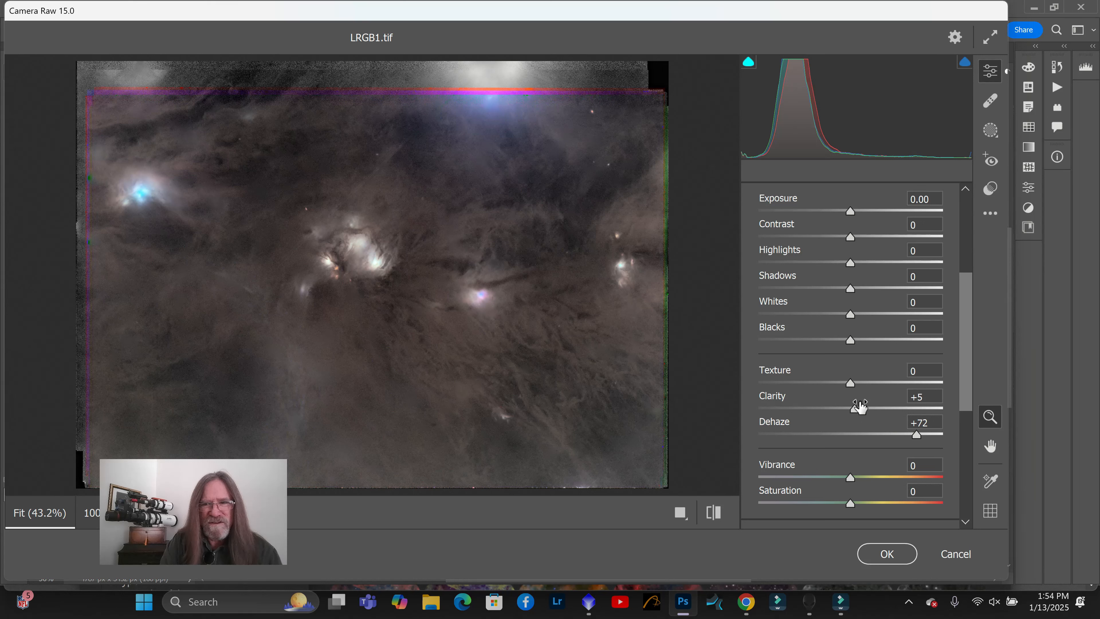
left_click_drag(849, 382, 975, 383)
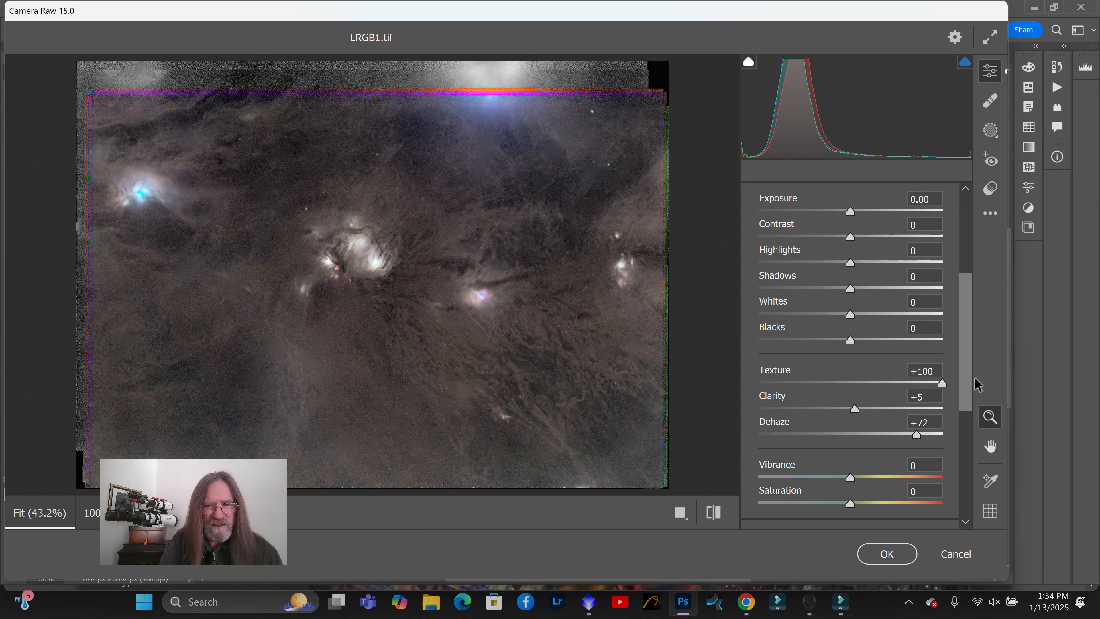
left_click_drag(919, 385, 859, 405)
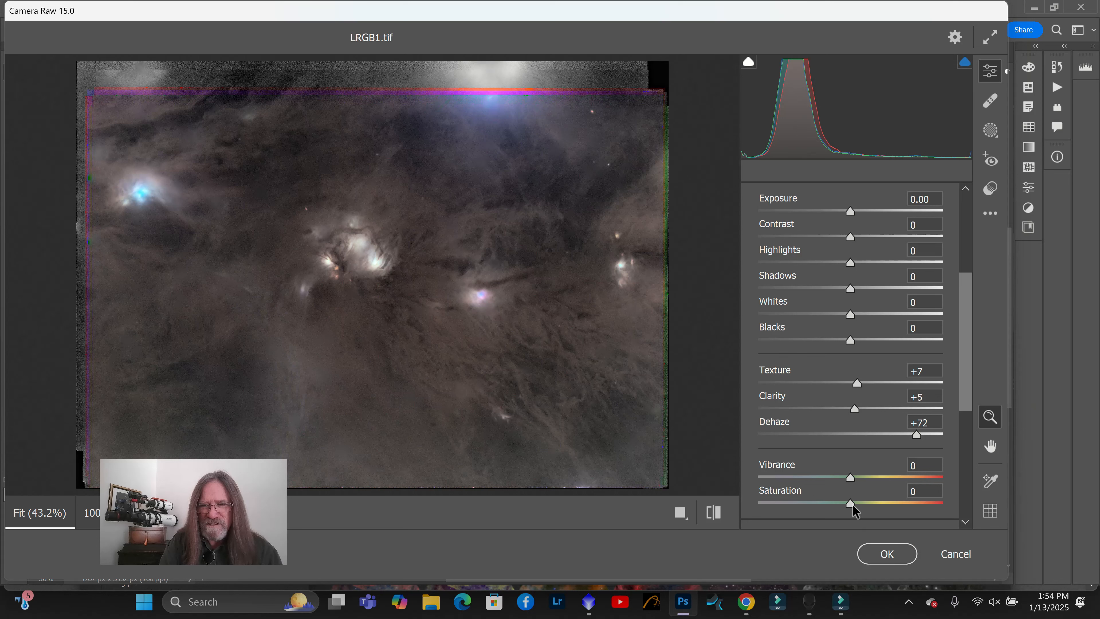
Try several Saturation strengths up to +100, settle on +8 and apply the Camera Raw filter to the image
left_click_drag(852, 503, 956, 520)
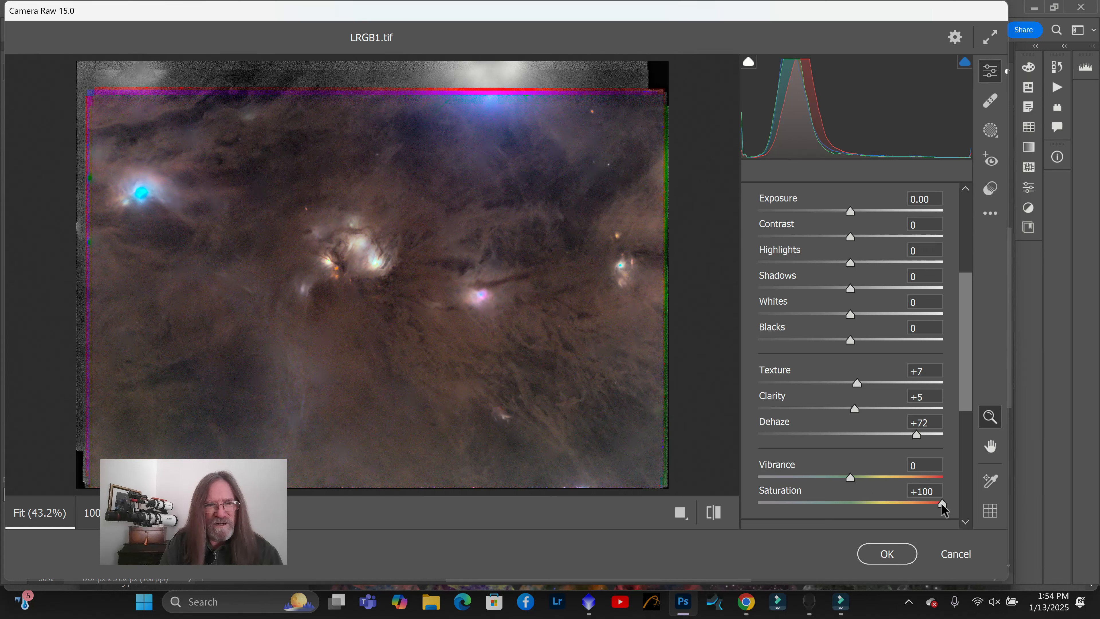
left_click_drag(941, 502, 857, 503)
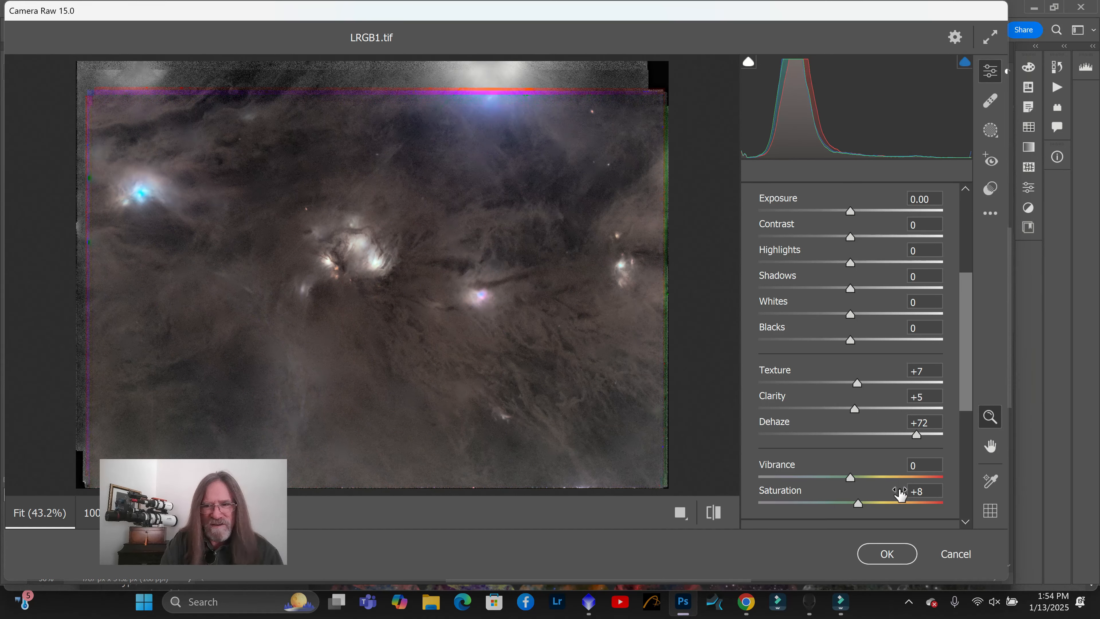
left_click_drag(858, 503, 874, 531)
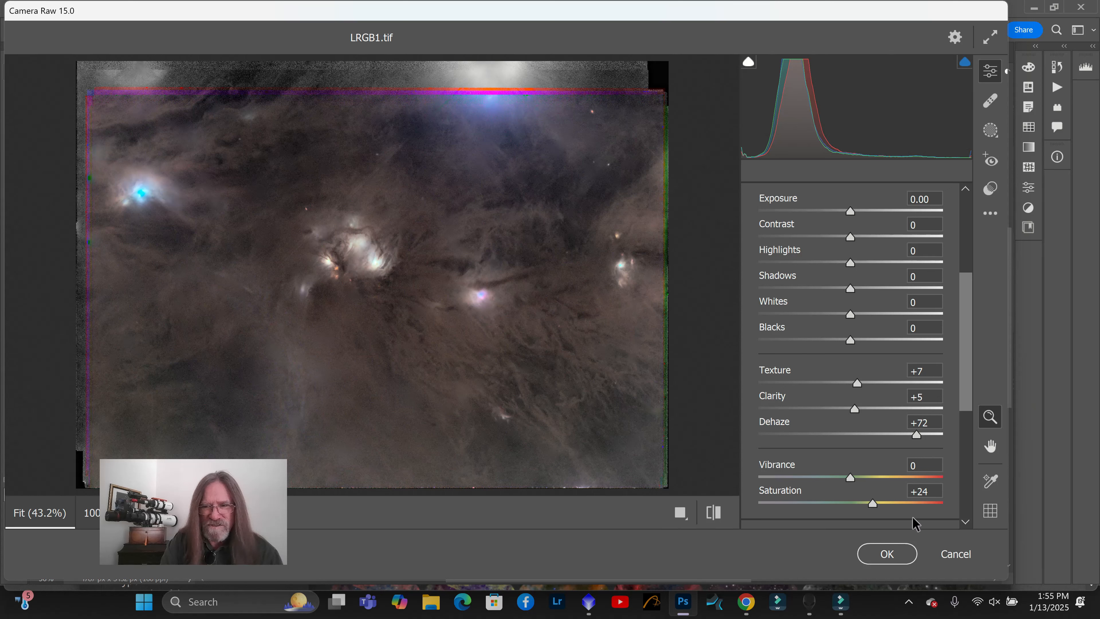
left_click_drag(877, 509, 856, 505)
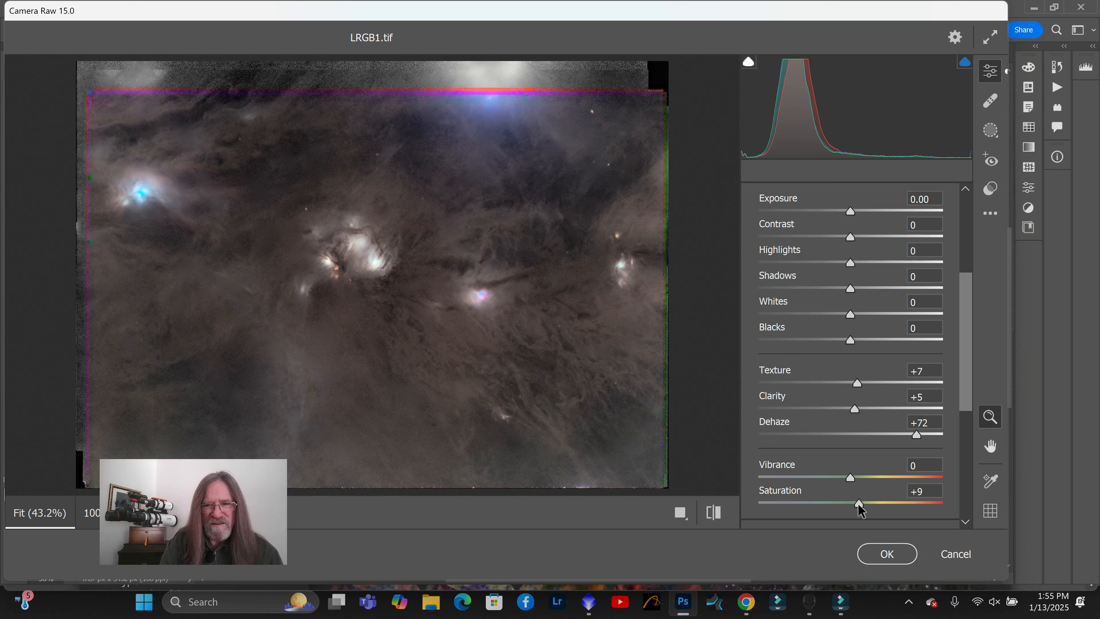
left_click_drag(859, 504, 862, 505)
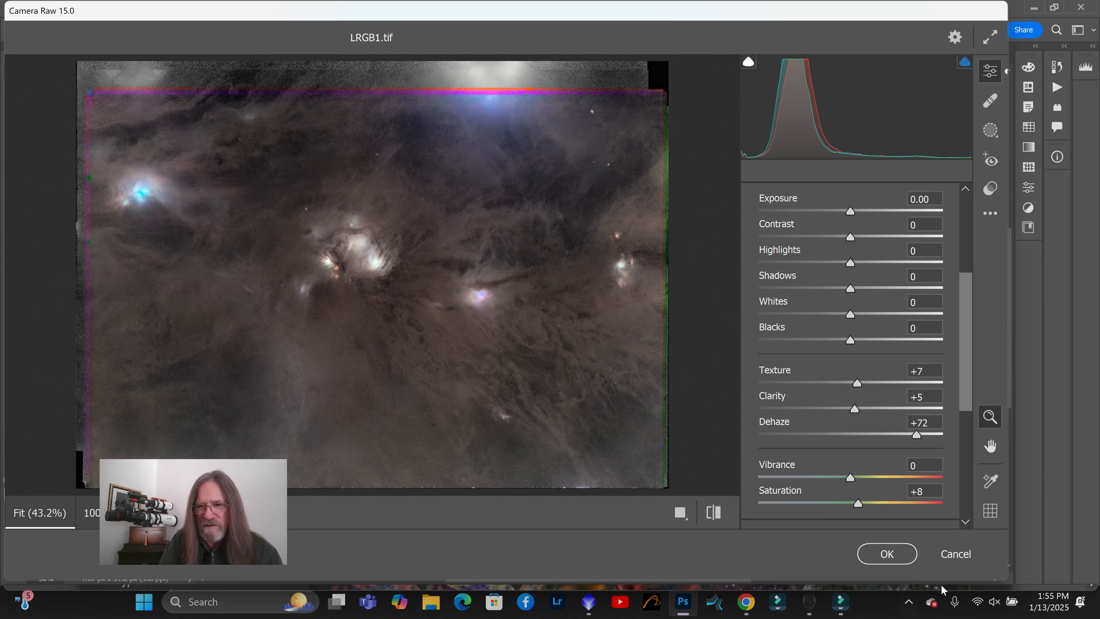
left_click(864, 555)
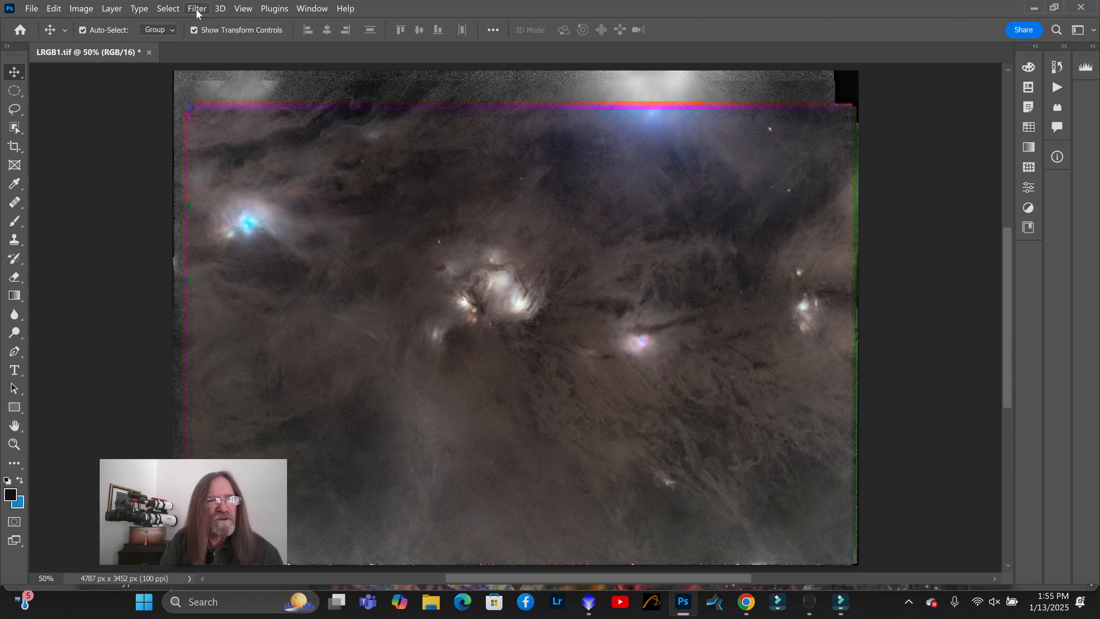
Add a Hue/Saturation adjustment layer above the LRGB1 image, keeping normal mode and 100% opacity
left_click(112, 8)
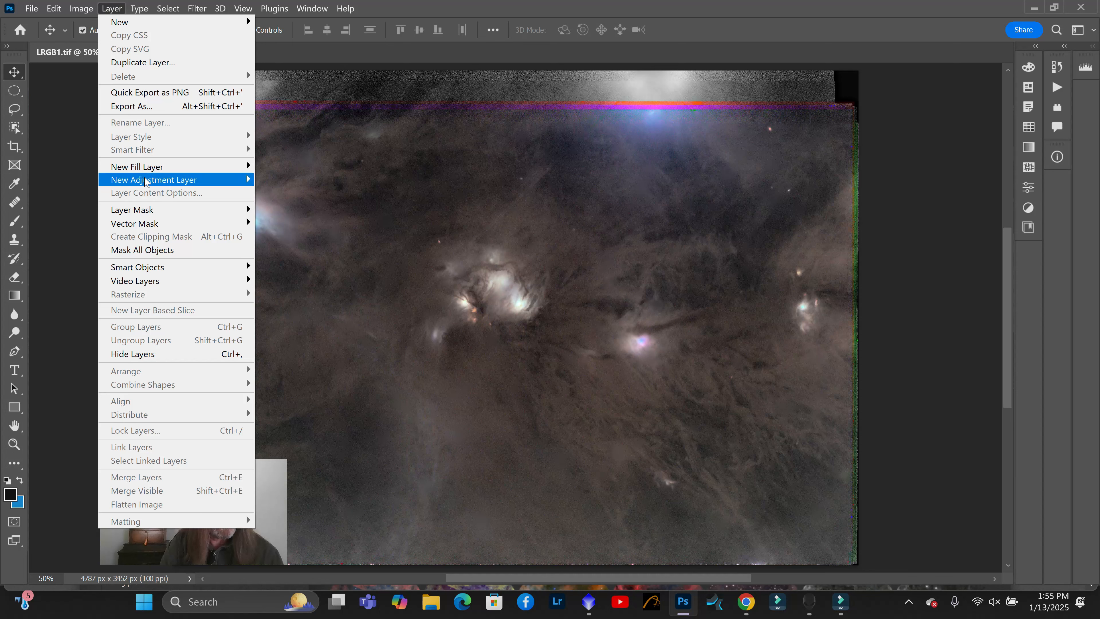
mouse_move(247, 180)
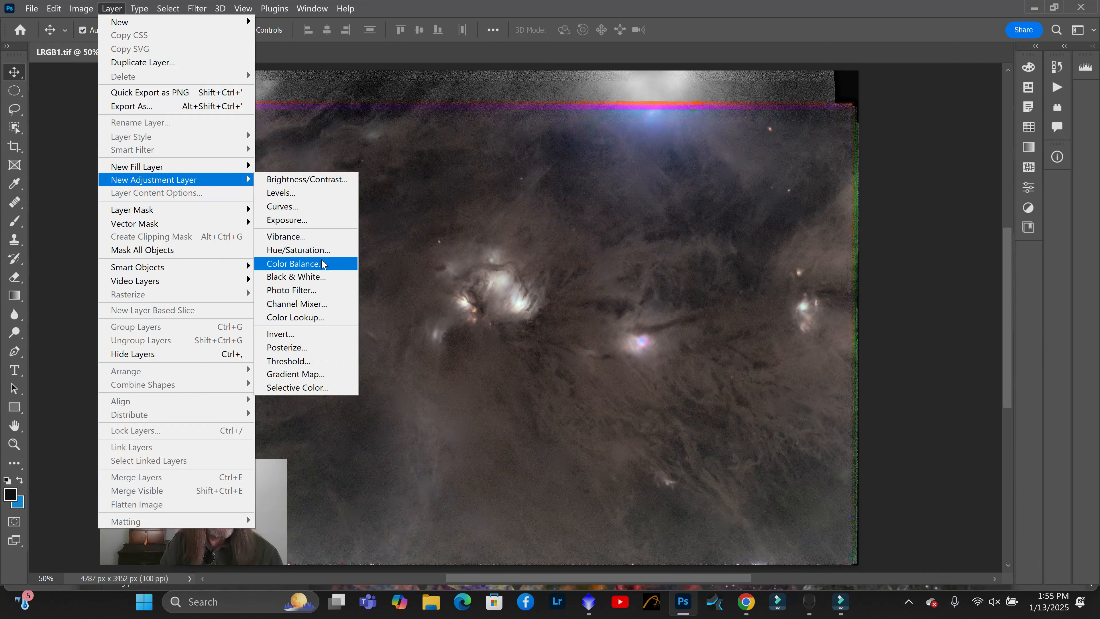
left_click(323, 250)
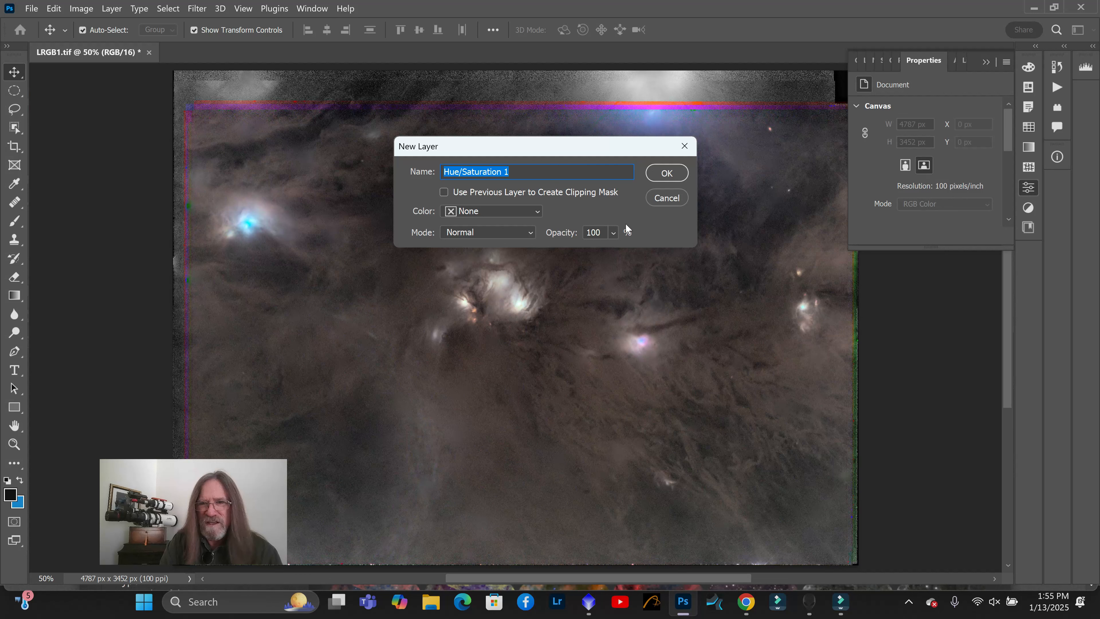
left_click(670, 173)
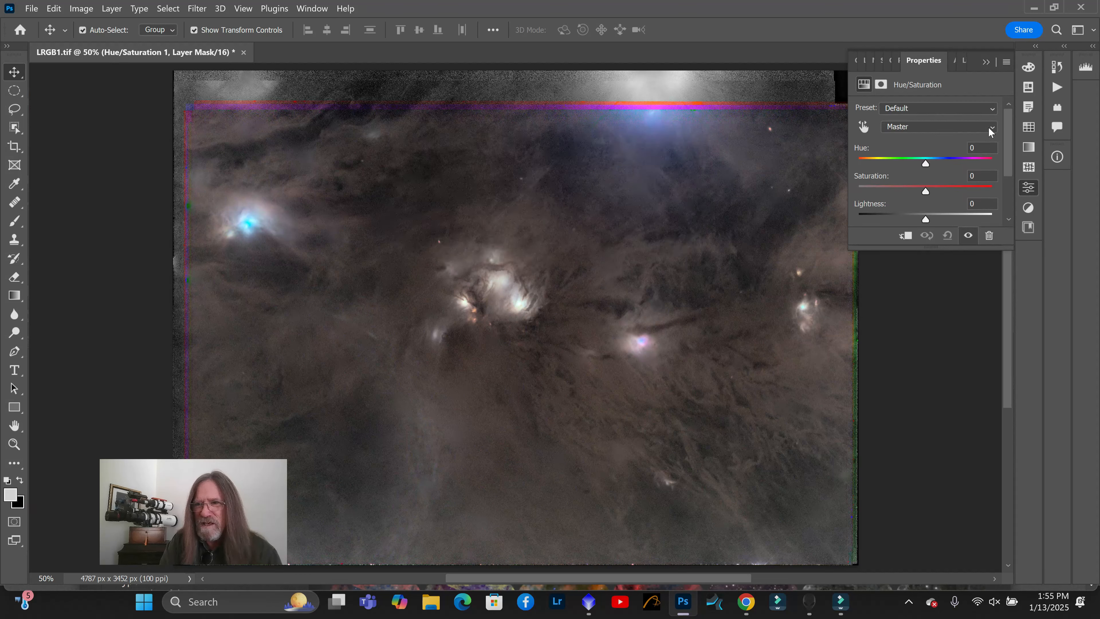
Test stronger magenta saturation up to +70, then set the Magentas range's Saturation to -54 in the Hue/Saturation layer
left_click(990, 128)
left_click(923, 209)
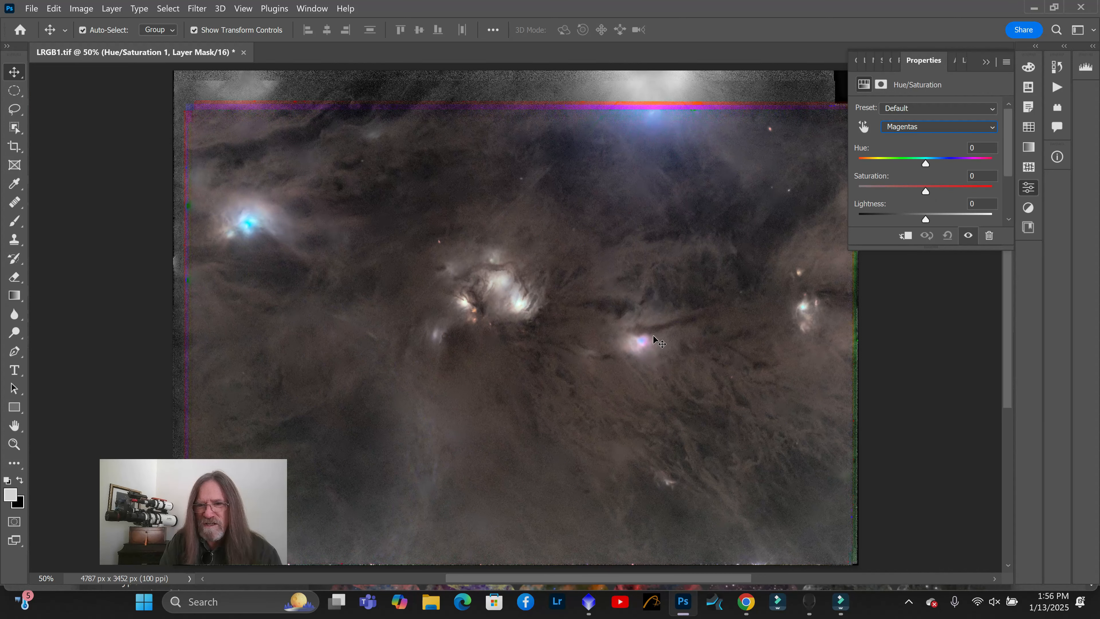
left_click_drag(927, 193, 1002, 184)
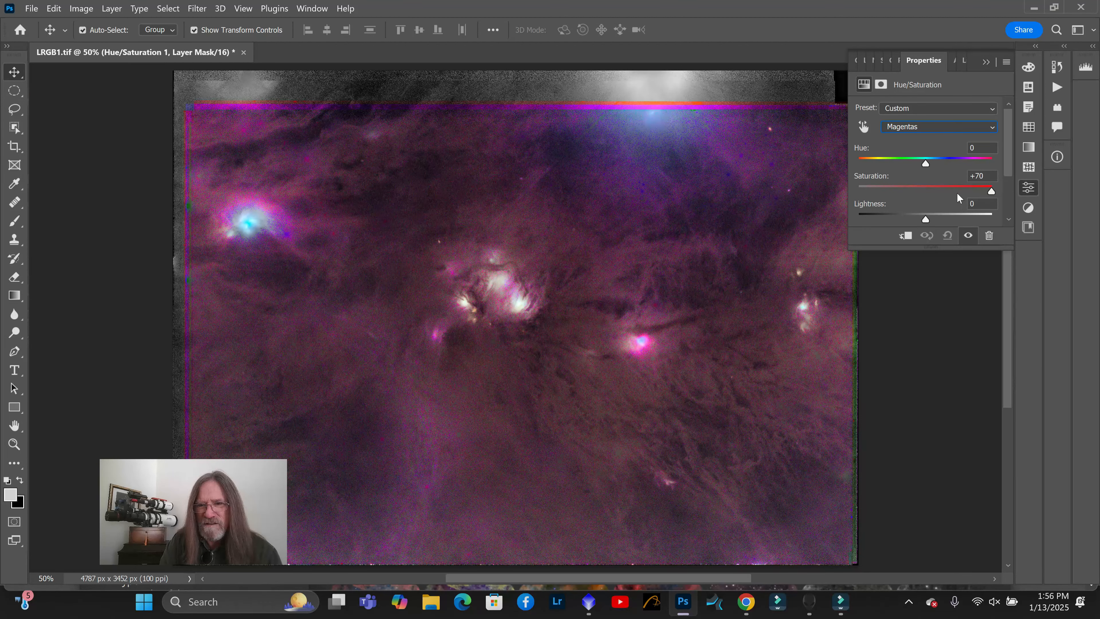
left_click_drag(957, 198, 884, 221)
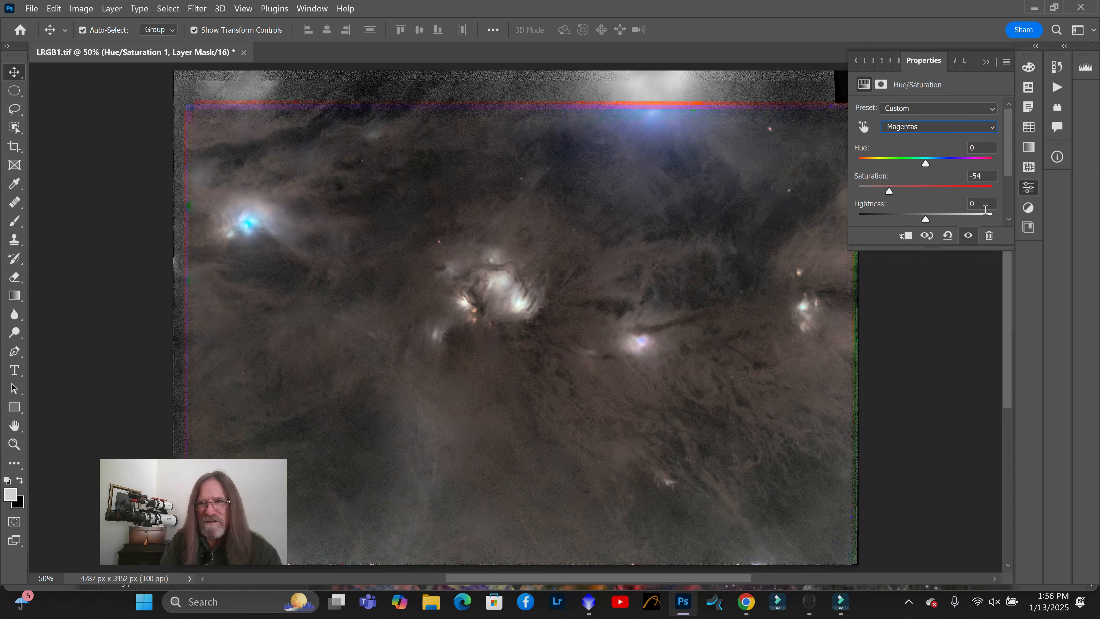
left_click(986, 63)
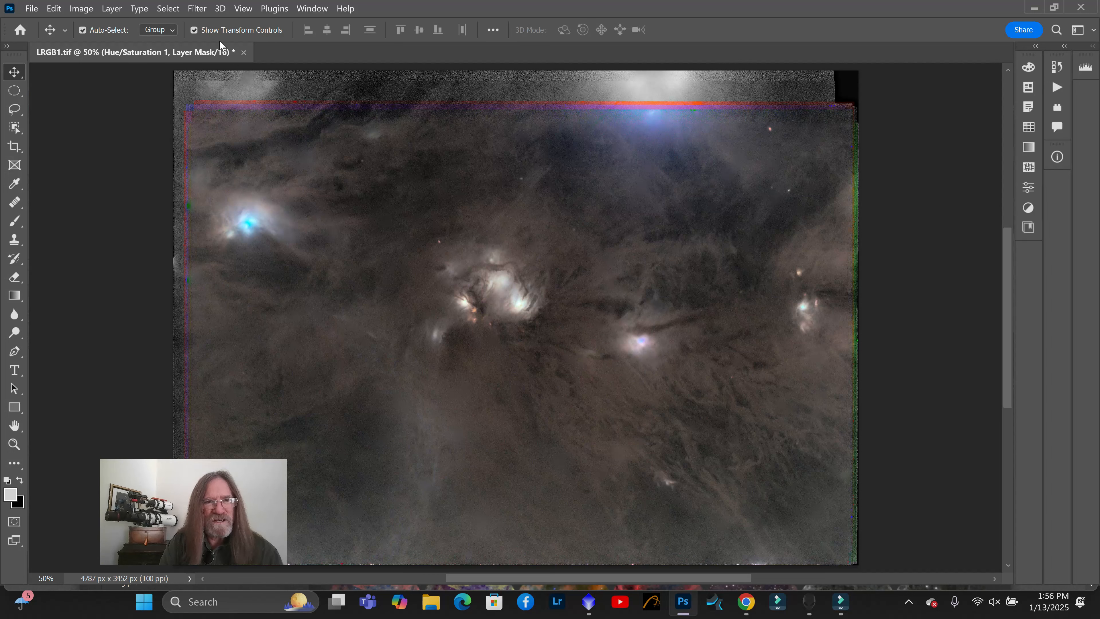
left_click(197, 8)
left_click(546, 216)
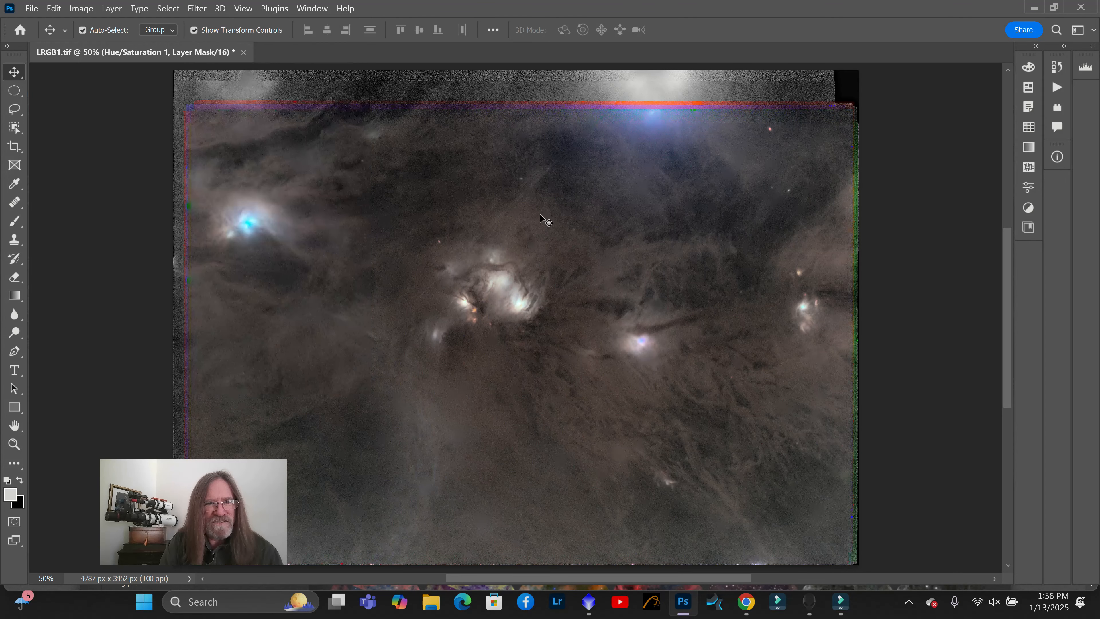
left_click(197, 9)
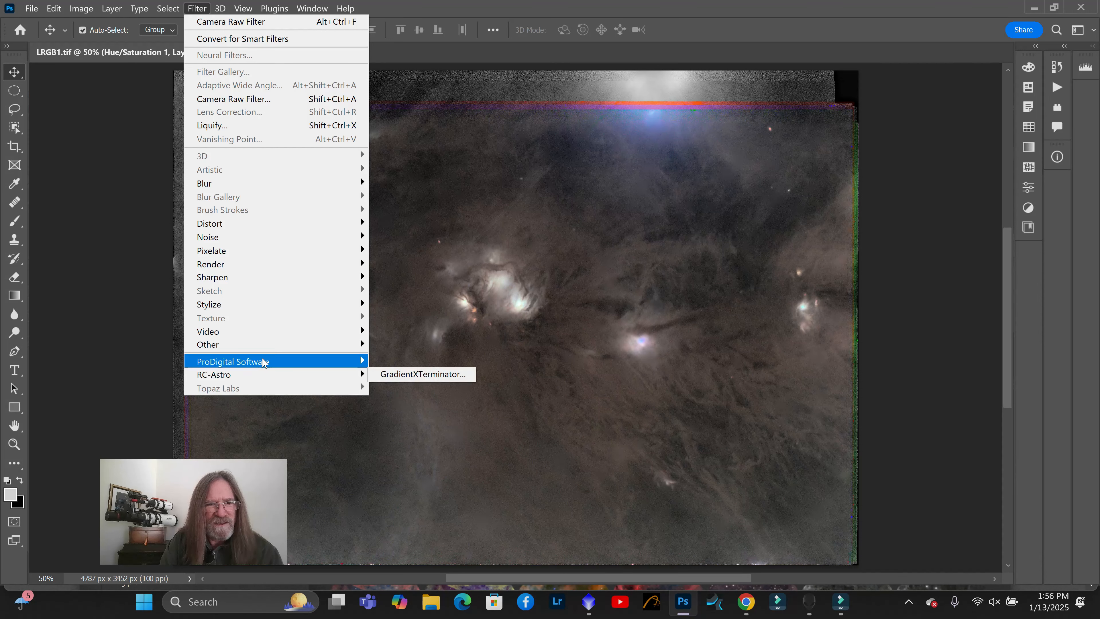
mouse_move(263, 362)
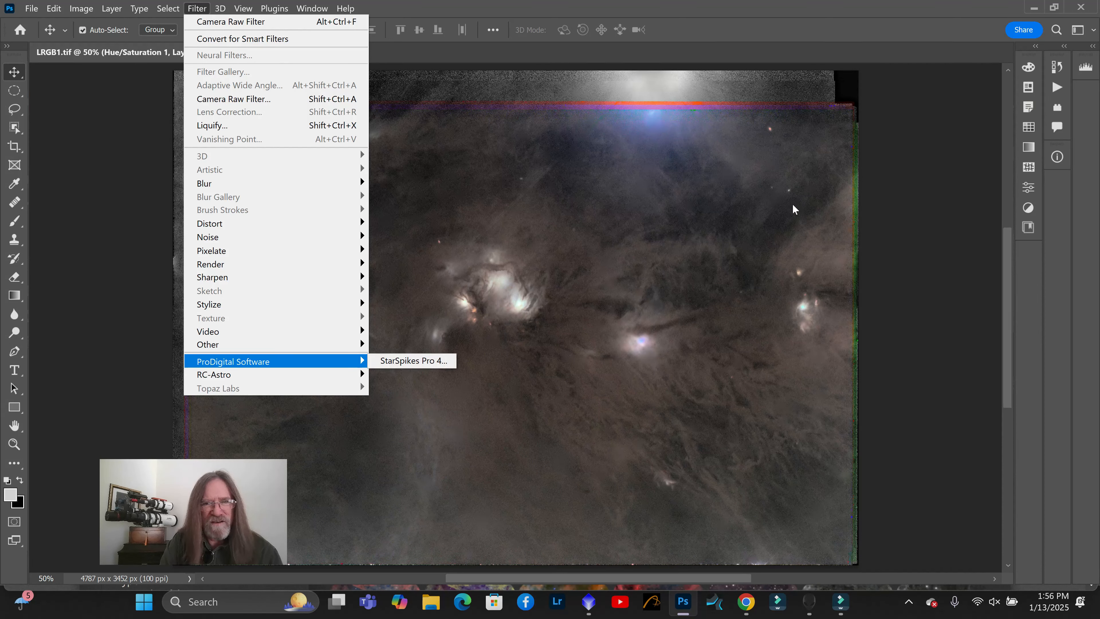
key("Escape")
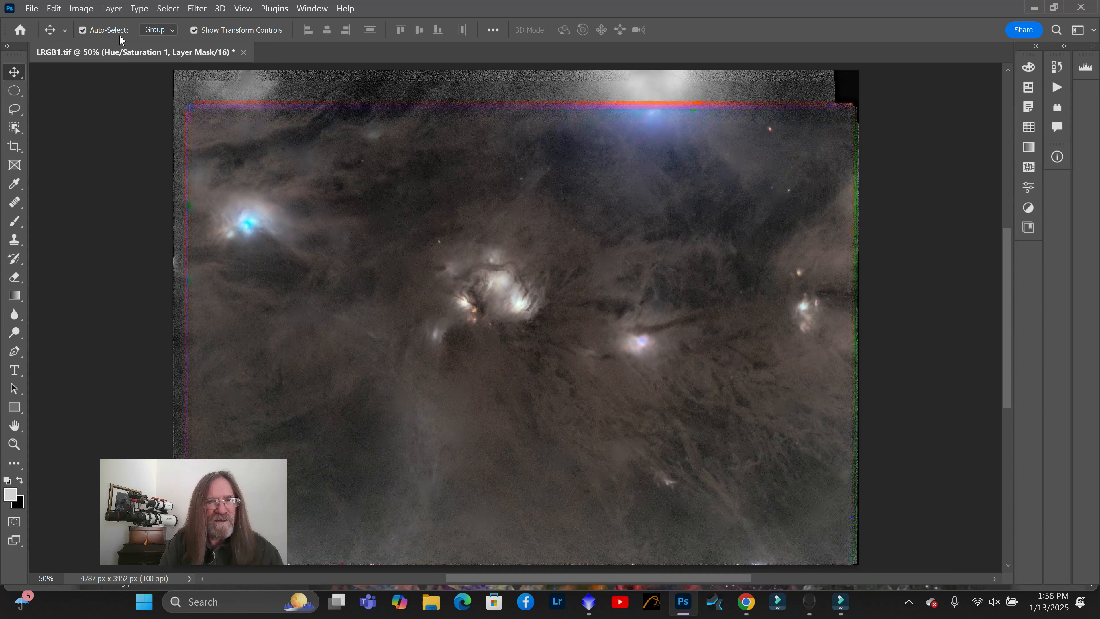
left_click(90, 13)
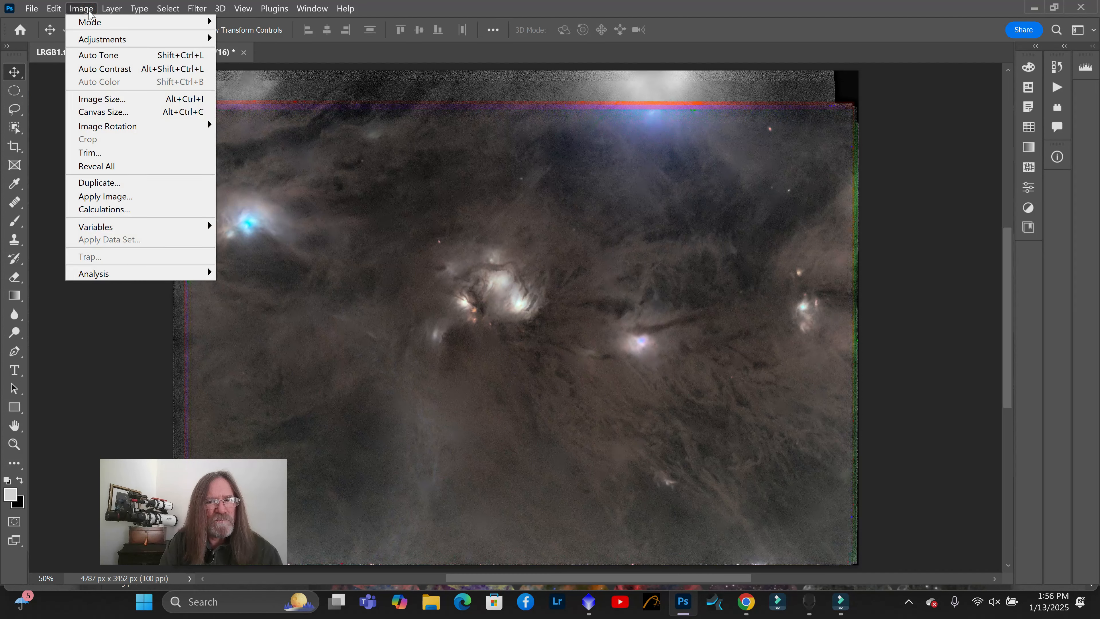
mouse_move(115, 45)
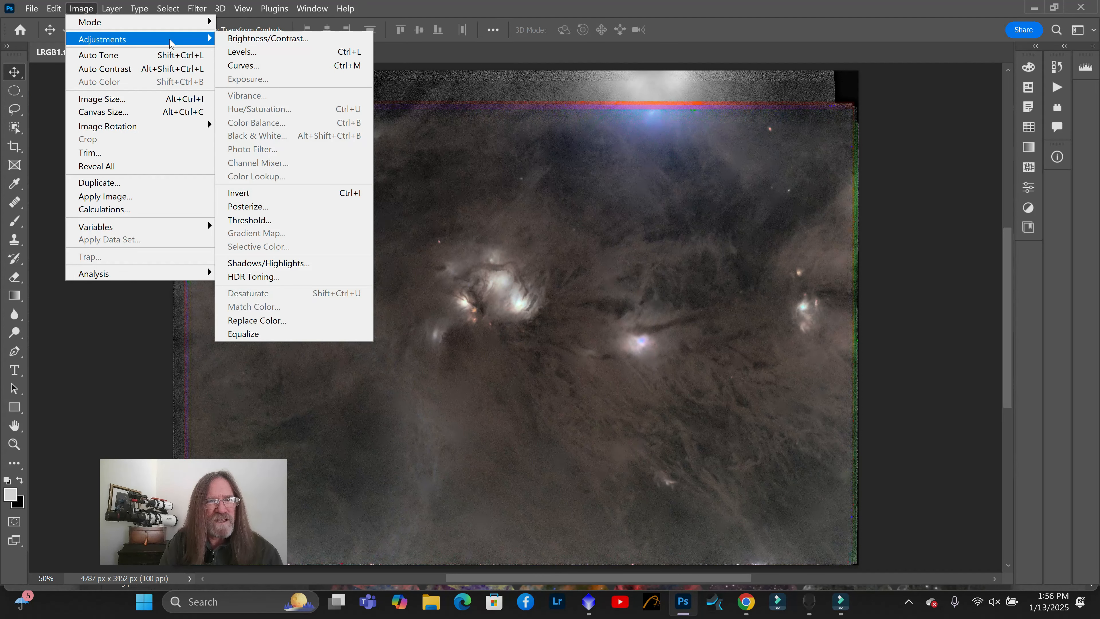
left_click(268, 53)
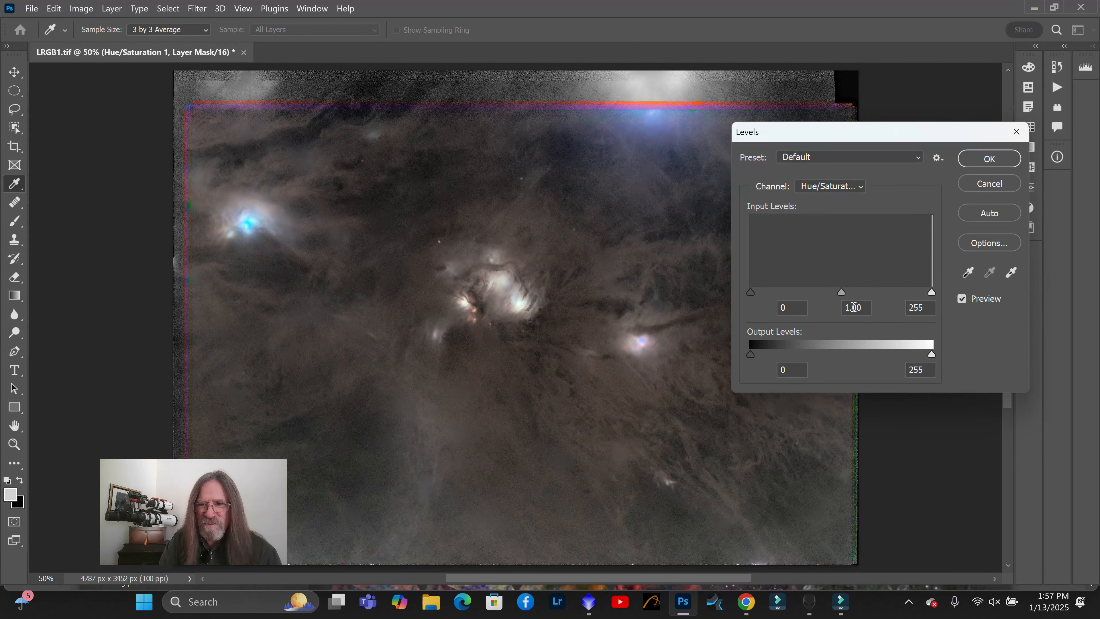
left_click_drag(840, 291, 925, 289)
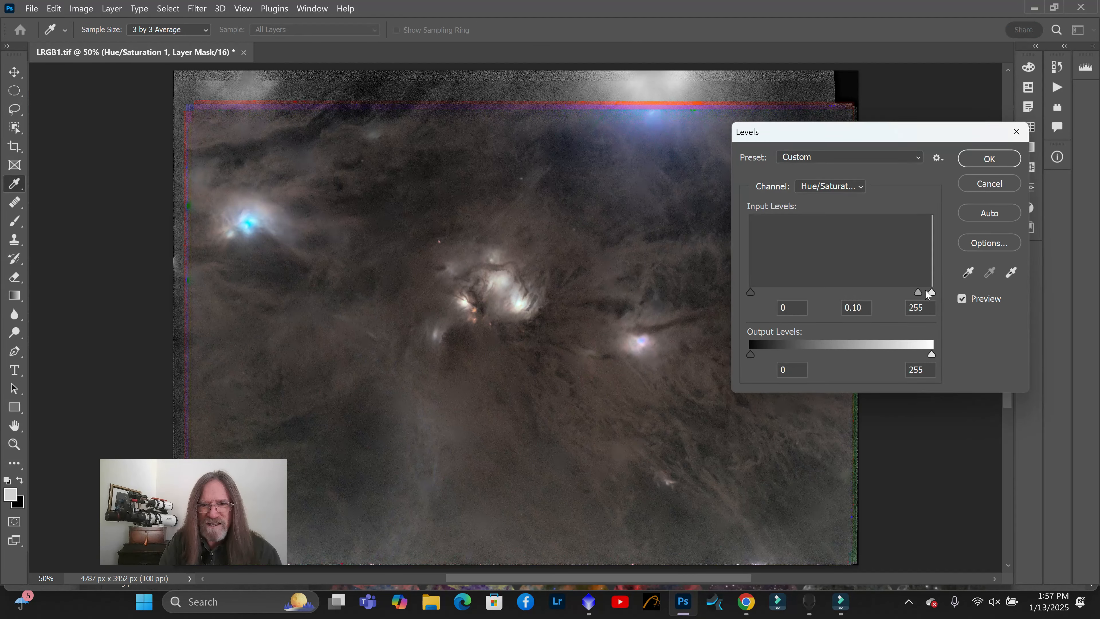
left_click_drag(808, 294, 733, 296)
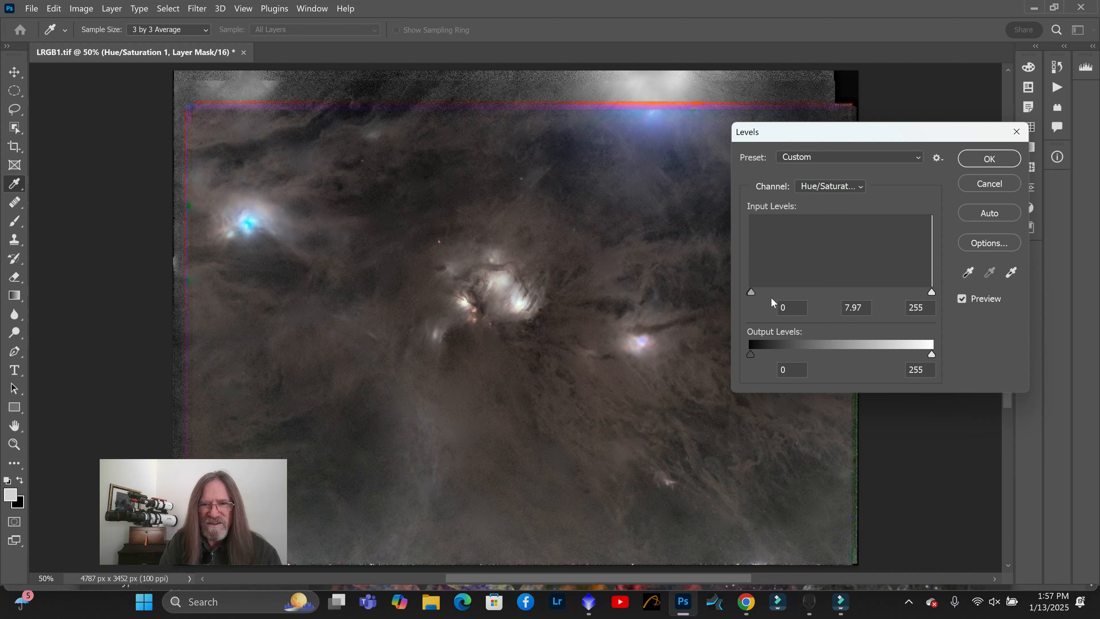
left_click(995, 181)
left_click(81, 8)
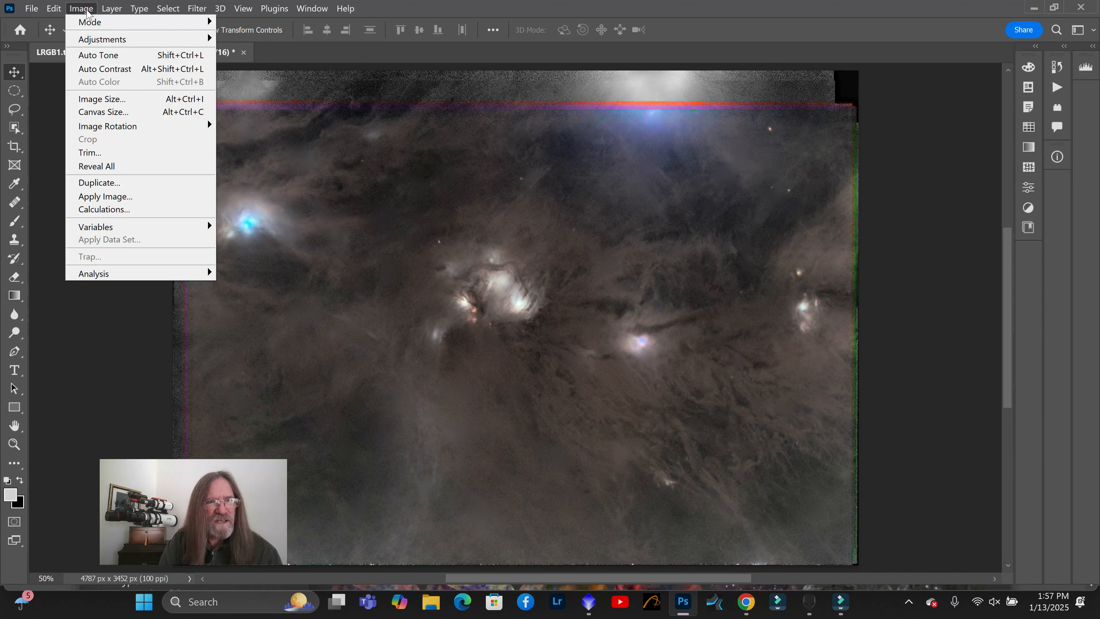
mouse_move(102, 39)
left_click(297, 65)
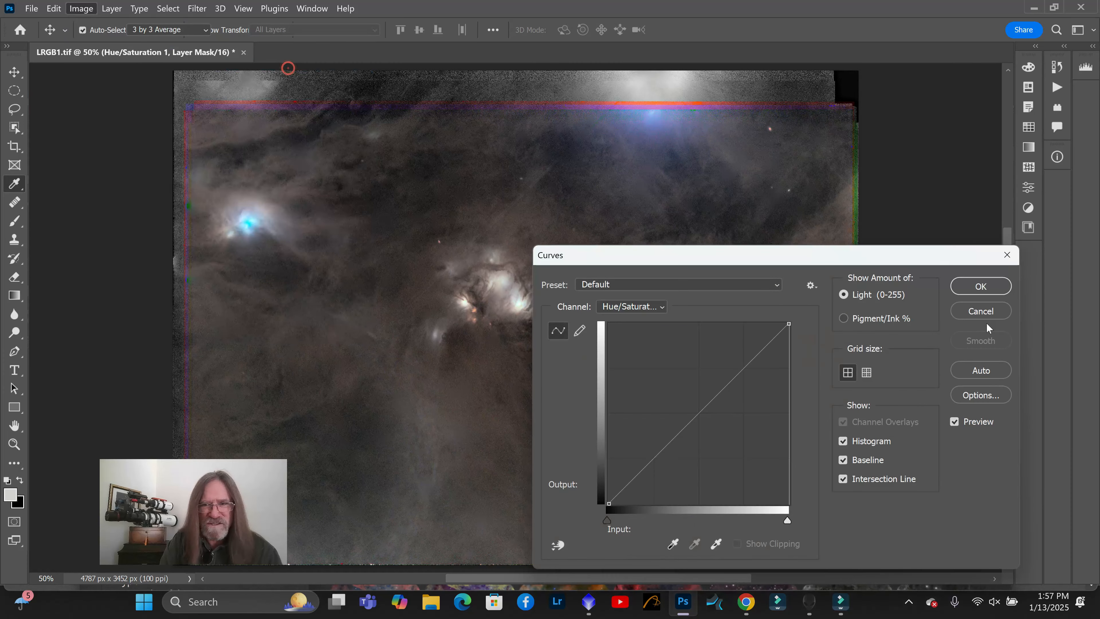
mouse_move(722, 389)
left_mouse_down()
mouse_move(787, 415)
mouse_move(691, 361)
mouse_move(736, 391)
left_mouse_up()
left_click(982, 310)
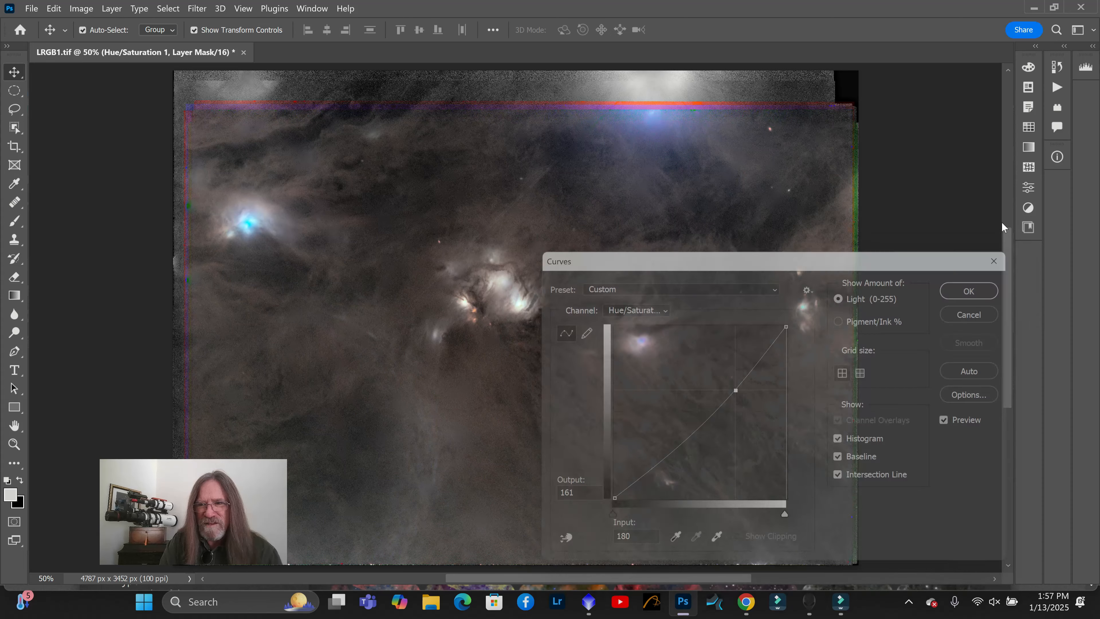
Bring up the document's layer list and make the Background layer active instead of the Hue/Saturation layer
left_click(244, 8)
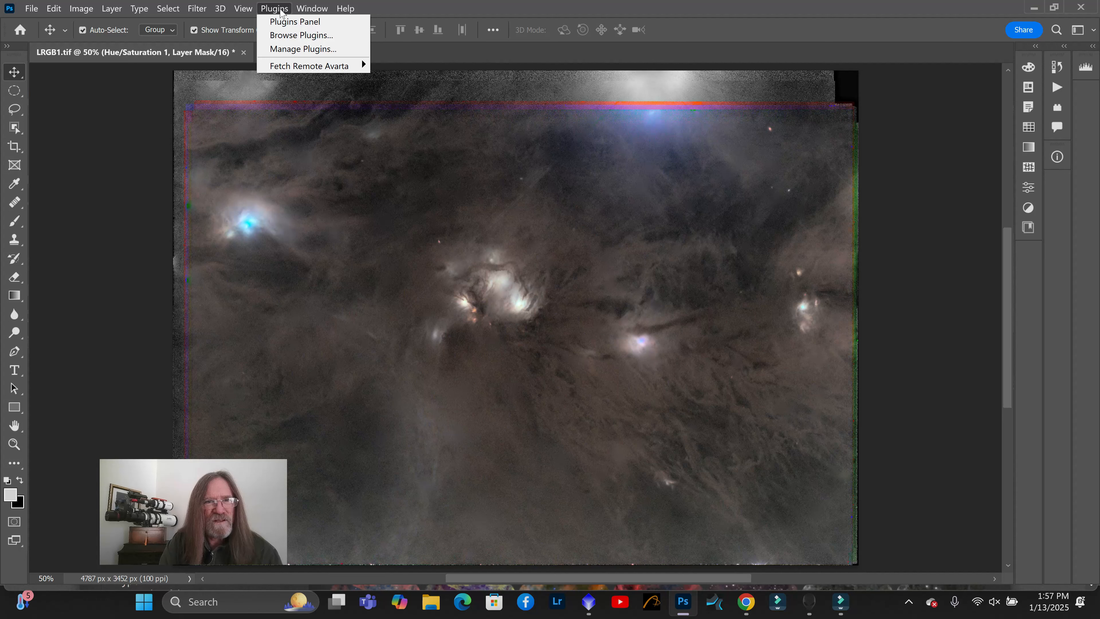
mouse_move(308, 13)
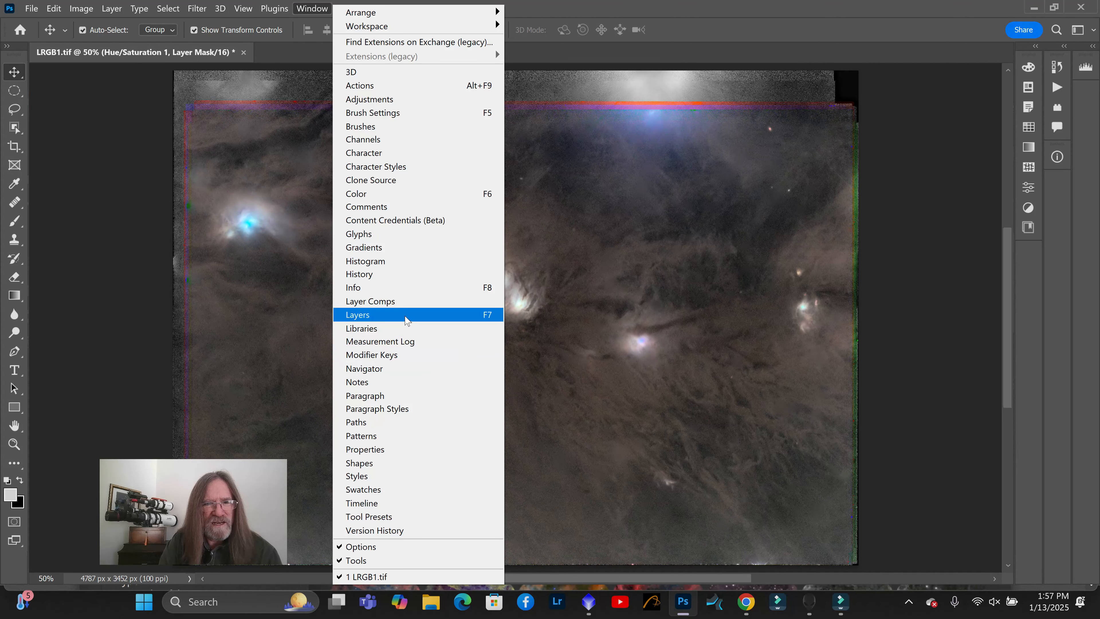
left_click(360, 315)
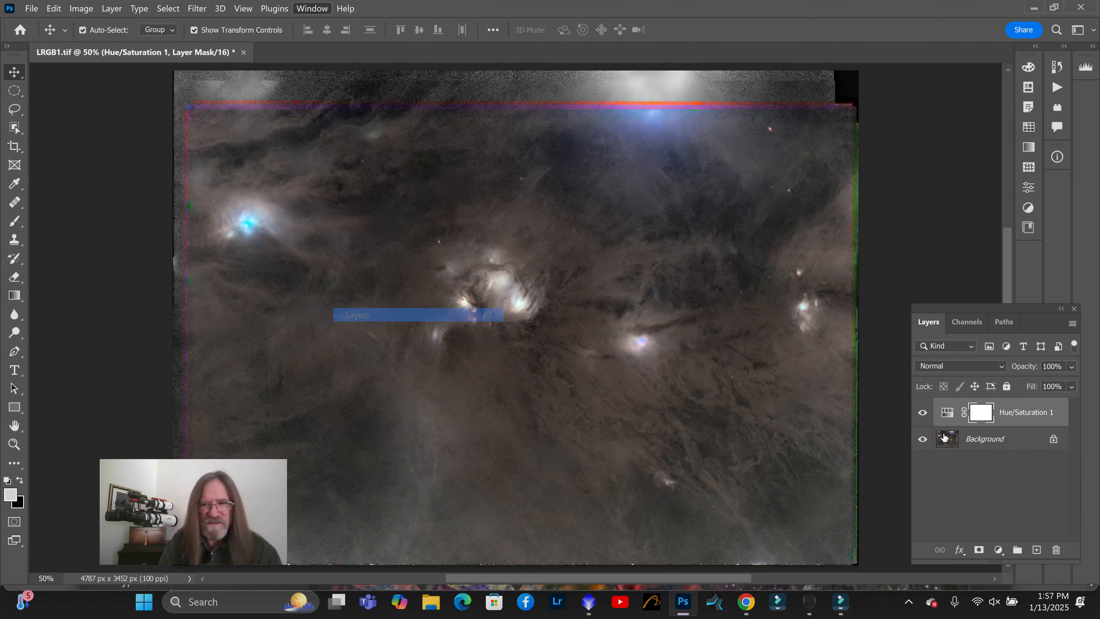
left_click(1010, 439)
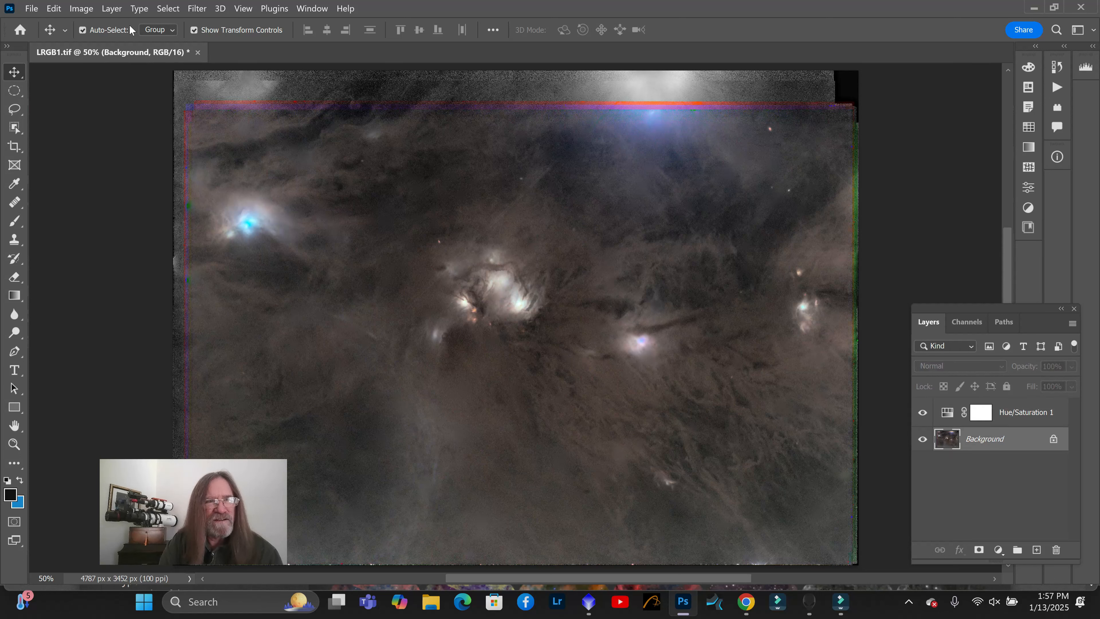
Apply a Levels adjustment to the Background layer with the RGB black input level set to 6
left_click(72, 10)
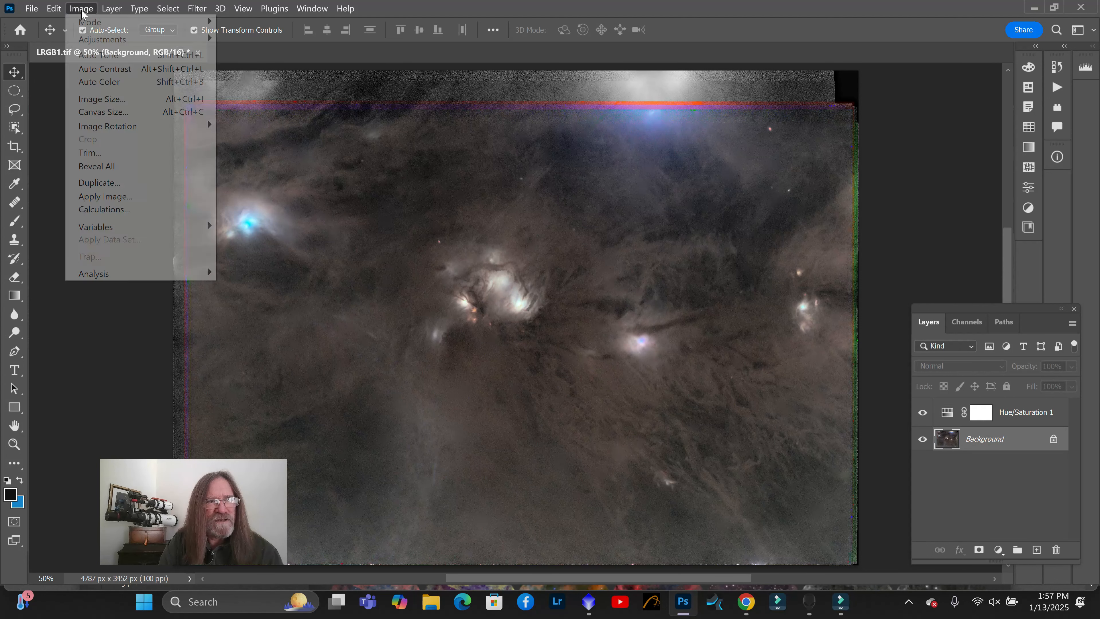
mouse_move(191, 39)
left_click(243, 52)
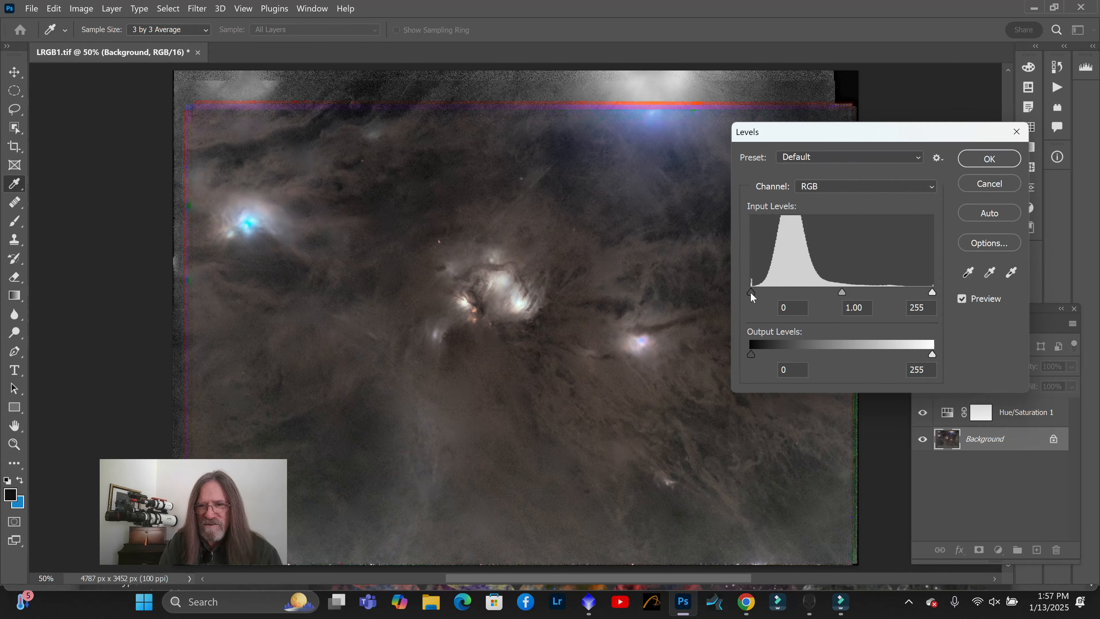
left_click_drag(750, 292, 755, 294)
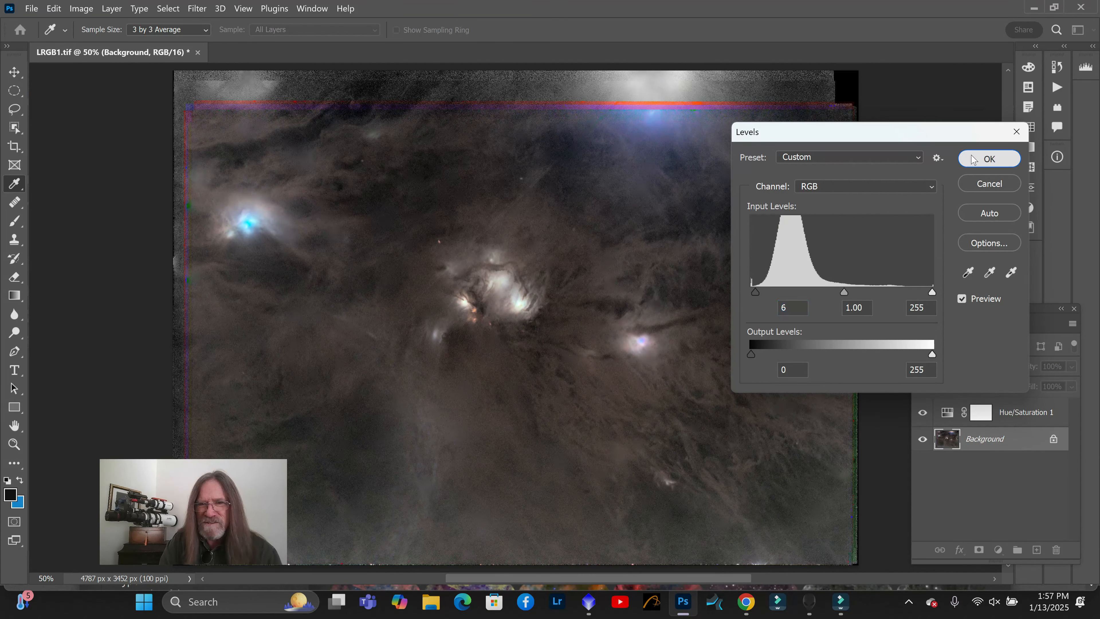
left_click(987, 159)
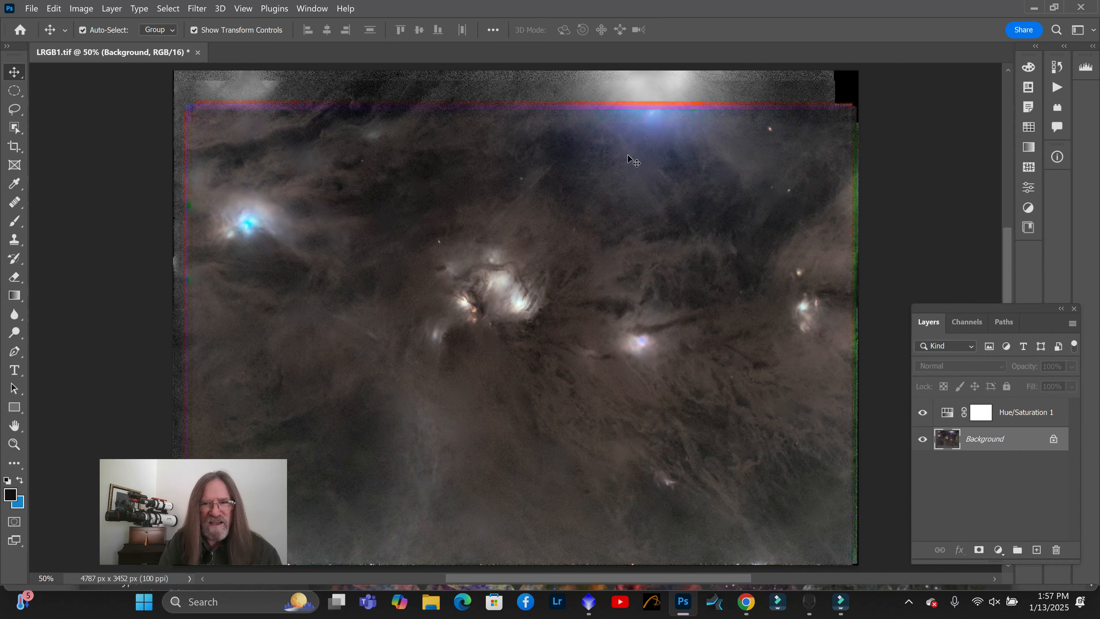
Brighten the Background layer with an RGB Curves adjustment, using points at input 79, output 97 and input 35, output 39
left_click(81, 9)
mouse_move(104, 39)
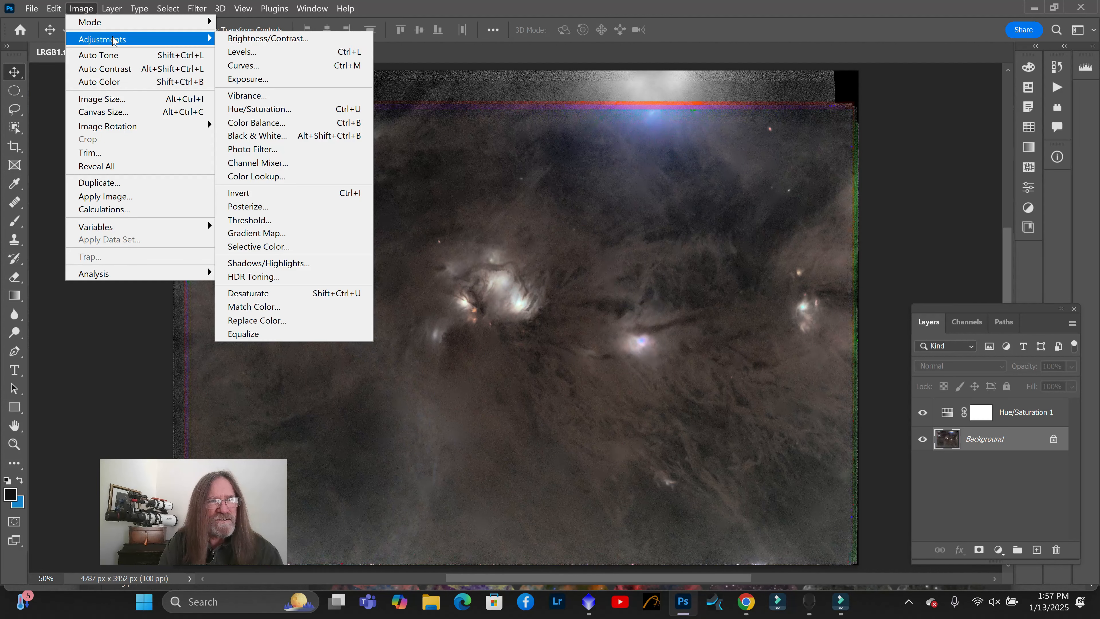
left_click(254, 65)
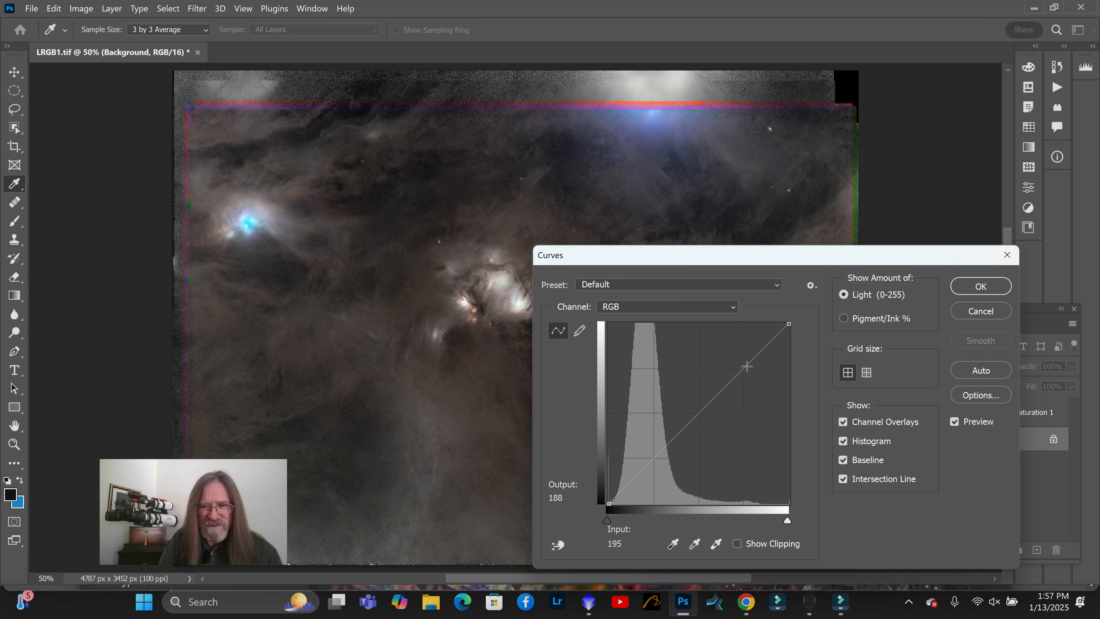
mouse_move(746, 366)
left_mouse_down()
mouse_move(758, 369)
mouse_move(741, 358)
left_mouse_up()
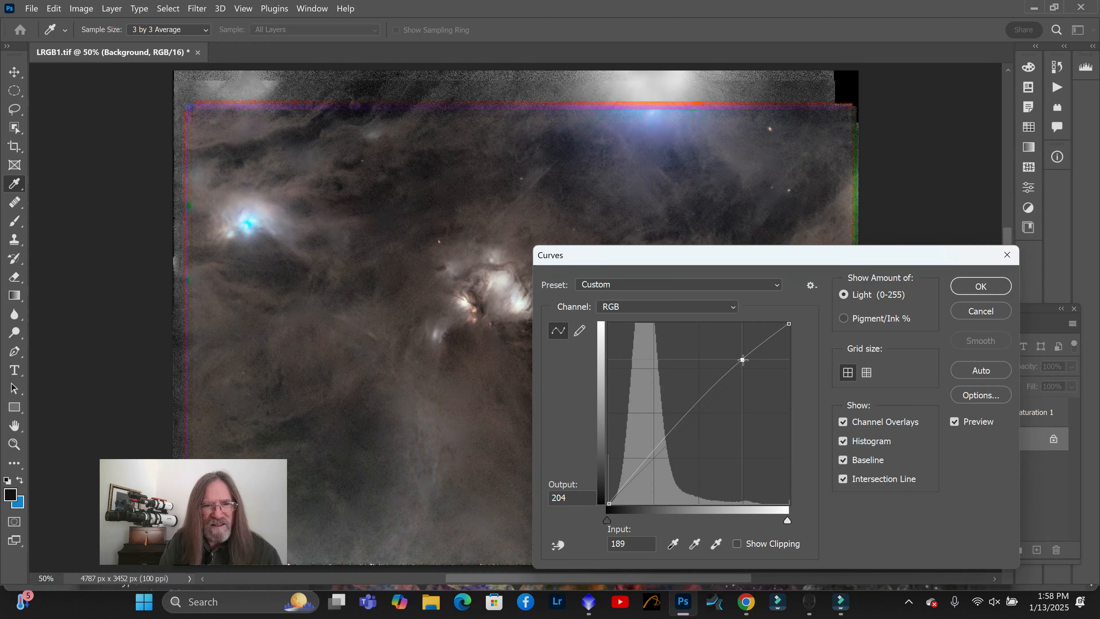
left_click_drag(742, 360, 664, 434)
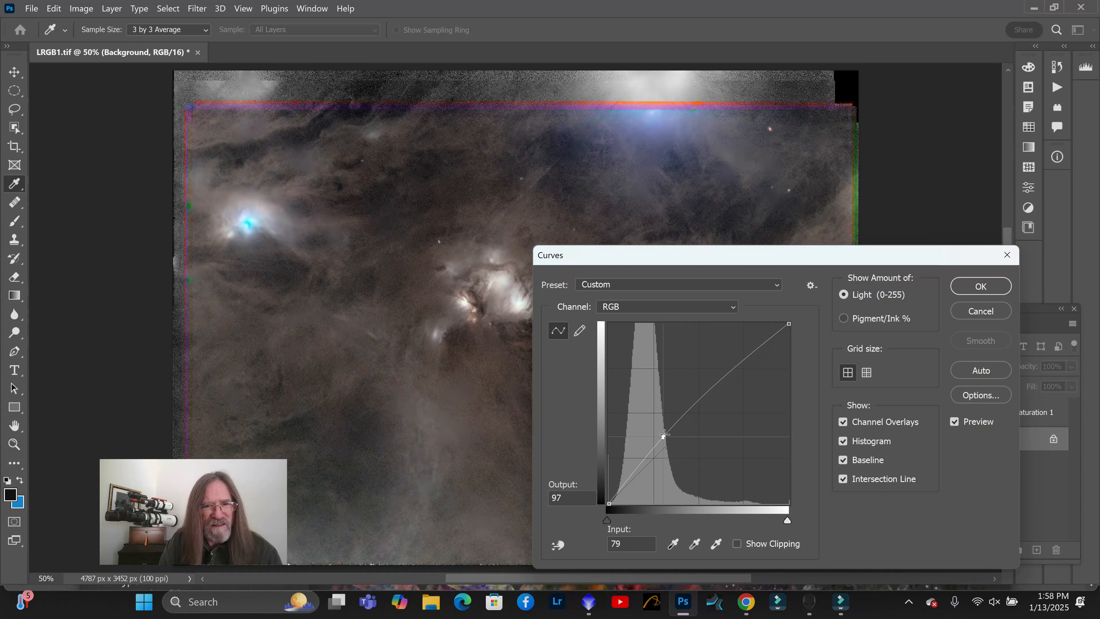
left_click(628, 480)
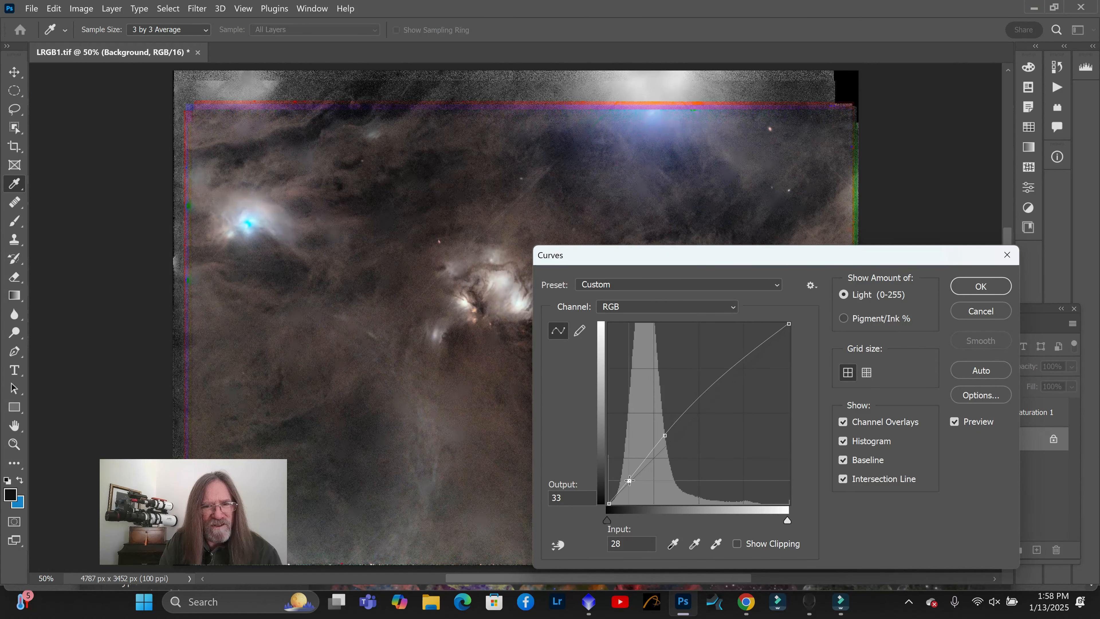
left_click_drag(631, 480, 635, 475)
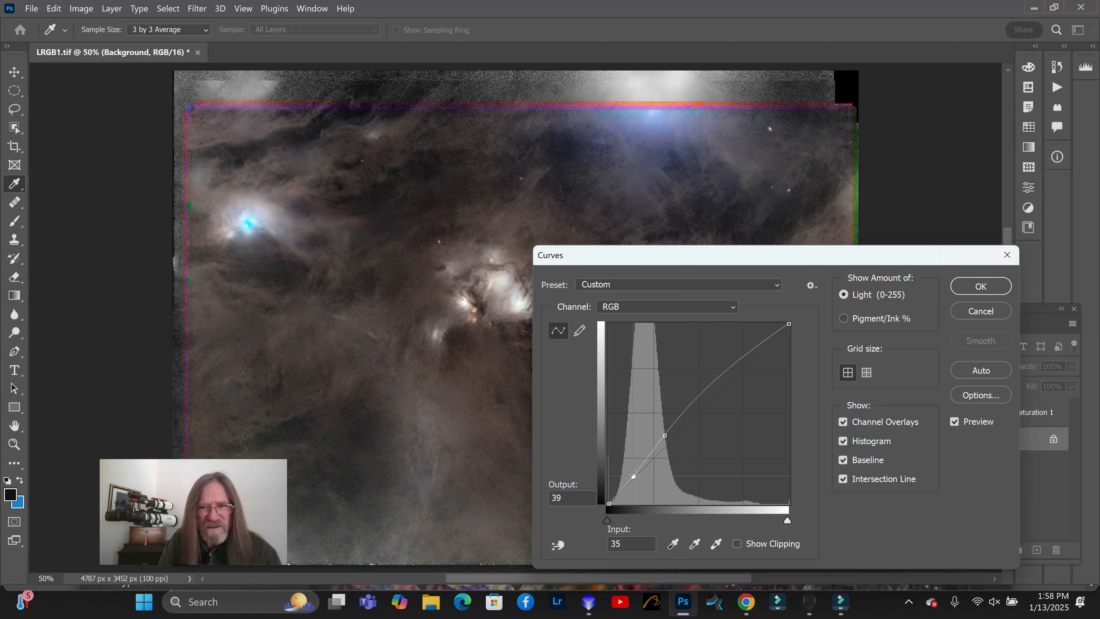
left_click(979, 286)
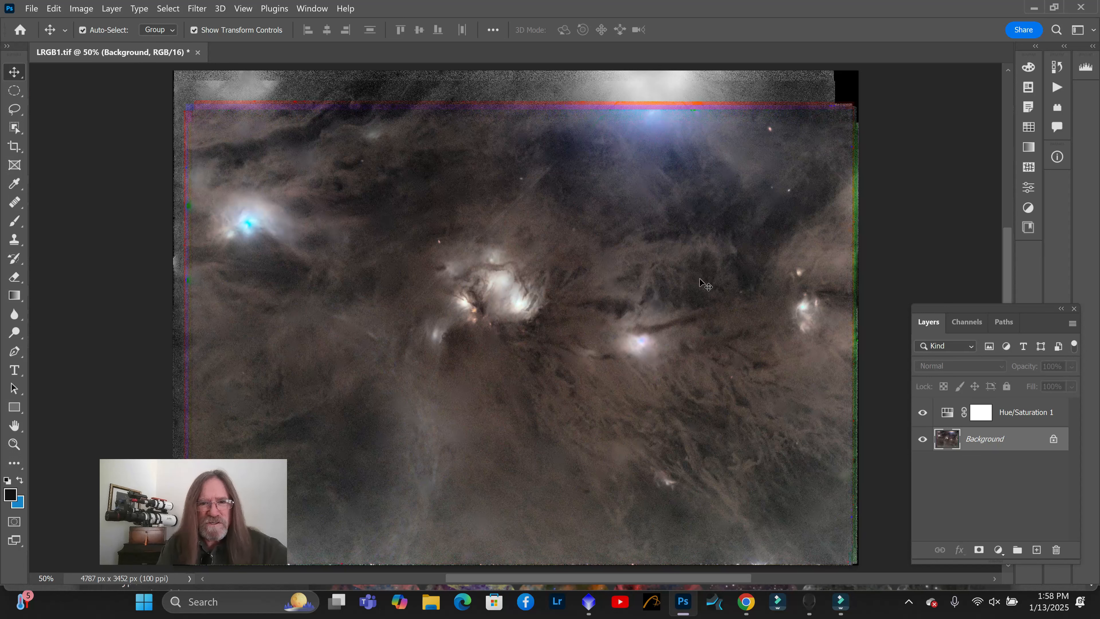
Apply a Selective Color adjustment to the Background layer's Greens, with Cyan at -93% and Magenta at -26%
left_click(87, 12)
left_click(161, 9)
left_click(87, 12)
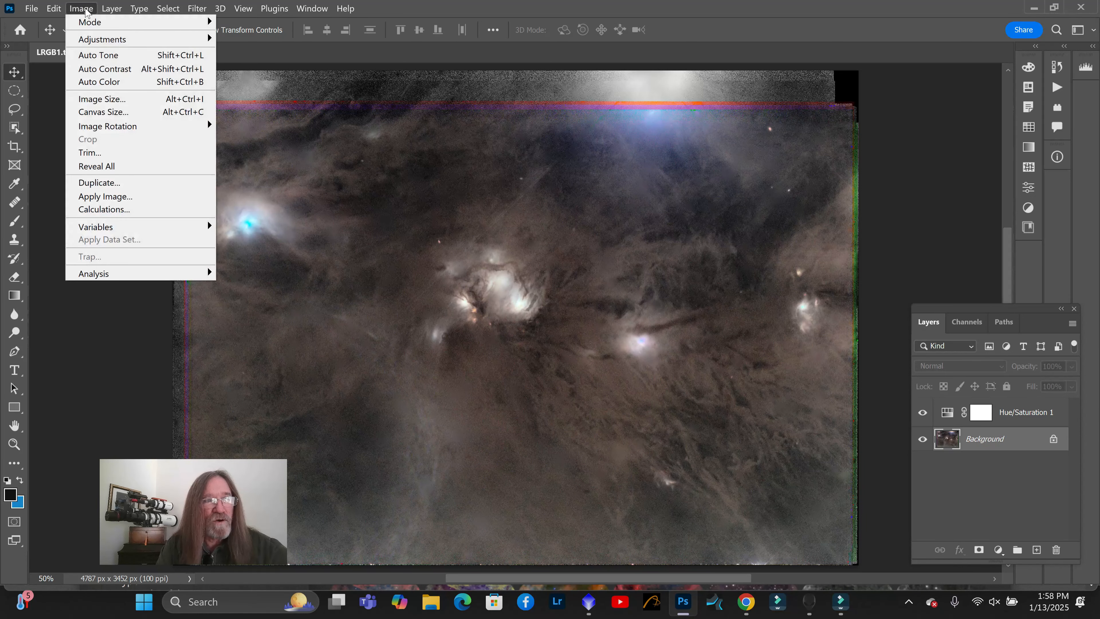
mouse_move(104, 39)
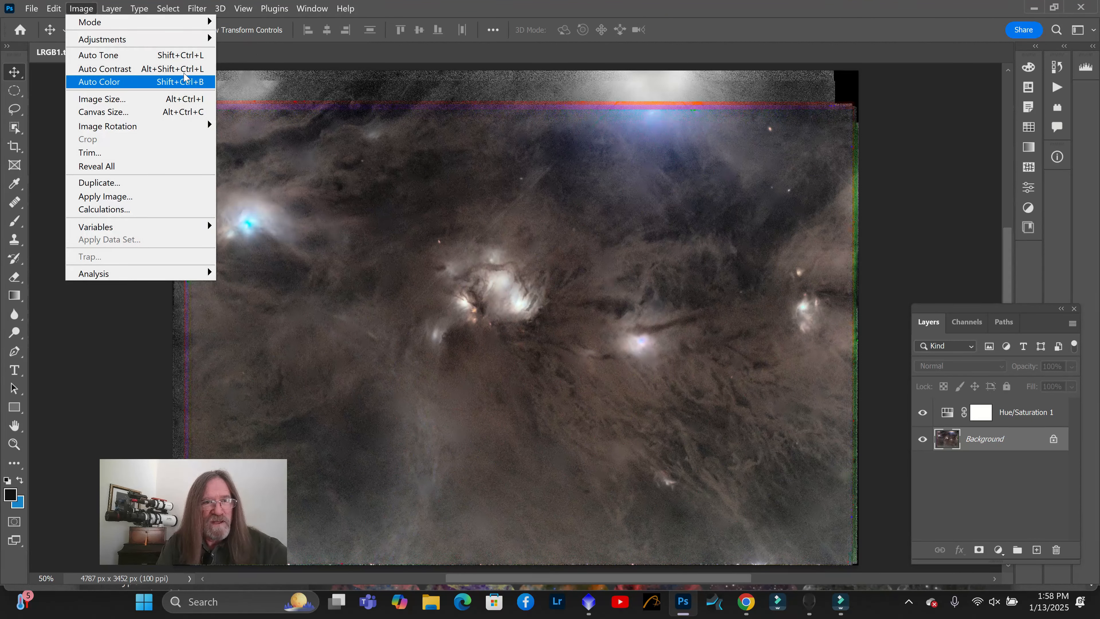
mouse_move(190, 41)
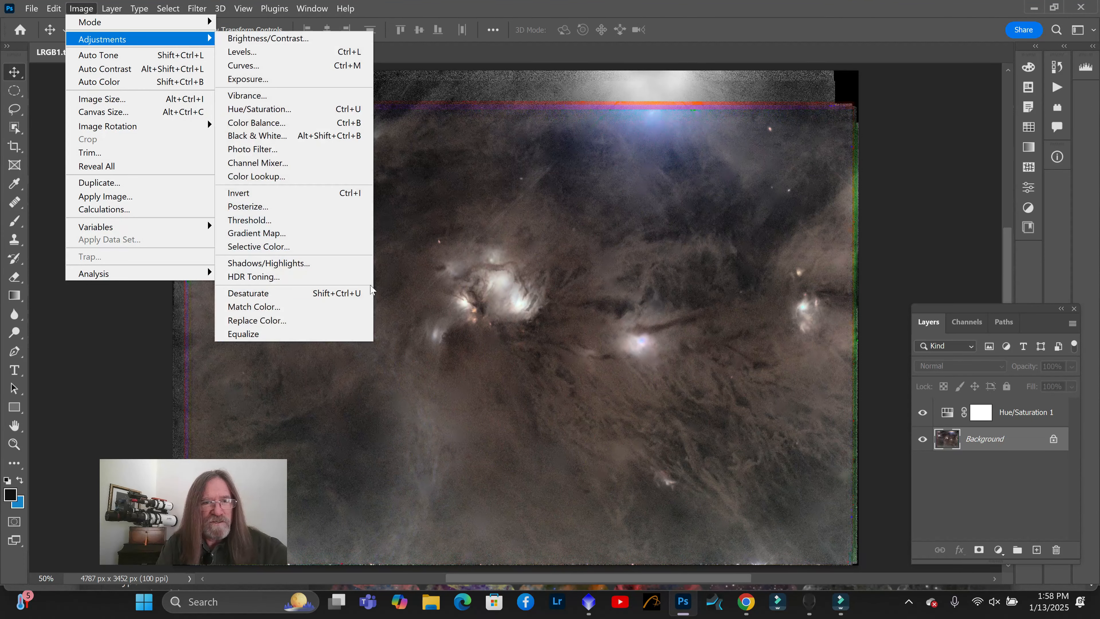
left_click(287, 248)
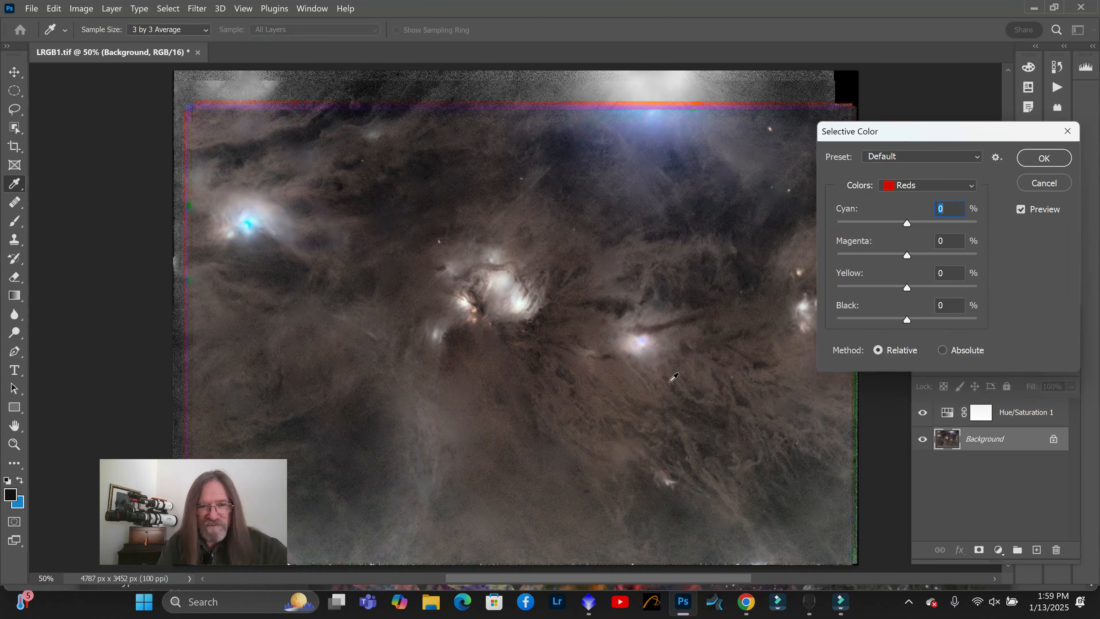
left_click(972, 187)
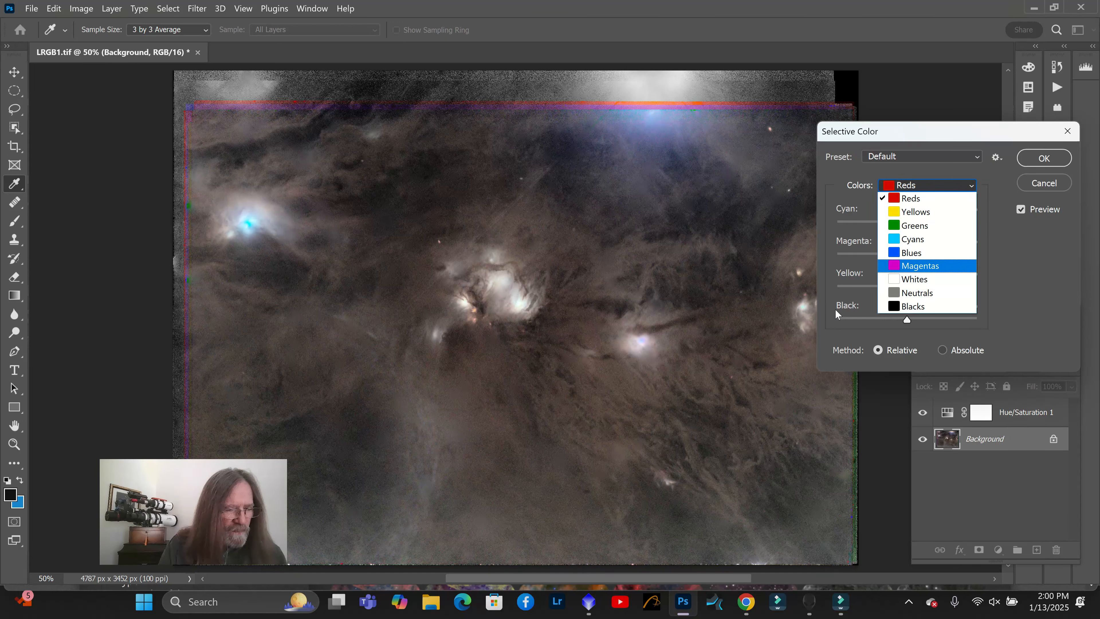
left_click(942, 226)
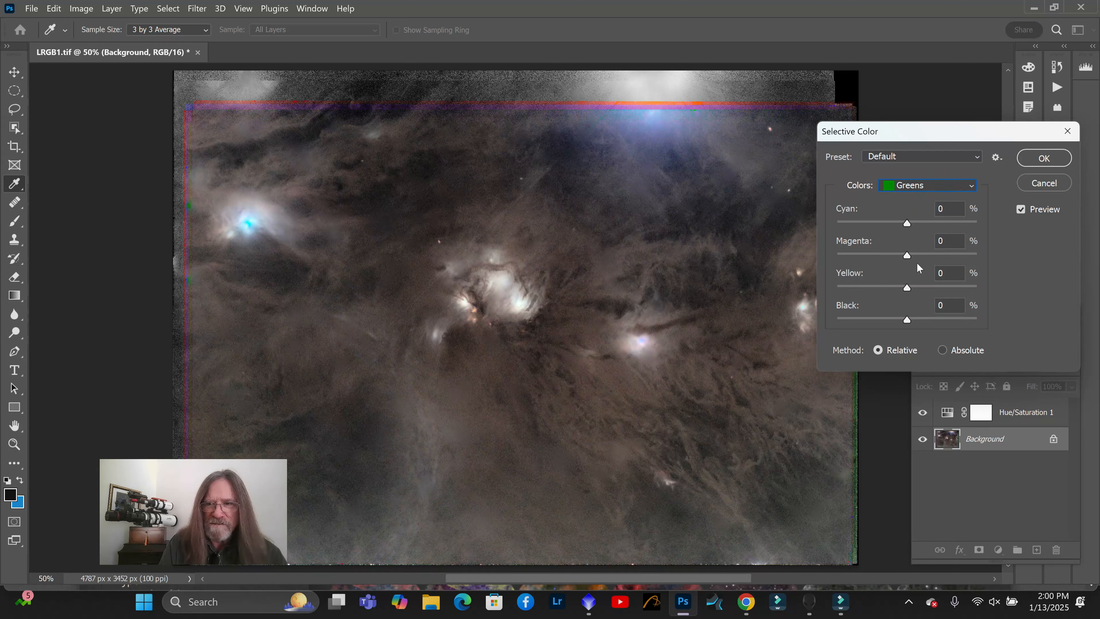
left_click_drag(908, 226, 835, 237)
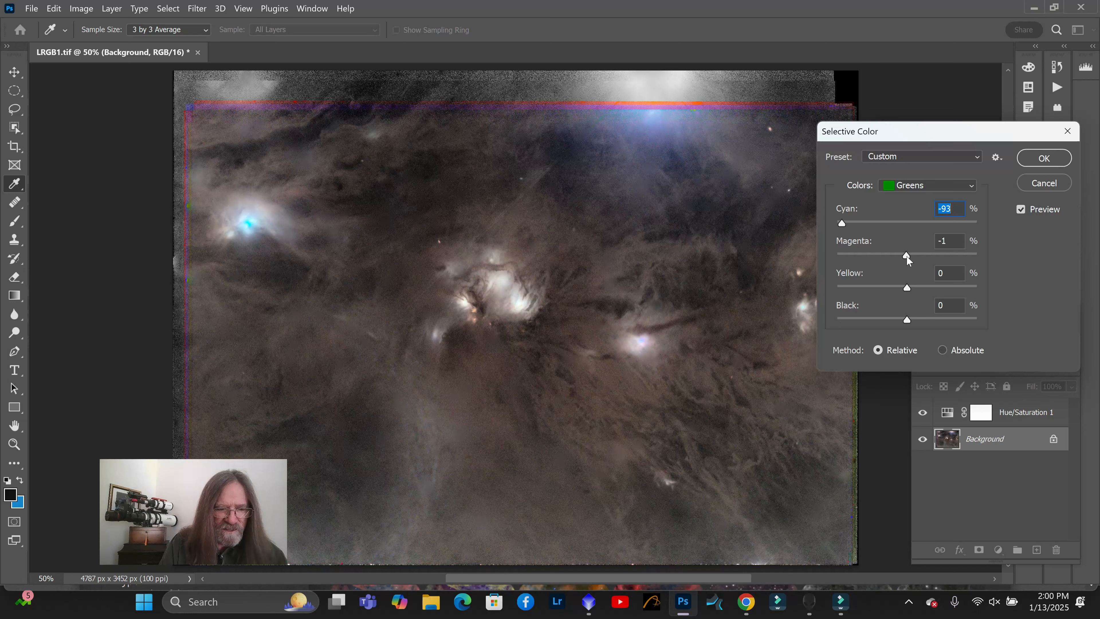
left_click_drag(907, 255, 896, 252)
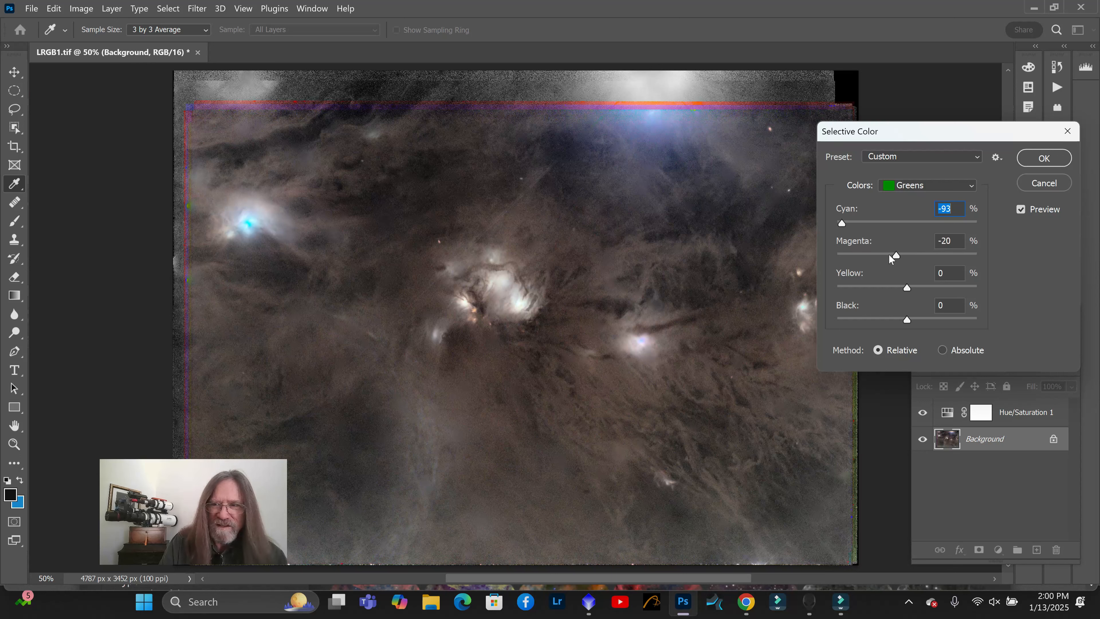
left_click(885, 254)
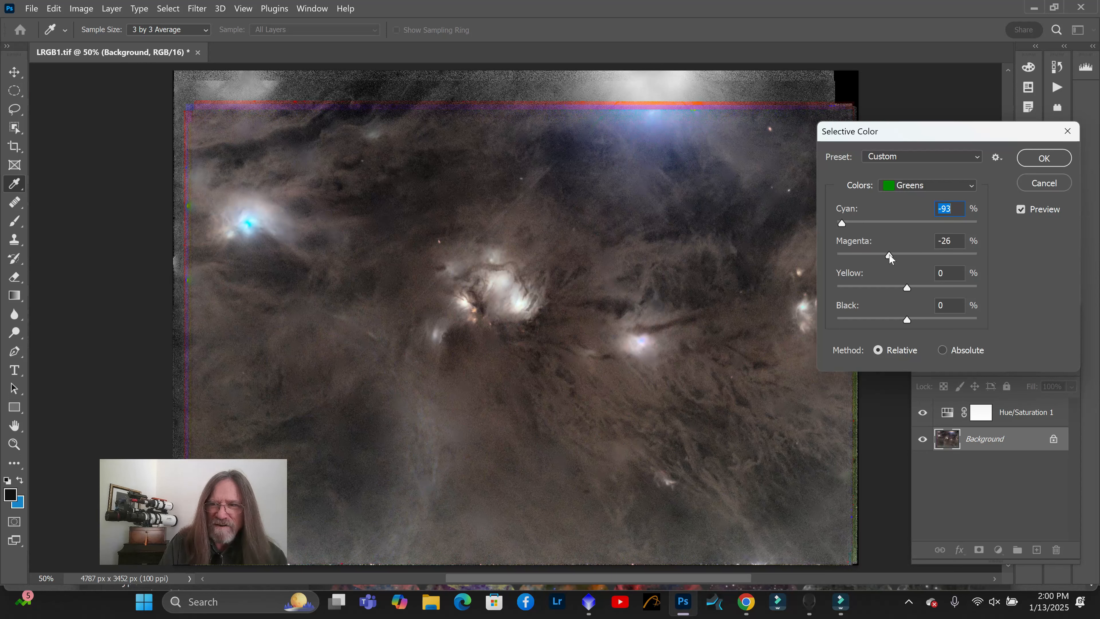
left_click(1044, 159)
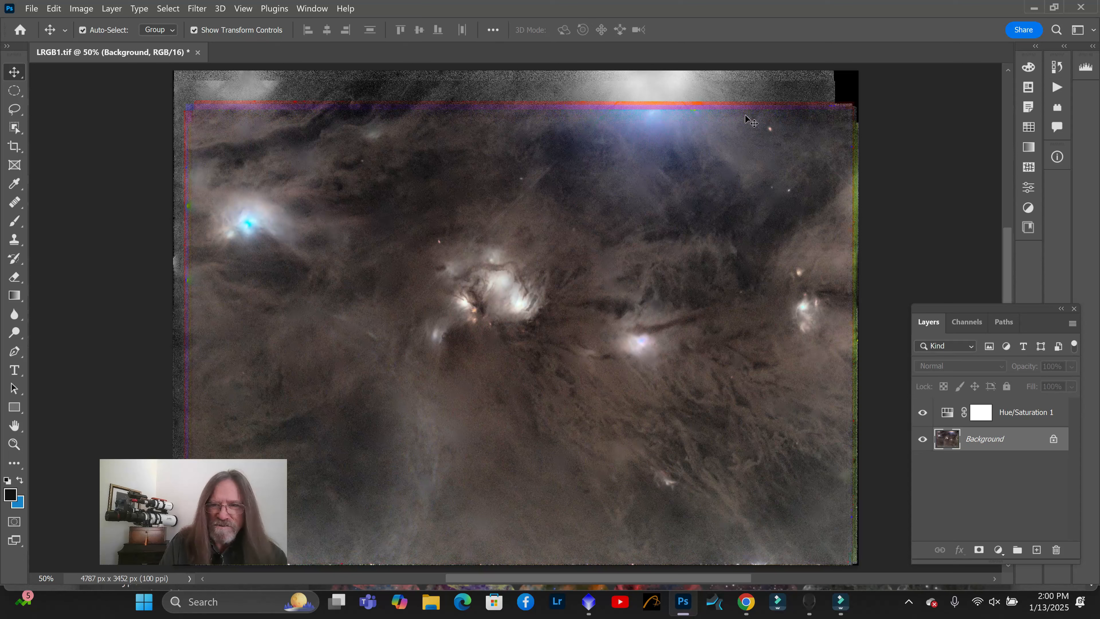
Apply another Selective Color adjustment to the Background layer's Yellows, with Cyan at -100% and Magenta at +19%
left_click(81, 8)
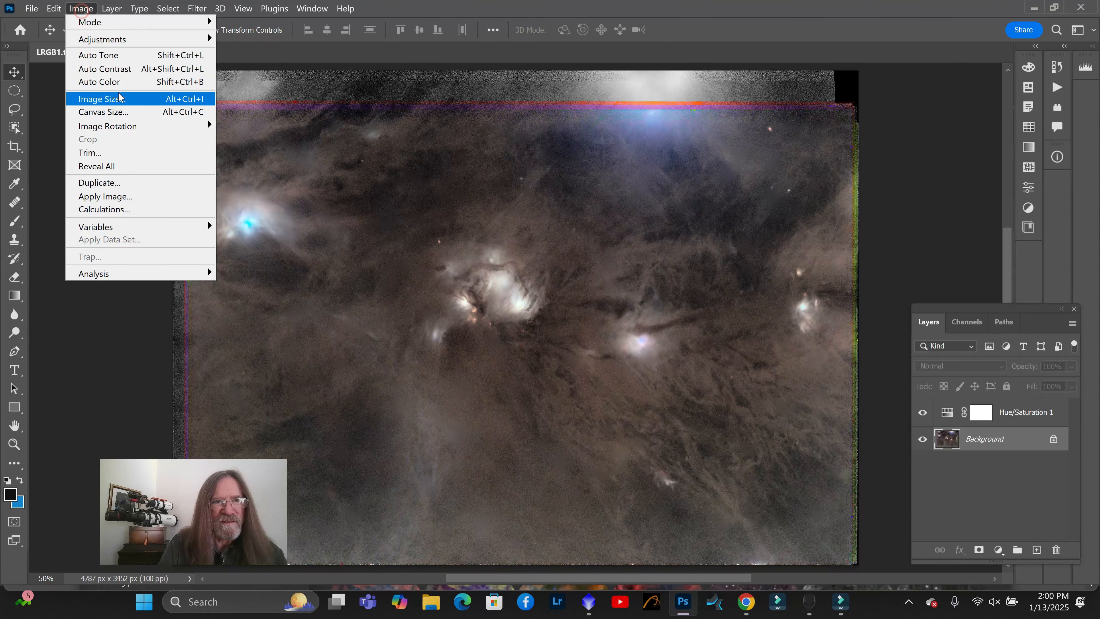
mouse_move(168, 8)
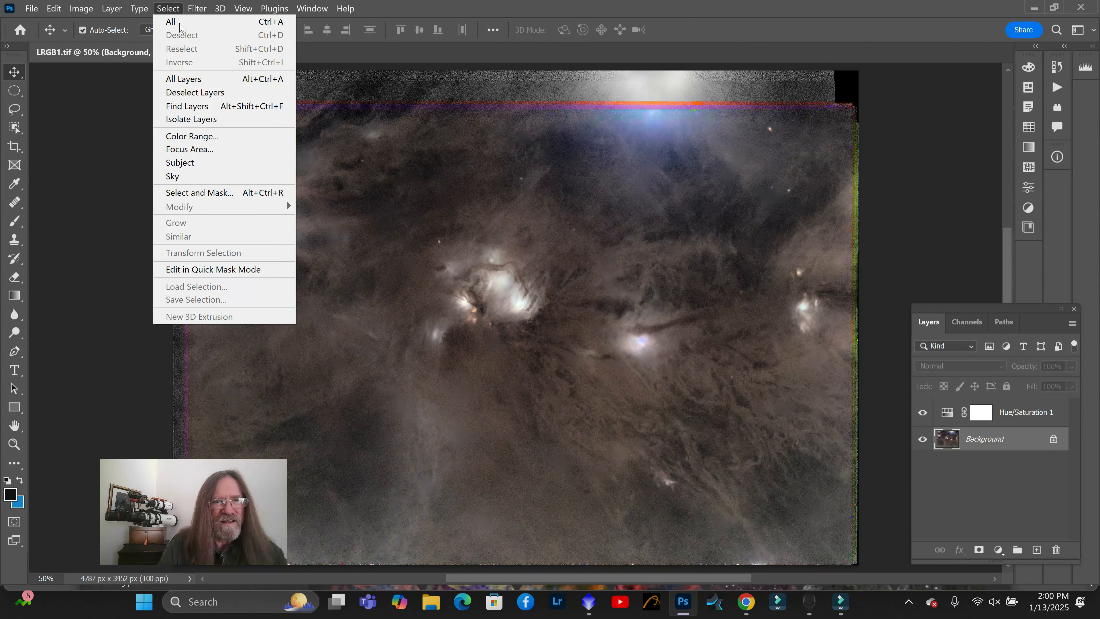
mouse_move(84, 12)
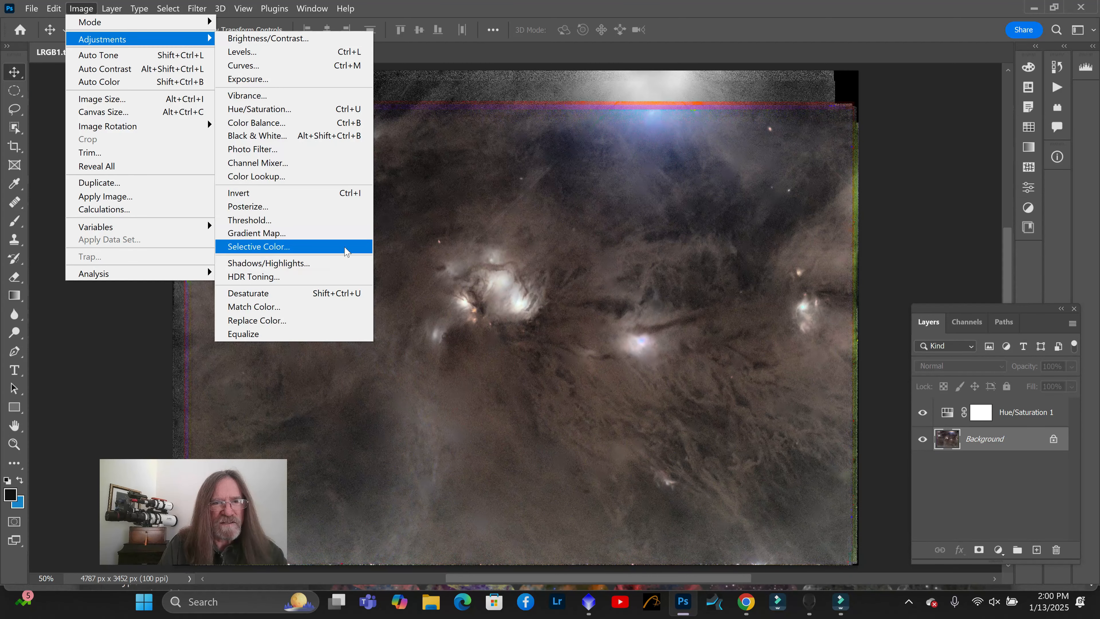
left_click(303, 246)
left_click(969, 186)
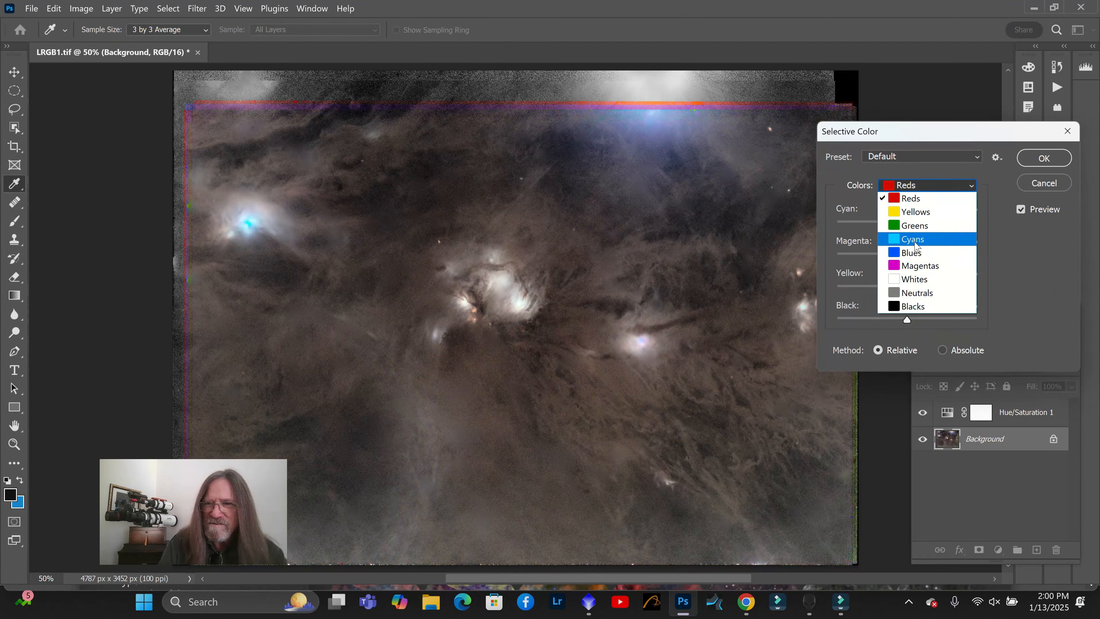
left_click(934, 213)
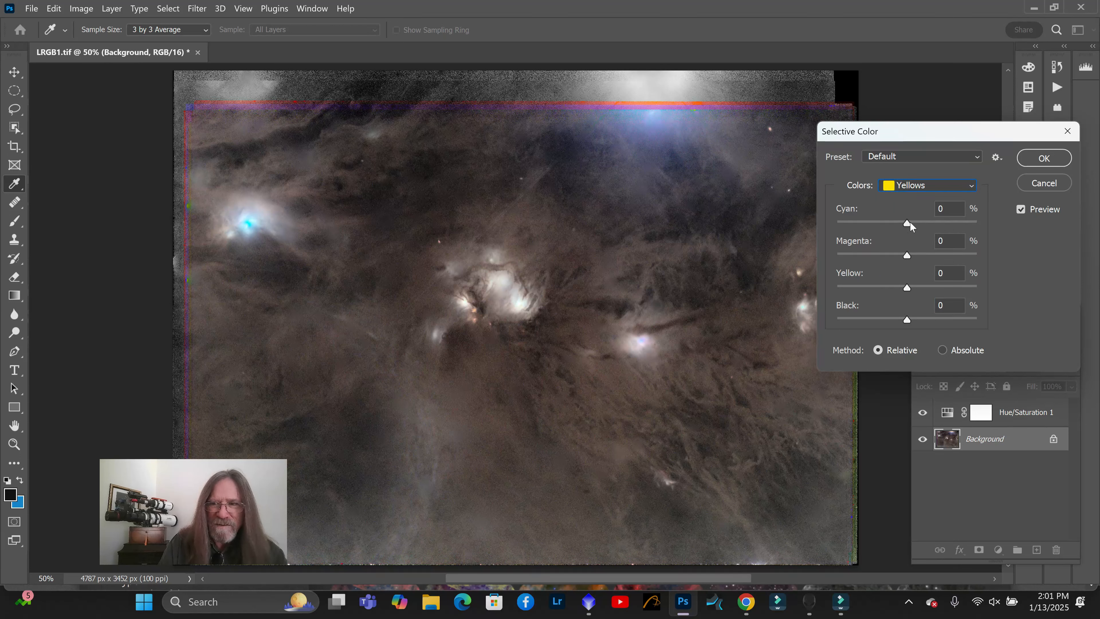
left_click_drag(908, 222, 906, 223)
mouse_move(799, 226)
left_mouse_down()
mouse_move(1015, 228)
mouse_move(818, 234)
left_mouse_up()
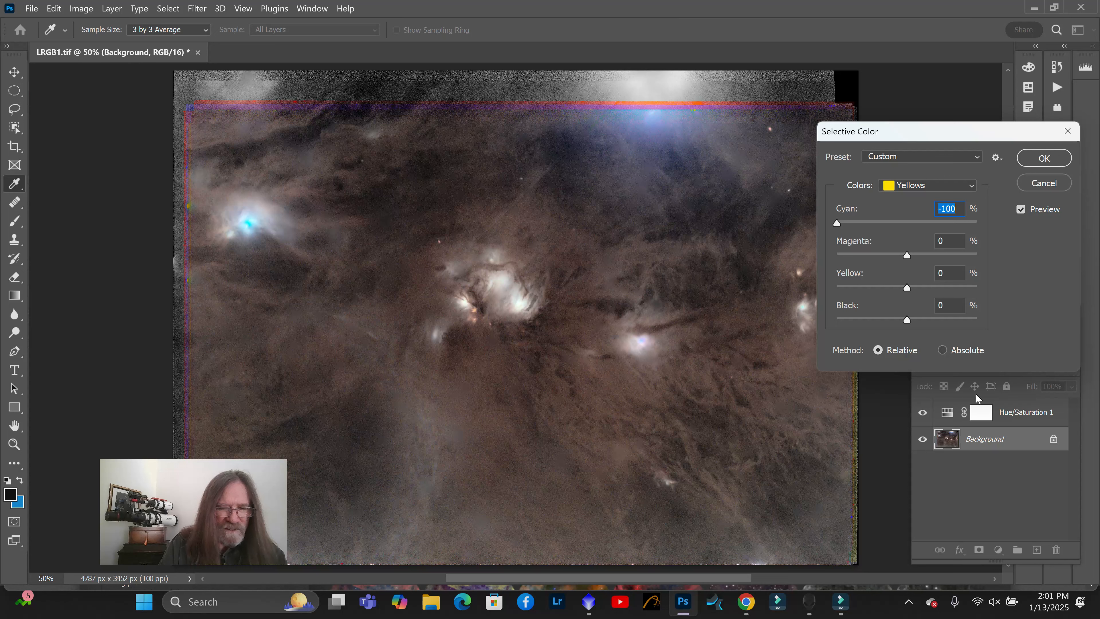
left_click_drag(908, 254, 958, 255)
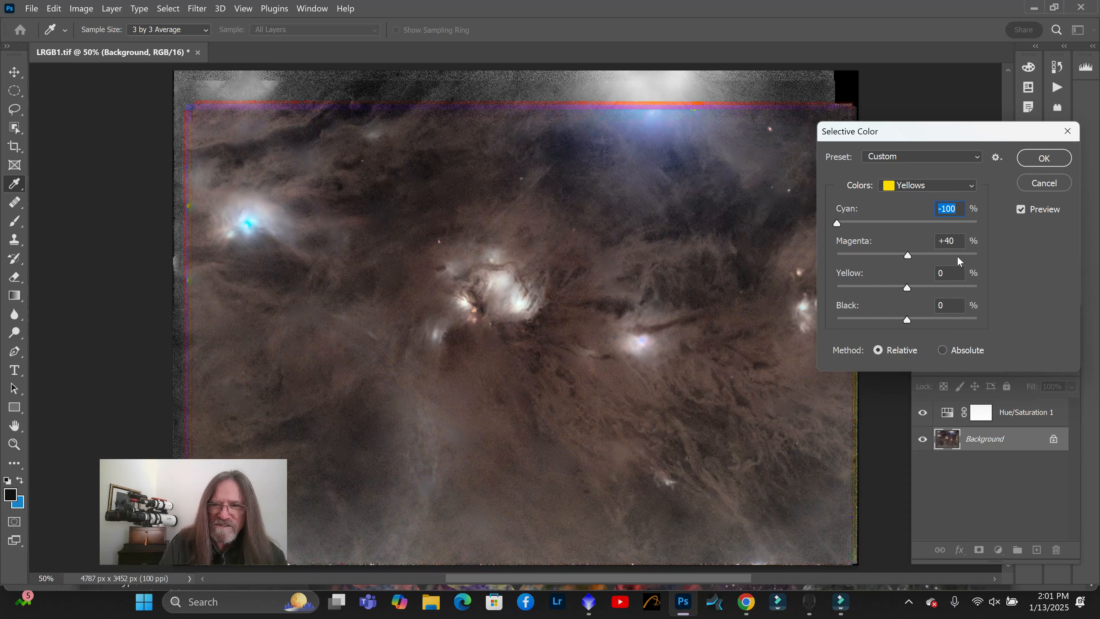
left_click(905, 254)
left_click_drag(921, 253, 920, 254)
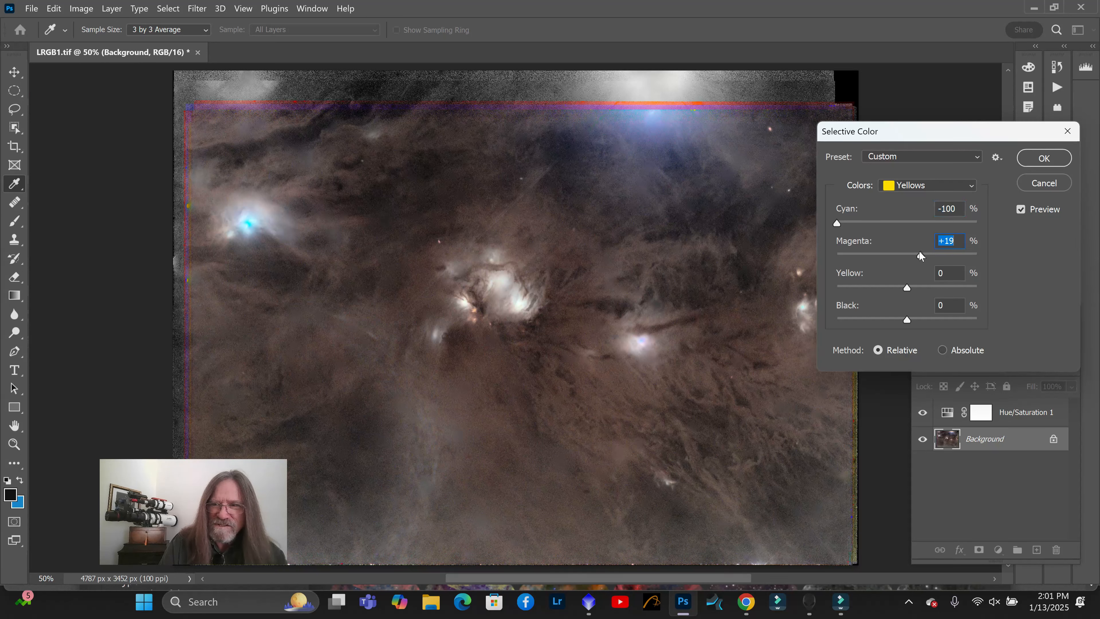
left_click(1044, 158)
Start a new Selective Color adjustment on the Background layer and set Yellow to -100% for the Cyans
left_click(81, 9)
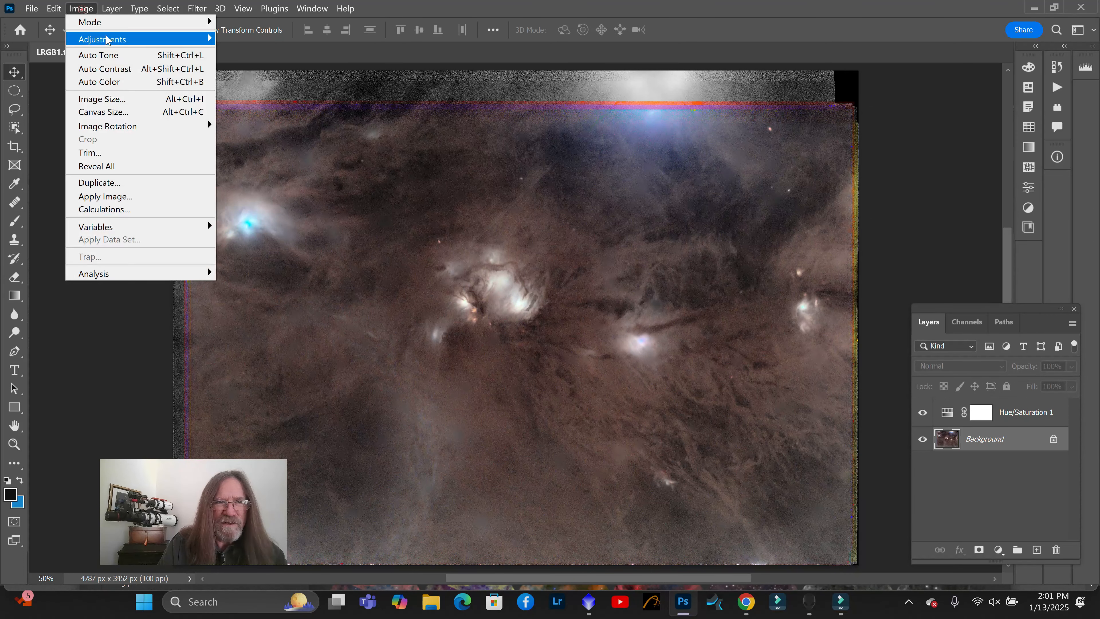
mouse_move(107, 39)
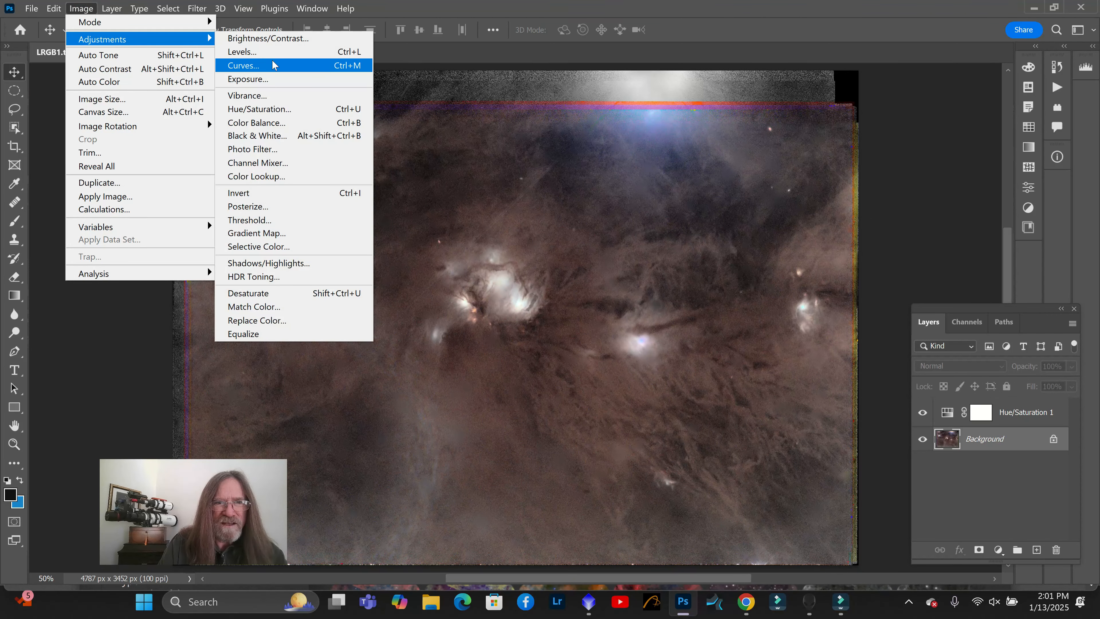
left_click(268, 246)
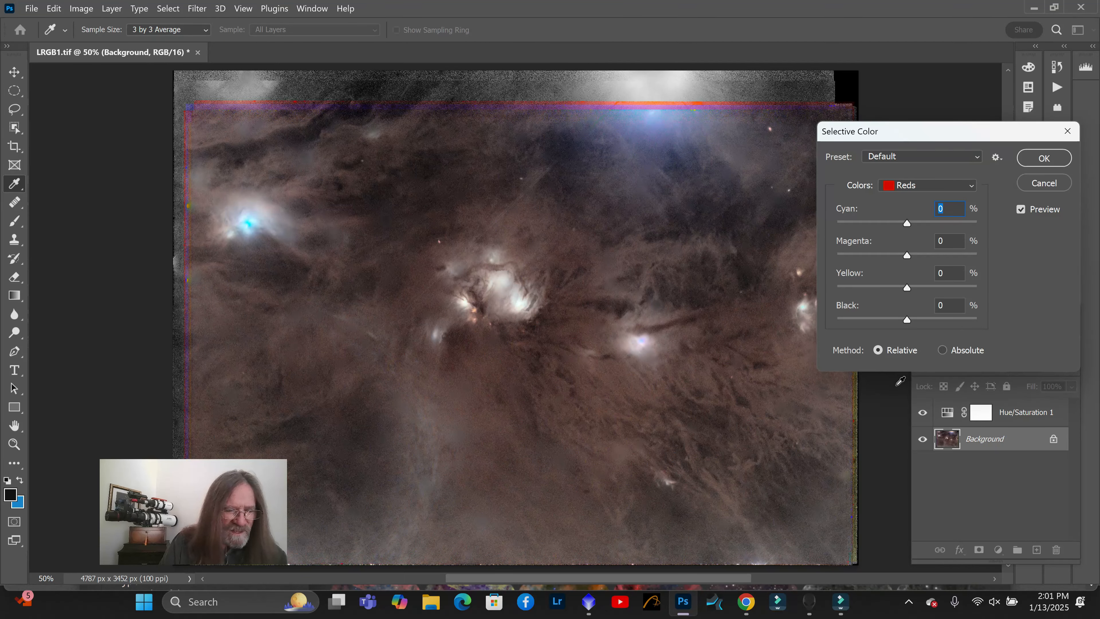
left_click(970, 187)
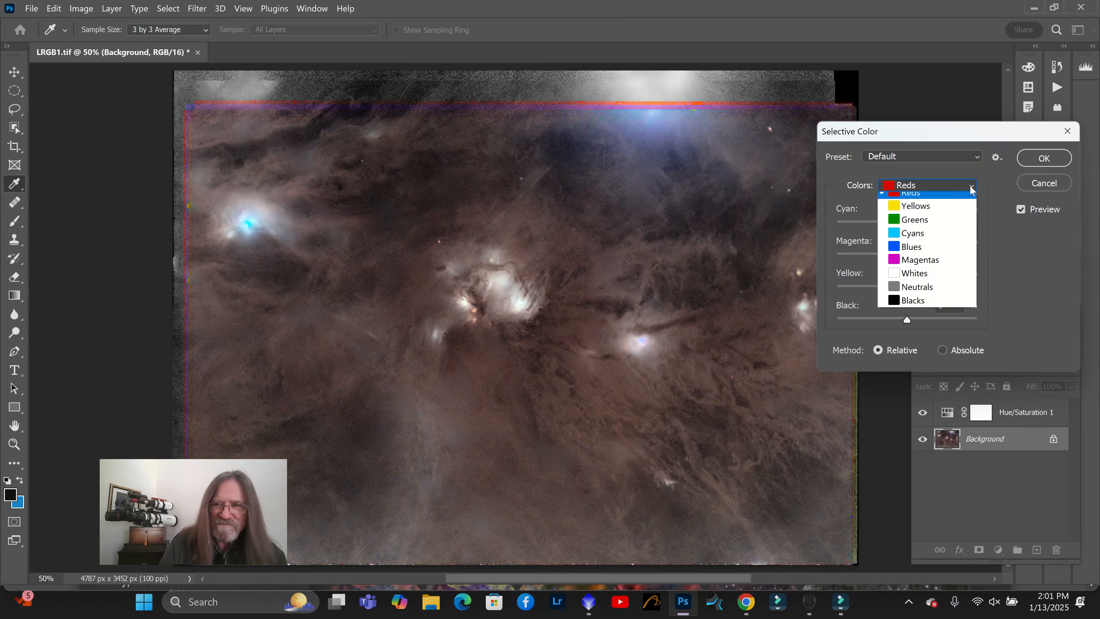
left_click(912, 245)
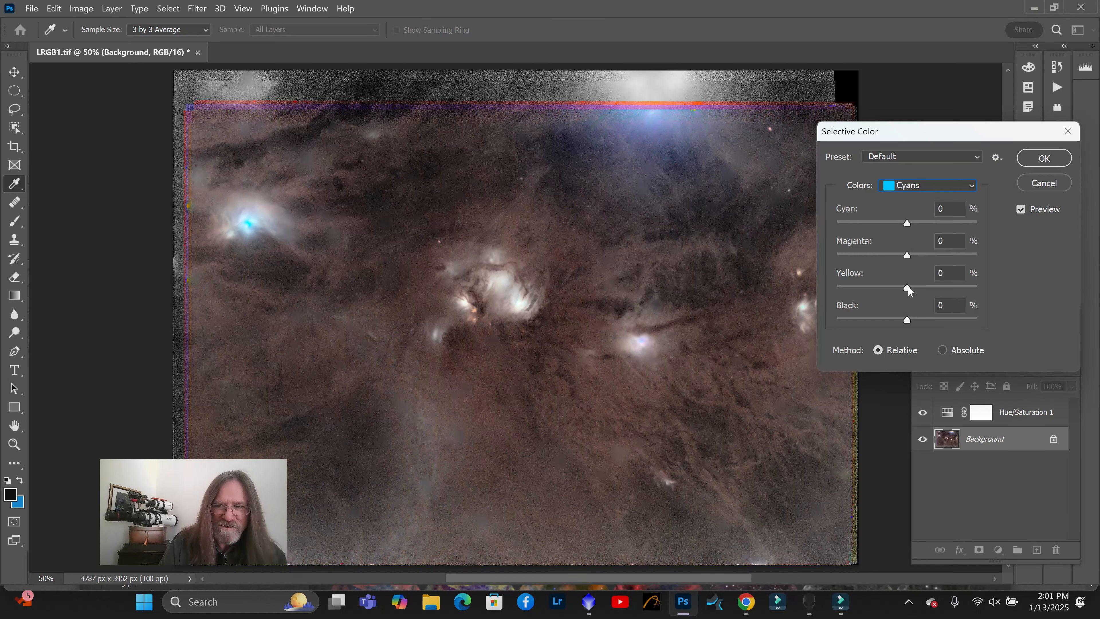
left_click_drag(908, 286, 797, 289)
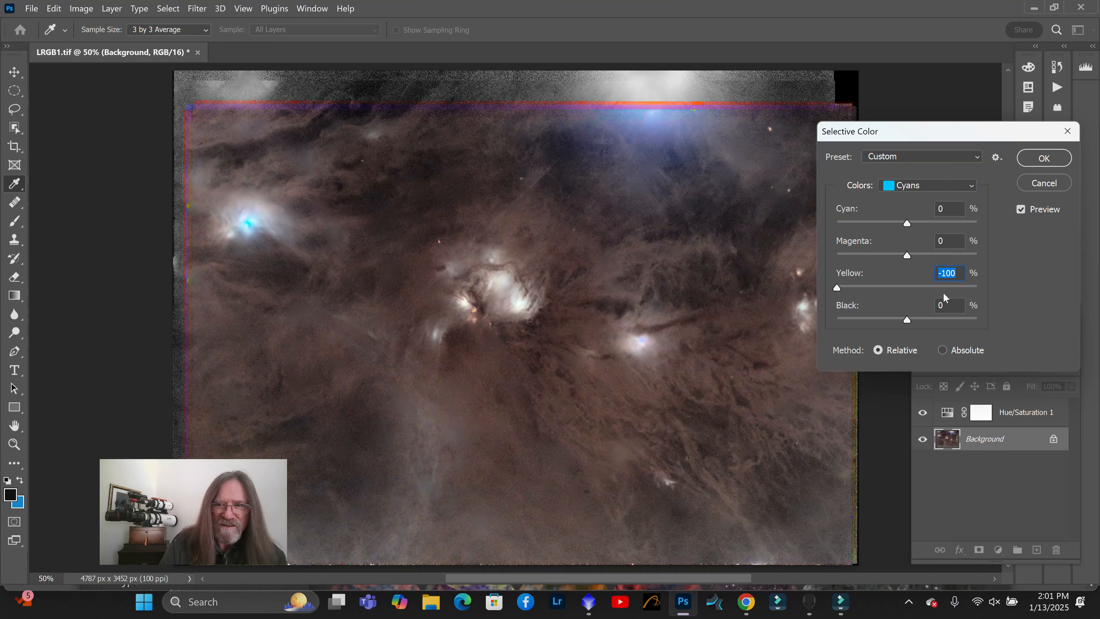
Test strong positive and negative Magenta values for the Cyans, then set Magenta to +10% and apply the adjustment
left_click_drag(926, 255, 991, 272)
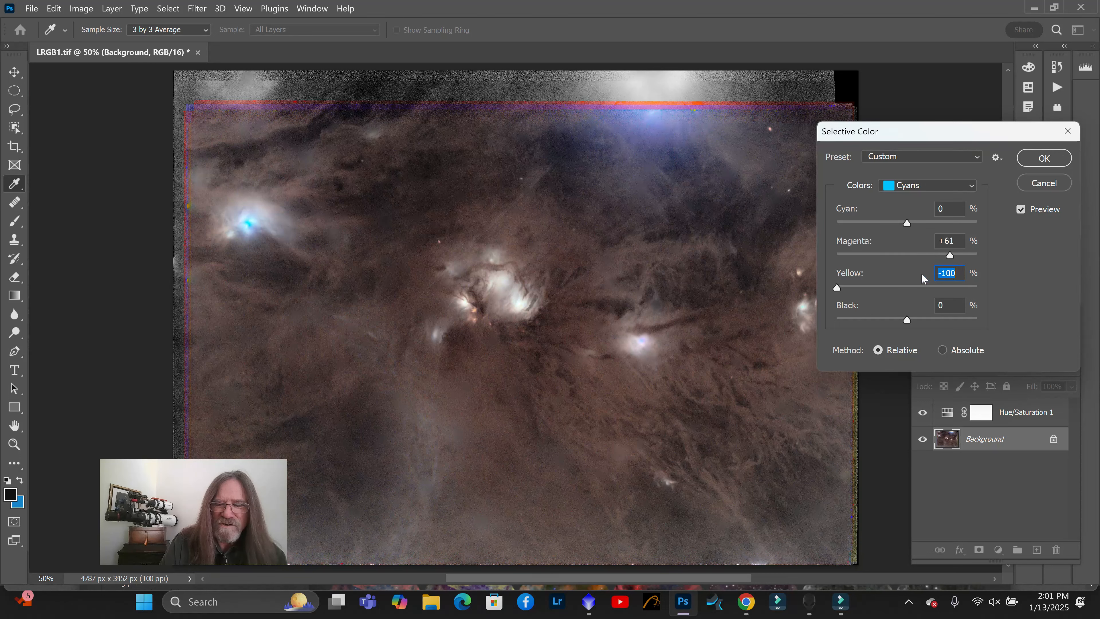
left_click_drag(923, 275, 1012, 276)
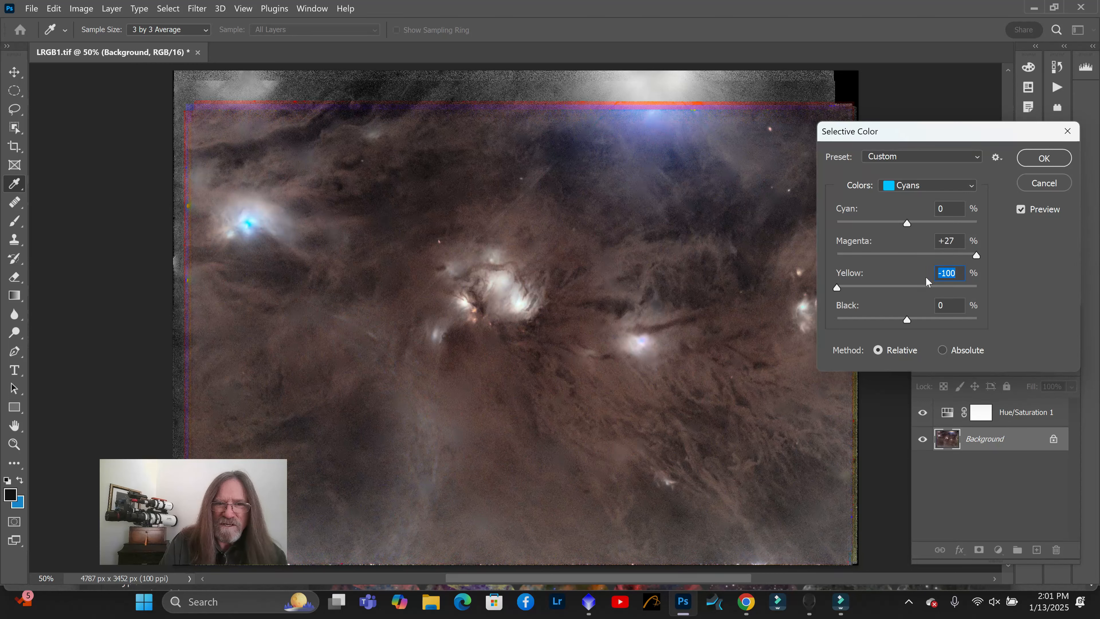
key("shift+Tab")
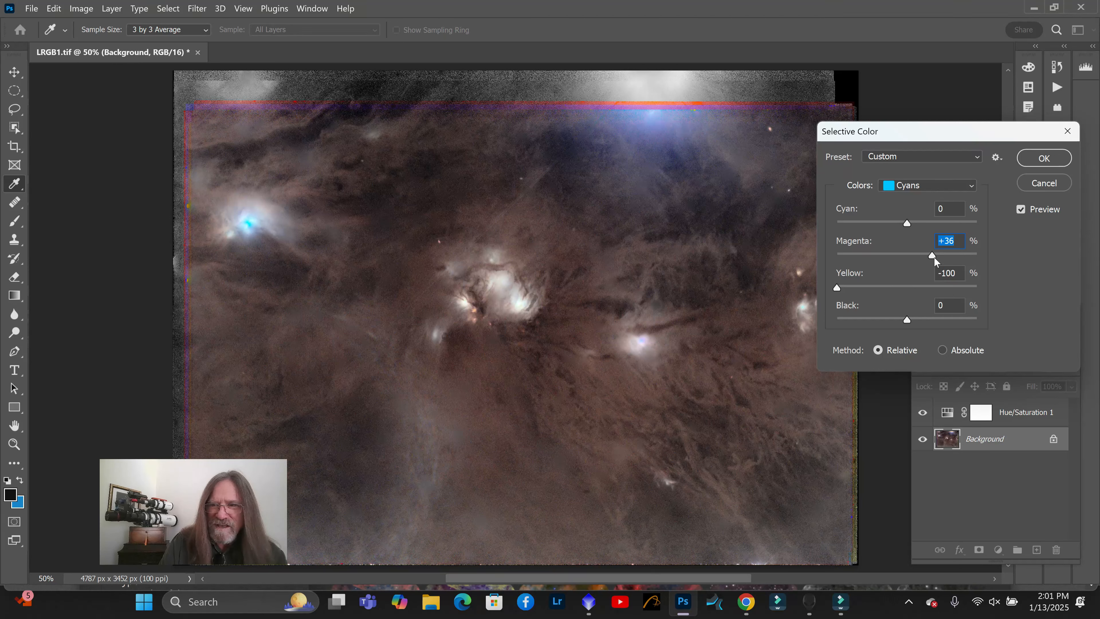
left_click_drag(934, 256, 1050, 266)
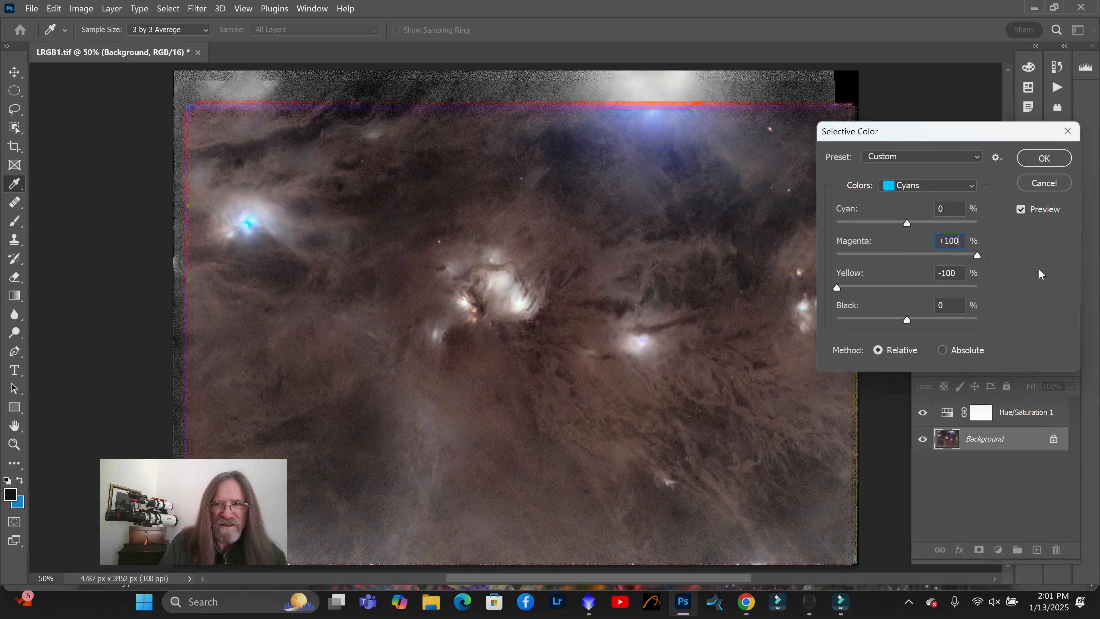
left_click_drag(787, 287, 889, 290)
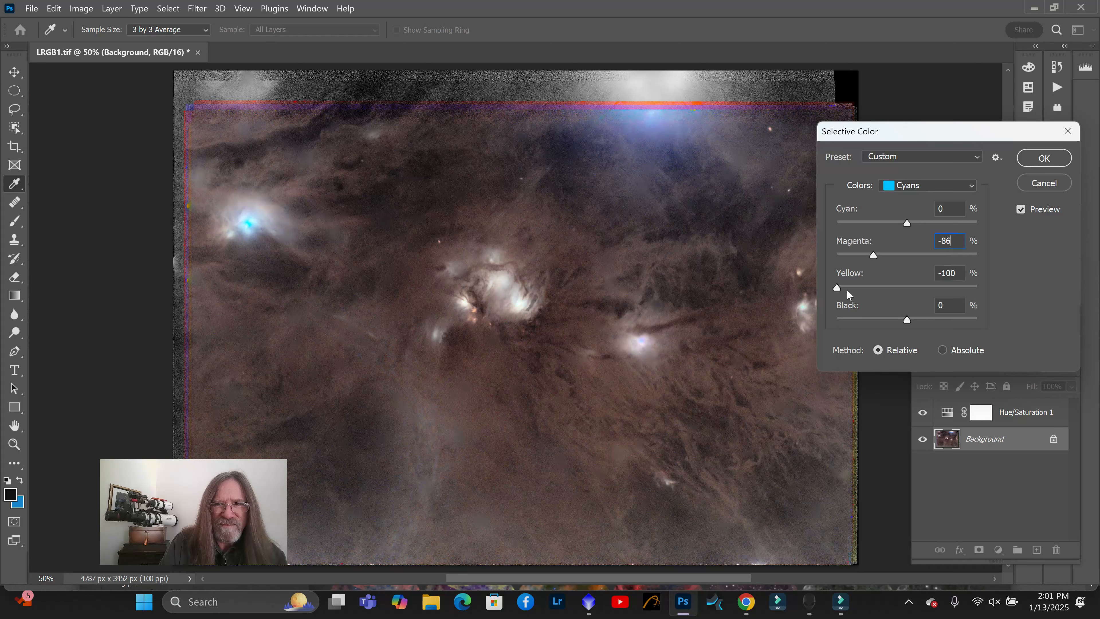
left_click_drag(802, 300, 914, 307)
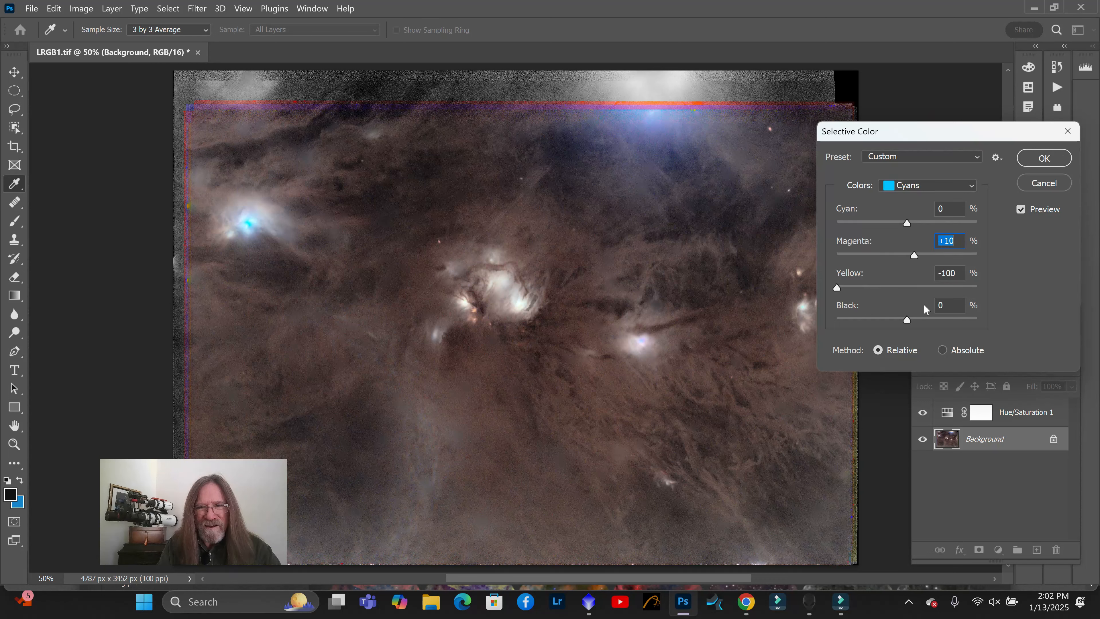
left_click(1044, 158)
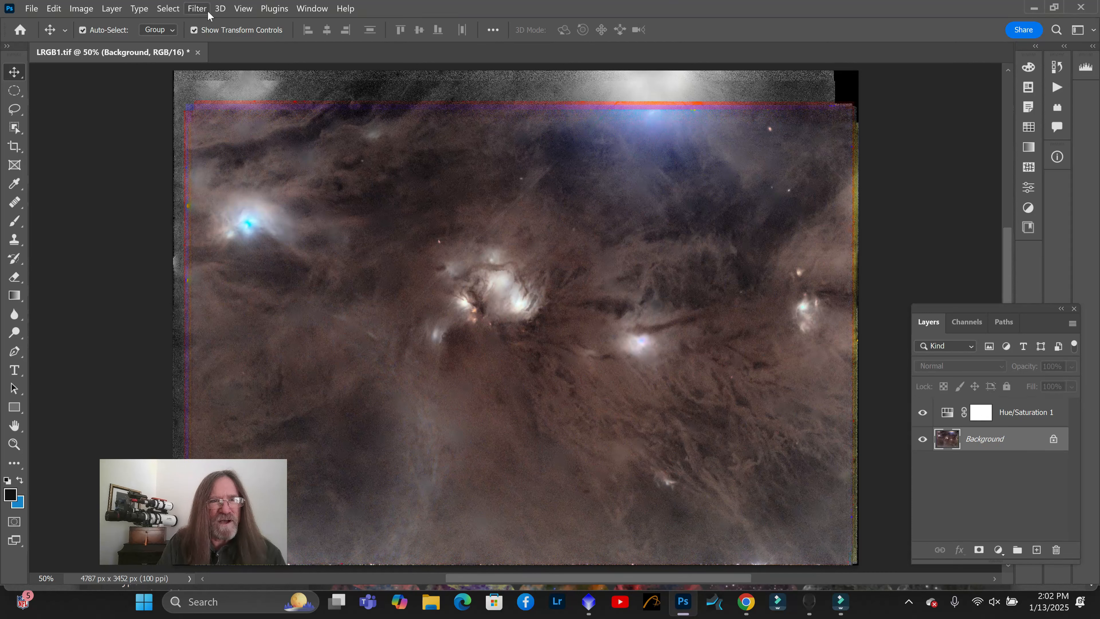
Denoise the Background layer with Topaz DeNoise AI using the Severe Noise model and Remove Noise set to 78
left_click(198, 10)
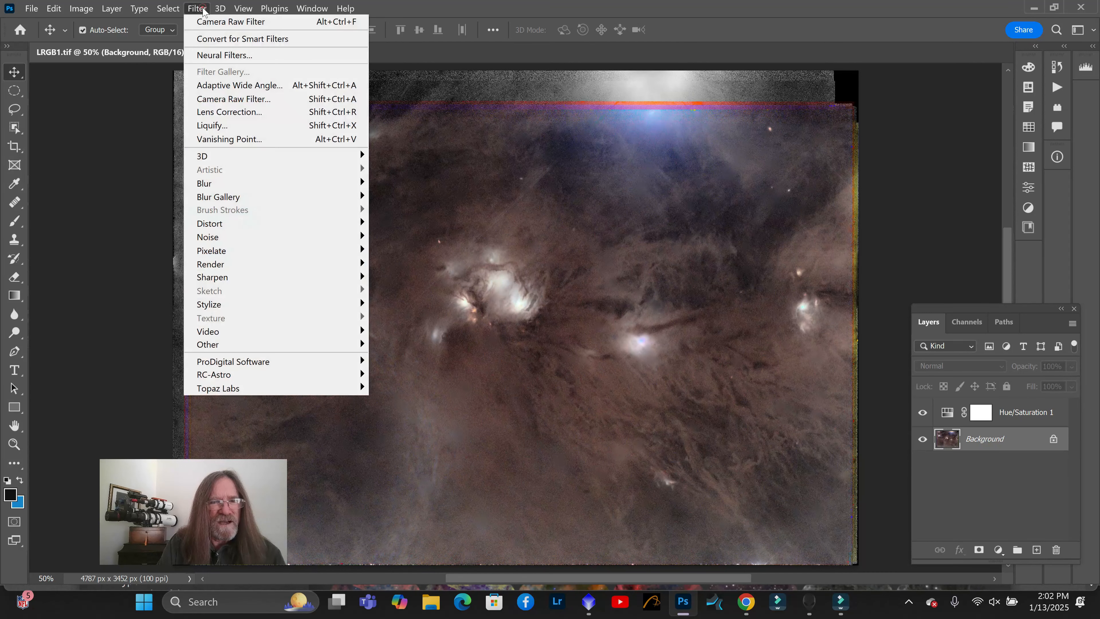
mouse_move(258, 386)
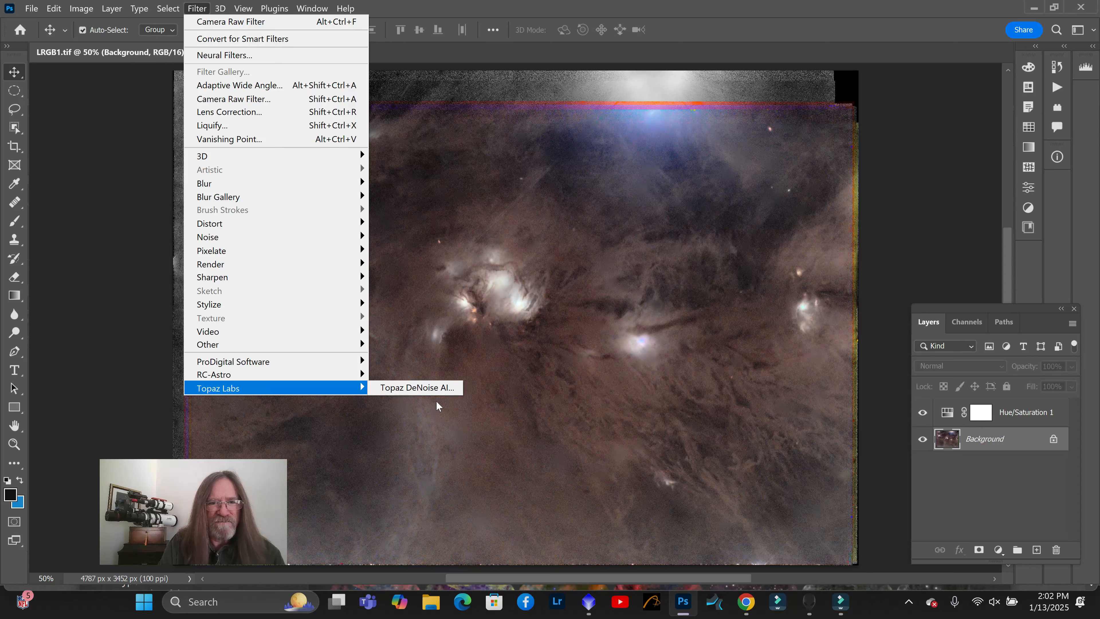
left_click(418, 389)
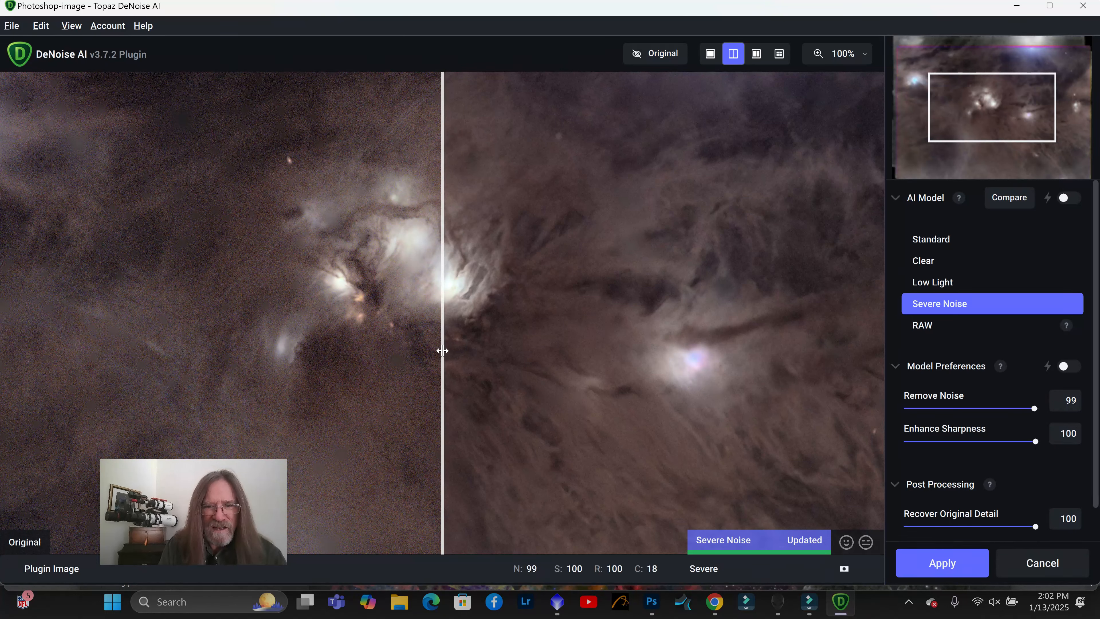
left_click_drag(442, 351, 624, 354)
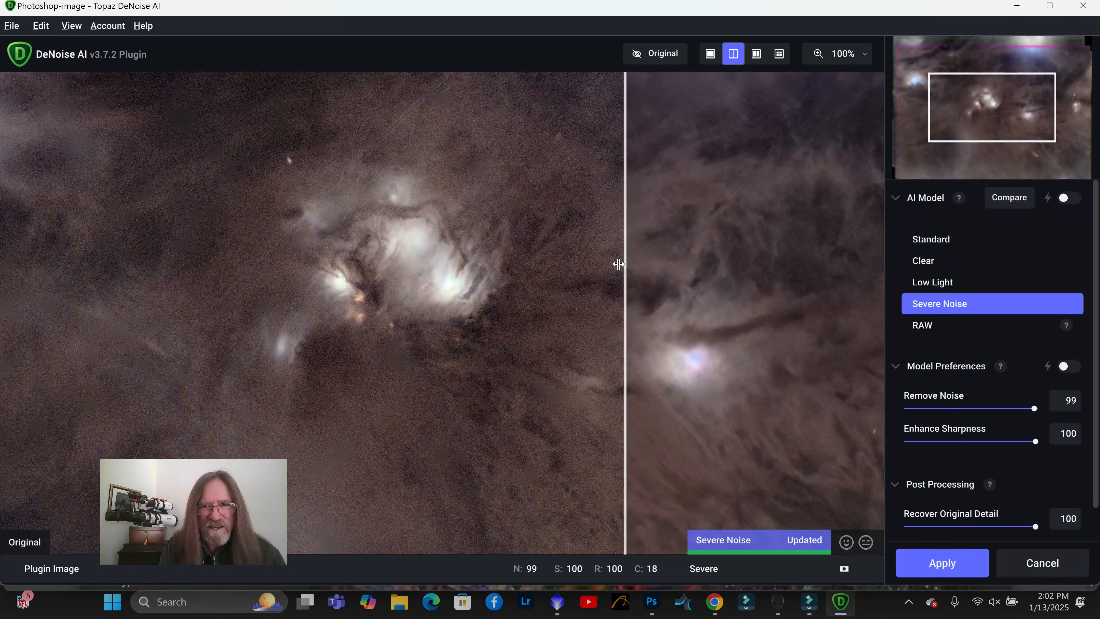
left_click_drag(627, 277, 427, 291)
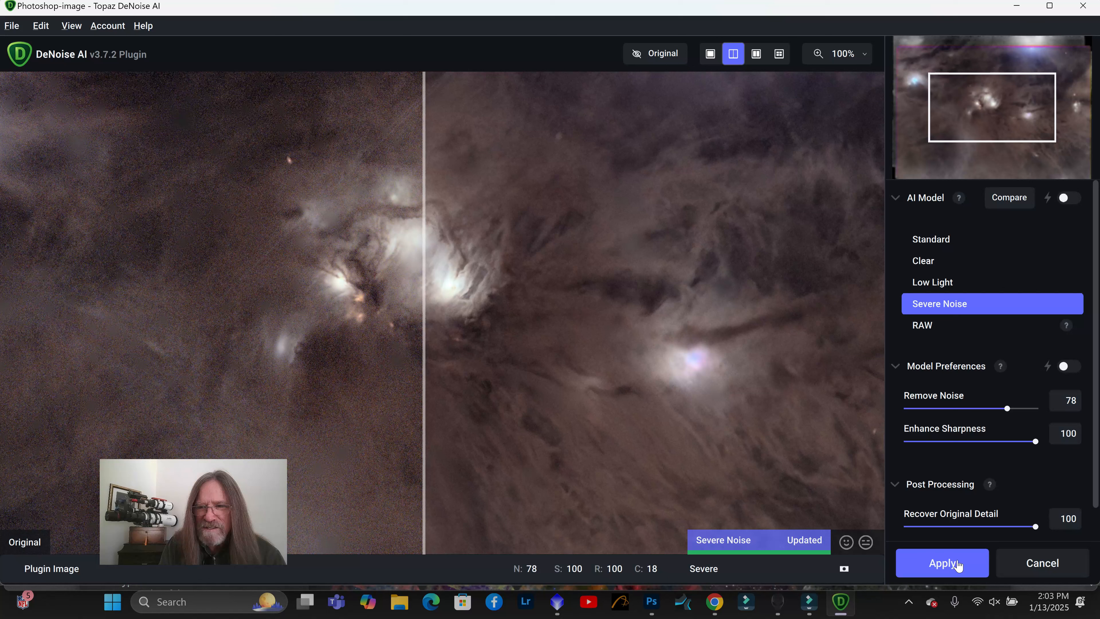
left_click(959, 564)
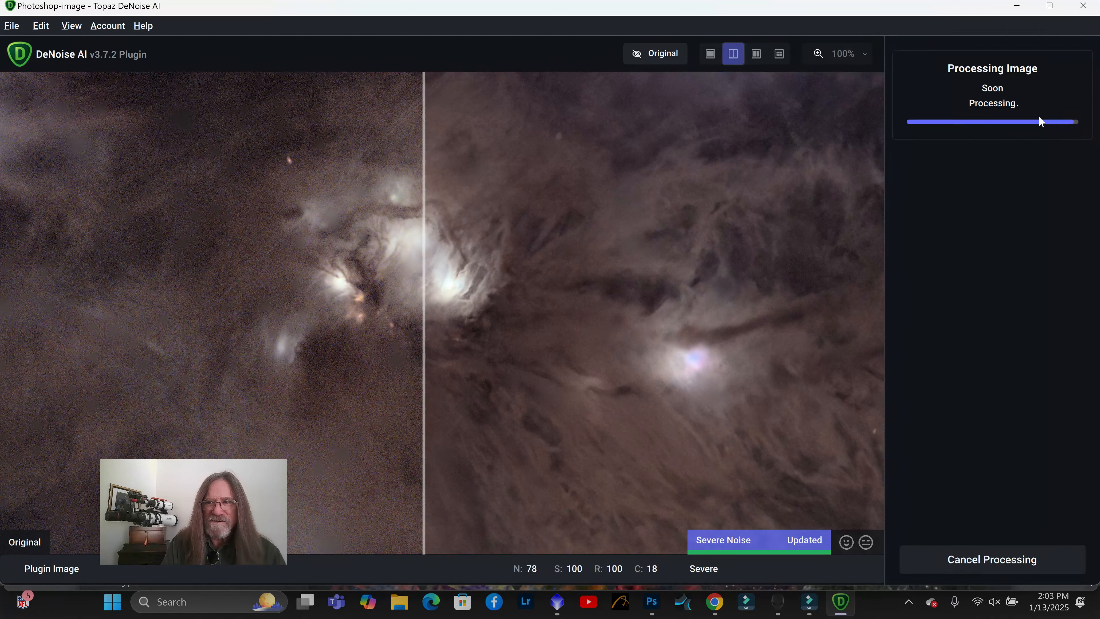
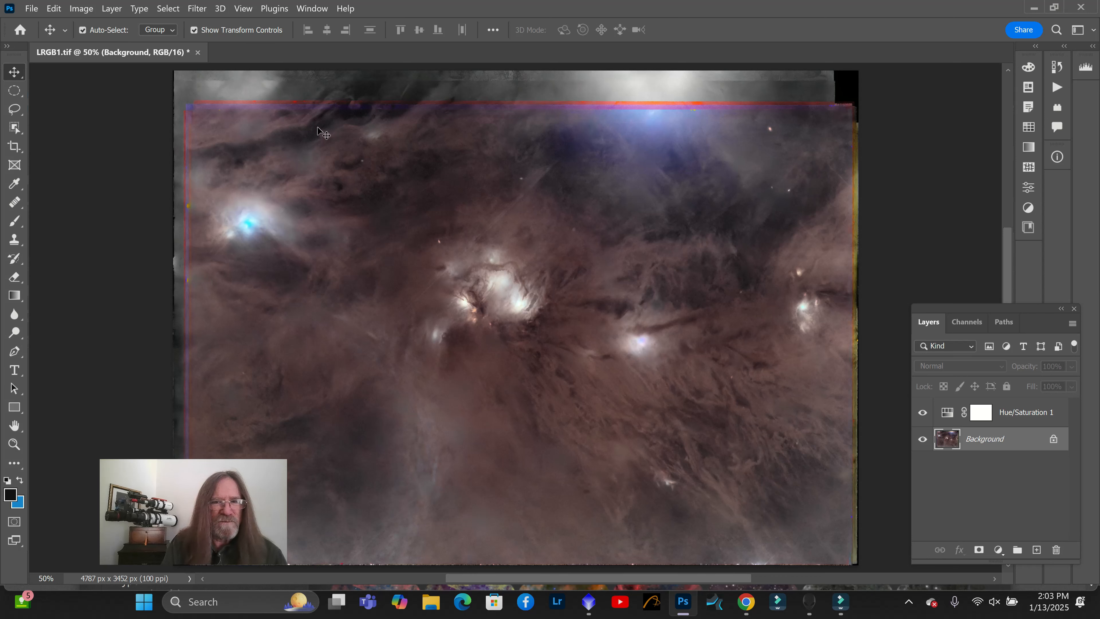
Save the layered image as a new uncompressed TIFF named LRGB1 finish in the NGC2185 Starbase folder
left_click(33, 9)
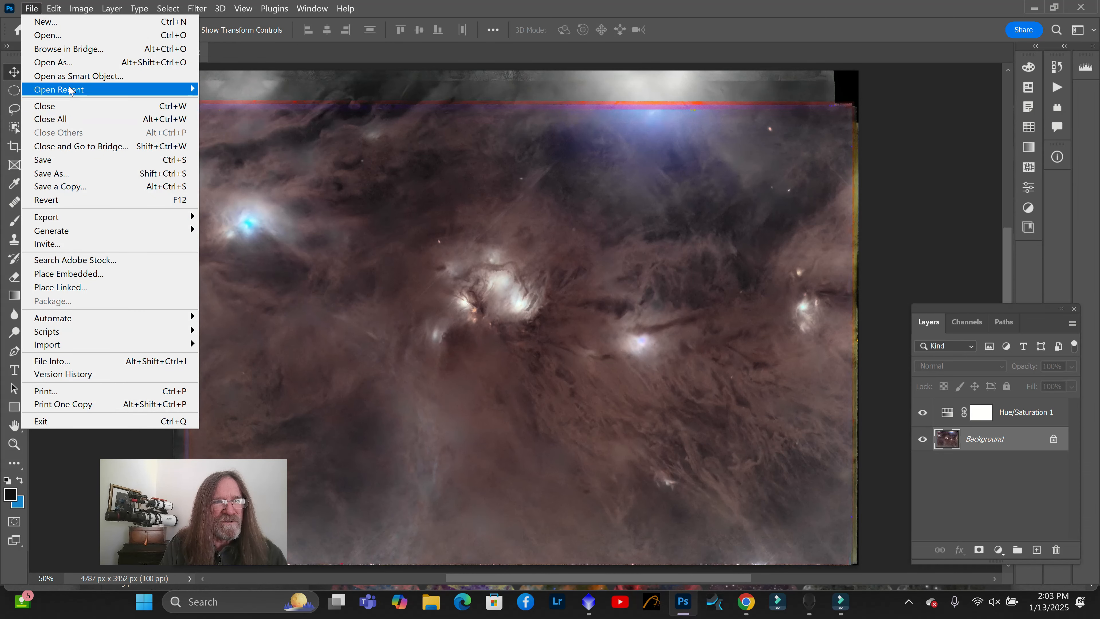
left_click(75, 175)
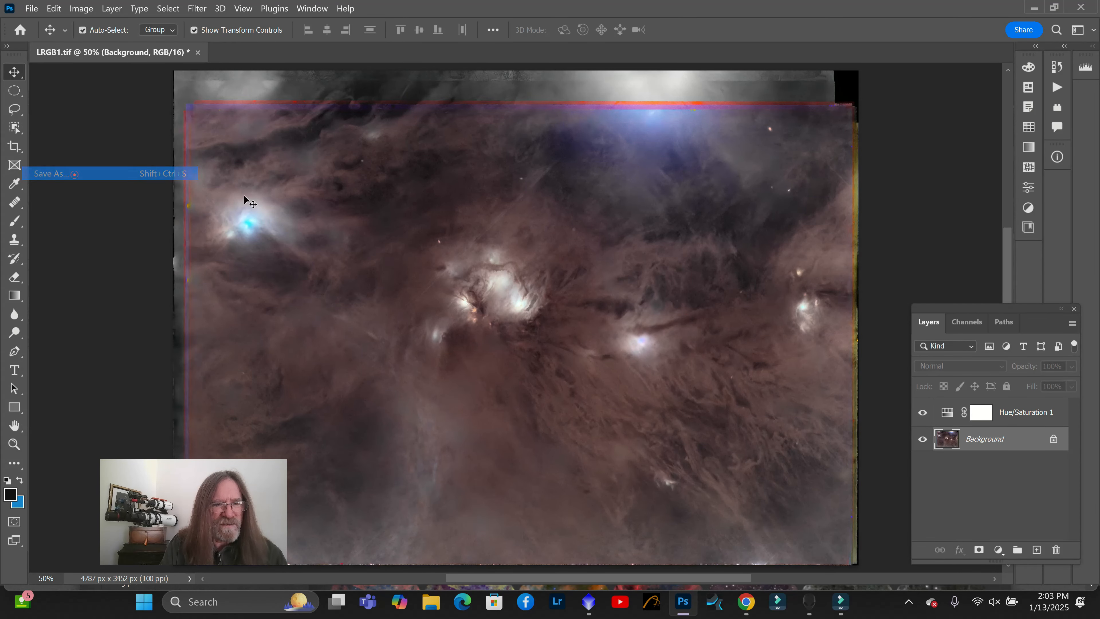
left_click(558, 455)
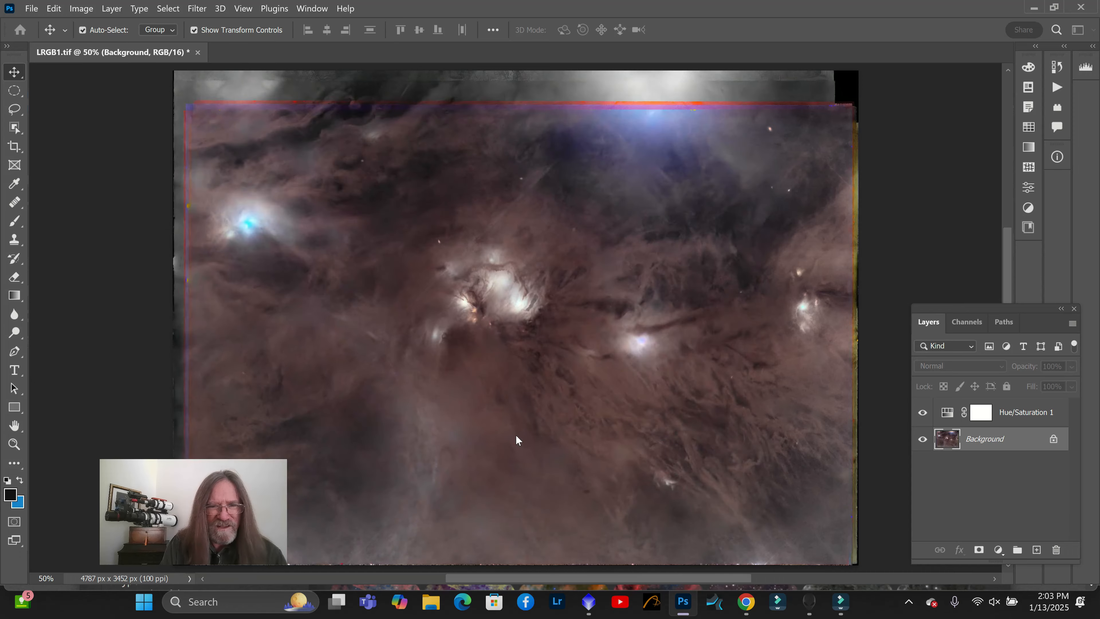
left_click(136, 372)
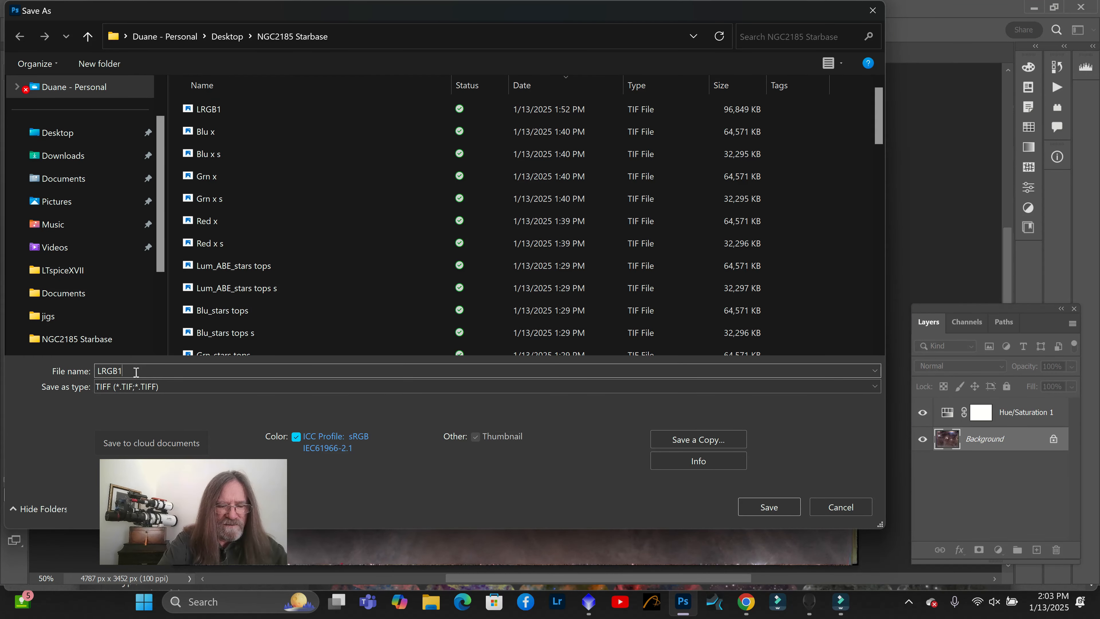
type("fini")
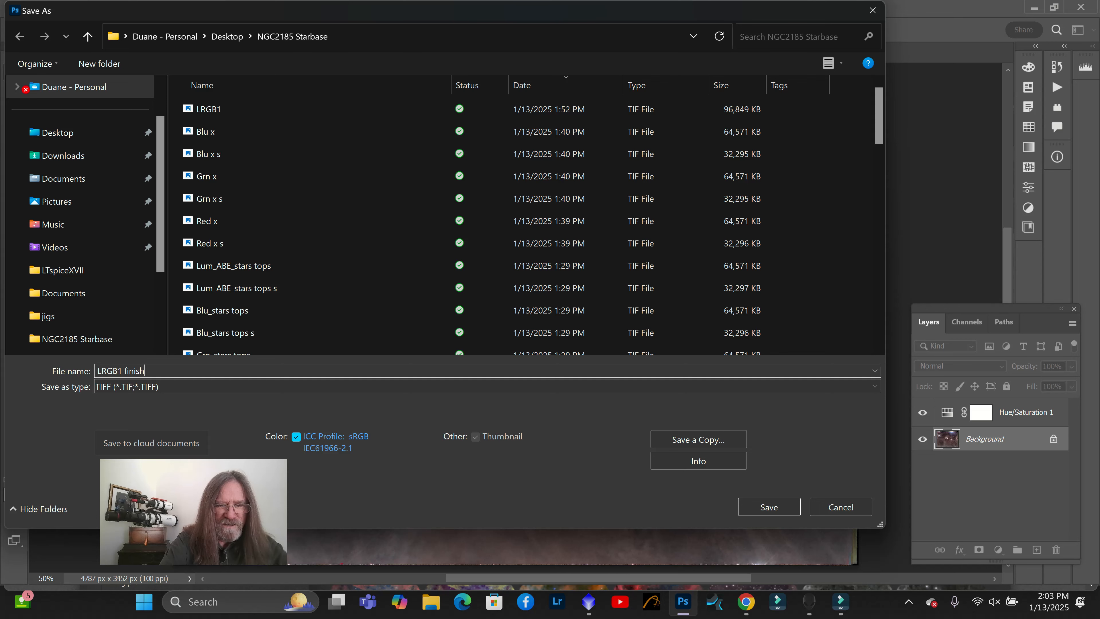
type("sh")
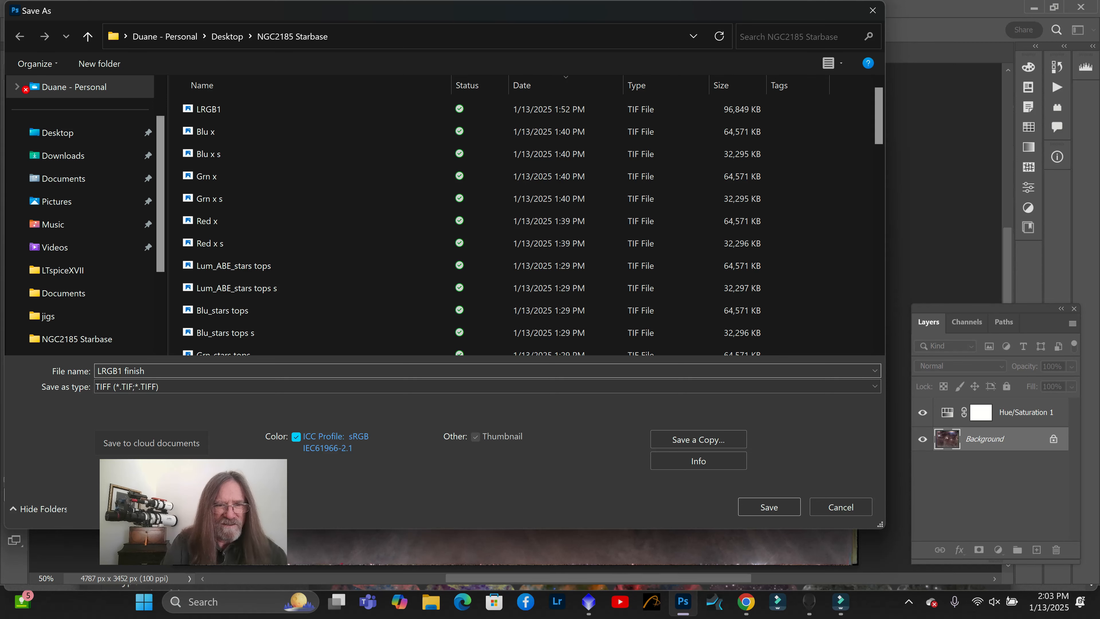
left_click(764, 506)
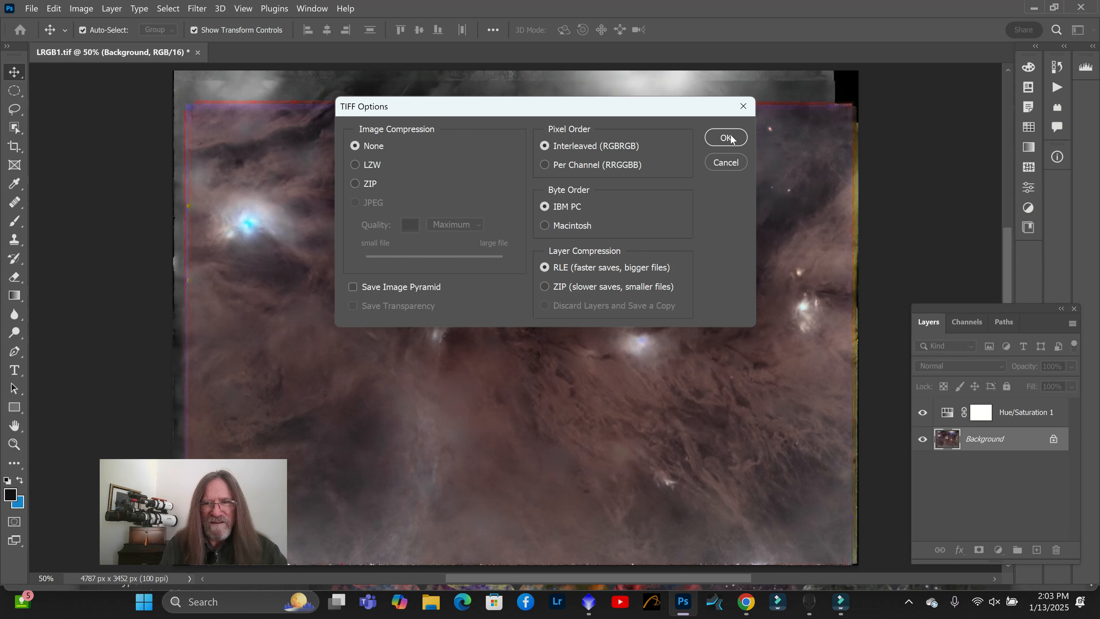
left_click(731, 138)
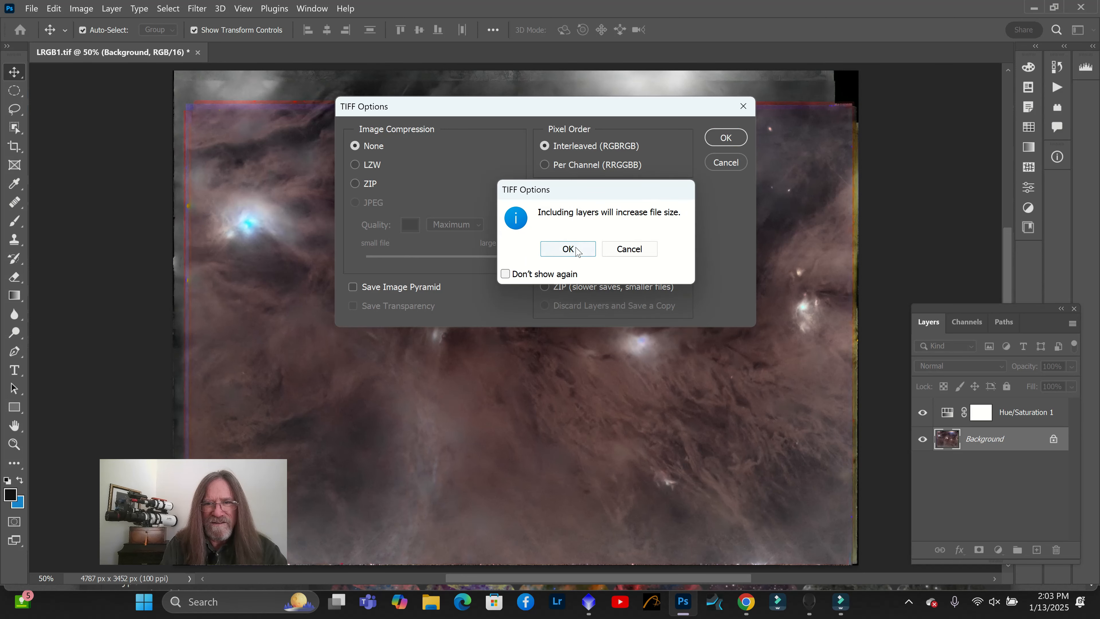
left_click(568, 249)
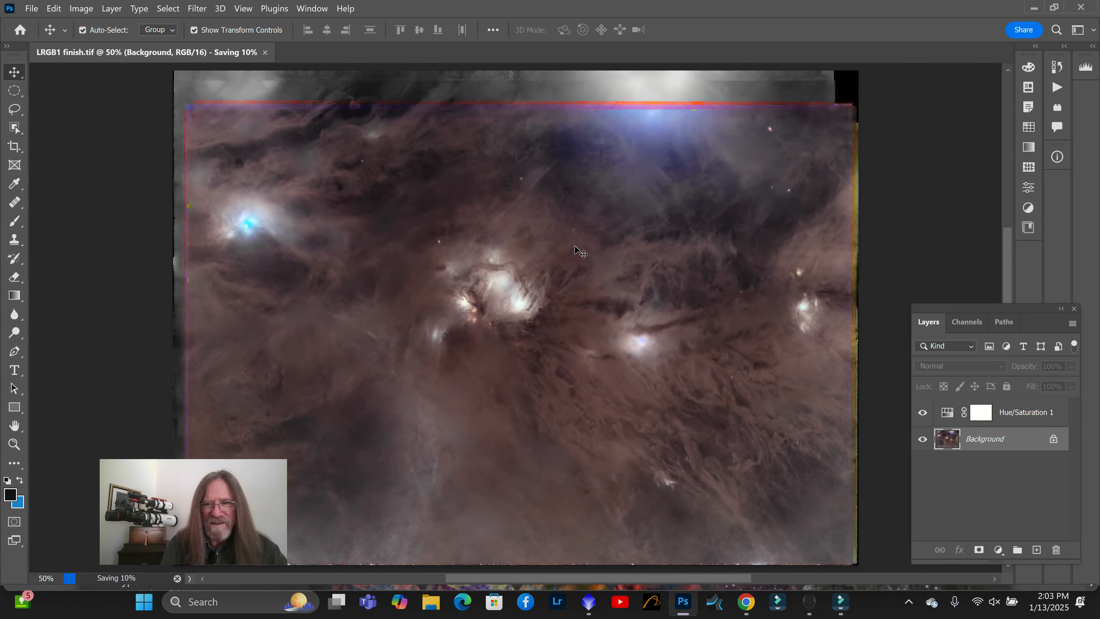
Switch to PixInsight and open LRGB1 finish.tif from the NGC2185 Starbase folder
left_click(1033, 9)
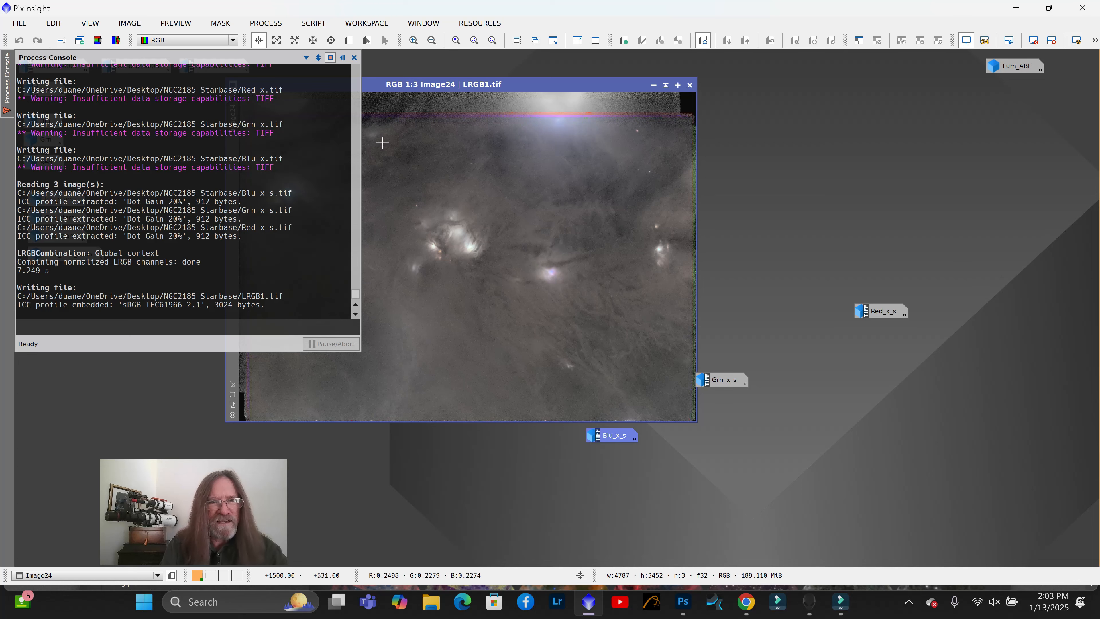
left_click(354, 58)
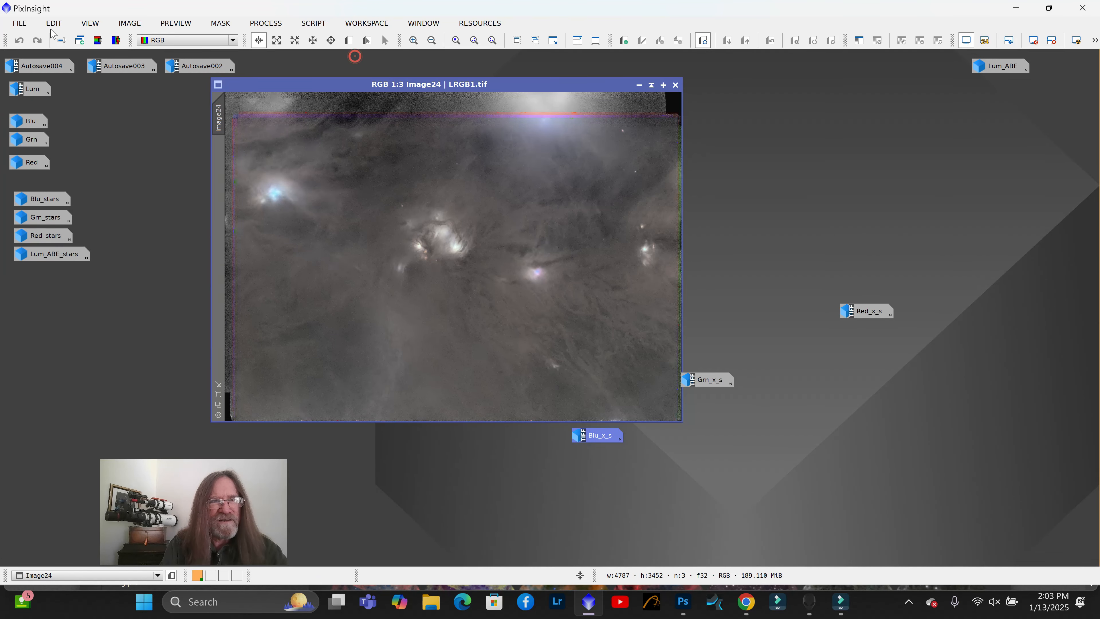
left_click(20, 24)
left_click(45, 42)
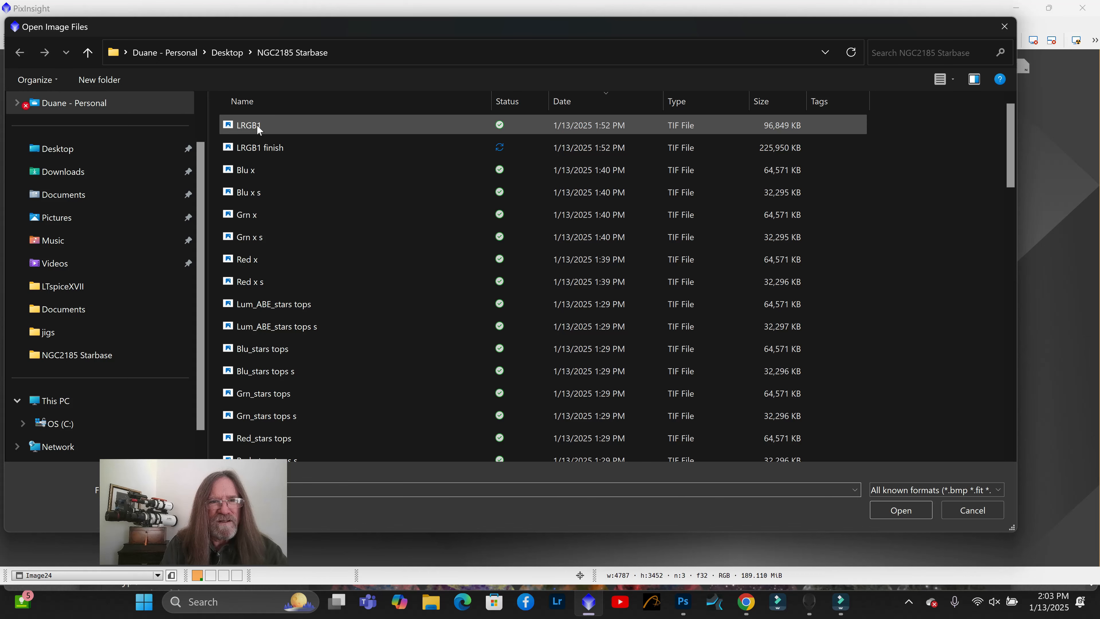
left_click(264, 146)
left_click(912, 512)
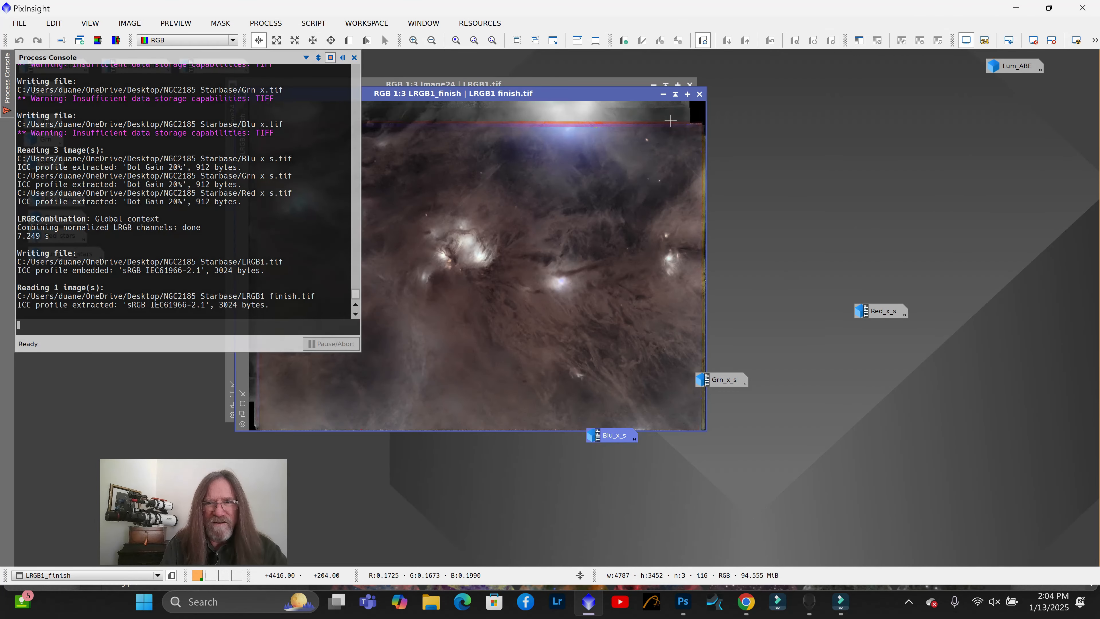
Arrange the LRGB1 finish and original LRGB1 image windows side by side for comparison, with the Process Console hidden
left_click_drag(592, 94, 935, 103)
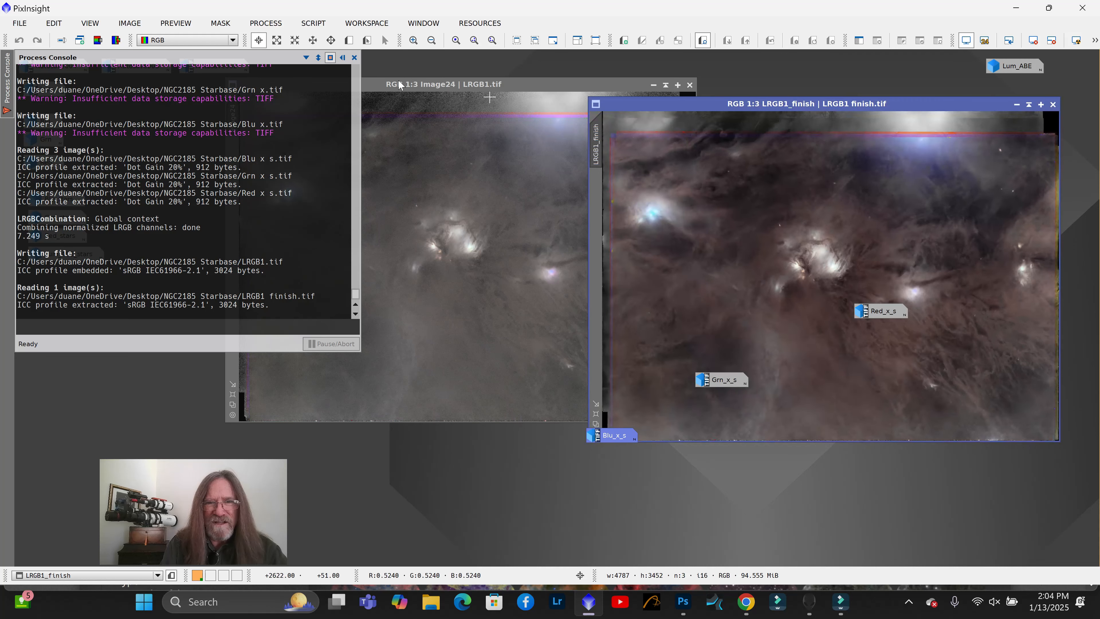
left_click(354, 57)
left_click_drag(503, 84, 406, 100)
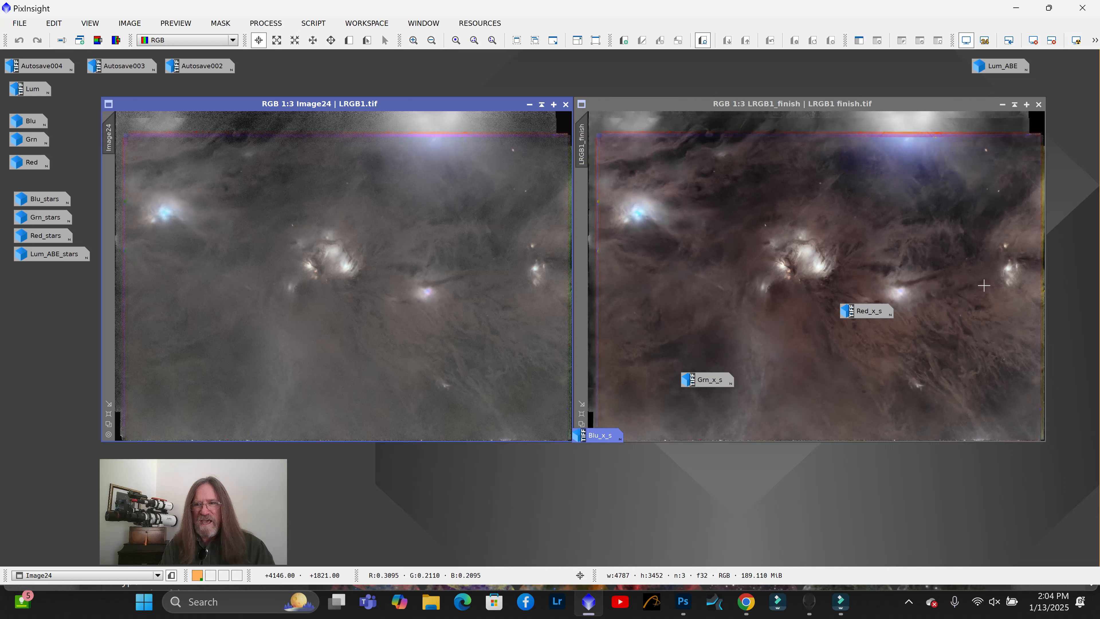
Move the Grn_x_s, Red_x_s and Blu_x_s icons off the images and stack them beneath the Lum_ABE_stars icon
left_click_drag(718, 386, 527, 490)
left_click_drag(864, 312, 525, 503)
left_click_drag(600, 441, 522, 525)
left_click_drag(474, 463, 615, 549)
left_click_drag(526, 482, 541, 470)
left_click_drag(354, 525, 53, 282)
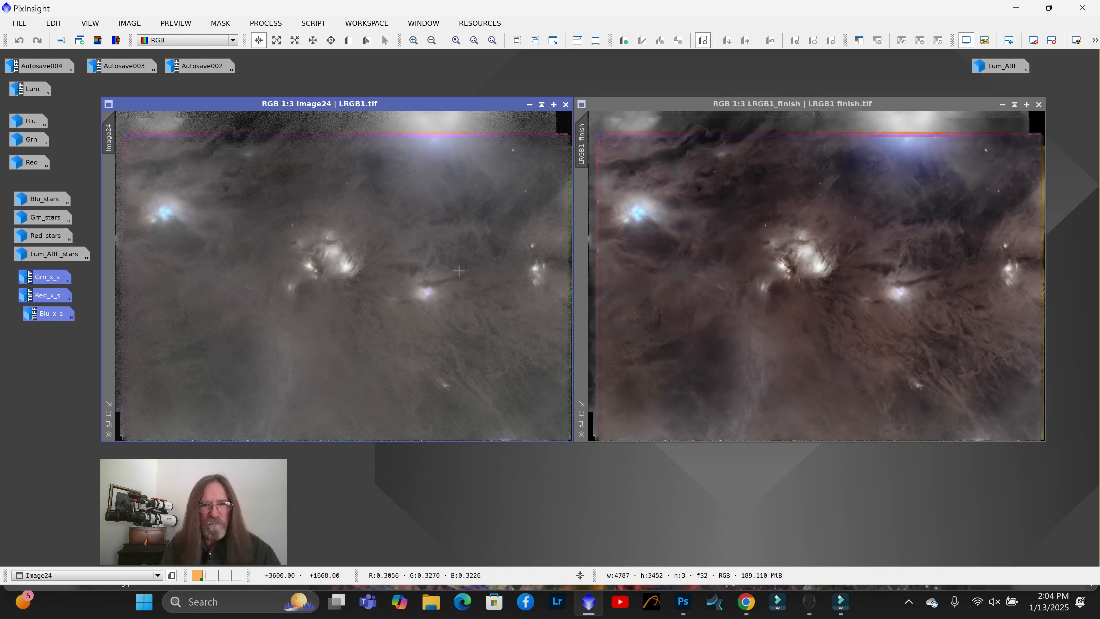
Minimize Image24, stack its icon and Lum_ABE beneath Blu_x_s, and show LRGB1_finish enlarged to 1:2 beside the icons
left_click(529, 104)
left_click_drag(376, 279, 57, 341)
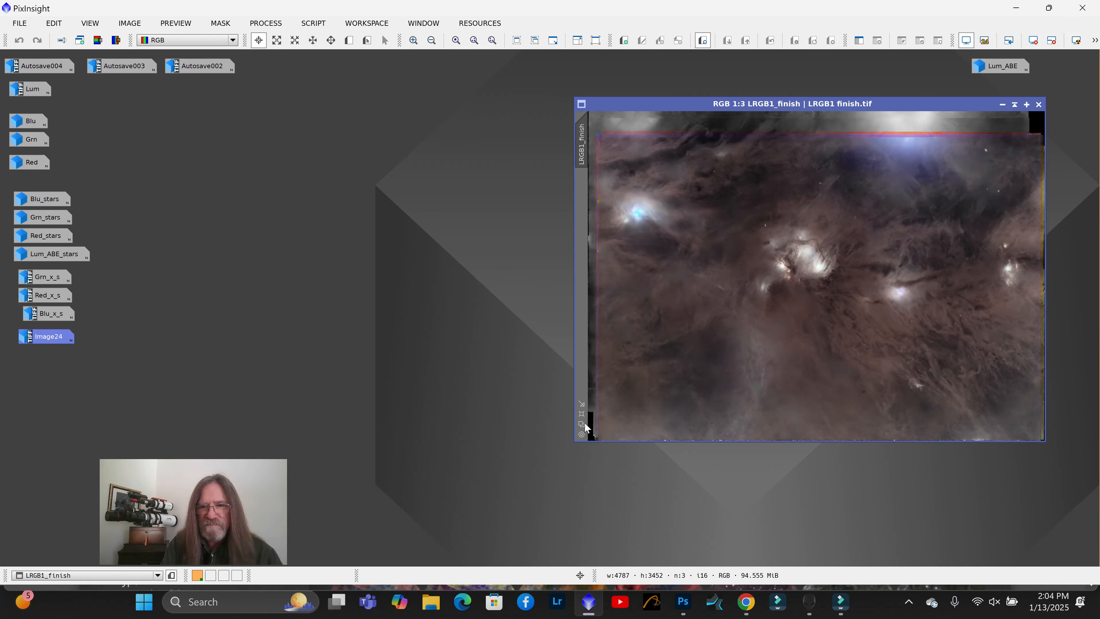
left_click(582, 414)
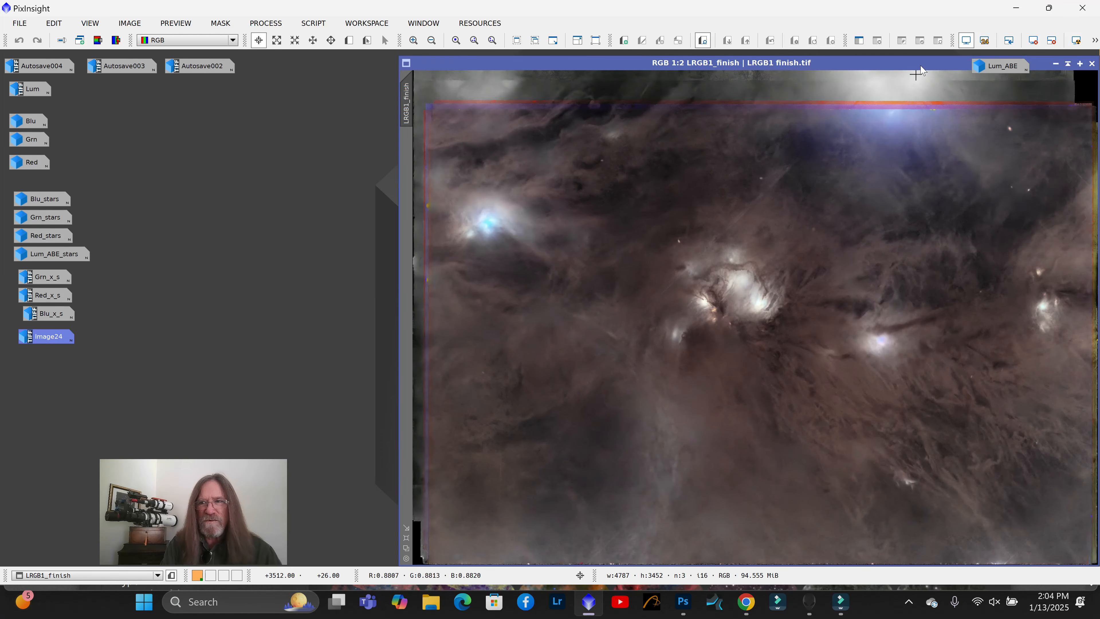
left_click_drag(924, 58, 746, 62)
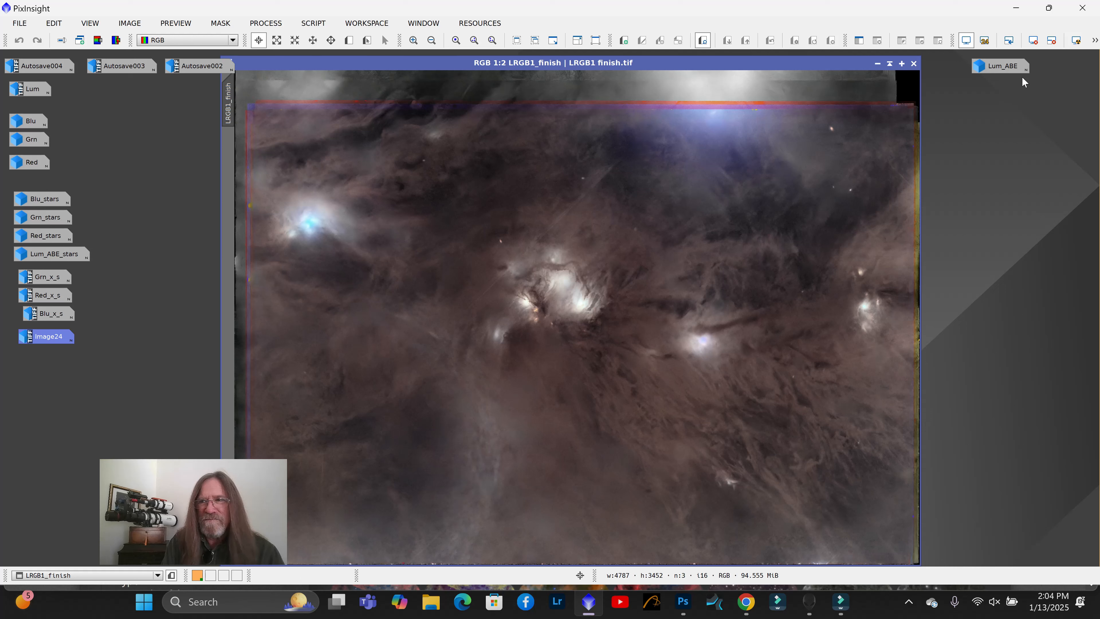
left_click_drag(1020, 67, 71, 360)
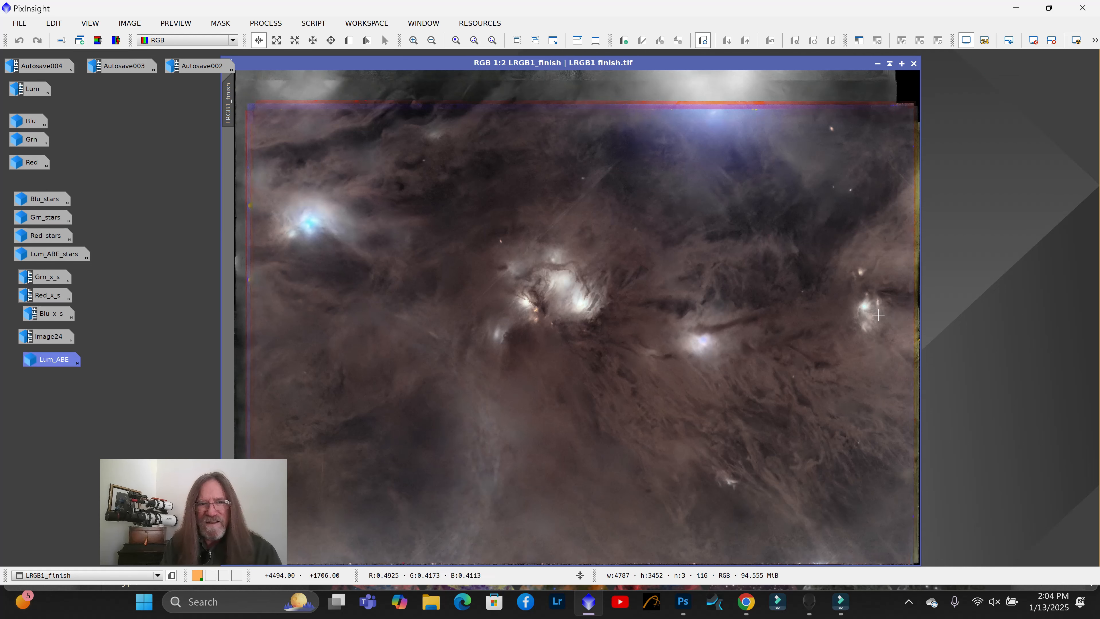
Open Lum_ABE_stars tops s, Blu_stars tops s, Grn_stars tops s and Red_stars tops s from the NGC2185 Starbase folder
left_click(19, 23)
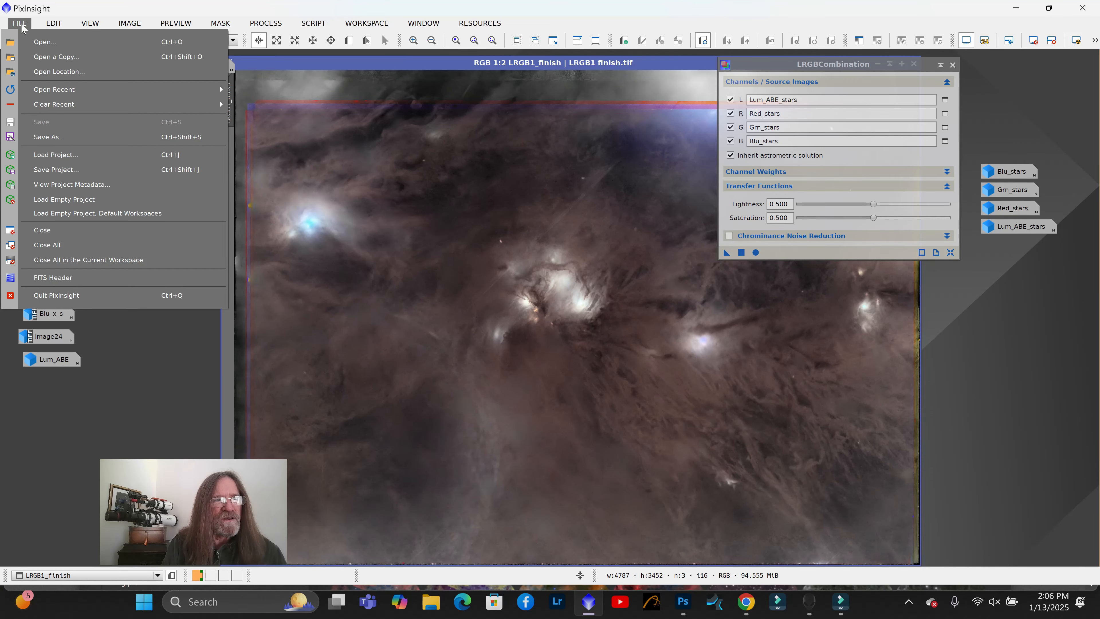
left_click(43, 46)
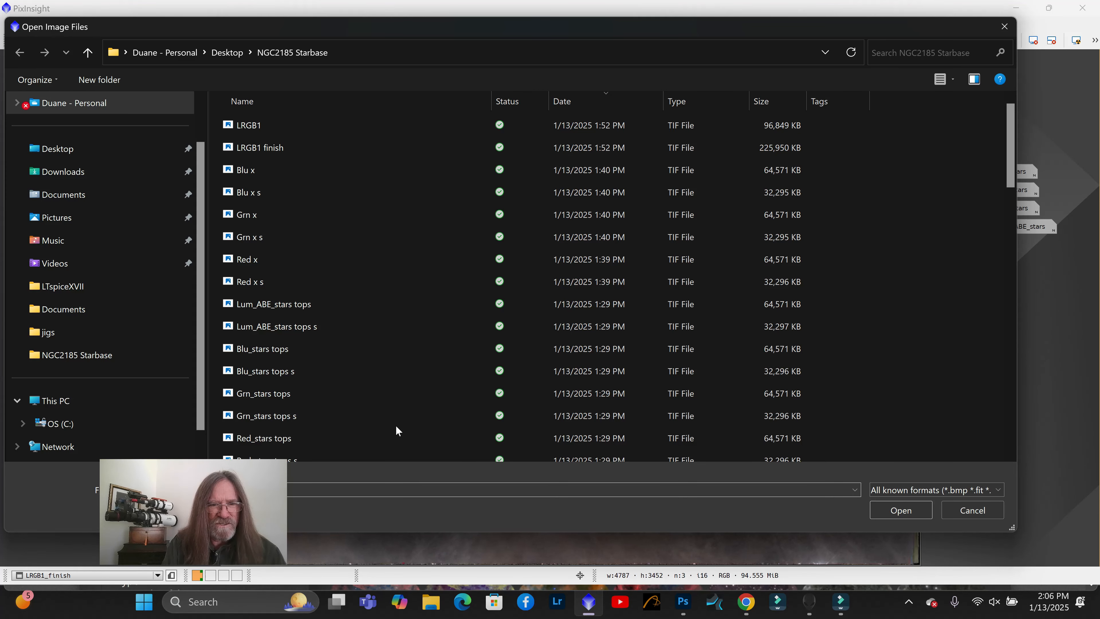
scroll(371, 415, "down", 1)
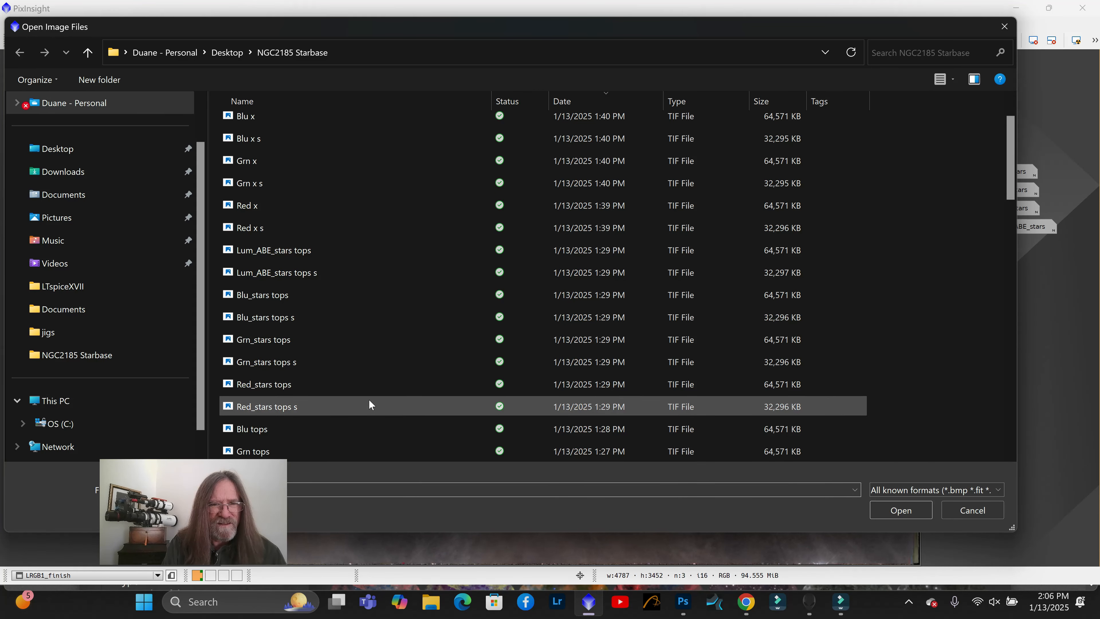
scroll(369, 405, "down", 1)
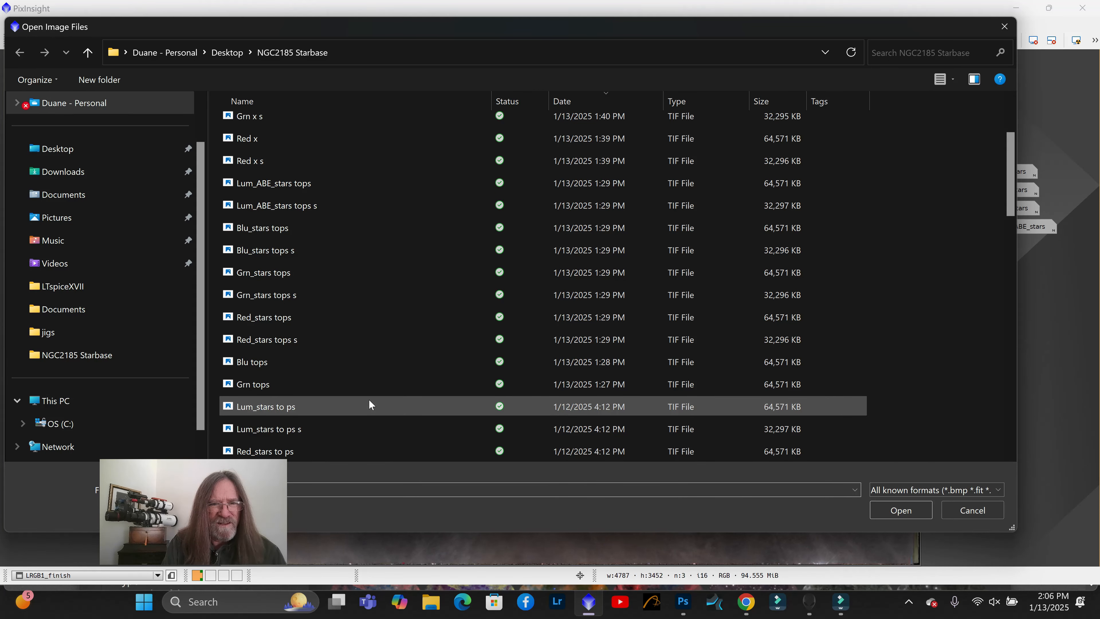
left_click(286, 250)
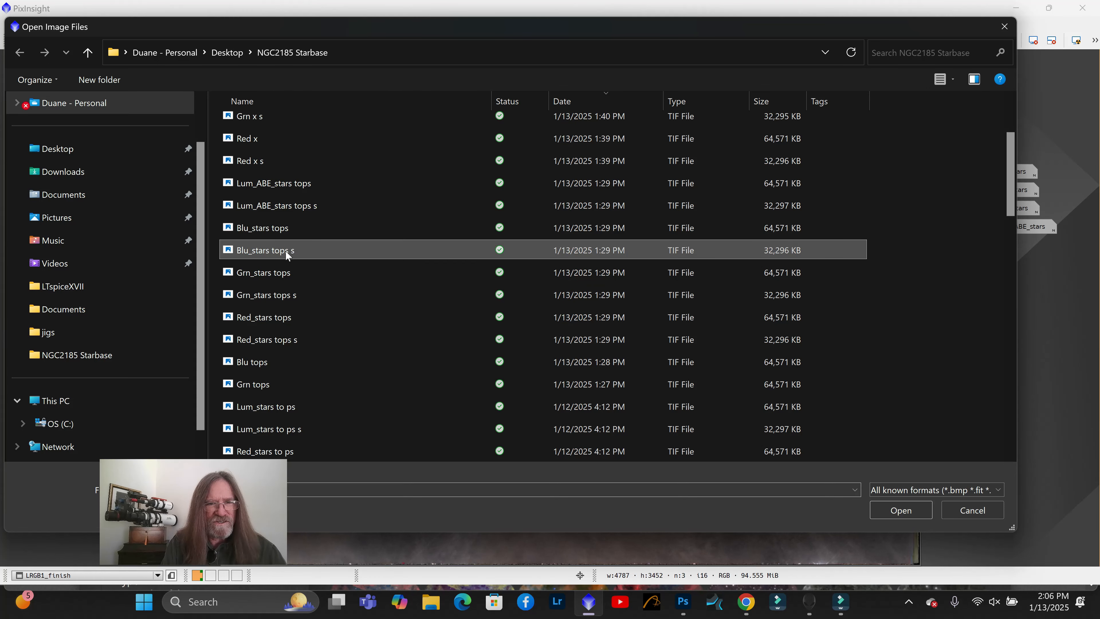
left_click(293, 297, "ctrl")
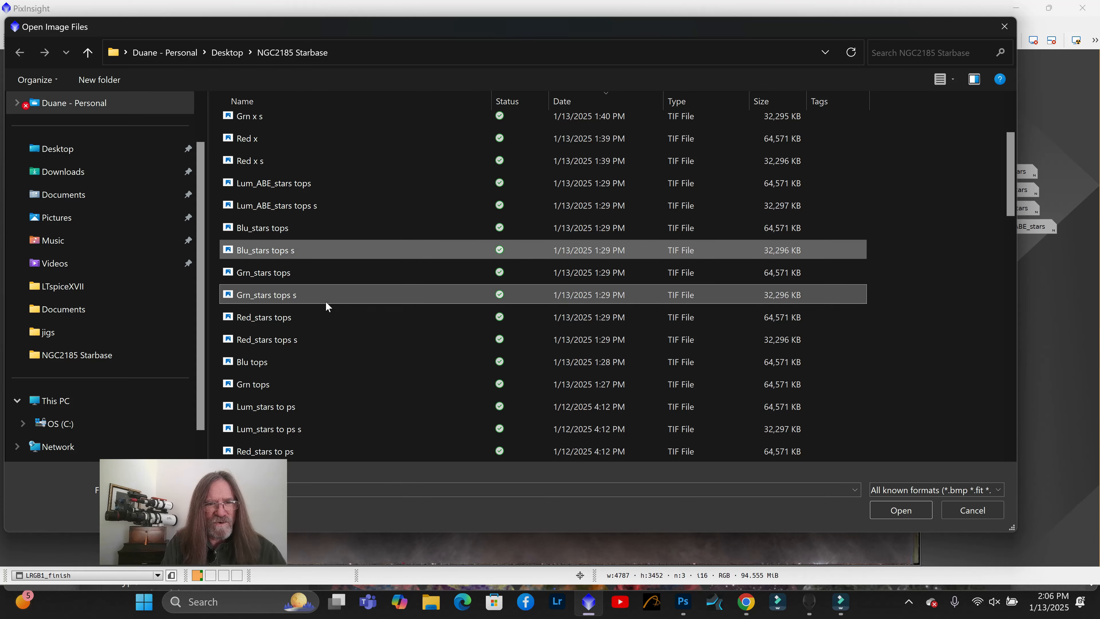
left_click(304, 339, "ctrl")
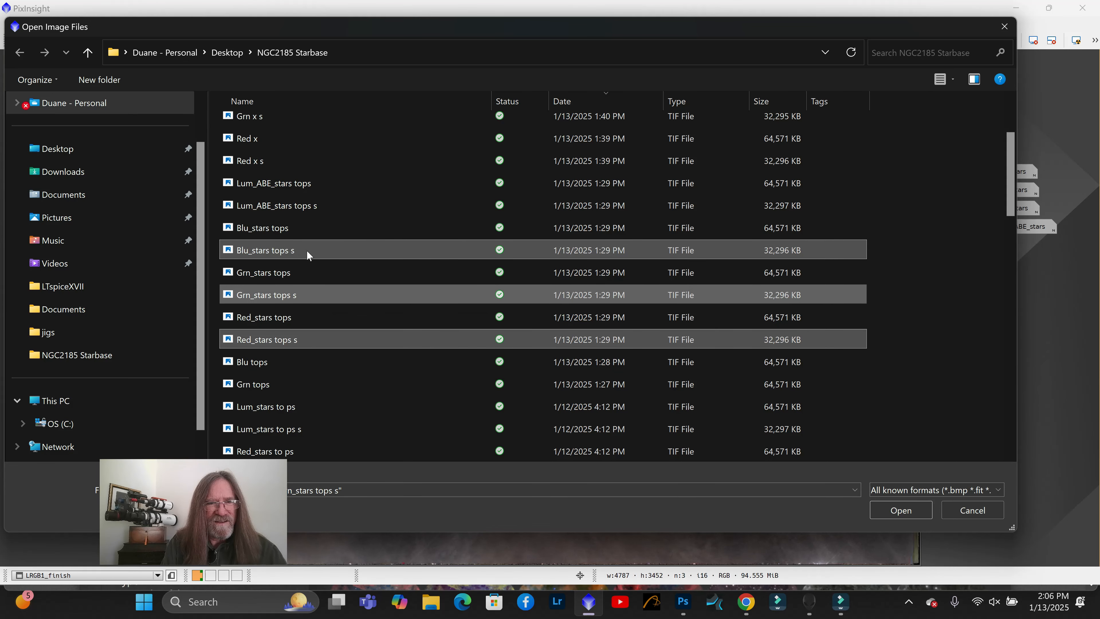
left_click(302, 206, "ctrl")
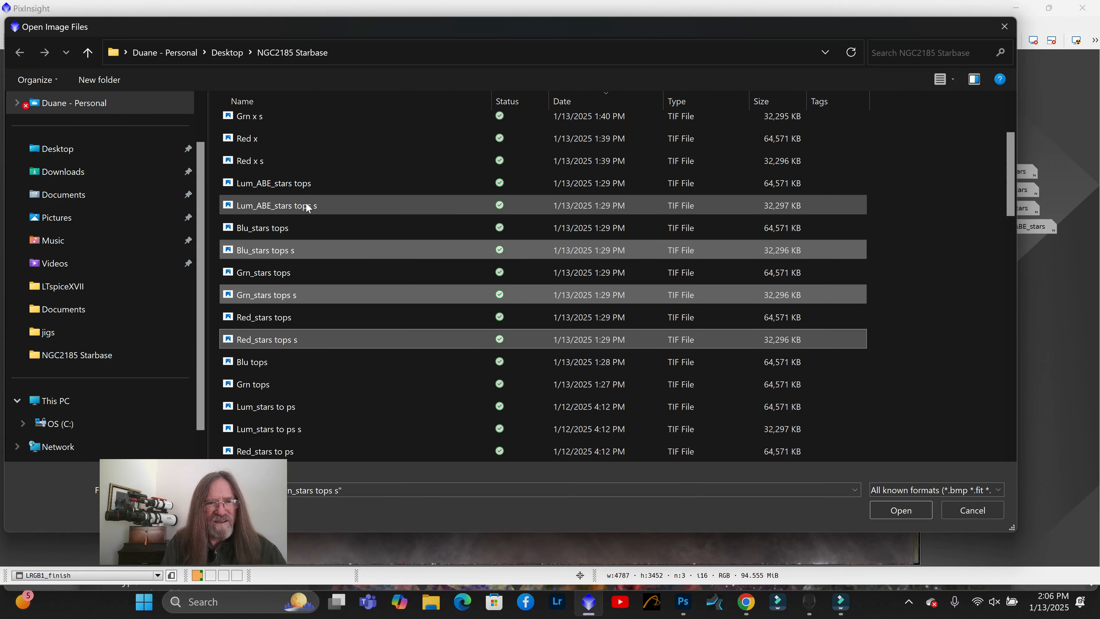
left_click(306, 208, "ctrl")
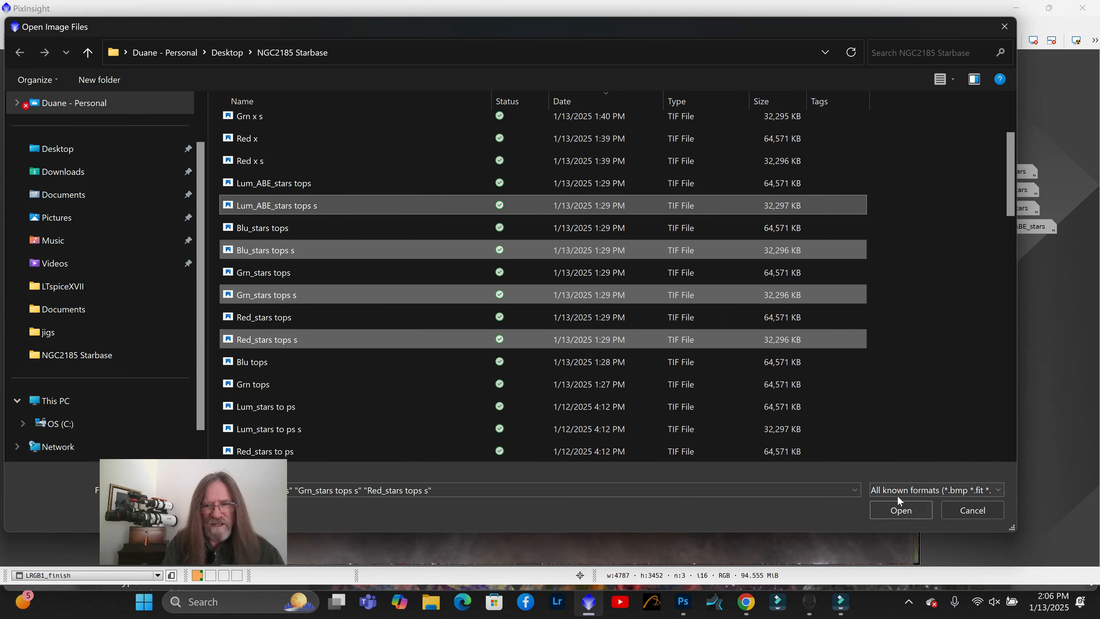
left_click(911, 511)
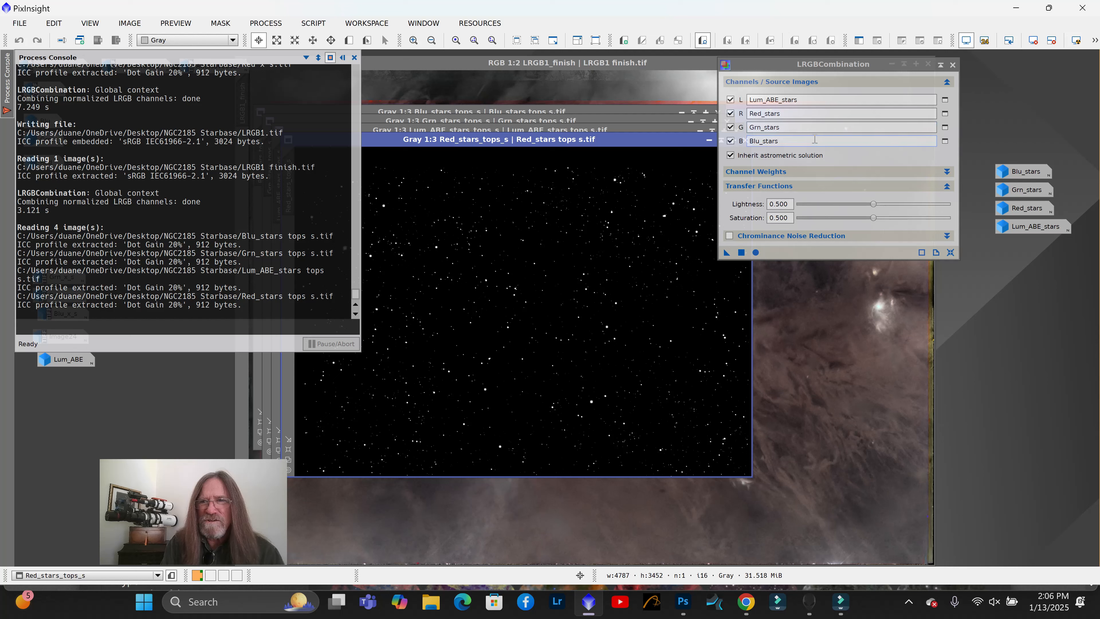
Clear the L, R, G and B source images in LRGBCombination
left_click(787, 140)
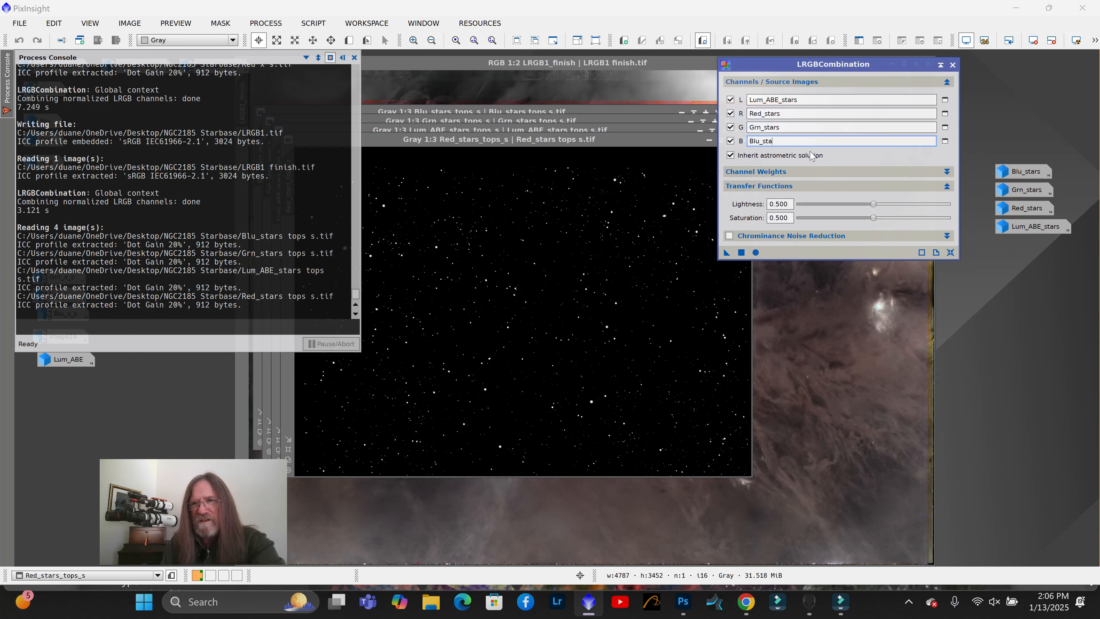
key("BackSpace")
key("BackSpace")
key("BackSpace")
key("BackSpace")
key("BackSpace")
key("BackSpace")
key("BackSpace")
left_click(798, 127)
key("BackSpace")
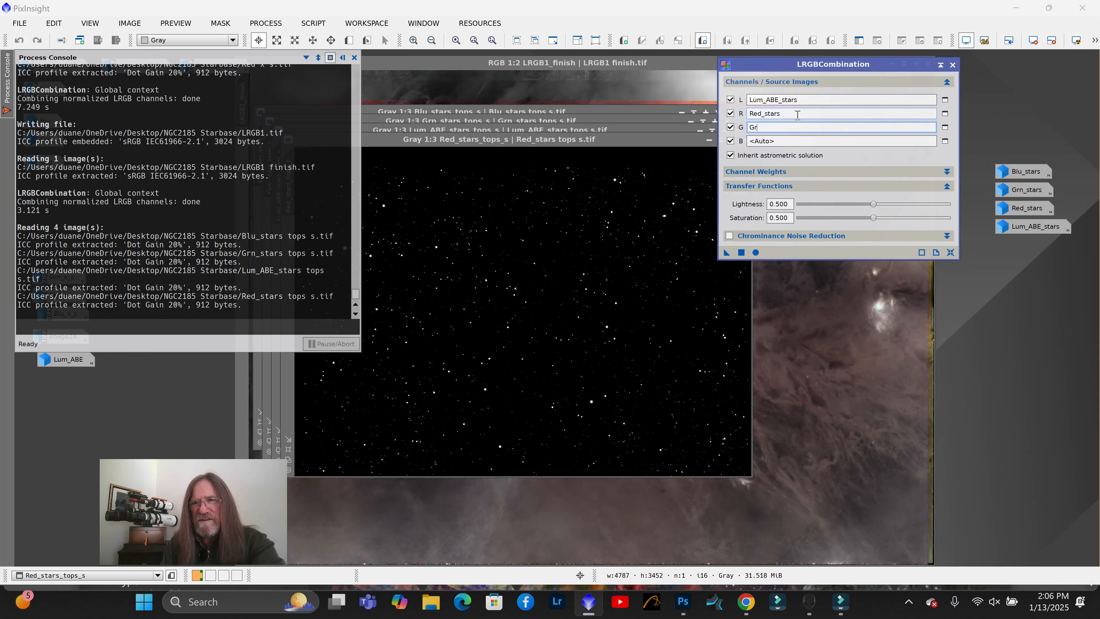
key("BackSpace")
key("BackSpace")
left_click(798, 114)
key("BackSpace")
left_click(810, 100)
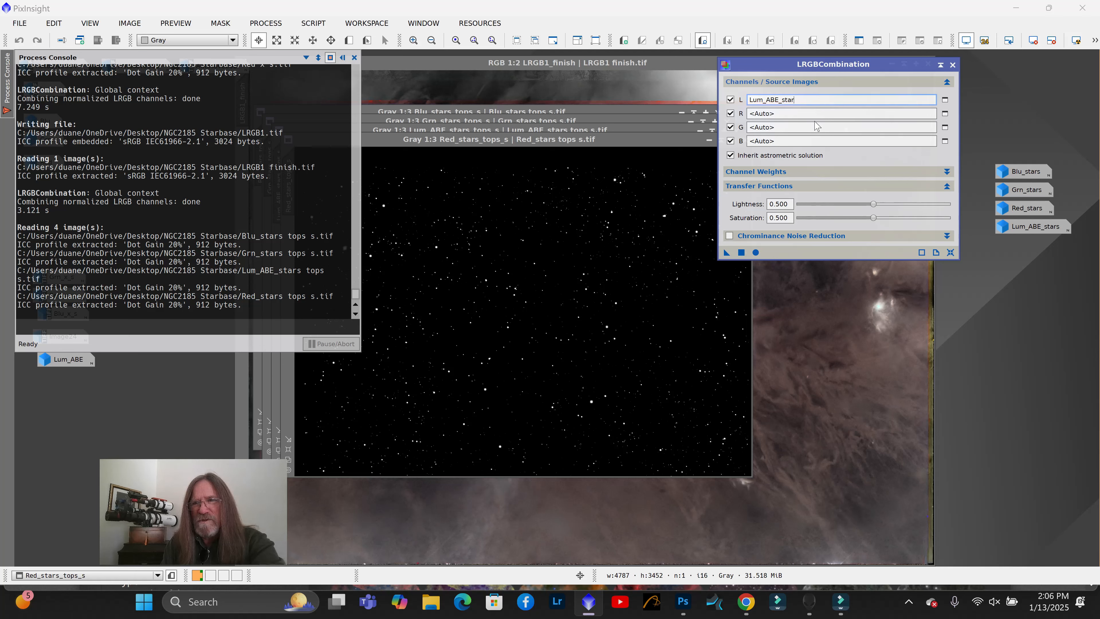
key("BackSpace")
key("BackSpace")
key("BackSpace")
key("BackSpace")
key("BackSpace")
key("BackSpace")
key("BackSpace")
key("BackSpace")
key("BackSpace")
key("BackSpace")
key("BackSpace")
key("BackSpace")
key("BackSpace")
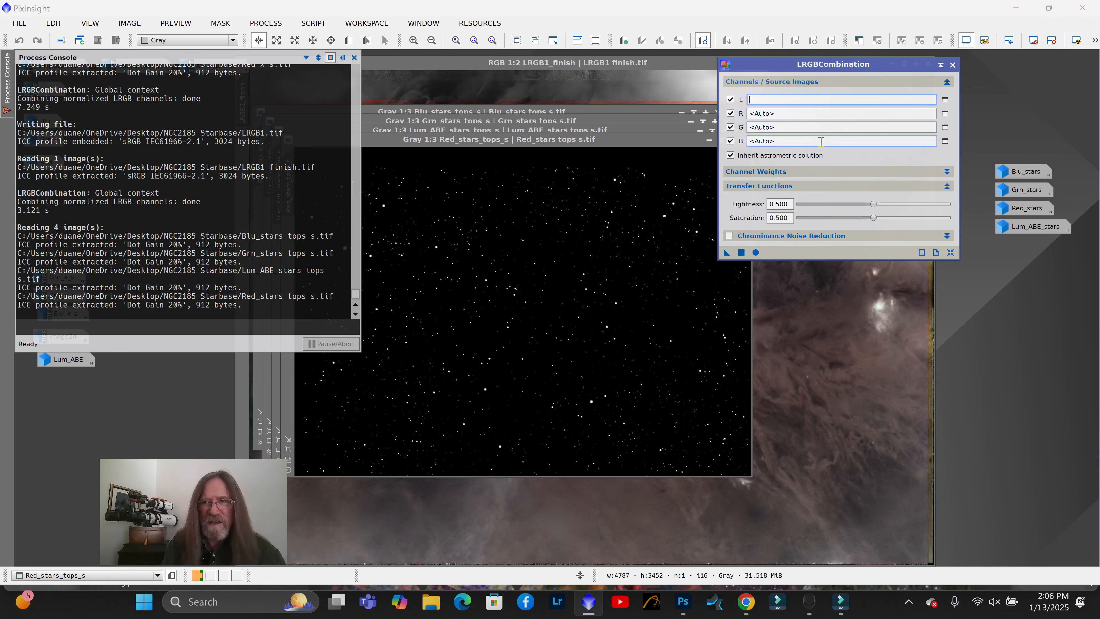
Minimize the Red_stars_tops_s and Lum_ABE_stars_tops_s images and assign them as LRGBCombination's R and L sources
left_click_drag(884, 66, 961, 86)
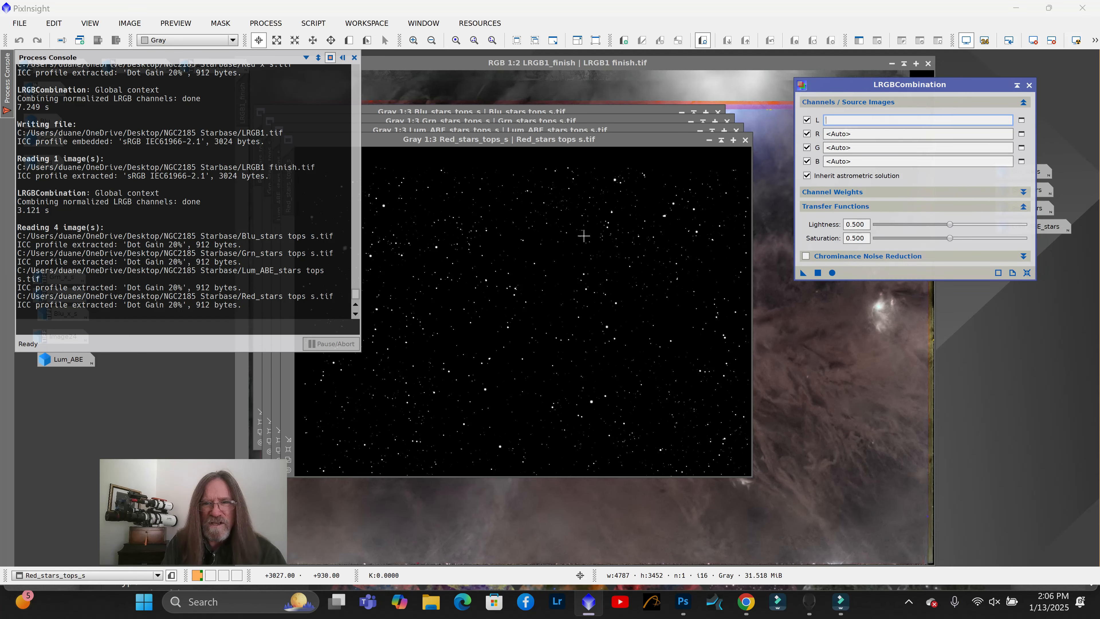
left_click(710, 140)
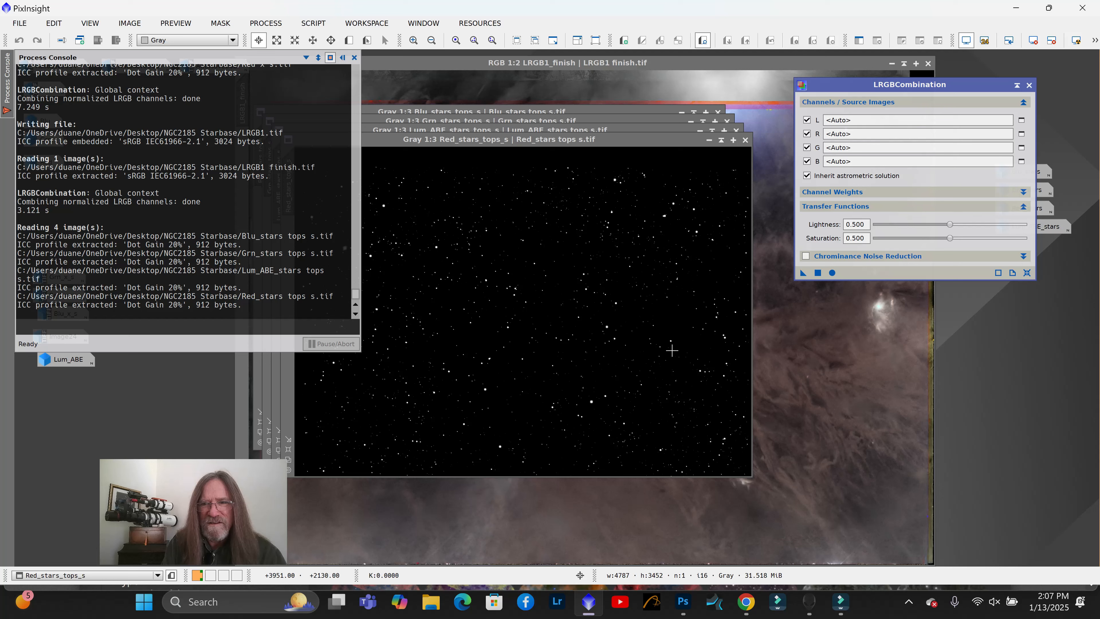
left_click(710, 140)
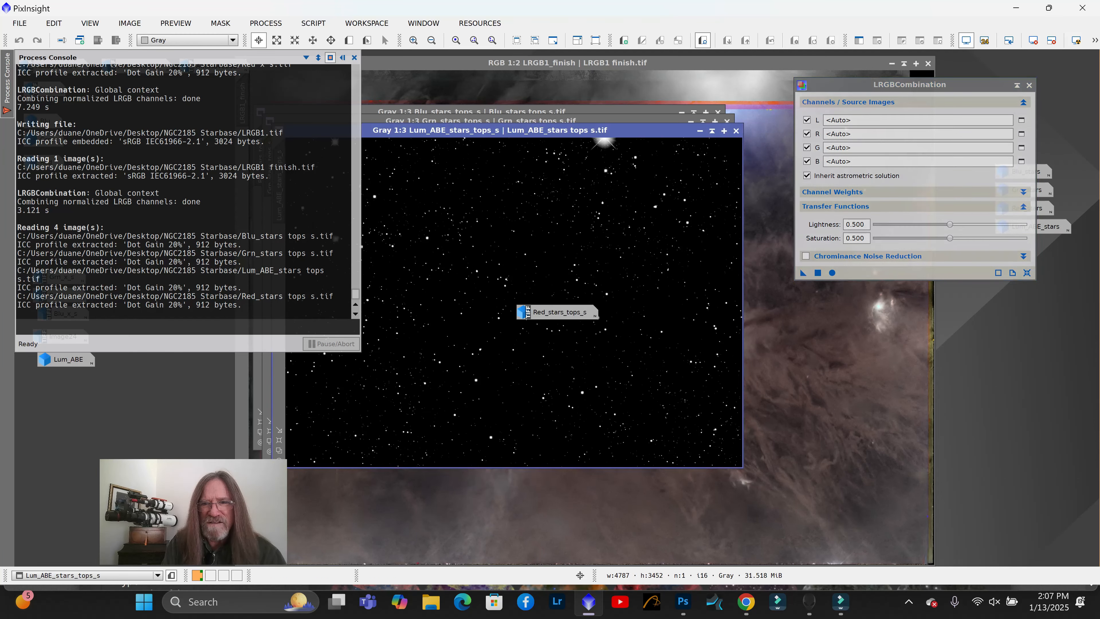
left_click_drag(558, 312, 870, 133)
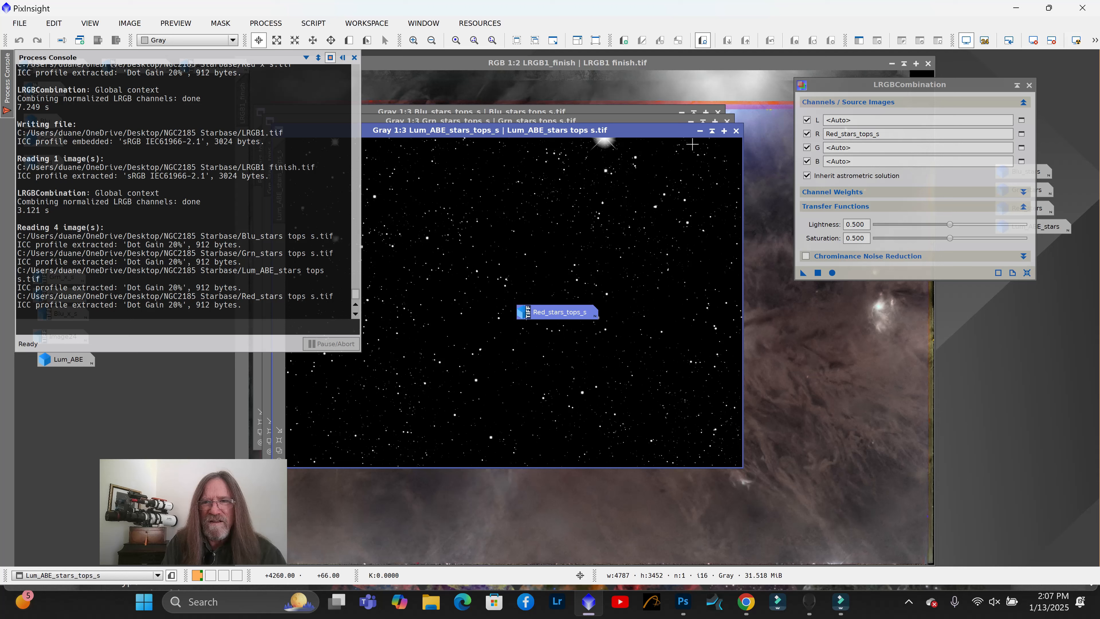
left_click(701, 131)
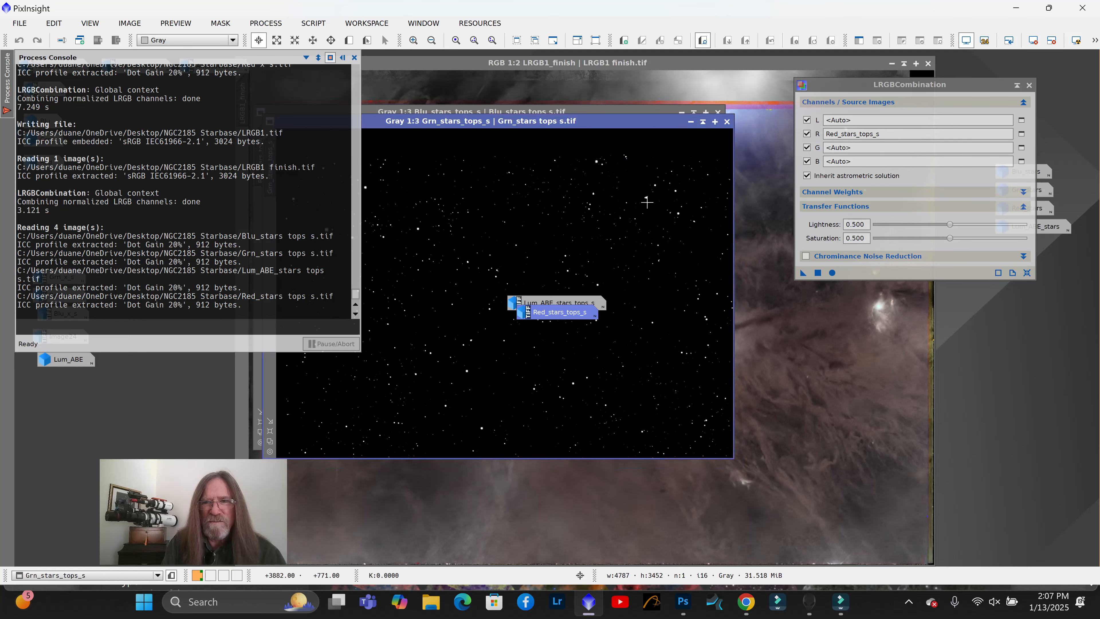
left_click_drag(561, 305, 870, 120)
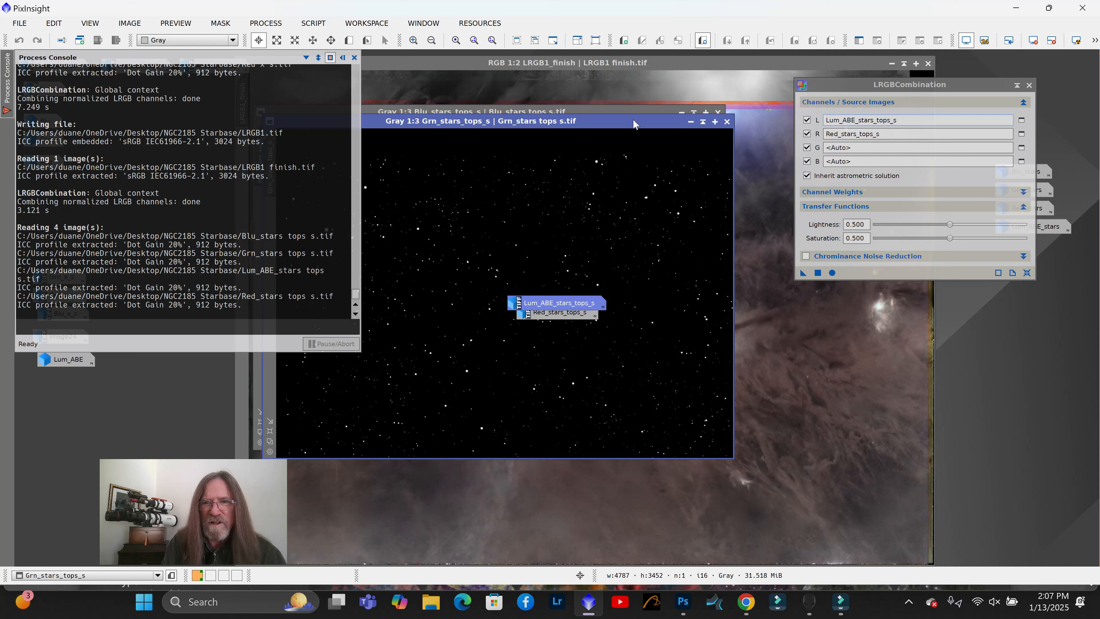
Minimize and assign Grn_stars_tops_s as the G source and Blu_stars_tops_s as B, and run the combination globally
left_click(691, 122)
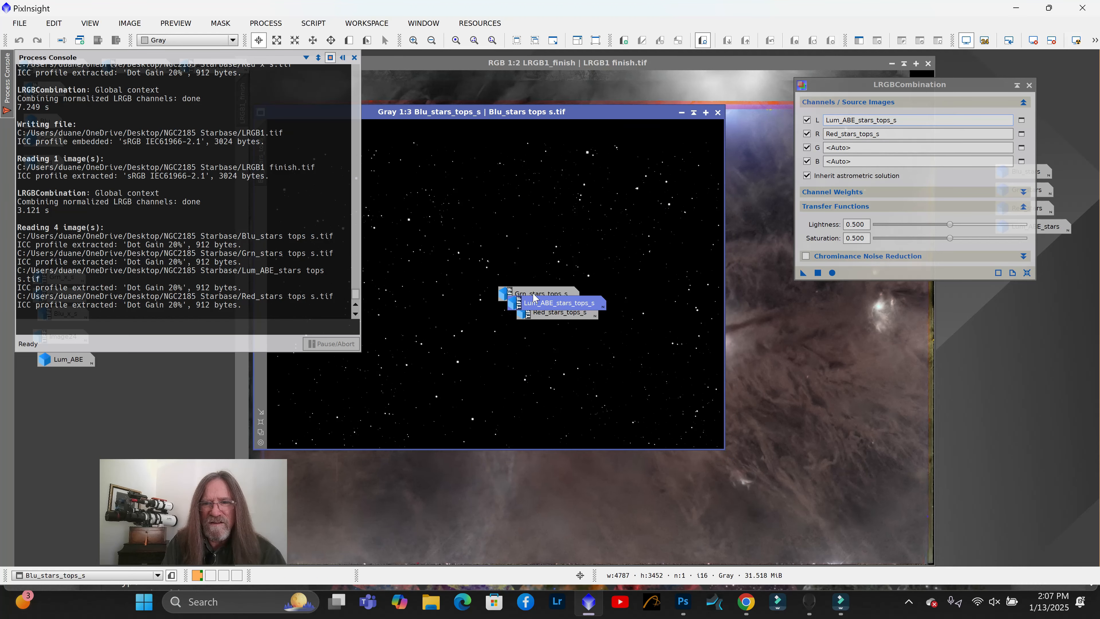
left_click_drag(551, 293, 884, 146)
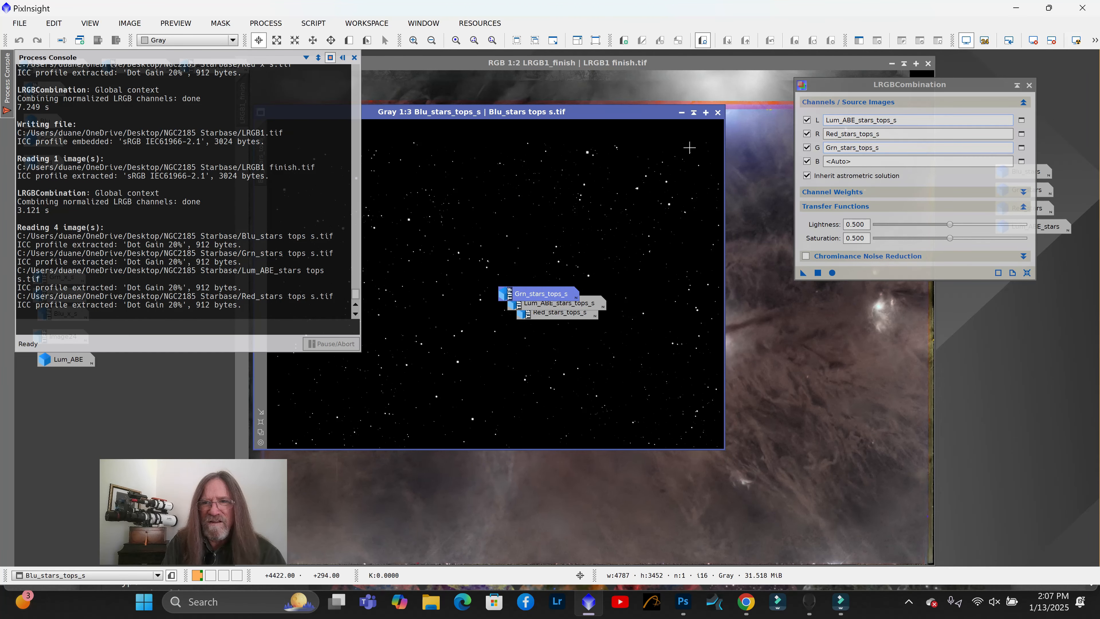
left_click(681, 112)
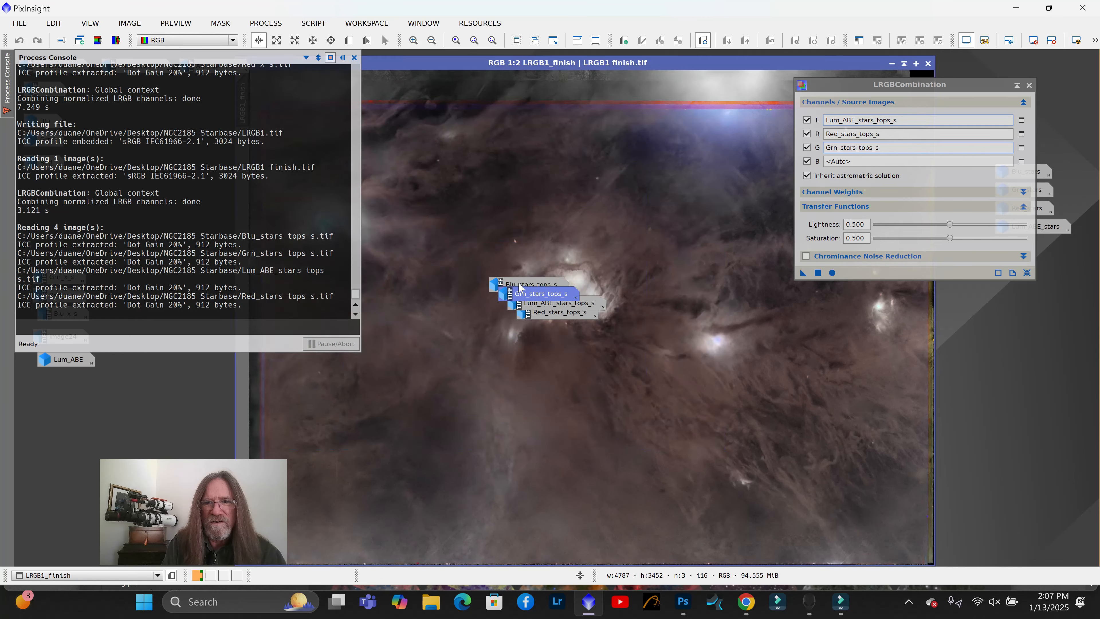
left_click_drag(520, 285, 858, 162)
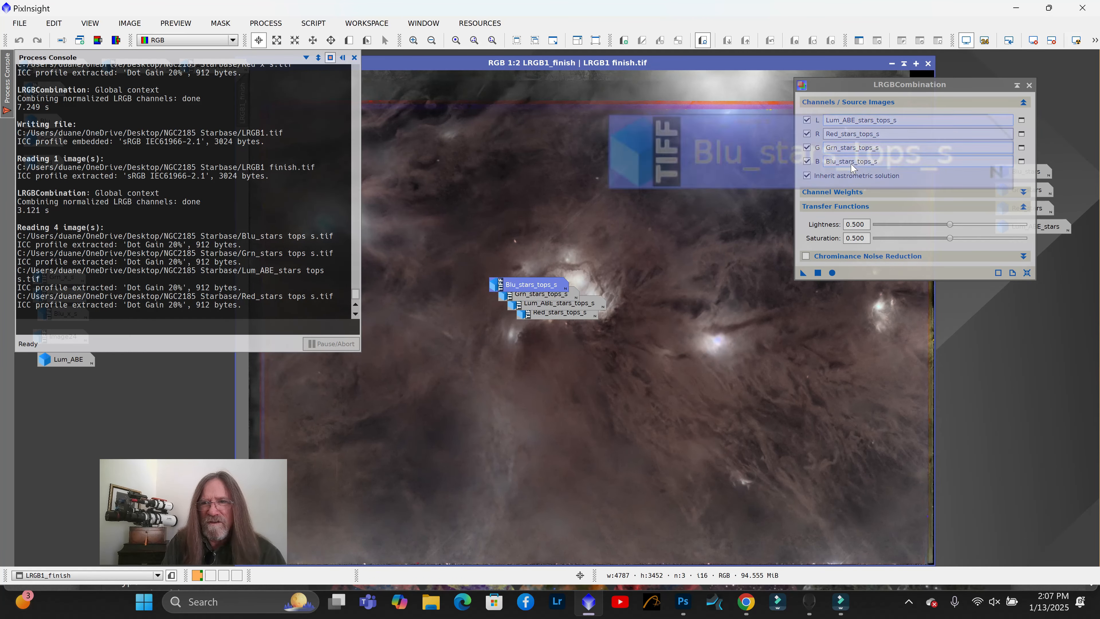
left_click(832, 272)
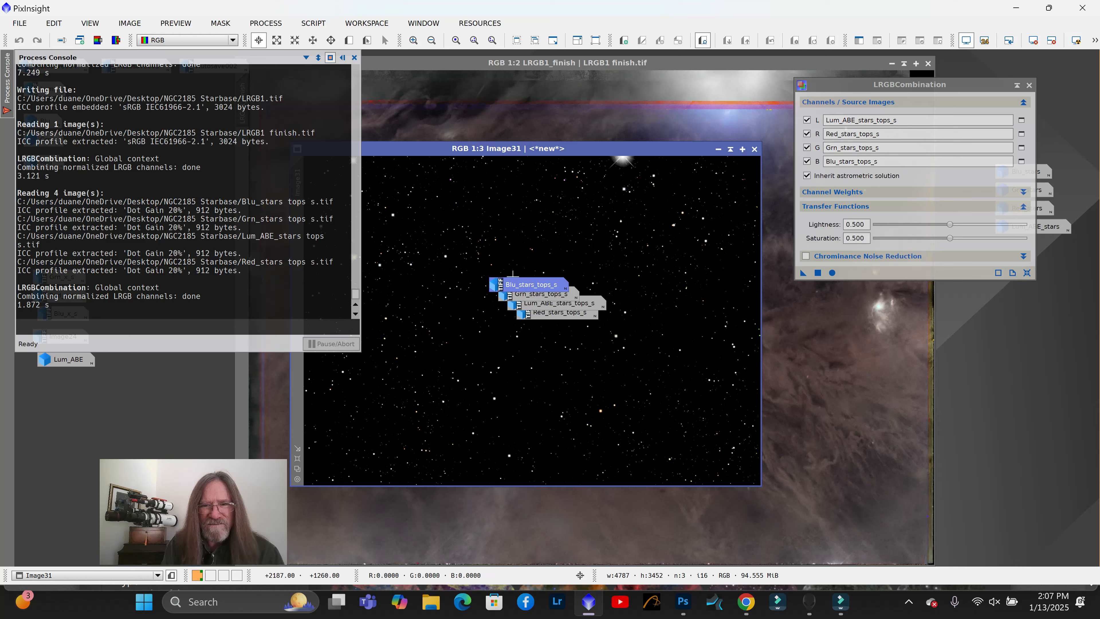
Minimize LRGB1_finish and move the four stars_tops_s icons beneath the Lum_ABE icon, with the Process Console hidden
left_click_drag(655, 150, 973, 136)
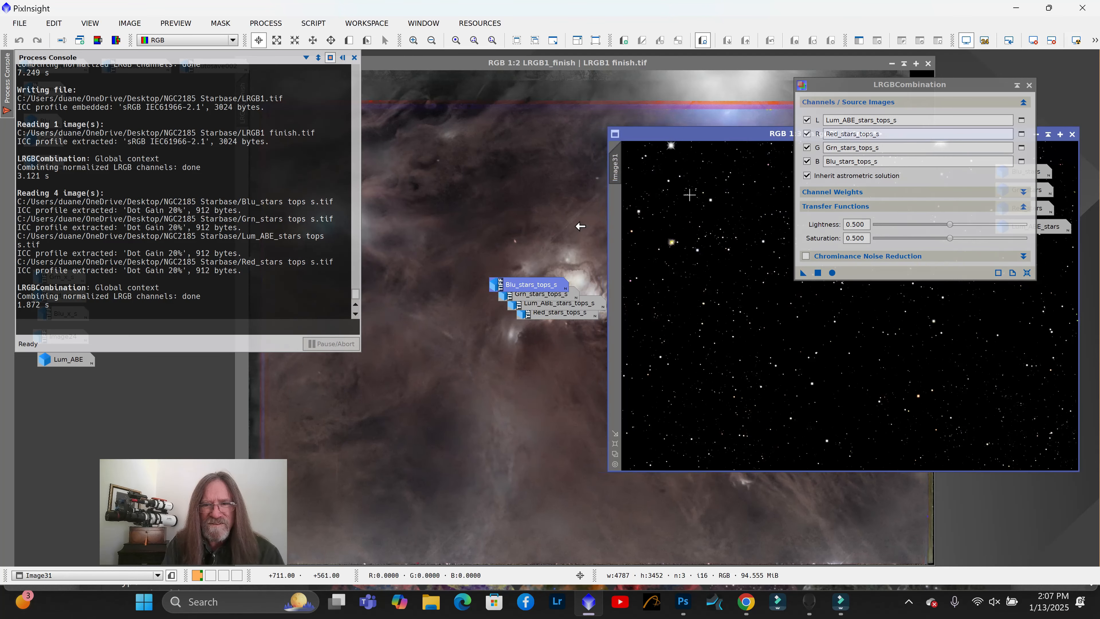
left_click(571, 342)
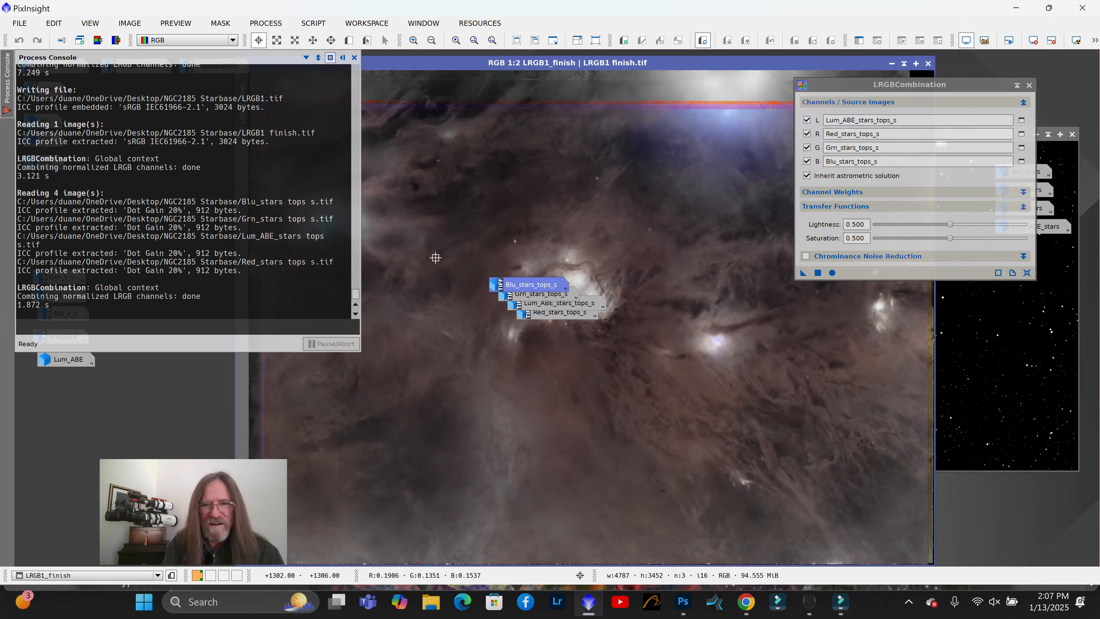
left_click(891, 63)
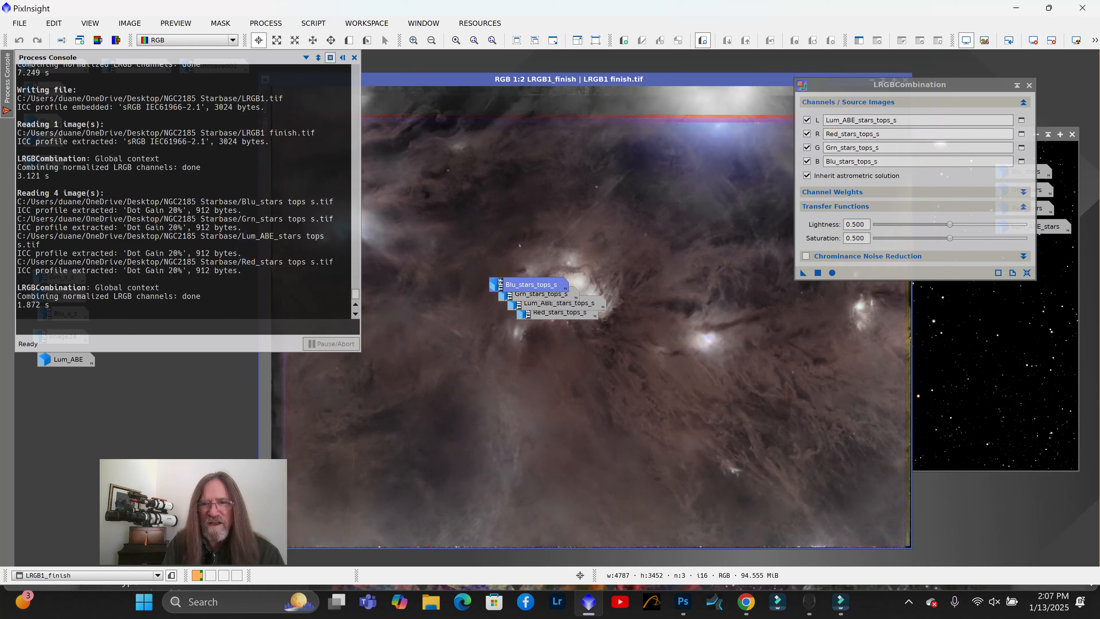
left_click_drag(464, 263, 578, 346)
left_click_drag(543, 287, 83, 384)
left_click(354, 57)
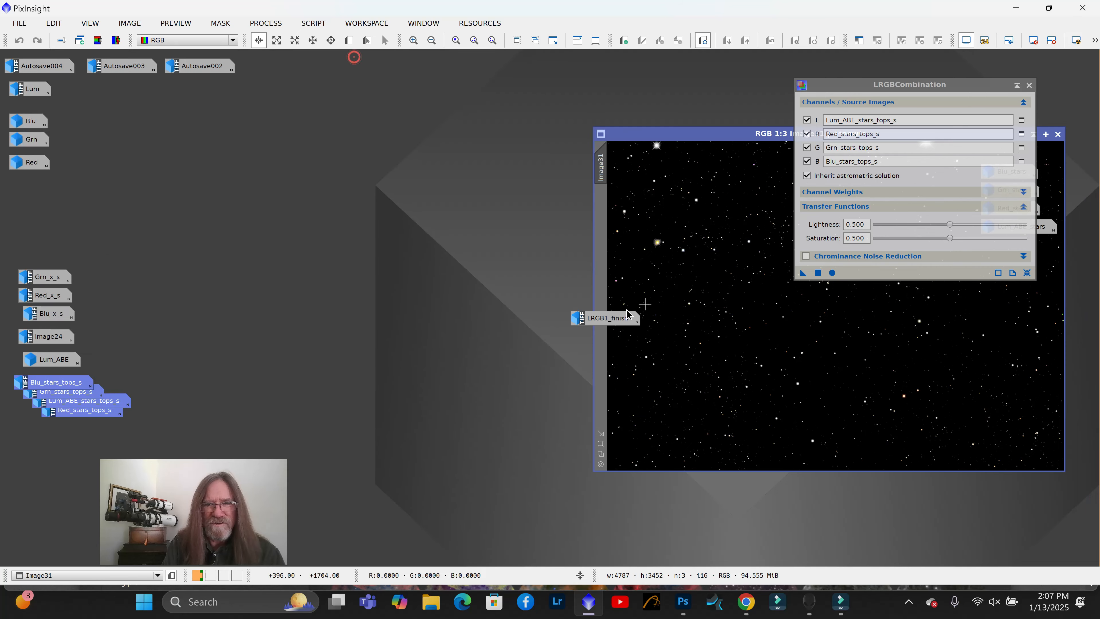
Close LRGBCombination and place the LRGB1_finish icon in the empty workspace above the Blu_stars icon
left_click_drag(623, 319, 466, 161)
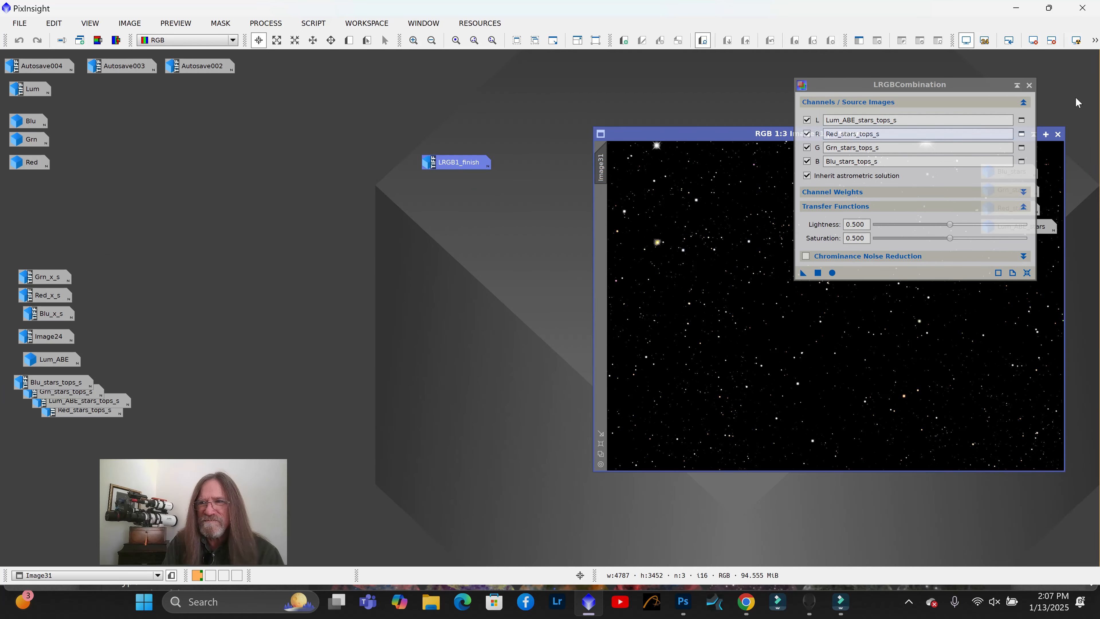
left_click(1030, 85)
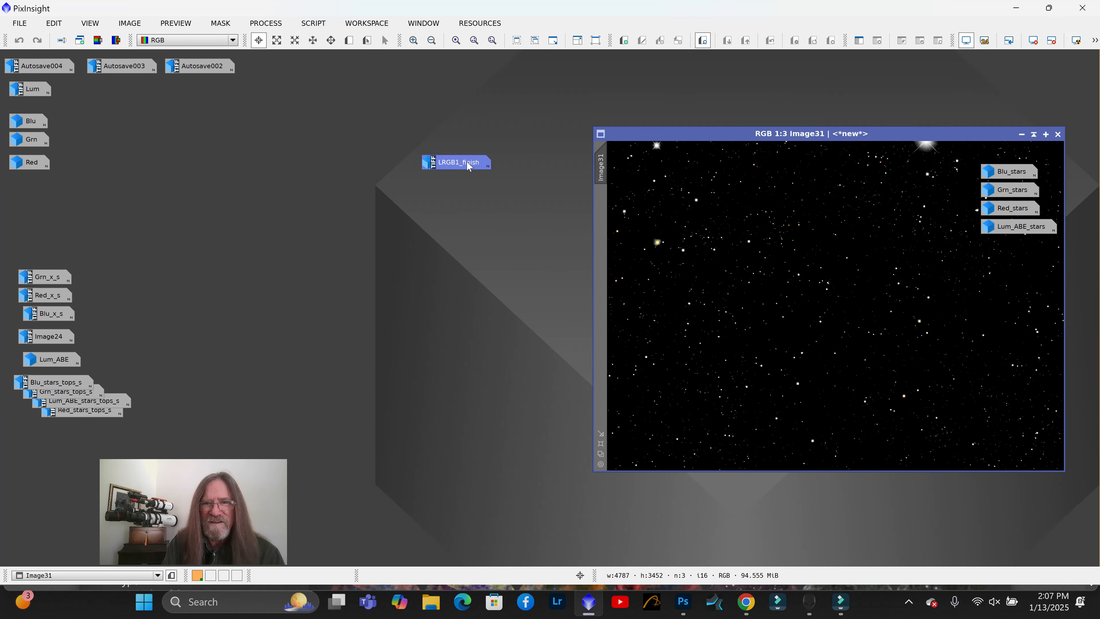
left_click_drag(468, 165, 1026, 83)
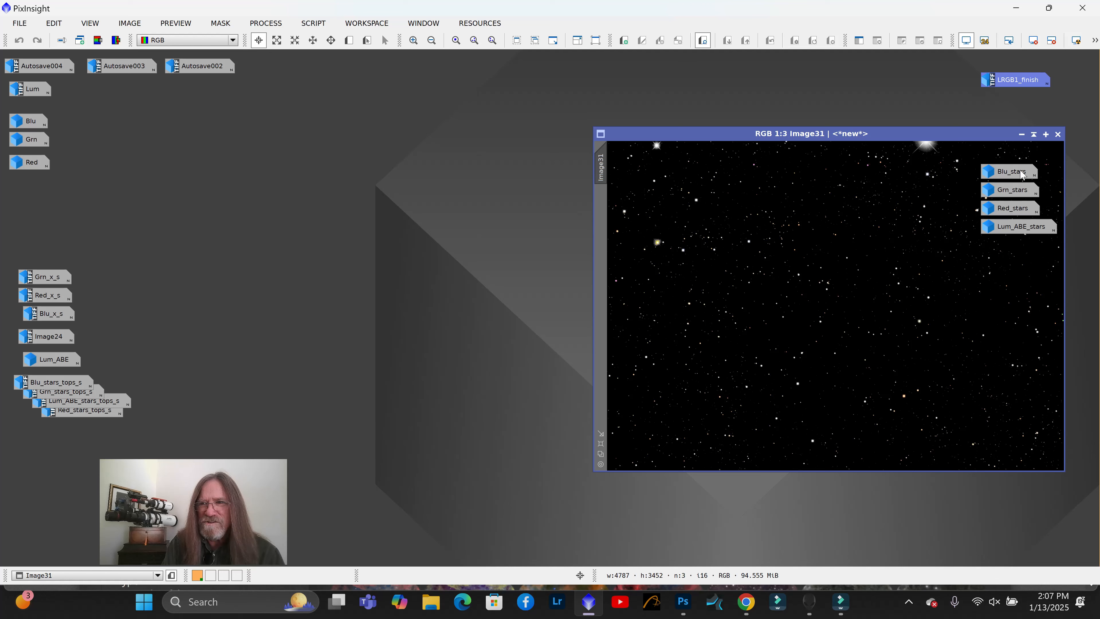
Move the Blu_stars, Grn_stars, Red_stars and Lum_ABE_stars icons beside the Blu, Grn and Red icons, and reposition Image31 in the cleared workspace
left_click_drag(988, 138, 698, 127)
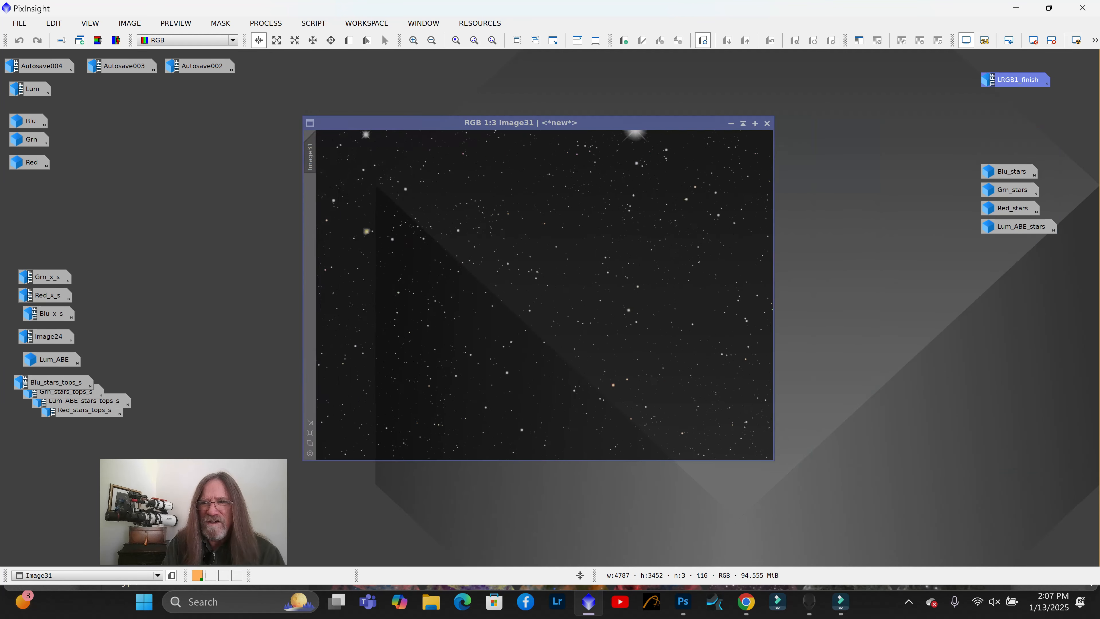
left_click_drag(952, 141, 1075, 284)
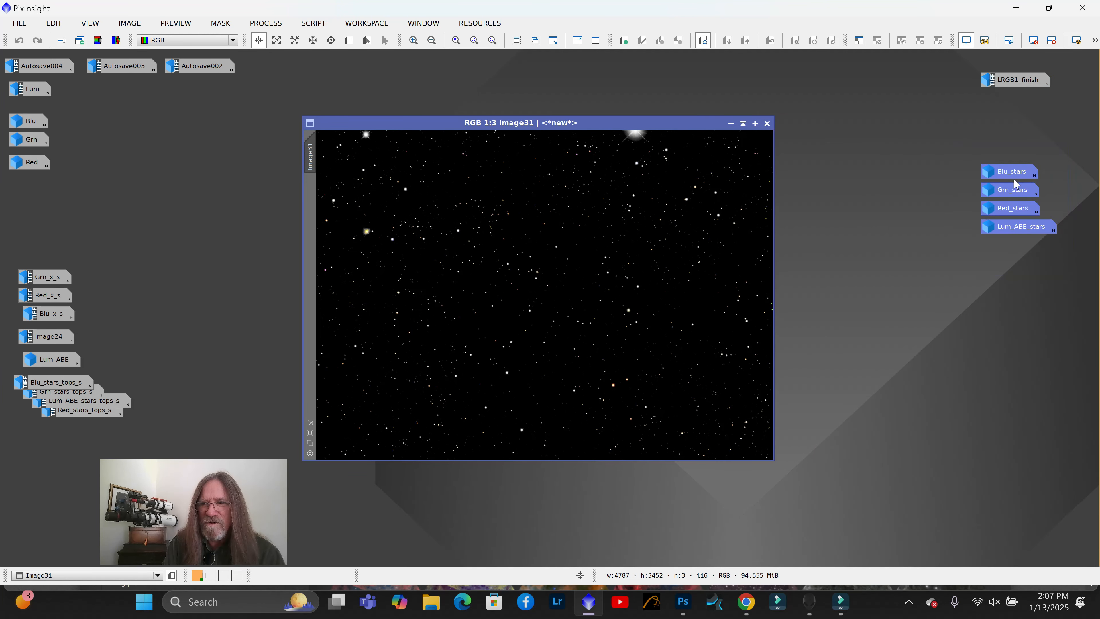
left_click_drag(1016, 180, 122, 138)
left_click_drag(684, 126, 848, 94)
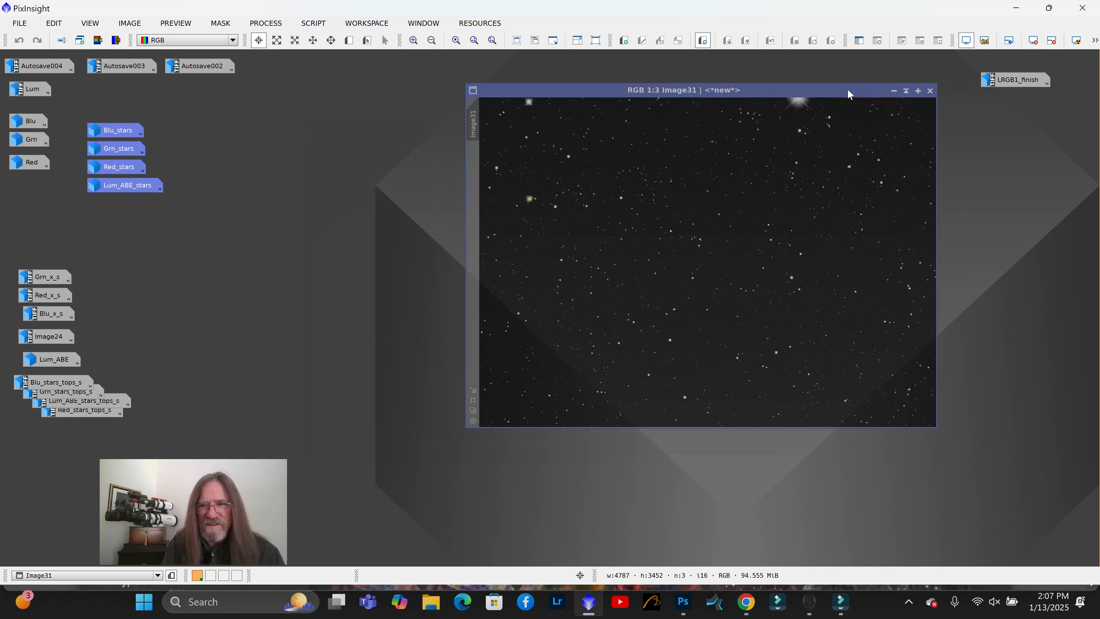
Enlarge Image31, examine the color and shape of its stars up close, and shift its window away from the workspace edge
left_click(475, 402)
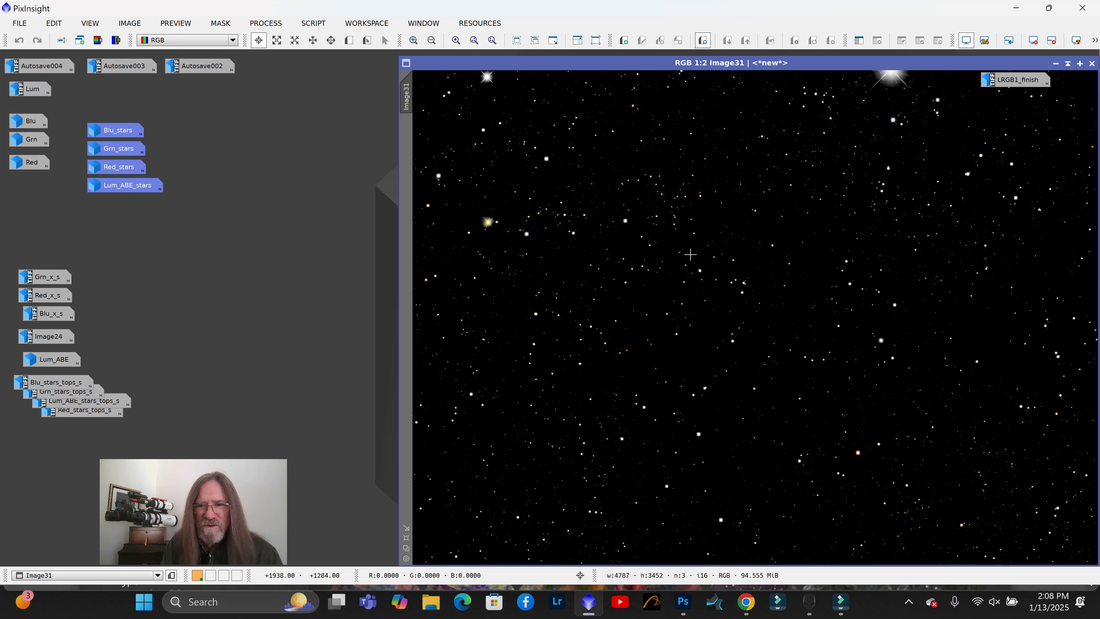
scroll(751, 316, "up", 2)
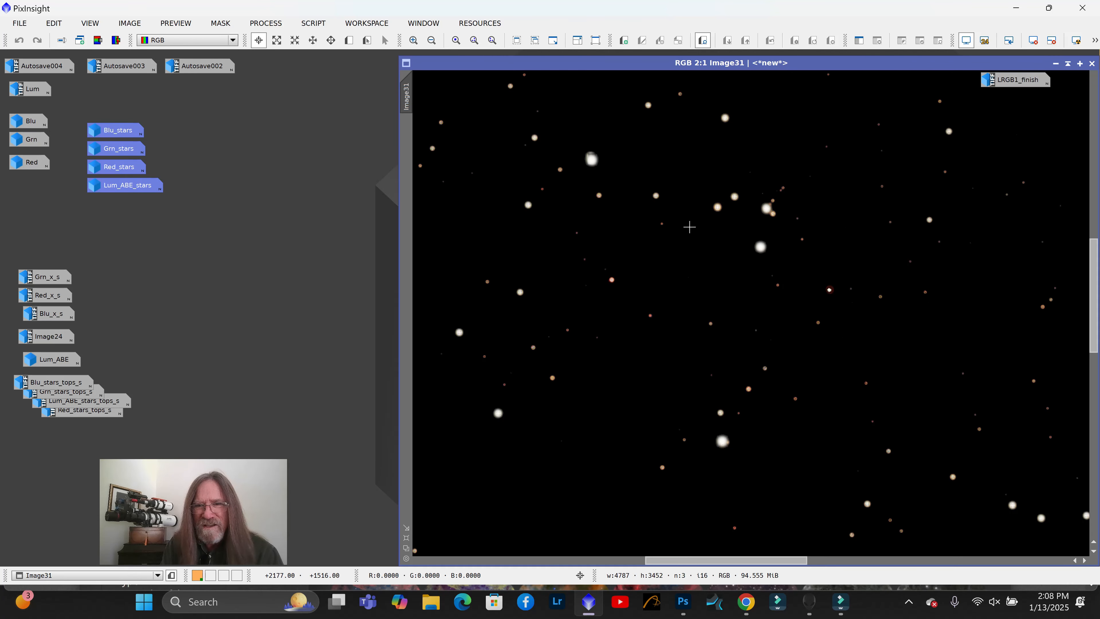
scroll(688, 227, "up", 3)
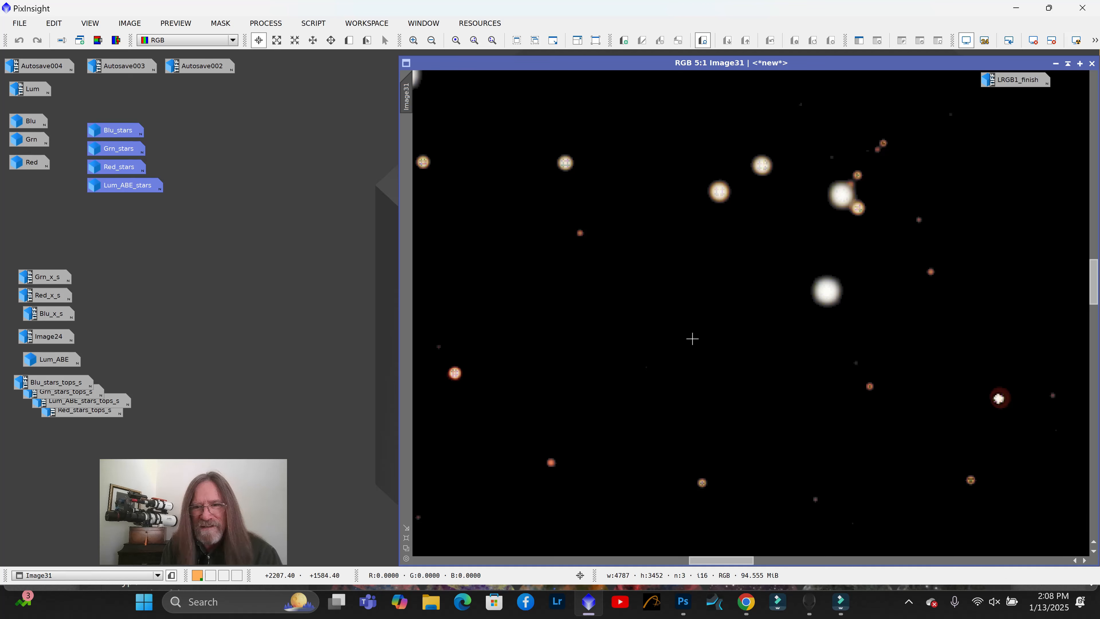
scroll(722, 366, "up", 2)
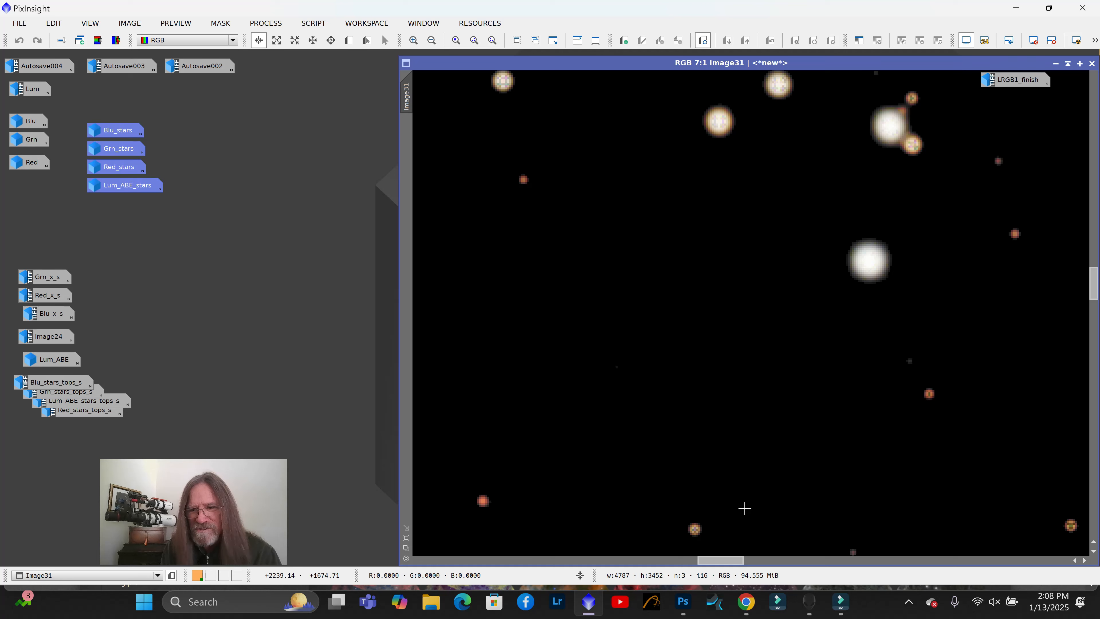
scroll(709, 312, "down", 3)
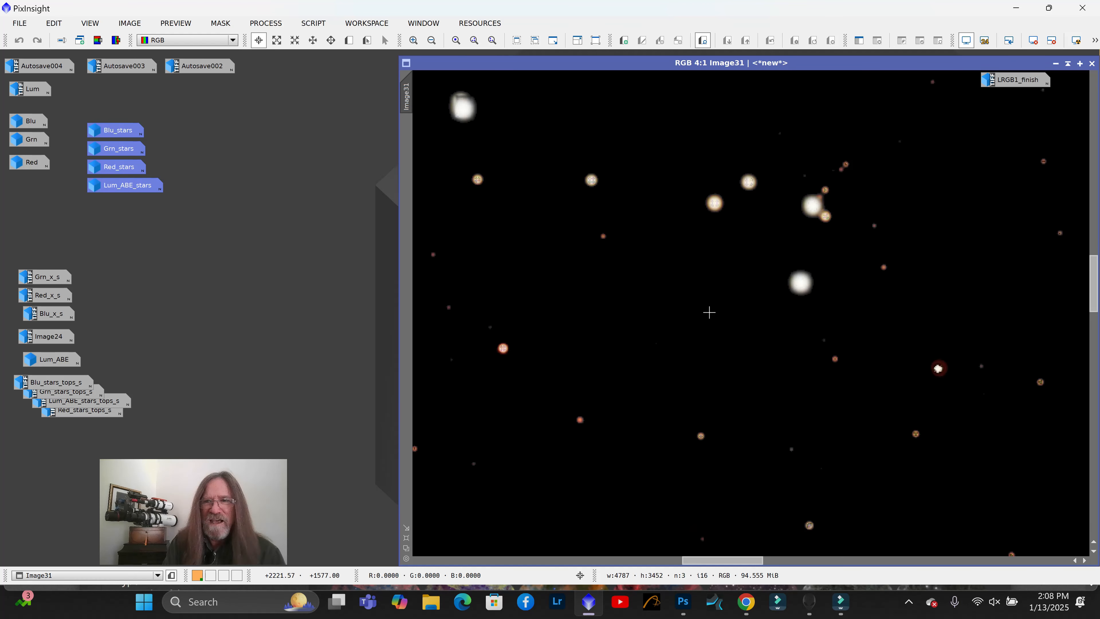
scroll(743, 300, "down", 2)
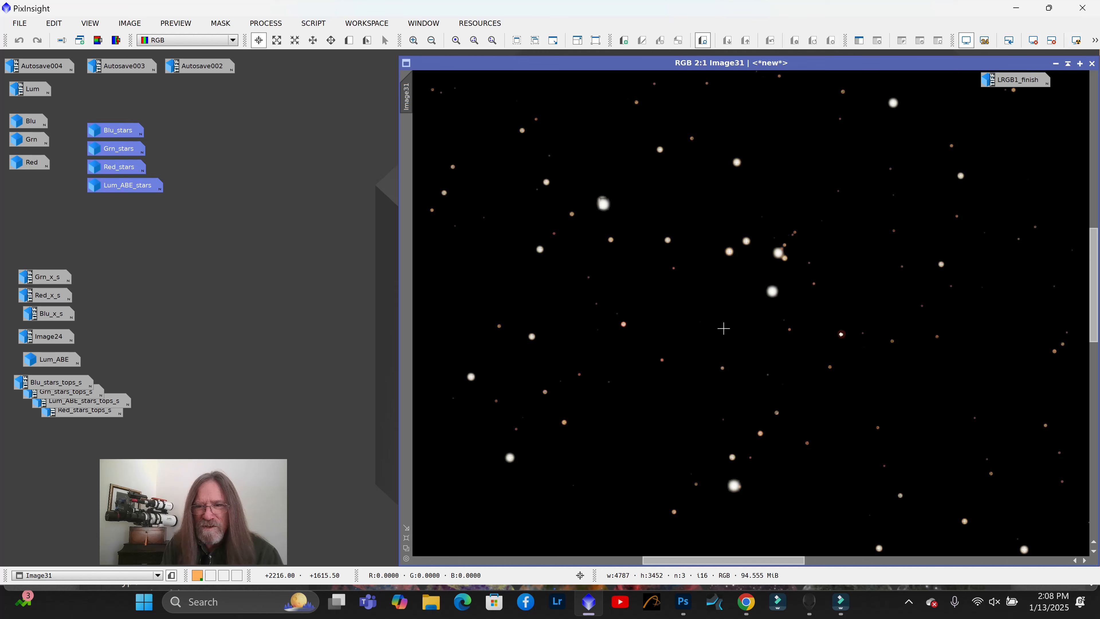
scroll(744, 346, "down", 1)
scroll(767, 363, "up", 1)
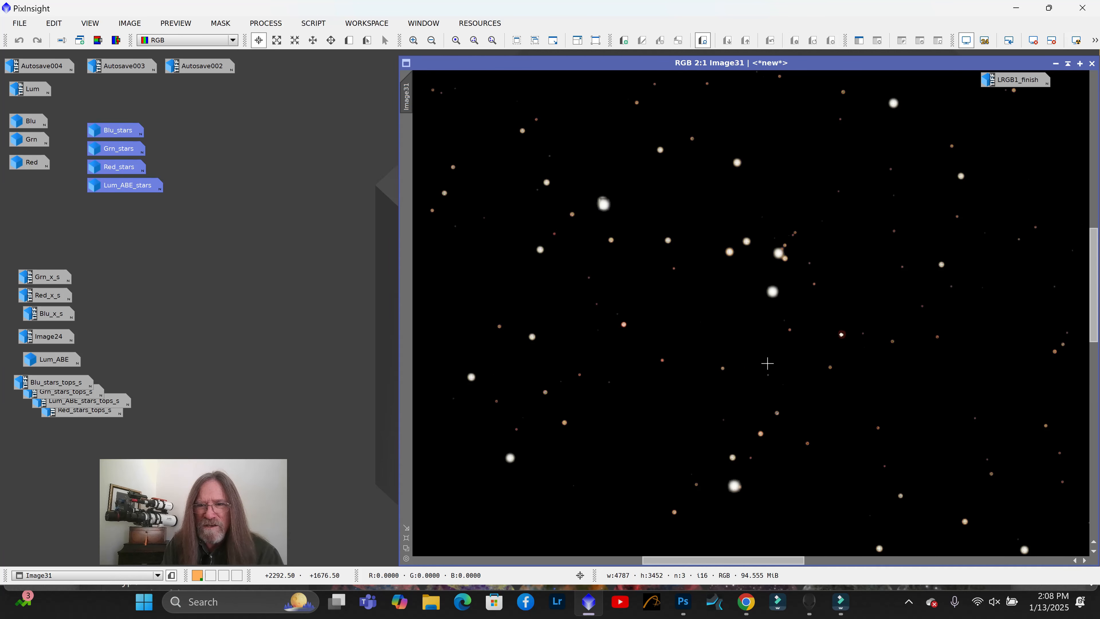
scroll(766, 364, "down", 4)
scroll(767, 363, "up", 2)
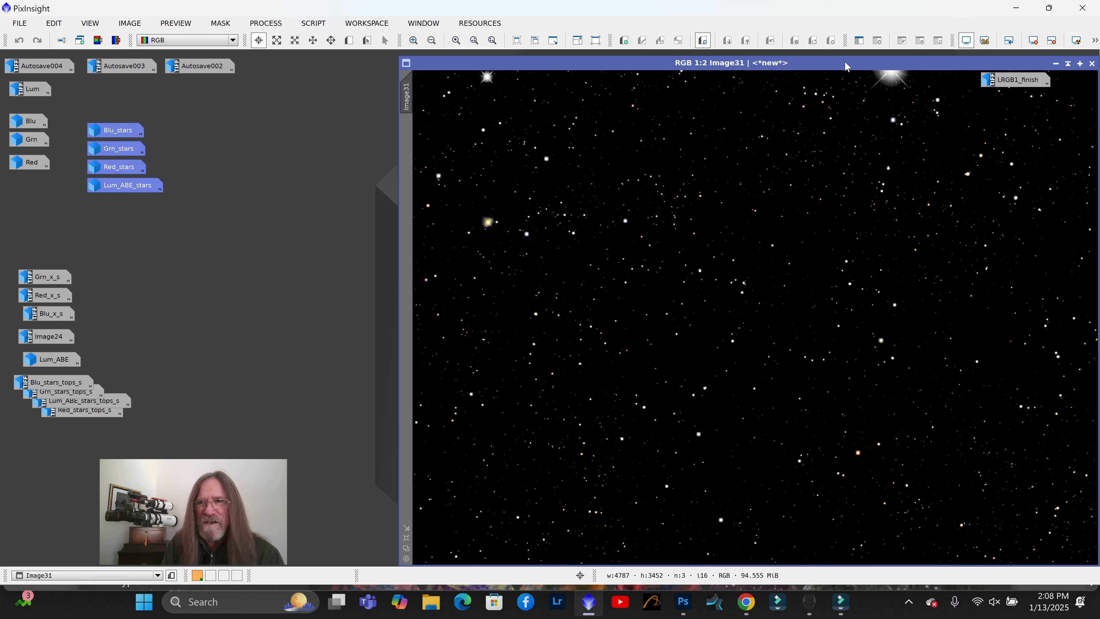
left_click_drag(848, 64, 741, 70)
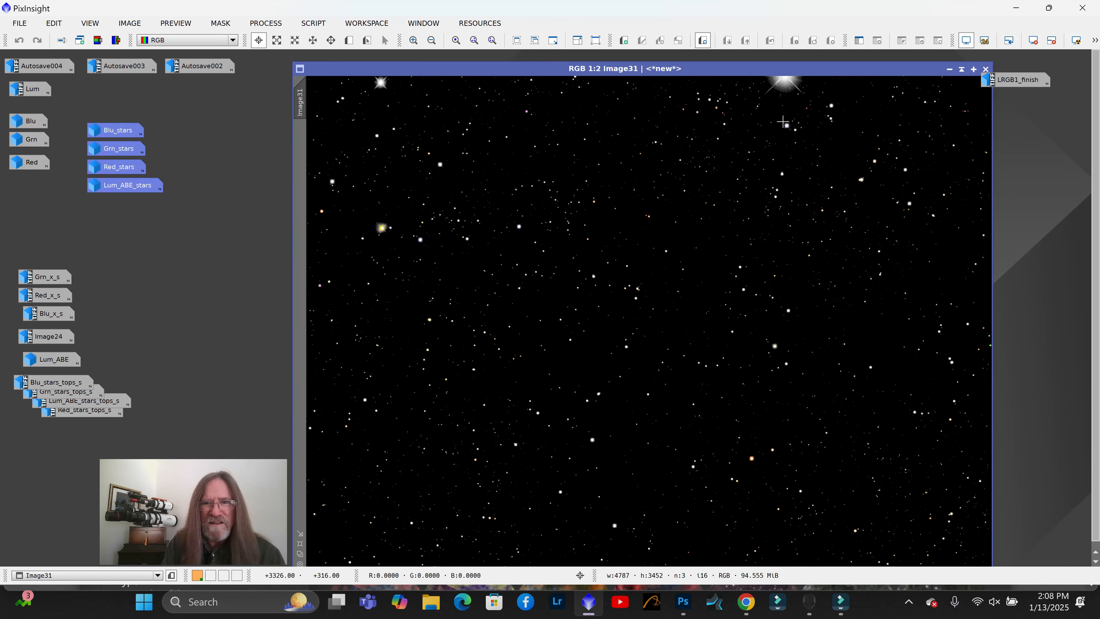
Save Image31 as the 16-bit uncompressed TIFF file "LRGB stars 1" in the NGC2185 Starbase folder
left_click(25, 22)
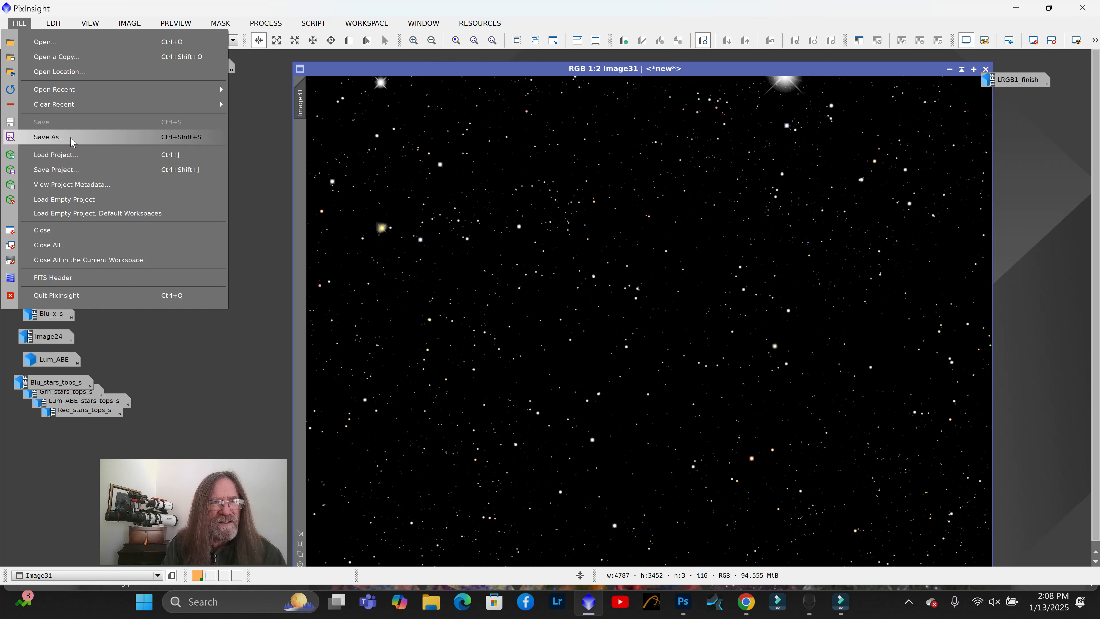
left_click(49, 137)
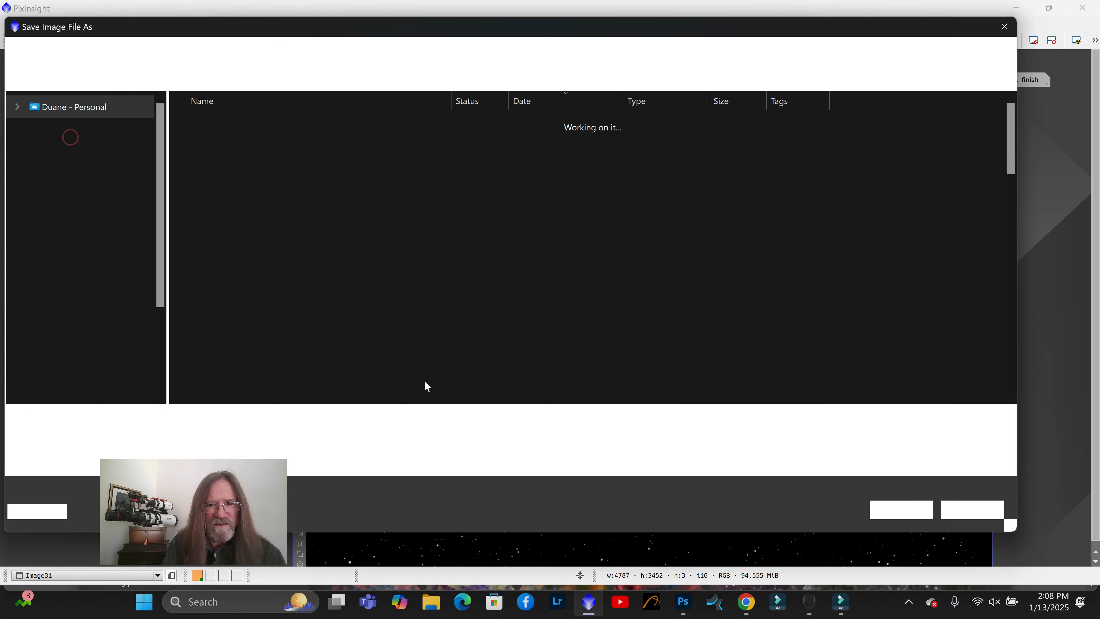
left_click(153, 419)
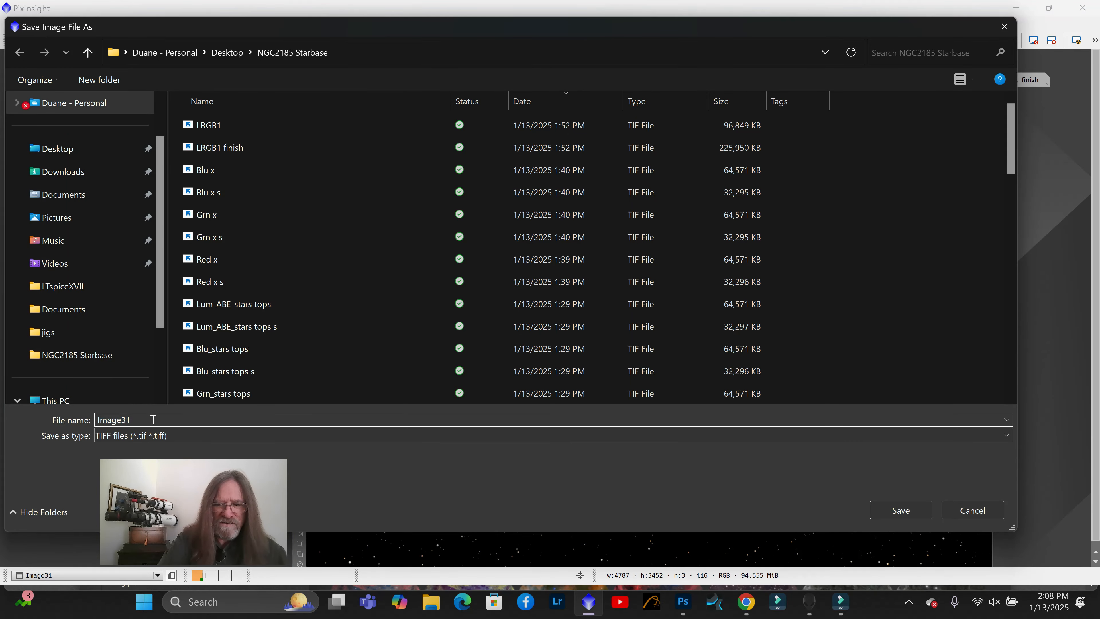
key("BackSpace")
key("BackSpace")
key("BackSpace")
key("BackSpace")
key("BackSpace")
key("BackSpace")
type("L")
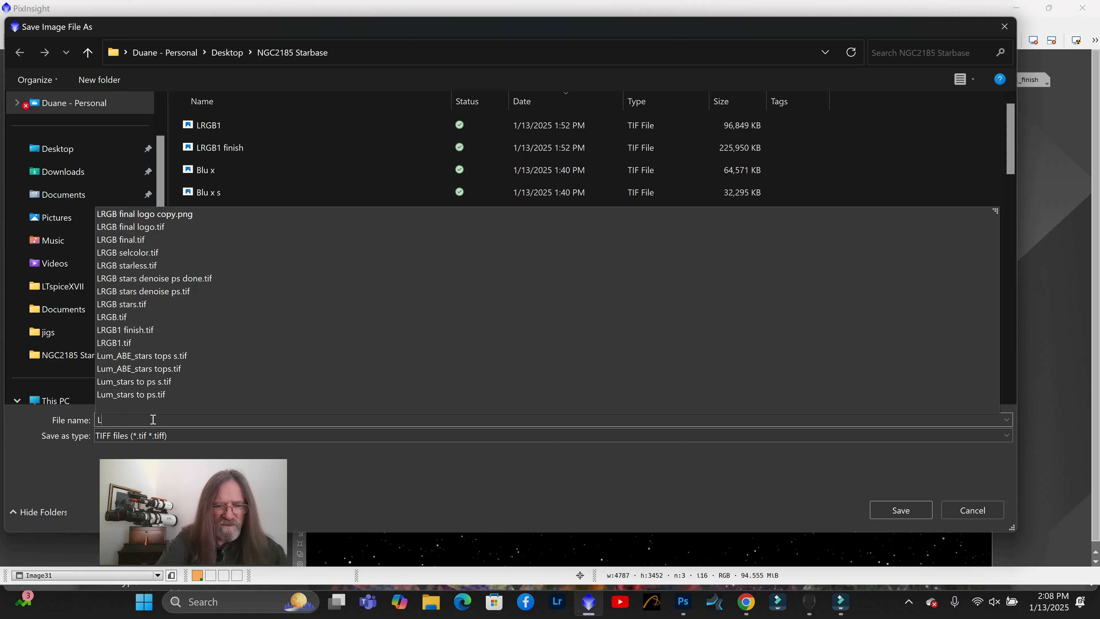
type("RGB stars")
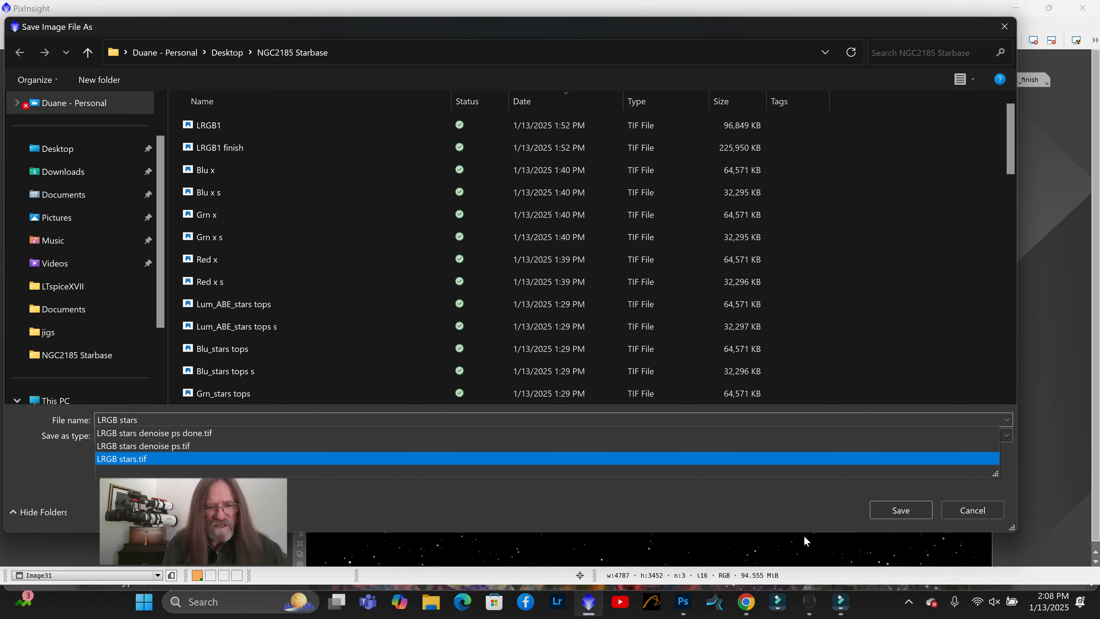
type(" 1")
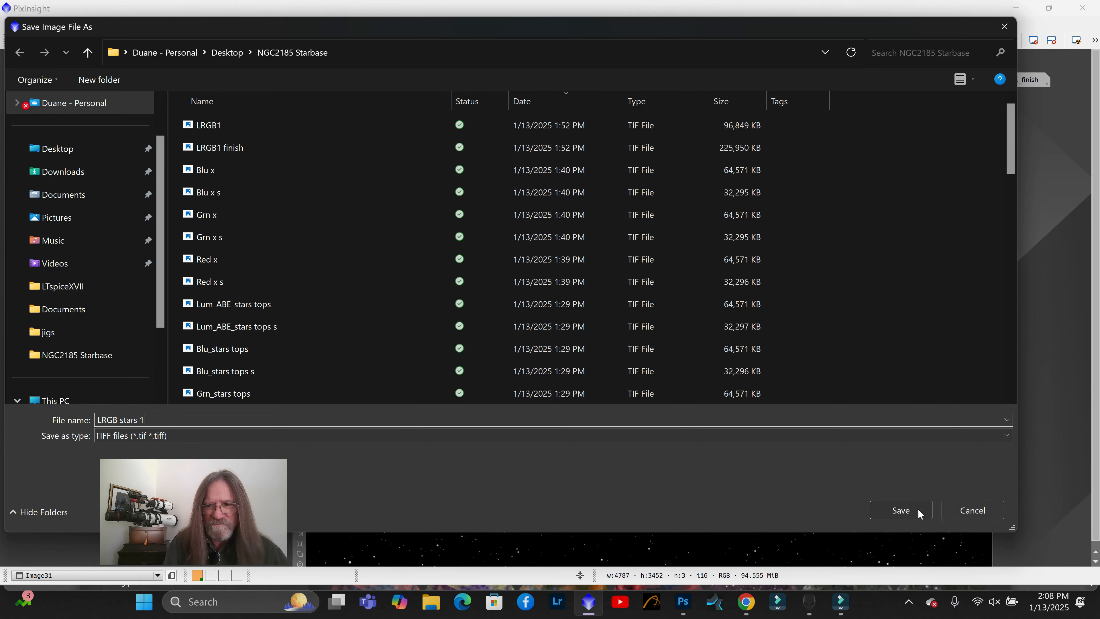
left_click(907, 510)
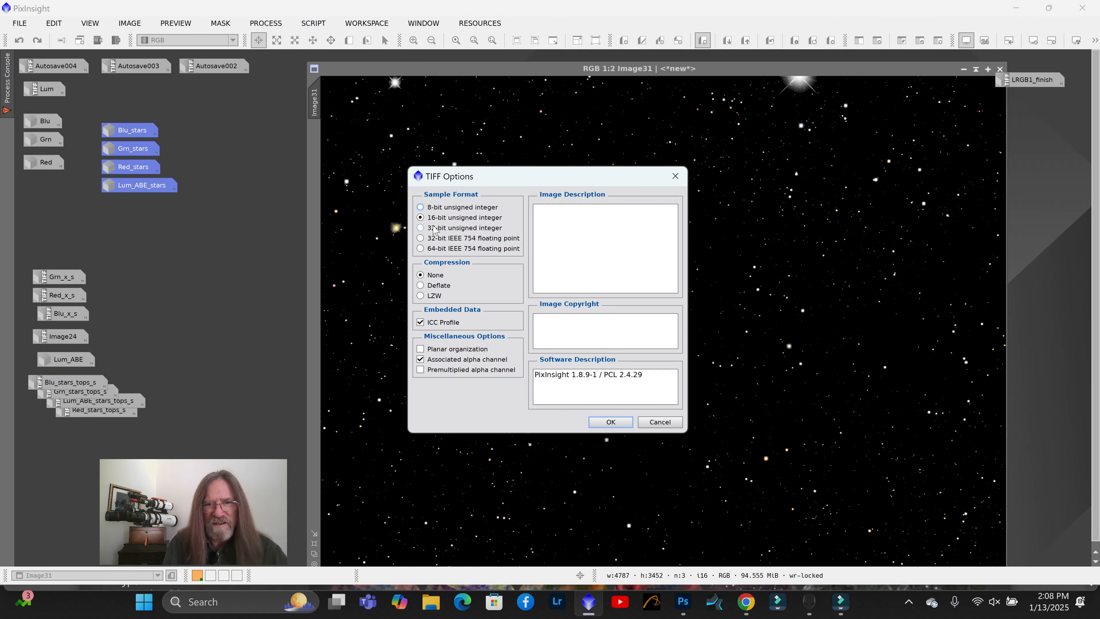
left_click(613, 421)
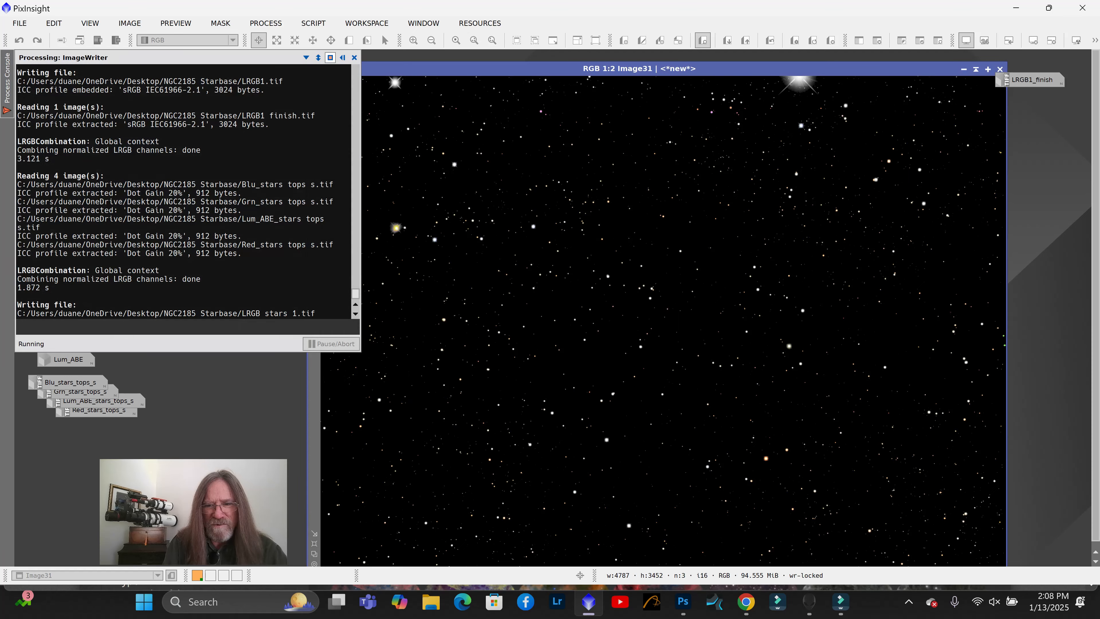
Switch to Photoshop and open the LRGB stars 1 TIFF file from the NGC2185 Starbase folder
left_click(684, 607)
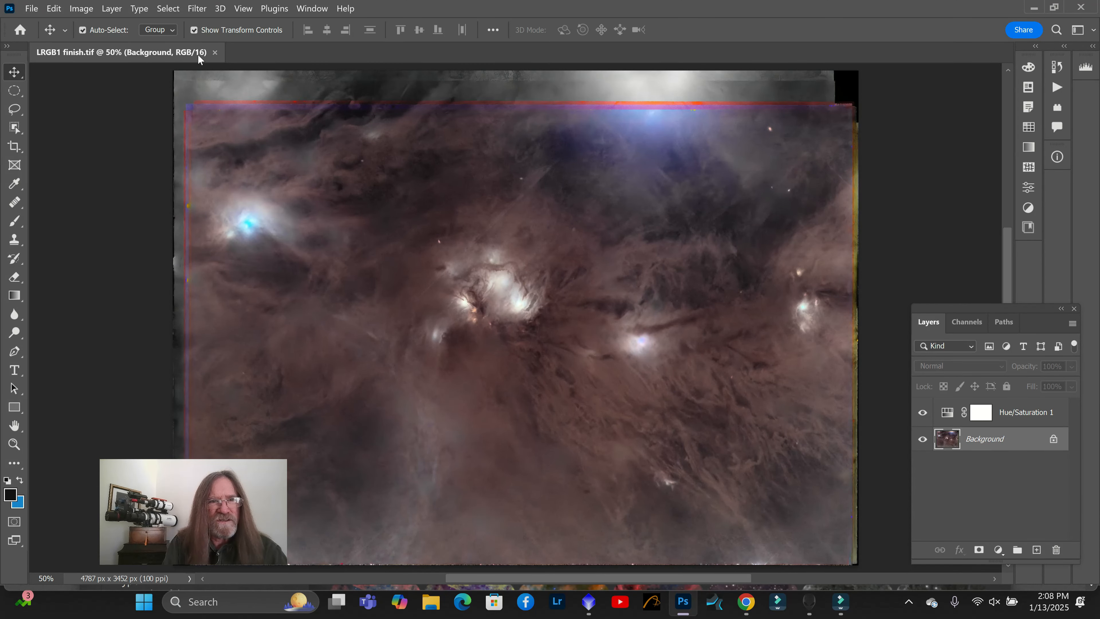
left_click(31, 9)
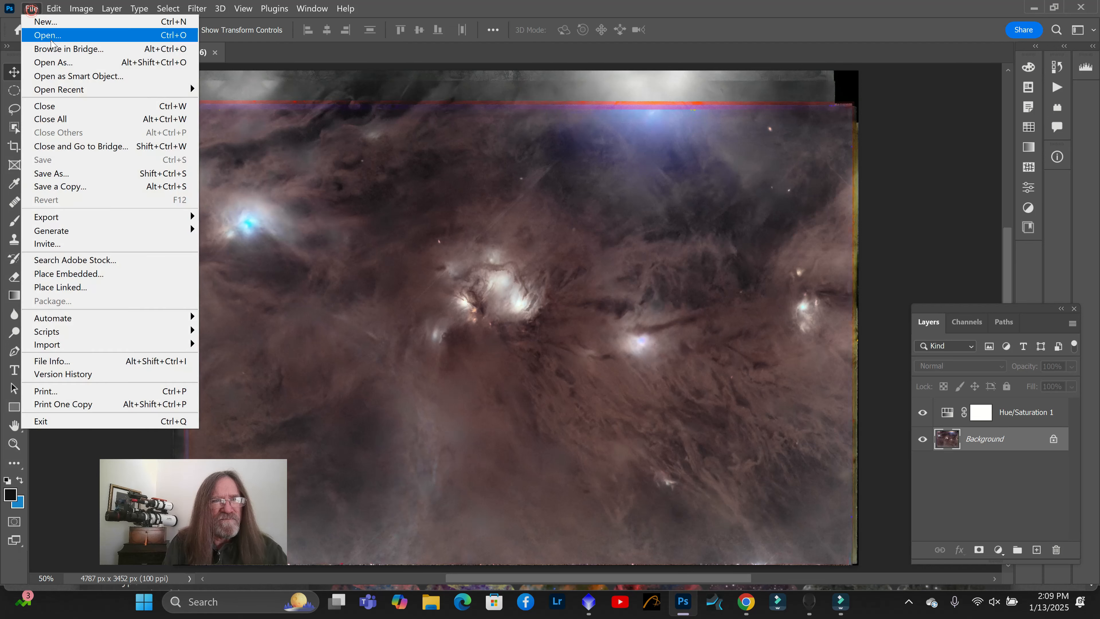
left_click(56, 37)
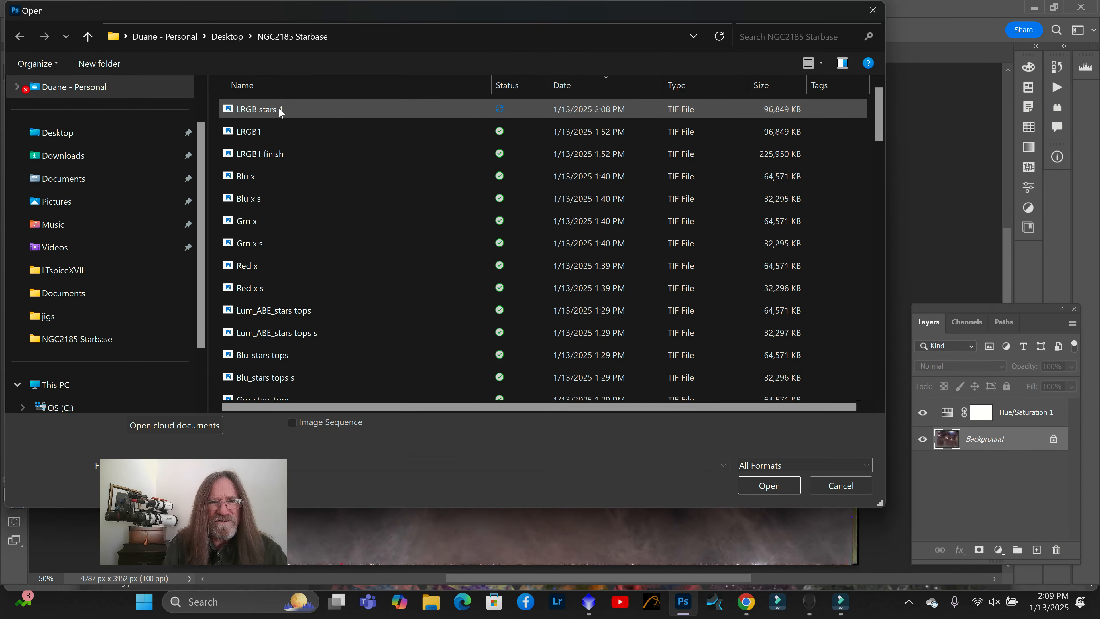
left_click(278, 109)
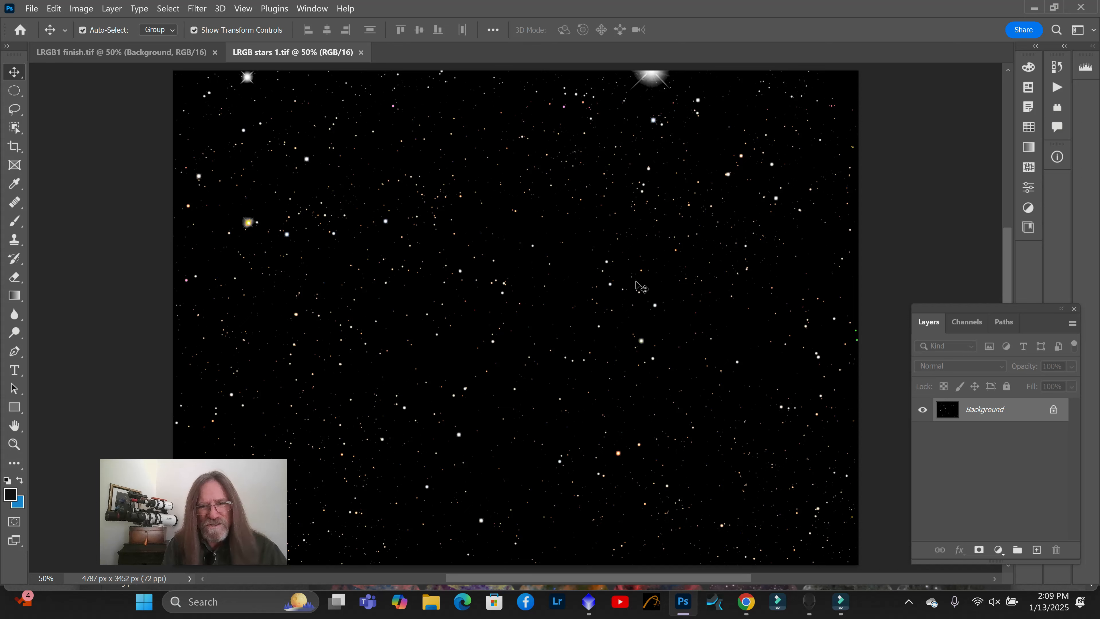
Start the Dust & Scratches filter on the star image and preview radii from 1 to 3 pixels
left_click(196, 8)
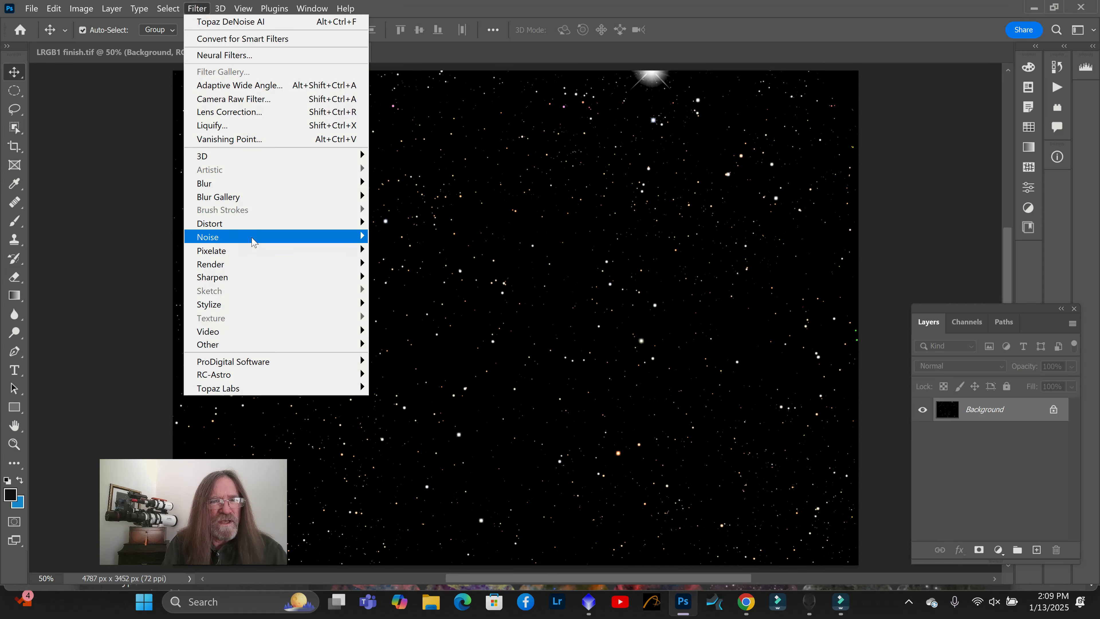
mouse_move(251, 237)
left_click(416, 264)
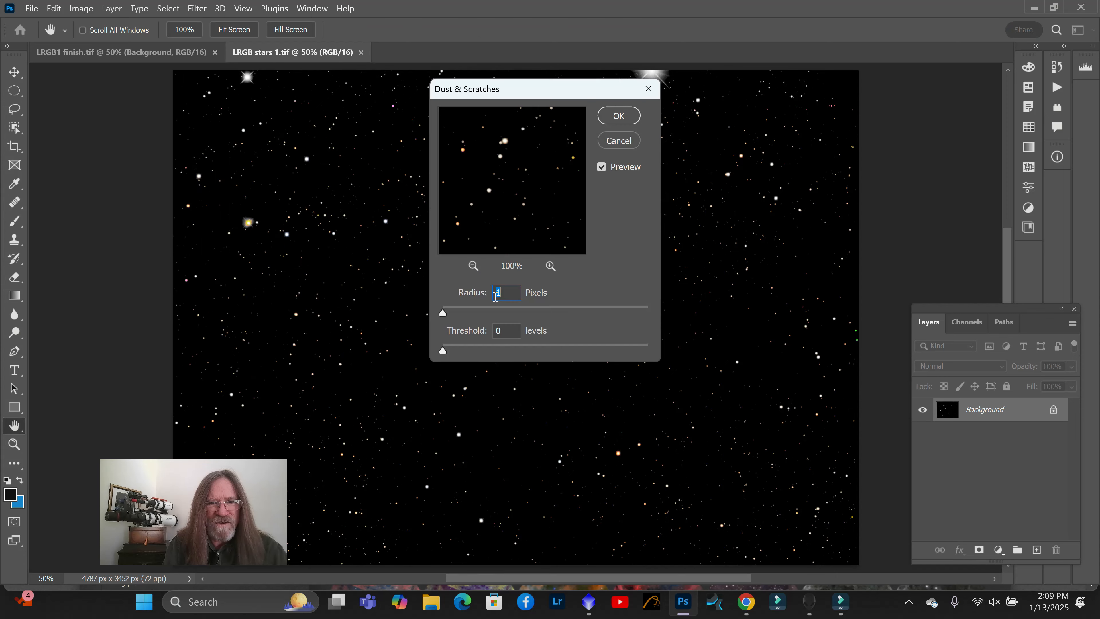
key("BackSpace")
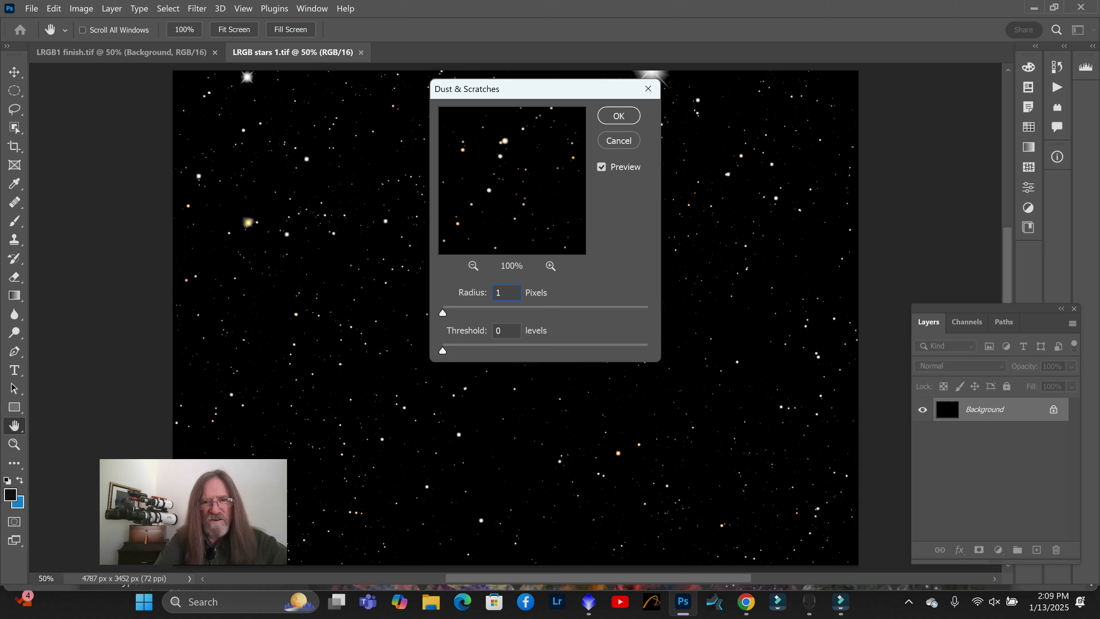
type("1")
key("BackSpace")
type("2")
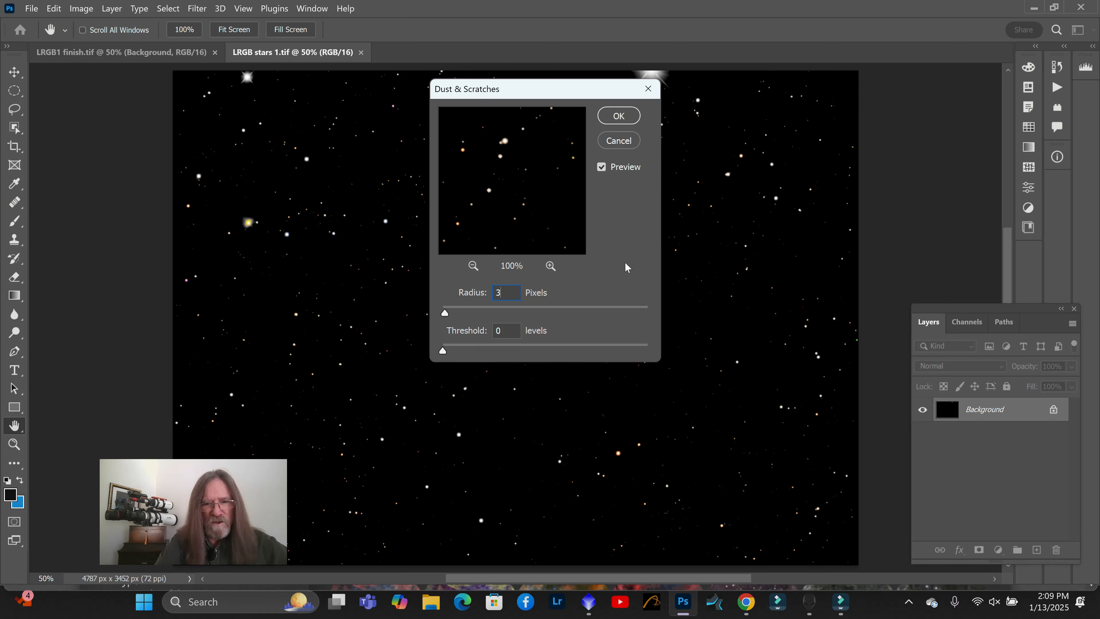
key("Up")
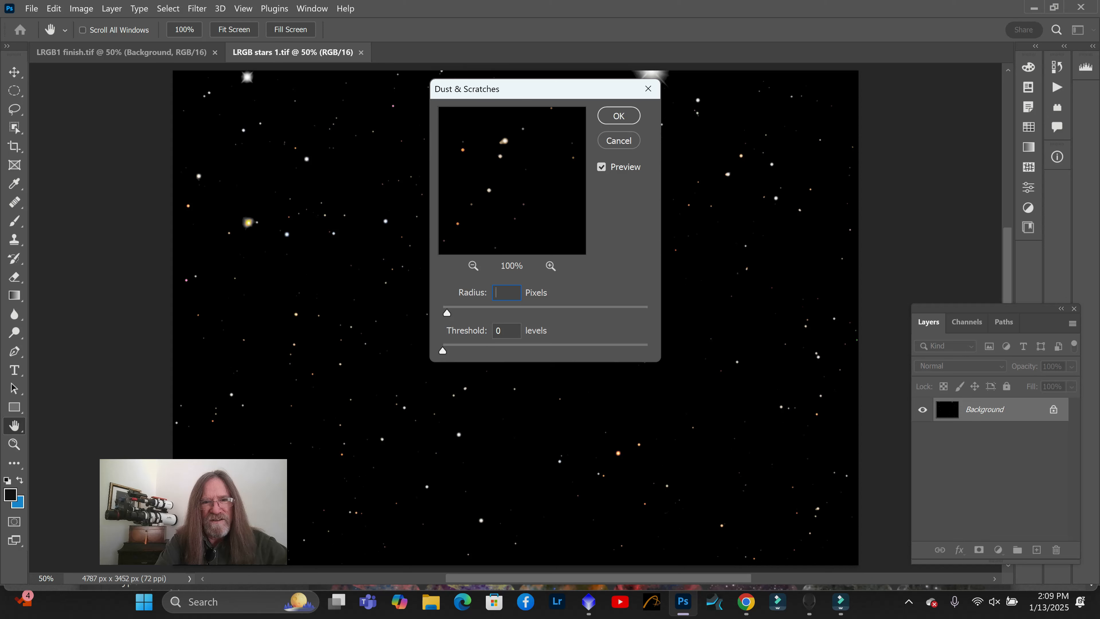
Compare the star field at Dust & Scratches radii of 3, 4 and 5 pixels in the preview
type("4")
key("BackSpace")
type("54")
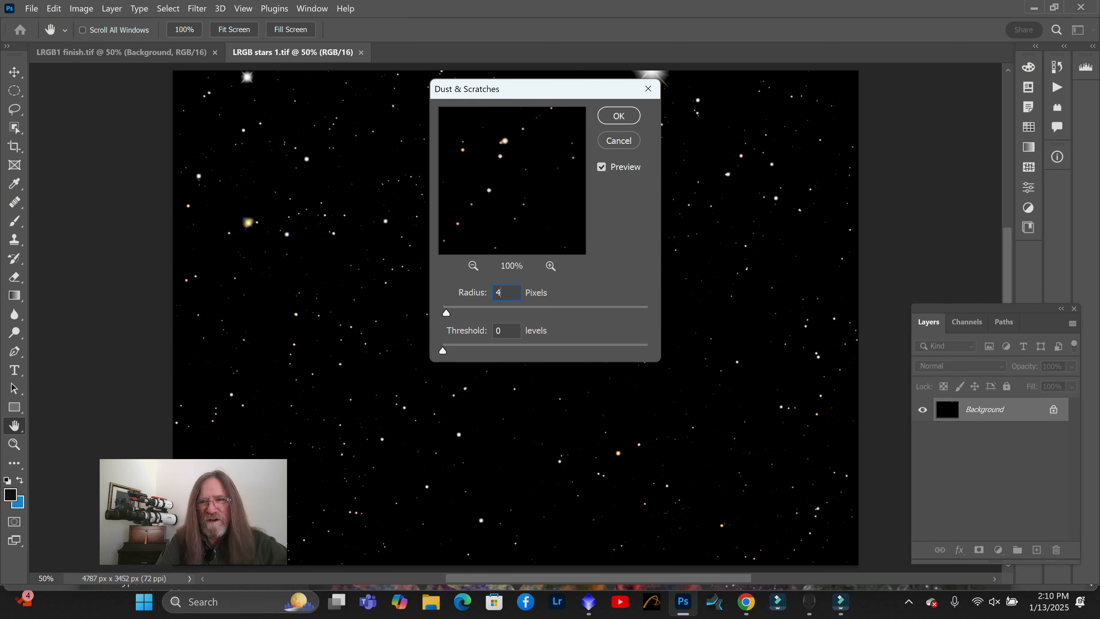
key("BackSpace")
type("5")
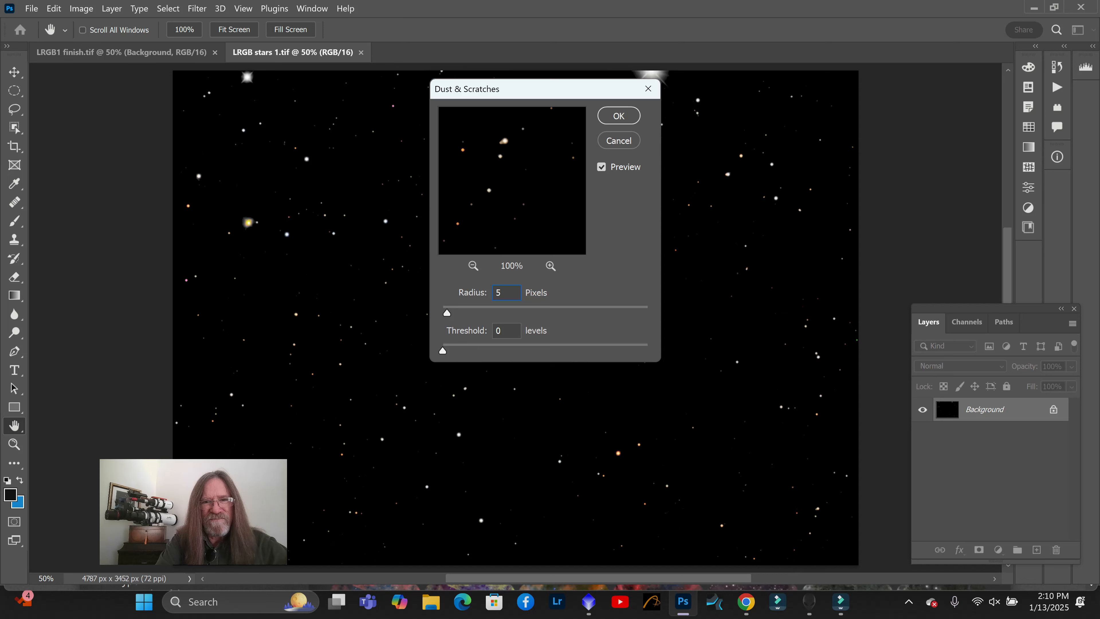
key("BackSpace")
type("4")
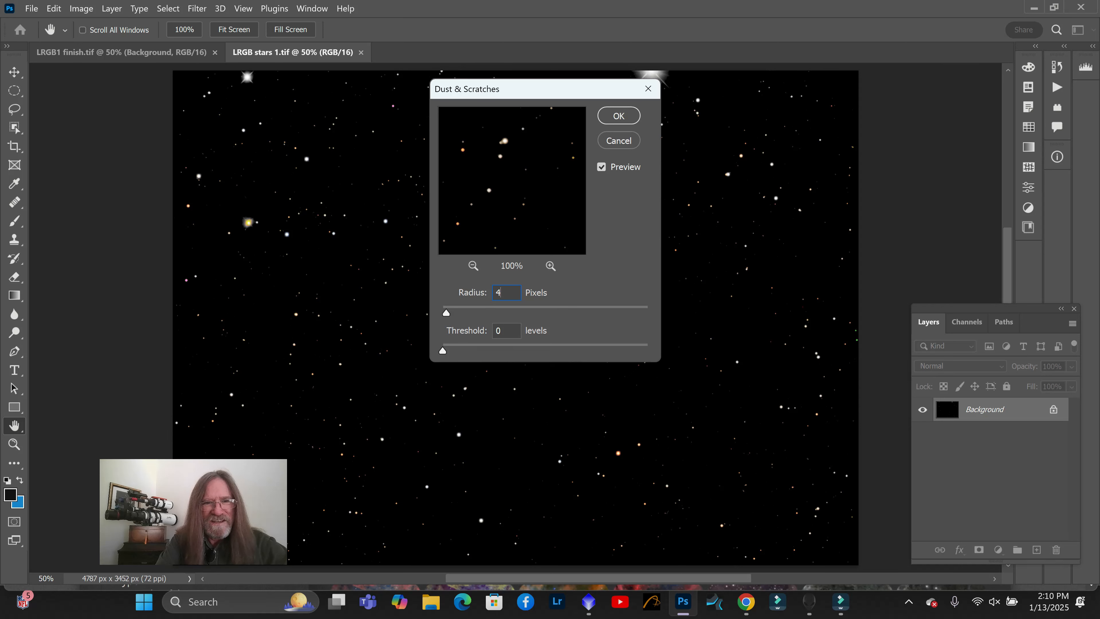
key("BackSpace")
type("5")
key("BackSpace")
type("43")
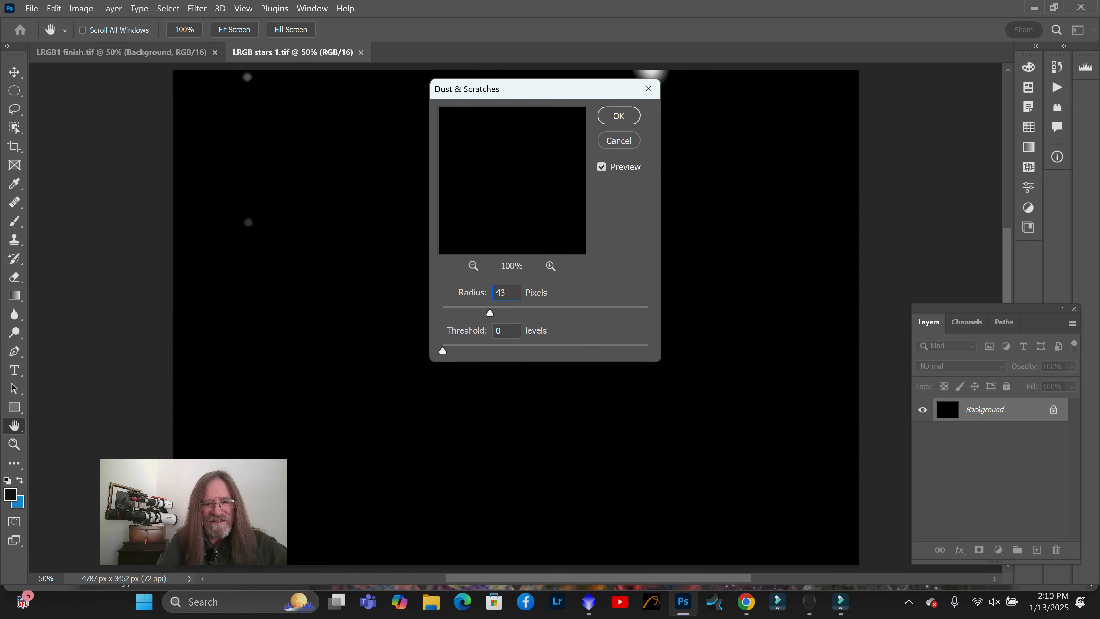
key("BackSpace")
key("BackSpace")
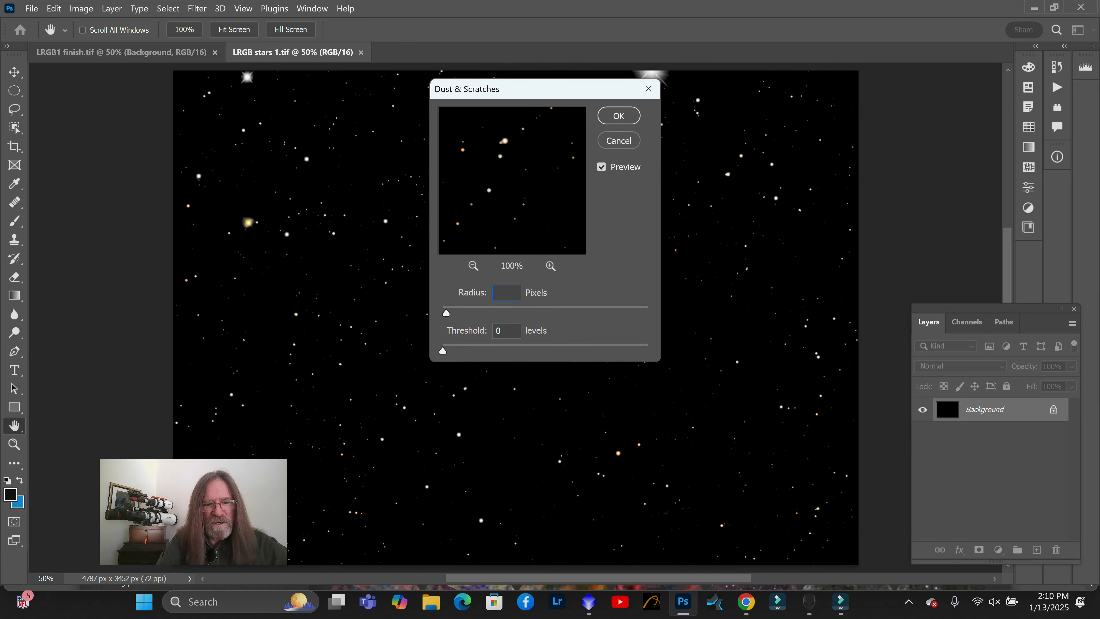
type("3")
key("BackSpace")
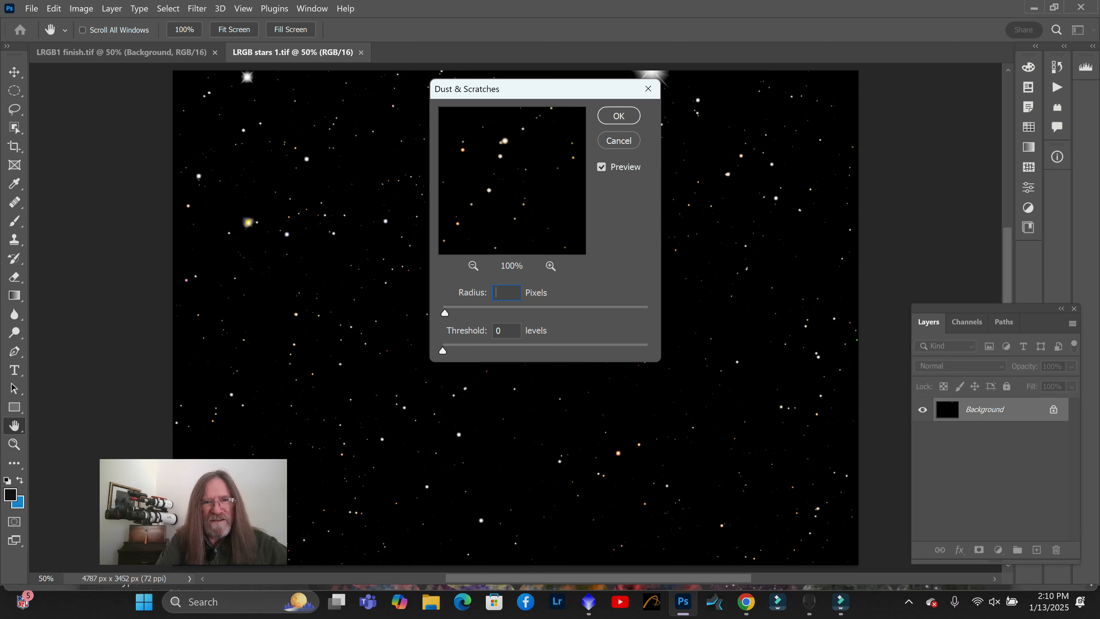
type("2")
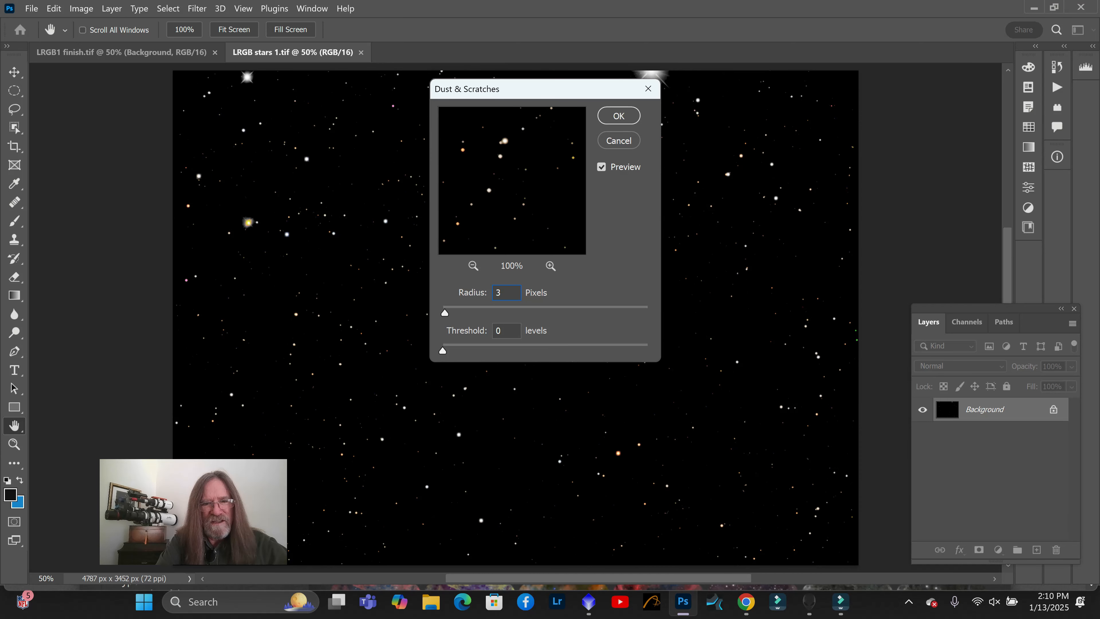
Compare the star field in the preview while alternating the Dust & Scratches radius between 4 and 5 pixels
type("5")
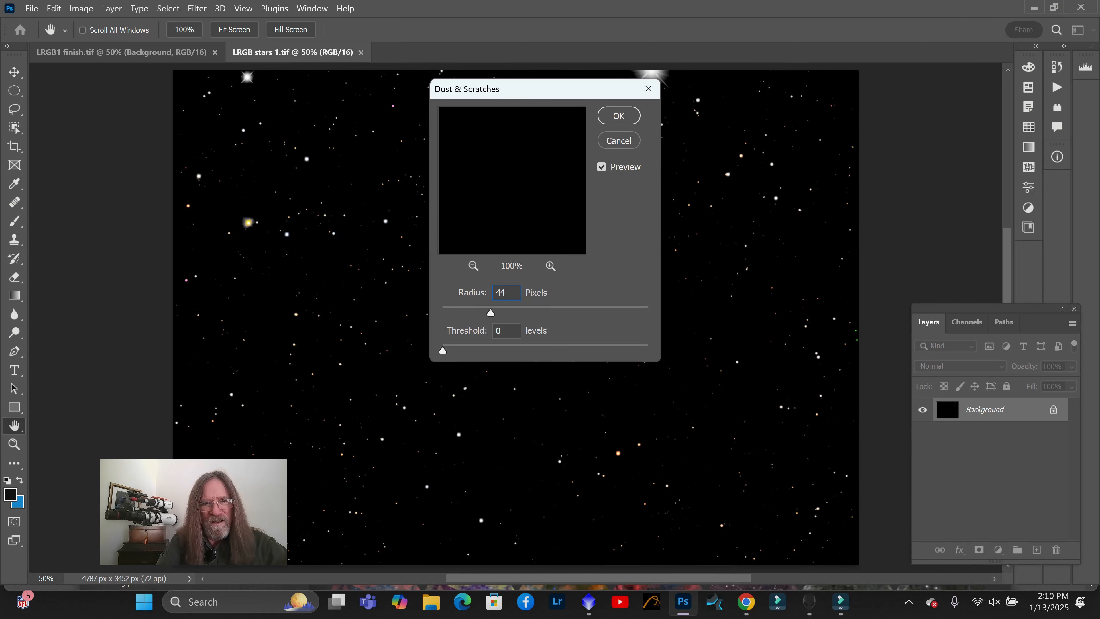
key("BackSpace")
key("BackSpace")
type("5")
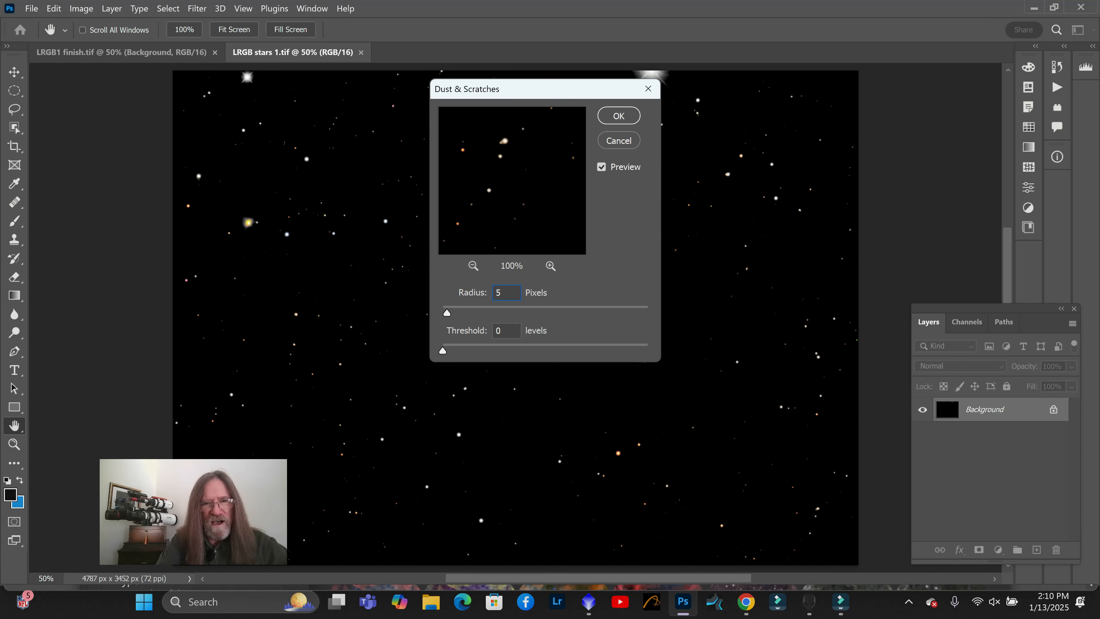
type("4")
type("5")
key("BackSpace")
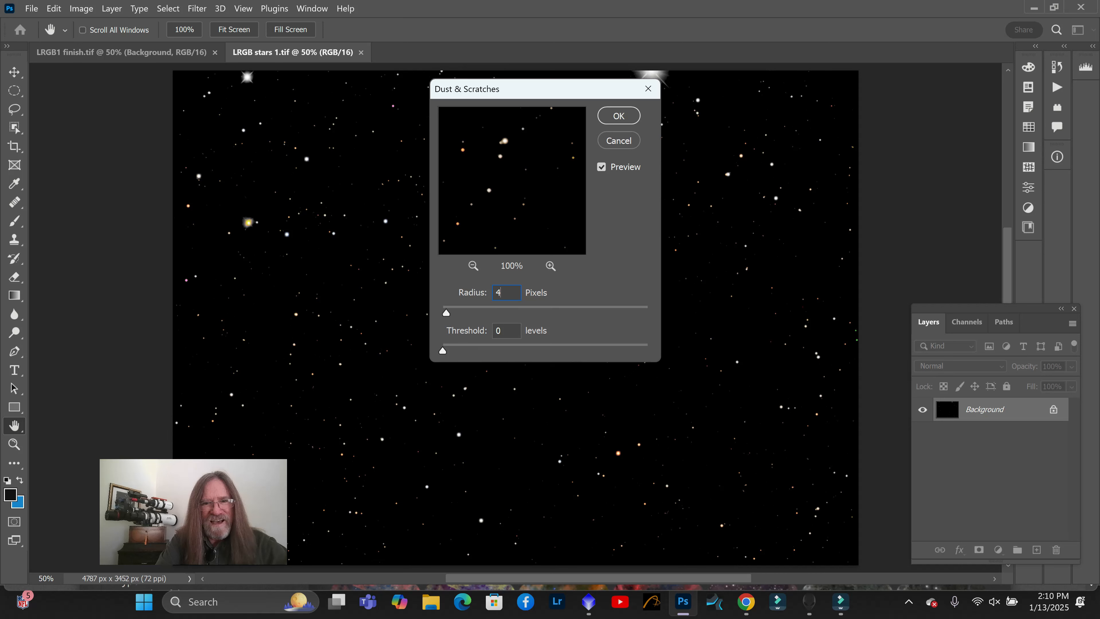
key("BackSpace")
type("5")
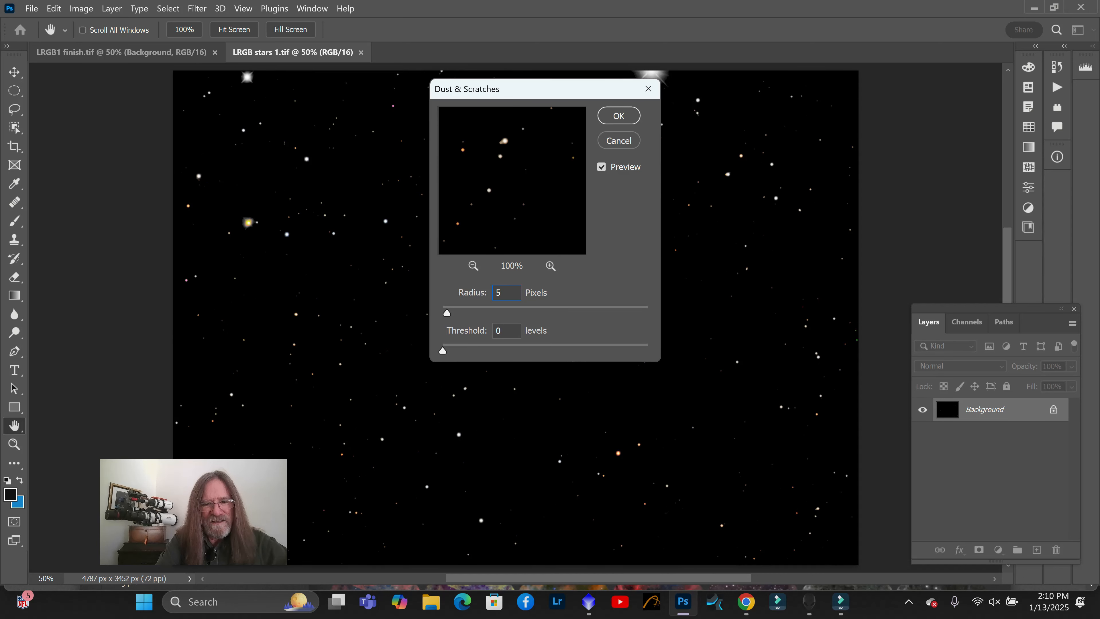
key("BackSpace")
type("4")
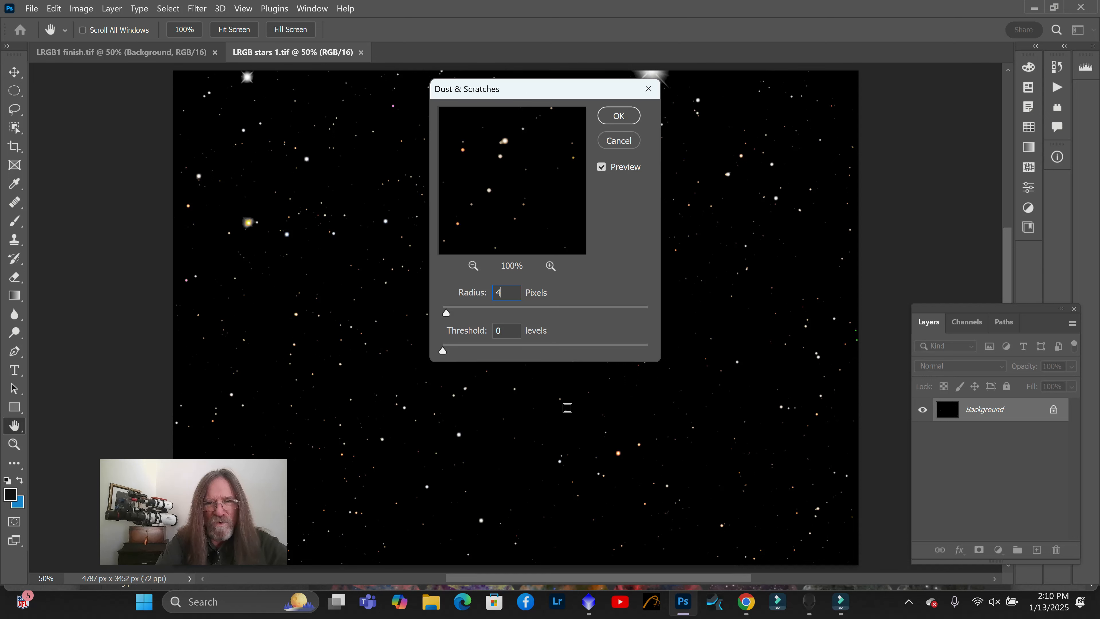
Apply Dust & Scratches with a 5-pixel radius, and check the result against the unfiltered star image in PixInsight
key("Up")
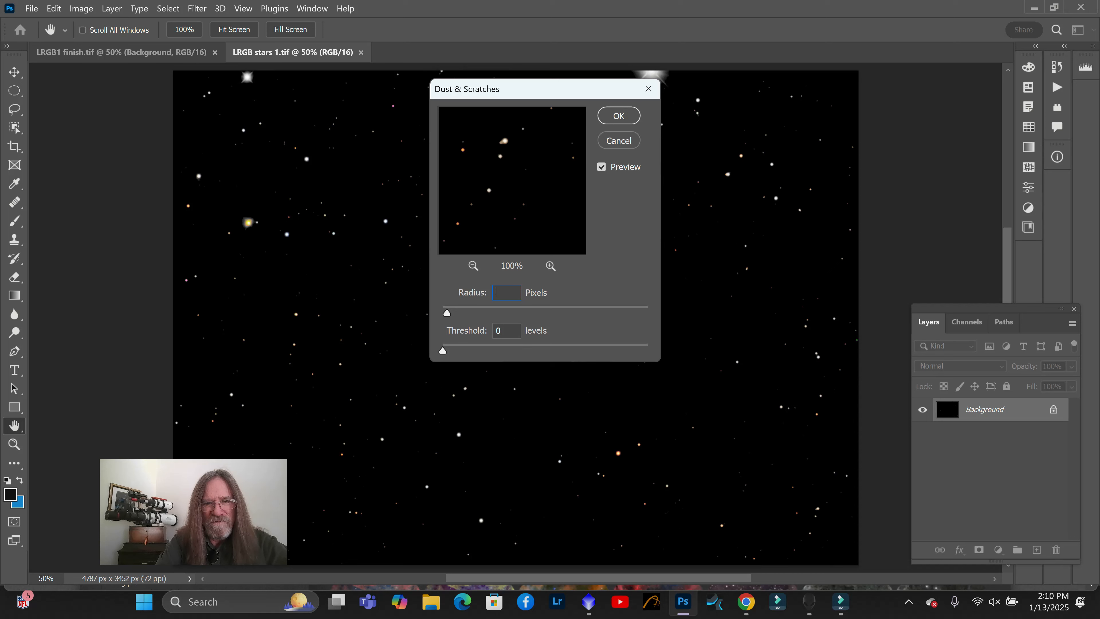
type("4")
type("5")
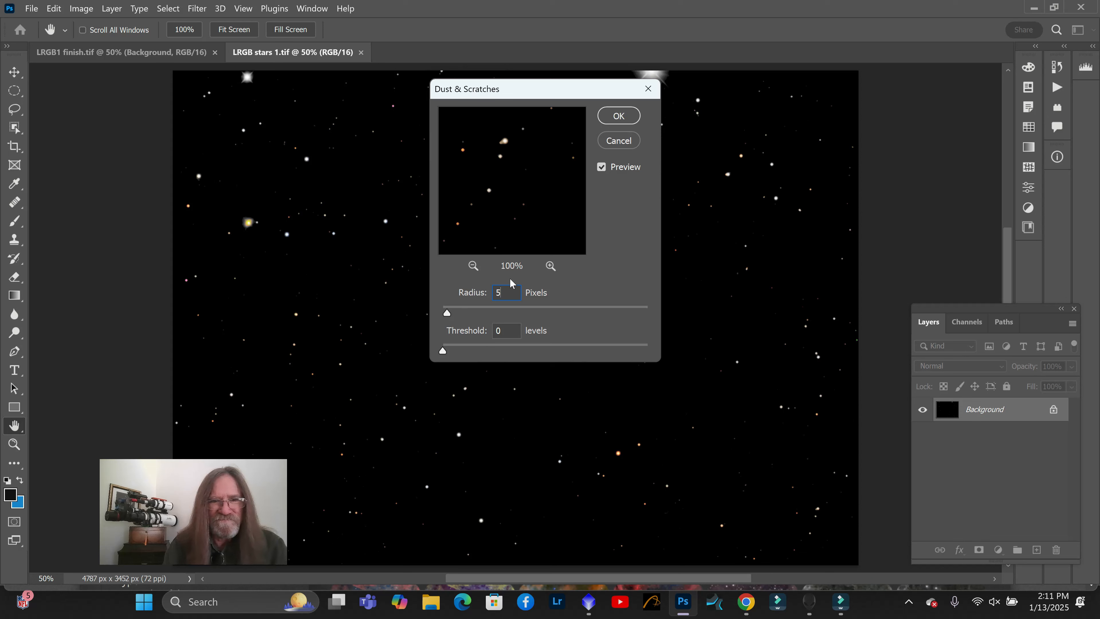
left_click(622, 117)
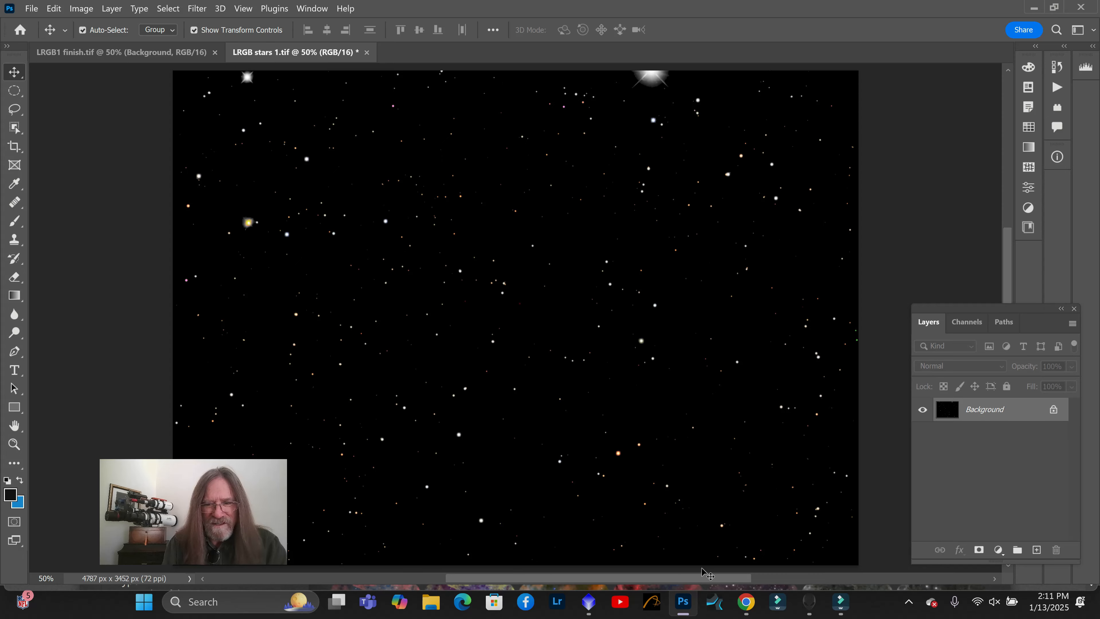
left_click(589, 602)
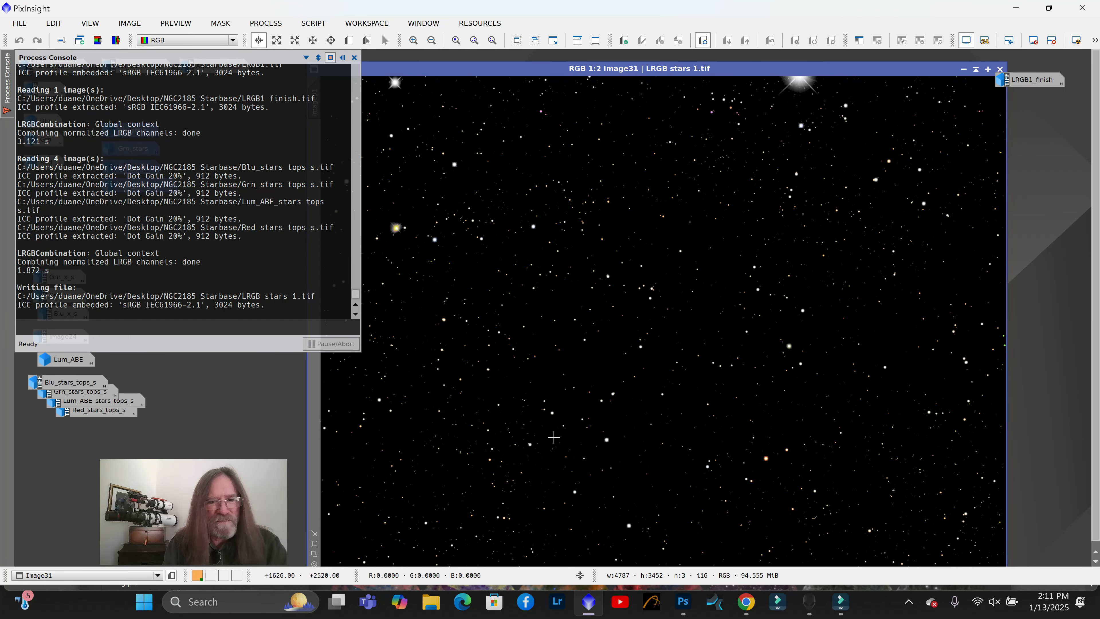
left_click(684, 607)
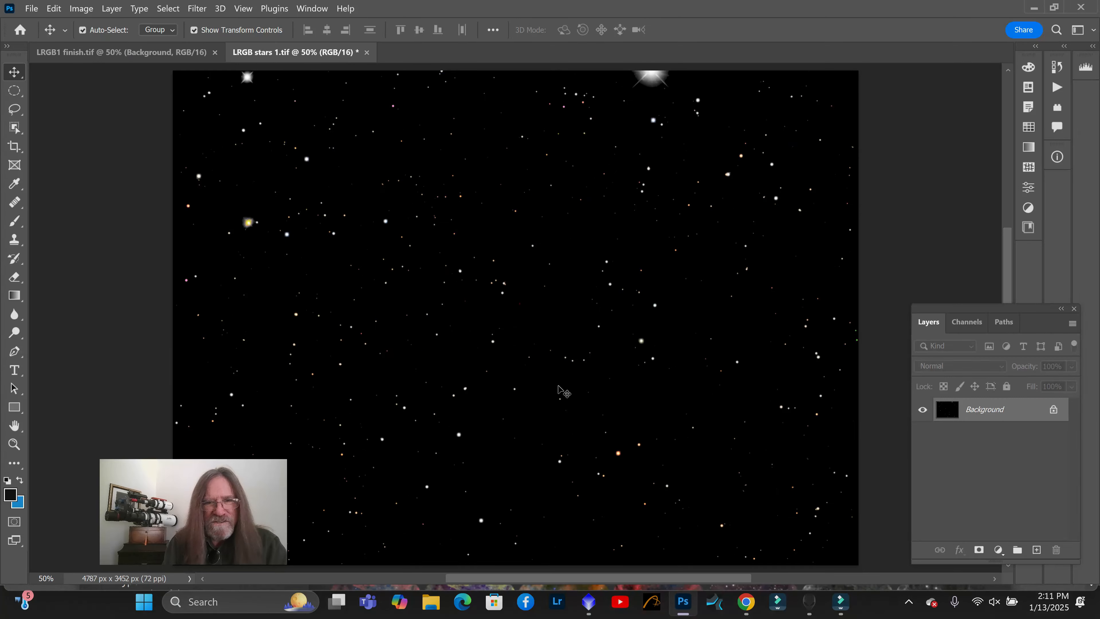
Save the filtered star image as the TIFF file "LRGB stars 1 final" in the NGC2185 Starbase folder
left_click(32, 8)
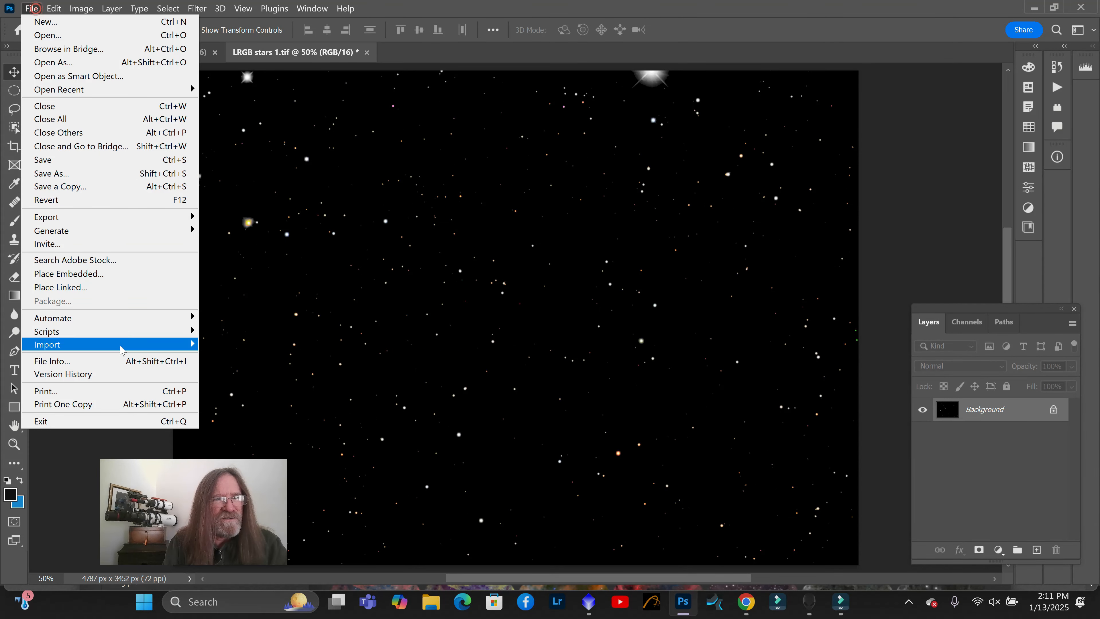
left_click(94, 174)
left_click(527, 455)
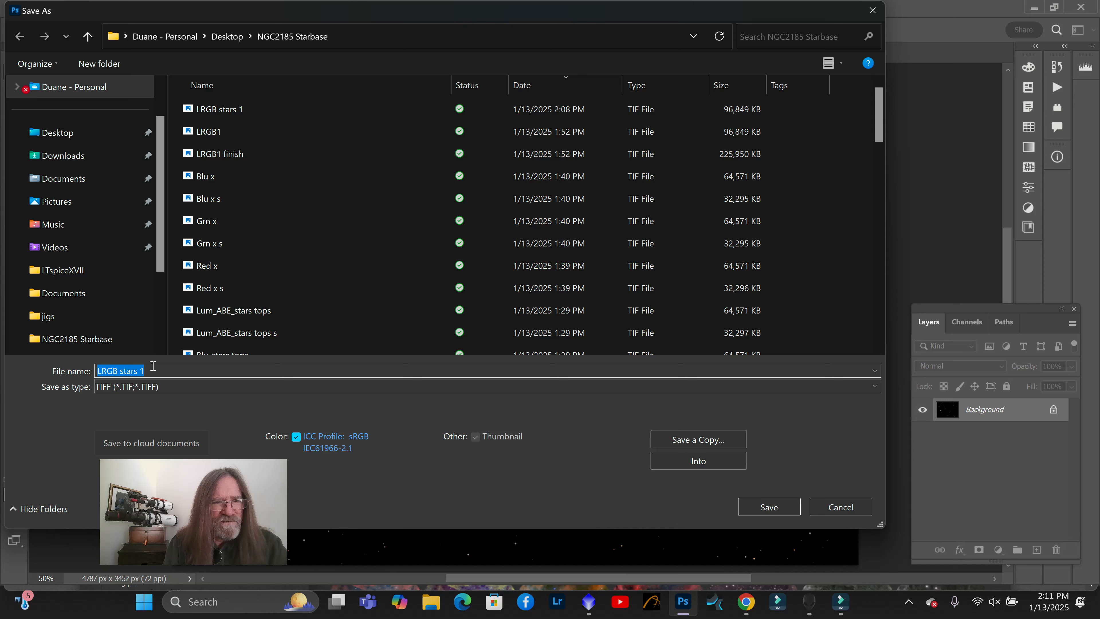
left_click(156, 368)
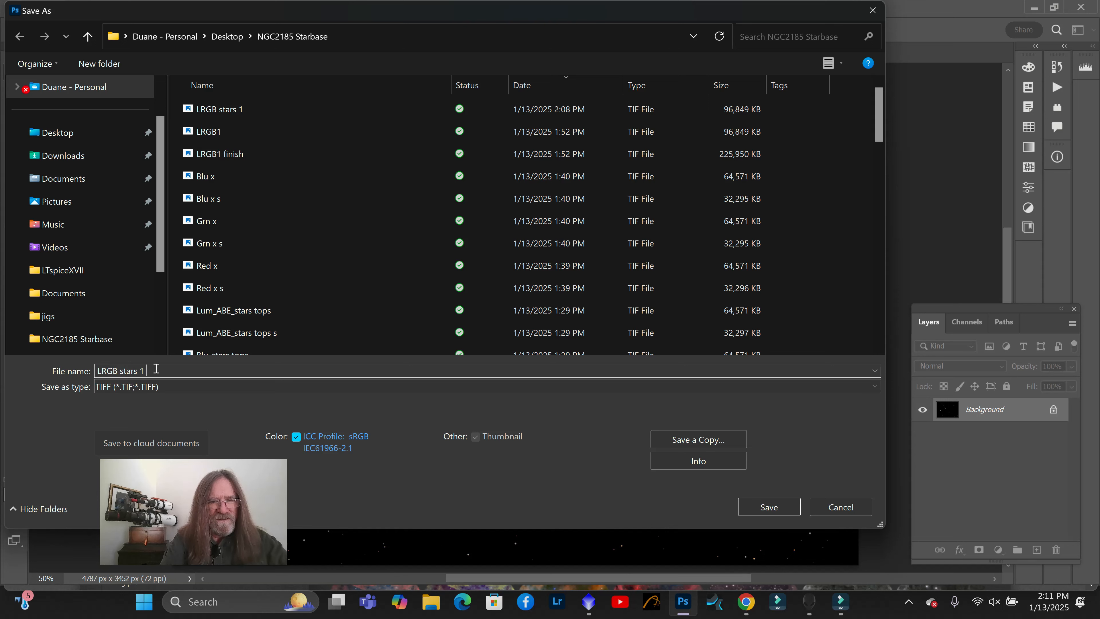
type("final")
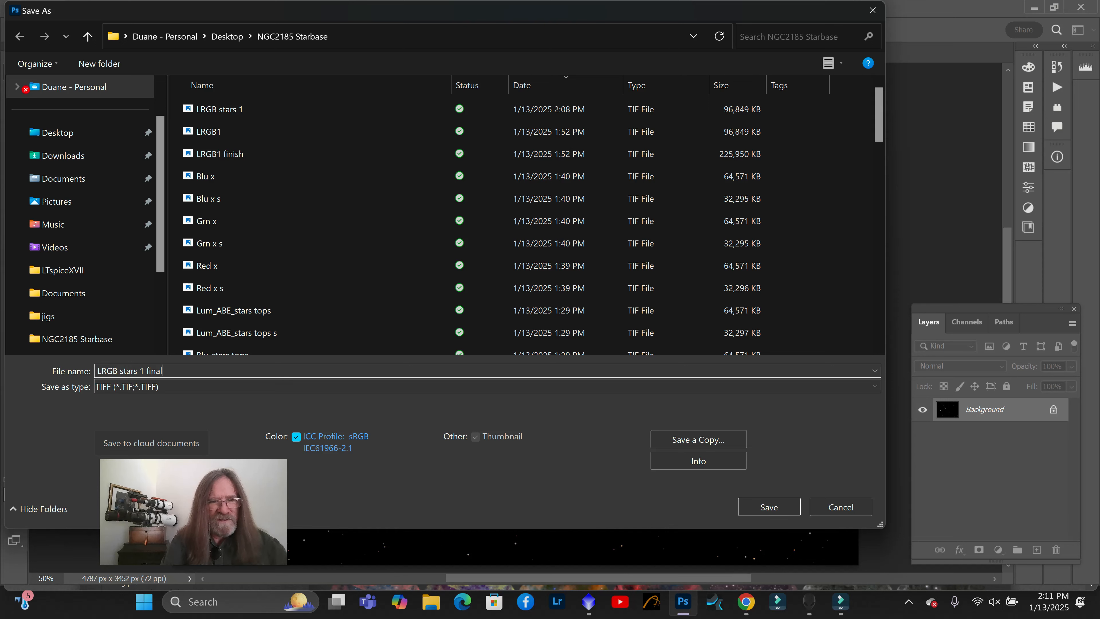
left_click(768, 507)
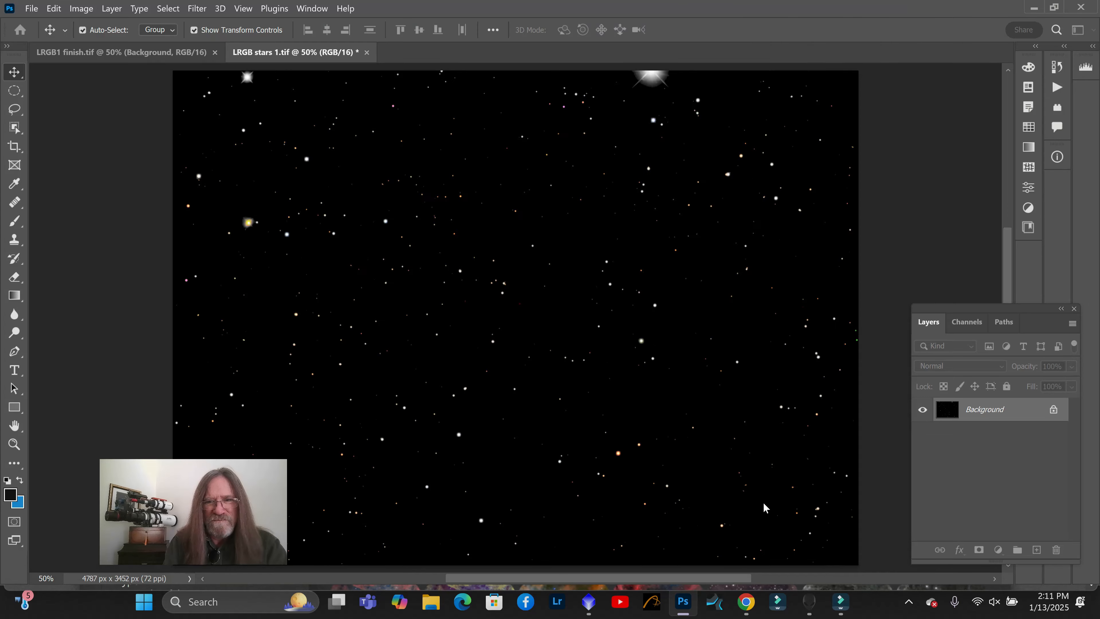
left_click(733, 141)
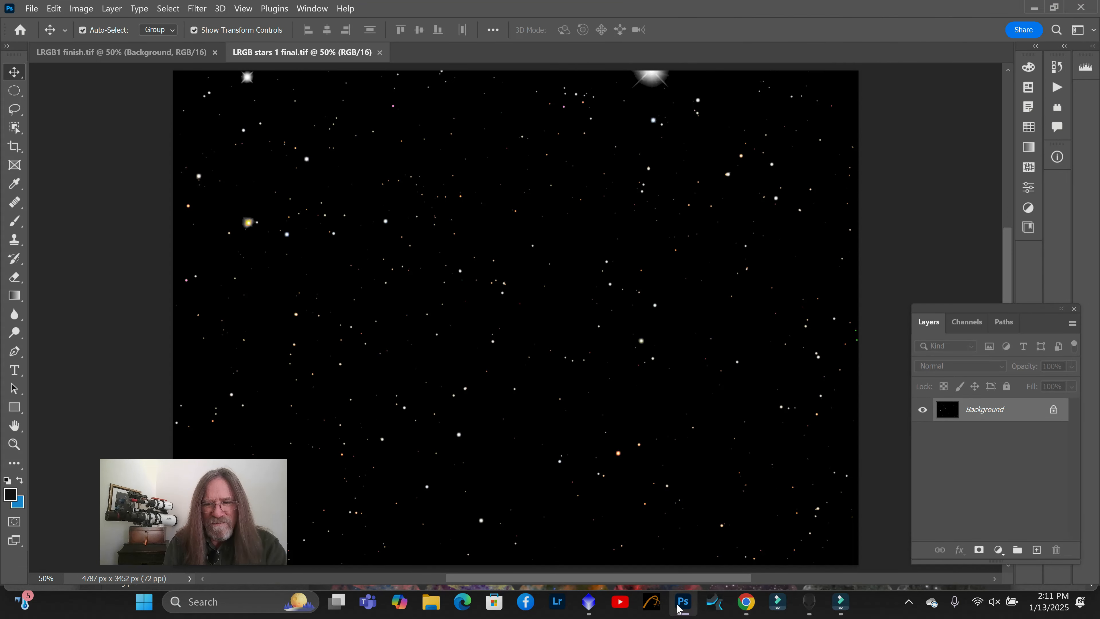
Switch to PixInsight and open the LRGB stars 1 final TIFF file from the NGC2185 Starbase folder
left_click(588, 601)
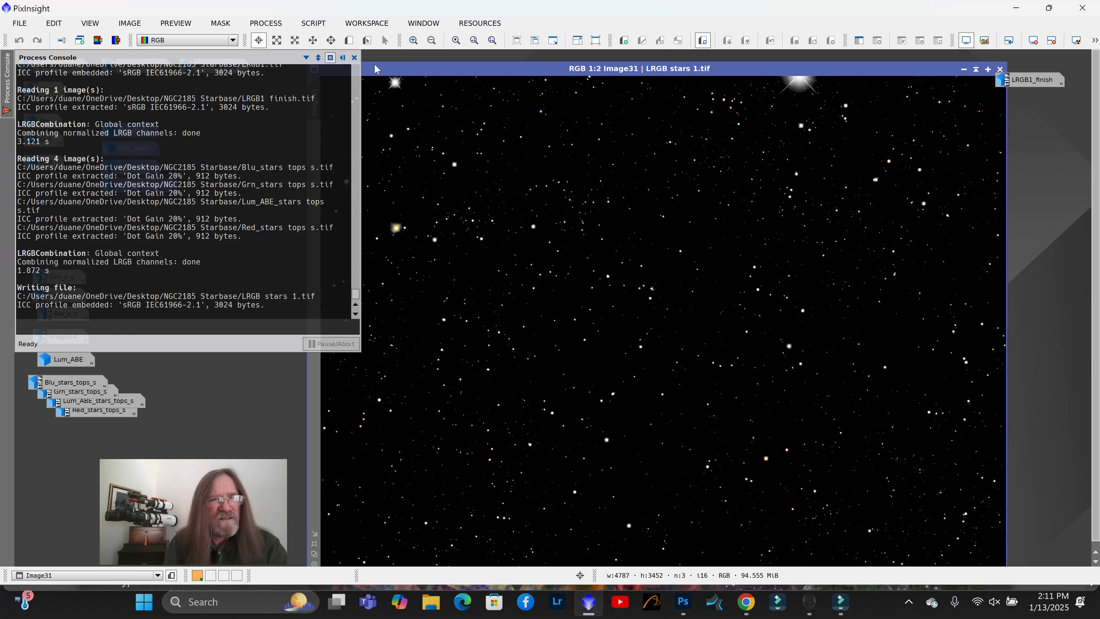
left_click(371, 75)
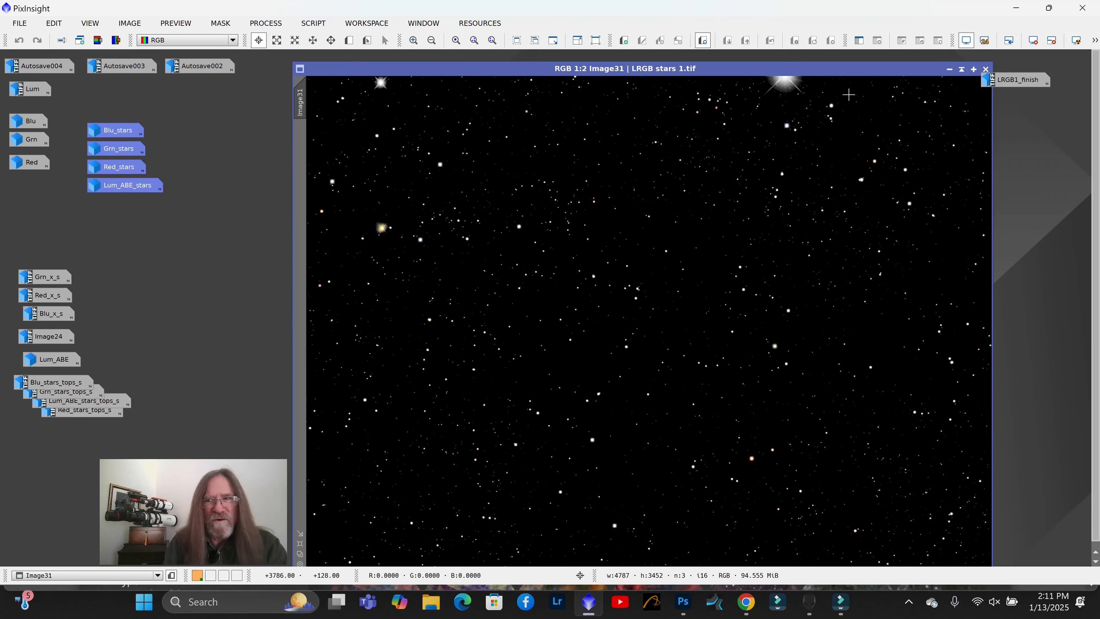
left_click(19, 23)
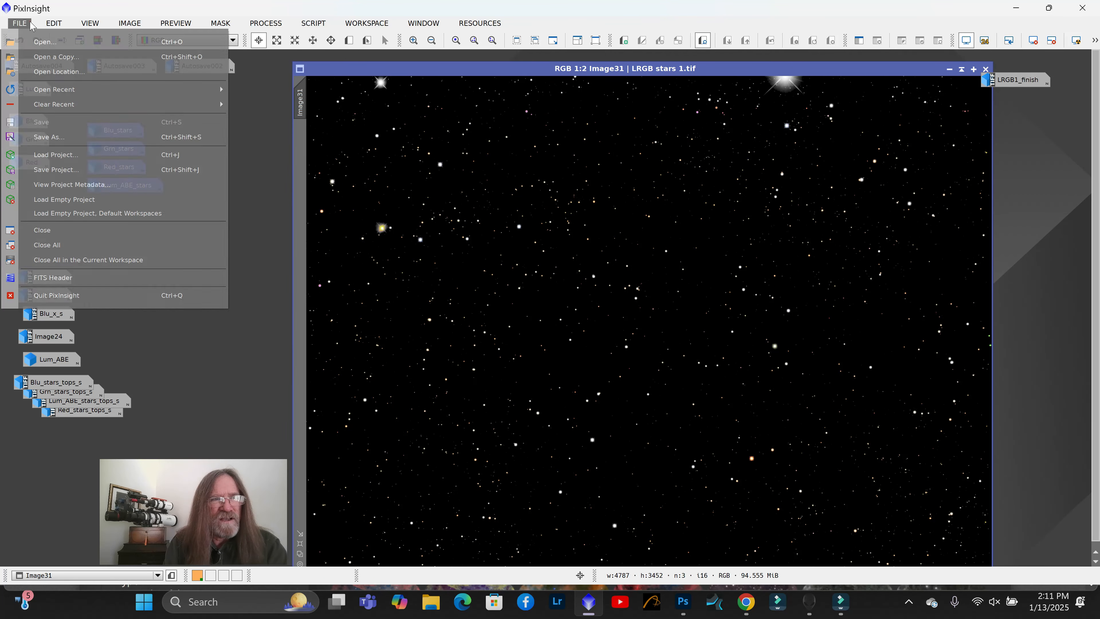
left_click(39, 41)
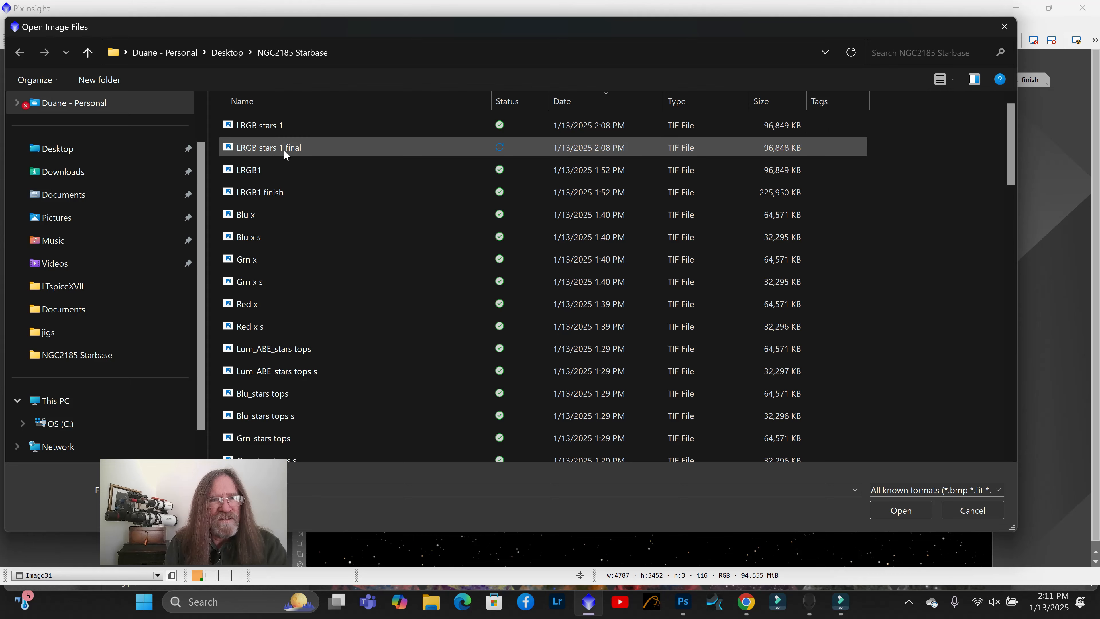
left_click(283, 149)
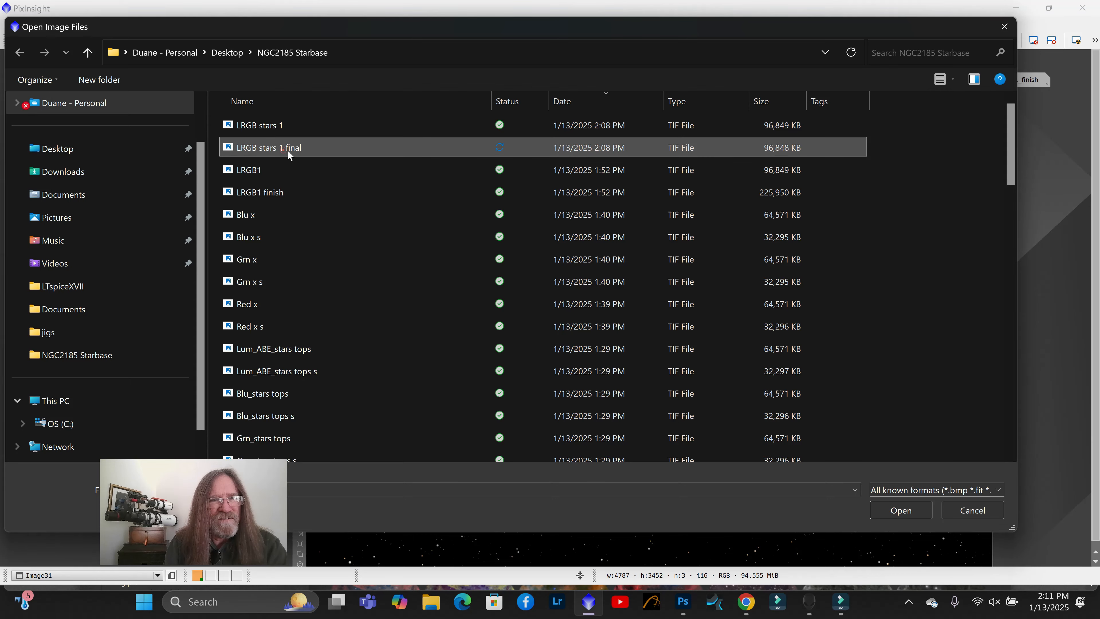
left_click(902, 509)
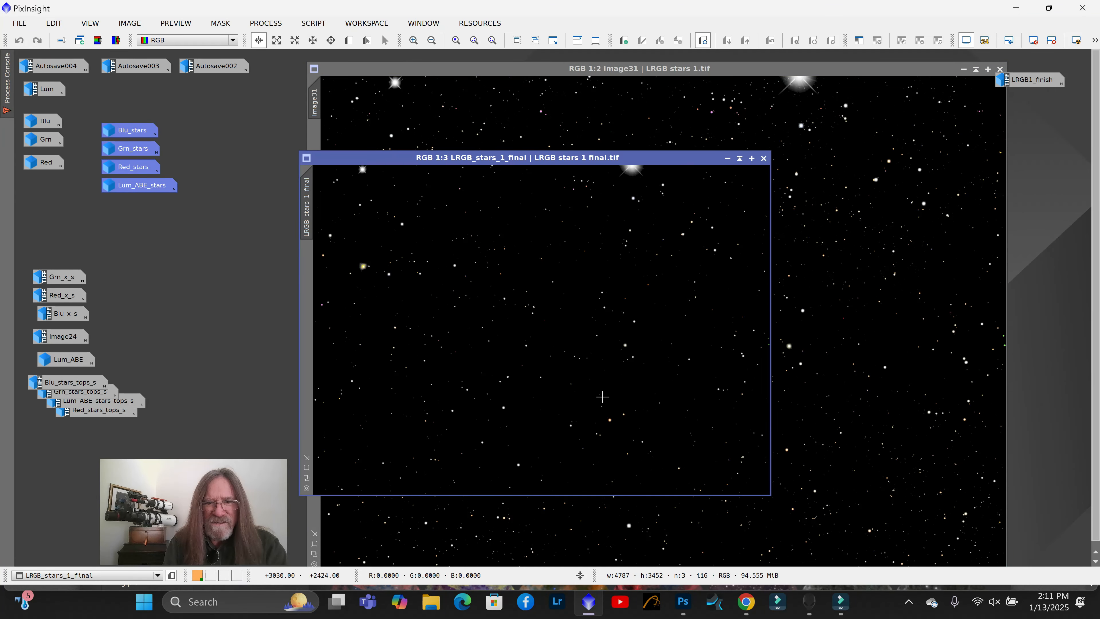
Place the final star image beside the original Image31 and compare the same star region in both at 2:1
left_click(306, 468)
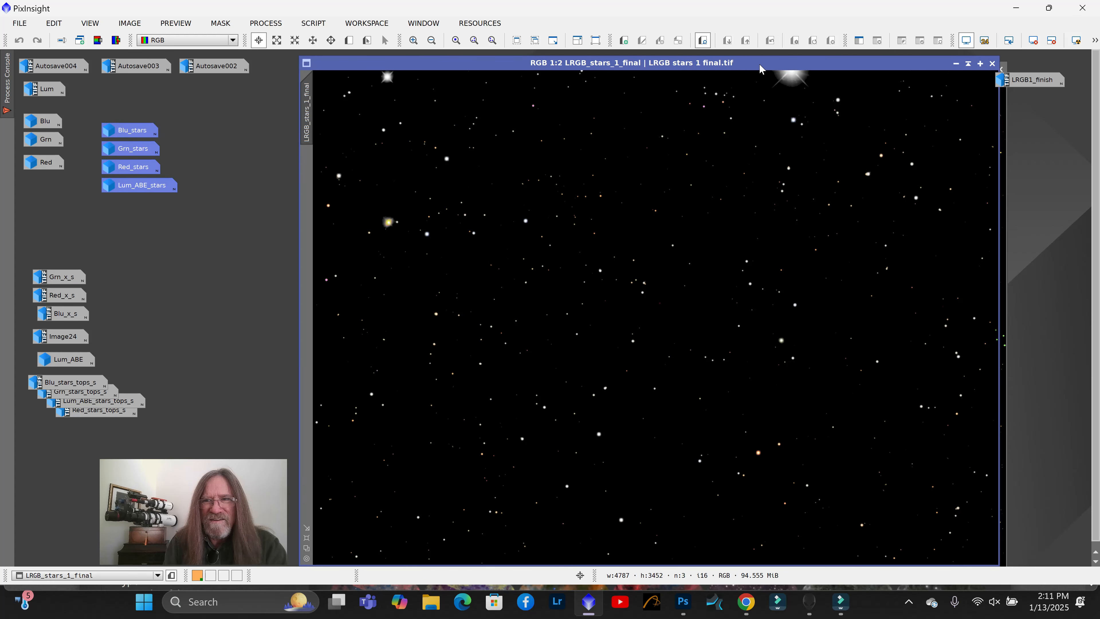
left_click_drag(762, 63, 529, 110)
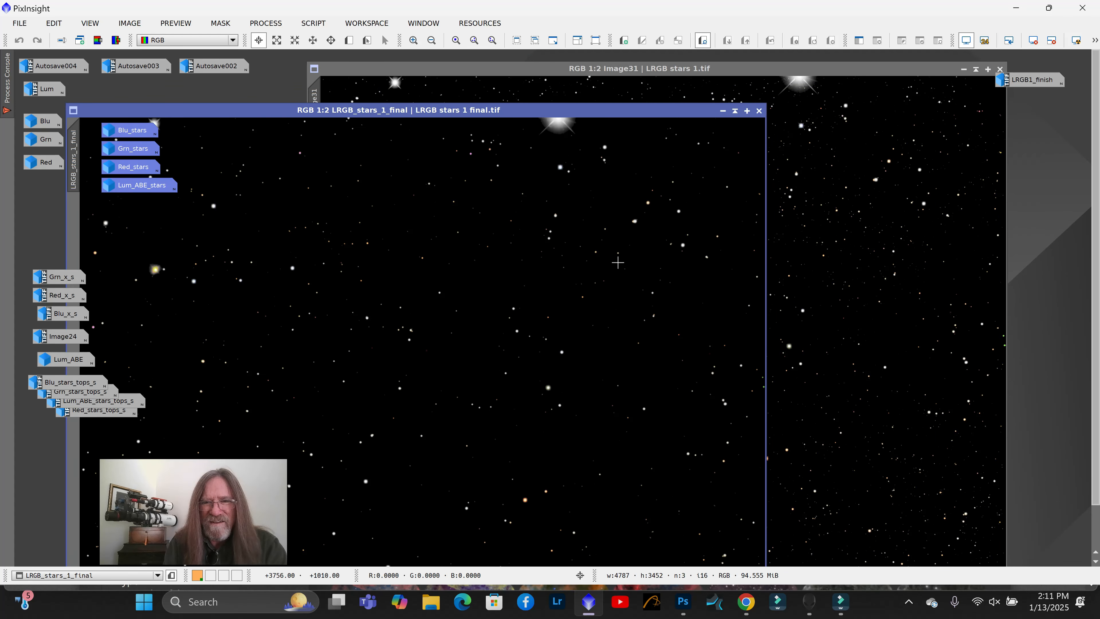
scroll(622, 261, "up", 1)
left_click(868, 194)
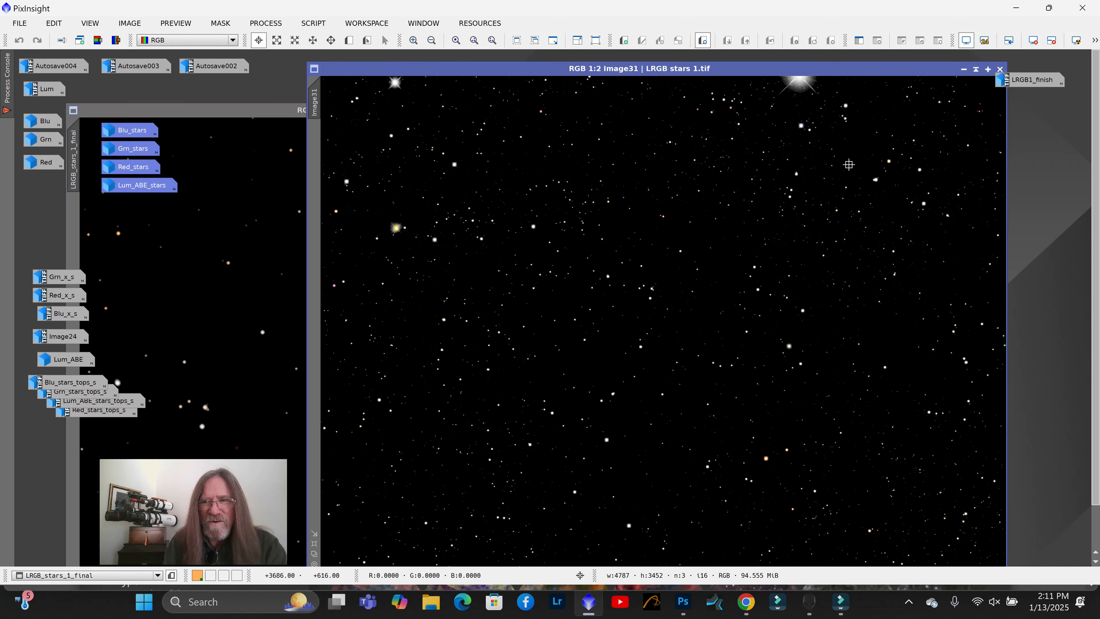
scroll(820, 180, "up", 2)
left_click(264, 239)
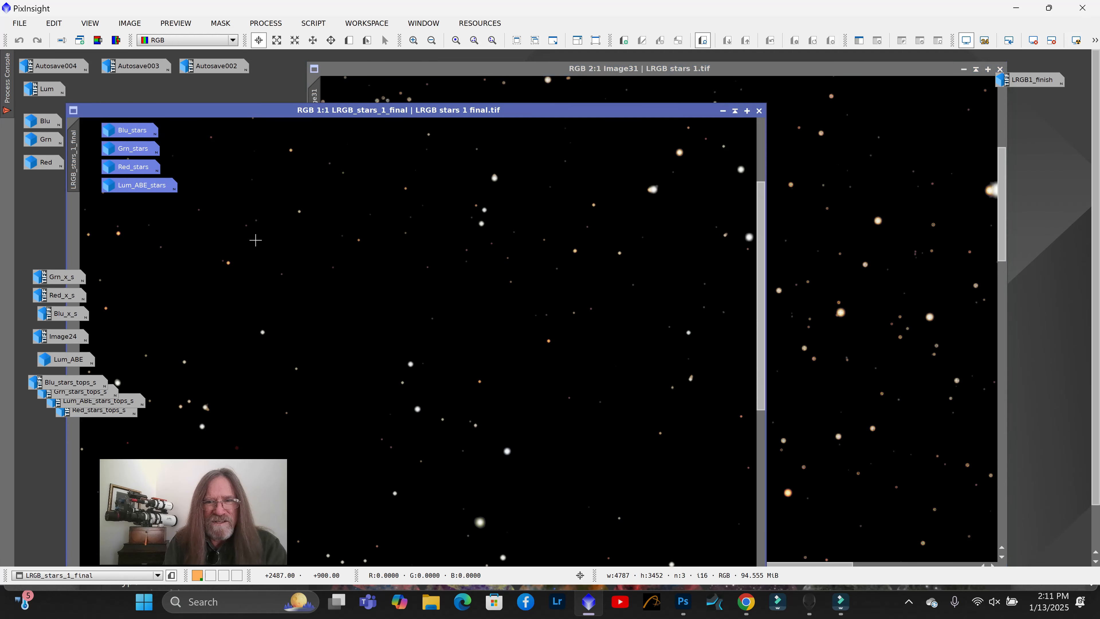
scroll(357, 277, "up", 1)
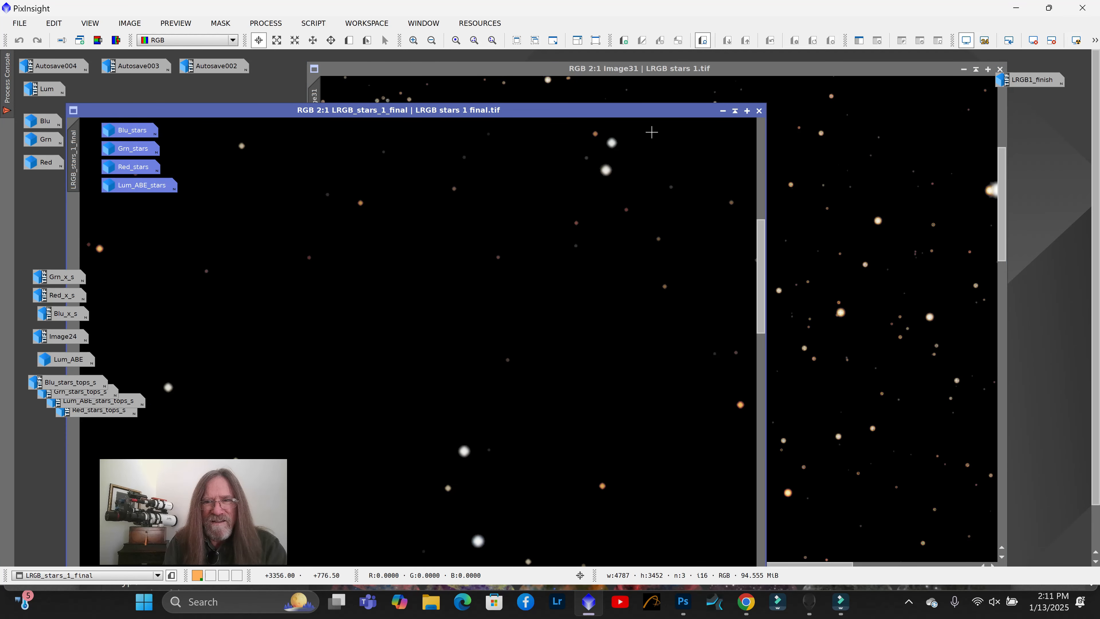
left_click_drag(646, 109, 493, 166)
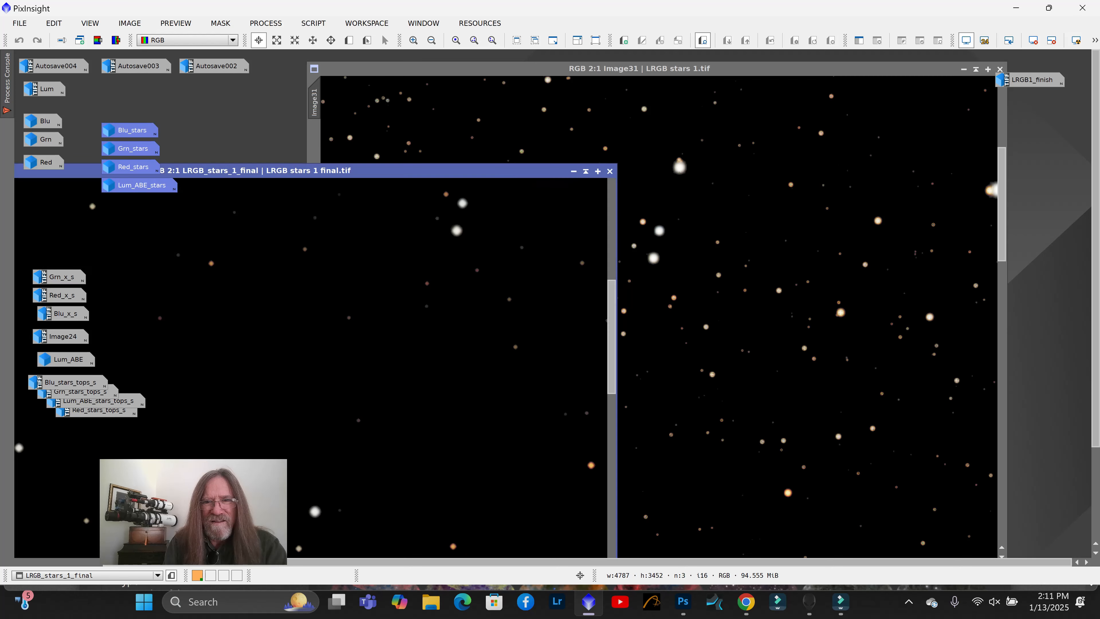
left_click_drag(612, 338, 612, 317)
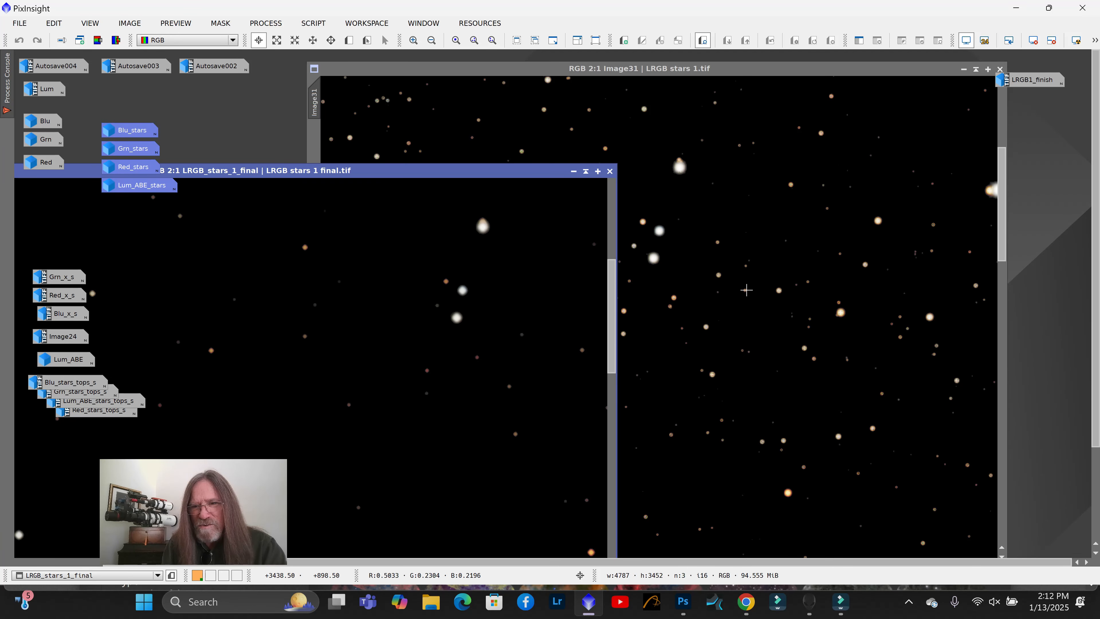
Examine the small stars of Image31 up close, and compare them side by side with the filtered image at 3:1
left_click(743, 291)
scroll(737, 286, "up", 6)
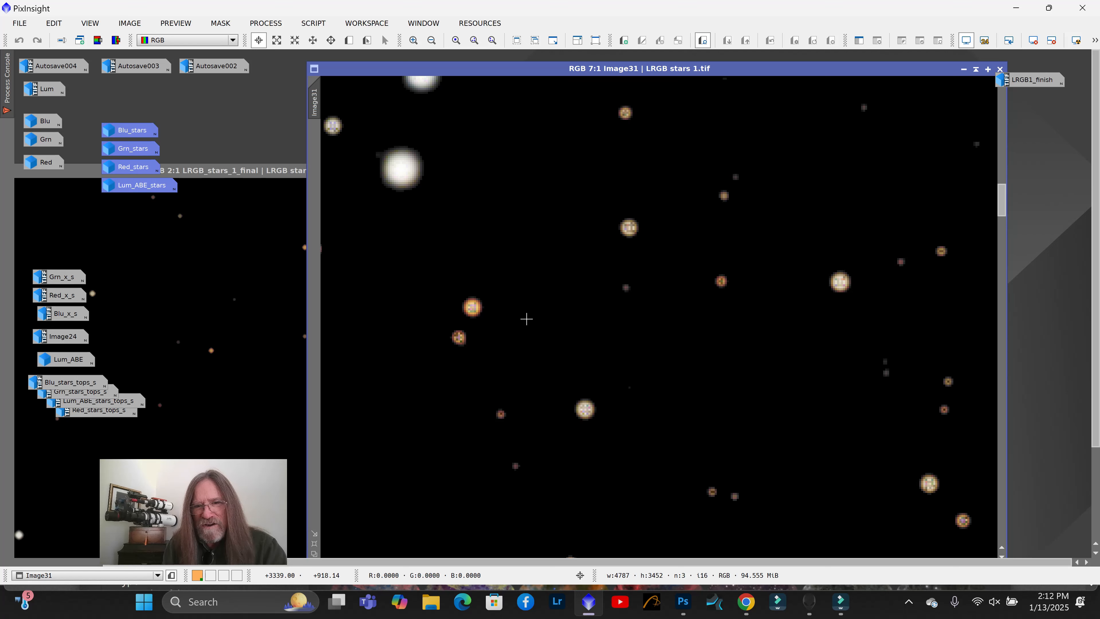
scroll(661, 255, "down", 4)
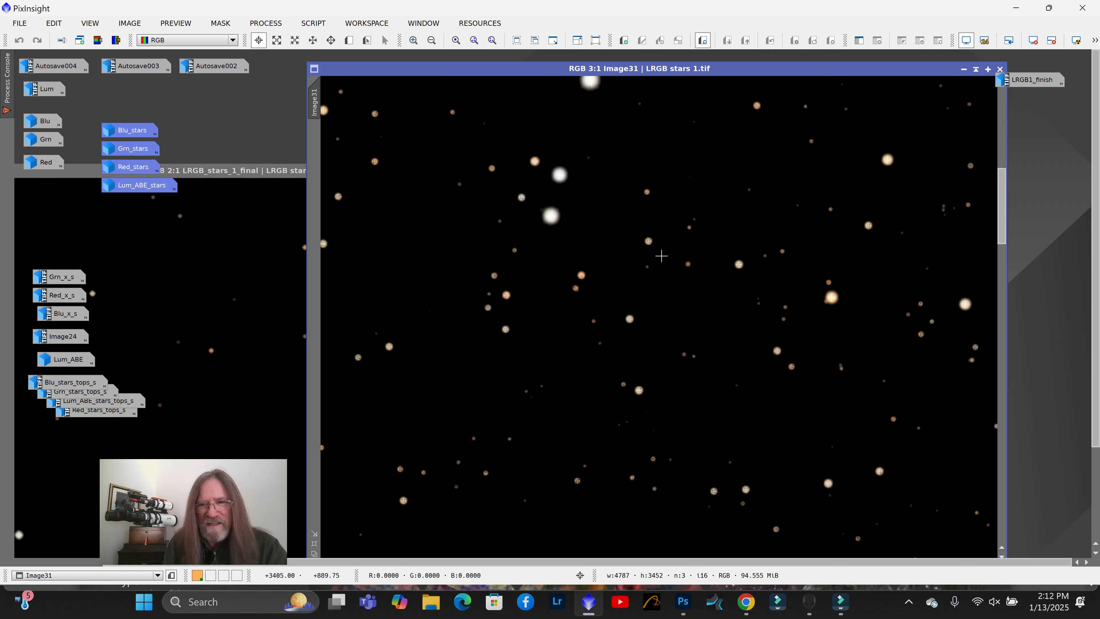
scroll(661, 255, "down", 3)
scroll(661, 256, "up", 3)
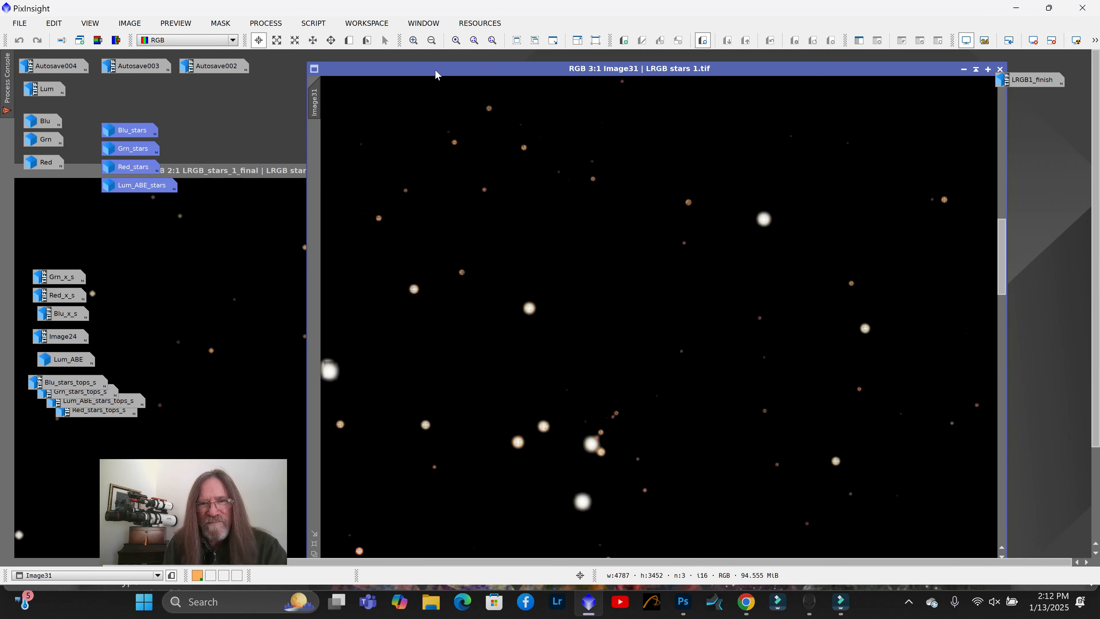
left_click_drag(457, 74, 699, 93)
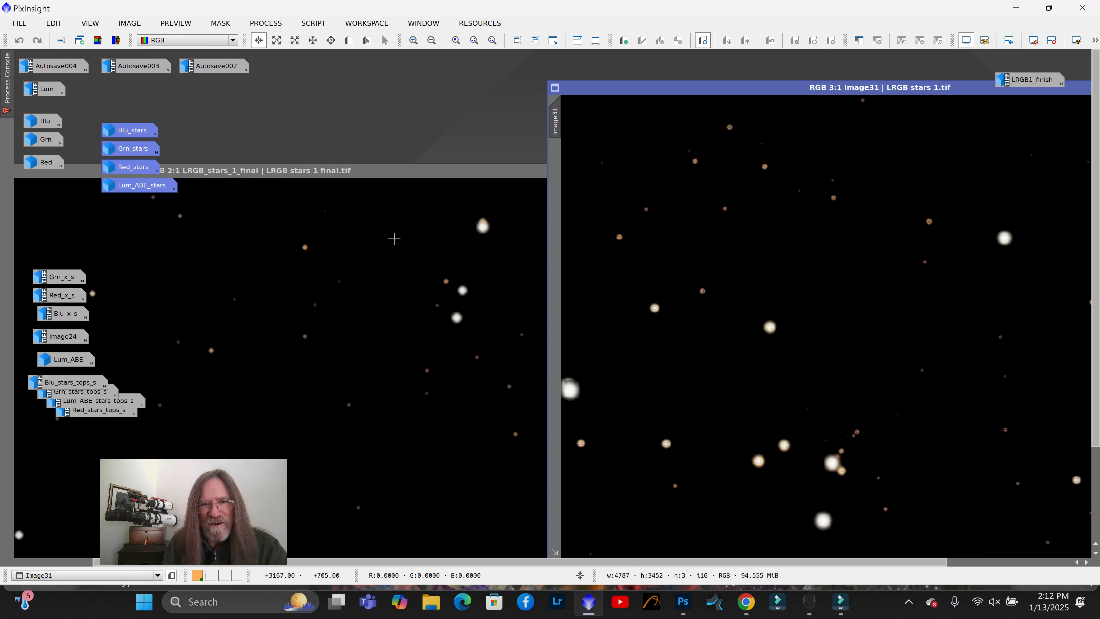
left_click(395, 302)
scroll(395, 303, "up", 1)
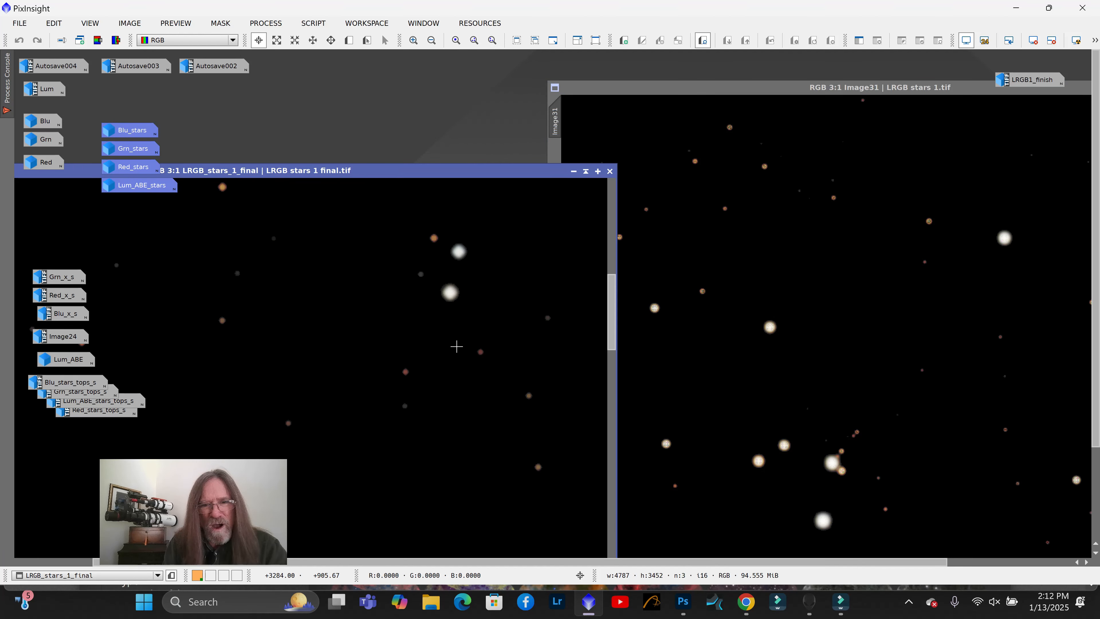
scroll(456, 346, "down", 3)
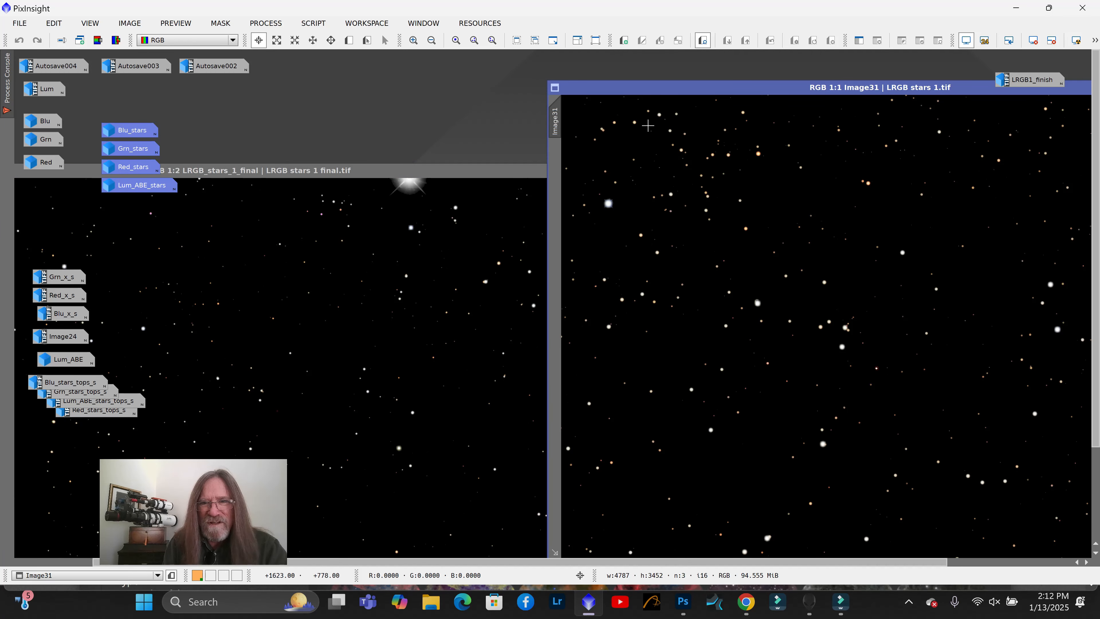
Compare the star fields of Image31 and LRGB_stars_1_final at 1:2 and 1:1, side by side and one above the other
left_click_drag(643, 86, 586, 61)
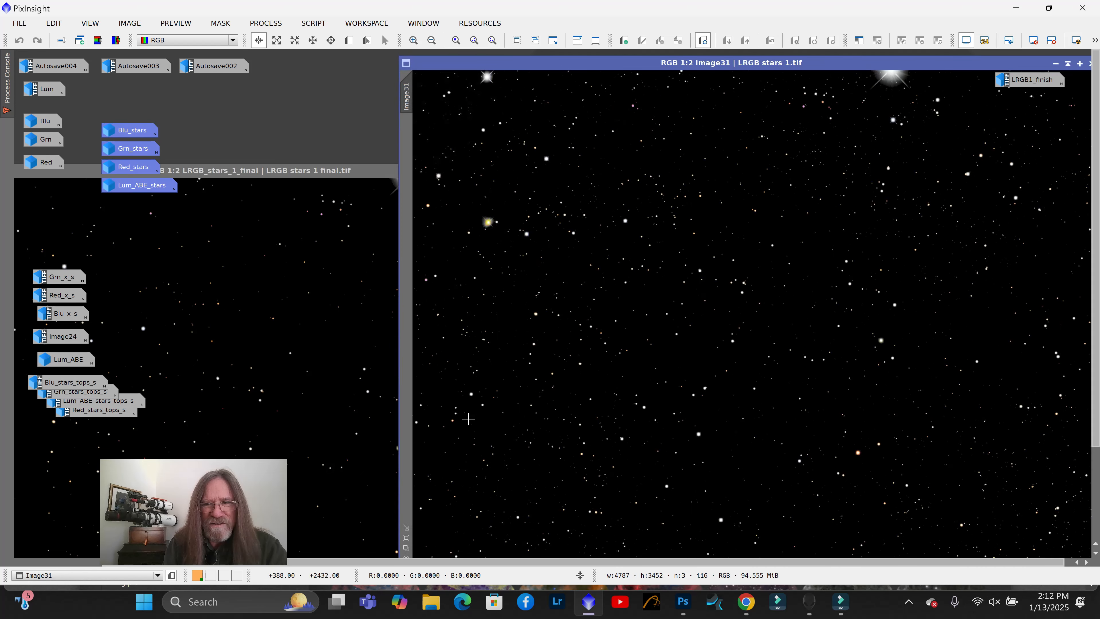
left_click(268, 172)
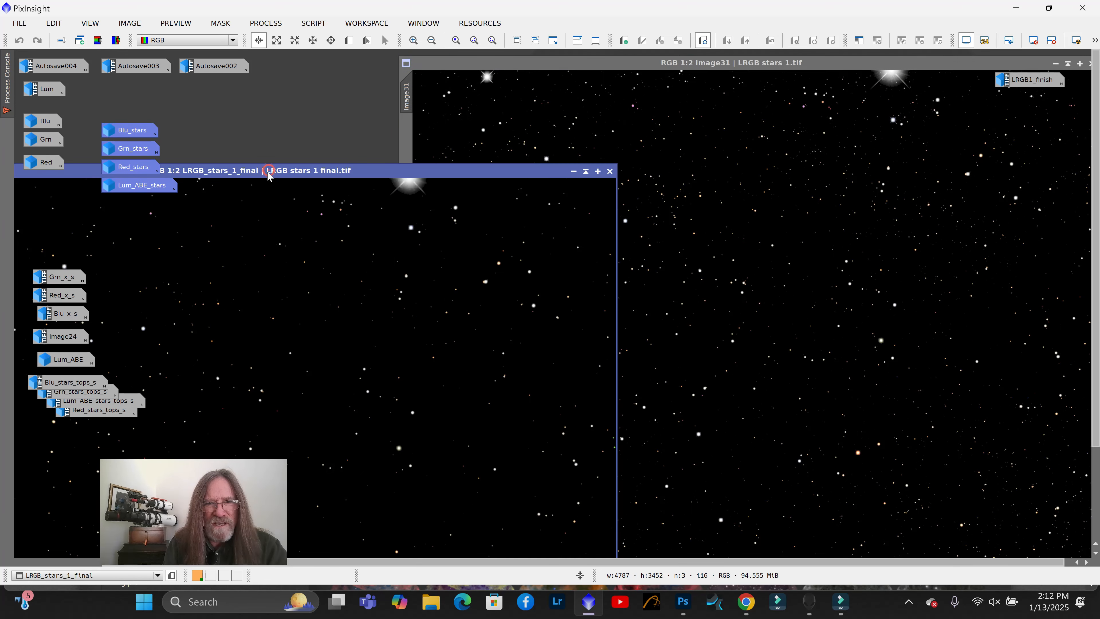
left_click_drag(269, 175, 662, 61)
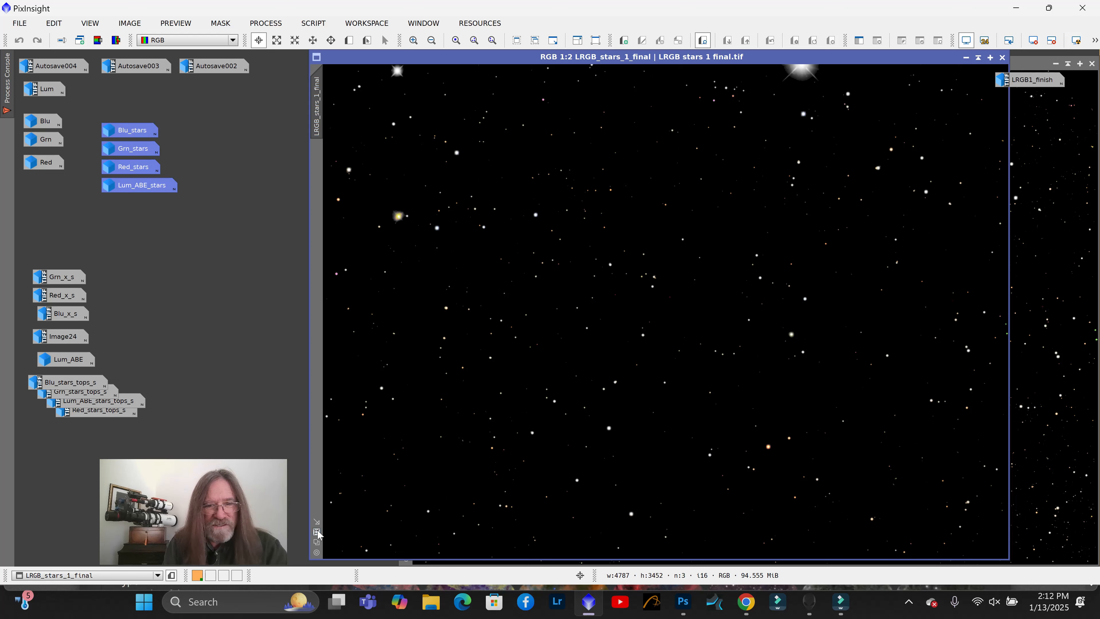
left_click_drag(891, 62, 620, 72)
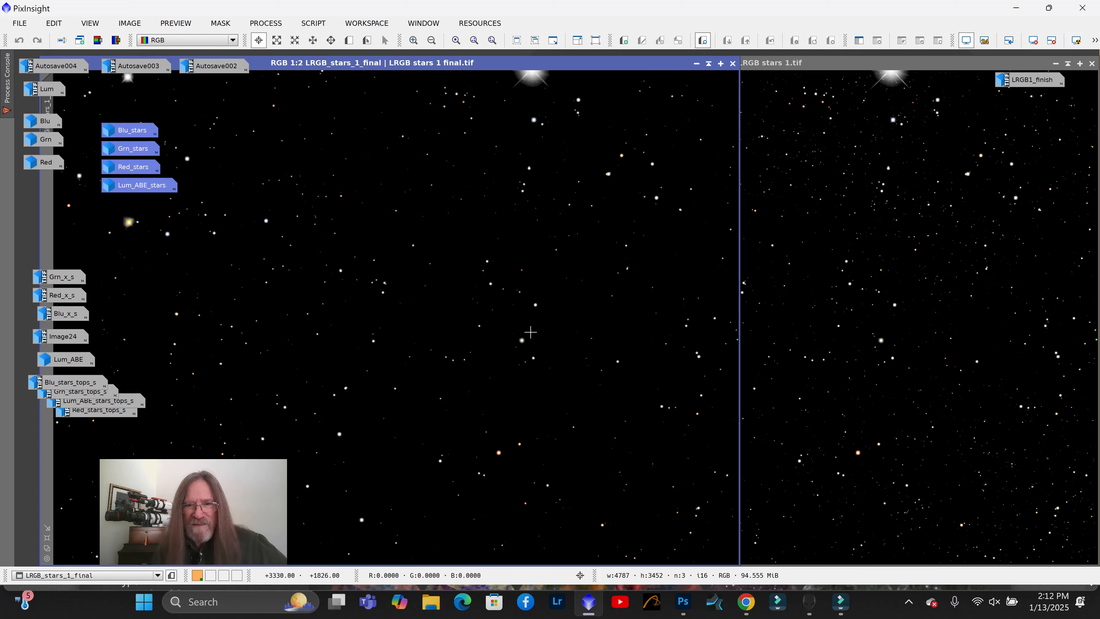
left_click(880, 311)
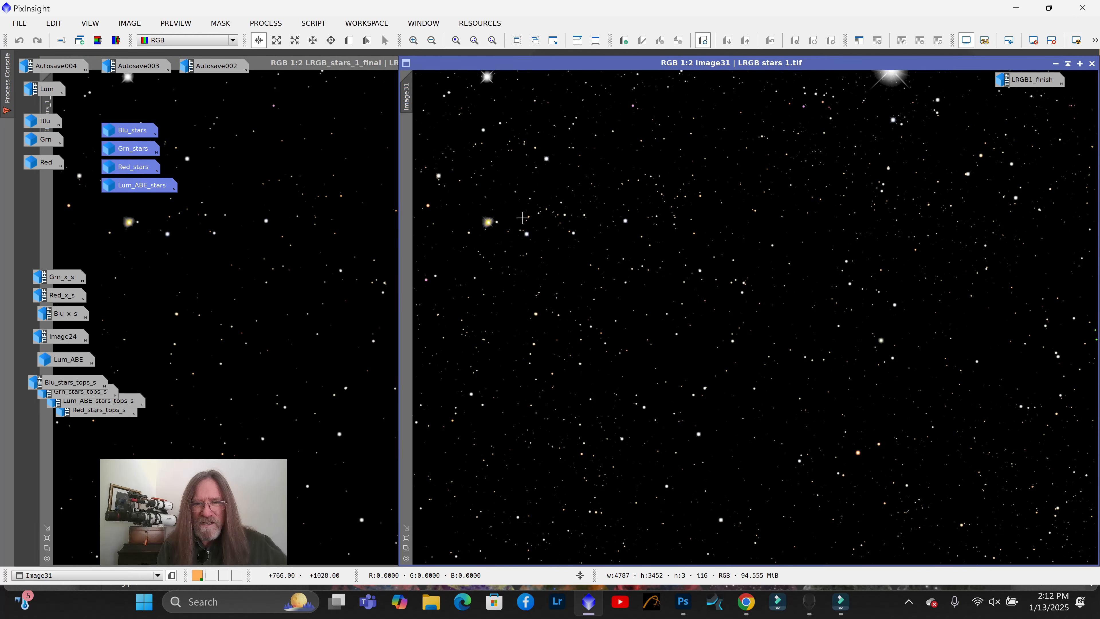
scroll(546, 229, "up", 1)
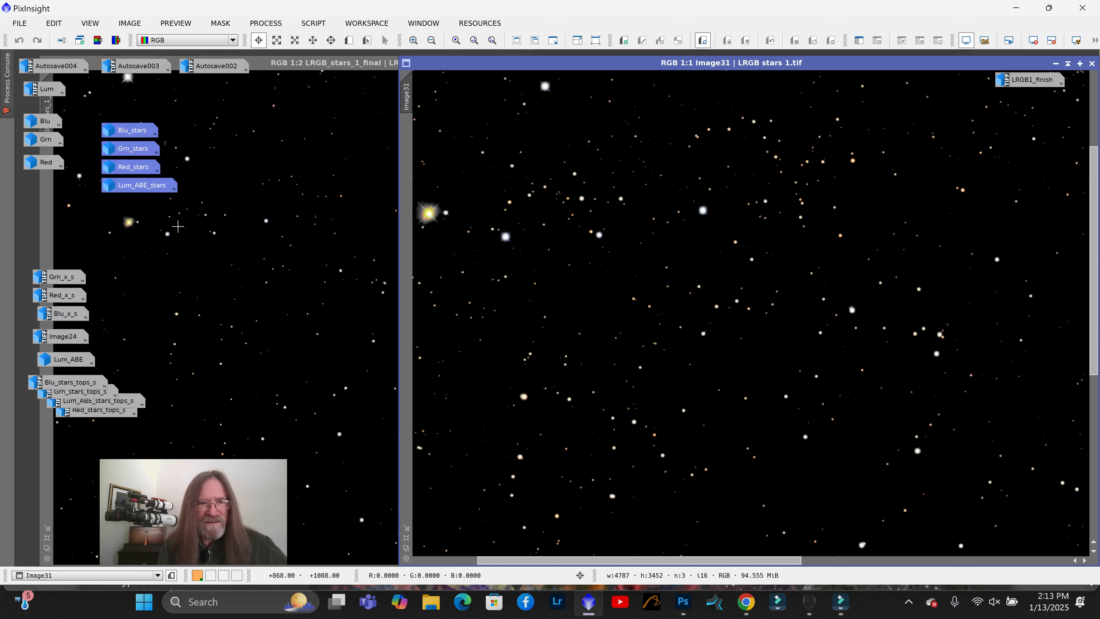
scroll(178, 226, "up", 1)
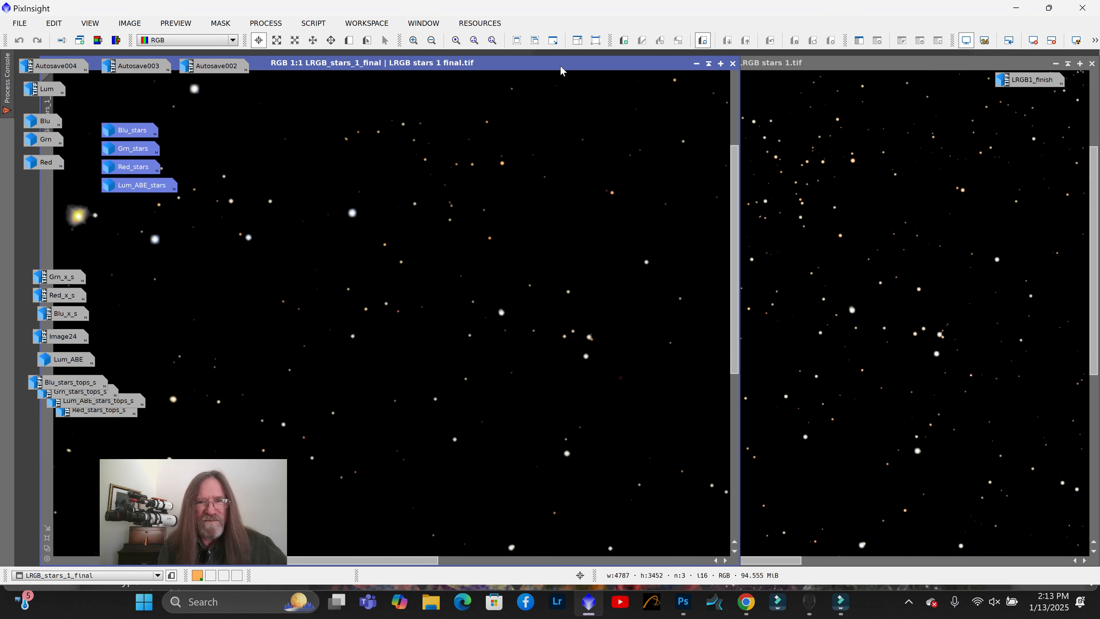
left_click_drag(560, 69, 921, 307)
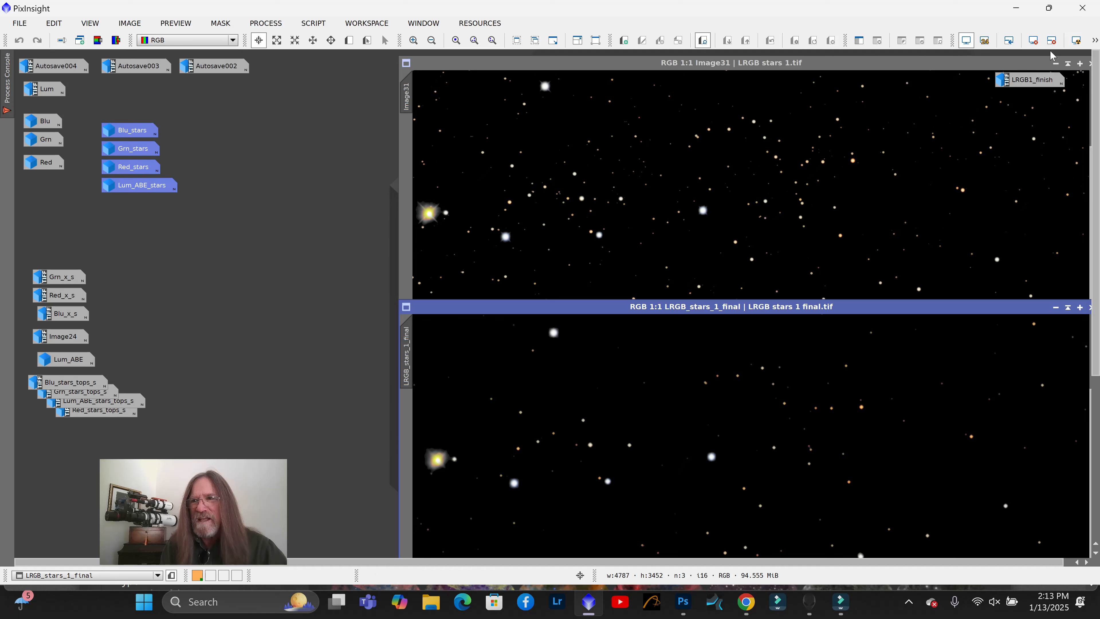
Iconize Image31 below the Lum_ABE_stars icon and move the LRGB_stars_1_final window up, shown whole at 1:2
double_click(1029, 66)
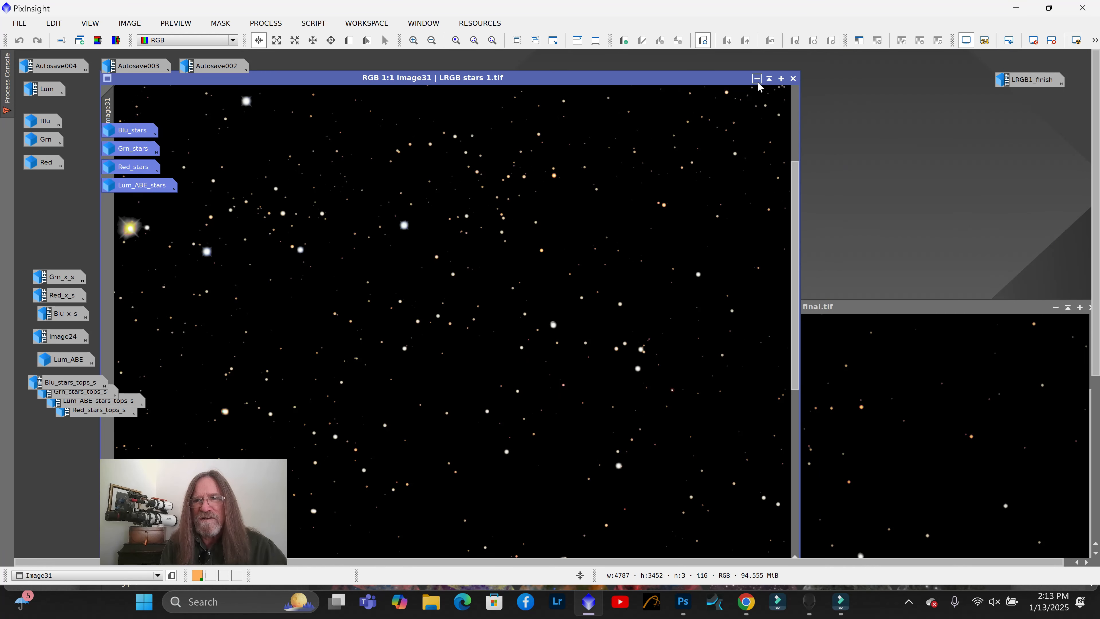
left_click(715, 111)
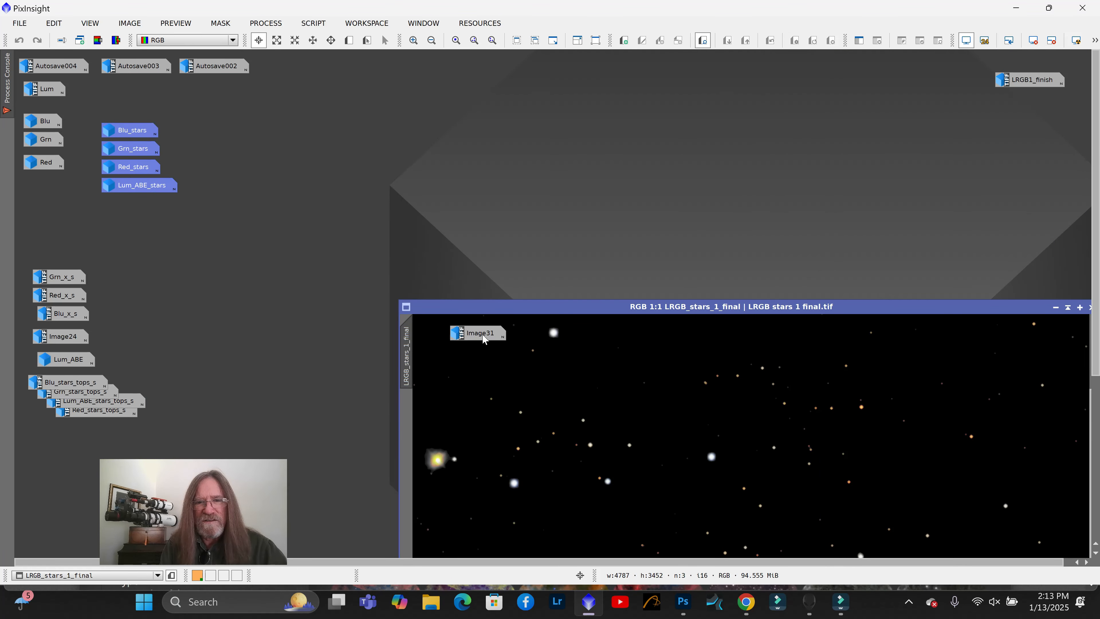
left_click_drag(484, 339, 135, 233)
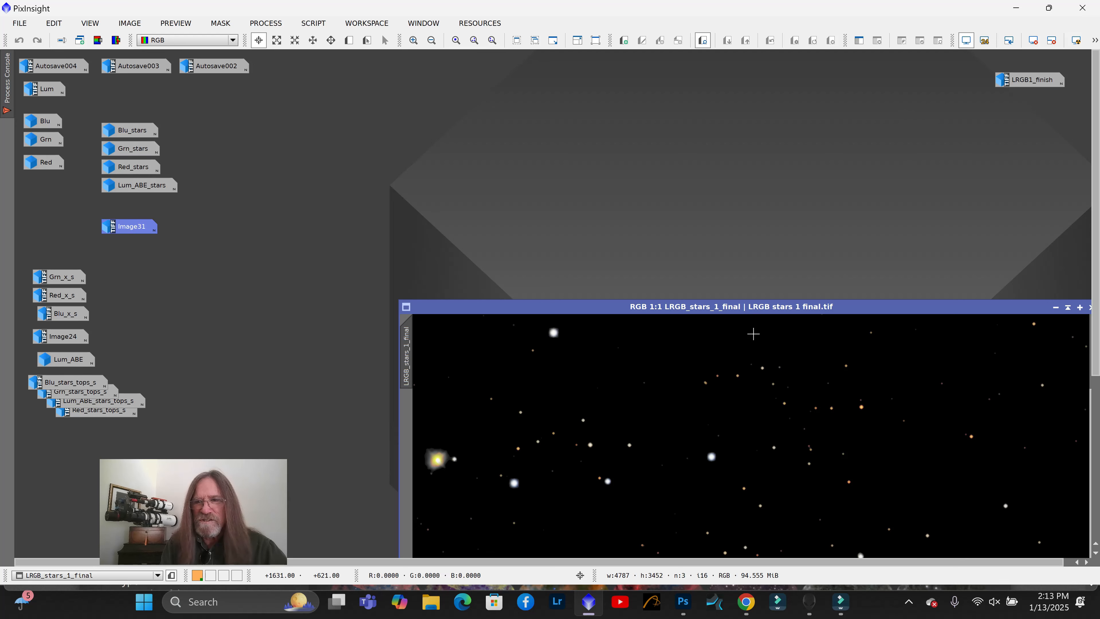
left_click_drag(753, 308, 681, 61)
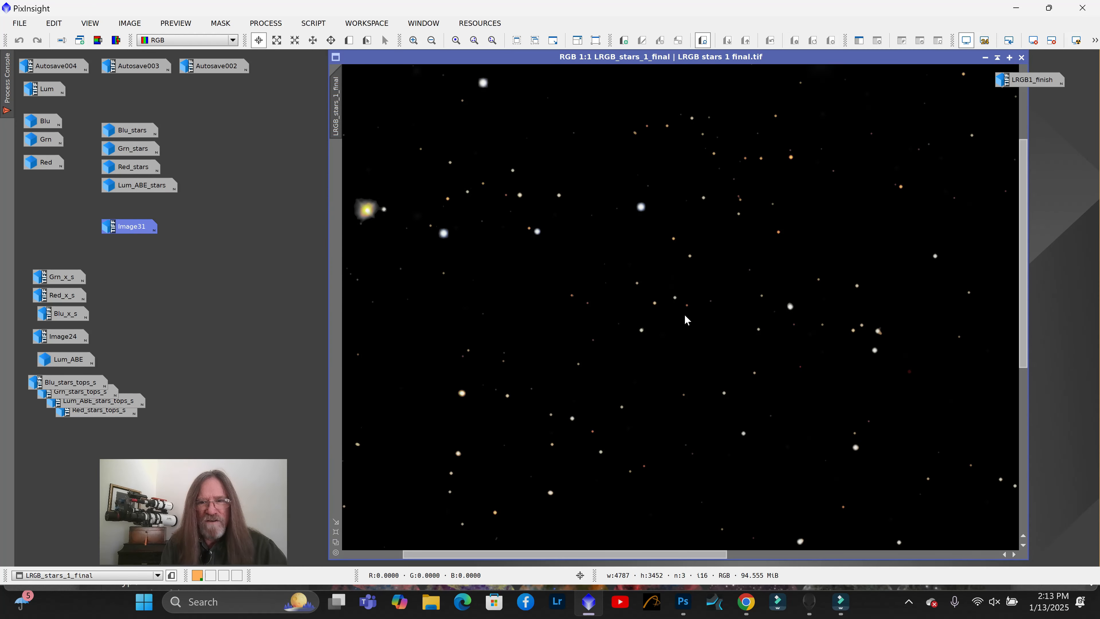
scroll(698, 307, "down", 1)
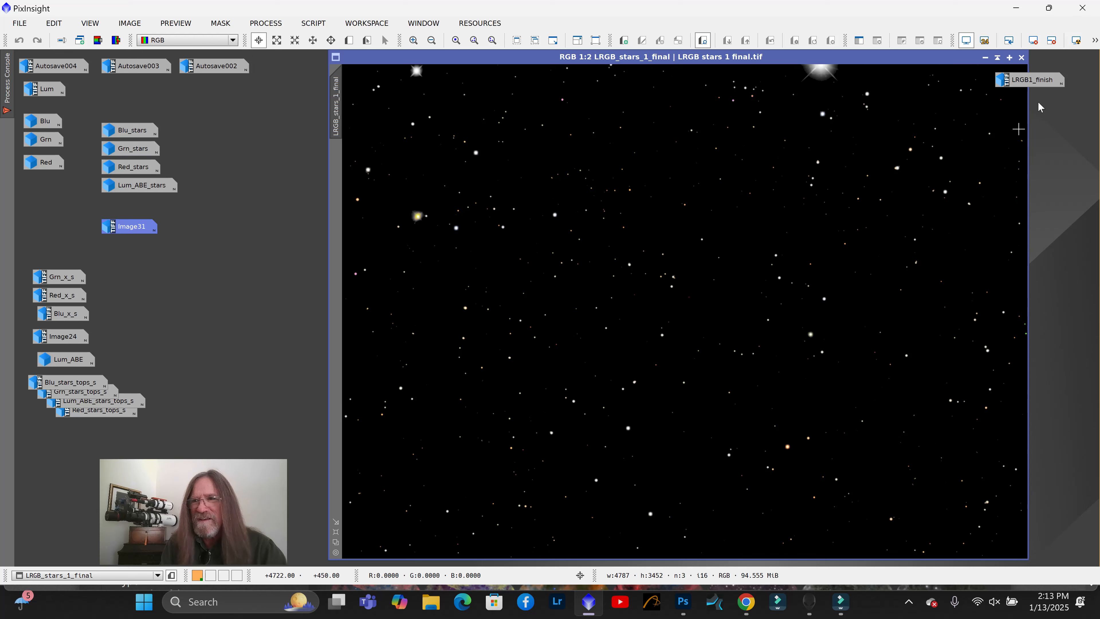
Restore the LRGB1_finish starless image and place it over the star image, leaving a strip of the stars exposed above
double_click(1037, 82)
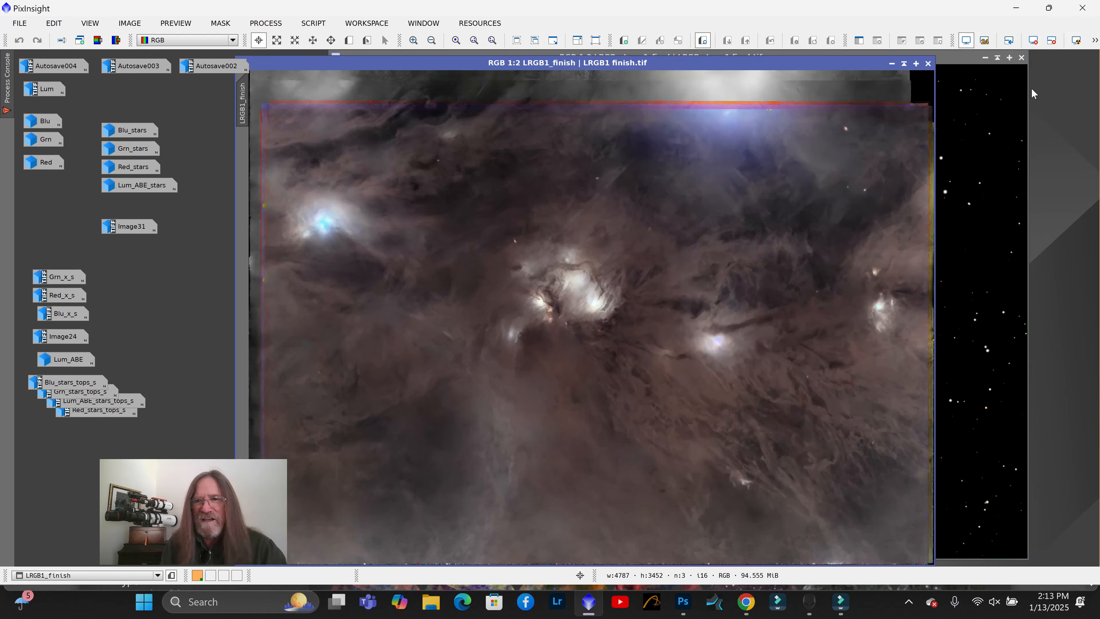
left_click_drag(759, 64, 823, 83)
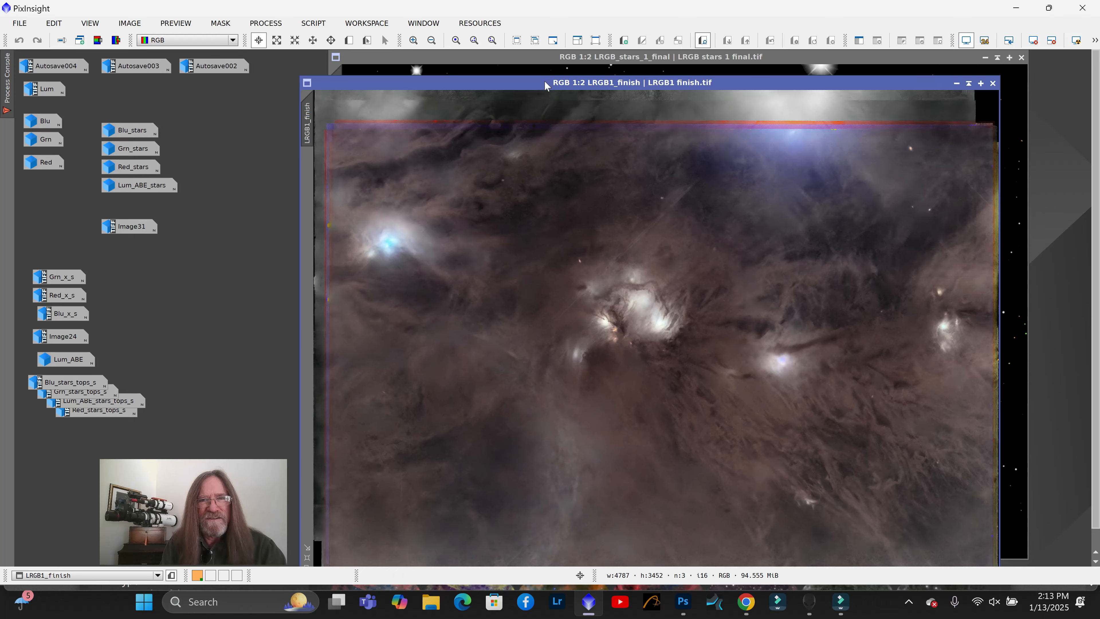
left_click_drag(544, 81, 573, 108)
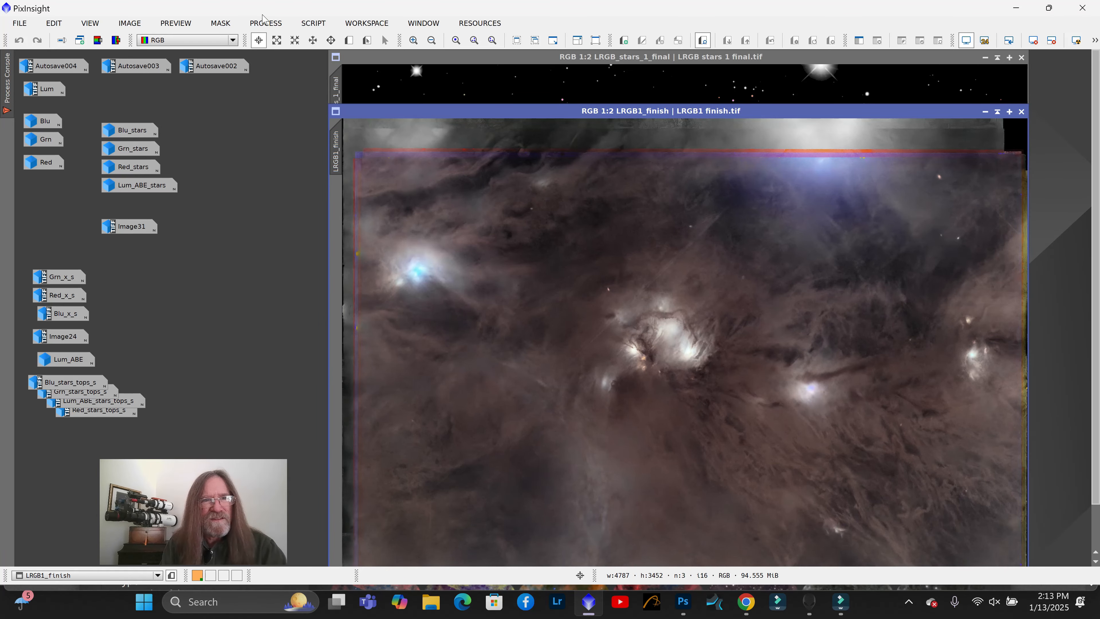
Combine stars and nebula by applying the PixelMath expression LRGB1_finish+LRGB_stars_1_final to the LRGB1_finish image
left_click(263, 20)
mouse_move(344, 17)
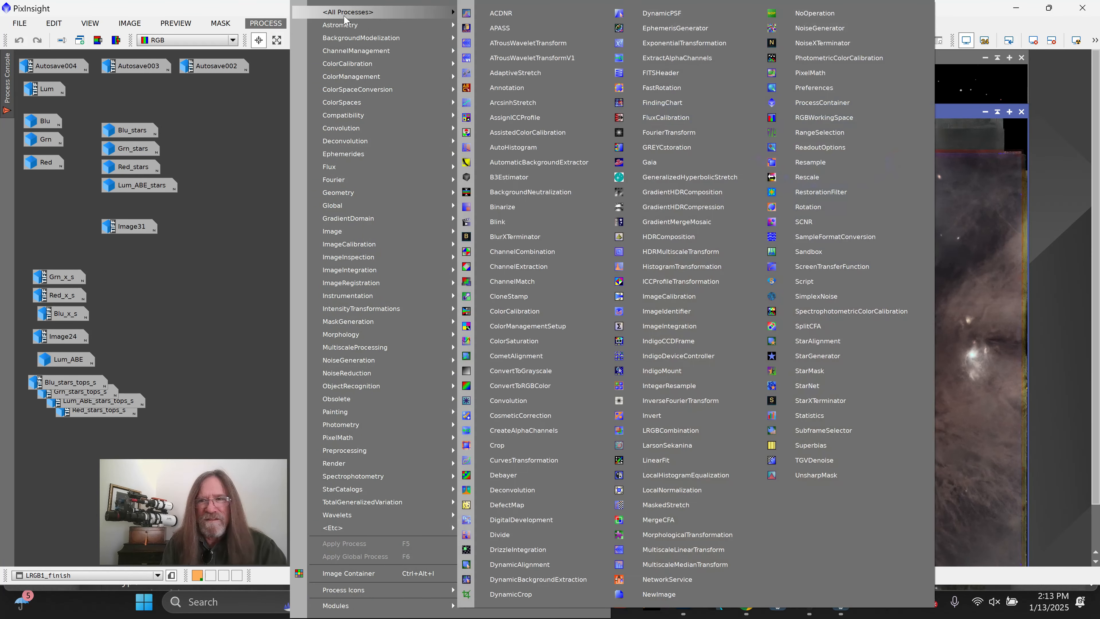
left_click(809, 72)
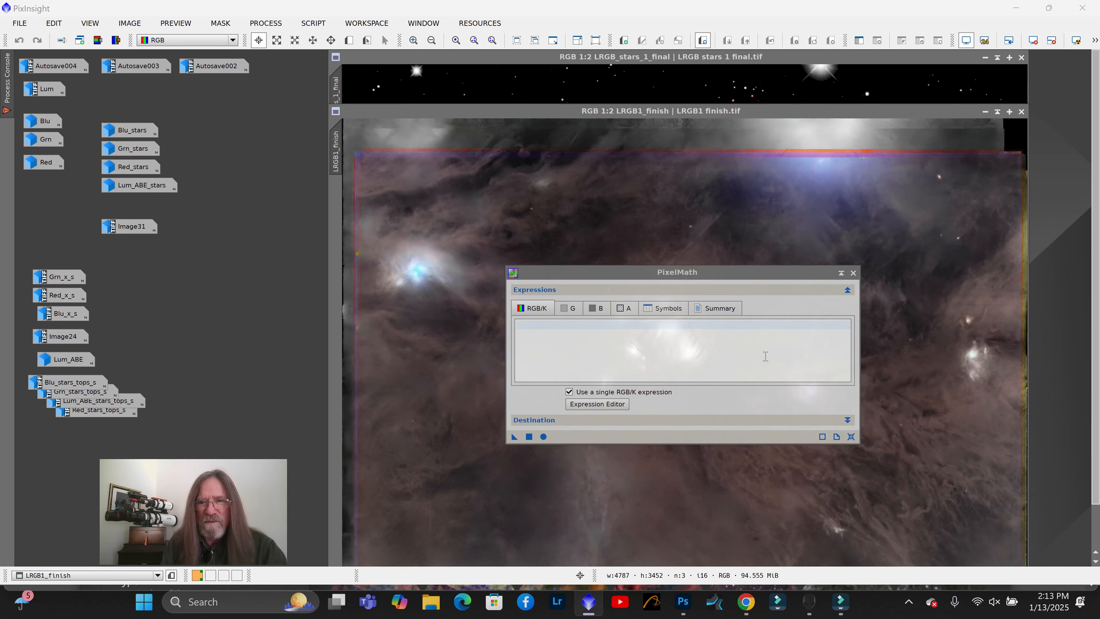
left_click(611, 404)
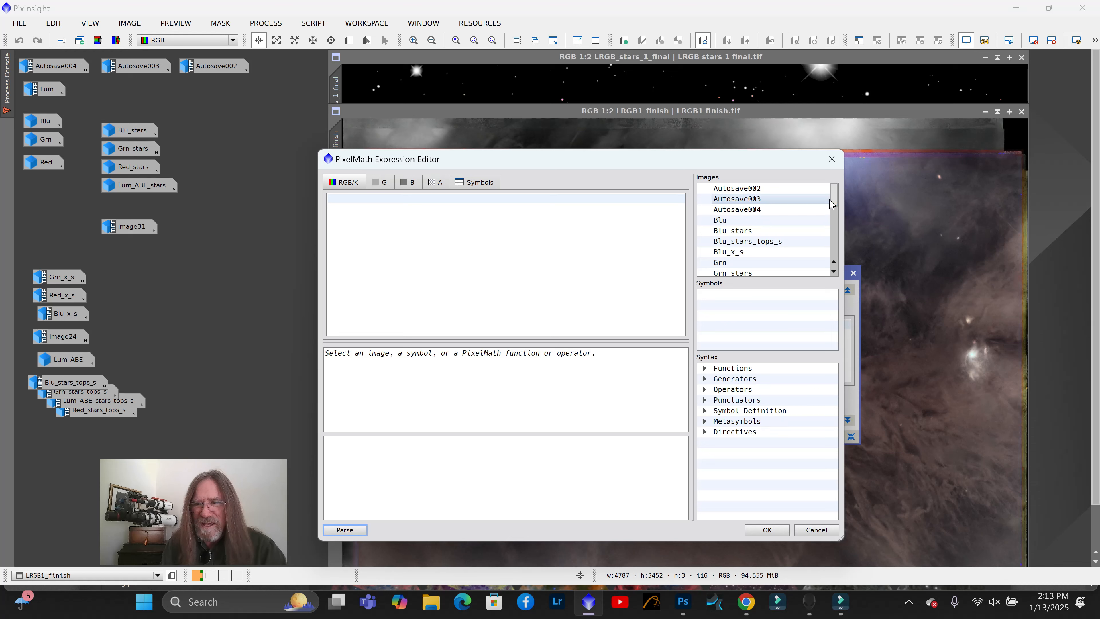
scroll(834, 202, "down", 3)
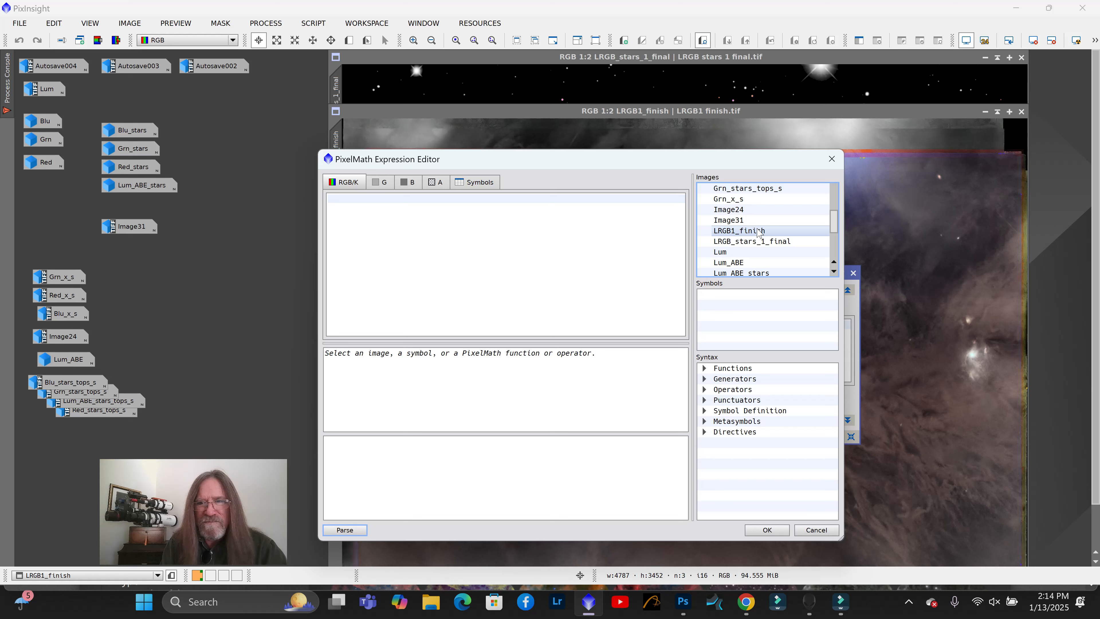
double_click(759, 231)
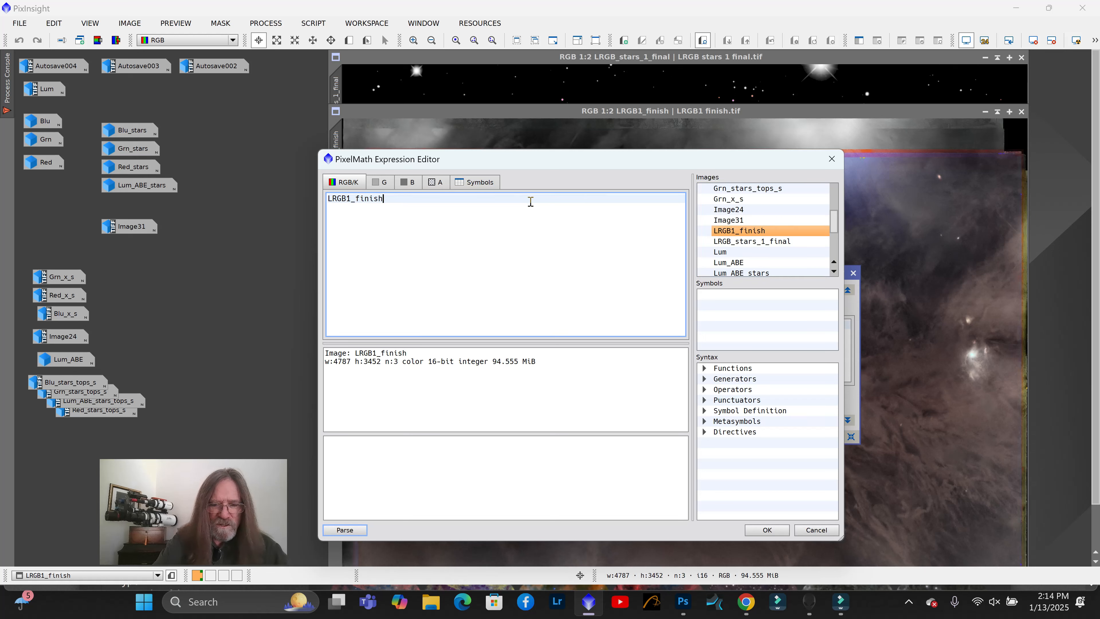
type("+")
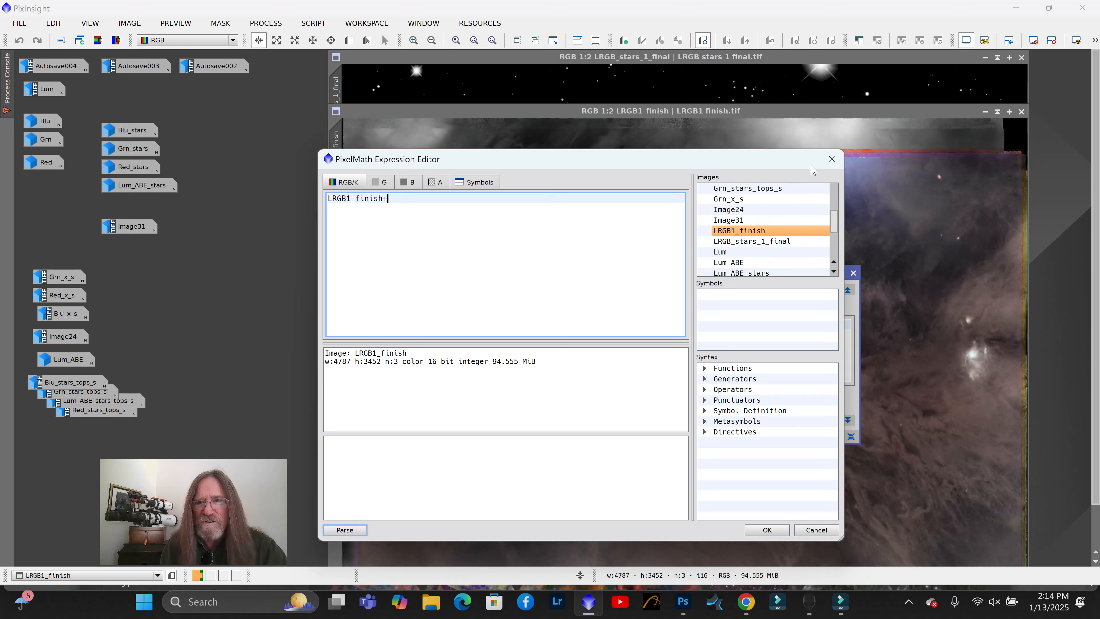
double_click(774, 241)
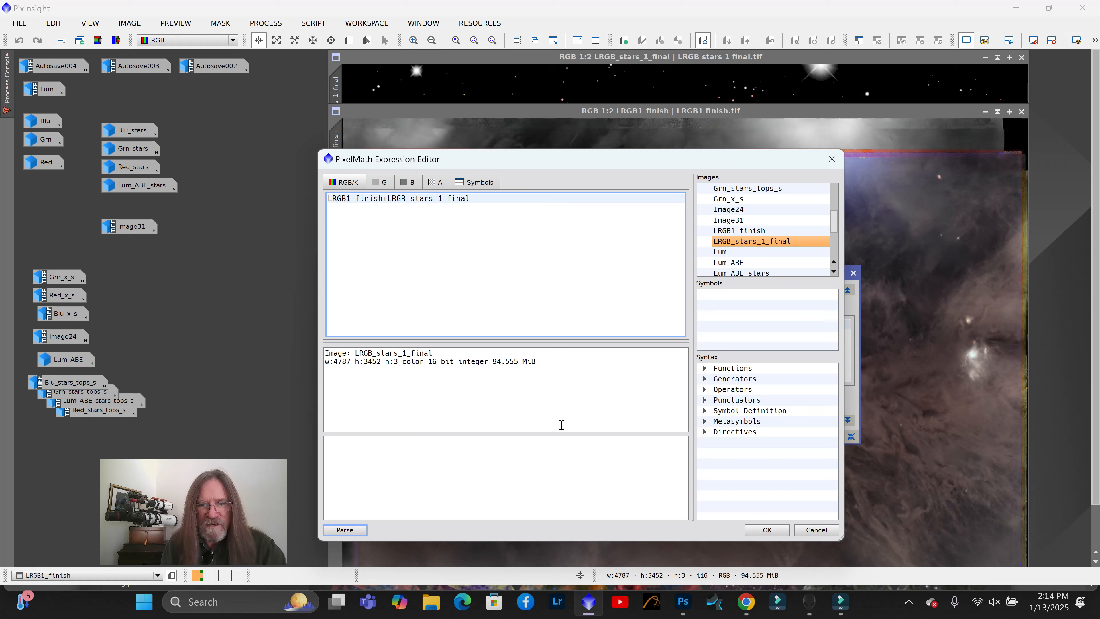
left_click(765, 529)
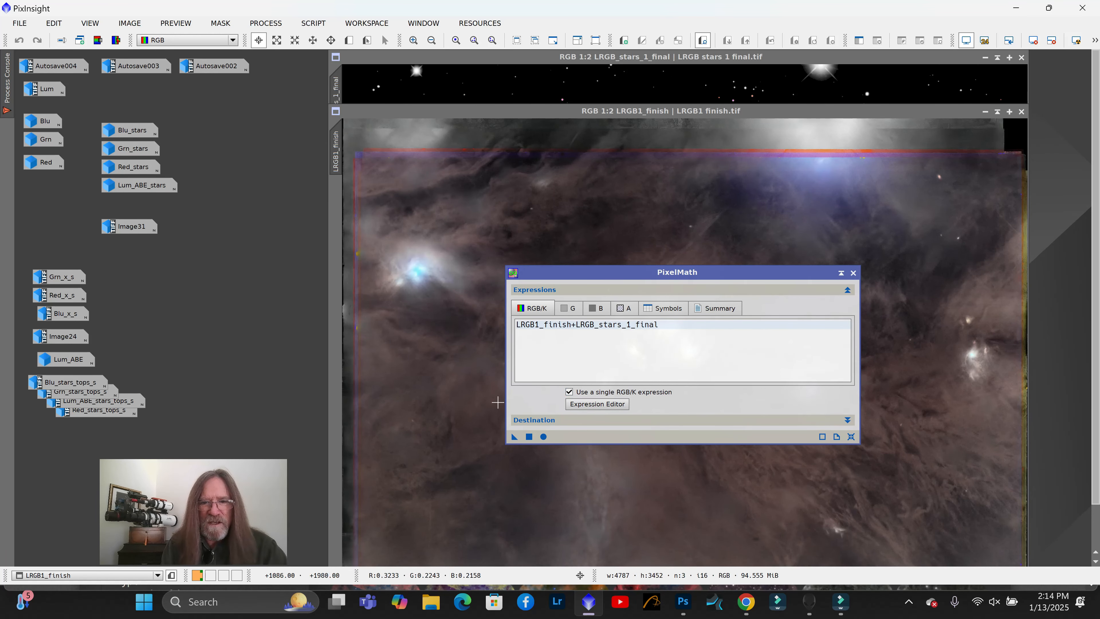
left_click_drag(515, 443, 440, 399)
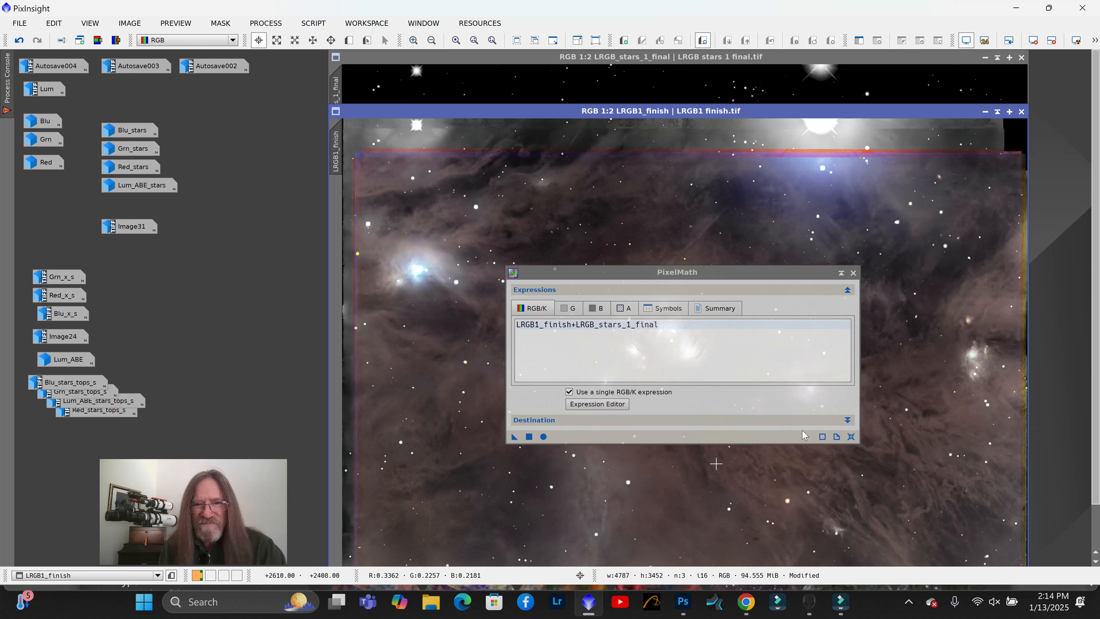
Move PixelMath aside and examine the stars in the combined LRGB1_finish image, both up close to 3:1 and over the whole frame
left_click_drag(789, 276, 254, 199)
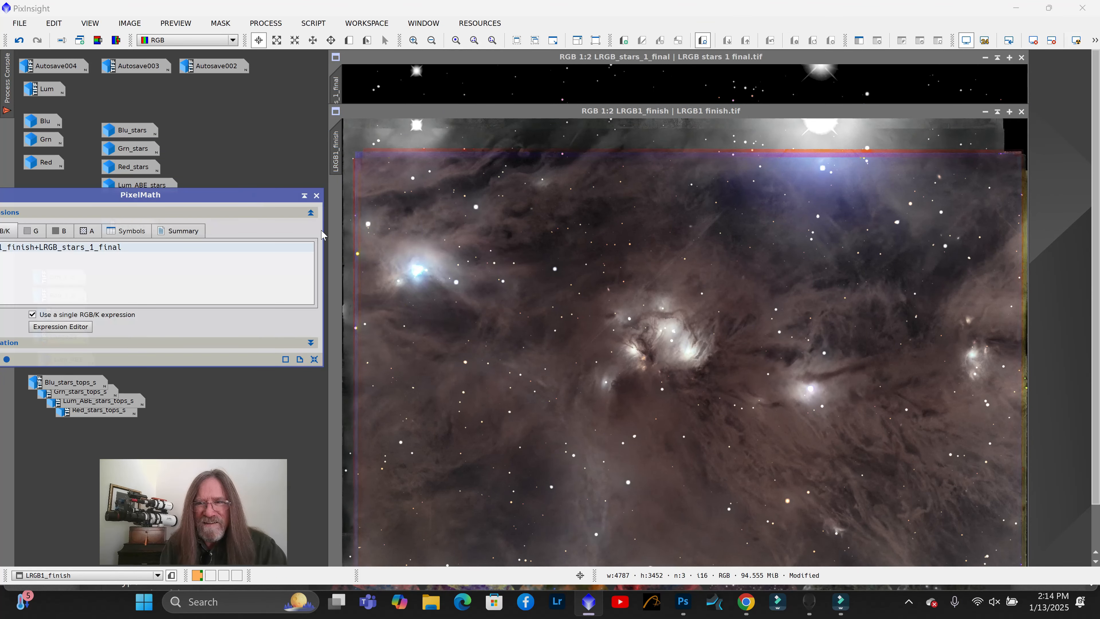
scroll(566, 271, "up", 1)
scroll(566, 270, "up", 1)
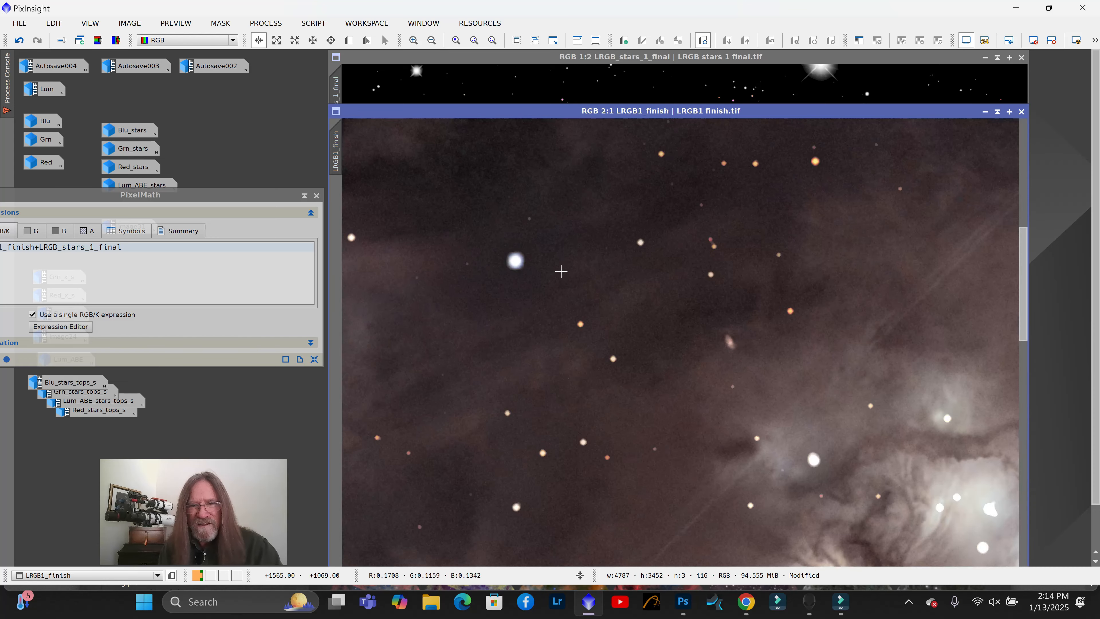
scroll(547, 271, "up", 1)
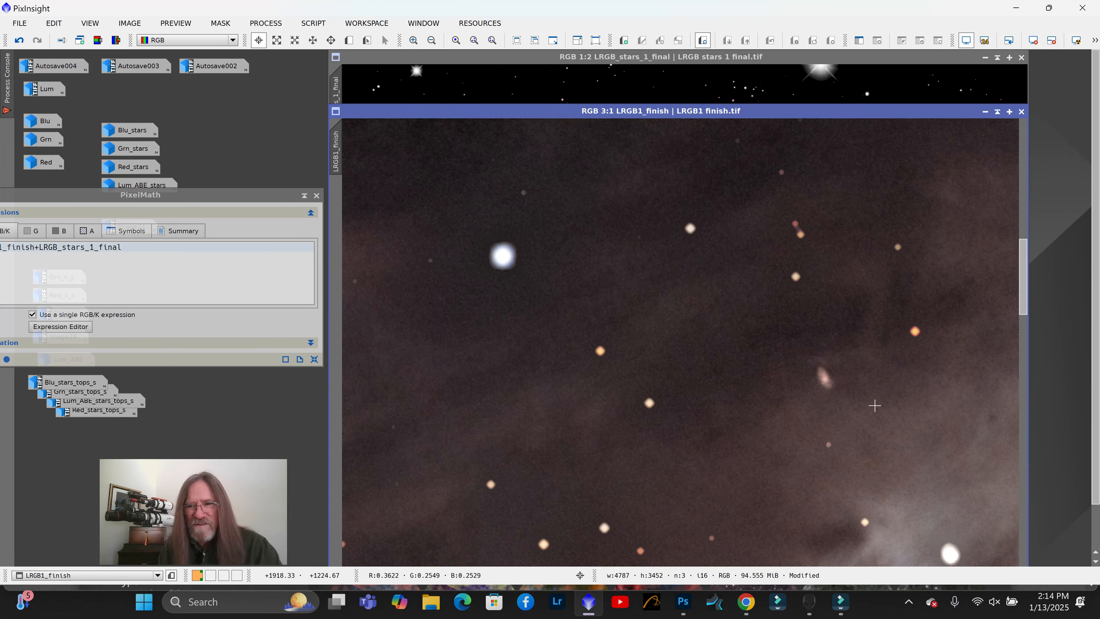
scroll(651, 412, "down", 3)
scroll(563, 312, "down", 1)
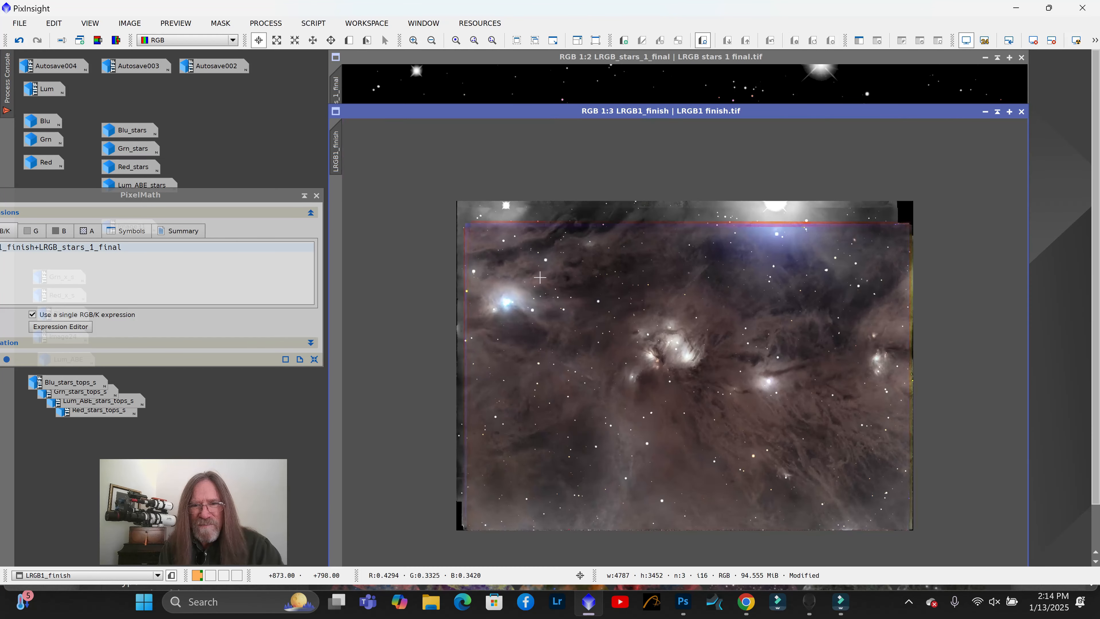
scroll(539, 278, "up", 2)
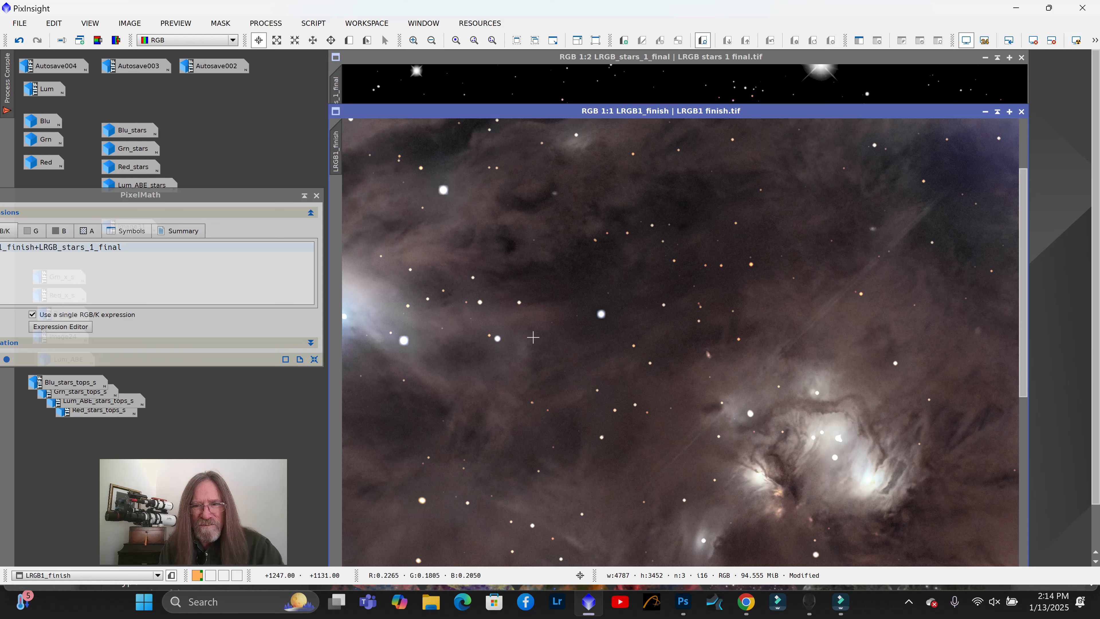
scroll(532, 337, "down", 1)
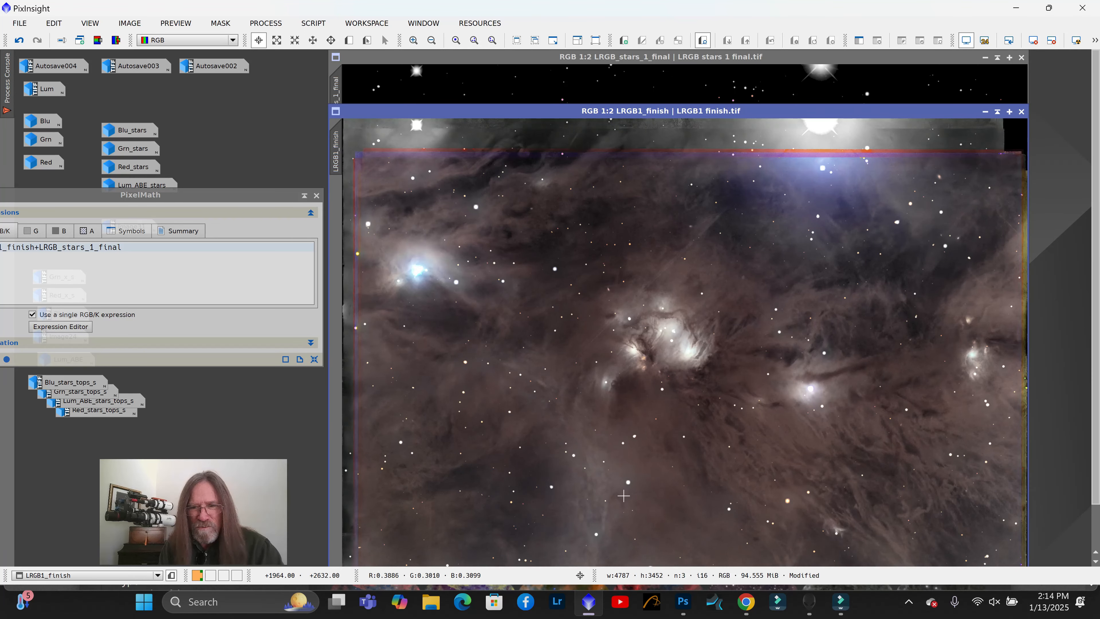
scroll(632, 494, "up", 3)
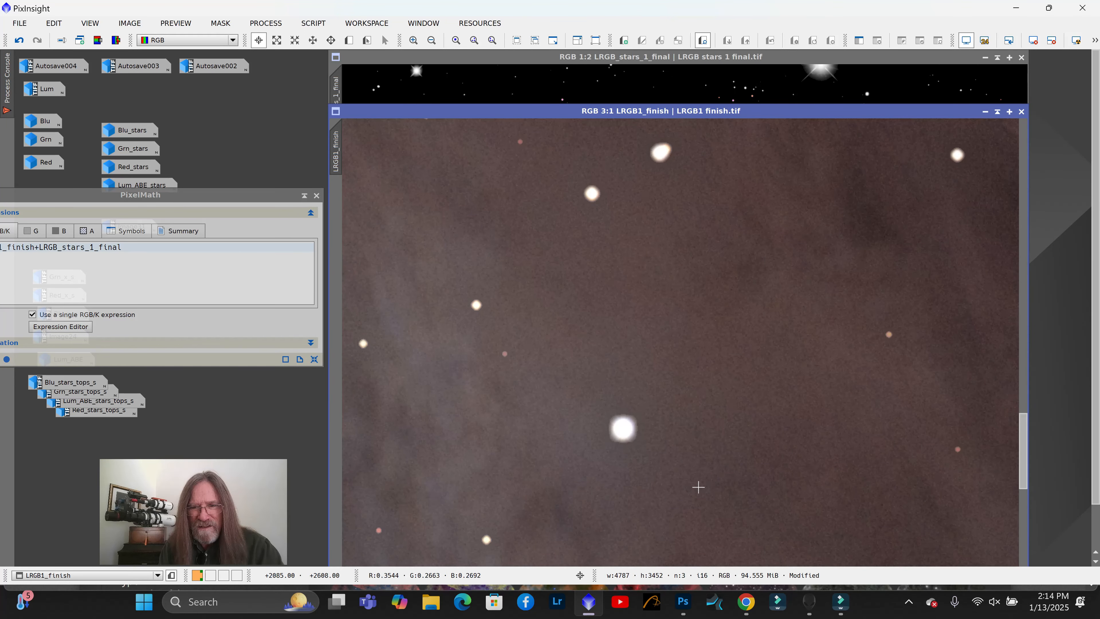
scroll(698, 487, "down", 2)
scroll(712, 445, "up", 3)
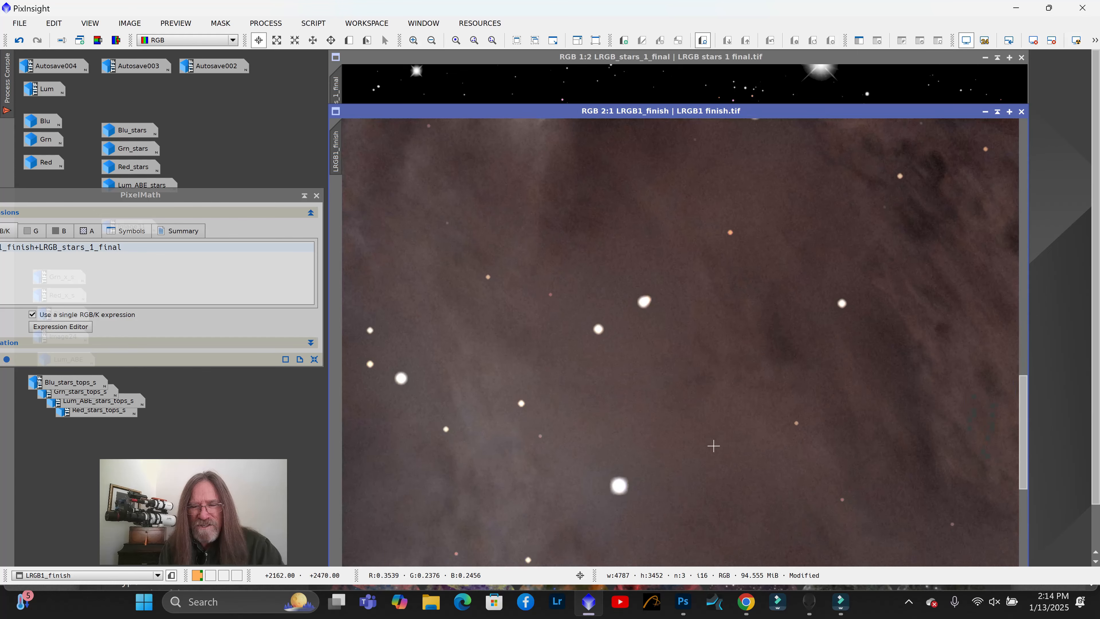
scroll(713, 446, "down", 6)
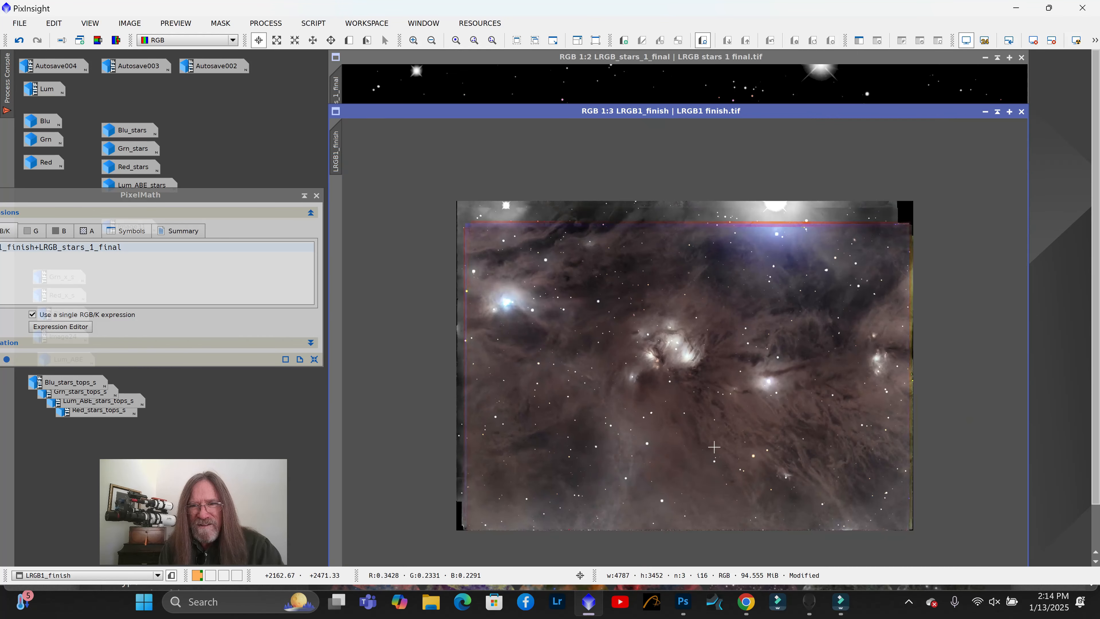
scroll(802, 431, "up", 2)
scroll(913, 409, "down", 1)
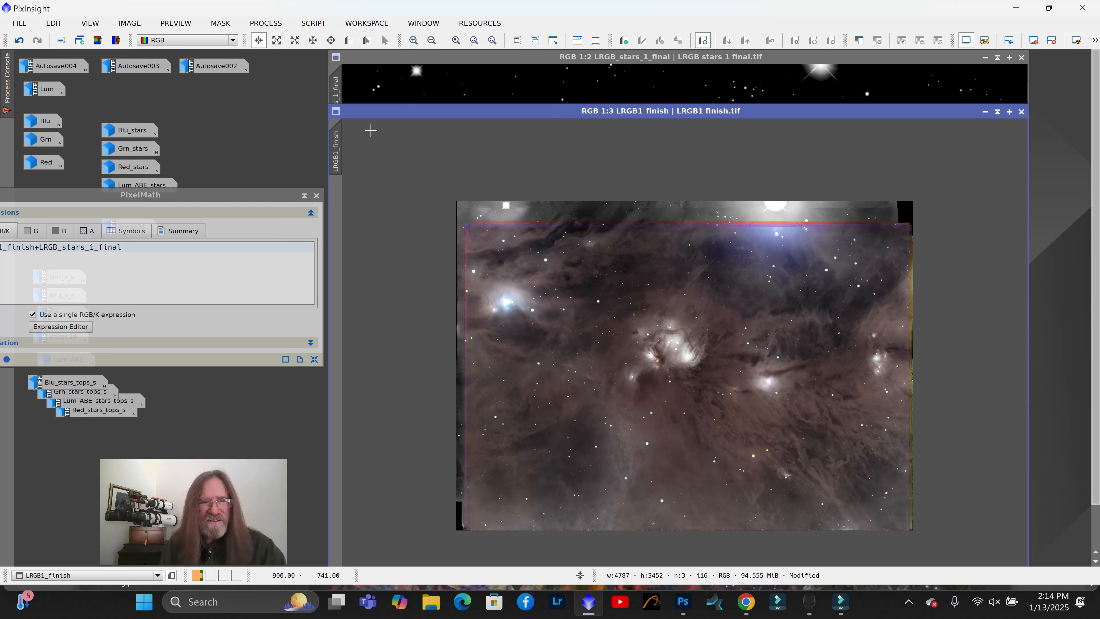
Close PixelMath and start a DynamicCrop session covering the whole LRGB1_finish frame
left_click_drag(249, 196, 320, 177)
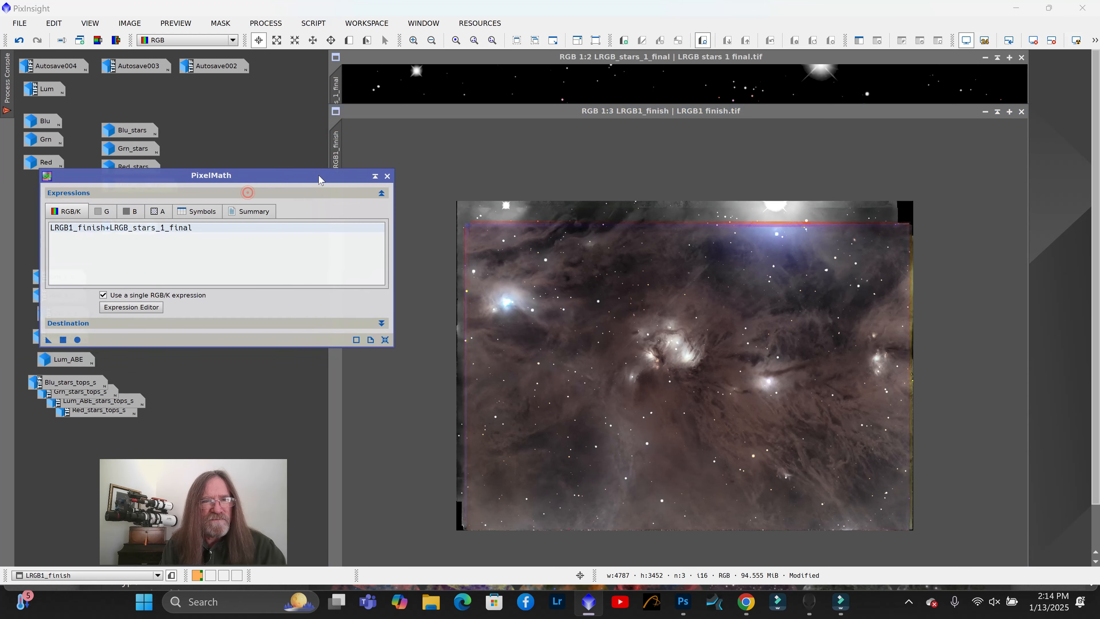
left_click(387, 177)
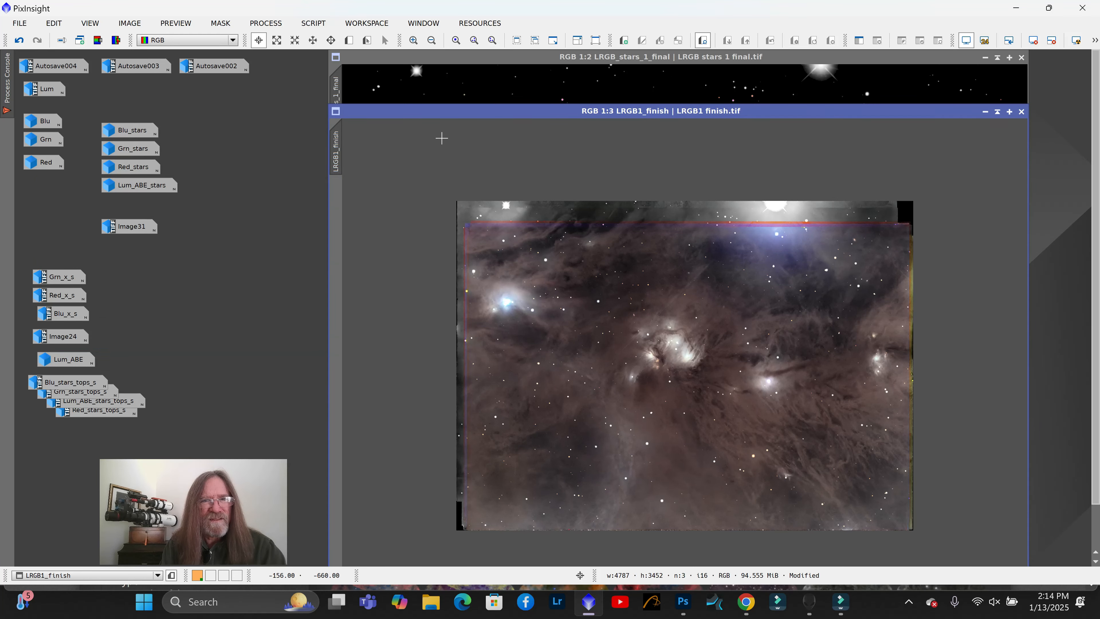
left_click(279, 26)
mouse_move(355, 15)
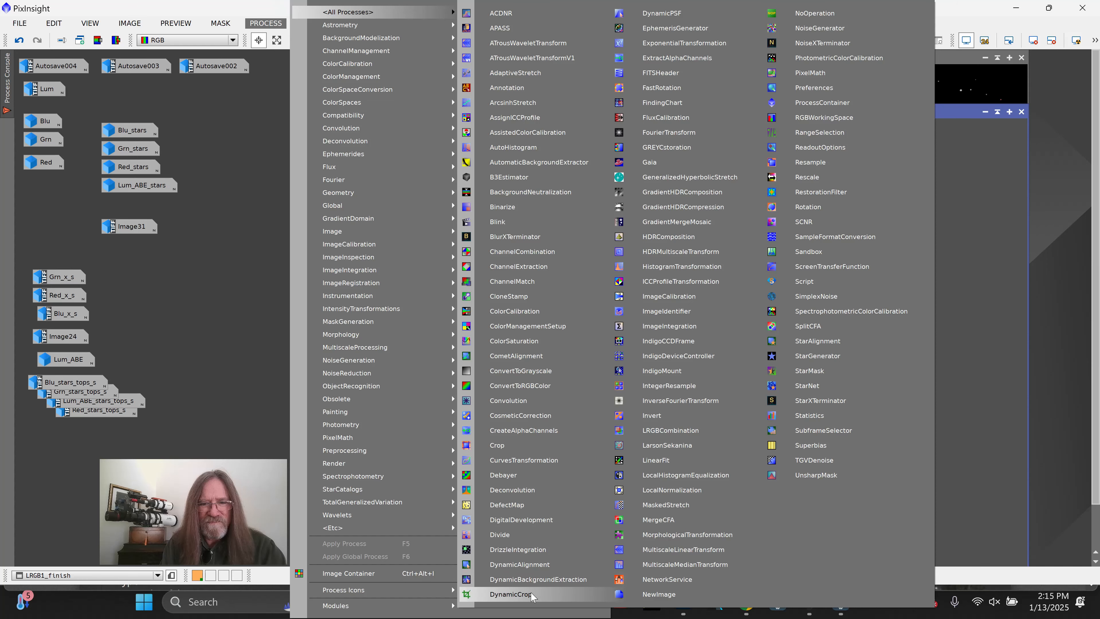
left_click(510, 594)
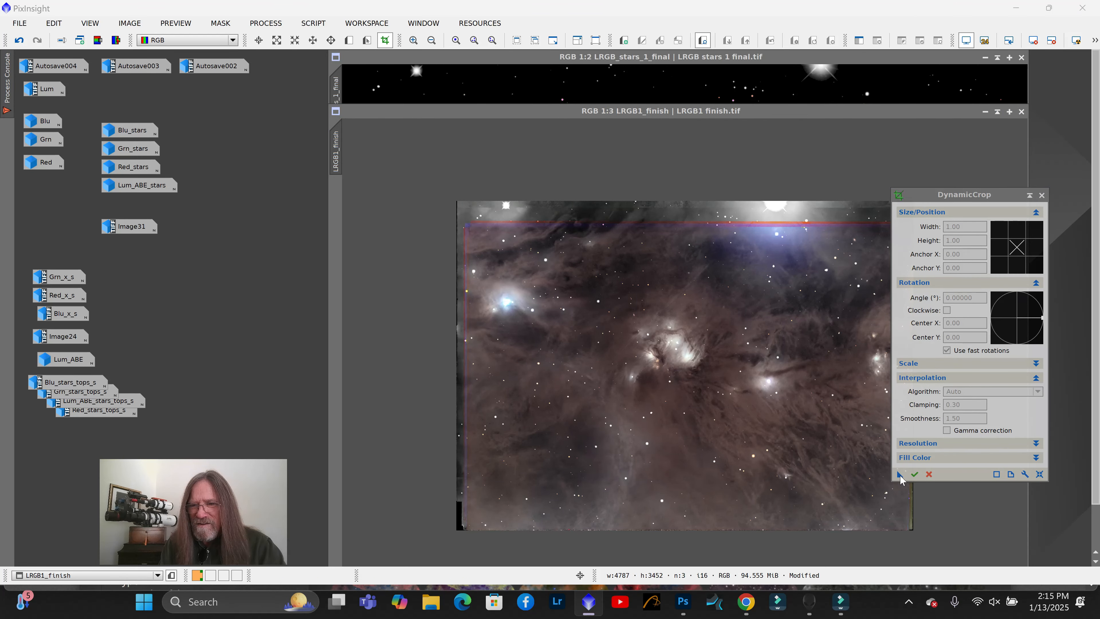
left_click(1040, 475)
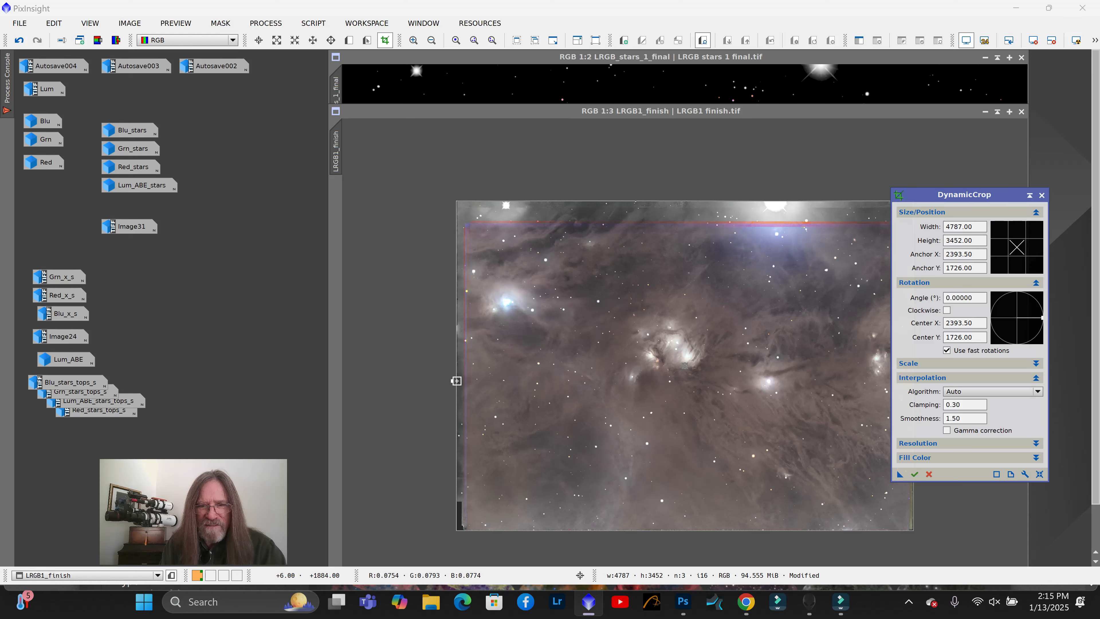
Trim the crop boundary inside the stacking edges to 4658 by 3176 pixels, anchored at X 2449 and Y 1864
mouse_move(456, 381)
left_mouse_down()
mouse_move(469, 382)
mouse_move(447, 385)
mouse_move(467, 392)
left_mouse_up()
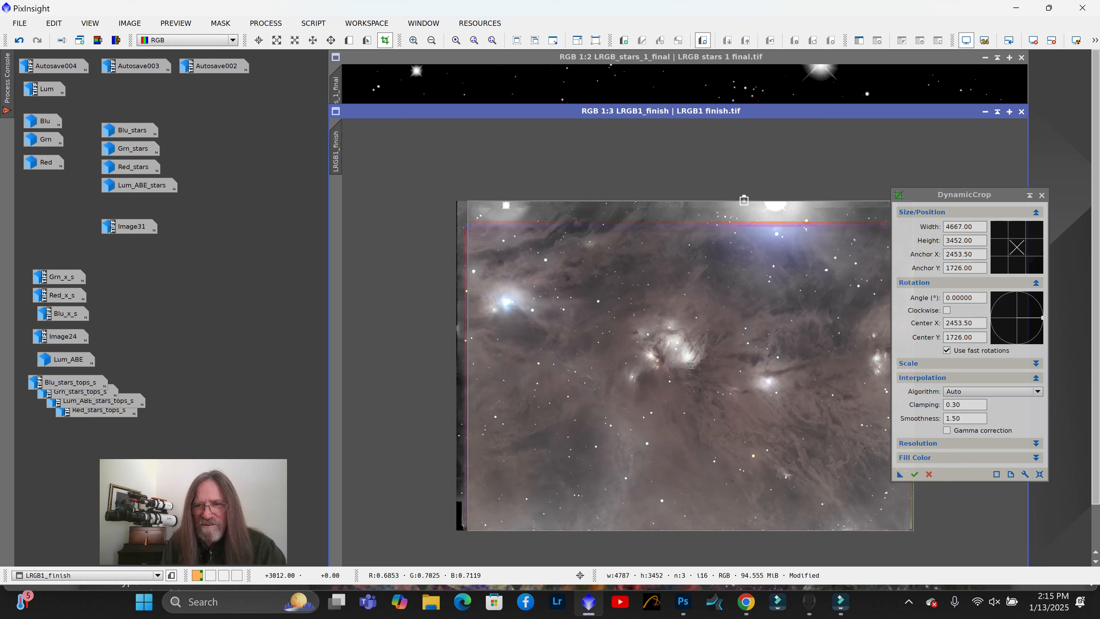
left_click_drag(744, 199, 747, 227)
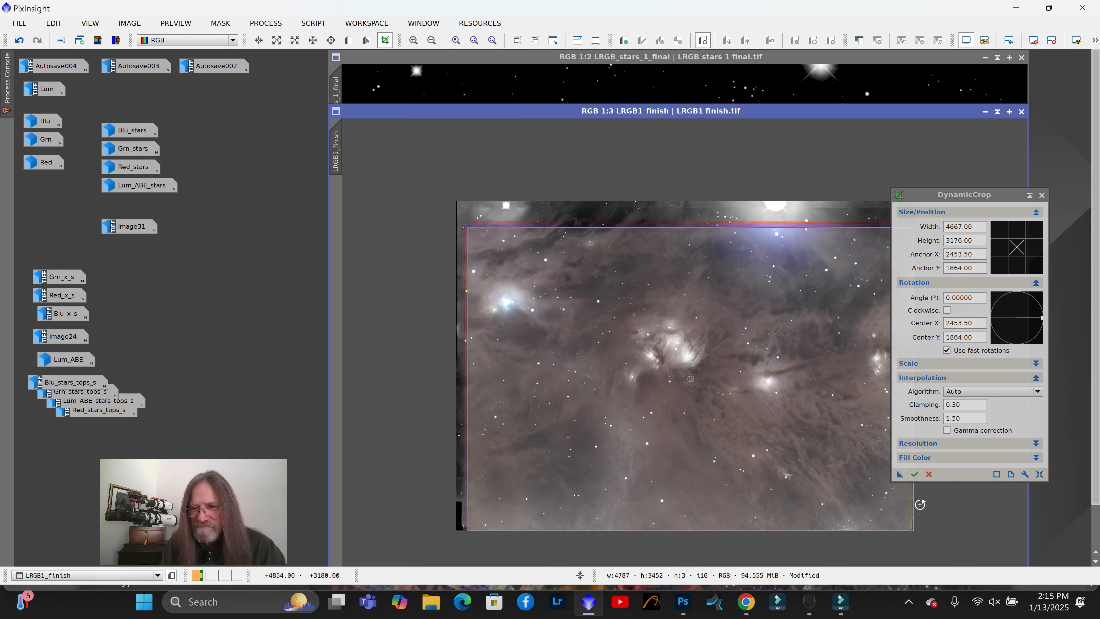
left_click(1005, 194)
left_click_drag(1004, 194, 392, 178)
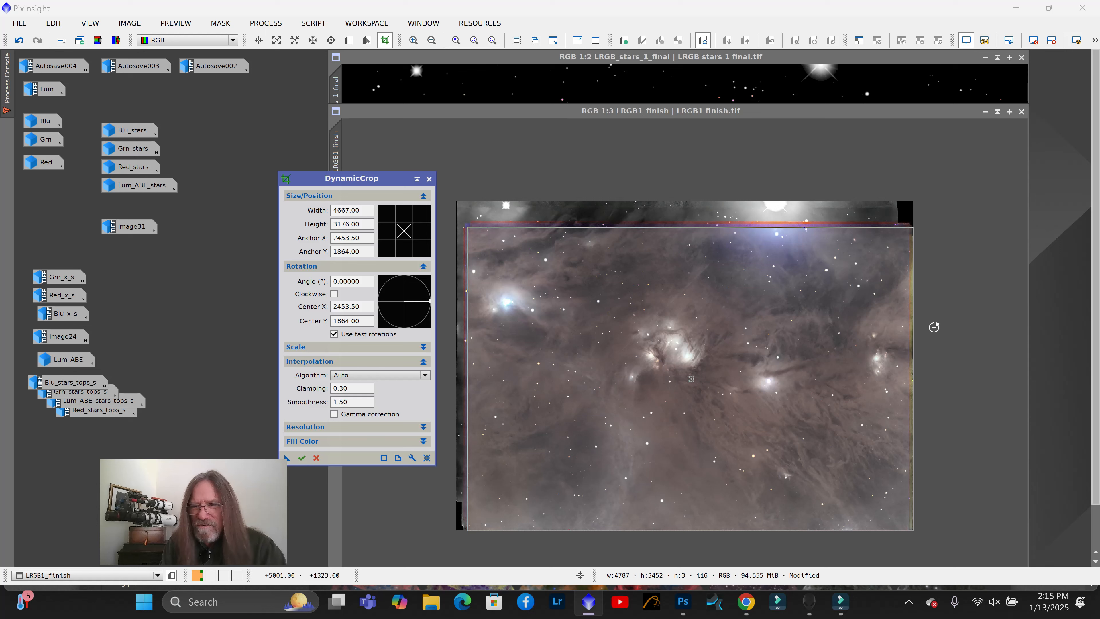
left_click_drag(913, 343, 912, 343)
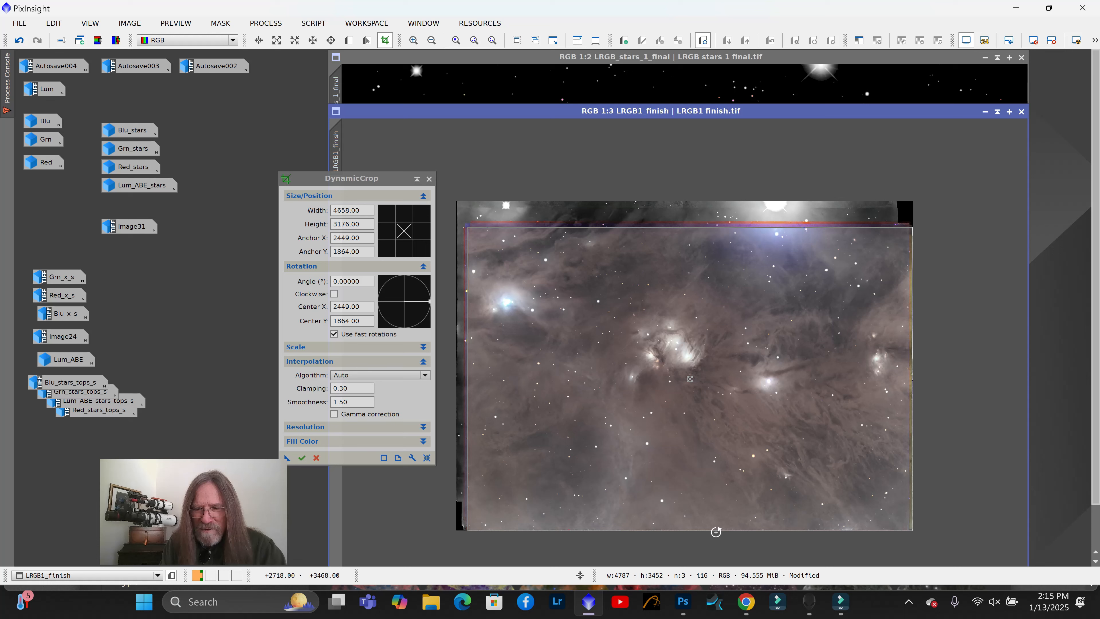
left_click_drag(715, 530, 713, 531)
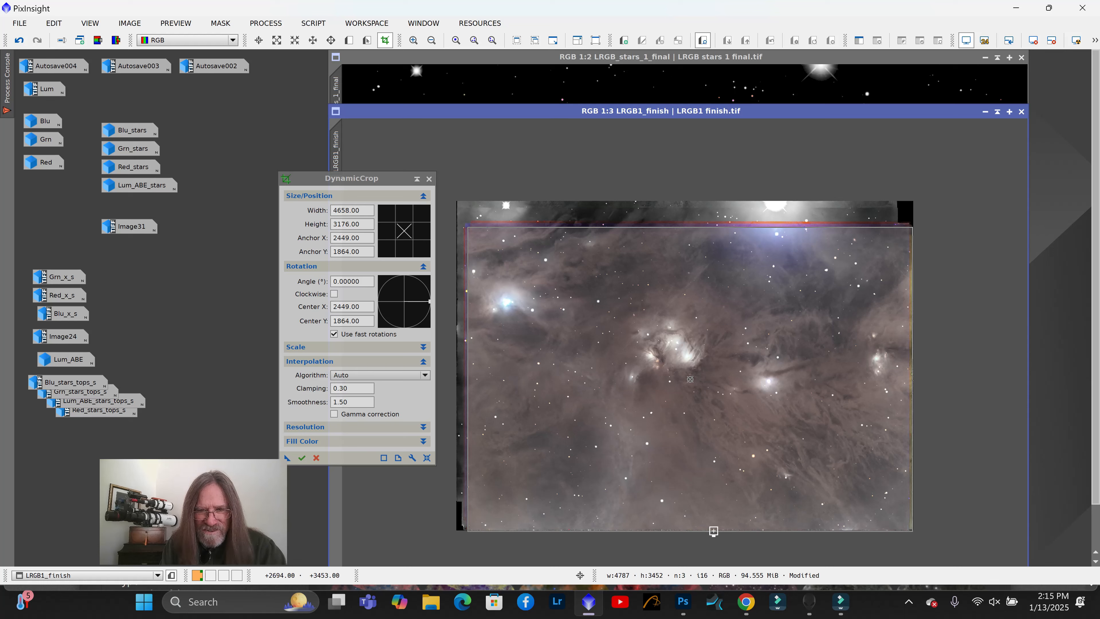
left_click_drag(713, 531, 714, 530)
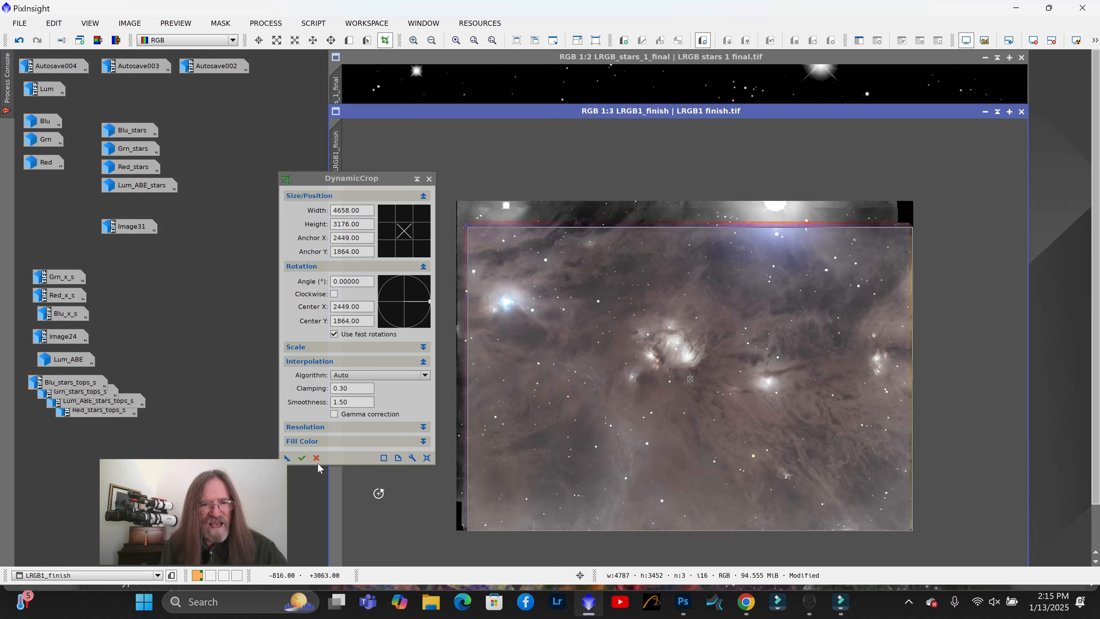
Save the DynamicCrop settings as a workspace process icon, cancel the dynamic session, and apply the saved crop to LRGB1_finish
left_click_drag(253, 482, 208, 475)
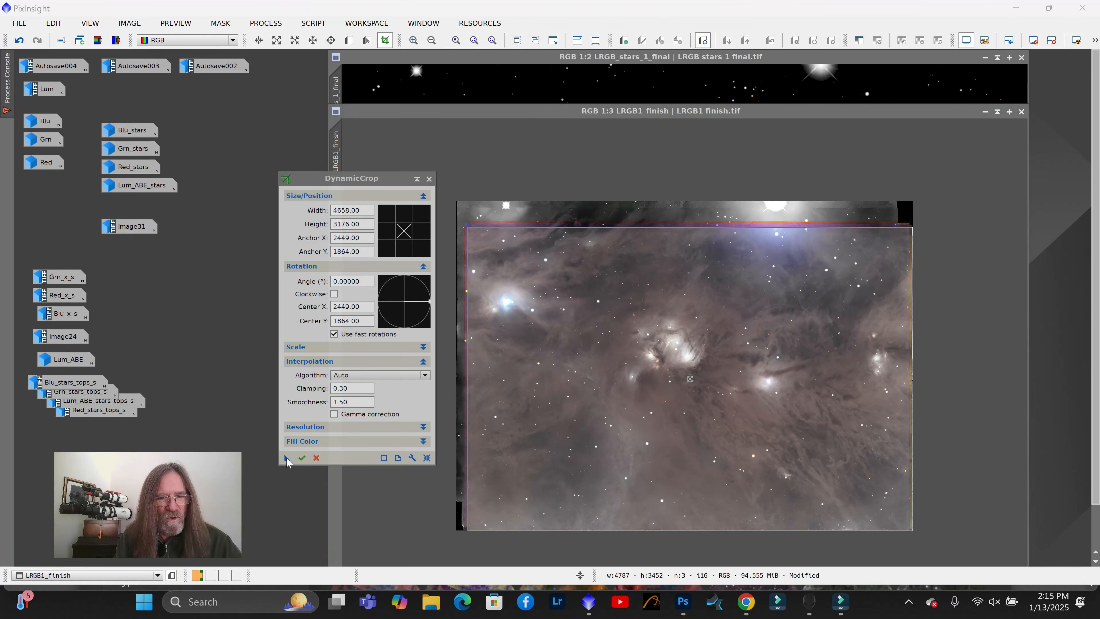
left_click_drag(287, 458, 317, 528)
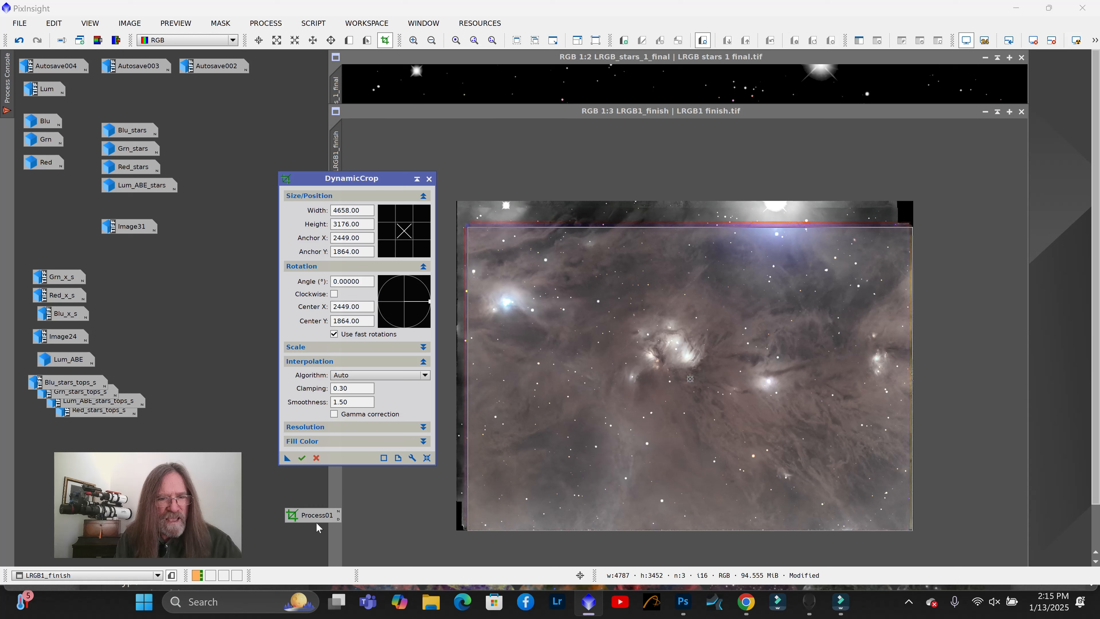
left_click(429, 179)
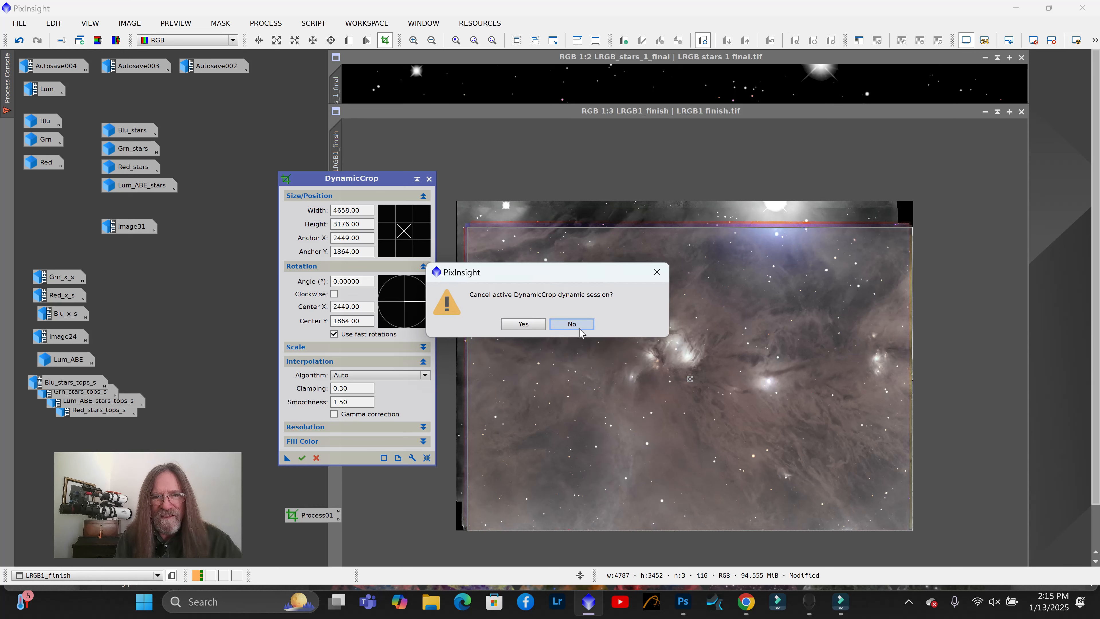
left_click(532, 328)
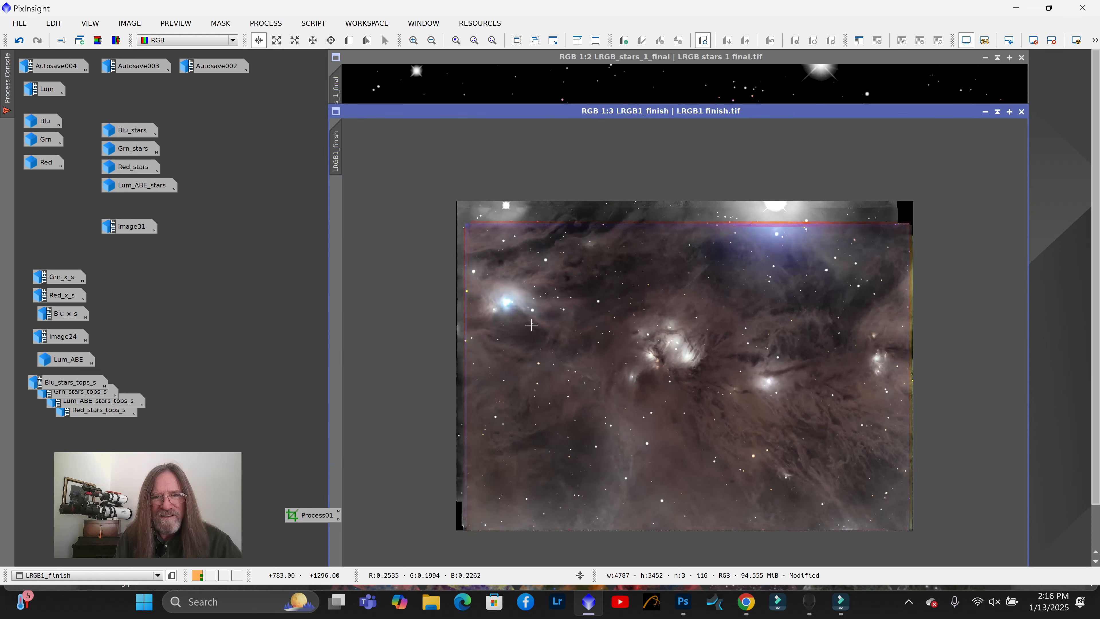
left_click_drag(308, 522, 690, 373)
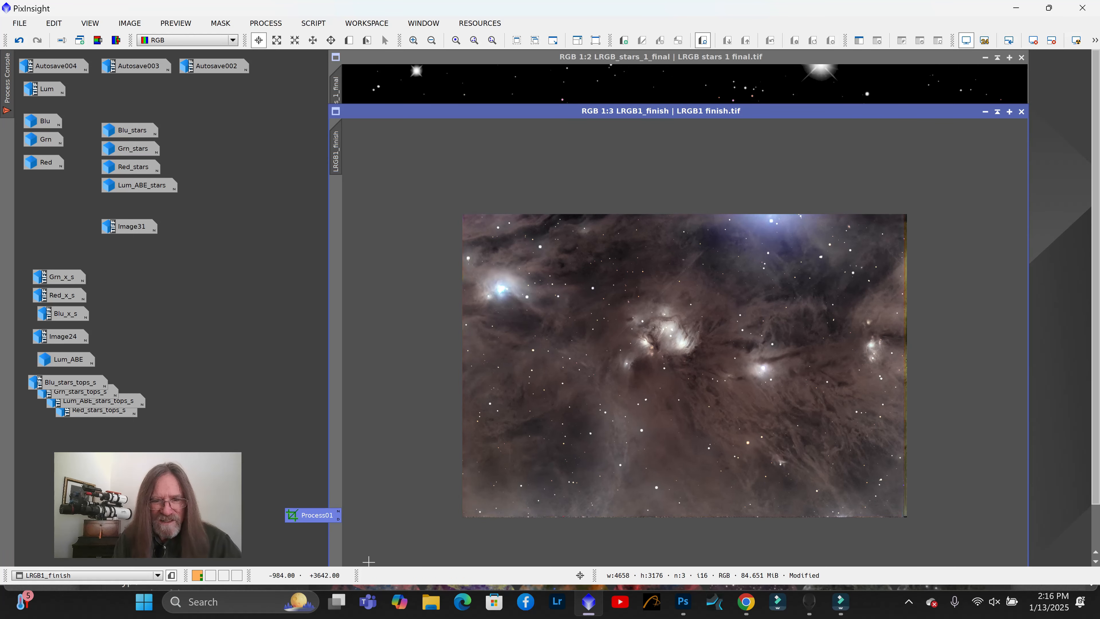
Iconize the LRGB_stars_1_final image and park its icon and the crop process icon below Image31
left_click_drag(567, 111, 482, 88)
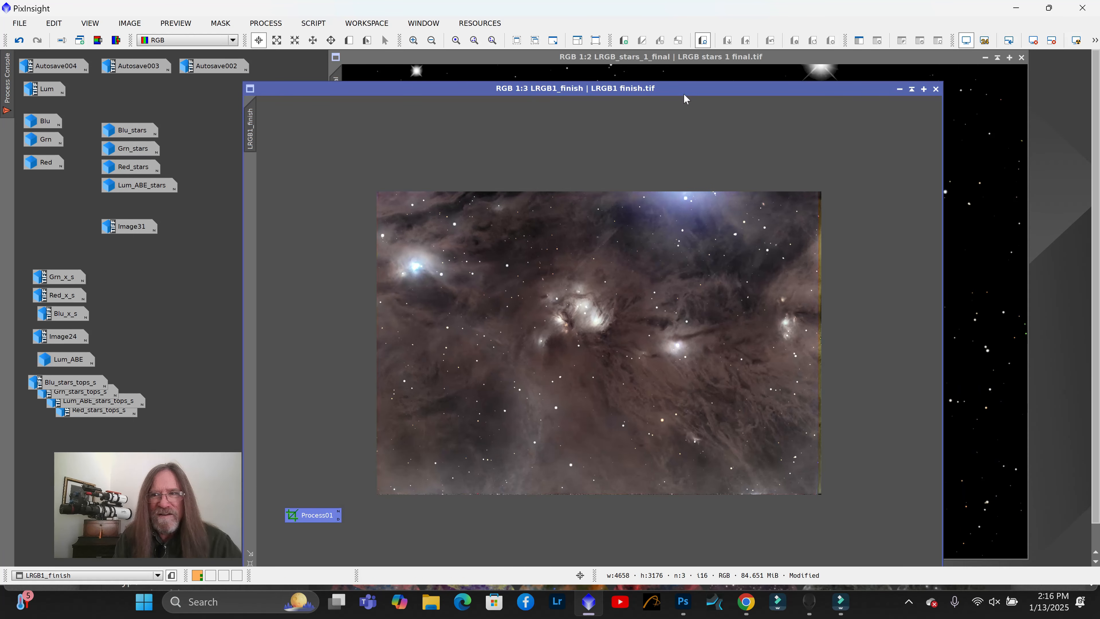
left_click(984, 59)
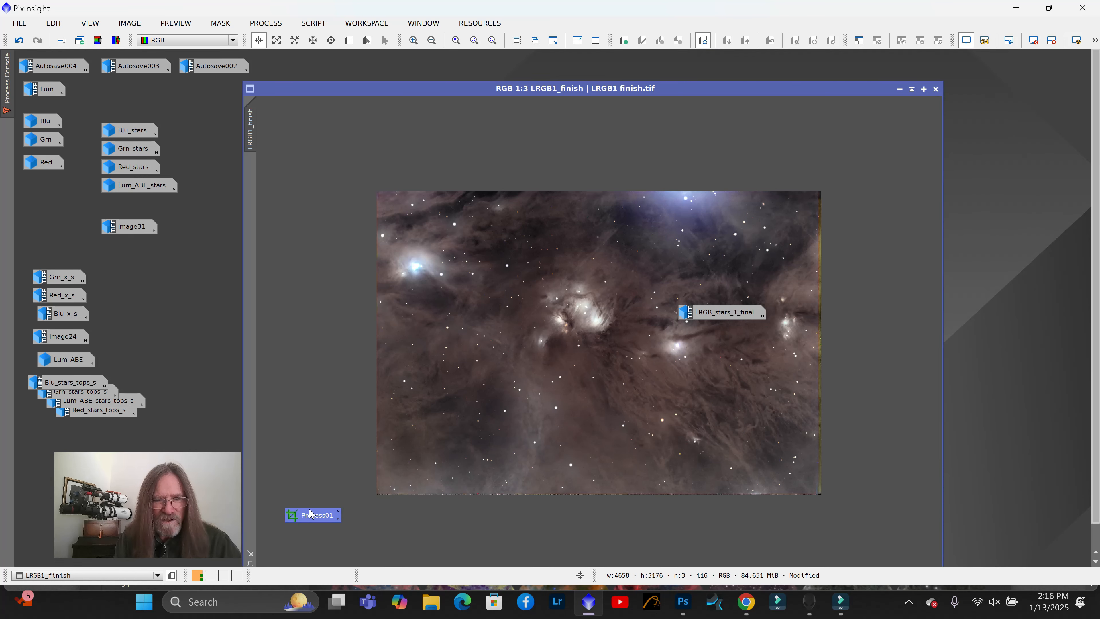
left_click_drag(321, 520, 157, 298)
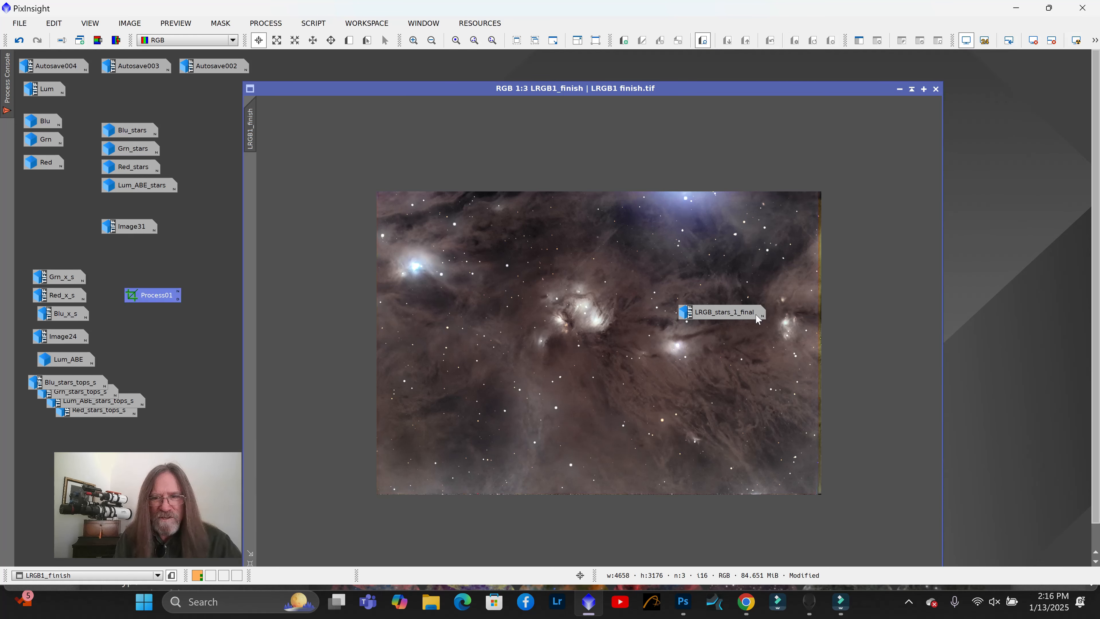
mouse_move(738, 316)
left_click_drag(738, 315, 189, 337)
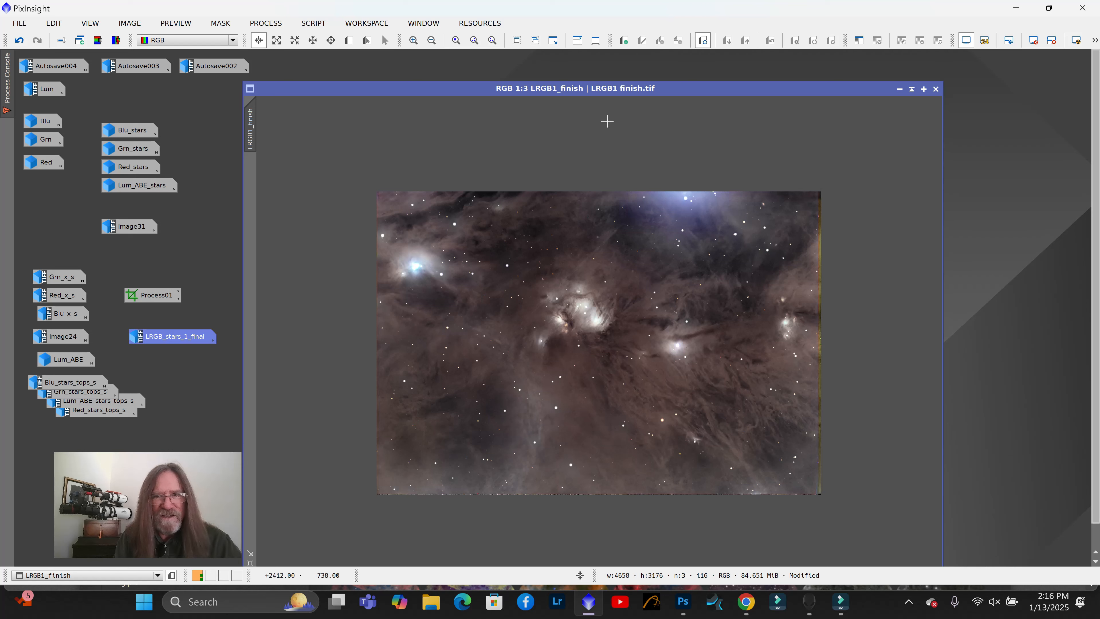
Place the cropped LRGB1_finish window beside the icons and fit it to the whole image at 1:2
left_click_drag(711, 91, 800, 59)
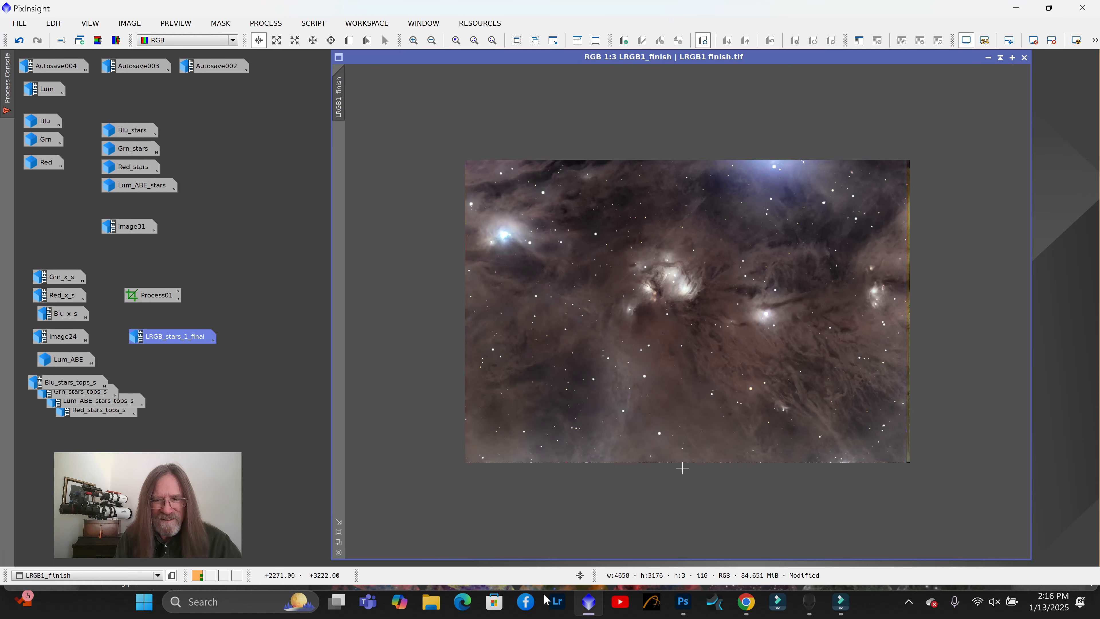
left_click(340, 532)
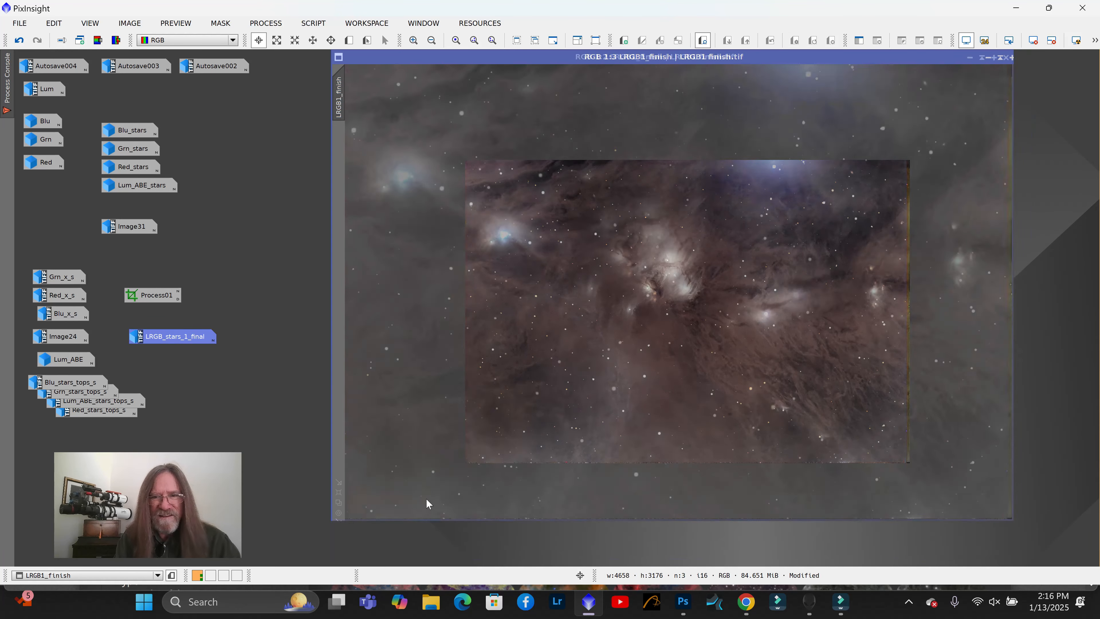
left_click_drag(863, 57, 864, 72)
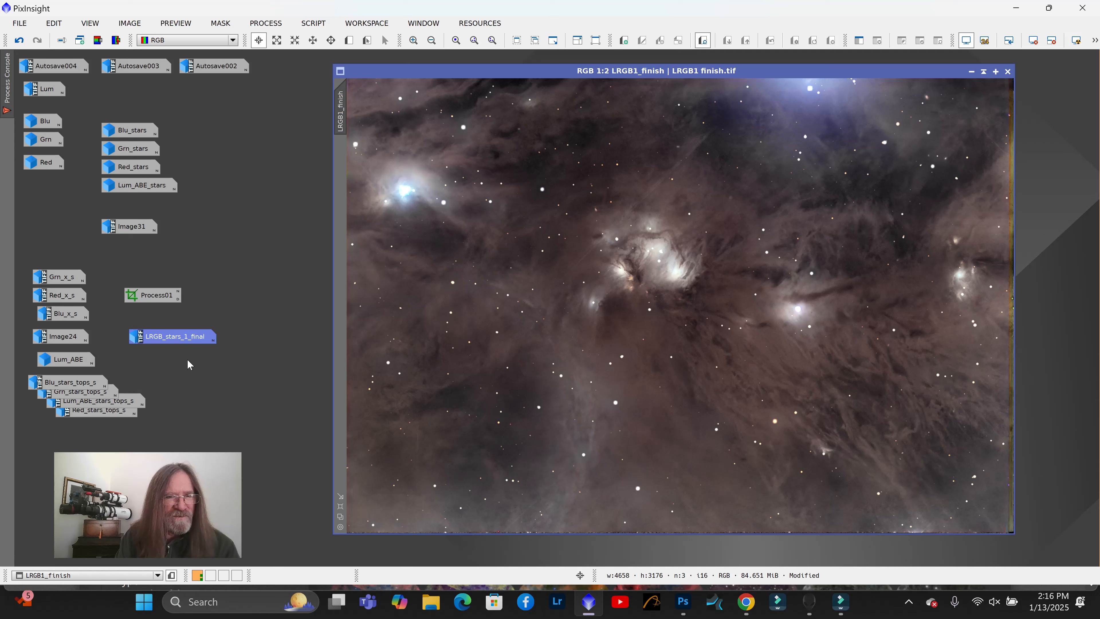
Restore LRGB_stars_1_final below the cropped LRGB1_finish image, compare the stars in both up close, and iconize the star image again
double_click(176, 337)
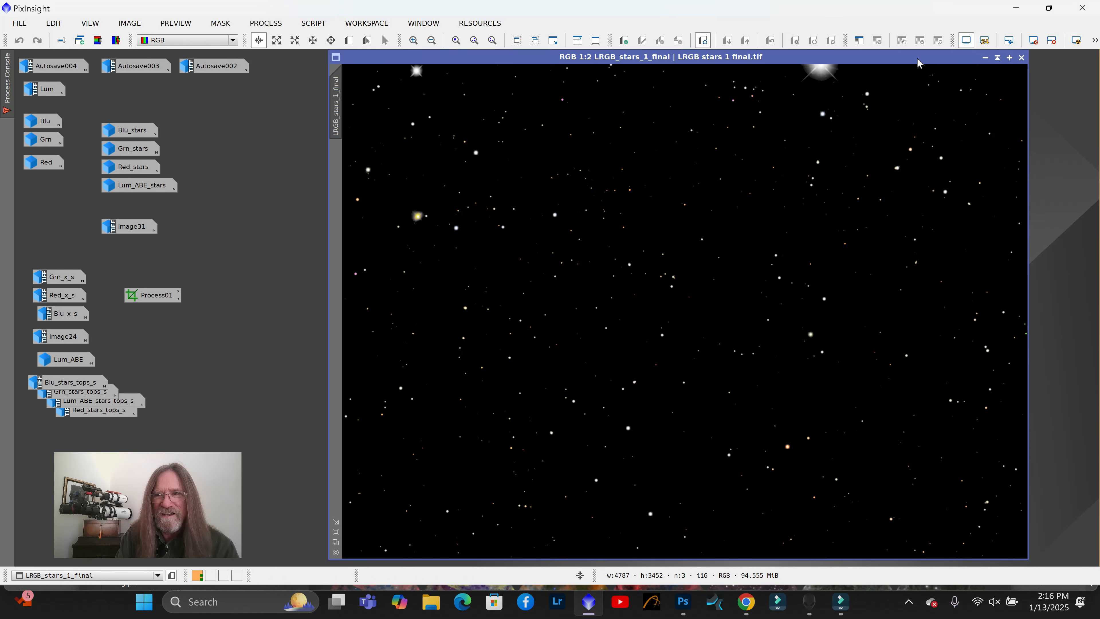
left_click_drag(917, 60, 917, 246)
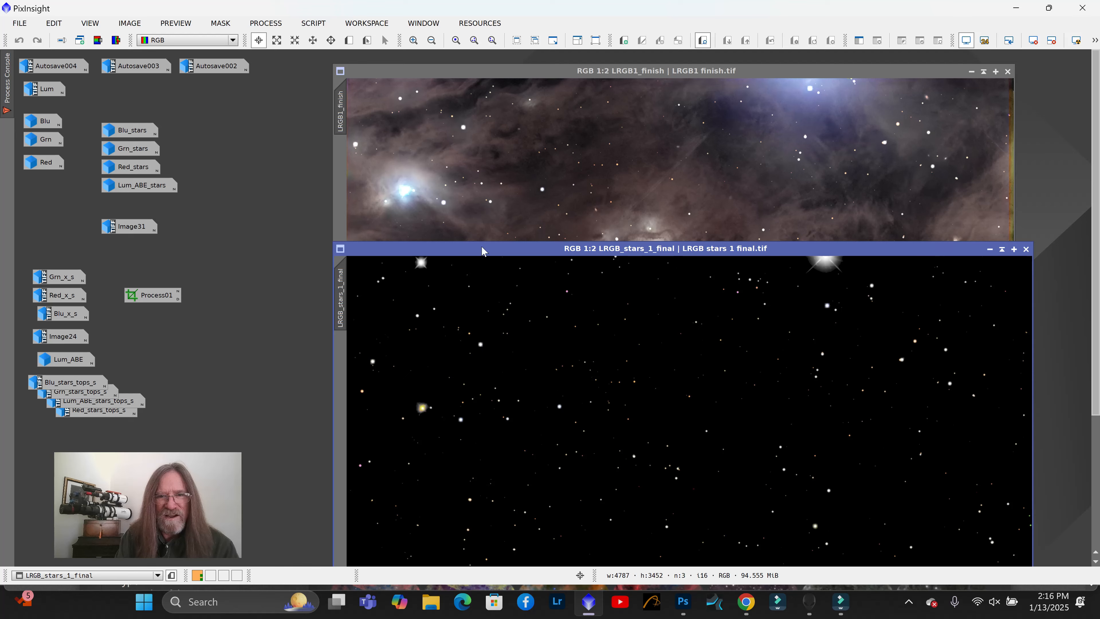
left_click_drag(481, 246, 474, 320)
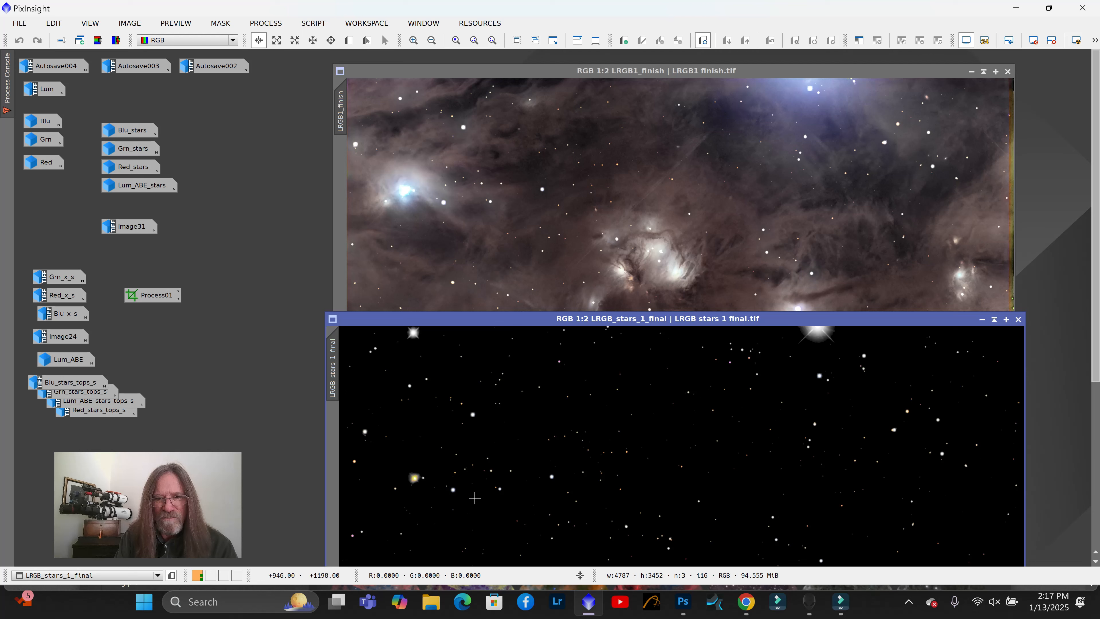
scroll(491, 491, "up", 3)
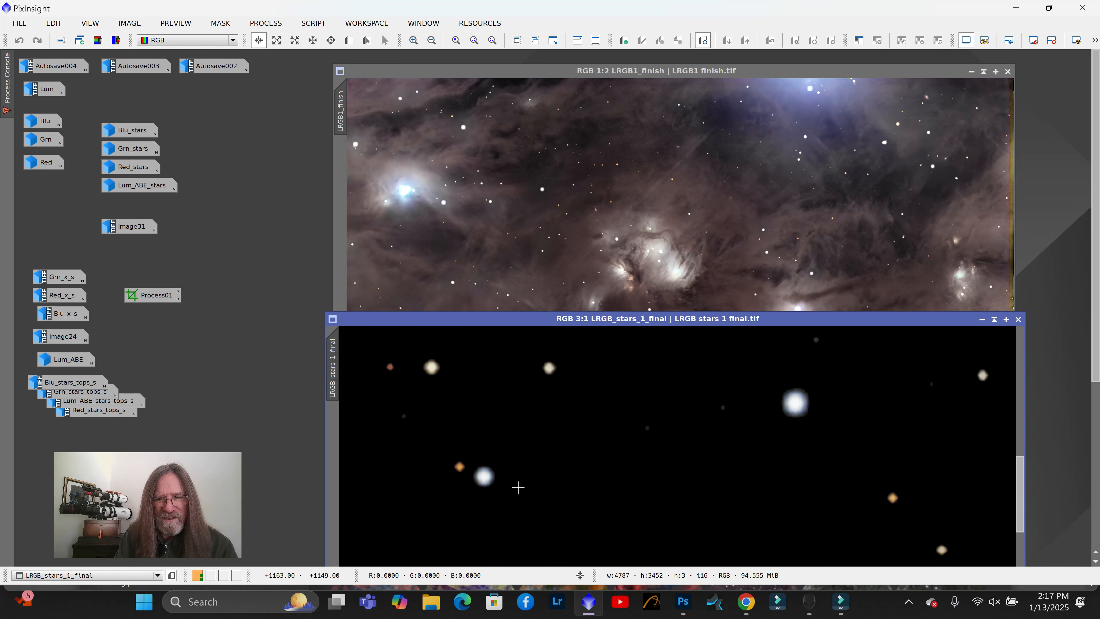
scroll(518, 488, "down", 2)
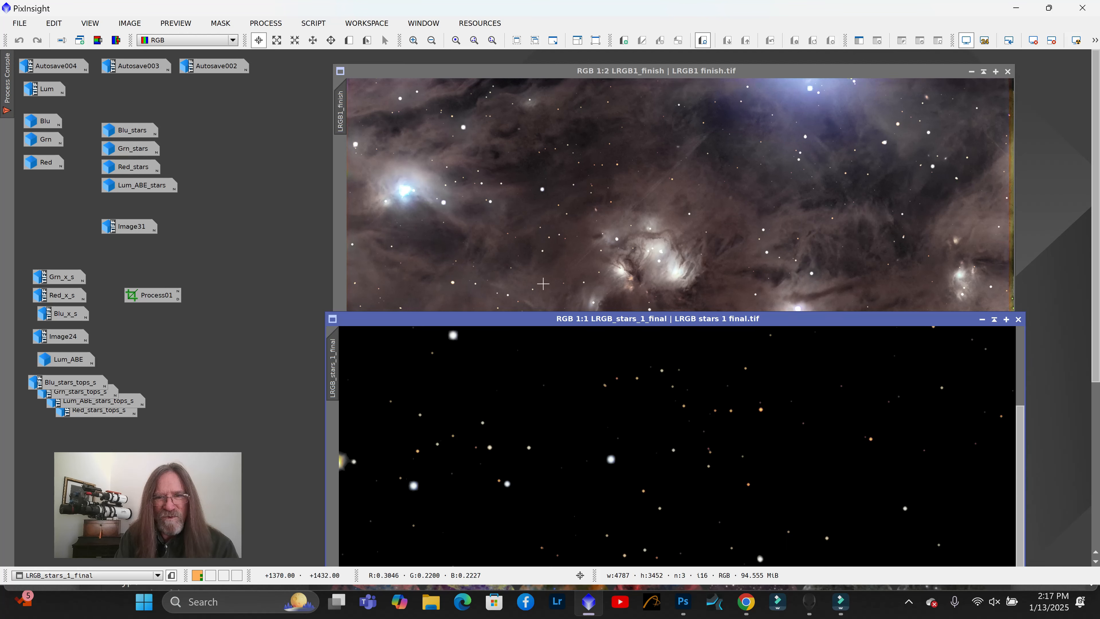
left_click(487, 214)
scroll(487, 212, "up", 2)
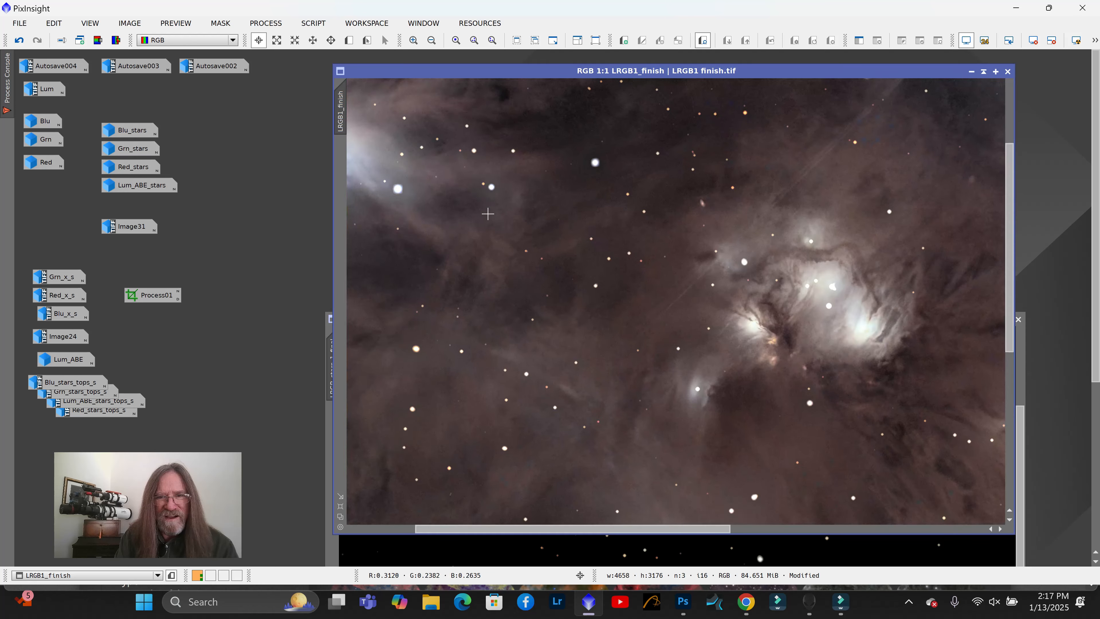
scroll(524, 208, "down", 2)
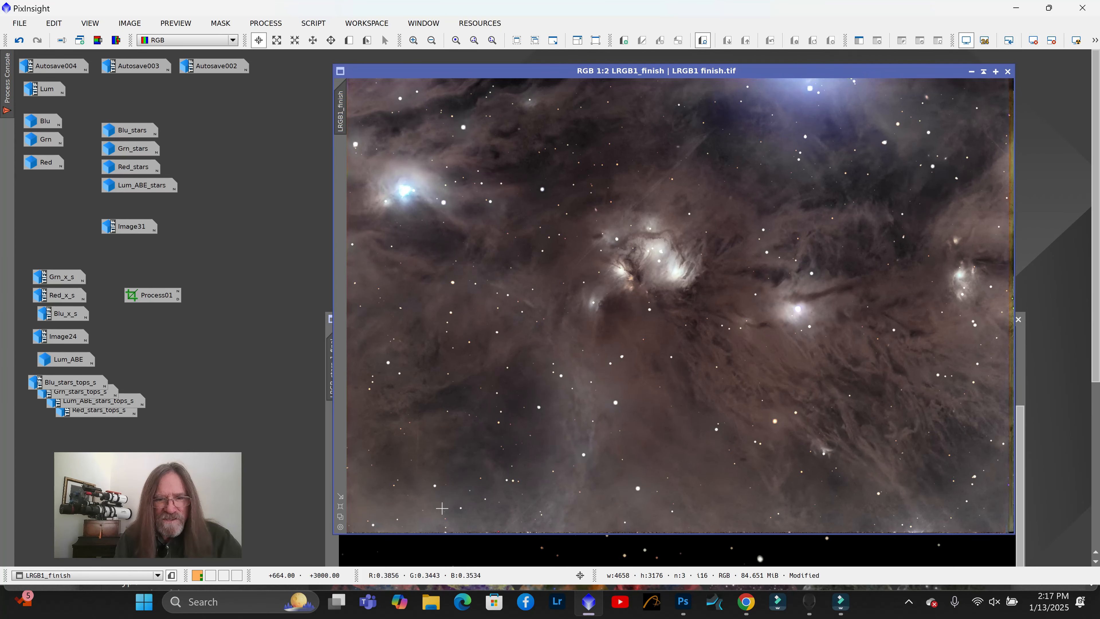
left_click_drag(333, 541, 219, 355)
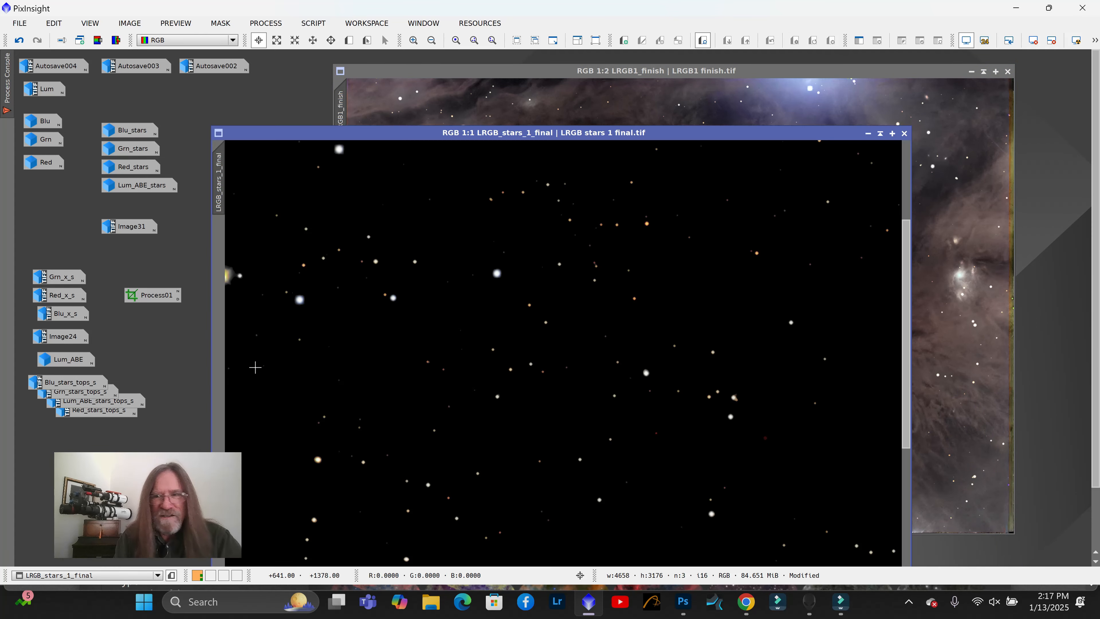
left_click(868, 134)
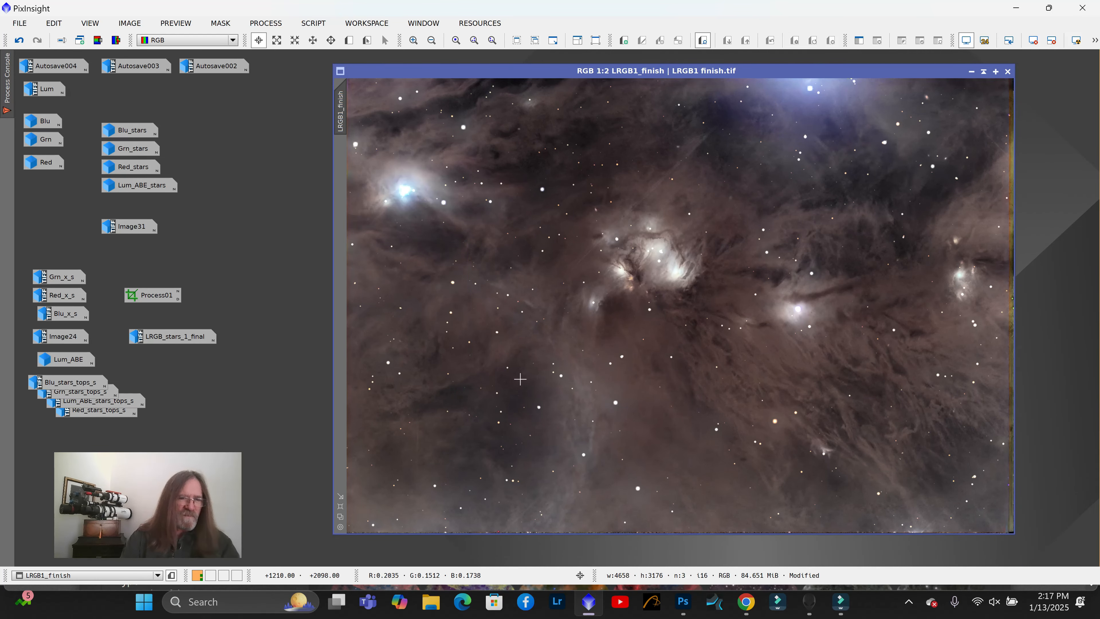